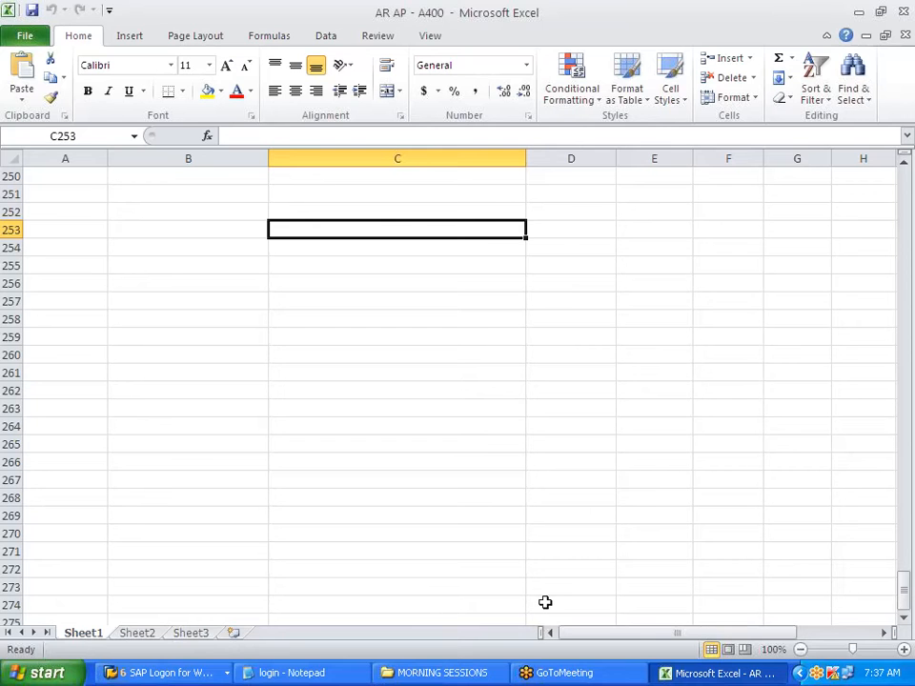
Show the desktop and launch Skype.
click(905, 36)
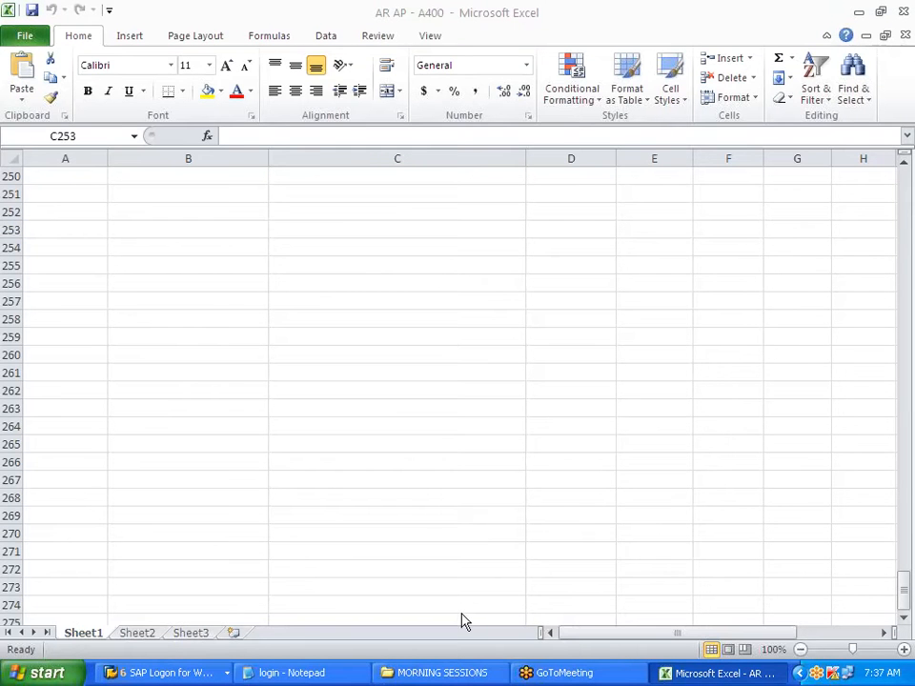
key(super+d)
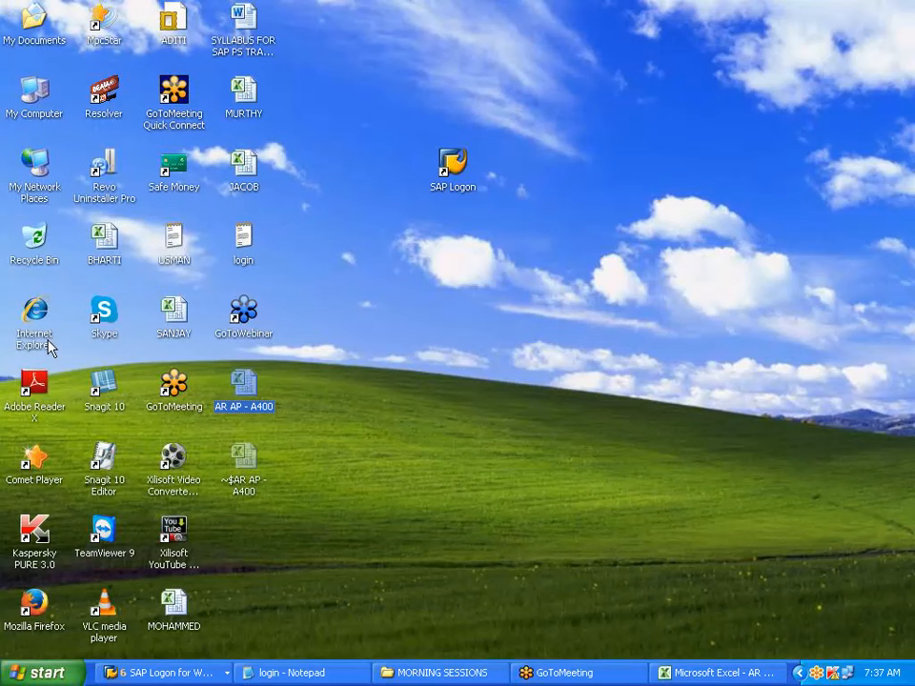
click(103, 321)
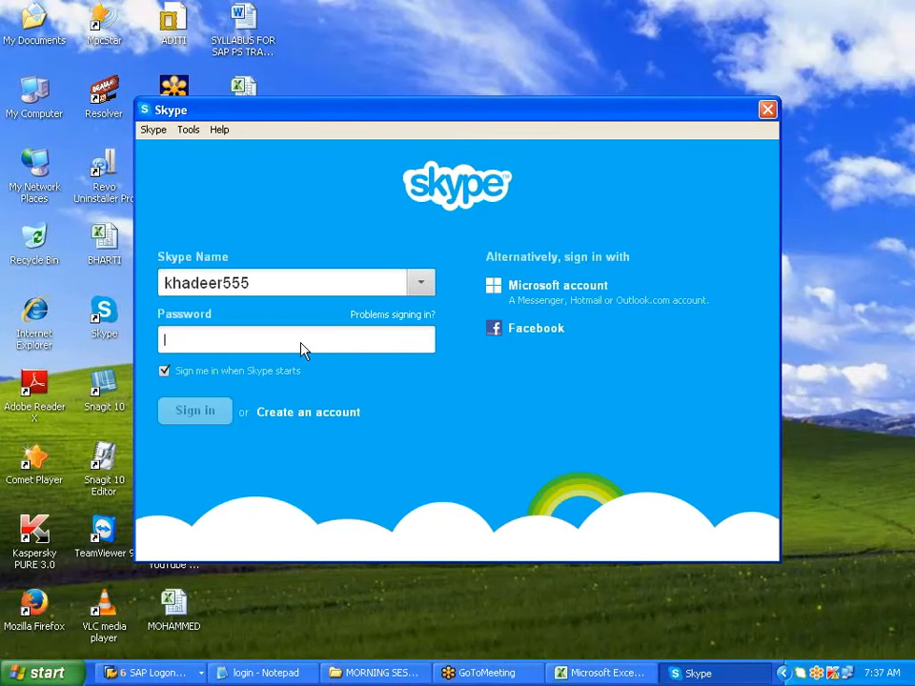
text(*********)
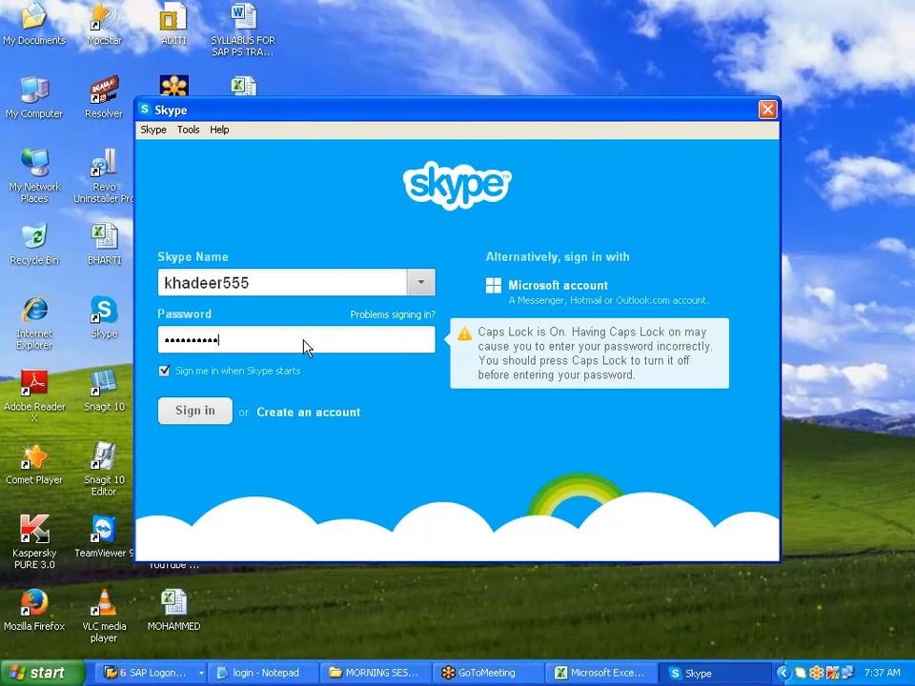
key(BackSpace)
key(BackSpace)
key(BackSpace)
key(BackSpace)
key(BackSpace)
key(BackSpace)
key(BackSpace)
key(BackSpace)
key(BackSpace)
Turn off Caps Lock, enter the account password and sign in to Skype.
key(Caps_Lock)
text(**)
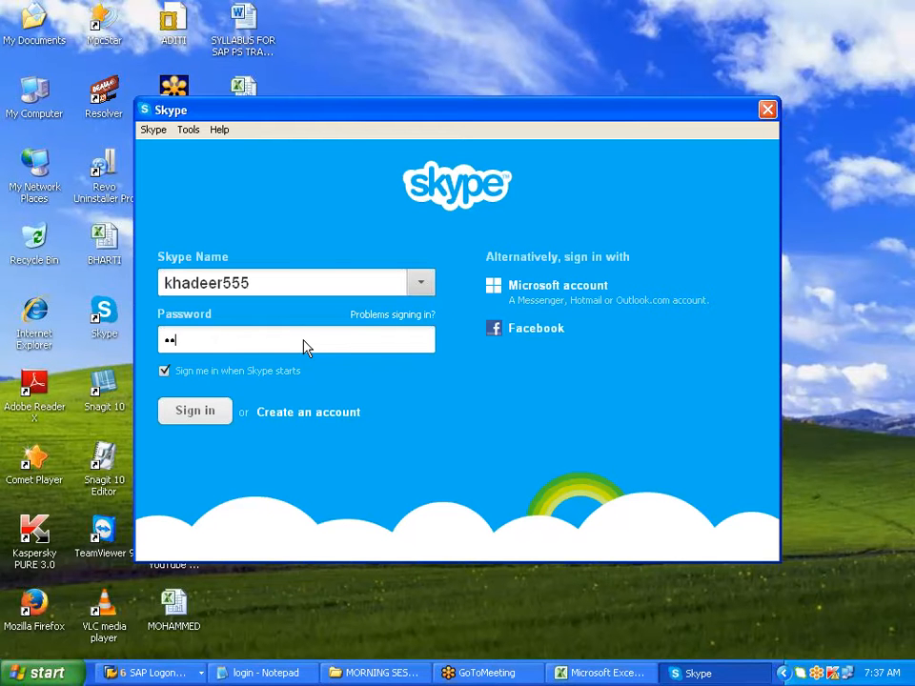
text(*******)
key(Return)
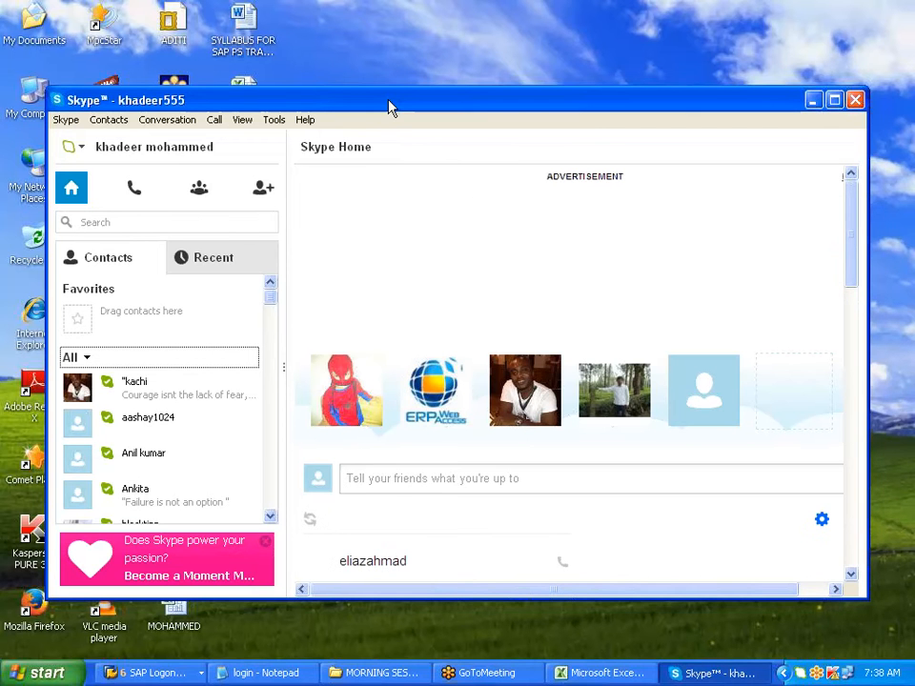
Maximize the Skype window, look through the contact list, and minimize Skype.
double_click(389, 107)
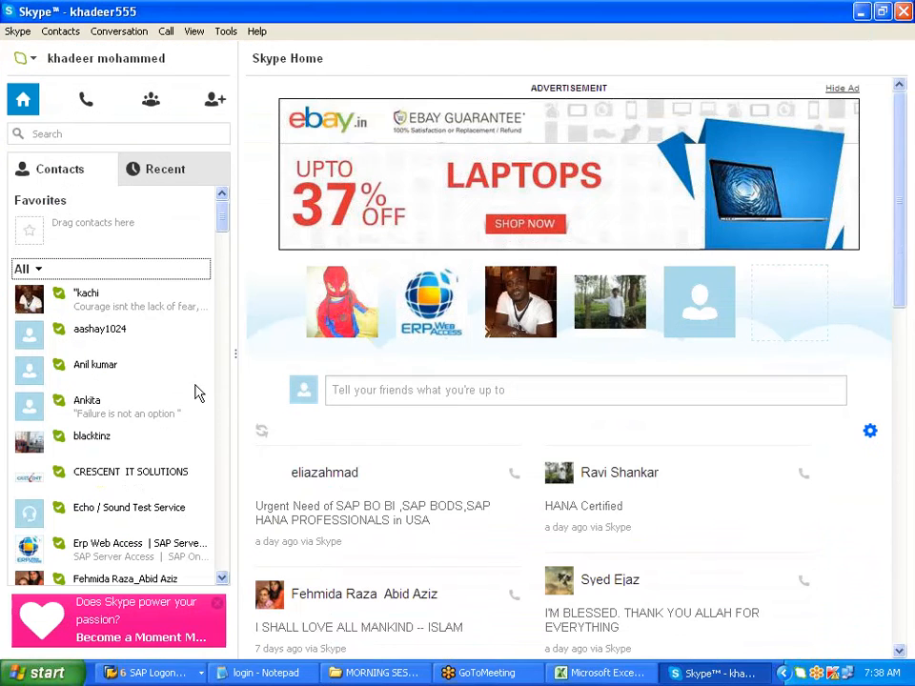
scroll(159, 495, down, 4)
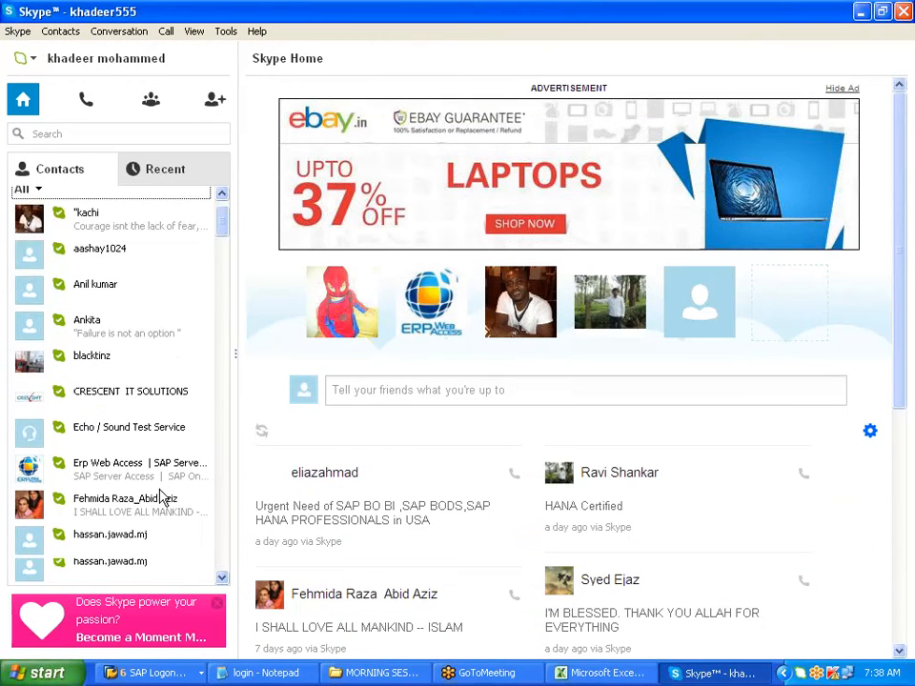
scroll(160, 496, down, 5)
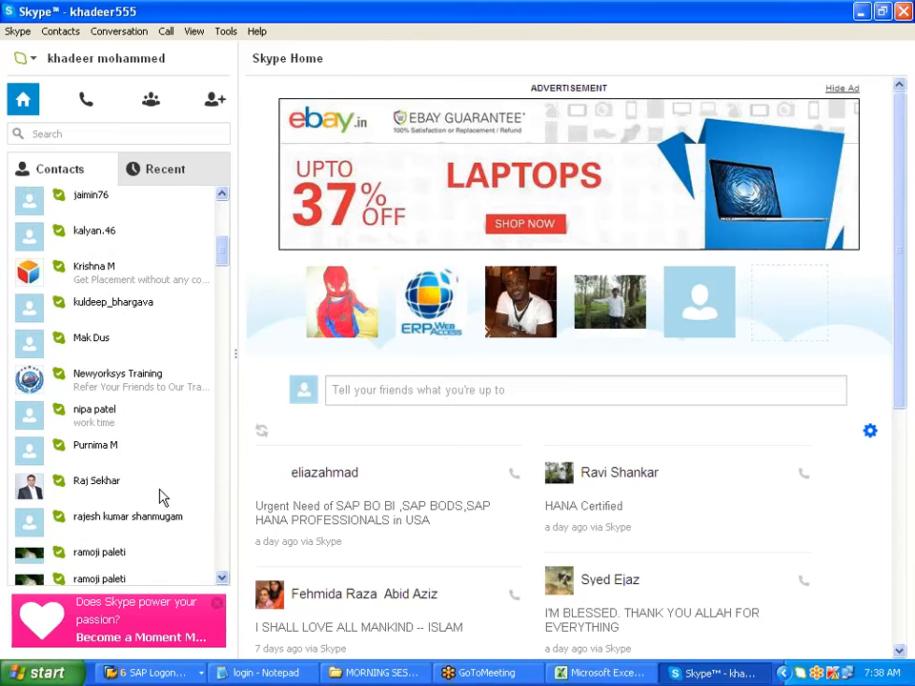
scroll(162, 496, down, 5)
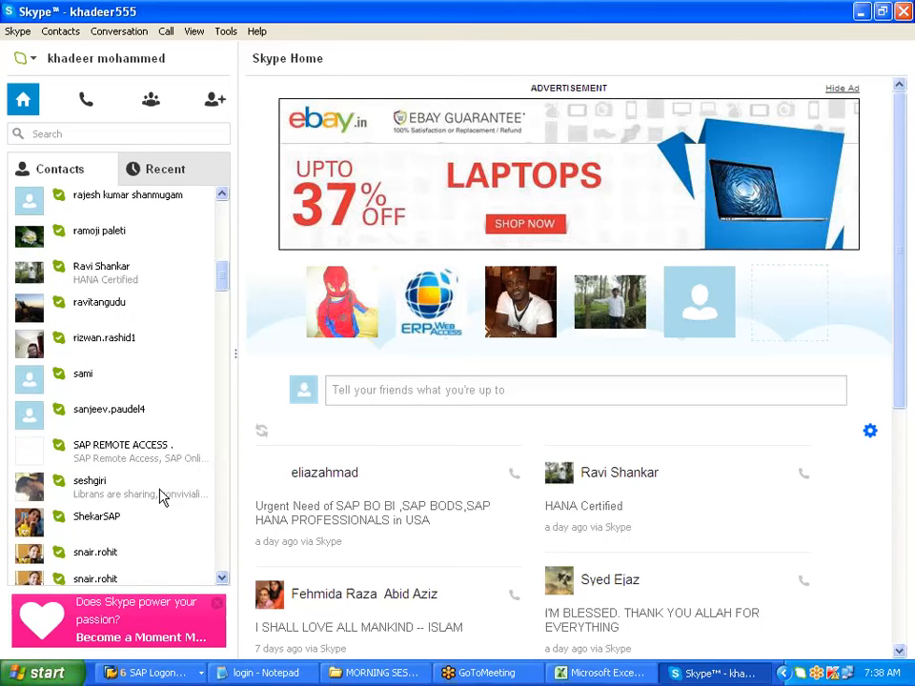
scroll(160, 497, down, 4)
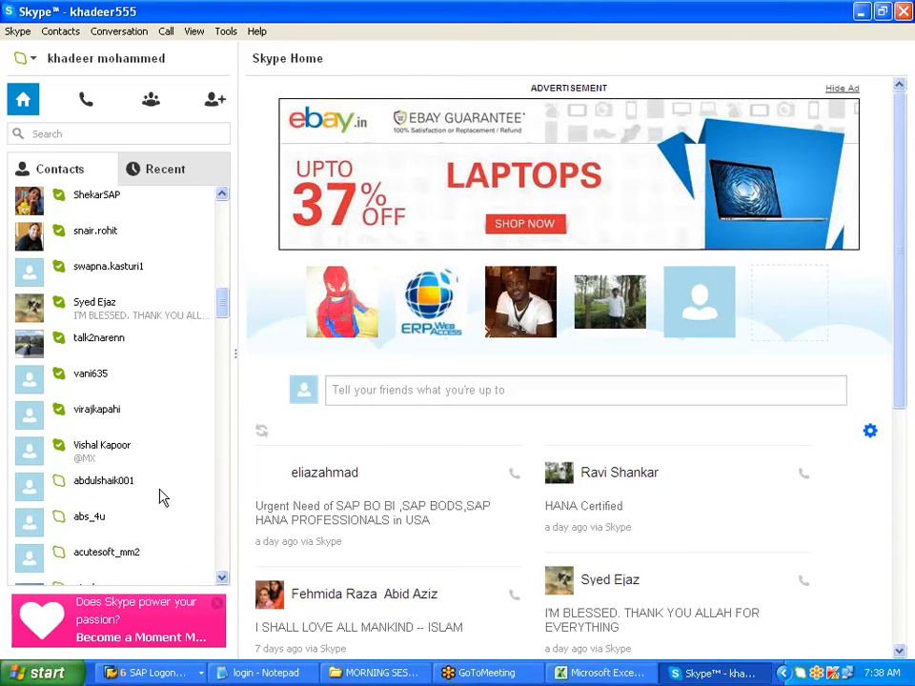
scroll(160, 496, up, 1)
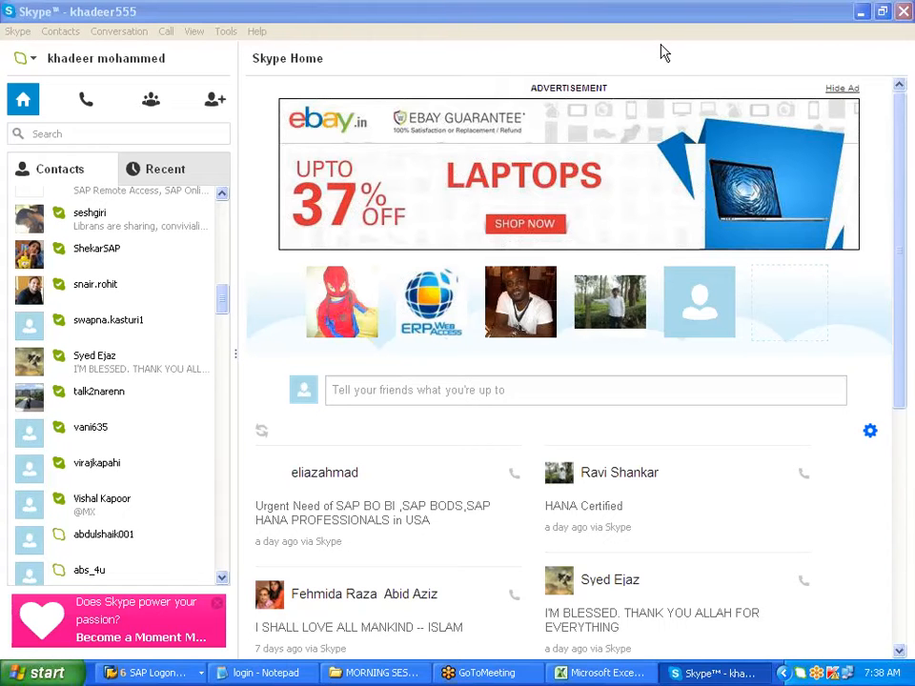
click(866, 11)
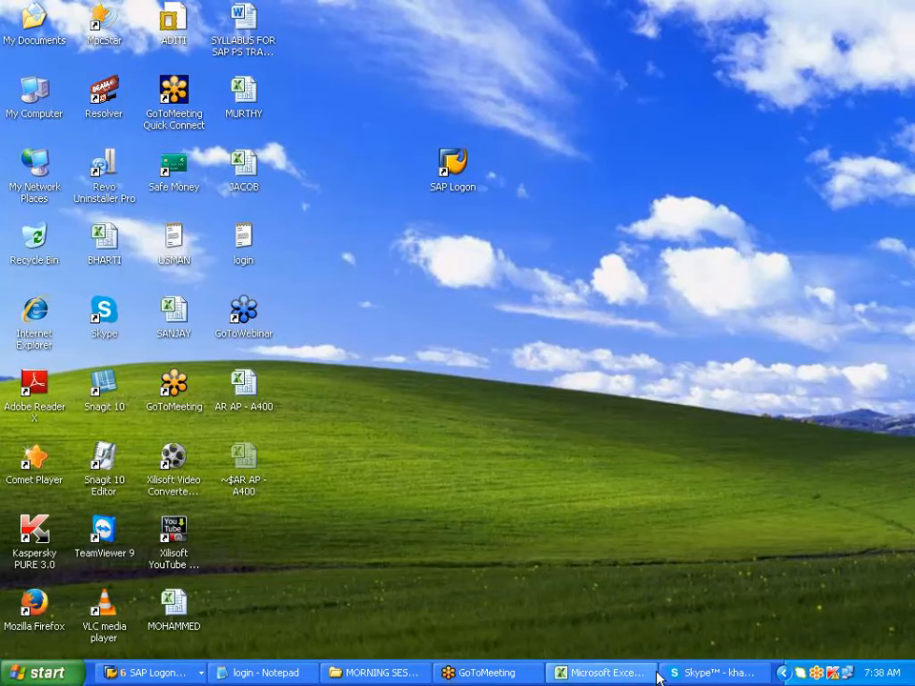
Switch to the AR AP - A400 workbook in Excel and select cell C251 below the FCV notes.
click(576, 654)
scroll(440, 418, up, 3)
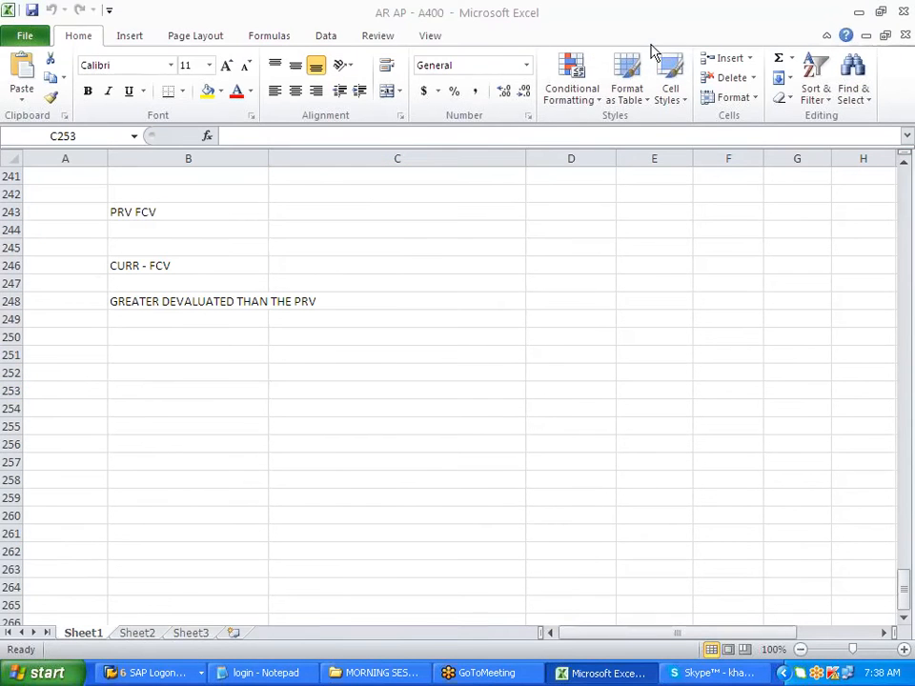
click(370, 356)
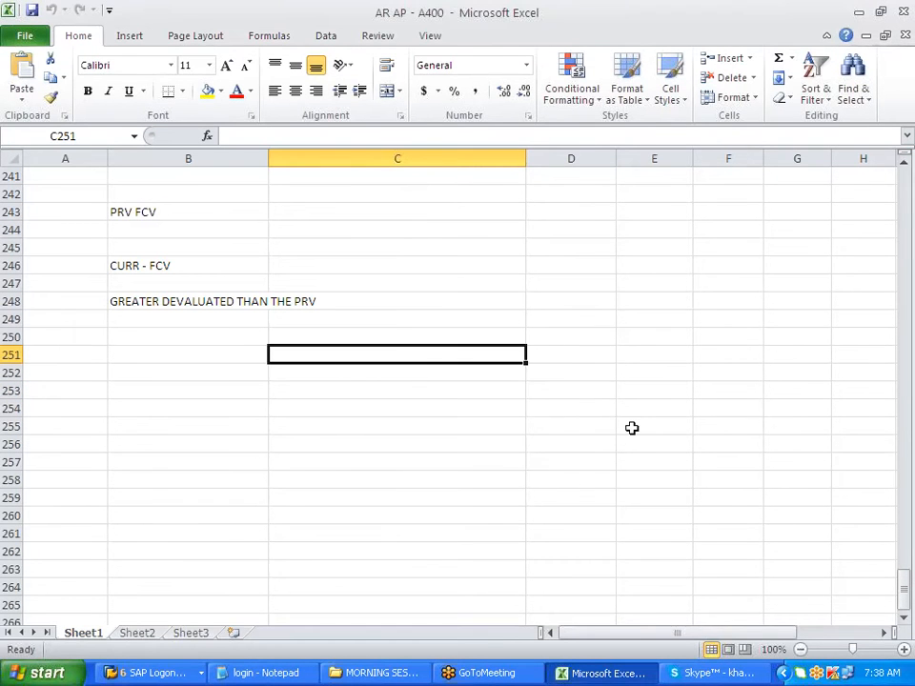
text(dunnin)
key(BackSpace)
key(BackSpace)
key(BackSpace)
key(BackSpace)
key(BackSpace)
key(BackSpace)
Enter the heading "DUNNING --- REMINDER BEING SEND ACROSS TO CUSTOMER FOR LATE PAYMENT" in cell C251.
text(DU)
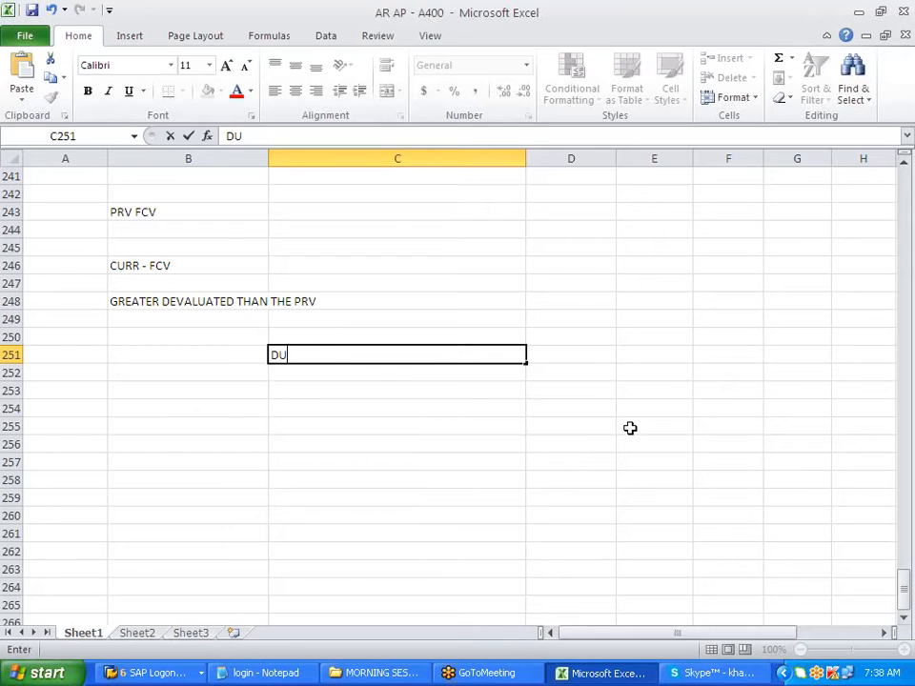
text(NNING)
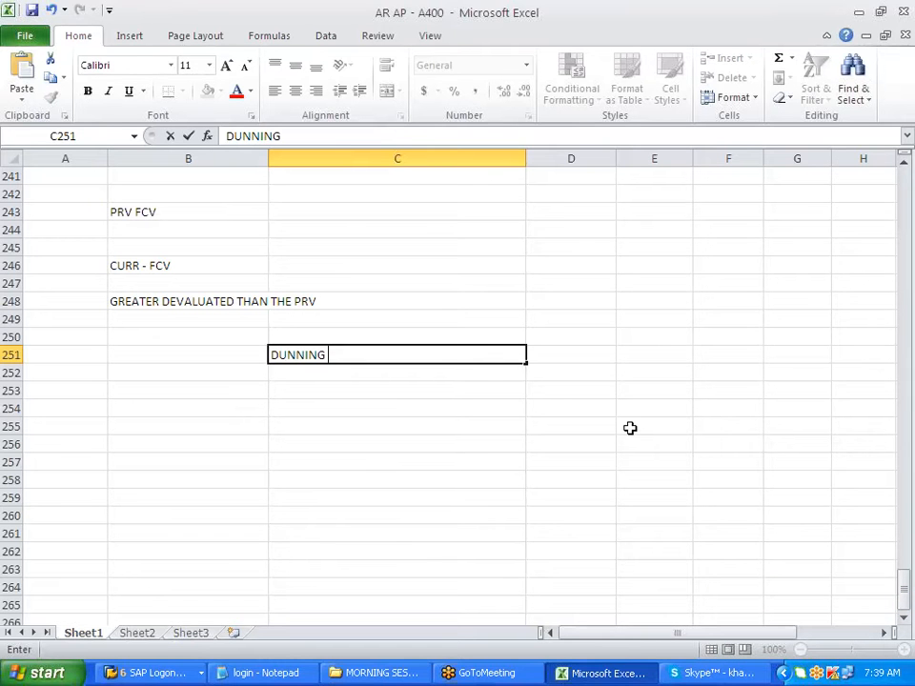
text(- REMINDER)
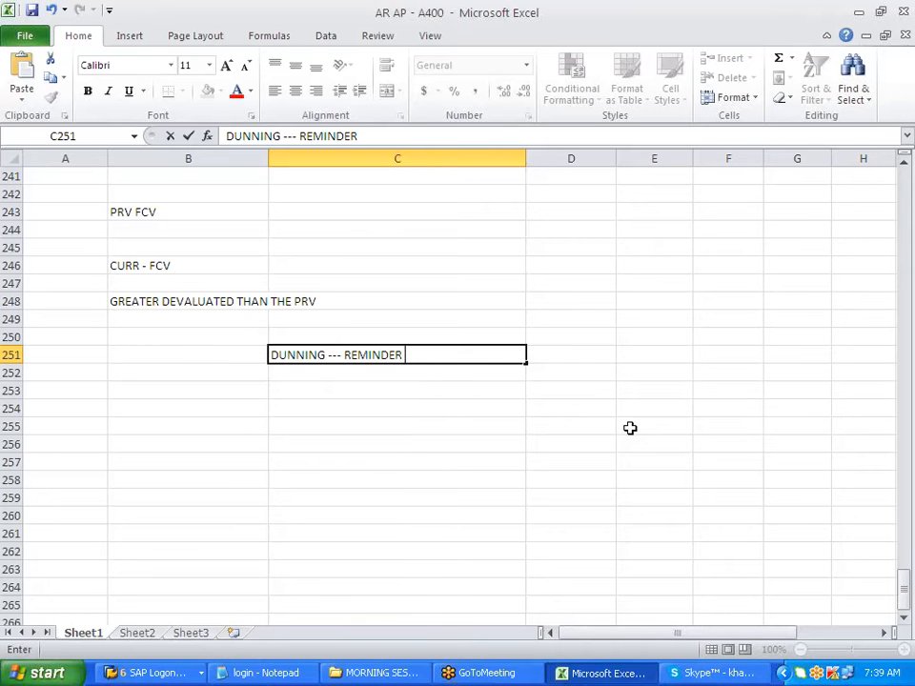
text( BEING SEND AC)
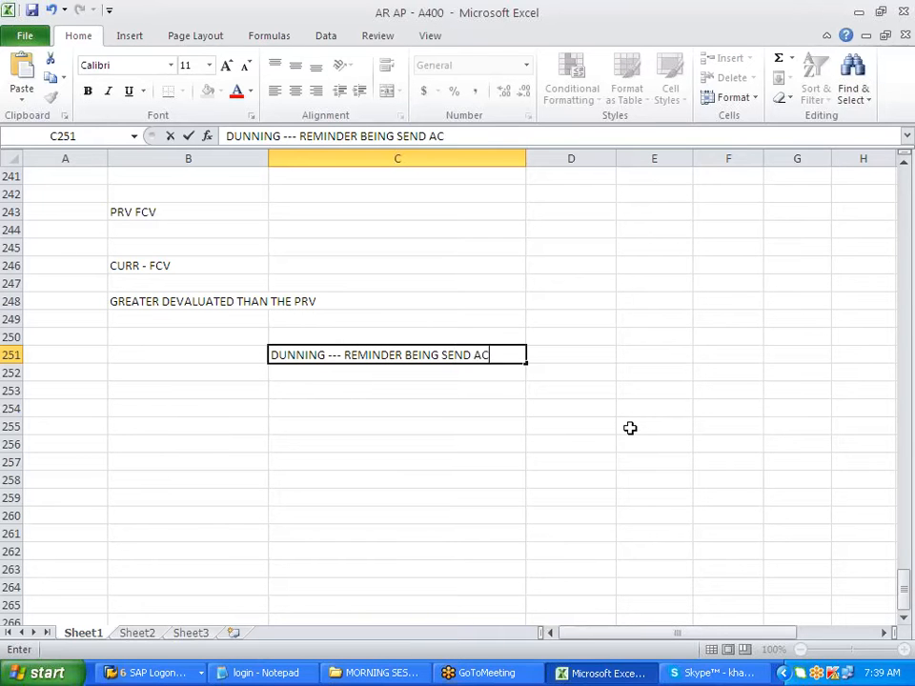
text(CROSS TO CUSTOME)
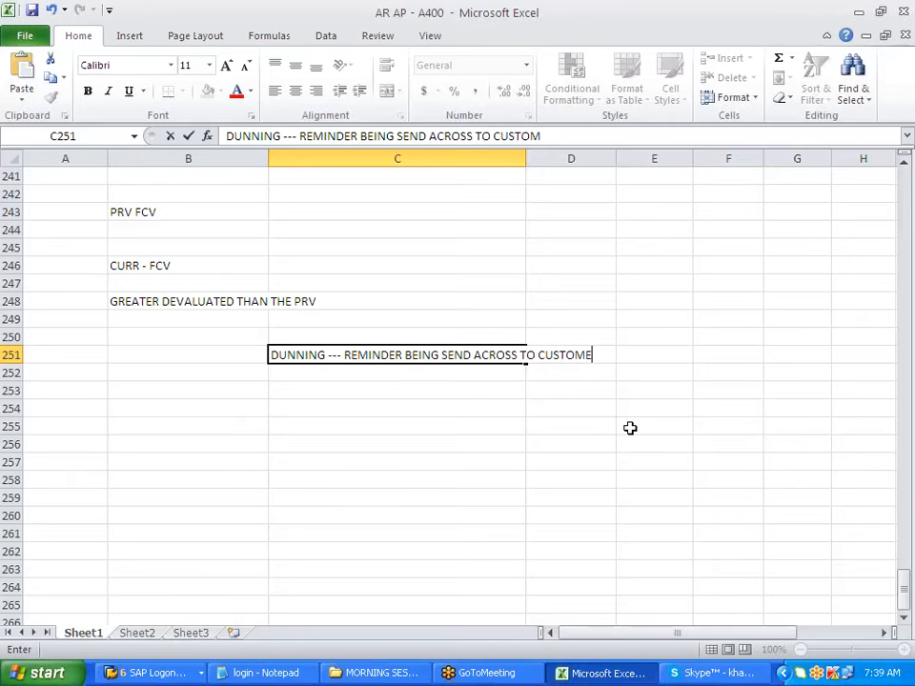
text(R FOR LAT)
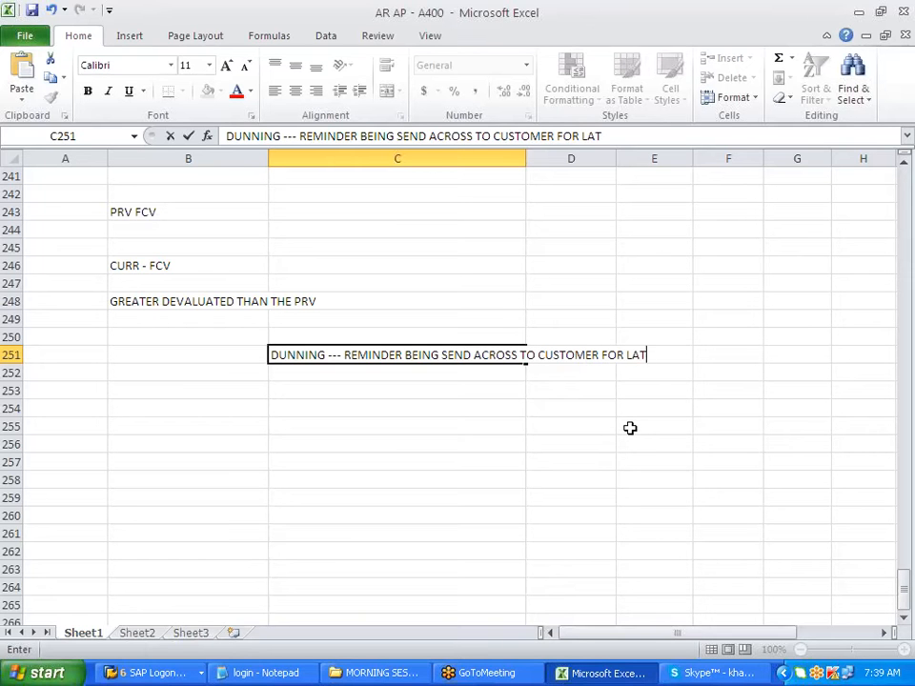
text(E PAYMENT)
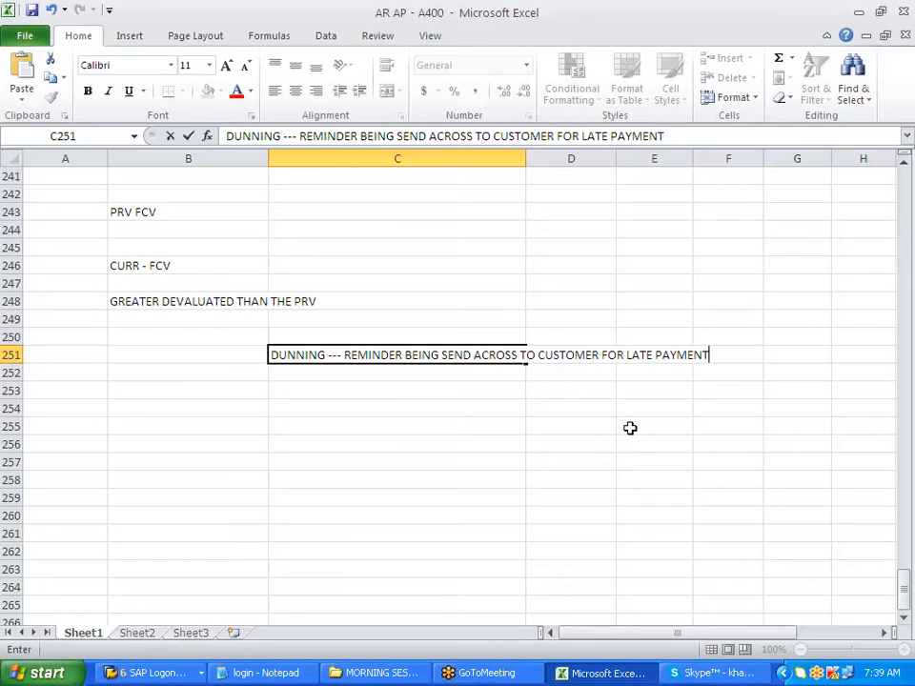
click(629, 427)
Fill the dunning heading range C251:F251 with yellow.
drag(313, 359, 691, 341)
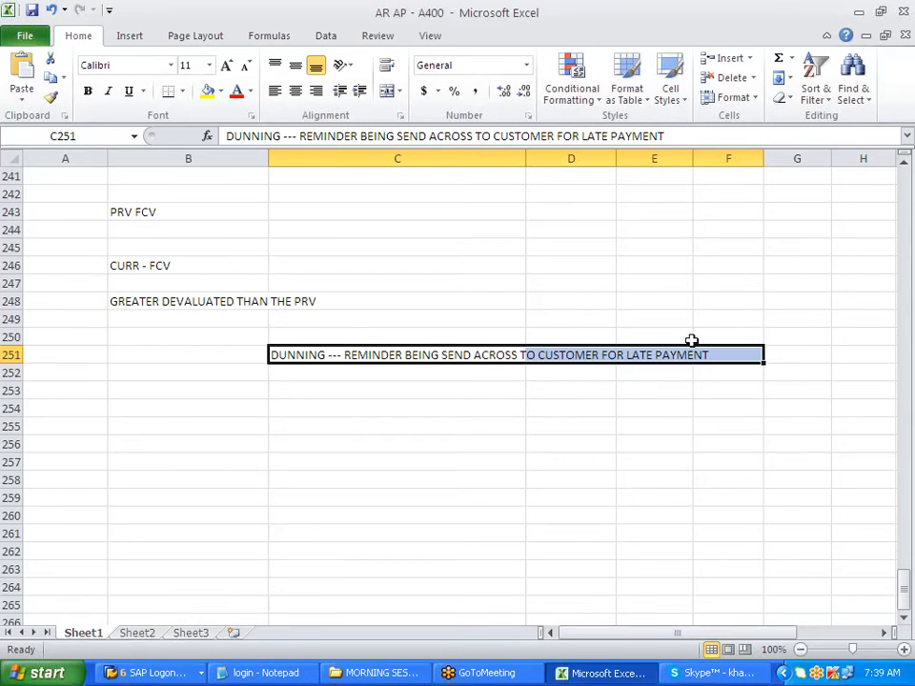
click(208, 91)
click(399, 463)
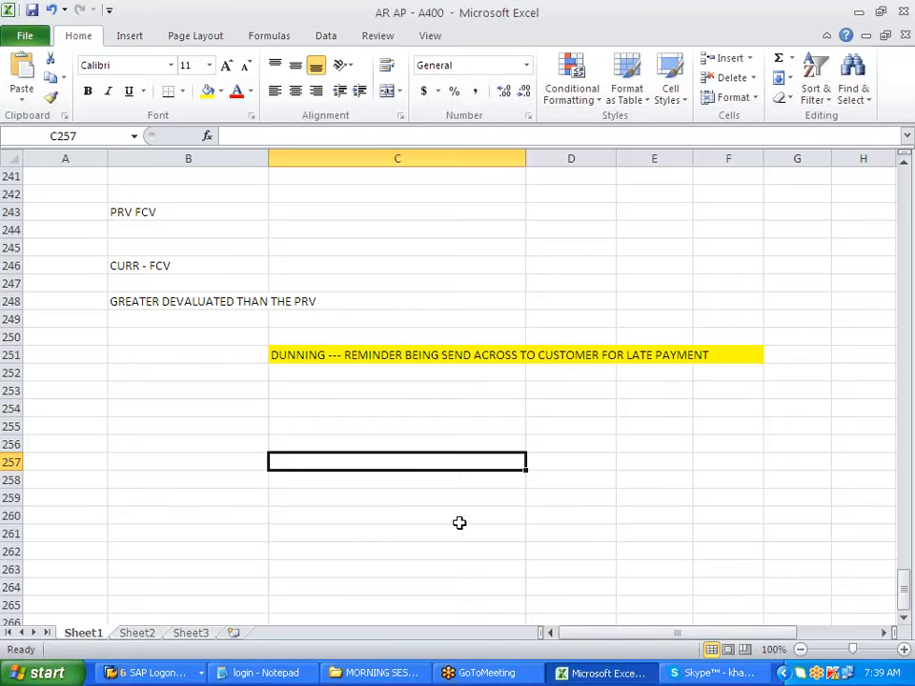
Switch to the SAP Easy Access DEV (5) session and open the SAP Reference IMG through the SPRO favorite.
click(177, 677)
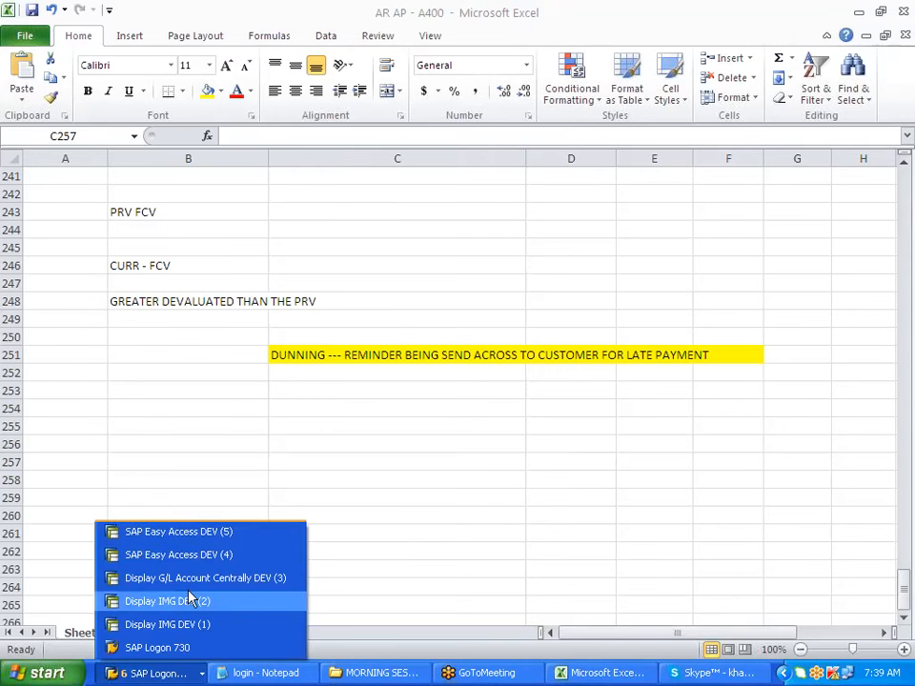
click(209, 531)
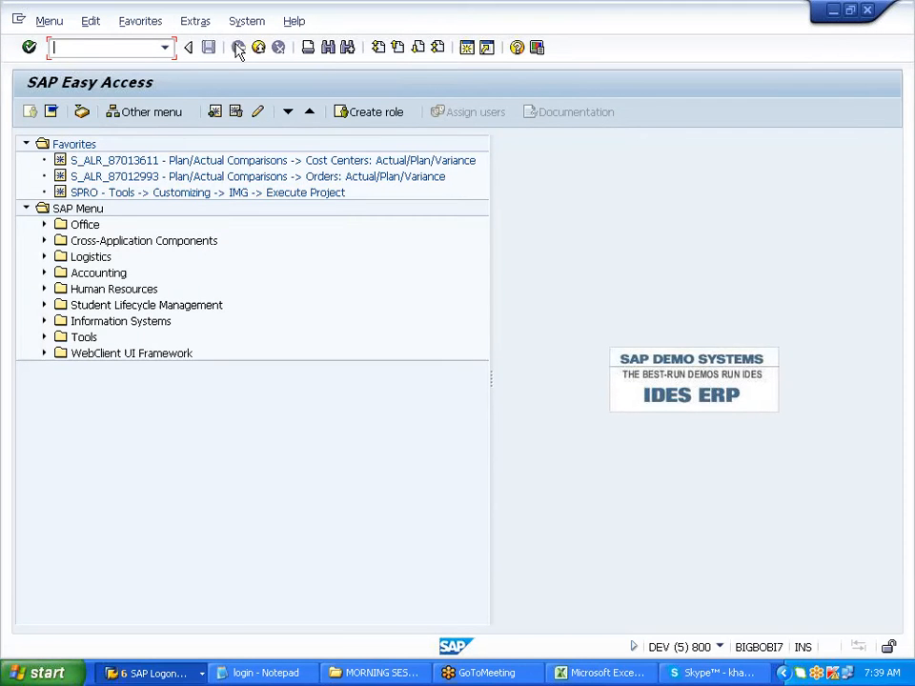
double_click(125, 194)
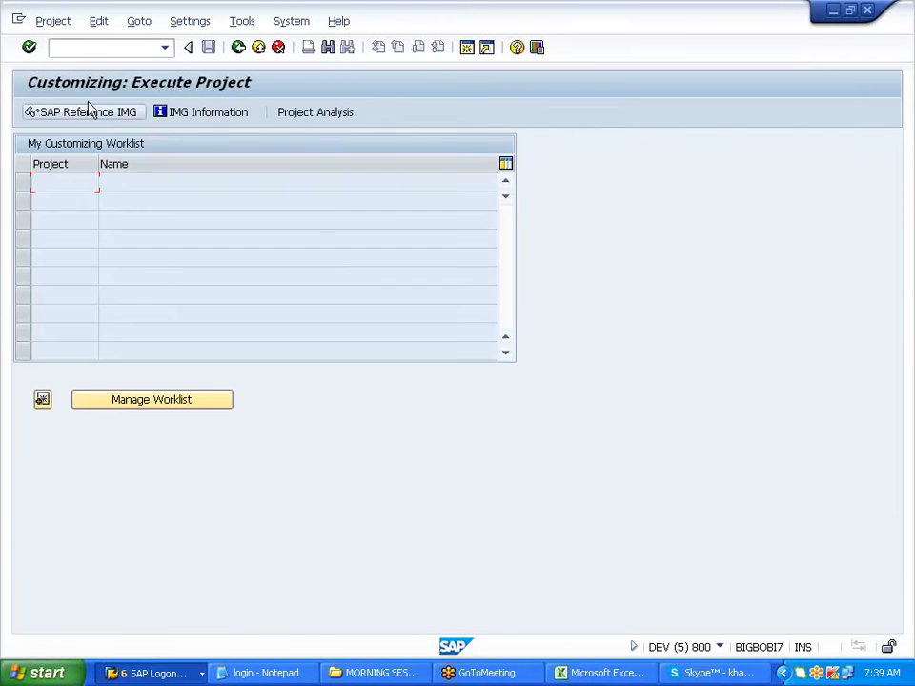
click(87, 113)
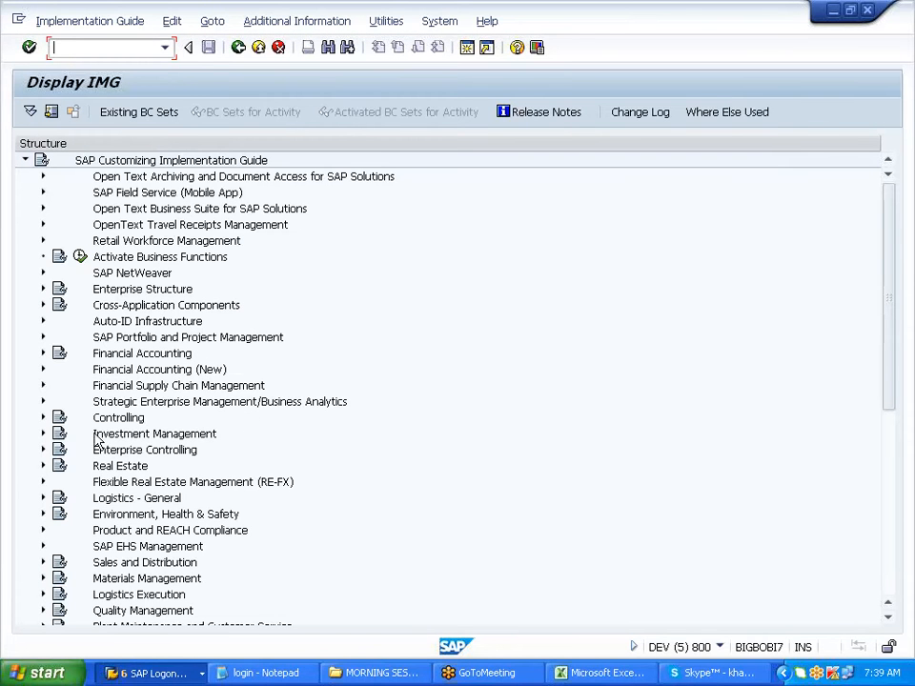
Expand Financial Accounting, Accounts Receivable and Accounts Payable, Business Transactions, Dunning, and Dunning Procedure in the IMG structure.
click(42, 354)
click(61, 401)
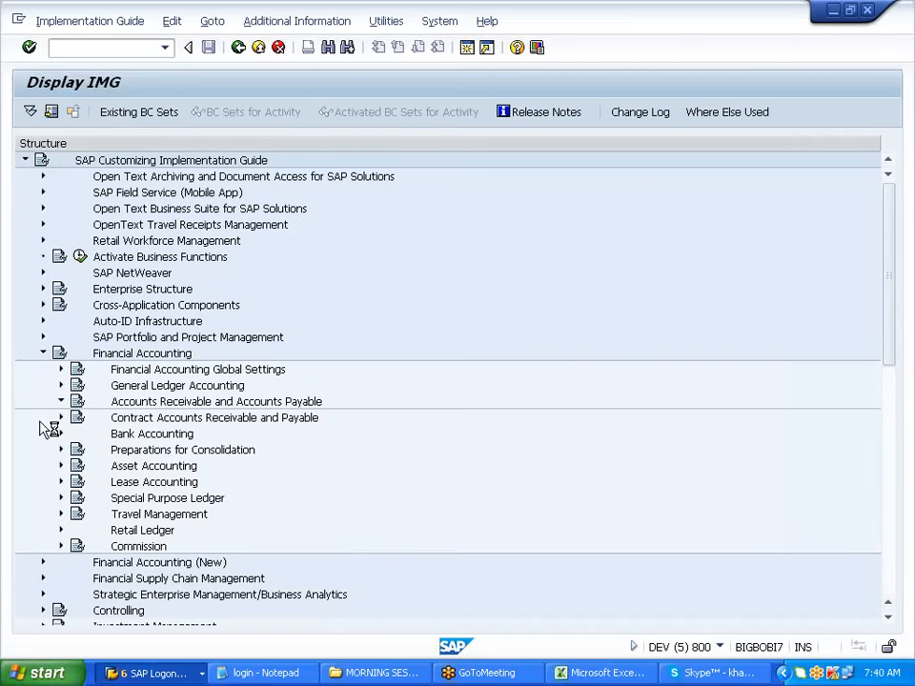
click(79, 450)
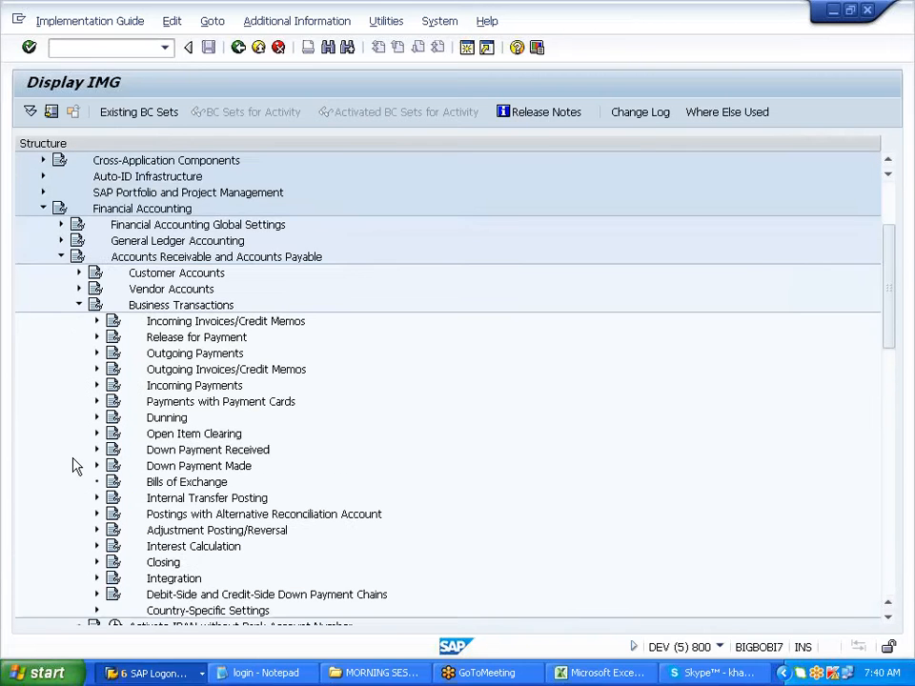
click(154, 385)
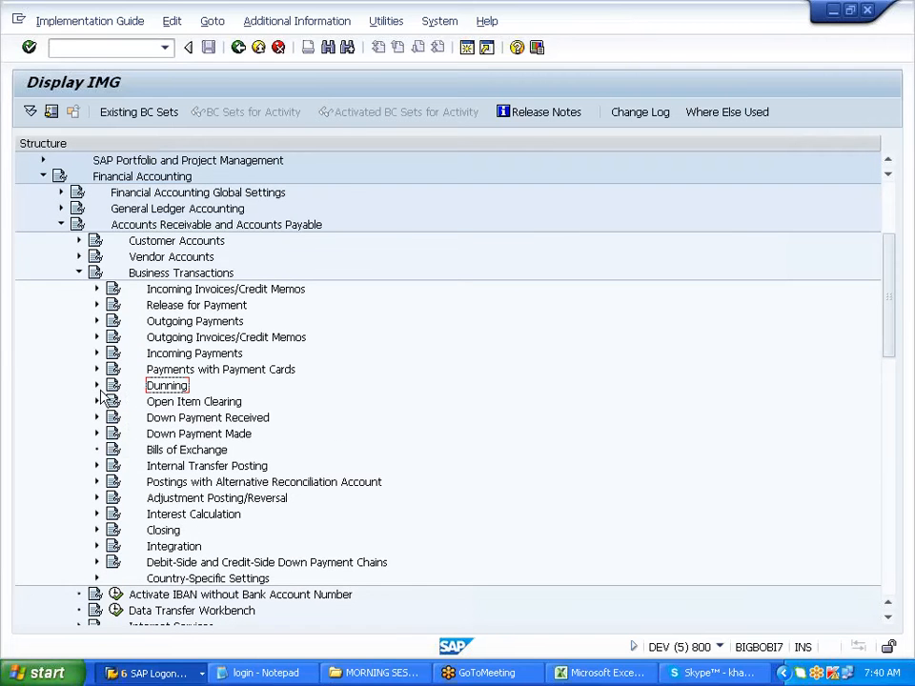
click(96, 386)
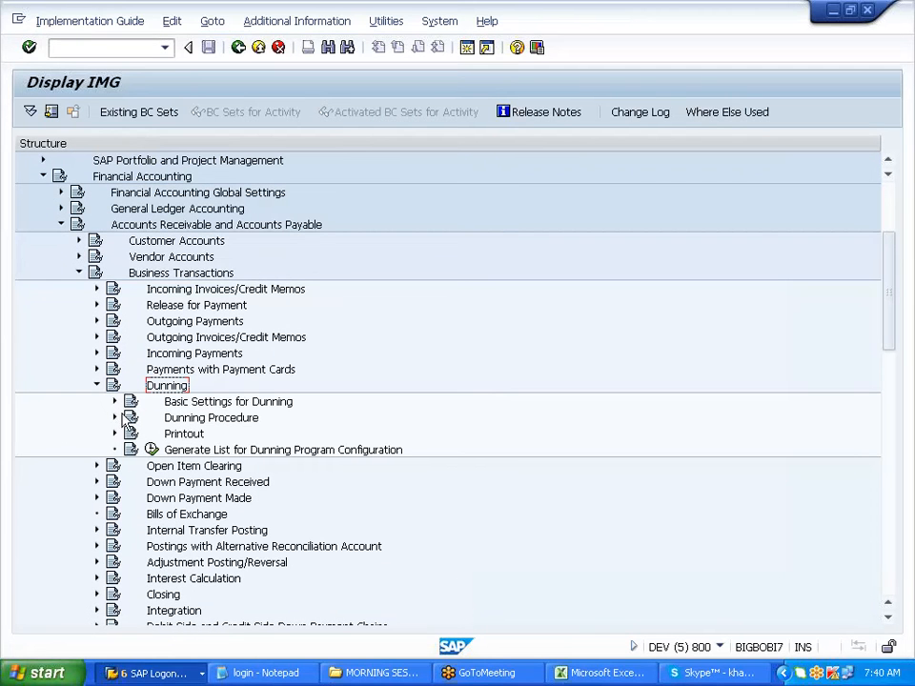
click(116, 418)
Copy the IMG activity title "Define Dunning Procedures" into cell C254 of the AR AP - A400 workbook in Excel.
click(190, 434)
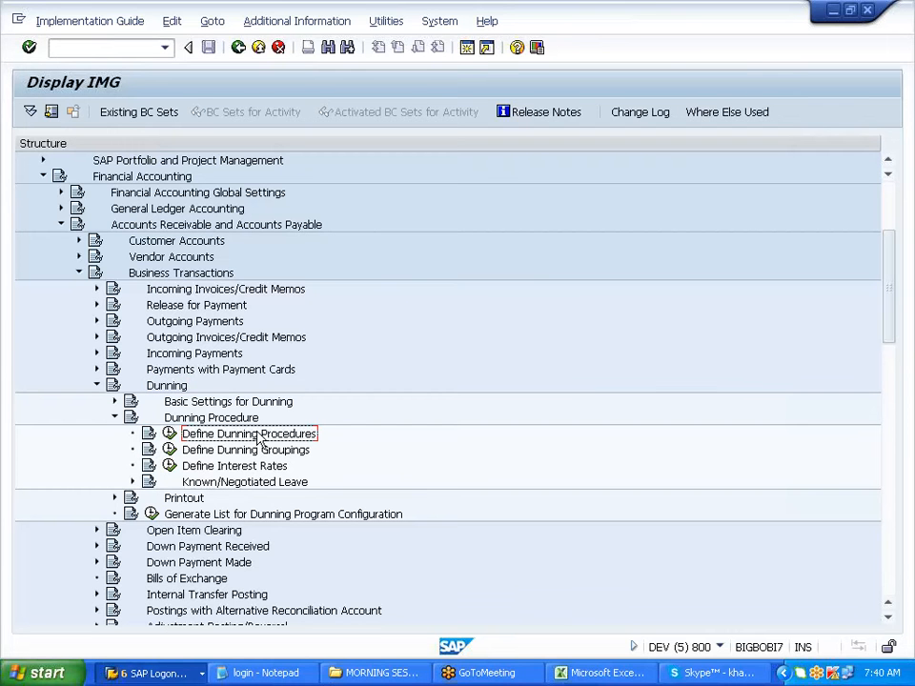
key(alt+Tab)
click(288, 407)
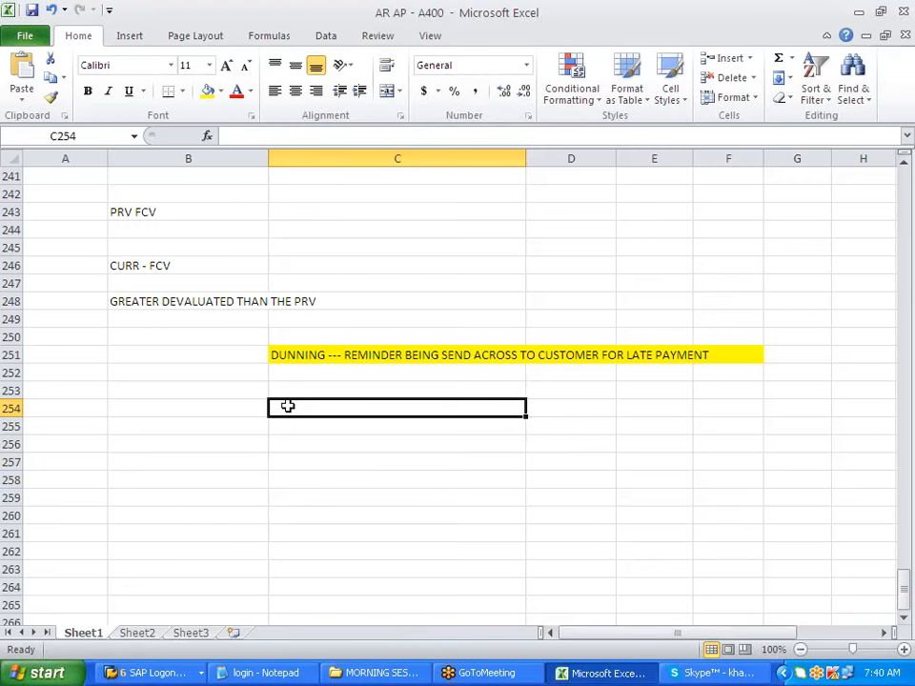
text(Define Dunning Procedures)
click(302, 443)
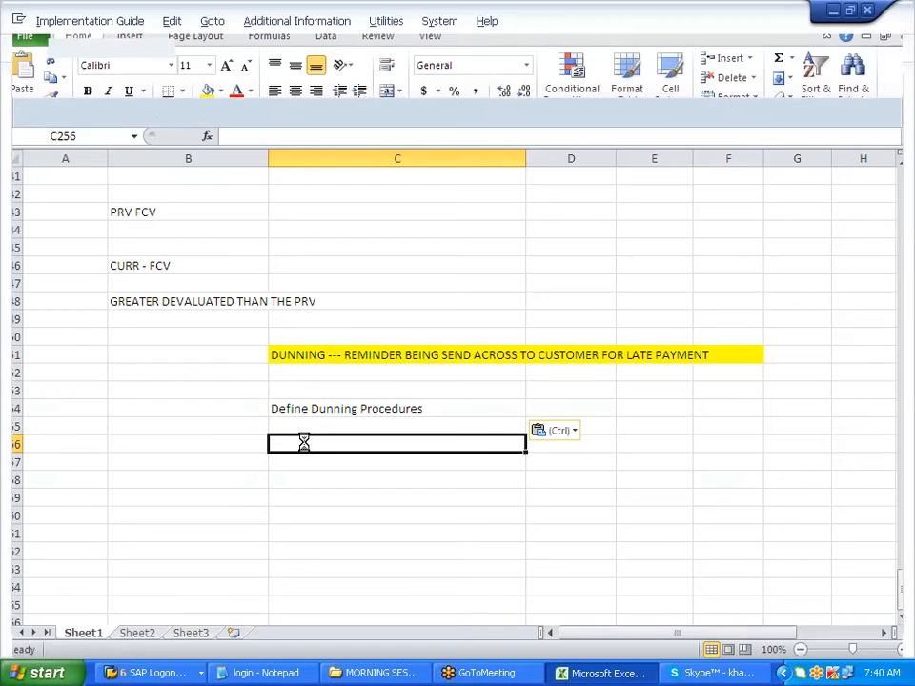
Switch to the SAP IMG, open the Define Dunning Procedures activity, and start a new procedure.
key(alt+Tab)
click(171, 433)
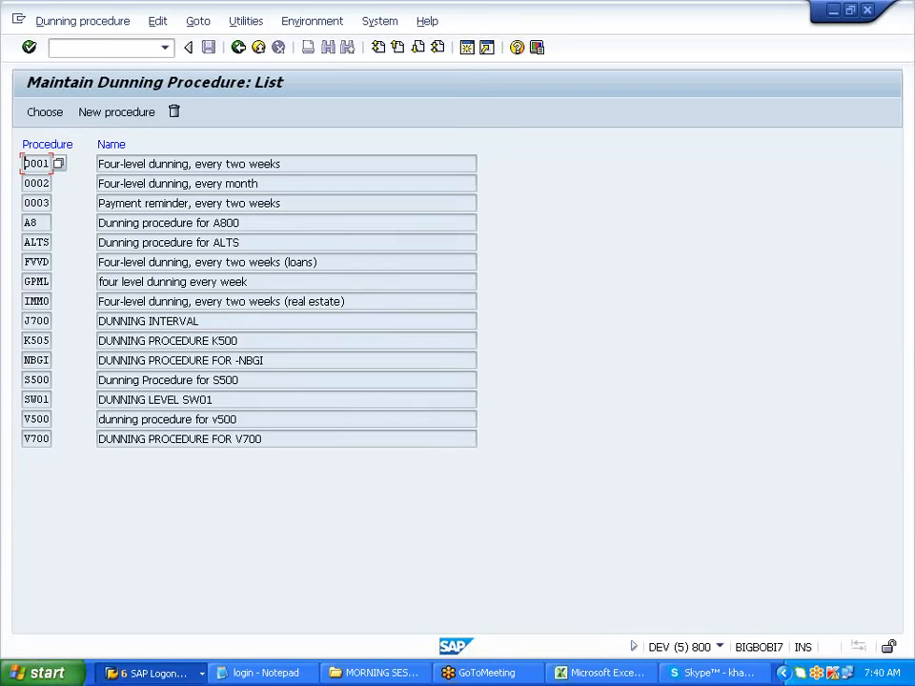
click(103, 116)
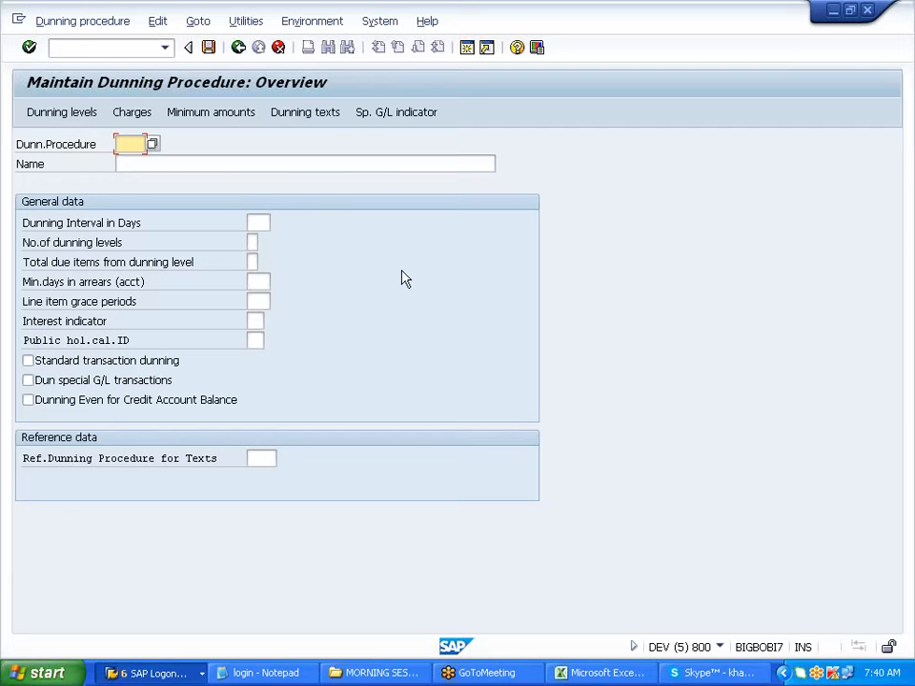
Identify the new dunning procedure as A400 with the name "DUNNING PROC FOR A400".
text(A400)
key(Tab)
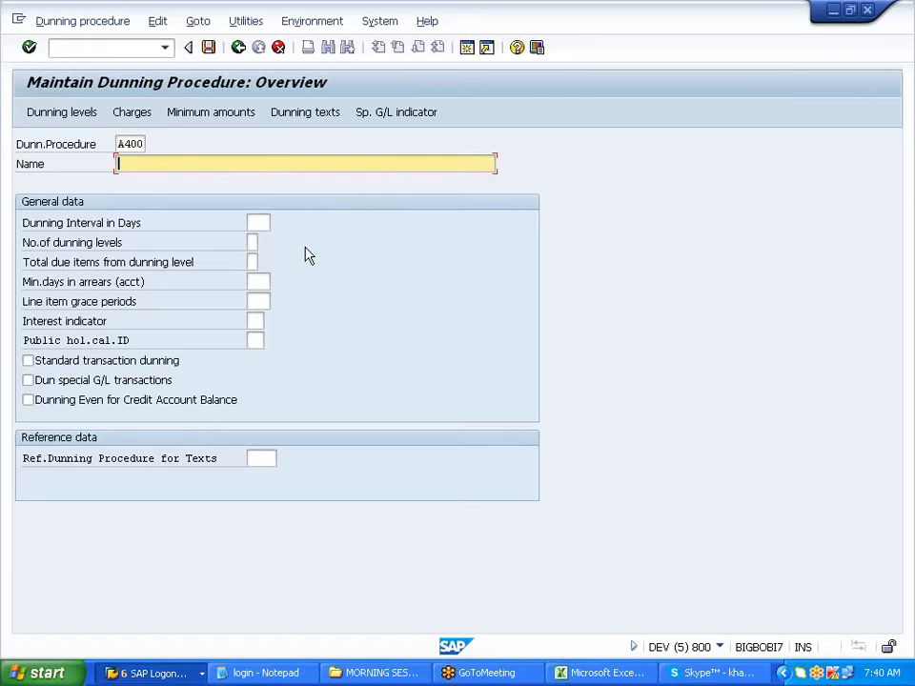
text(DUNNING PROC F)
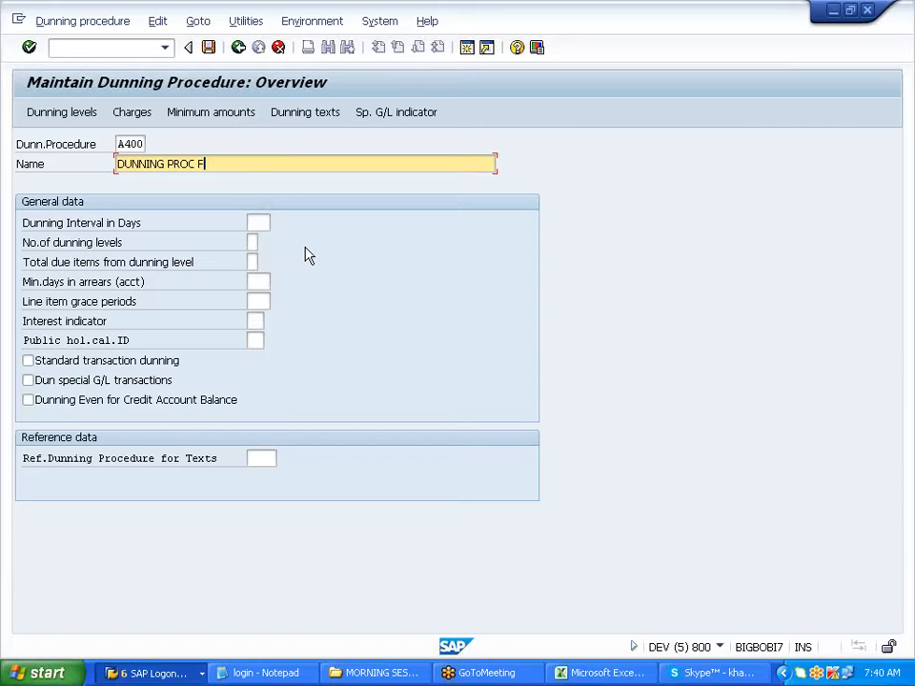
text(OR A400)
key(Tab)
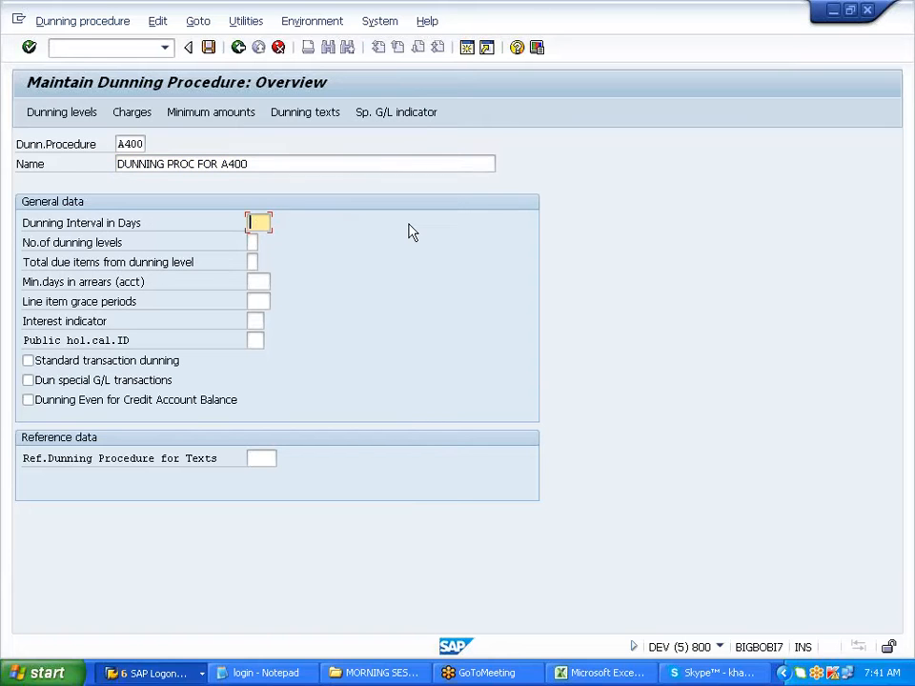
Set the dunning interval to 10 days and the number of dunning levels to 4.
text(10)
drag(23, 244, 133, 245)
click(133, 245)
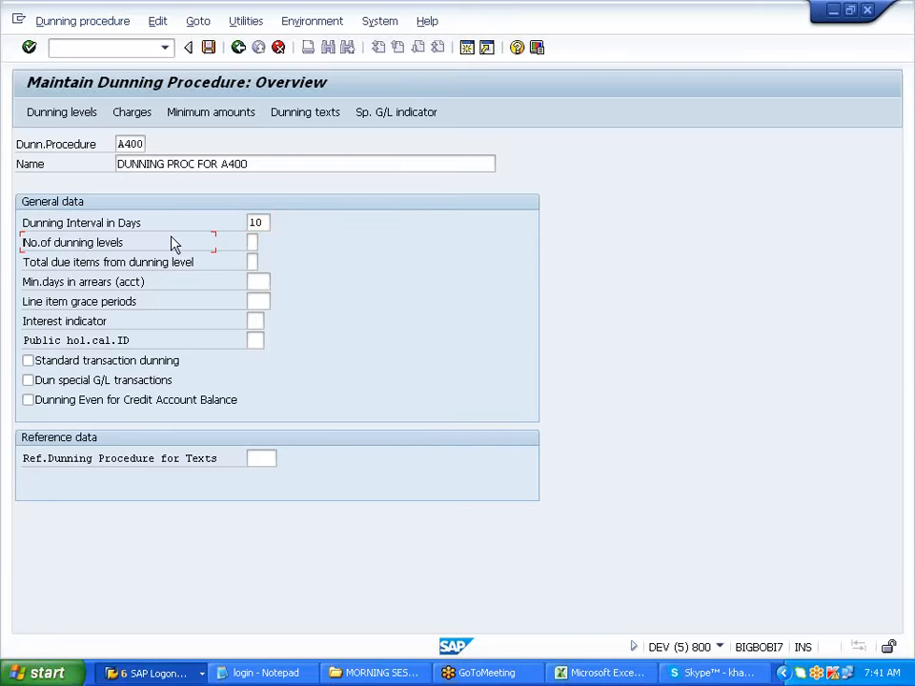
click(252, 242)
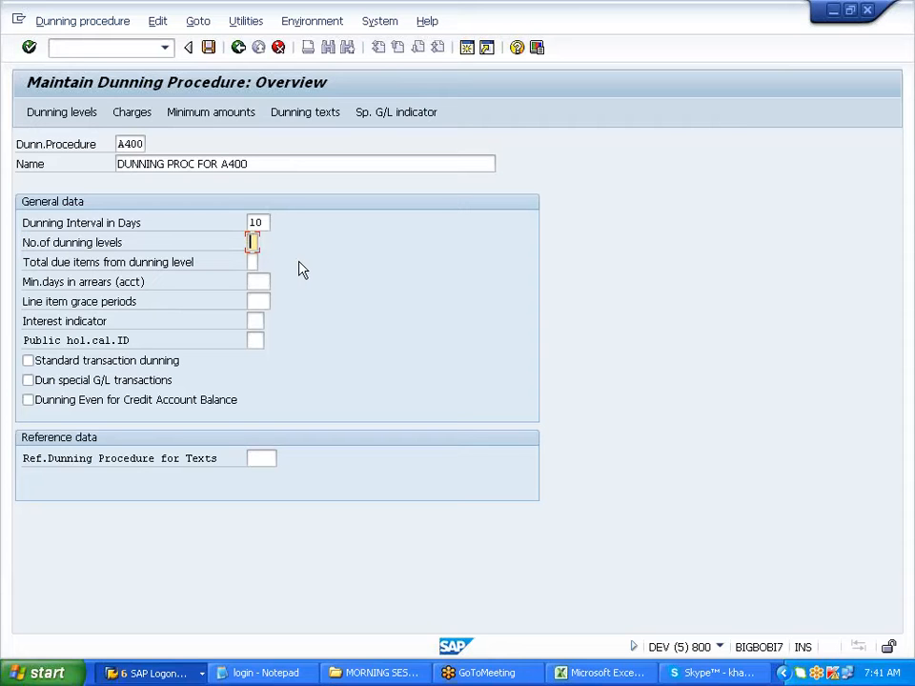
text(4)
Set the minimum days in arrears to 2, and try 2 as the line item grace period before clearing it.
drag(24, 286, 180, 283)
click(175, 283)
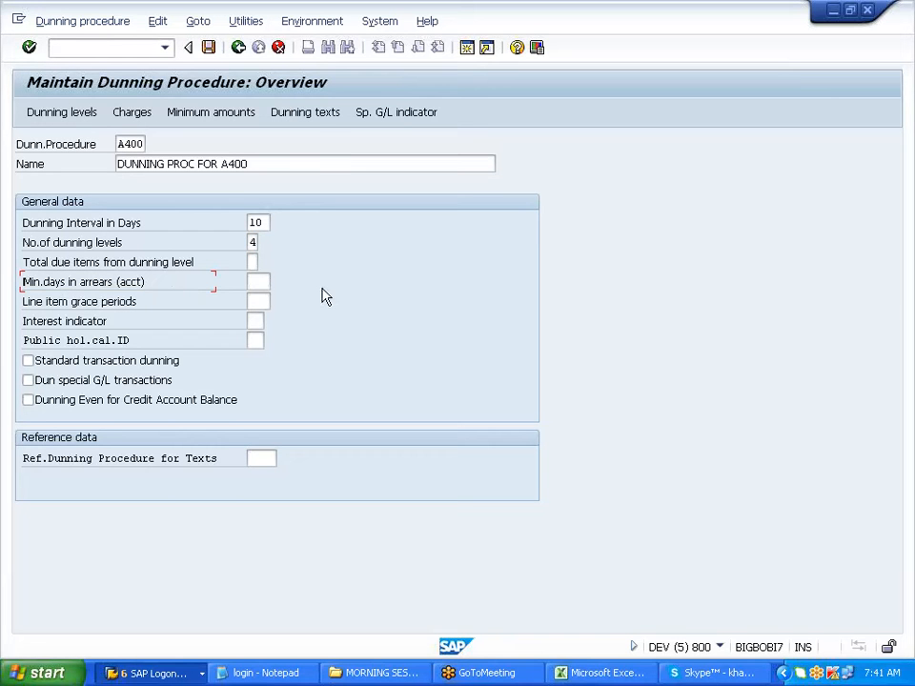
key(Tab)
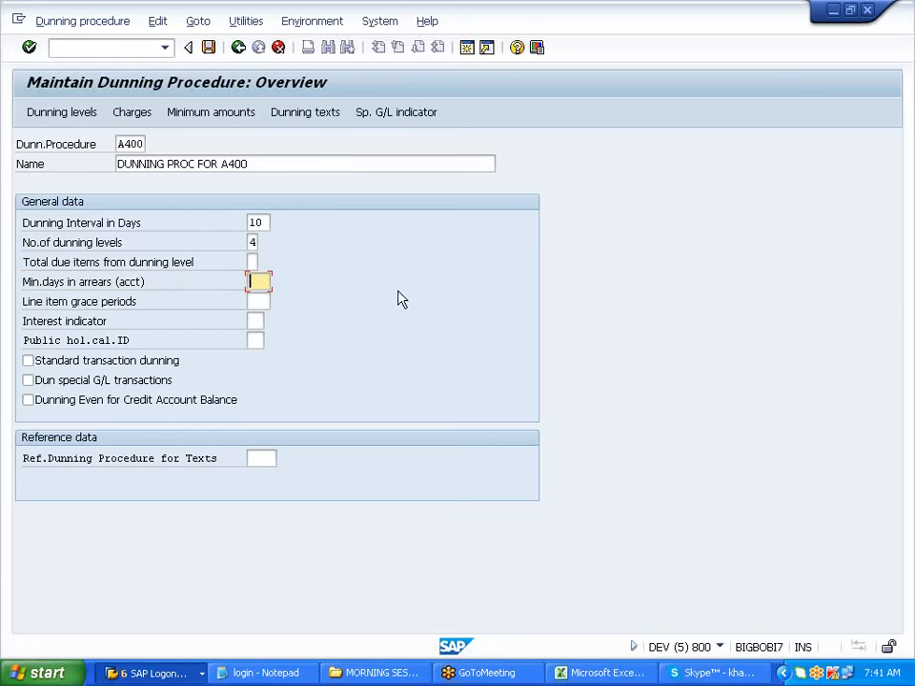
text(5)
key(BackSpace)
text(2)
drag(23, 302, 183, 310)
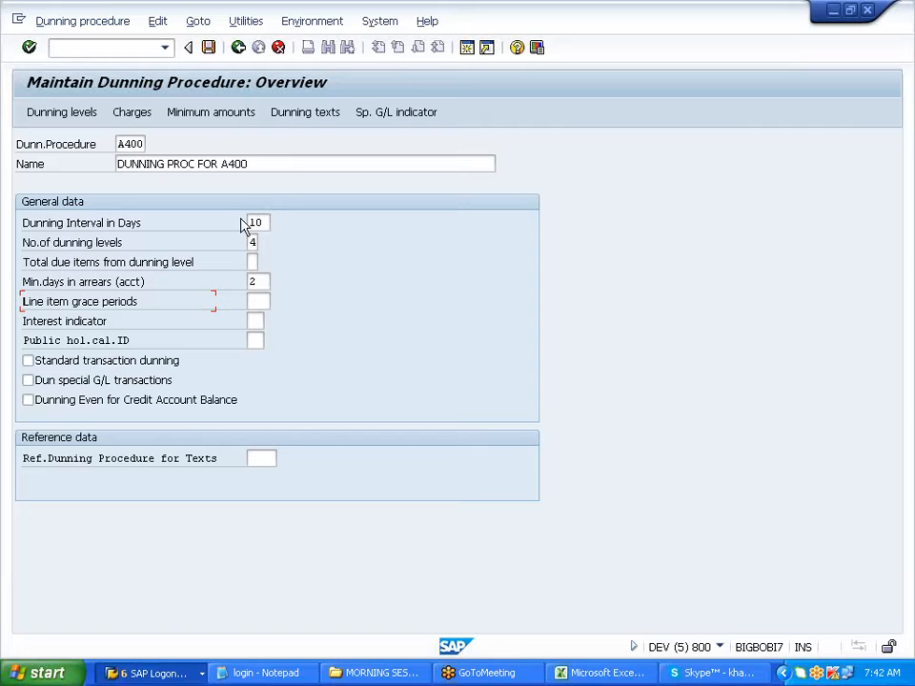
click(258, 301)
text(2)
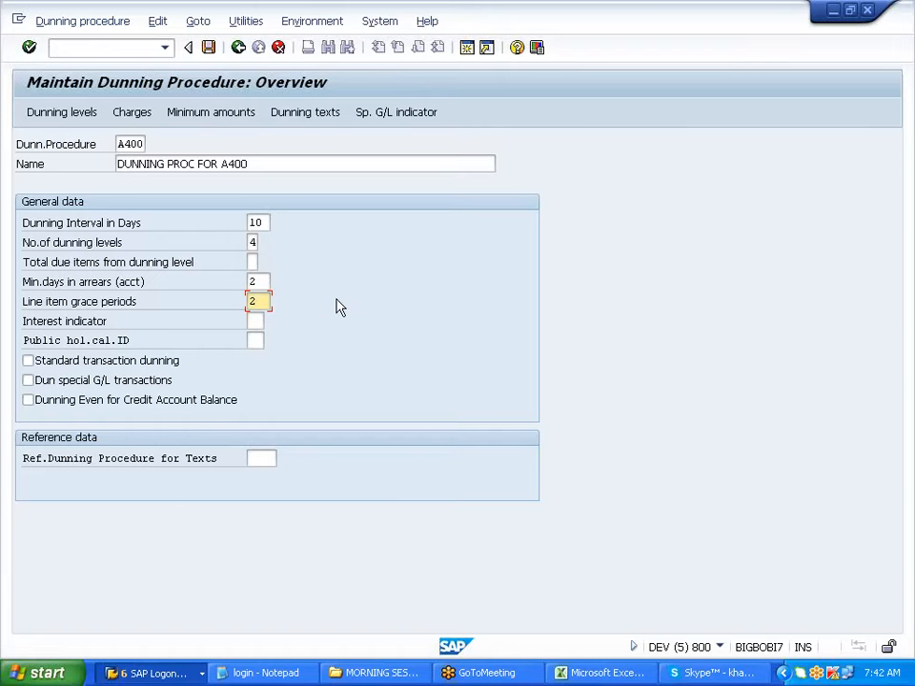
key(BackSpace)
Enable standard transaction dunning and dunning of special G/L transactions for the procedure.
click(82, 364)
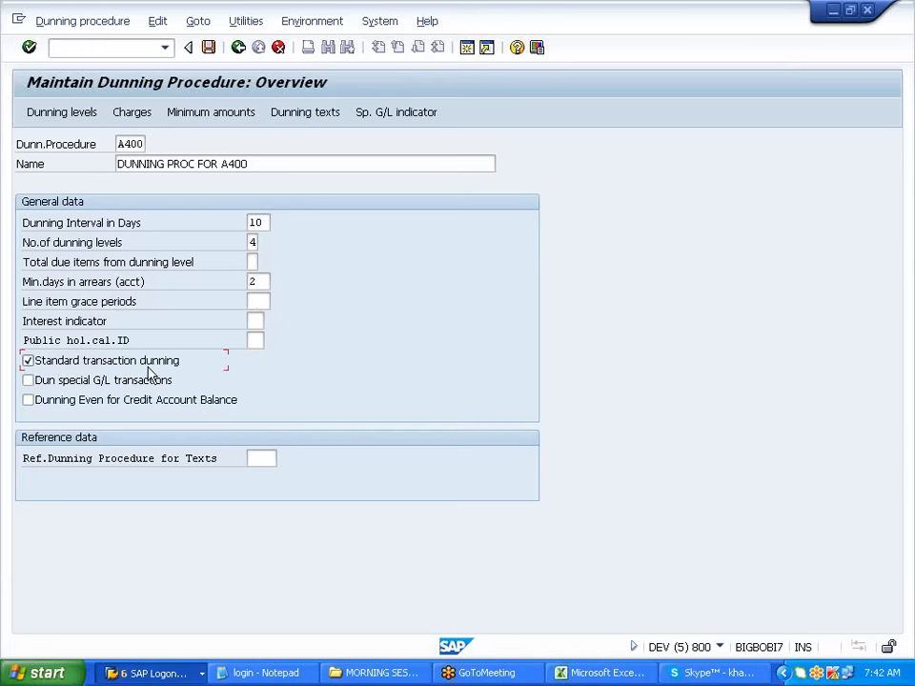
click(84, 383)
click(104, 384)
click(81, 382)
Confirm the general data with A400 as the reference dunning procedure for texts.
drag(24, 462, 235, 462)
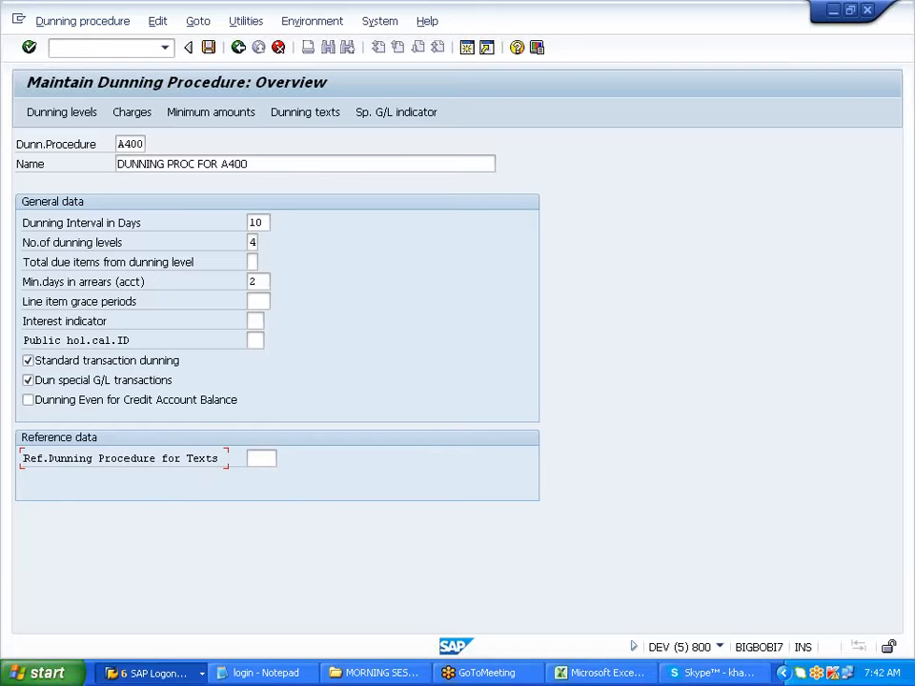
drag(117, 144, 140, 144)
click(139, 144)
key(Return)
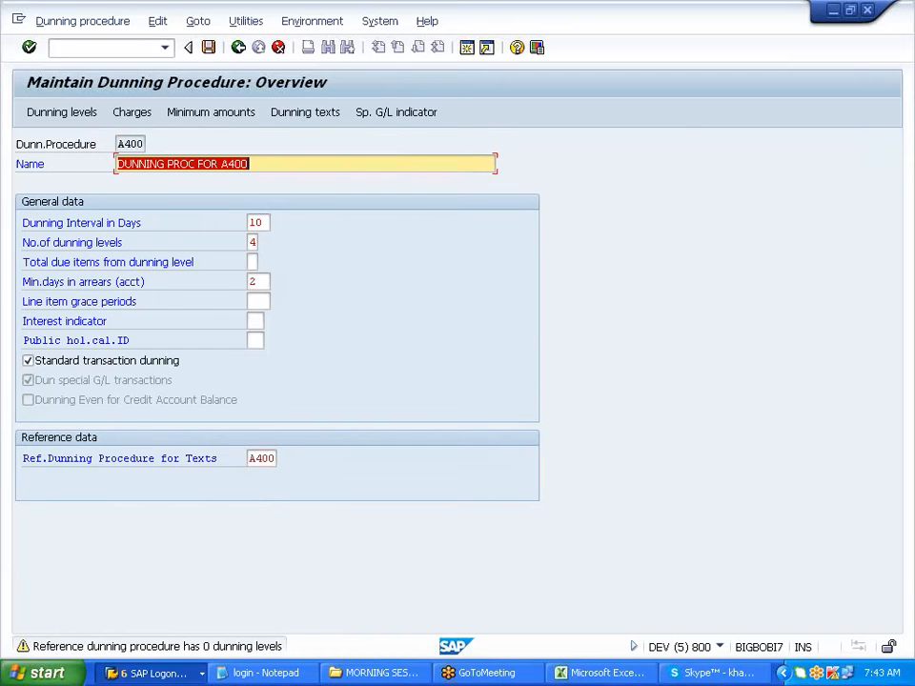
key(Return)
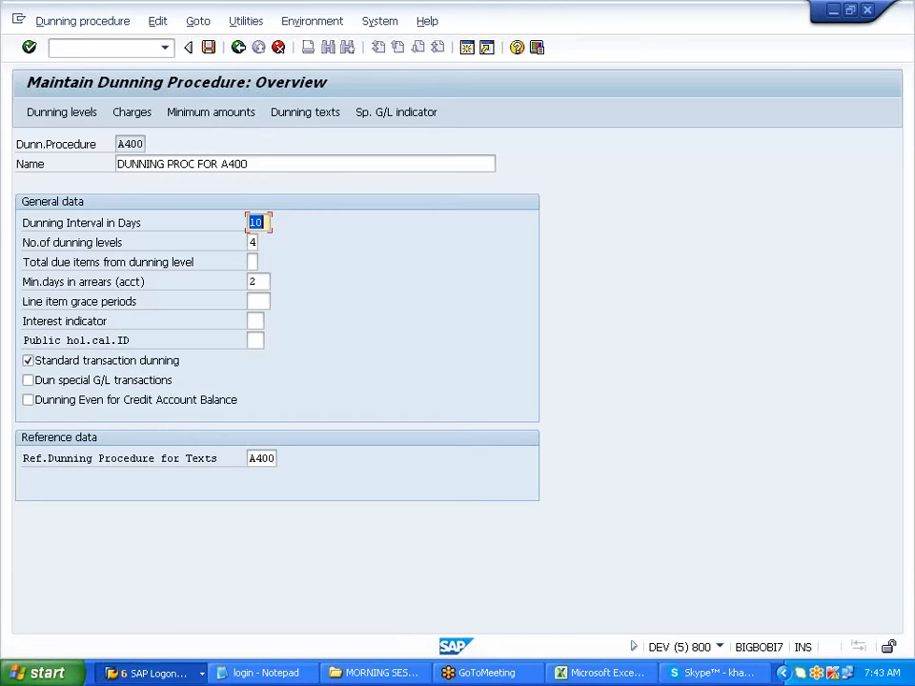
Review the dunning levels, try 9 as the number of levels, and set it back to 4.
click(82, 116)
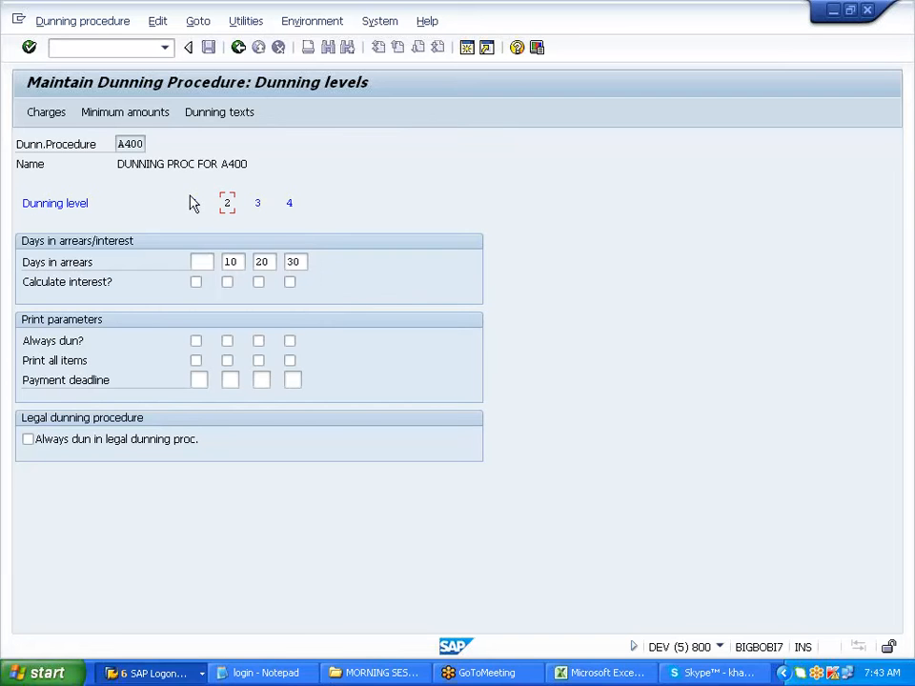
click(237, 50)
drag(26, 252, 155, 255)
click(254, 243)
key(BackSpace)
text(9)
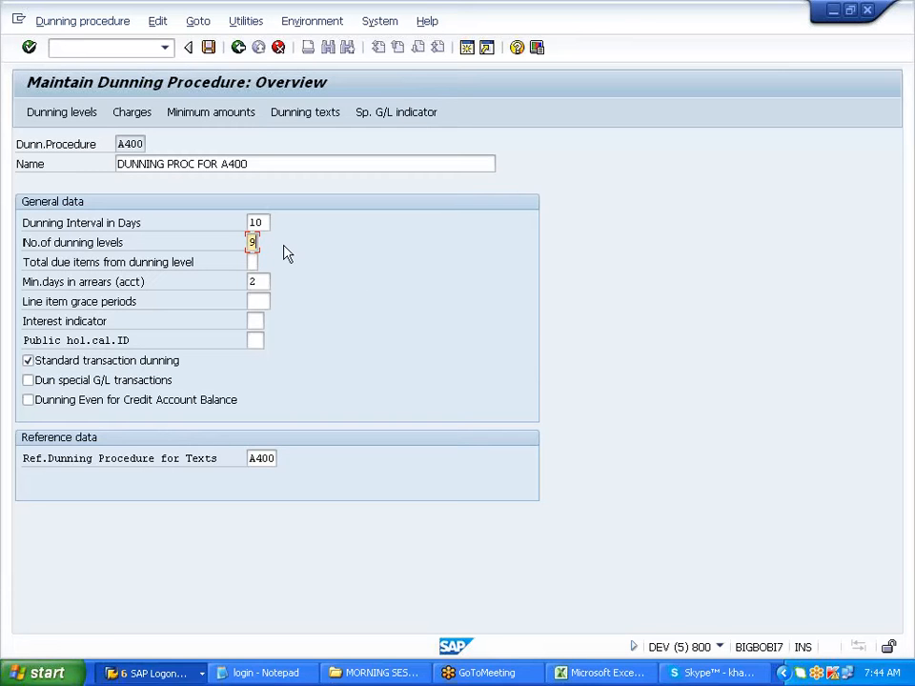
key(BackSpace)
text(4)
click(78, 117)
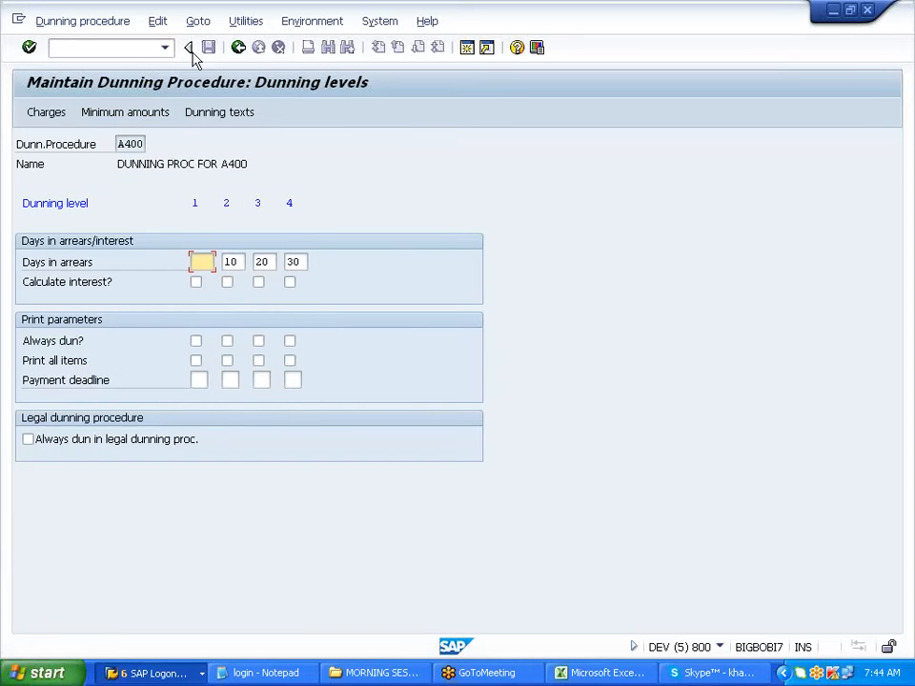
click(239, 47)
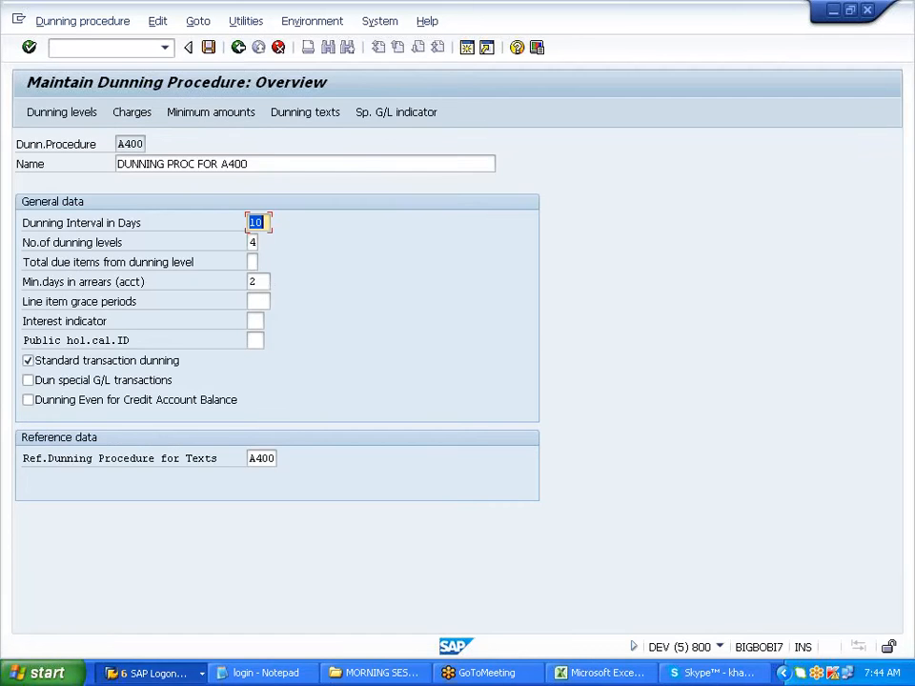
Set the line item grace period to 2 and check the dunning levels again.
click(258, 301)
text(2)
key(Return)
click(74, 116)
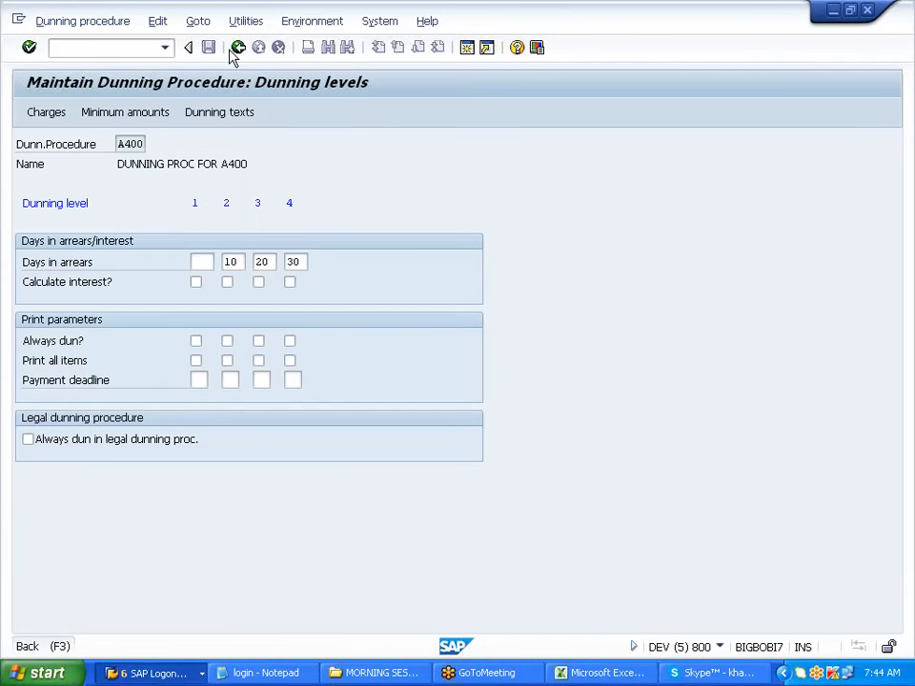
click(236, 49)
Abandon the unsaved dunning procedure and reopen the SAP Reference IMG through the SPRO favorite.
text(/n)
key(Return)
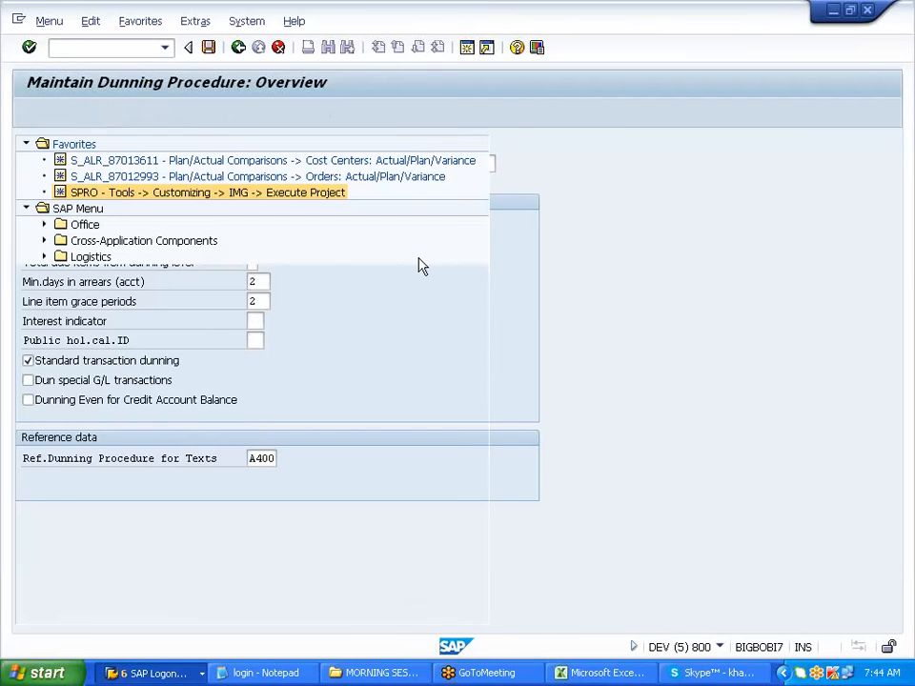
double_click(255, 200)
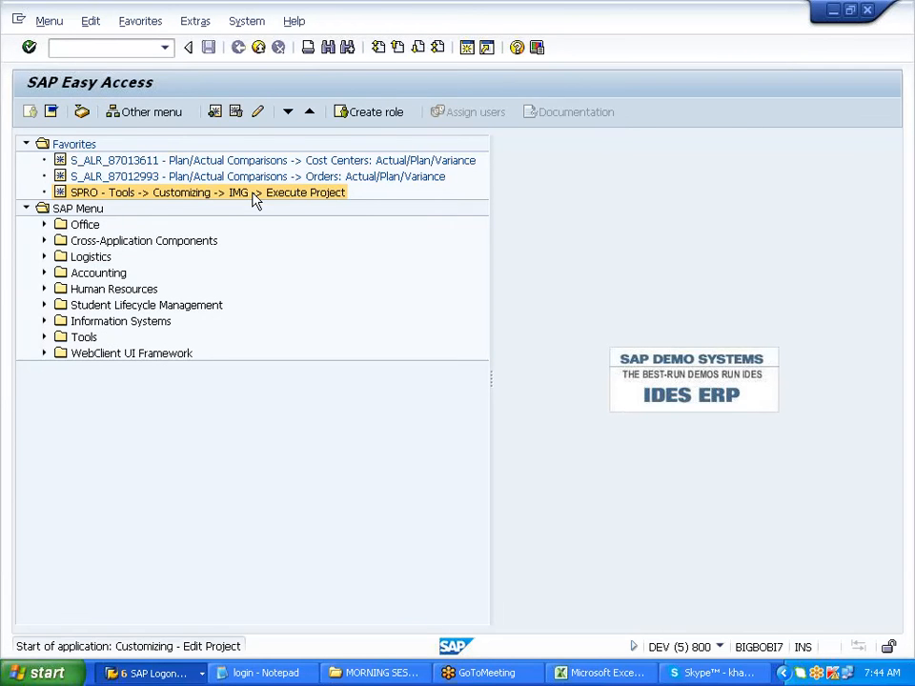
click(107, 113)
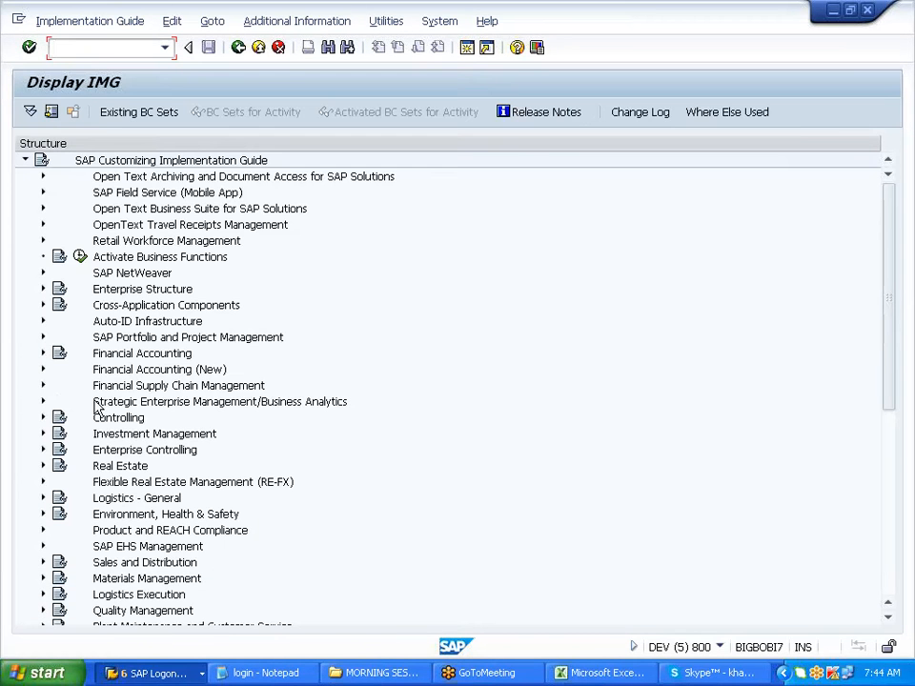
Open Define Dunning Procedures under Financial Accounting, Accounts Receivable and Accounts Payable, Business Transactions, Dunning, Dunning Procedure.
click(42, 353)
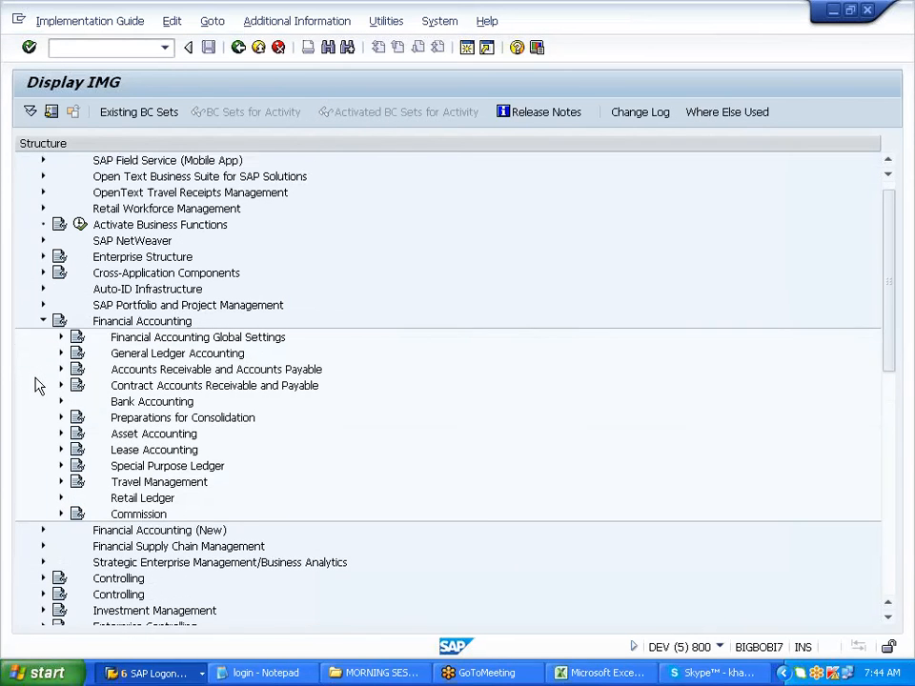
click(60, 354)
click(77, 401)
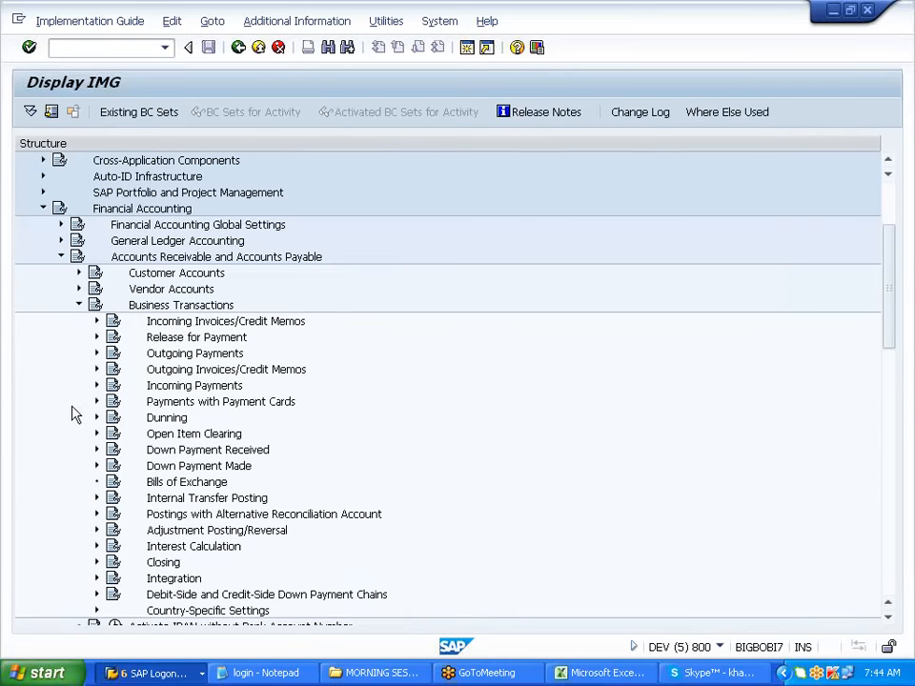
click(96, 417)
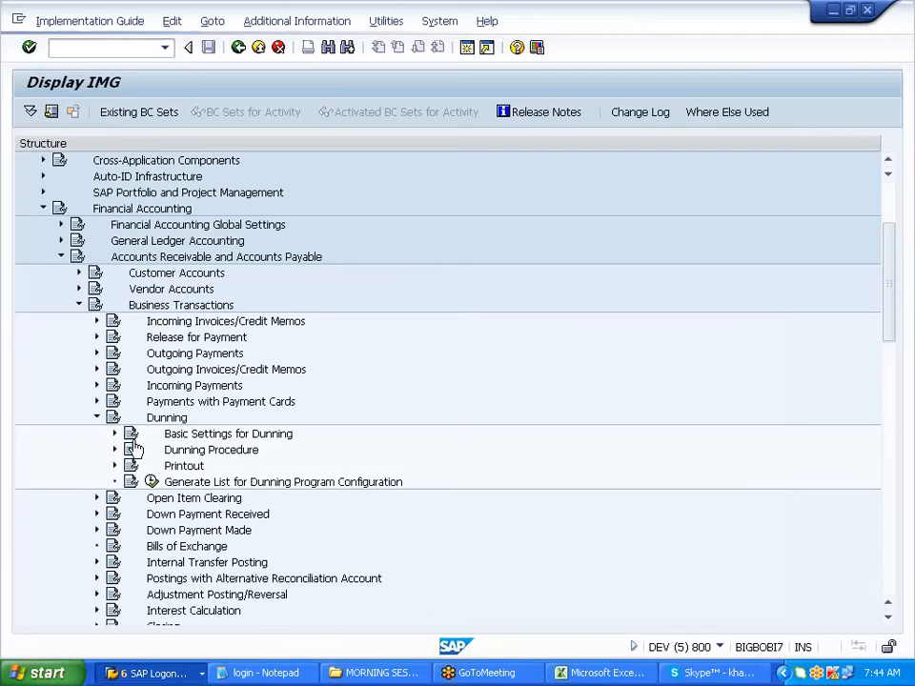
click(116, 449)
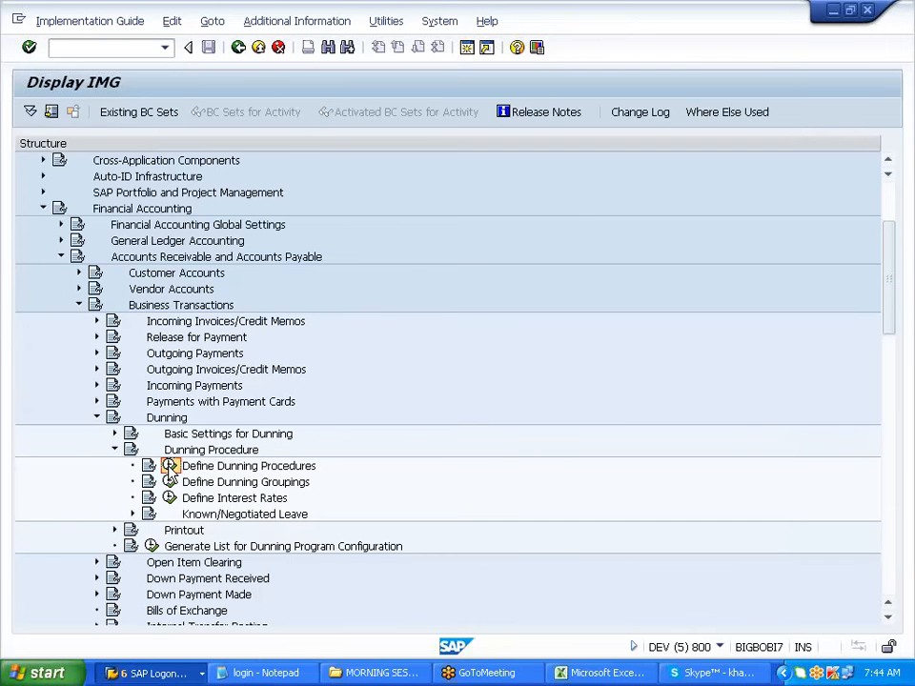
click(170, 467)
Start a new dunning procedure A400 with the name "DUNNING -A400".
click(121, 113)
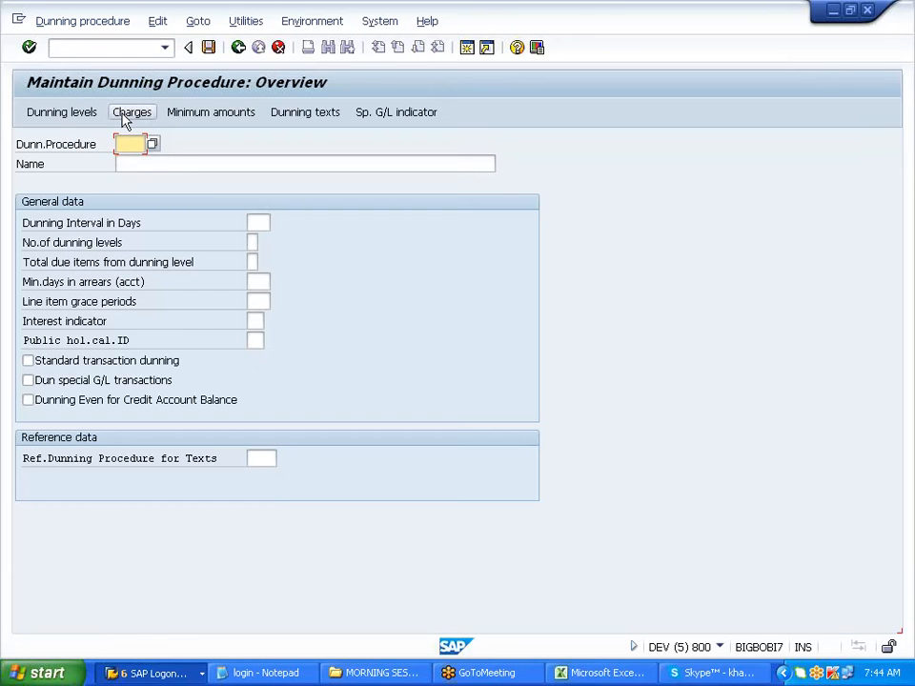
text(A400)
key(Tab)
text(DUNNING -A400)
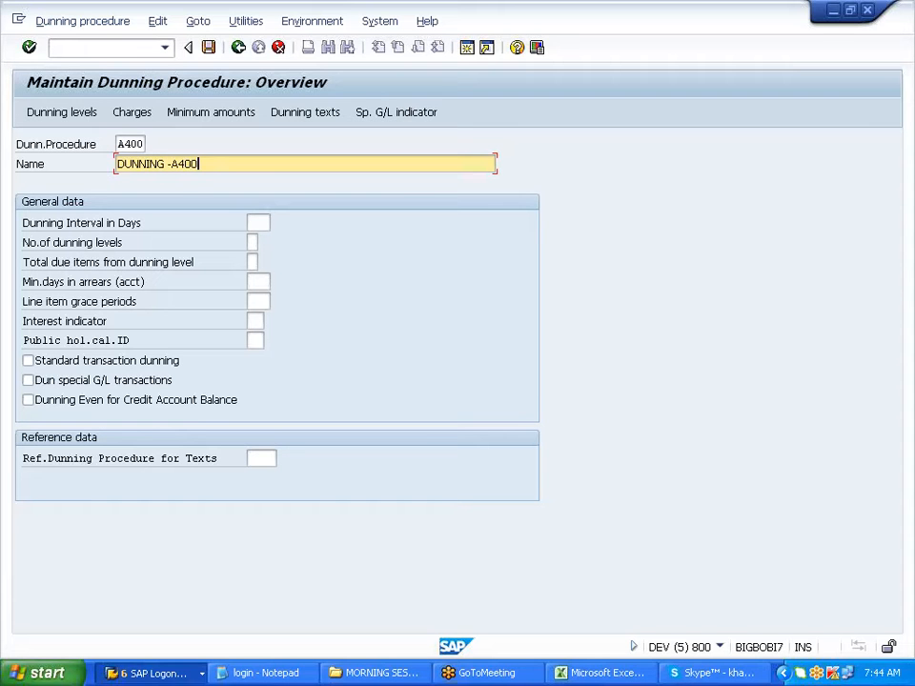
Set the new procedure's dunning interval to 10 days with 4 dunning levels.
click(259, 224)
text(10)
key(Tab)
click(254, 261)
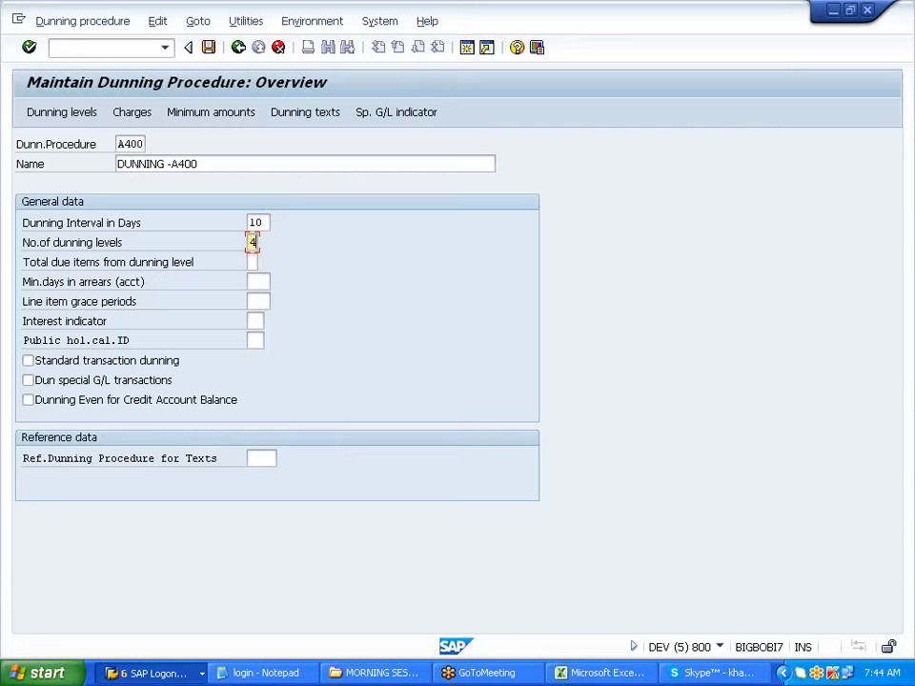
Set both the minimum days in arrears and the line item grace period to 2.
click(259, 282)
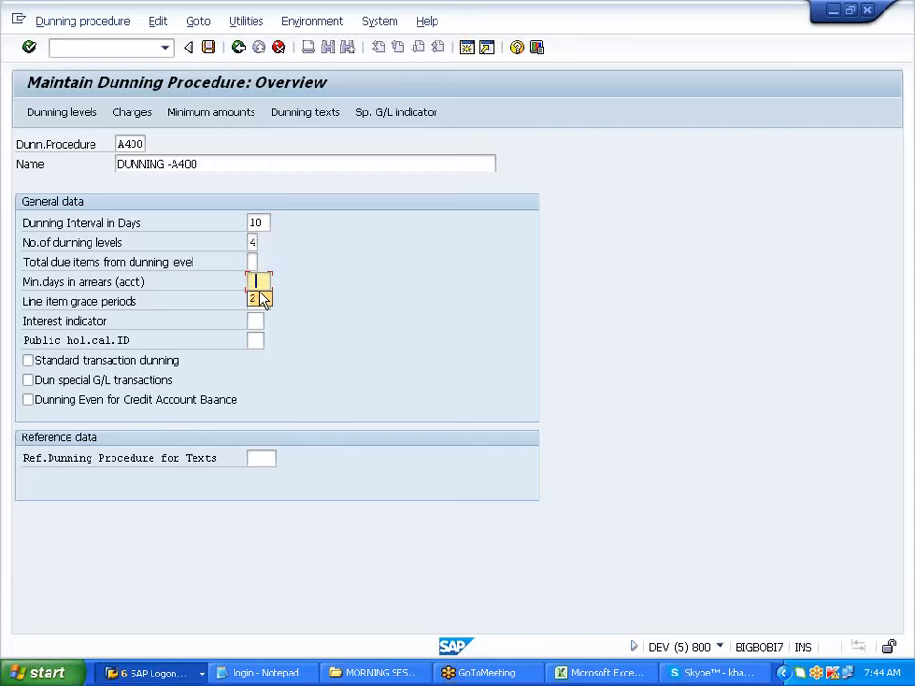
click(257, 299)
key(Tab)
click(258, 301)
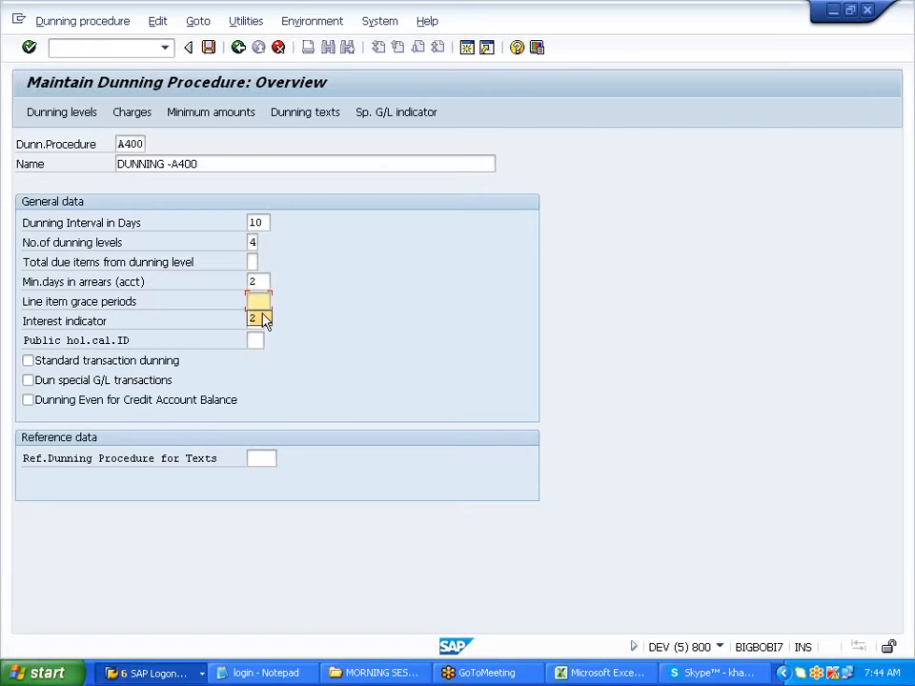
click(262, 317)
Enable standard and special G/L transaction dunning, confirm the general data, and open the procedure's dunning levels.
click(172, 363)
click(158, 380)
click(261, 461)
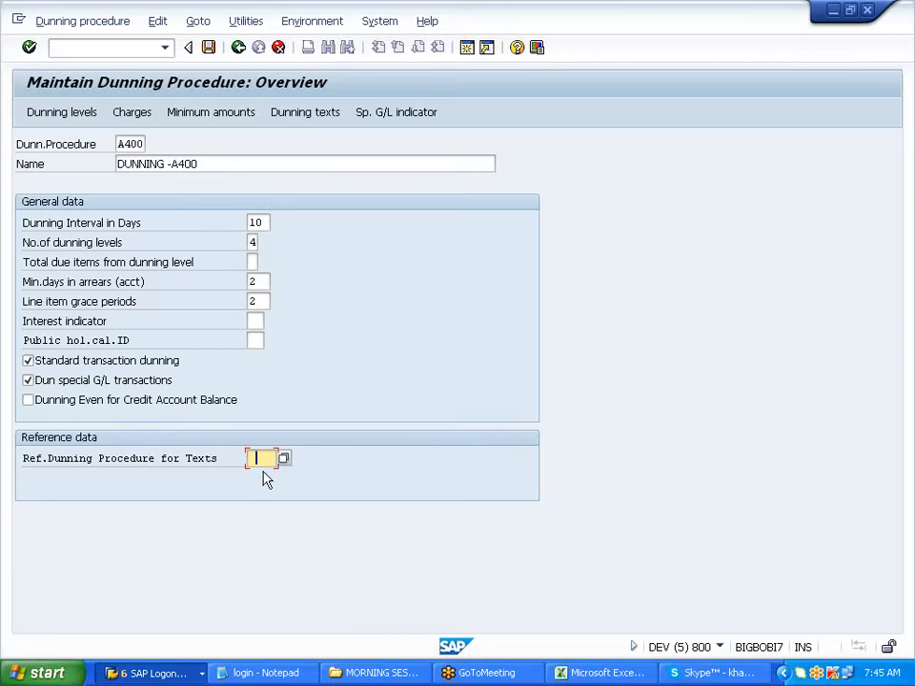
key(Return)
key(Return)
click(88, 118)
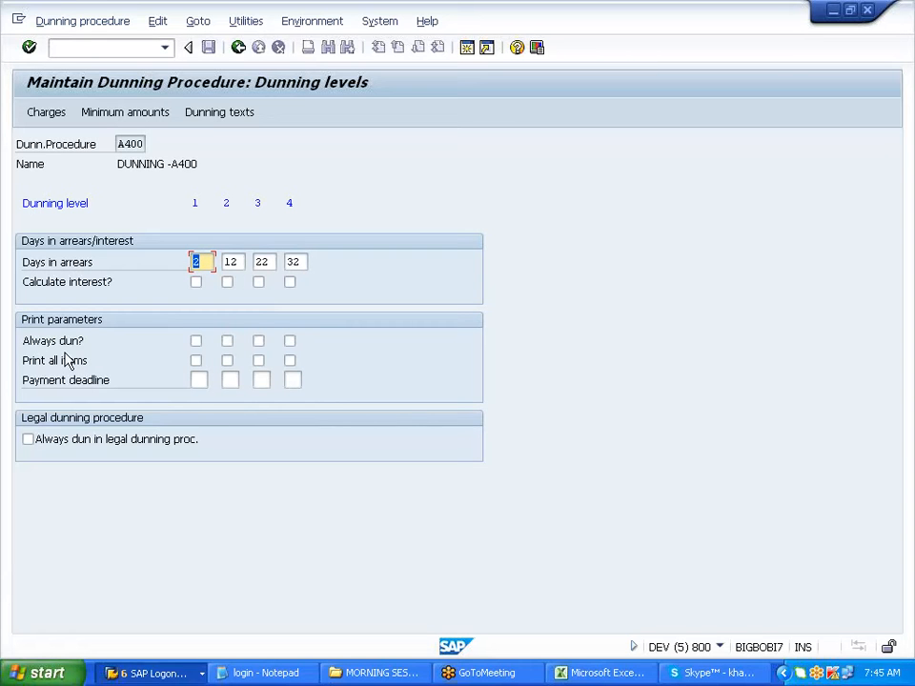
Try the "Always dun?" option on dunning levels 1 to 4 and clear it again.
click(196, 341)
click(227, 341)
click(258, 343)
click(290, 343)
click(196, 341)
click(226, 341)
click(259, 340)
click(289, 343)
Try the option to always dun in the legal dunning procedure and switch it off again.
click(48, 444)
click(28, 441)
click(28, 440)
click(194, 204)
click(155, 446)
Open the dunning procedure's charges in currency USD and enter dunning levels 1 to 4.
click(48, 112)
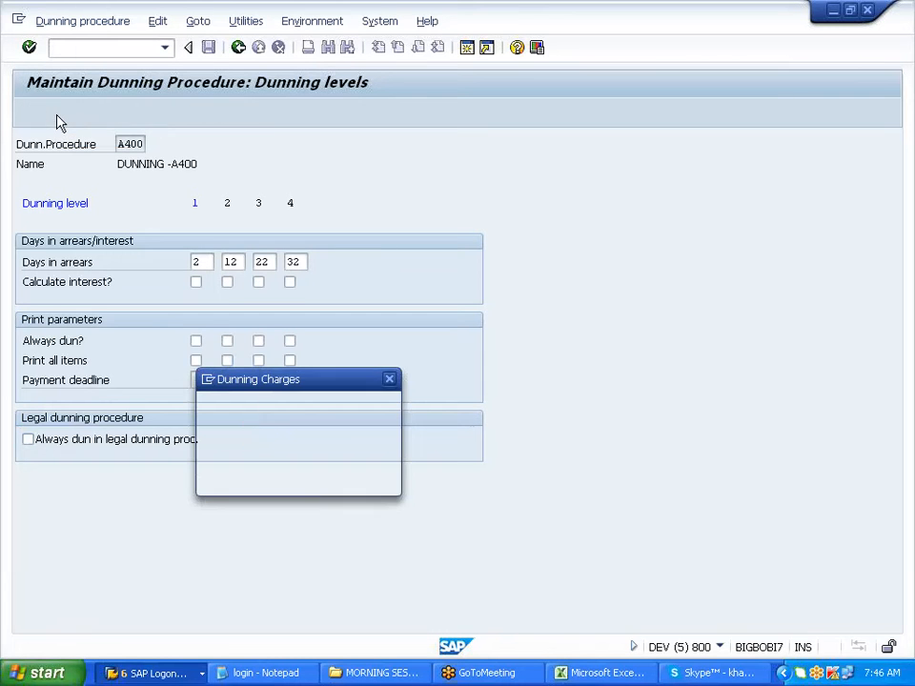
text(USD)
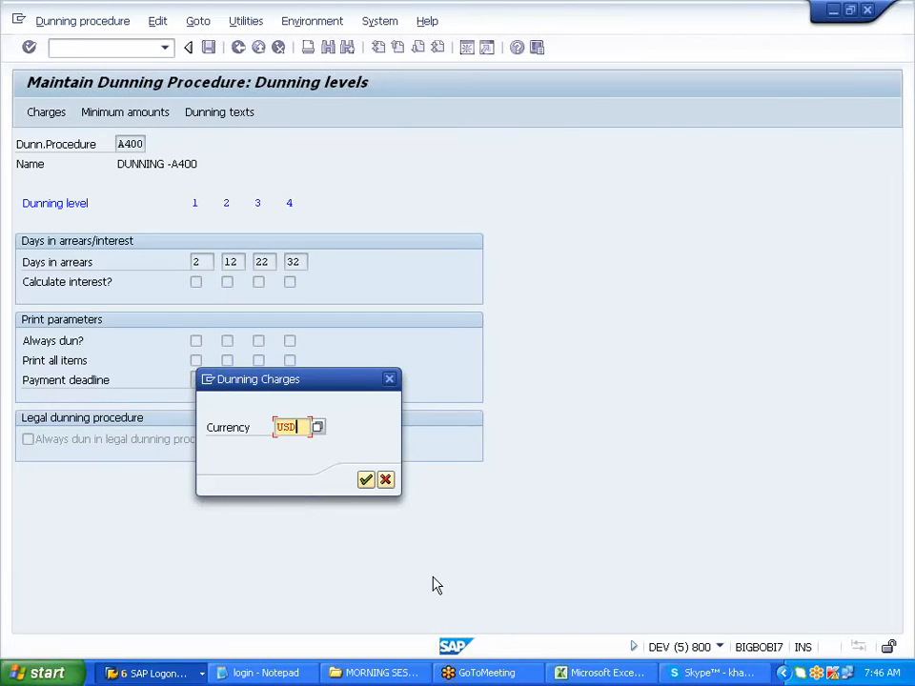
key(Return)
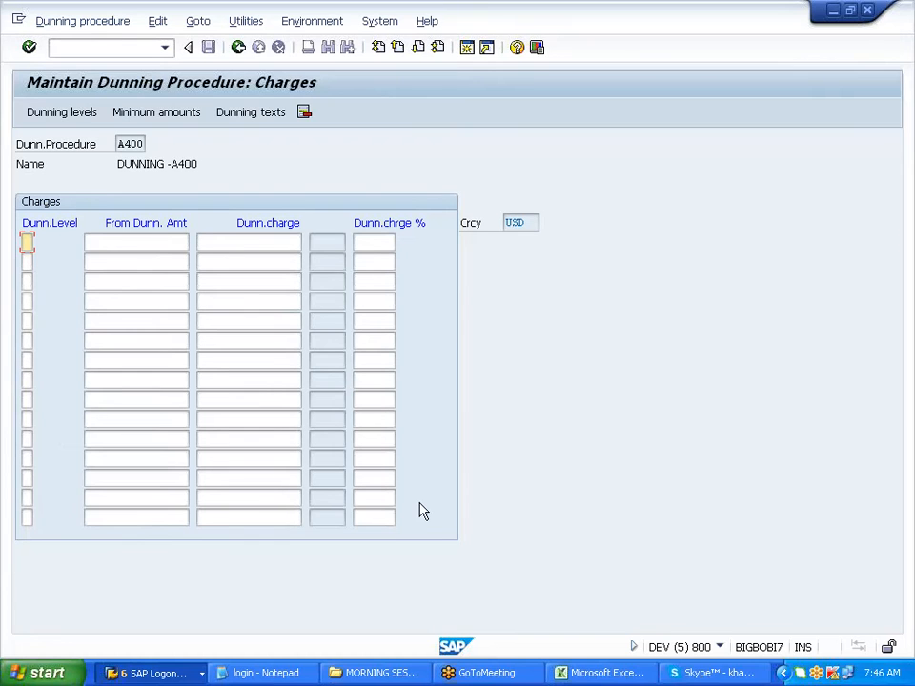
text(1)
key(Down)
text(2)
key(Down)
text(4)
key(Down)
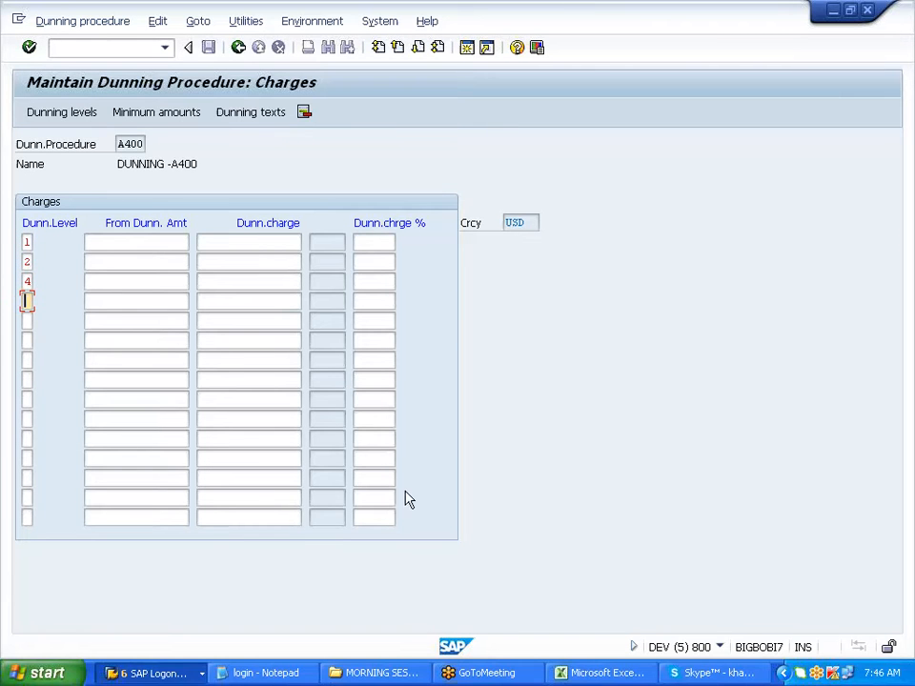
click(27, 281)
key(BackSpace)
text(3)
click(26, 301)
text(4)
Set a dunning charge of 10 for each of dunning levels 1 to 4.
click(143, 281)
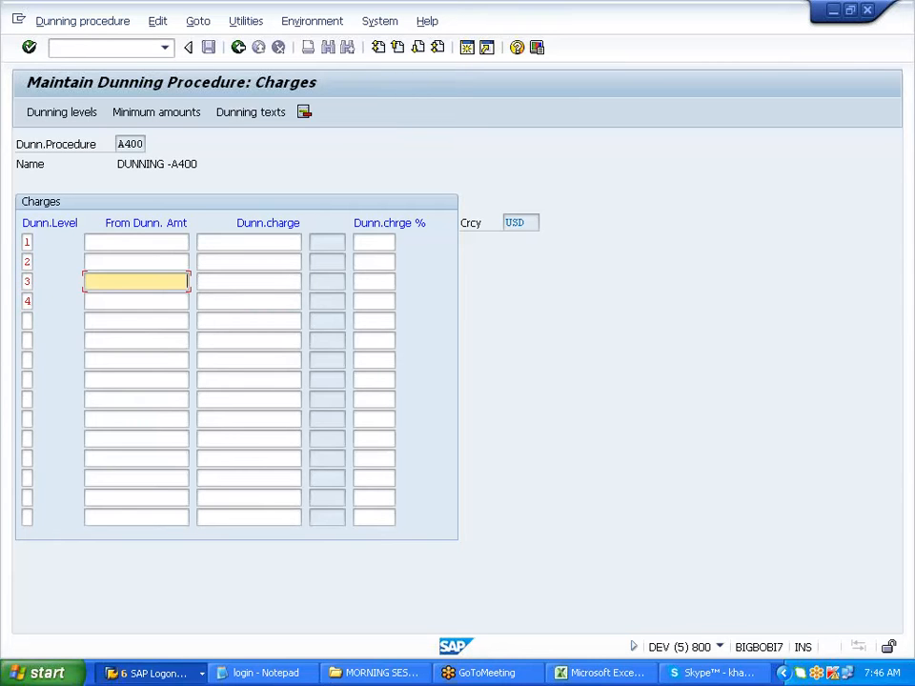
click(222, 243)
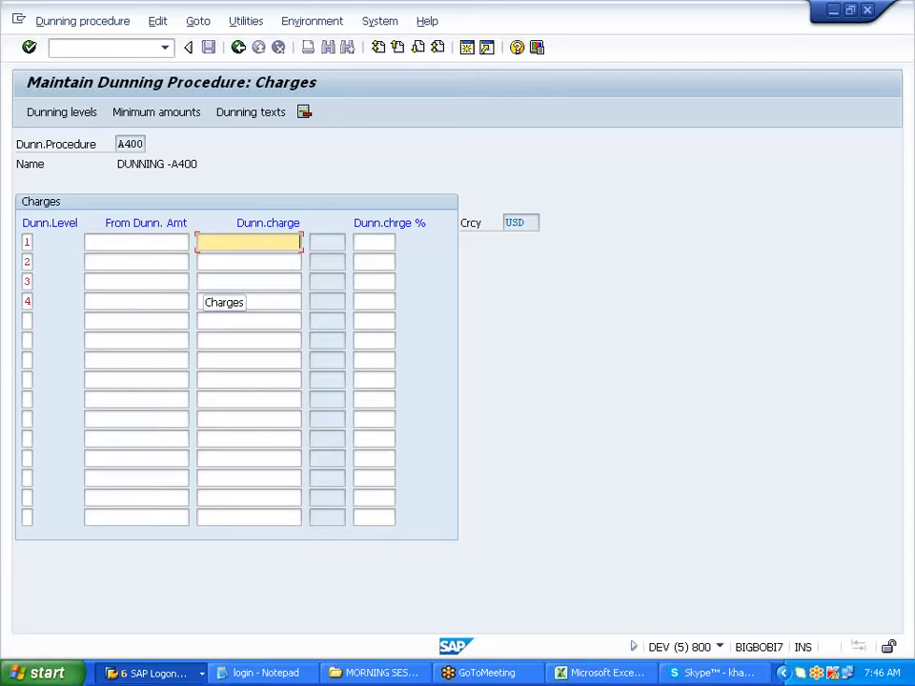
text(10)
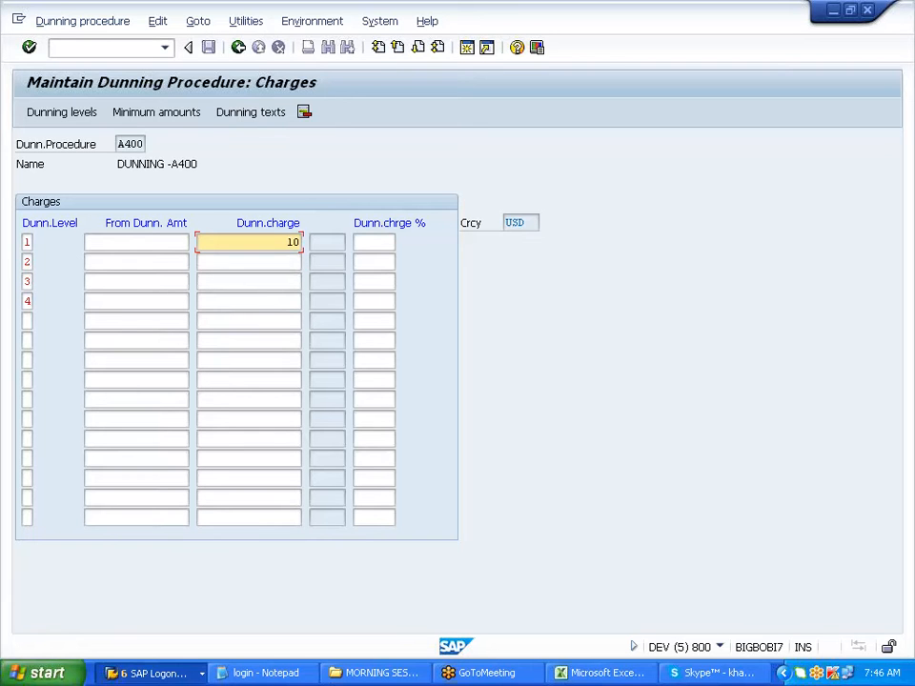
key(Down)
text(10)
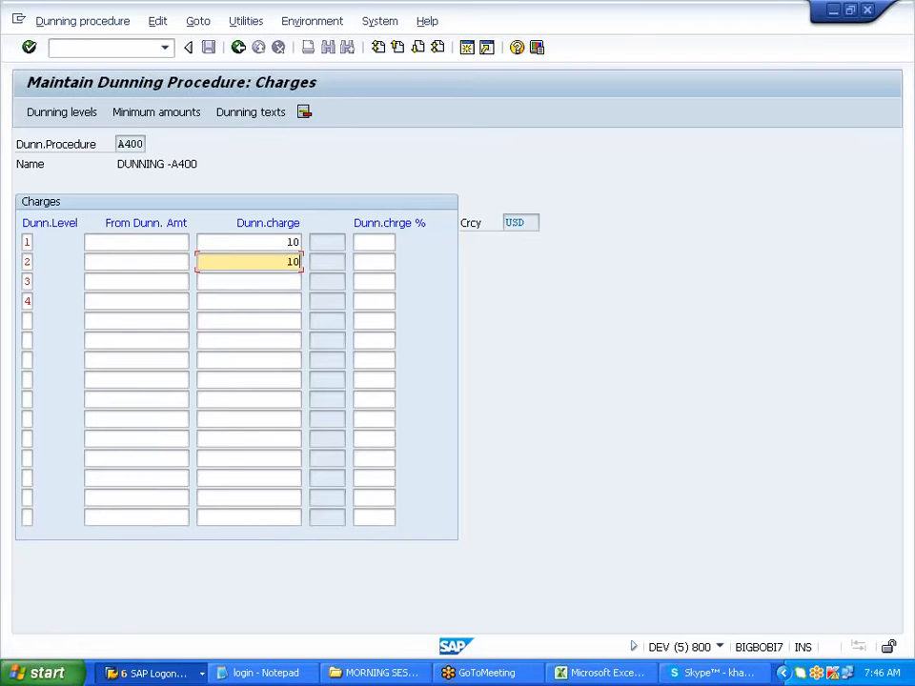
key(Down)
text(10)
key(Down)
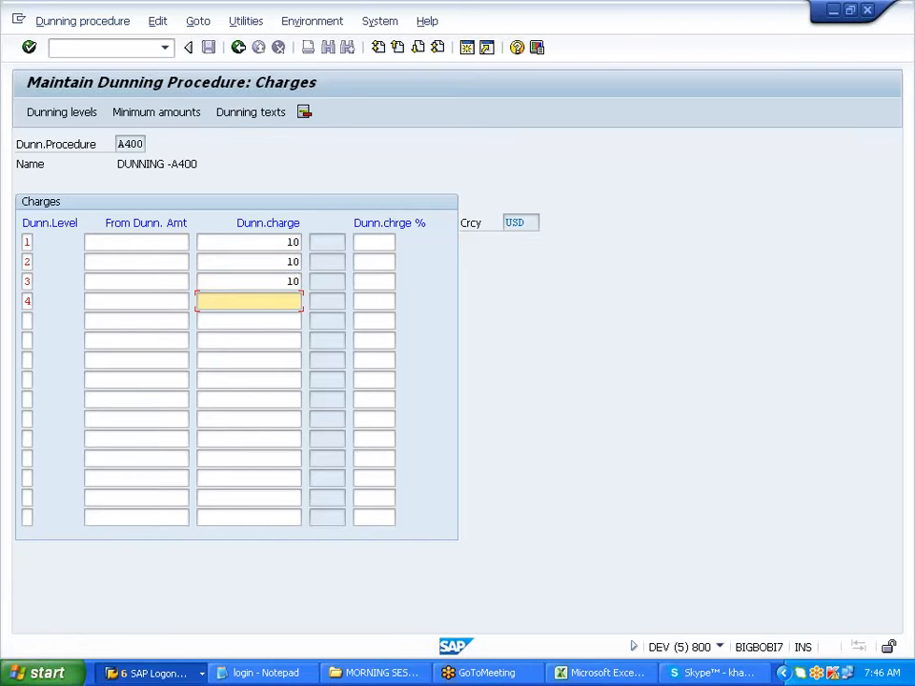
text(10)
Try a from-dunning amount of 1000 for dunning level 1 and clear it again.
click(136, 242)
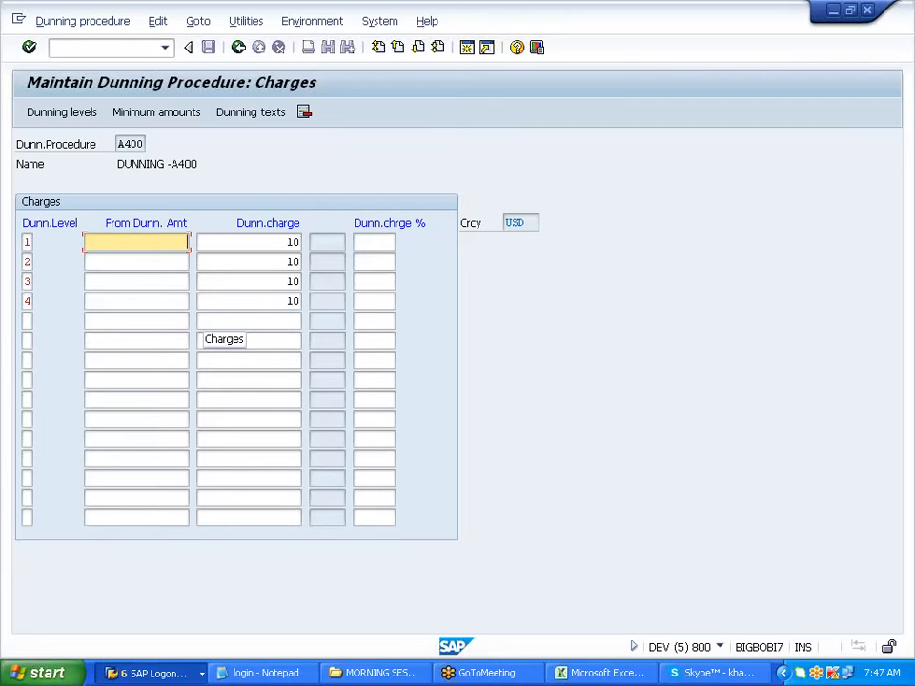
text(1000)
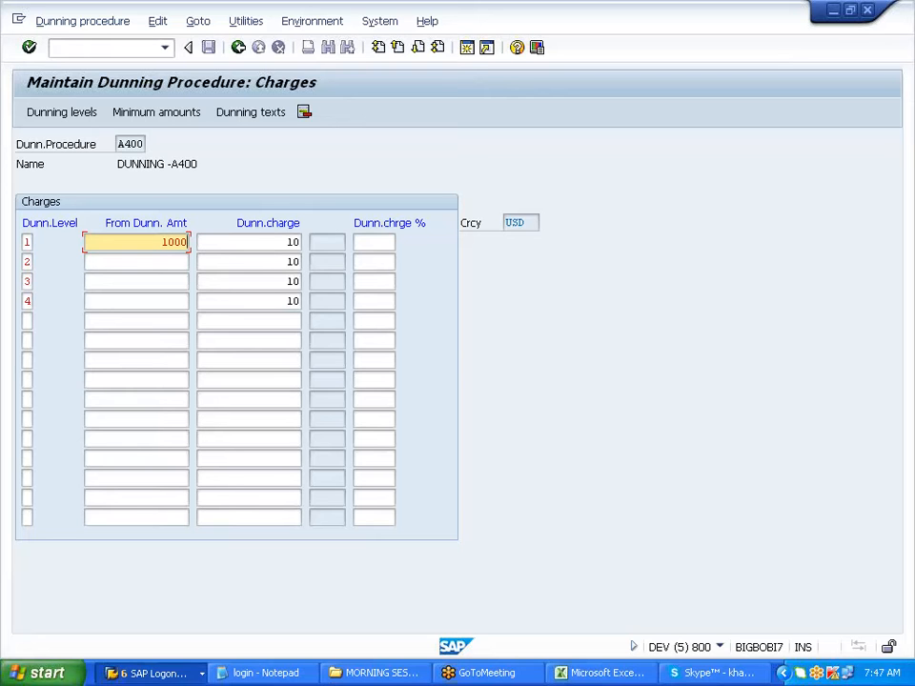
key(BackSpace)
key(BackSpace)
key(BackSpace)
key(Tab)
key(Tab)
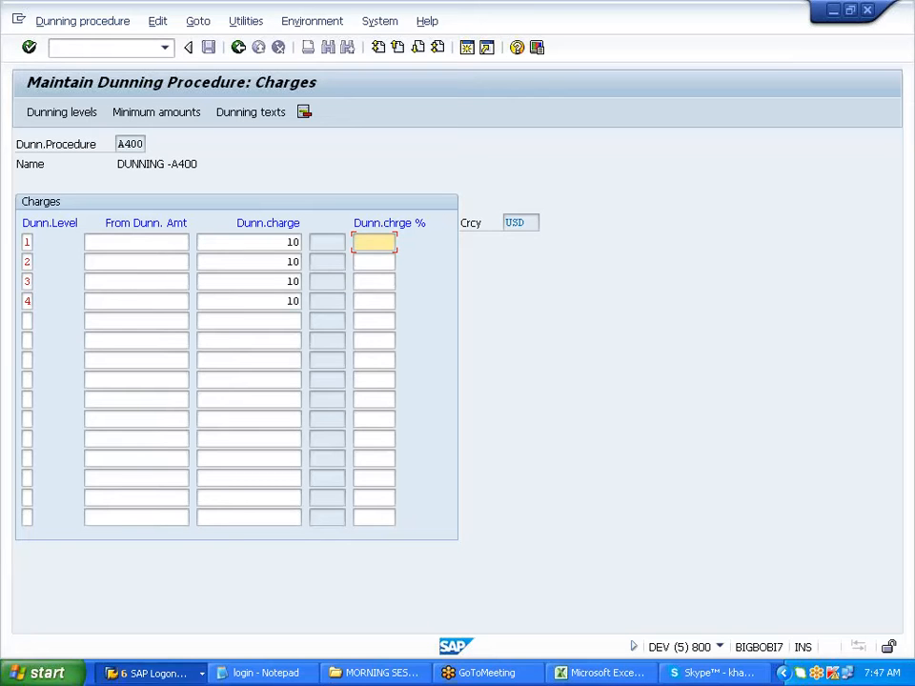
Confirm the charges, and enter dunning levels 1 to 4 in the procedure's minimum amounts for currency USD.
key(Return)
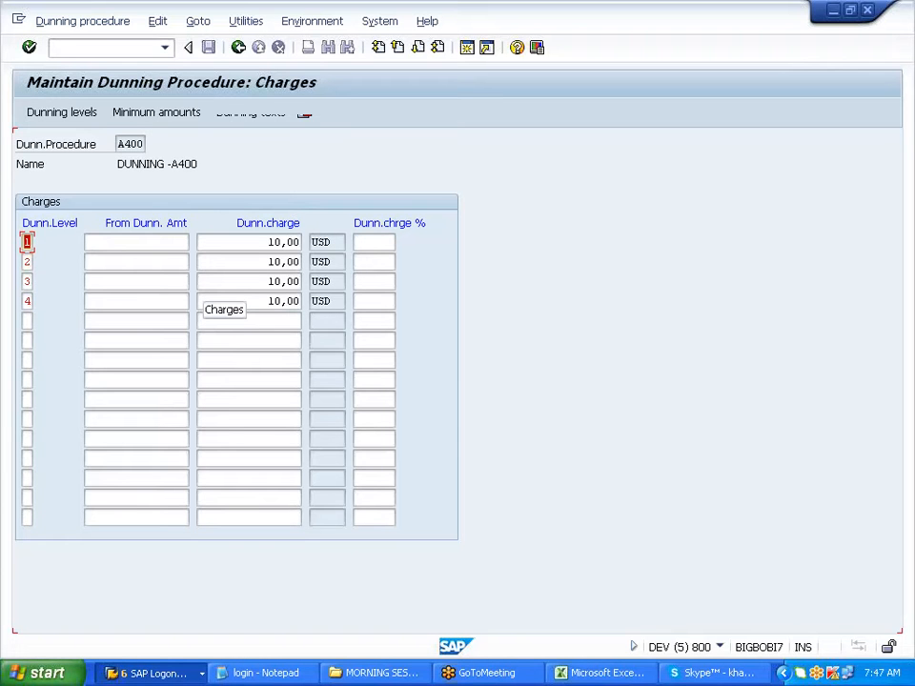
click(162, 112)
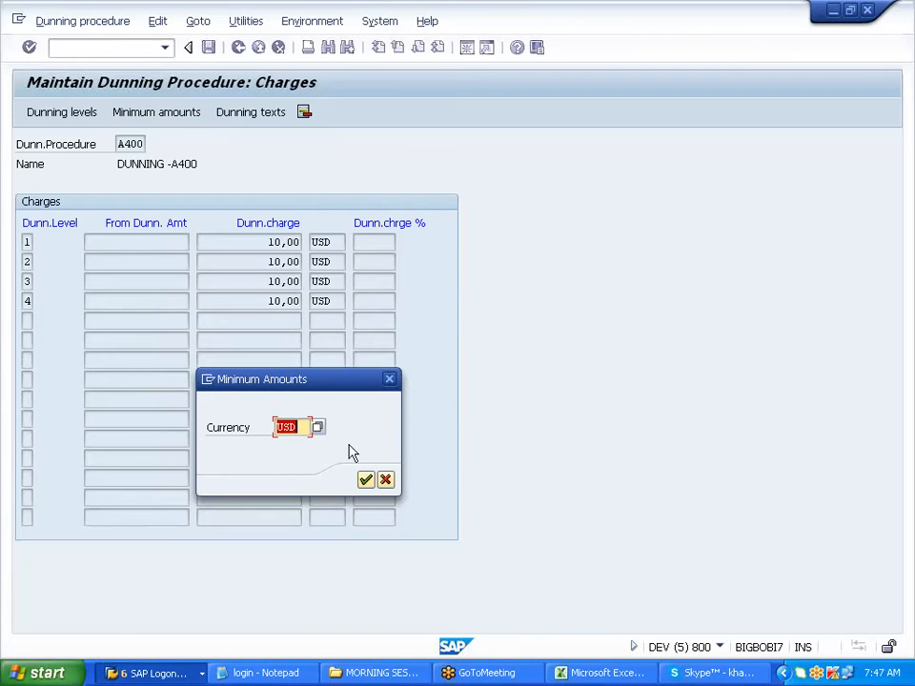
click(368, 482)
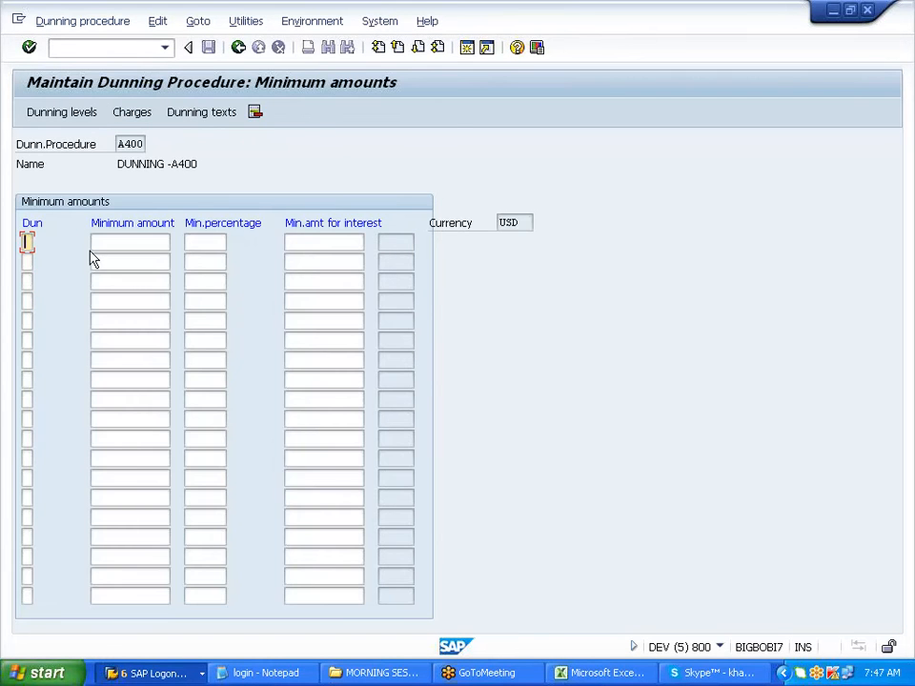
text(1)
key(Down)
text(2)
key(Down)
text(3)
key(Down)
text(4)
key(Return)
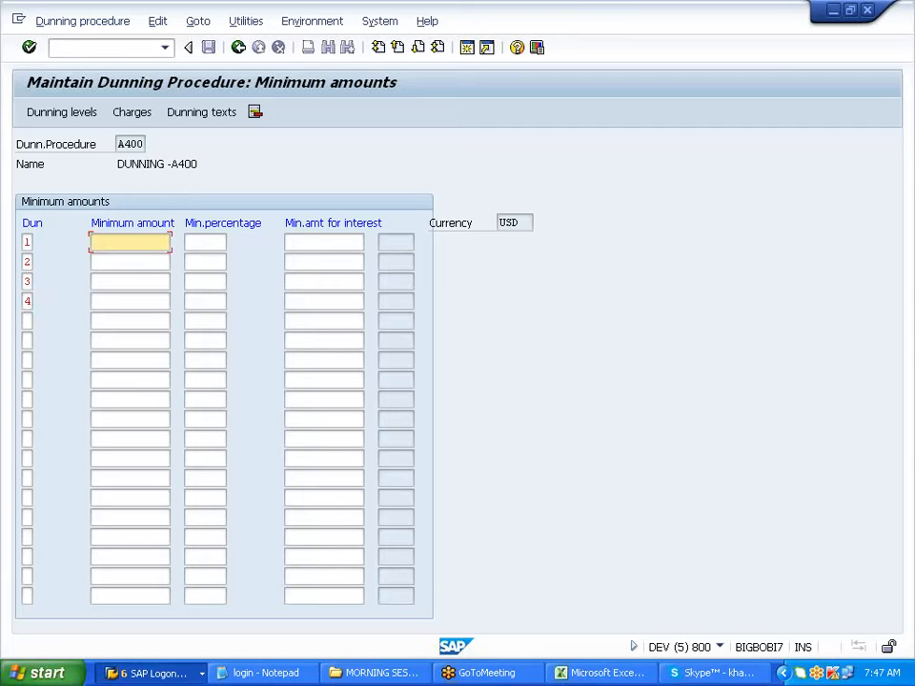
Set a minimum amount of 1000 for each of dunning levels 1 to 4.
text(1000)
key(Down)
text(1000)
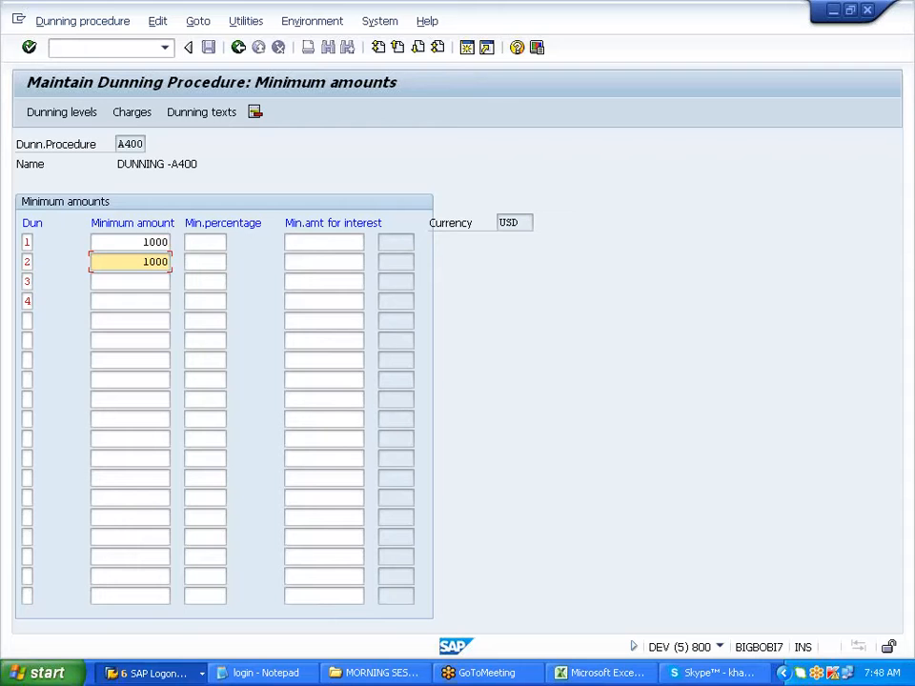
key(Down)
text(1000)
key(Down)
text(1000)
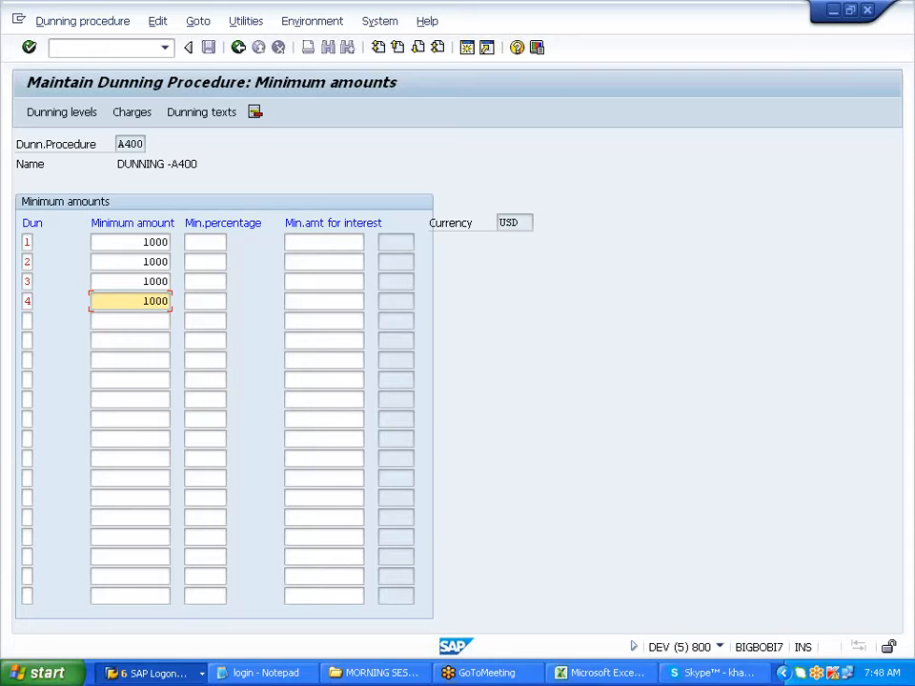
click(204, 242)
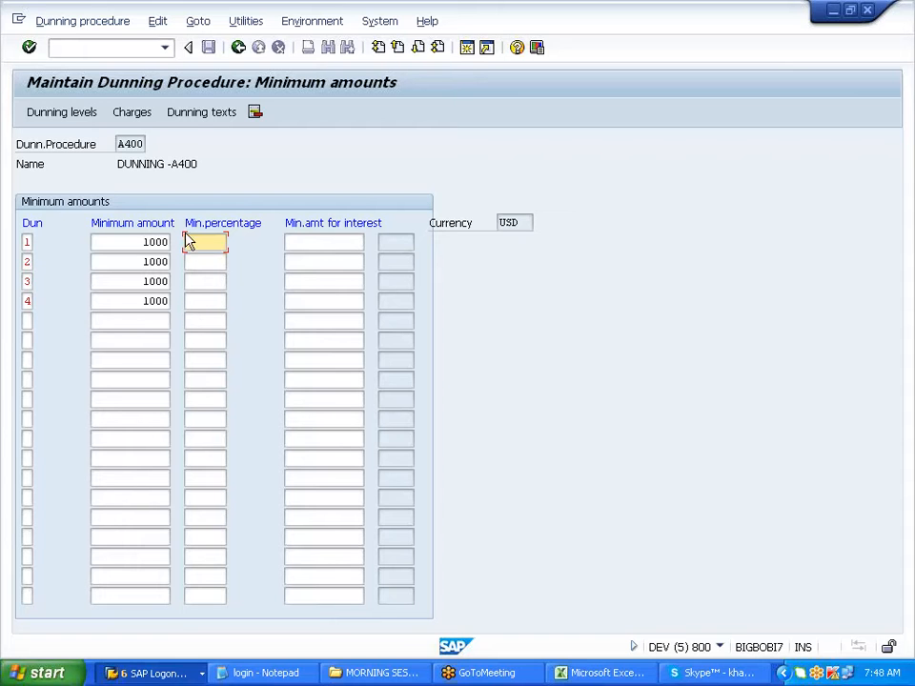
Request the procedure's dunning texts for company code A400 with account type Customer.
click(191, 115)
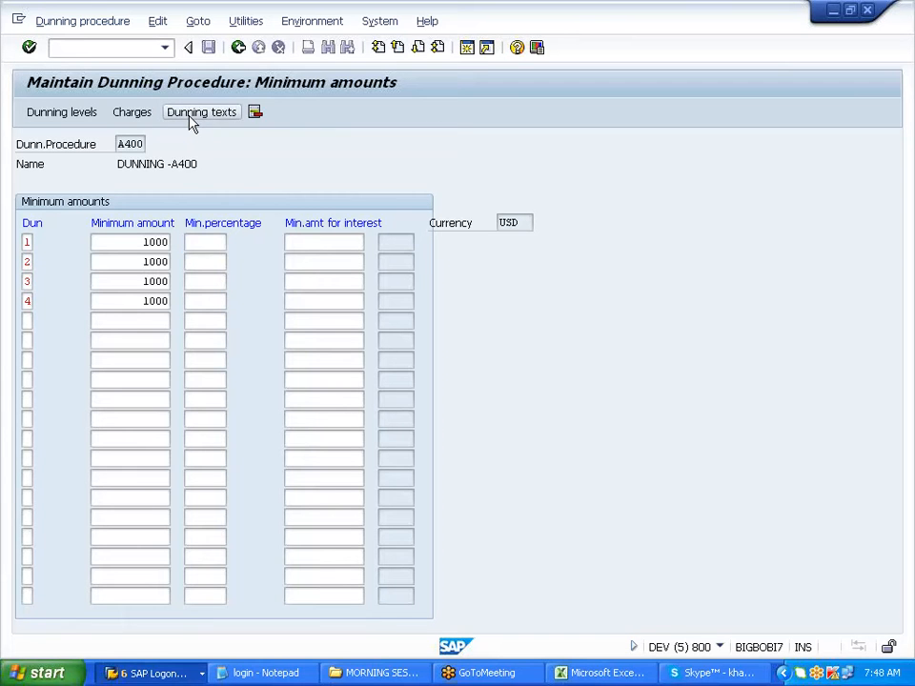
text(A400)
key(Tab)
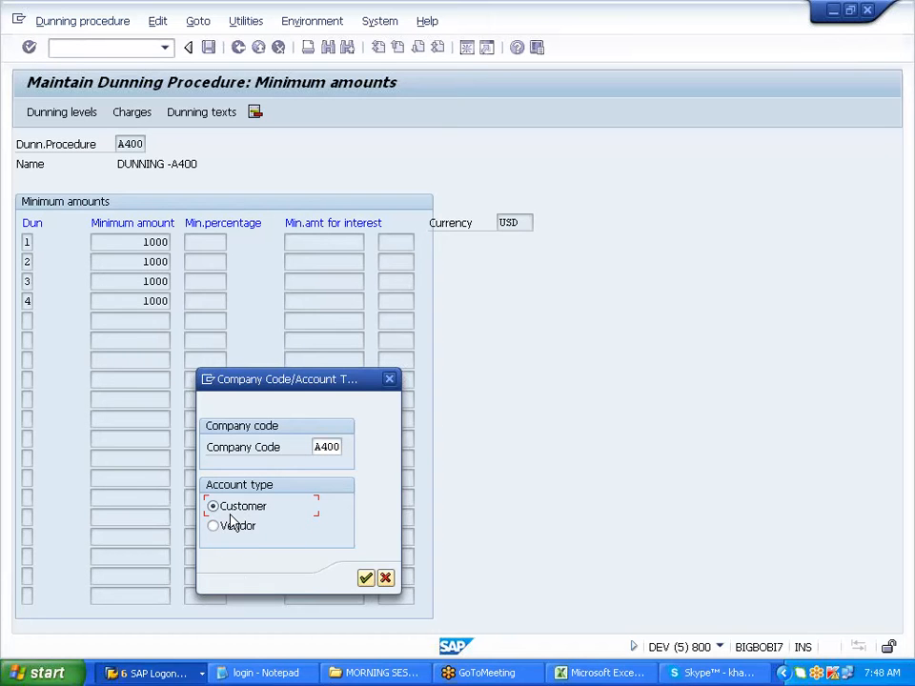
click(366, 579)
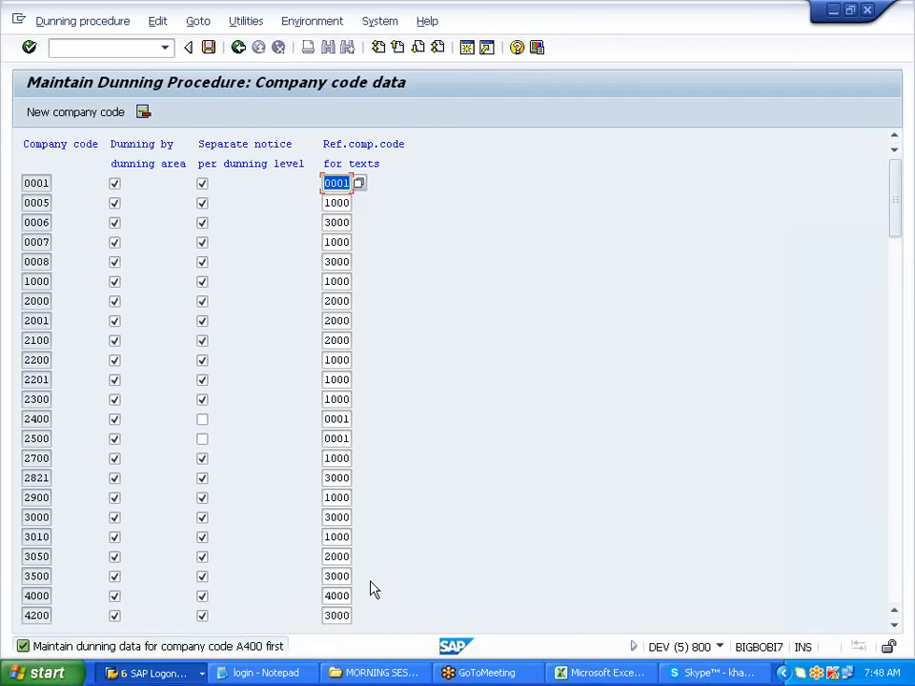
Add company code A400 to the dunning company code data.
scroll(252, 395, down, 1)
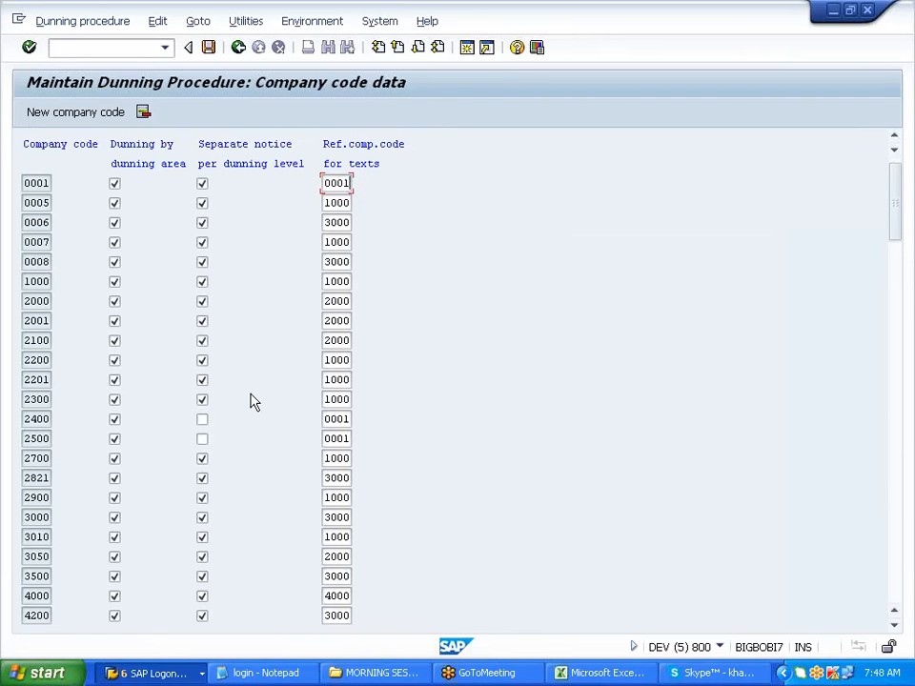
click(76, 115)
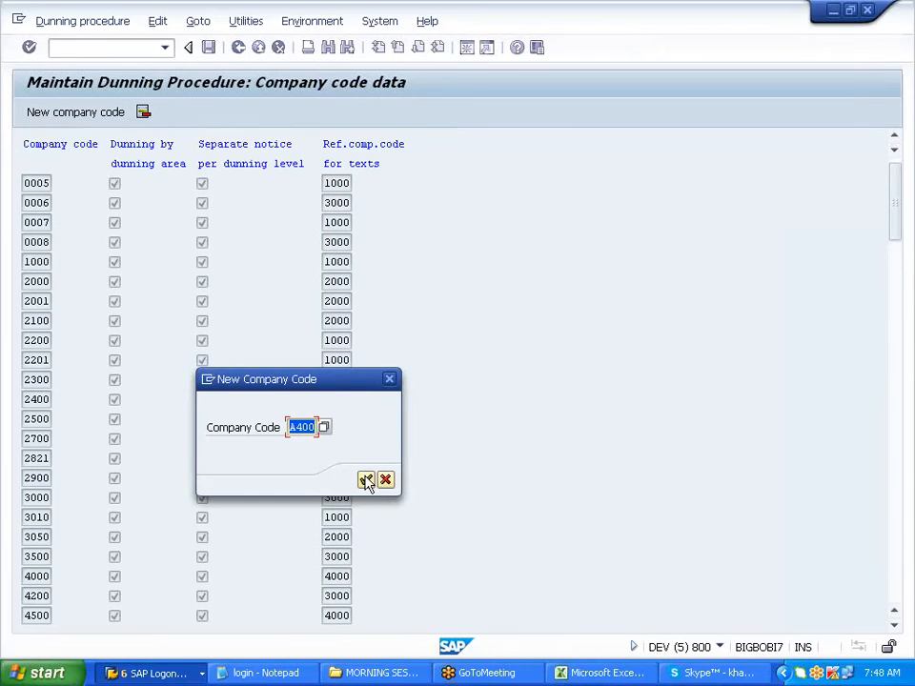
click(367, 480)
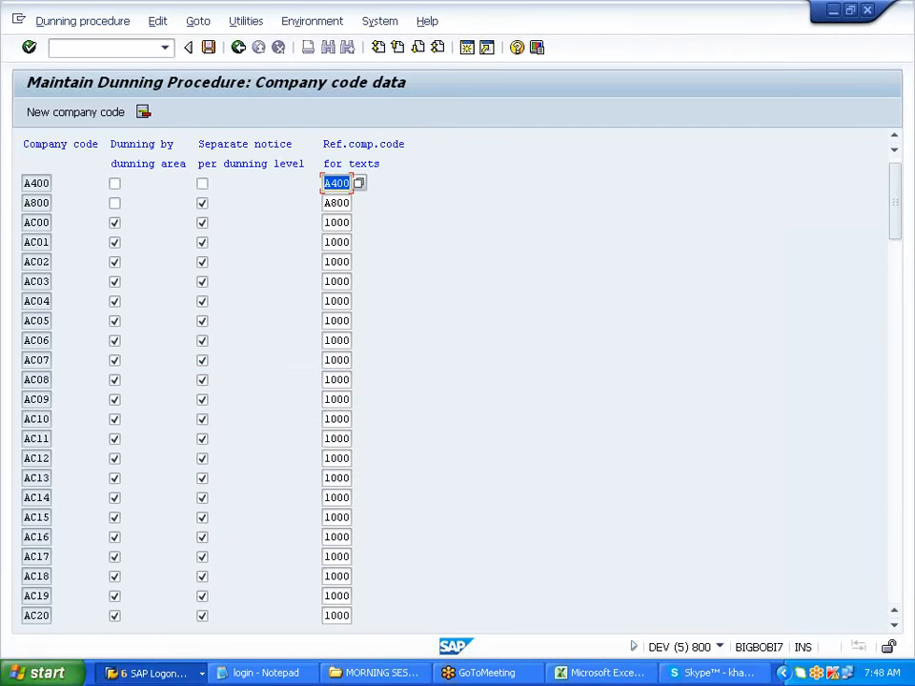
drag(26, 184, 45, 183)
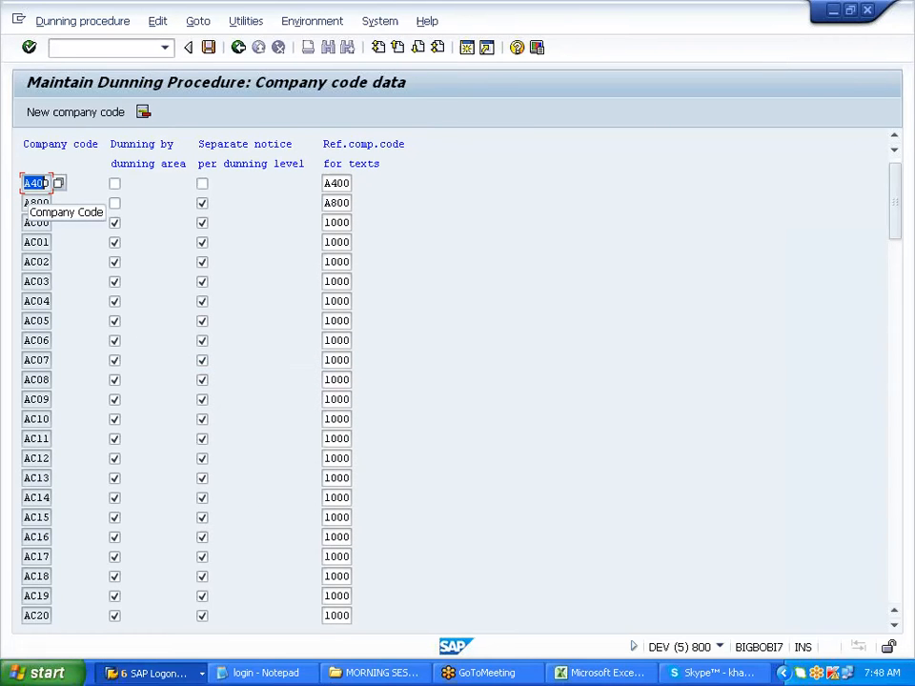
click(45, 184)
click(207, 145)
drag(206, 150, 306, 183)
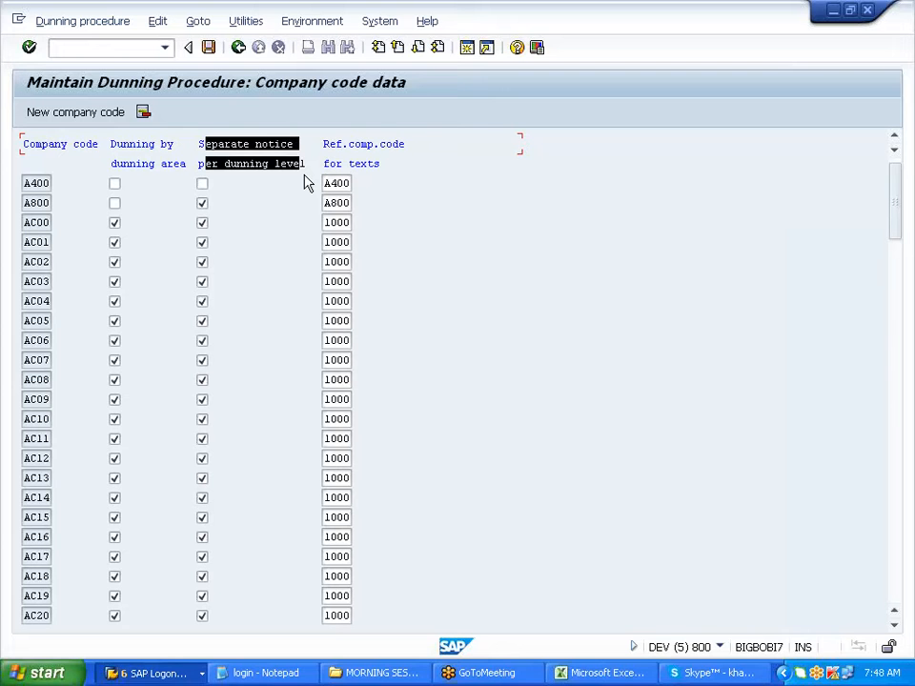
key(ctrl+c)
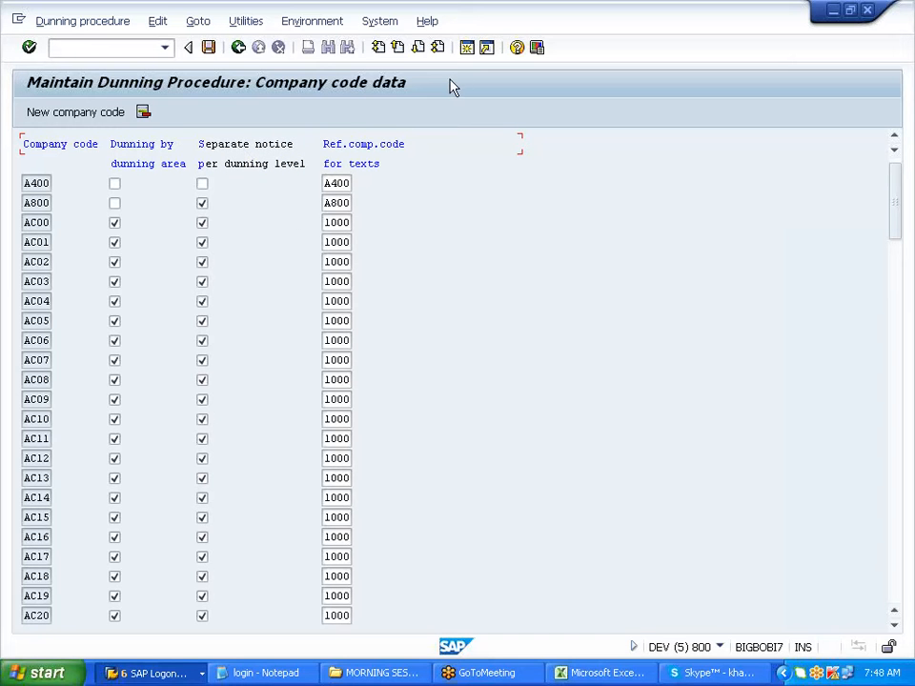
Enable a separate notice per dunning level for company code A400 and save the company code data.
click(203, 184)
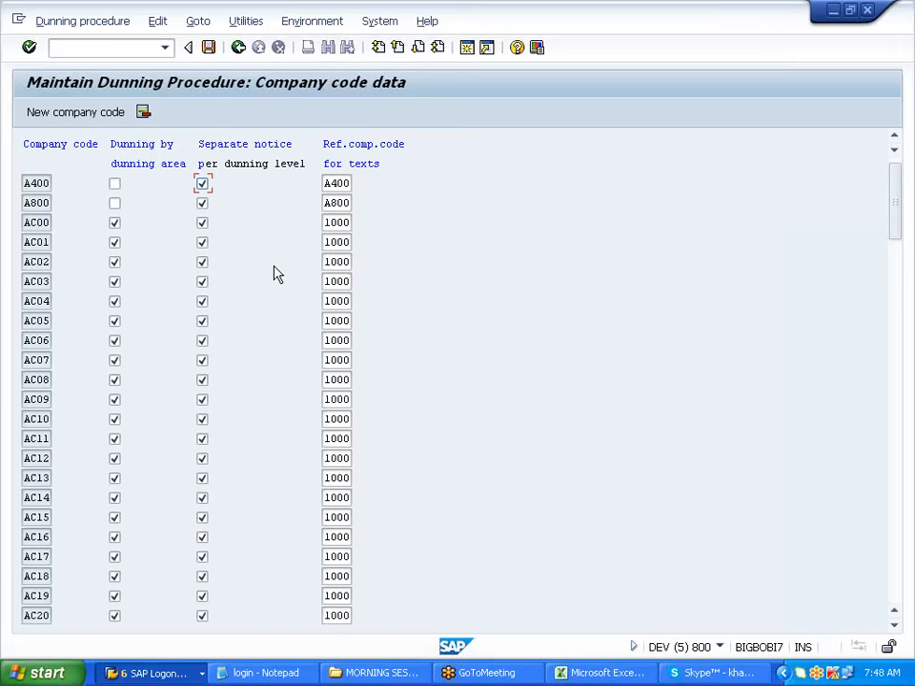
click(209, 53)
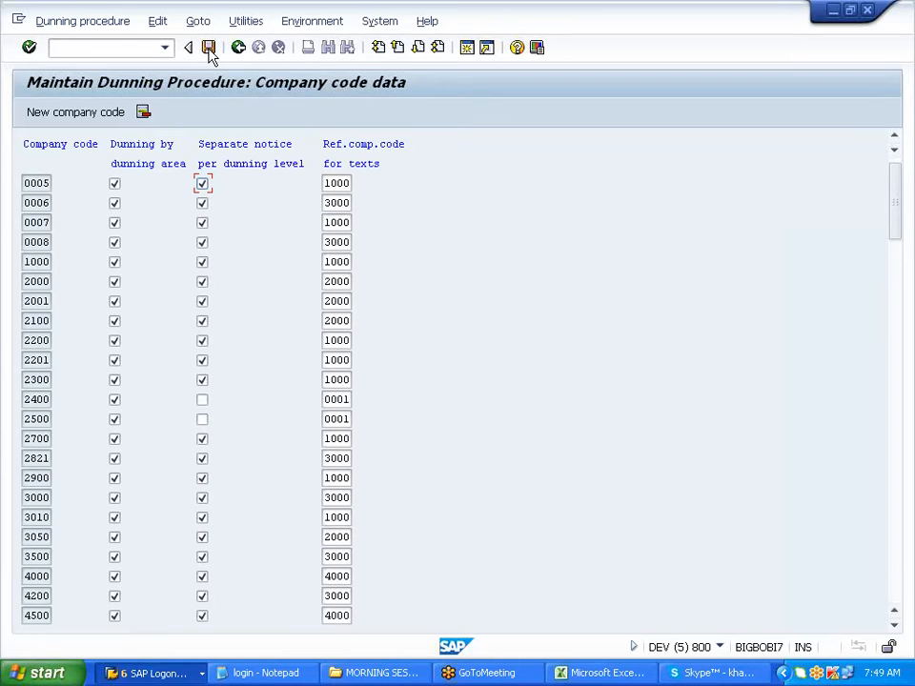
click(210, 53)
click(264, 283)
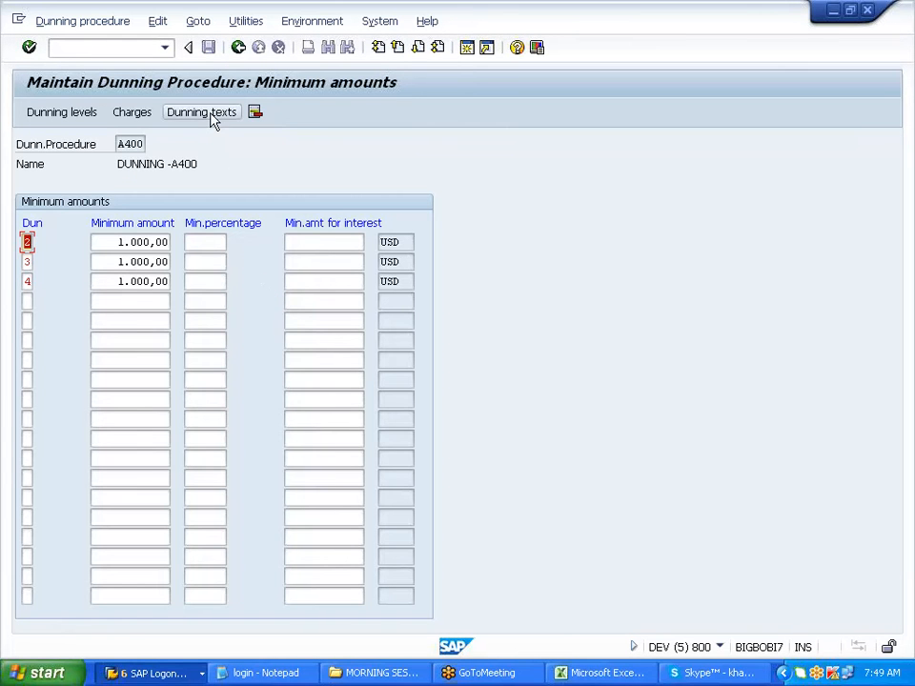
Open the dunning texts for company code A400 customers and enter dunning levels 1 to 4 in the normal dunning procedure.
click(212, 116)
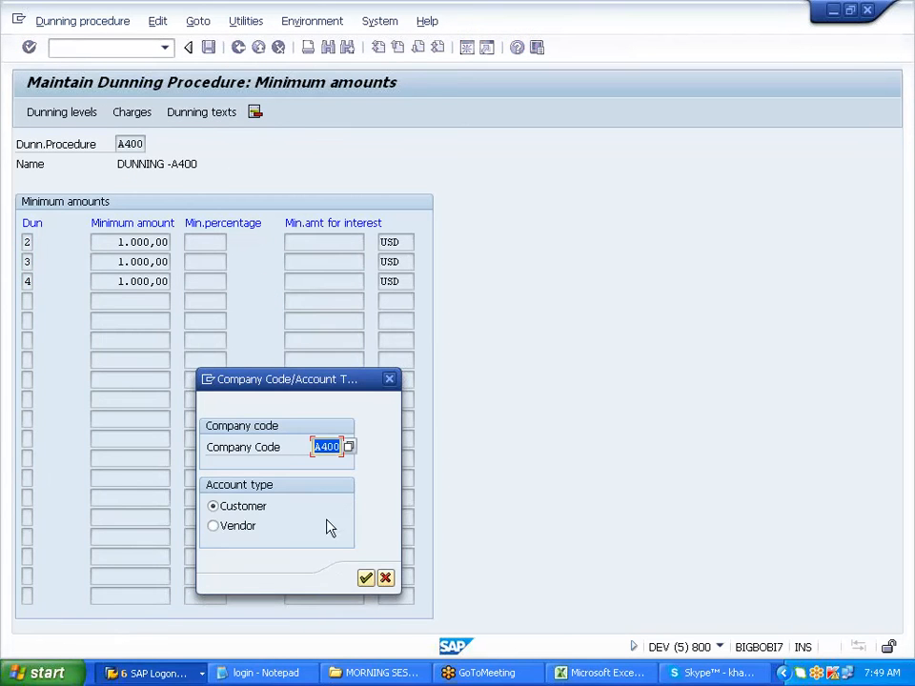
click(365, 580)
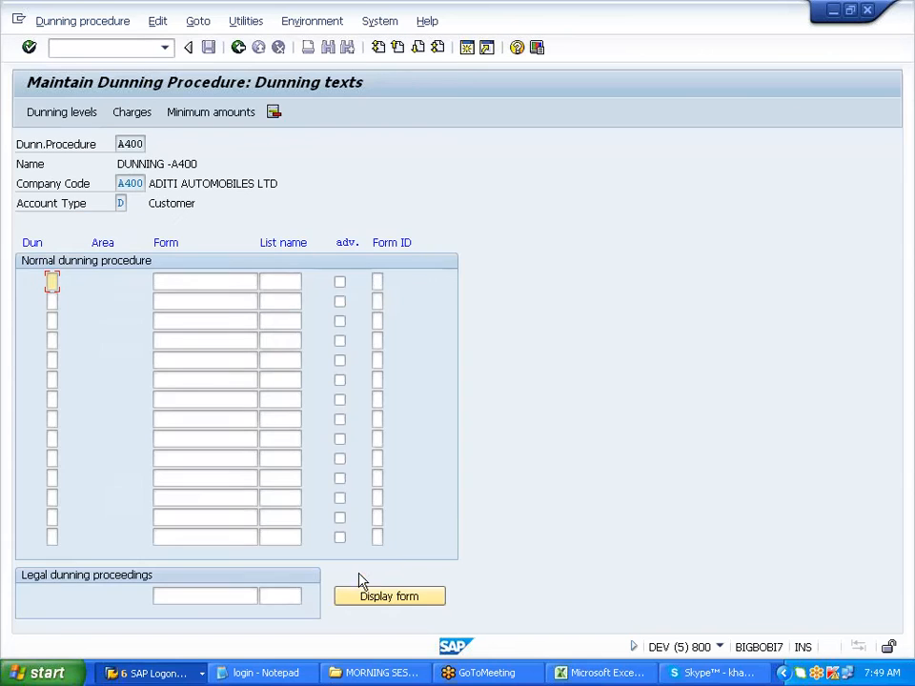
text(1)
key(Down)
text(2)
key(Down)
text(3)
key(Down)
text(4)
Assign the client 800 English version of form F150_DUNN_01 to dunning level 1.
click(163, 281)
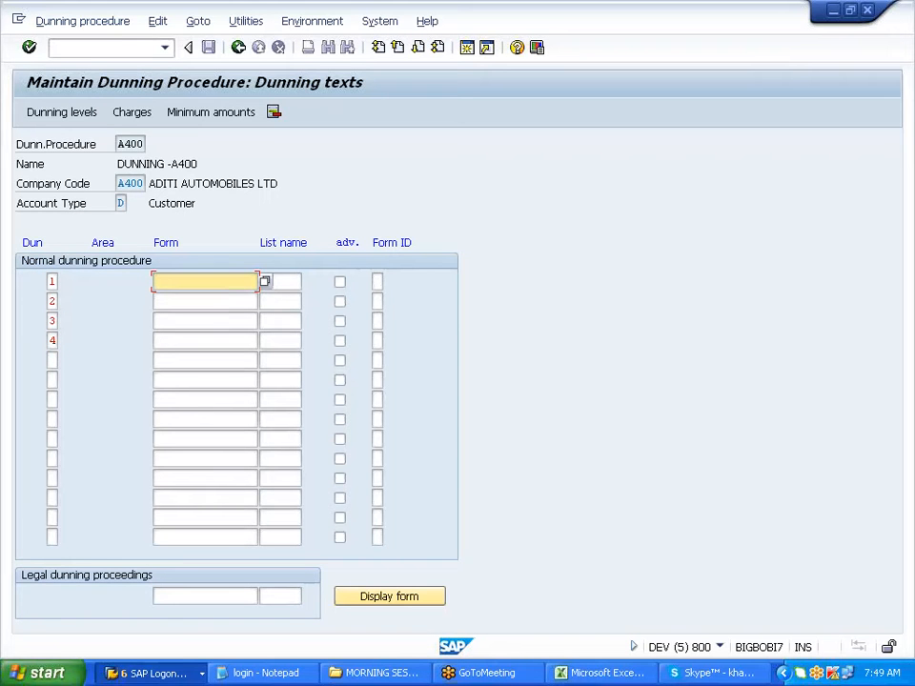
click(266, 282)
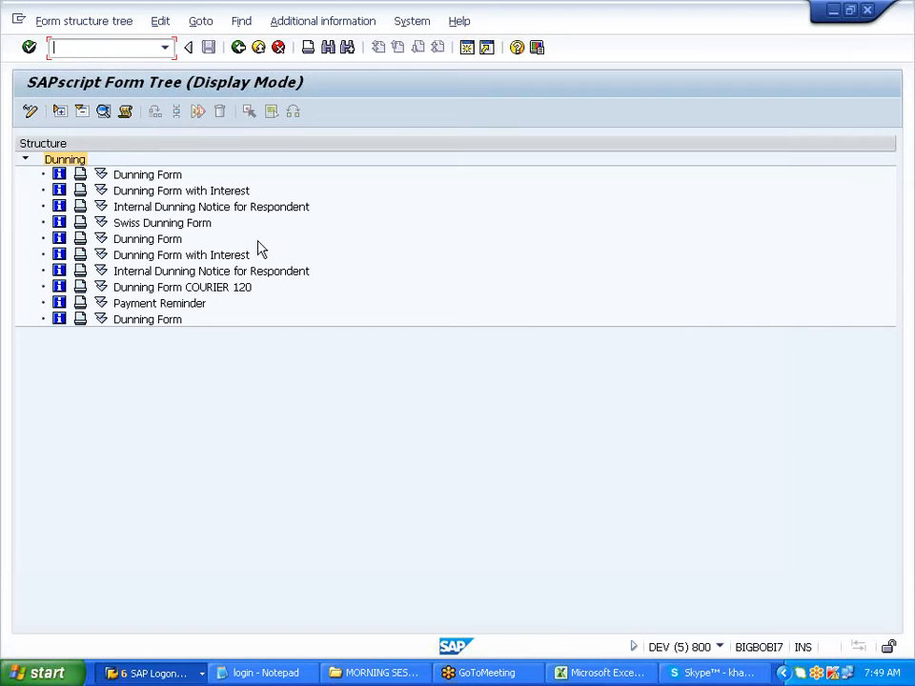
click(101, 176)
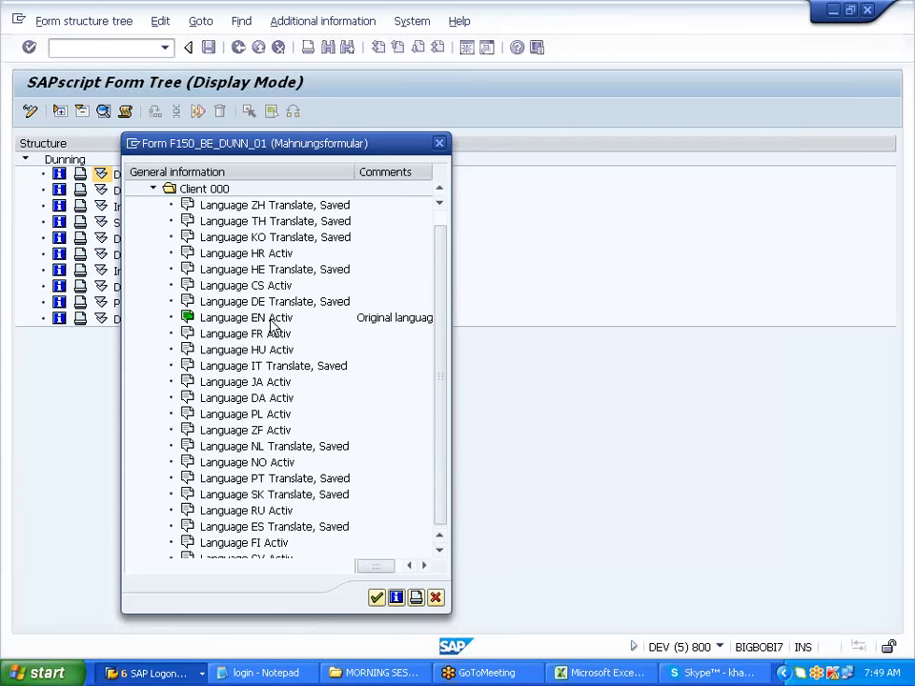
click(440, 143)
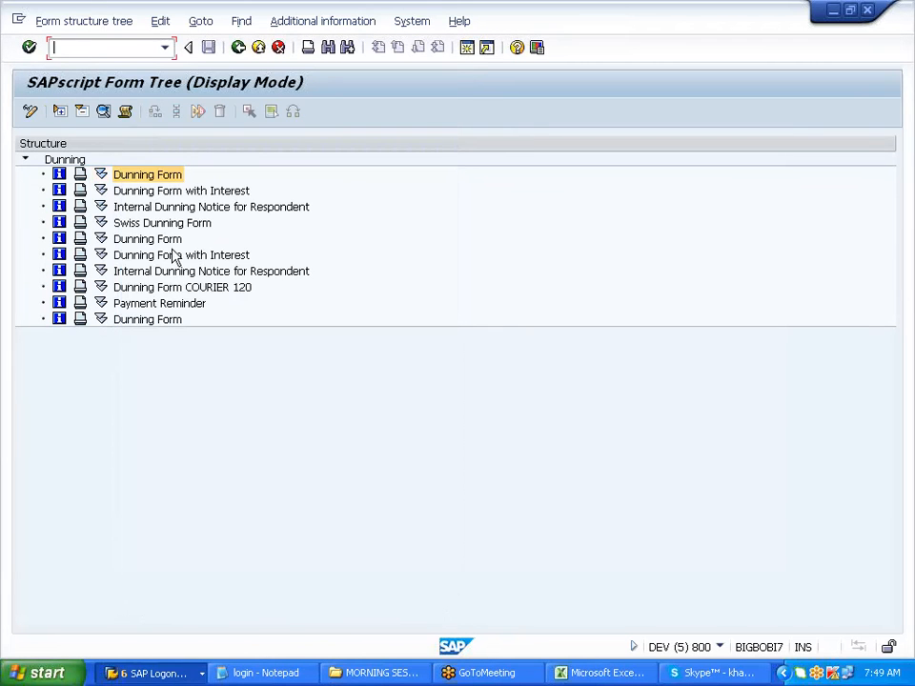
click(101, 238)
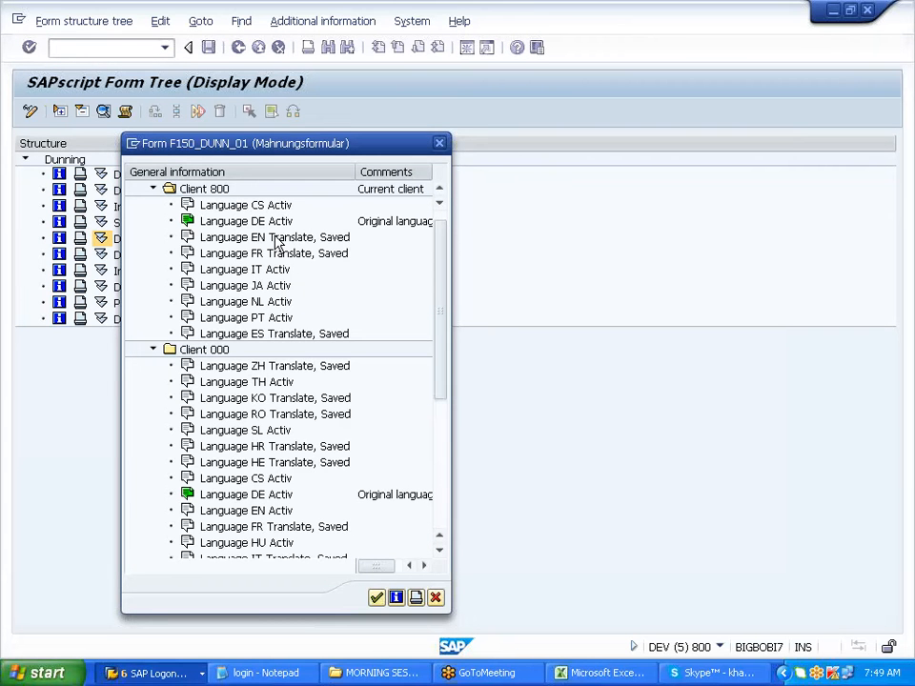
double_click(275, 238)
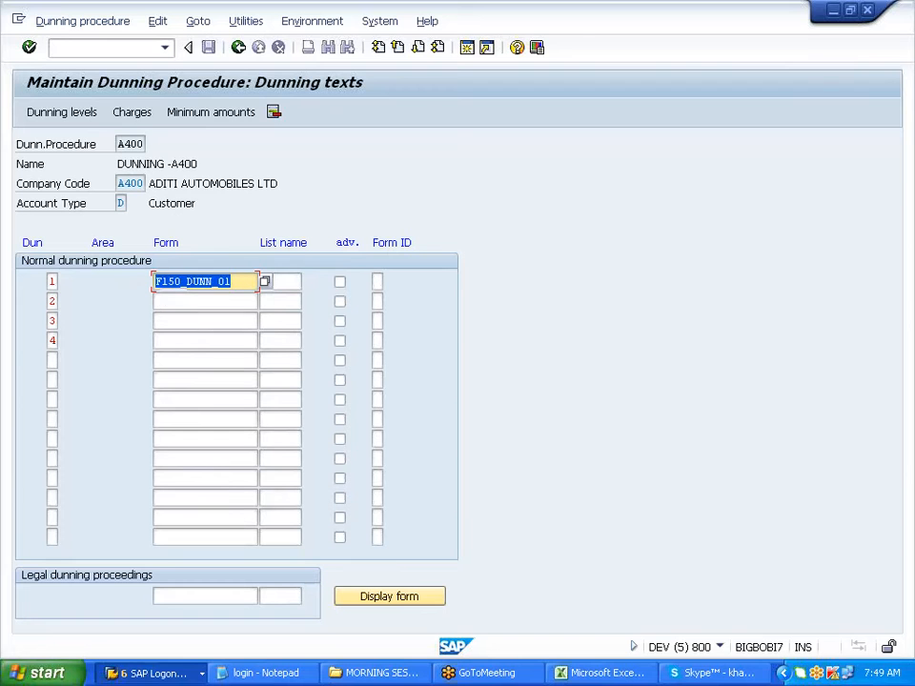
Copy form F150_DUNN_01 to dunning levels 2, 3 and 4.
key(Down)
key(ctrl+v)
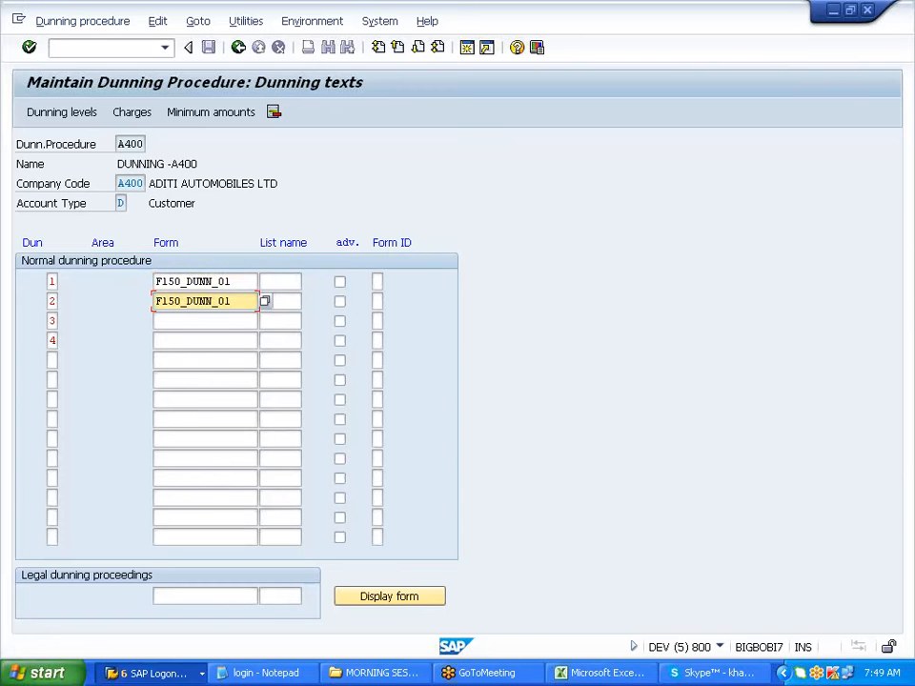
key(Down)
key(ctrl+v)
key(Down)
key(ctrl+v)
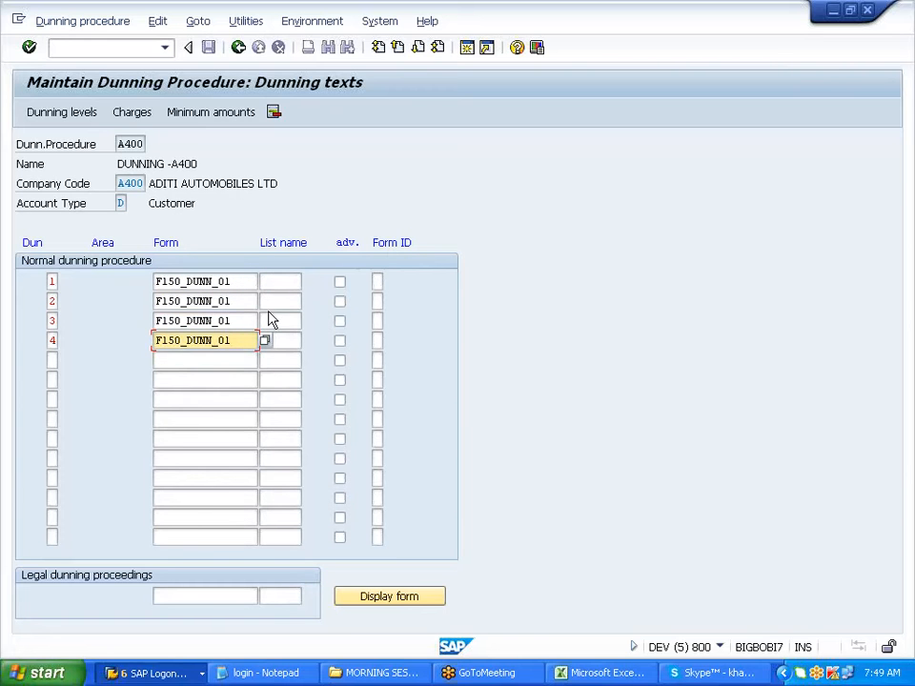
click(234, 301)
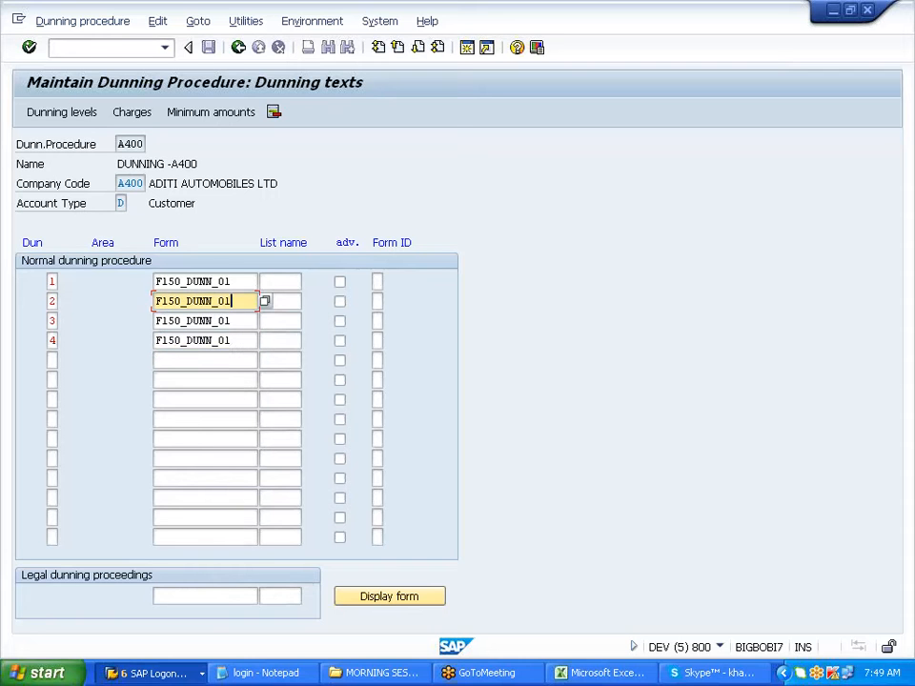
Set the list name of dunning level 1 to LIST1.
click(280, 282)
key(BackSpace)
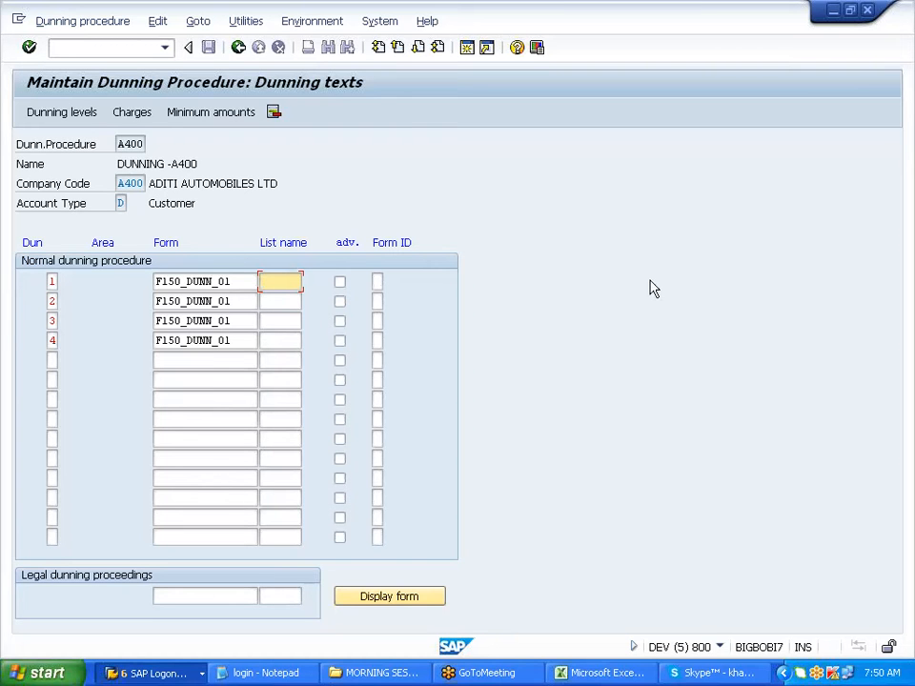
text(LISTA)
key(BackSpace)
text(1)
key(Down)
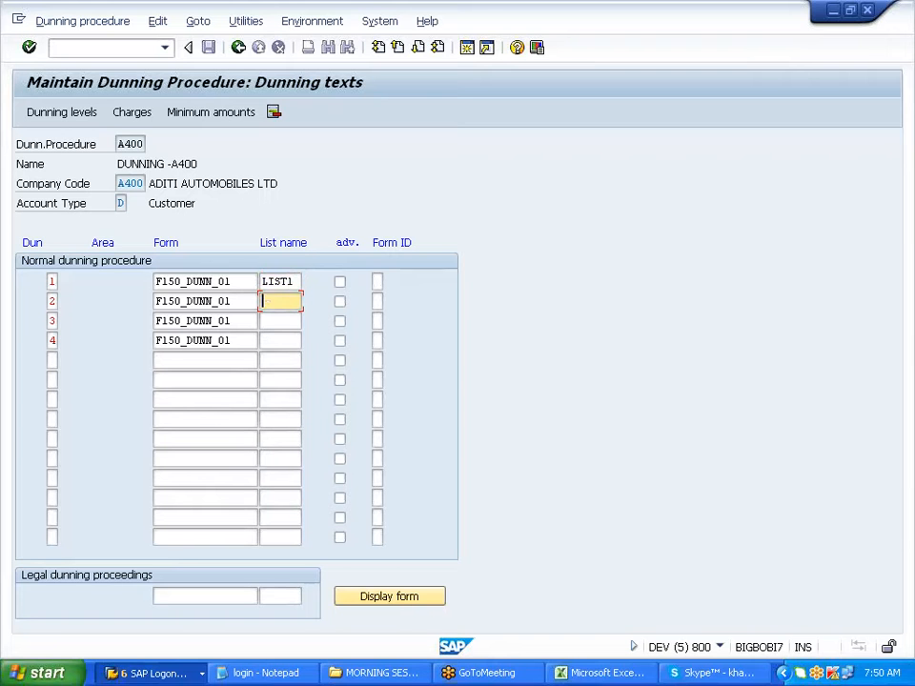
Copy the list name LIST1 to dunning levels 2, 3 and 4.
drag(262, 285, 297, 285)
click(268, 301)
key(ctrl+v)
click(290, 321)
key(ctrl+v)
click(288, 341)
key(ctrl+v)
Set the legal dunning proceedings to form F150_DUNN_01 with list name LIST1.
drag(231, 341, 156, 340)
key(ctrl+c)
click(205, 596)
key(ctrl+v)
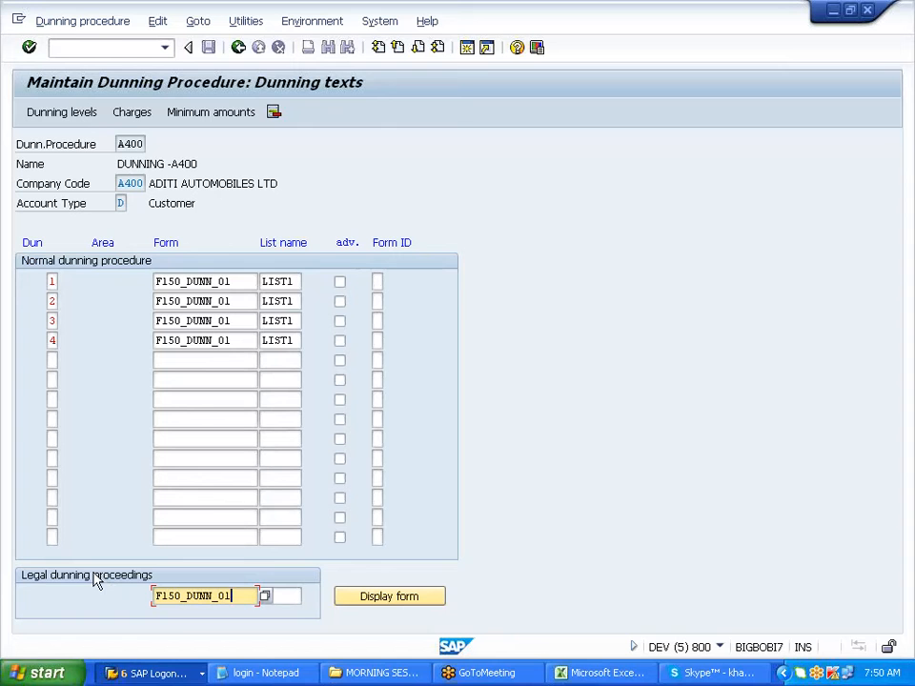
key(Tab)
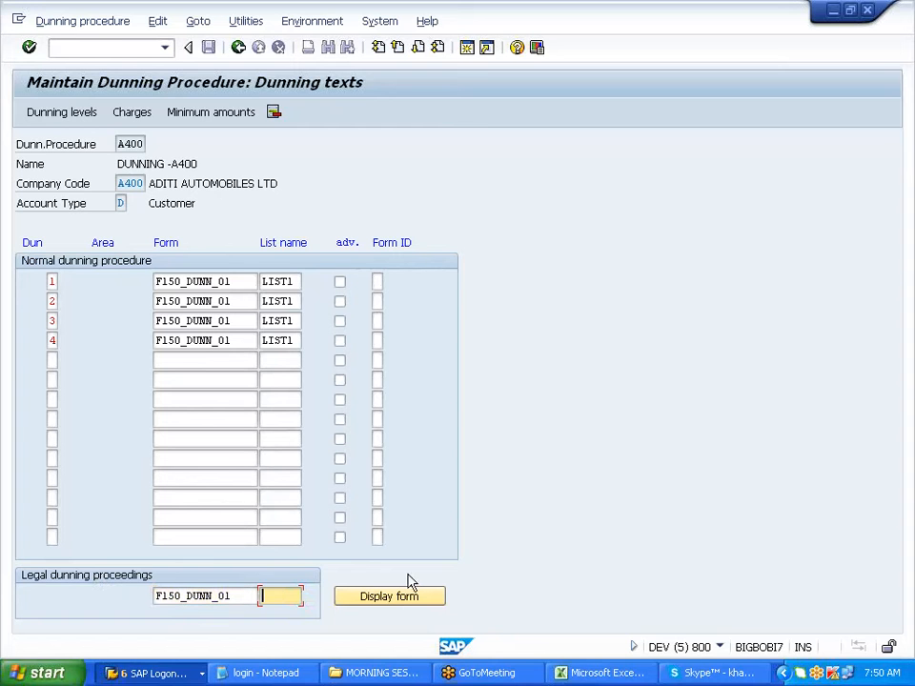
text(LIST1)
Display the legal dunning form and examine its basic settings, pages, page windows, paragraph formats and character formats, then return to the dunning texts.
click(375, 603)
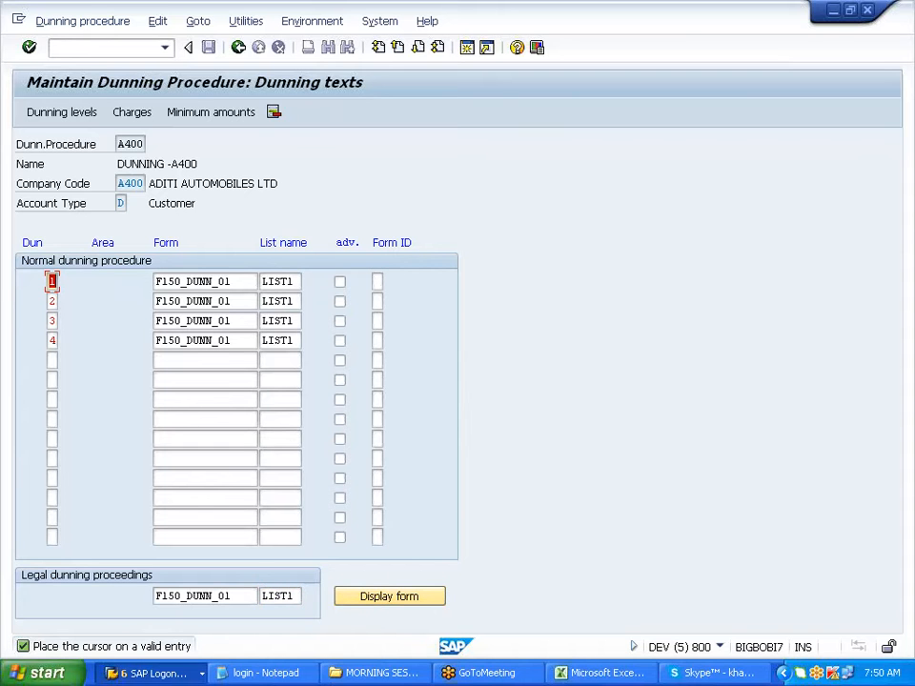
click(242, 597)
click(376, 599)
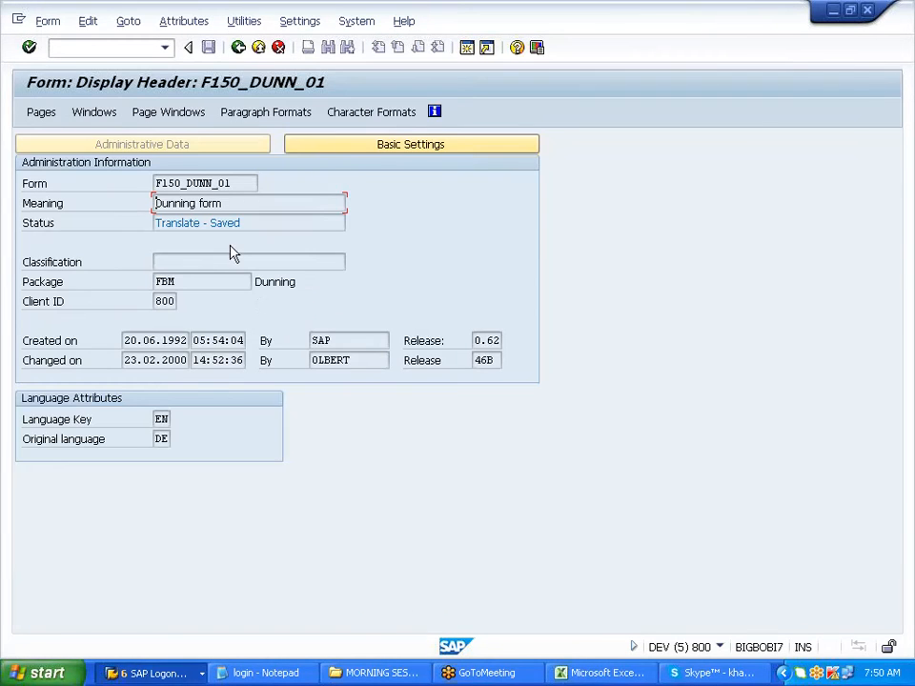
click(353, 152)
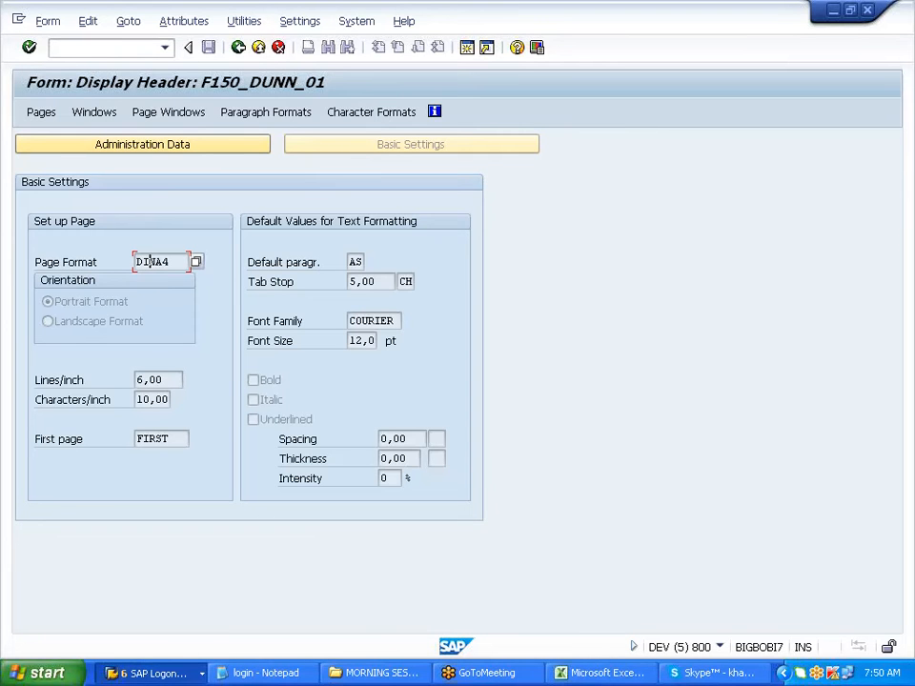
click(41, 112)
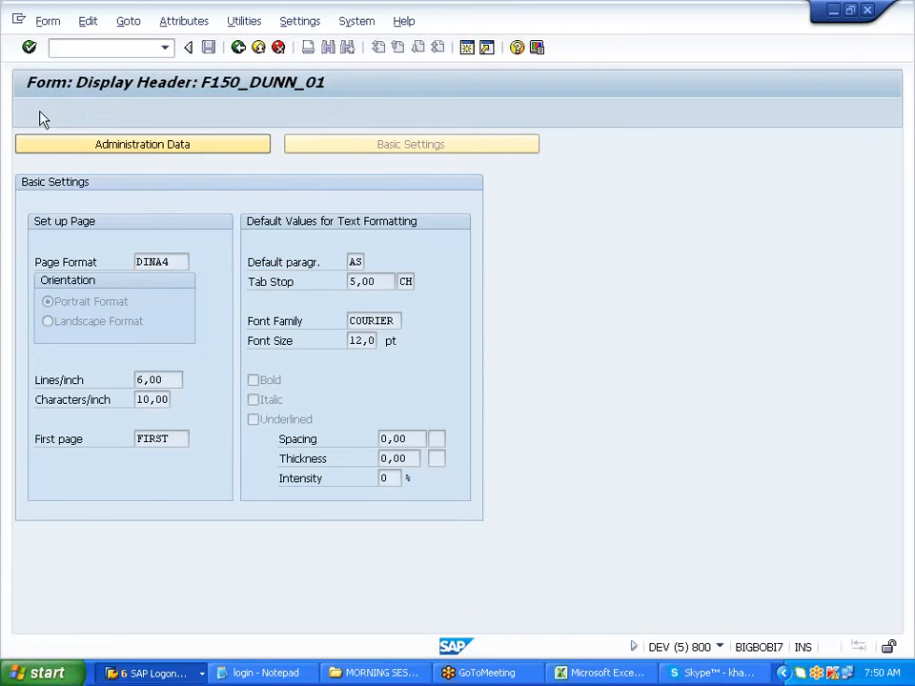
click(165, 186)
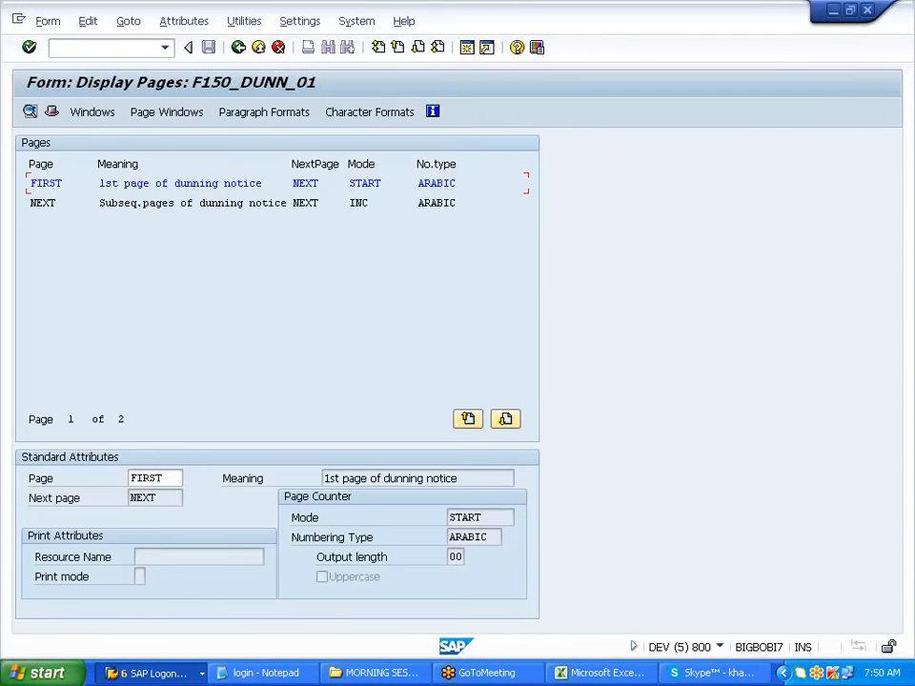
click(171, 204)
click(198, 114)
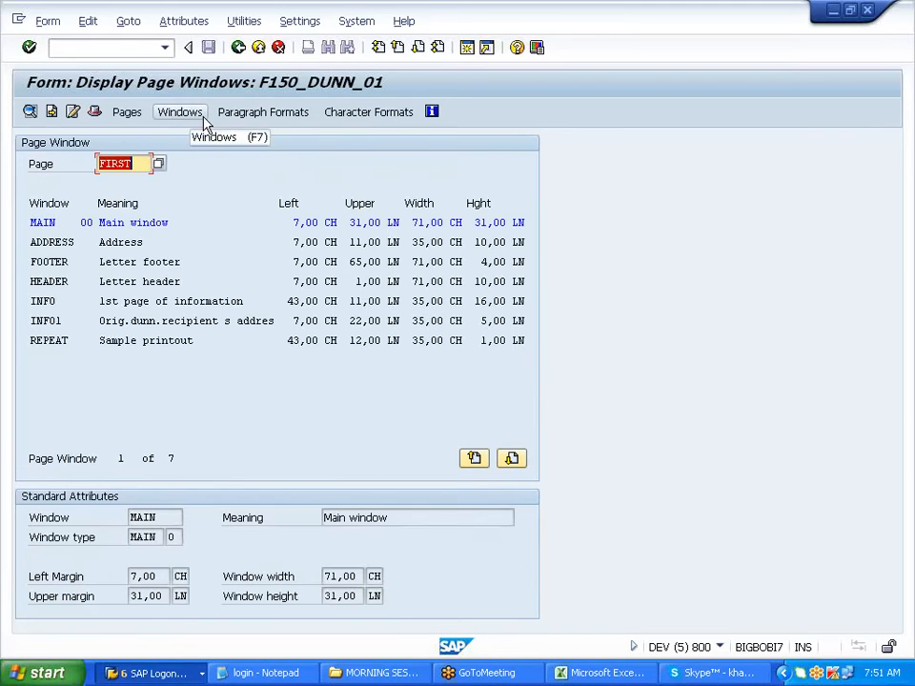
click(241, 117)
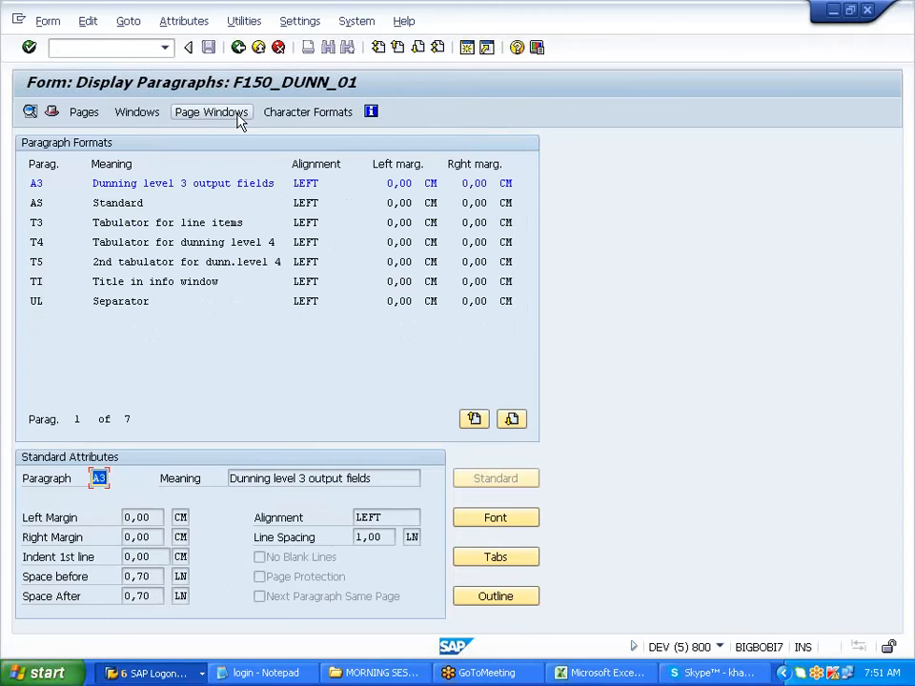
click(269, 120)
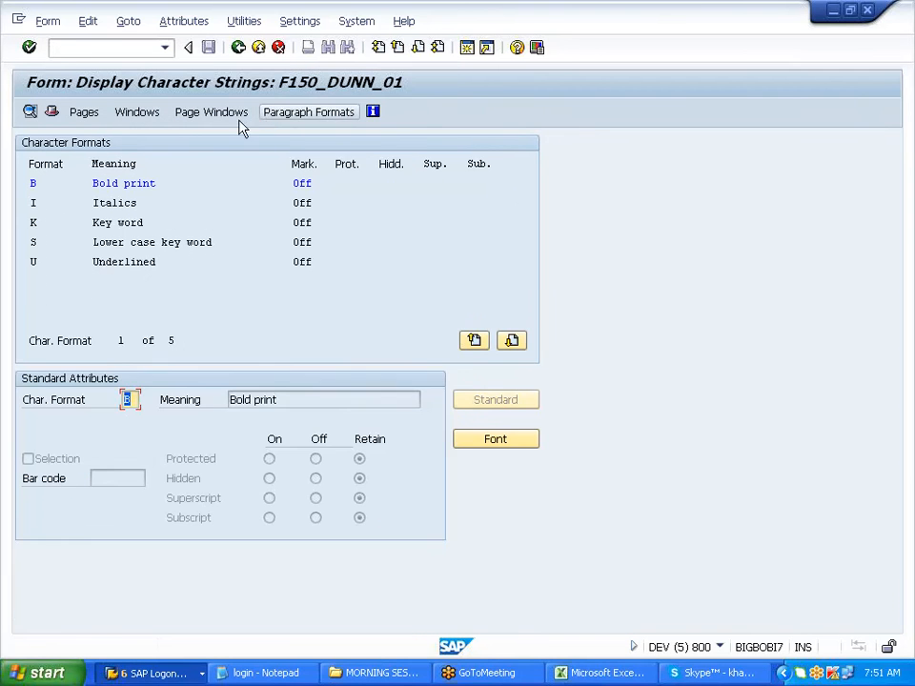
click(90, 119)
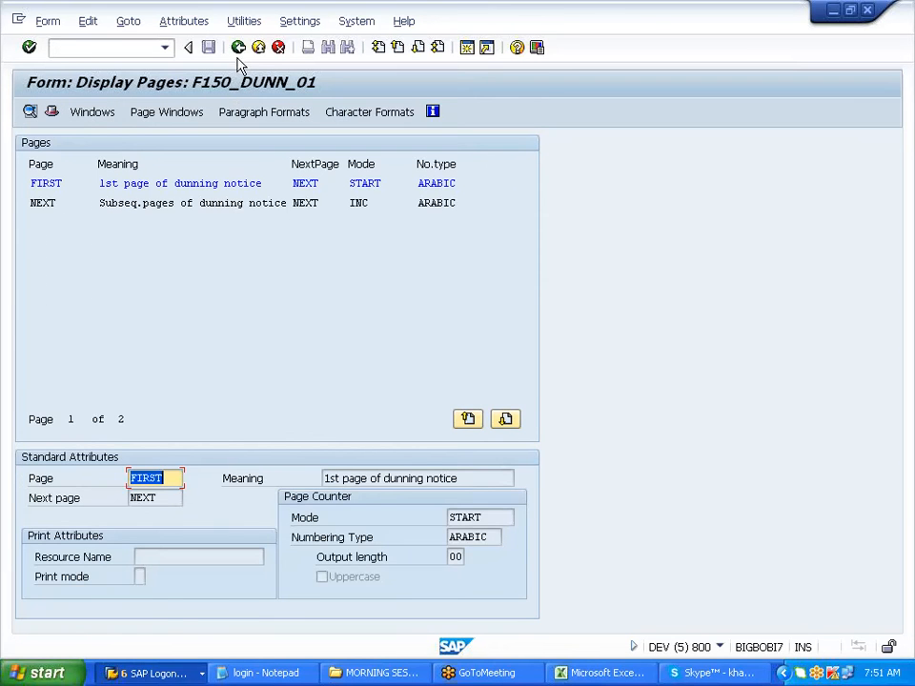
click(238, 47)
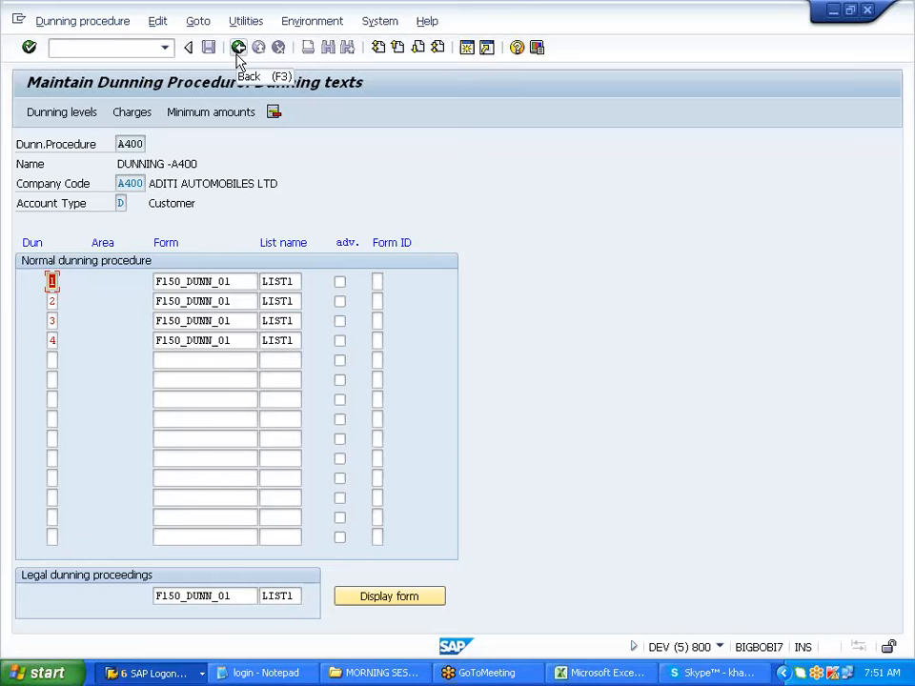
Try the English version of form F150_BE_DUNN_01 for dunning level 1.
click(222, 283)
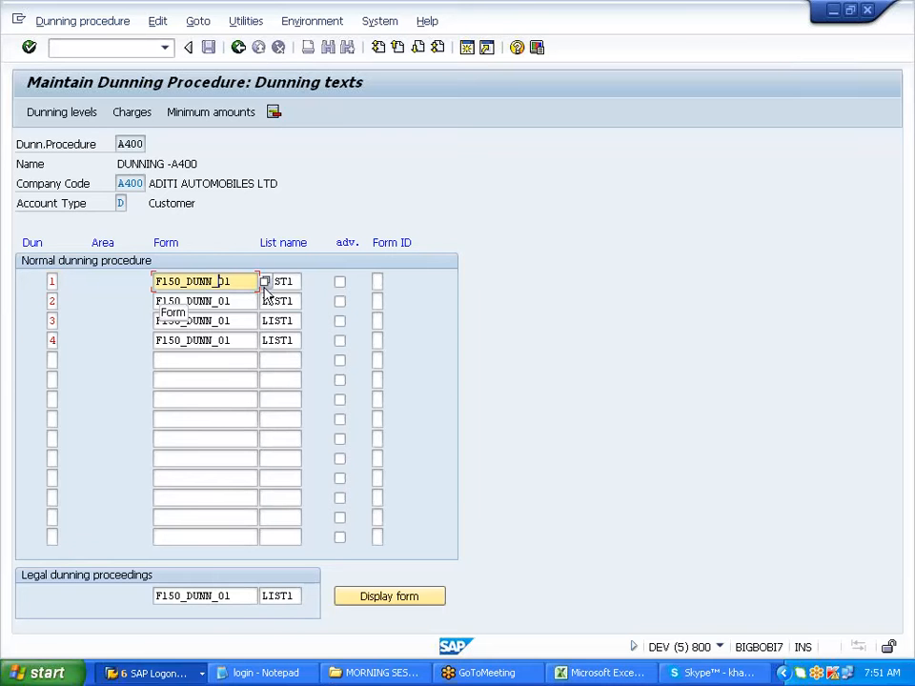
click(264, 285)
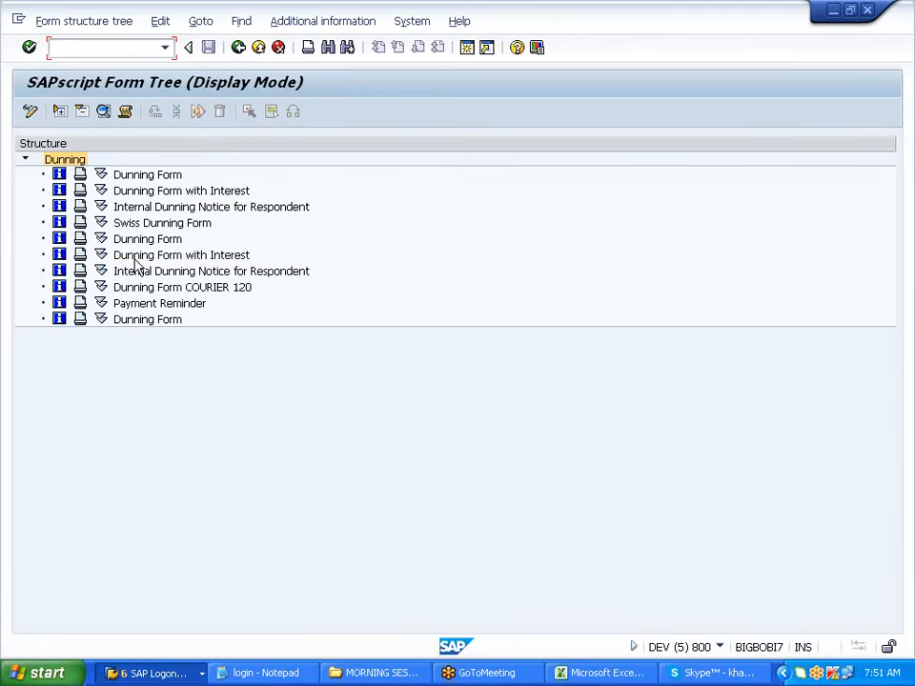
click(101, 175)
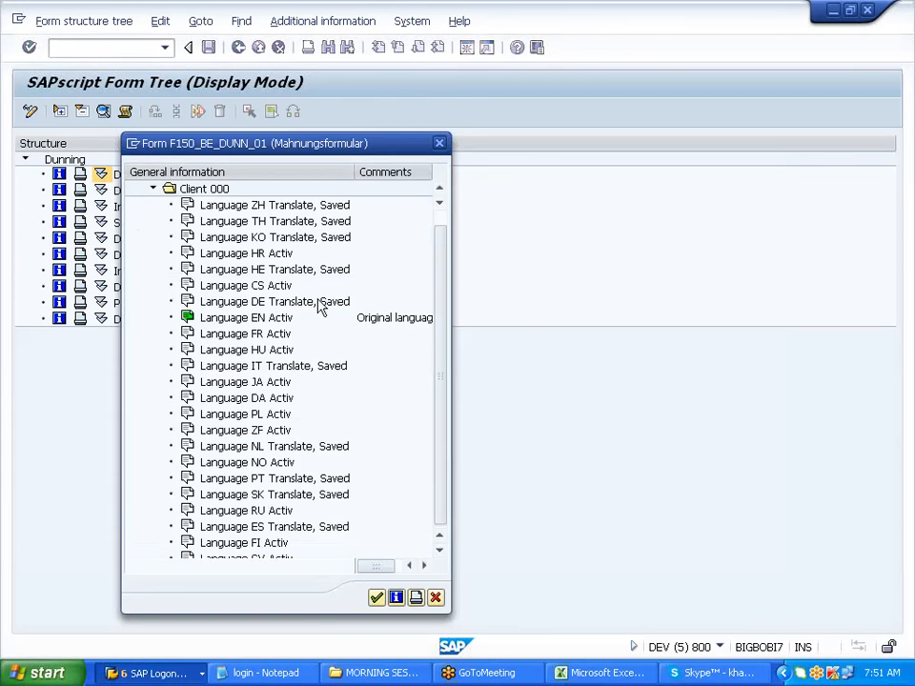
click(274, 320)
double_click(274, 320)
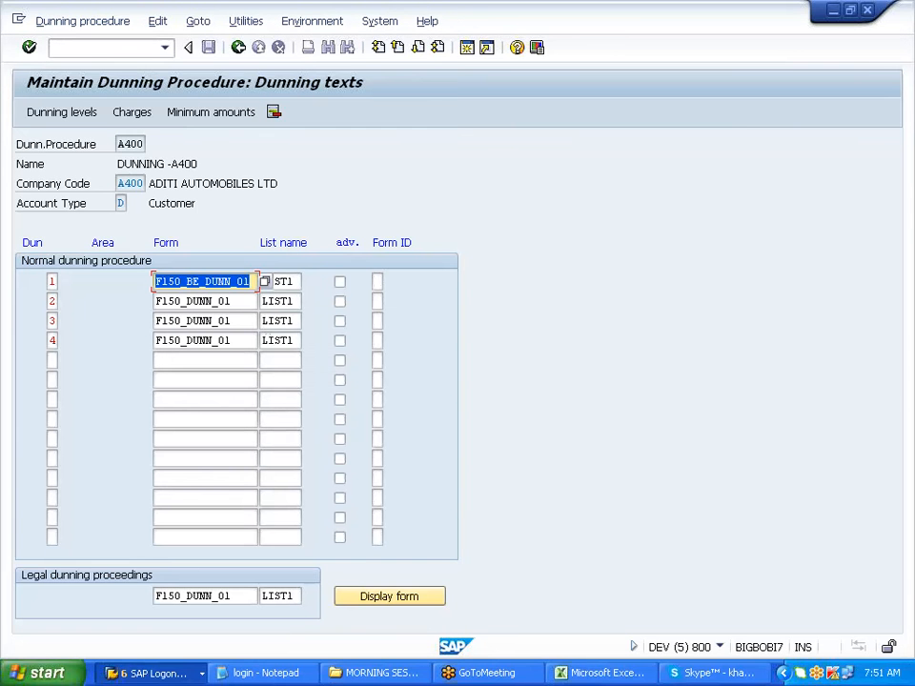
Clear the form of dunning level 1 and copy F150_DUNN_01 back into it from level 2.
key(BackSpace)
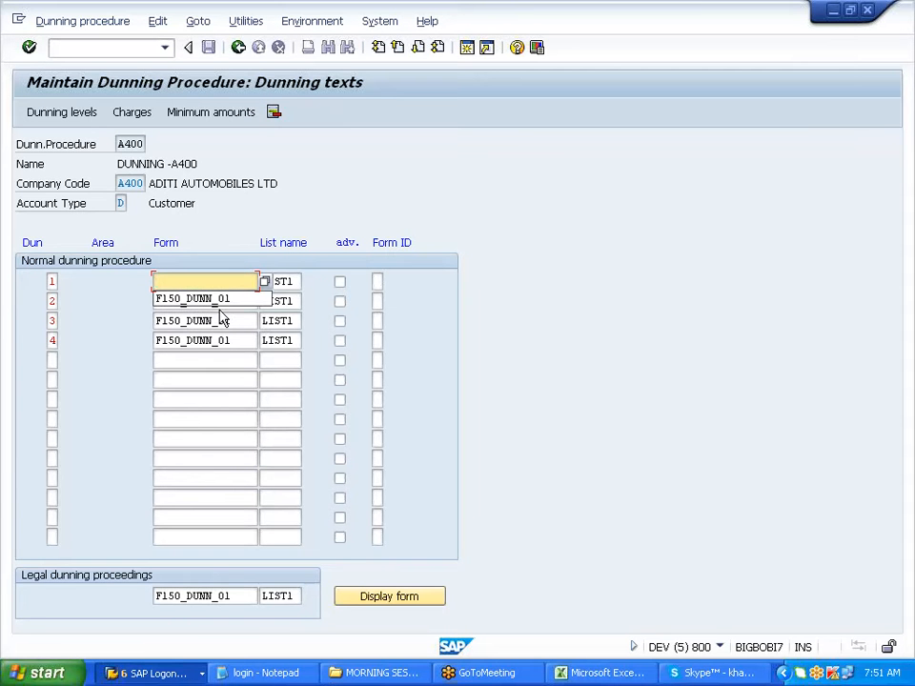
click(205, 400)
drag(238, 302, 154, 303)
key(ctrl+c)
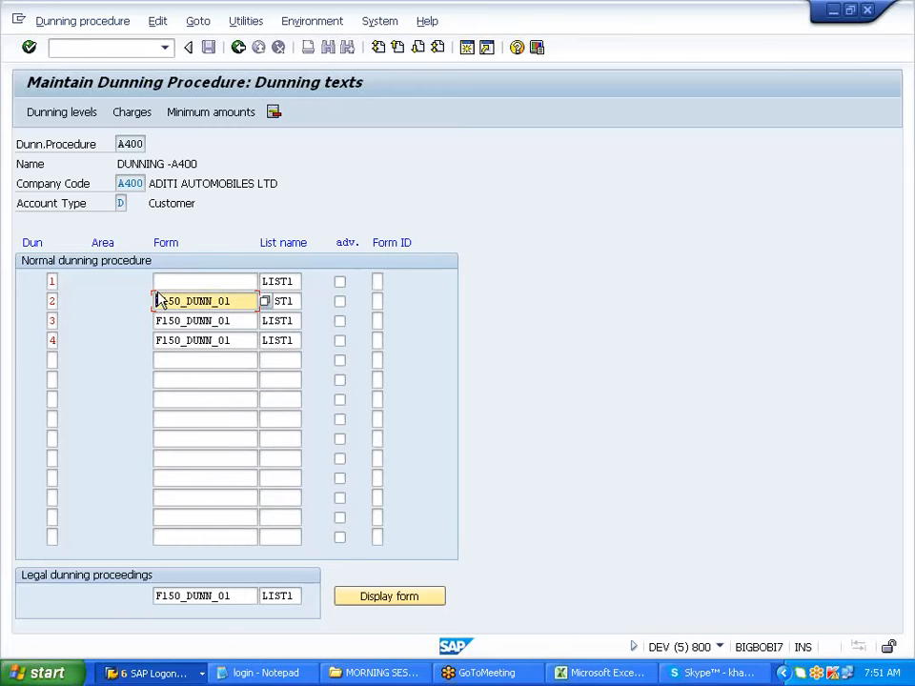
click(161, 283)
key(ctrl+v)
key(Return)
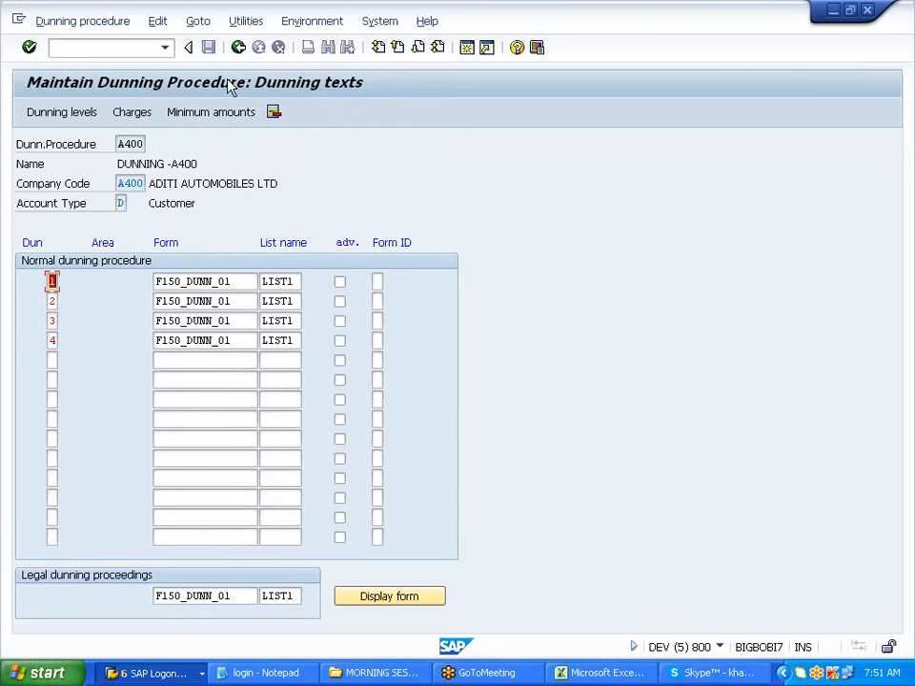
Return to the procedure overview and save dunning procedure A400.
click(238, 48)
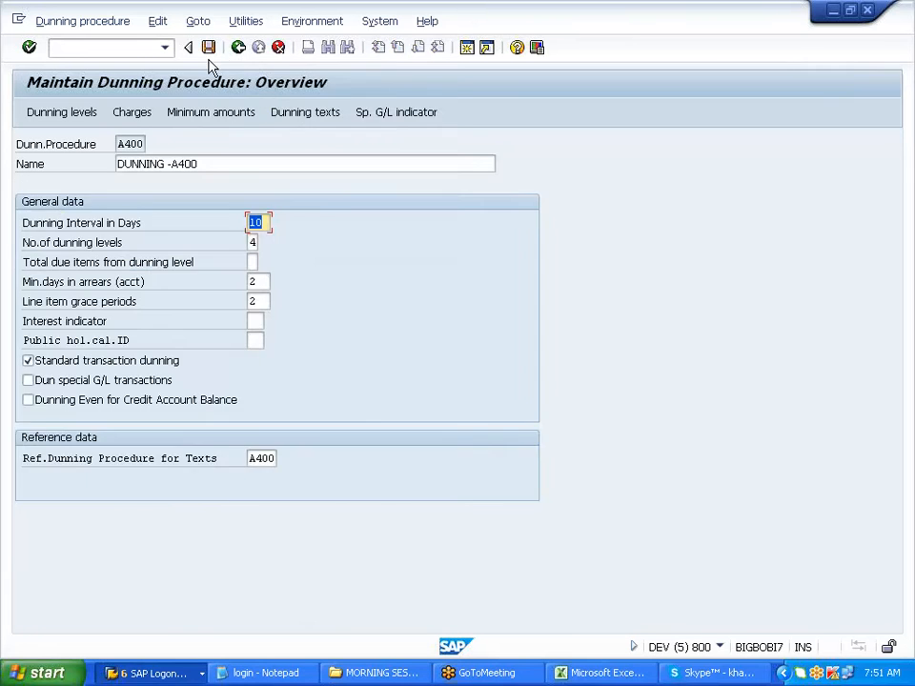
click(208, 47)
click(263, 302)
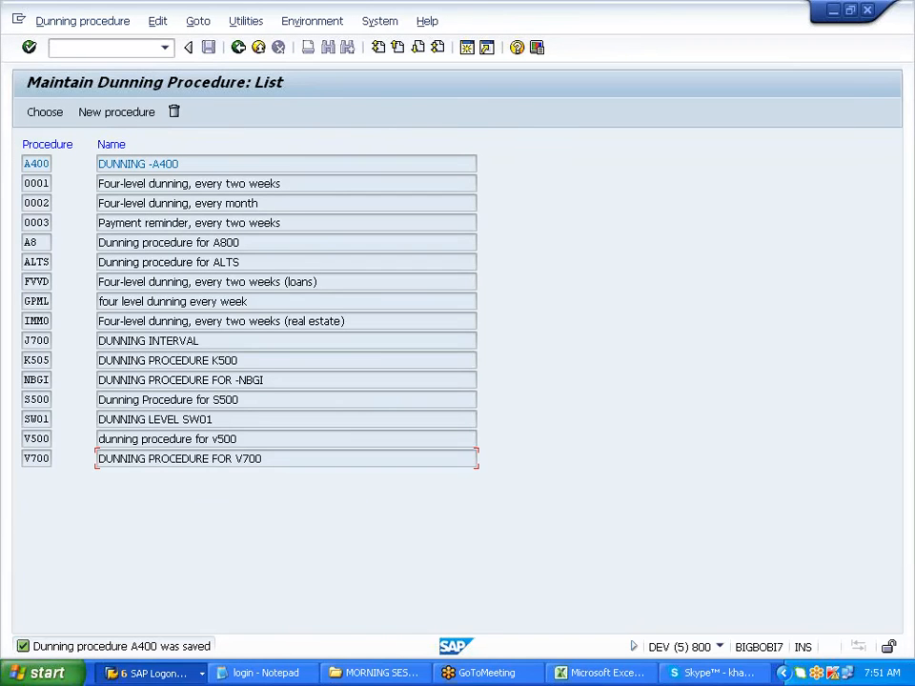
Copy the procedure key A400 from the list and start transaction FD02 in a new session.
drag(24, 164, 51, 164)
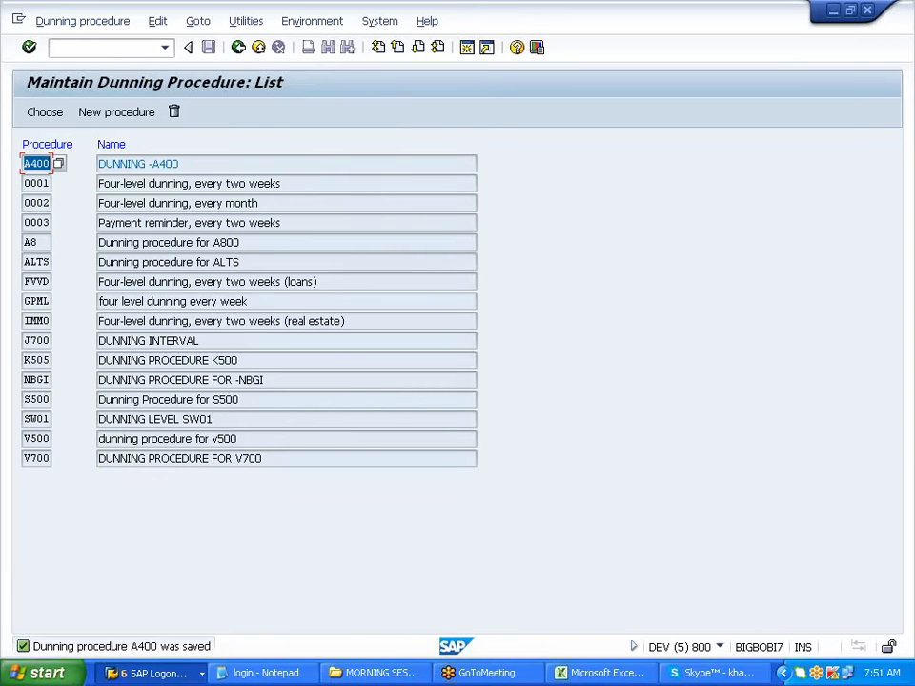
click(50, 163)
click(467, 49)
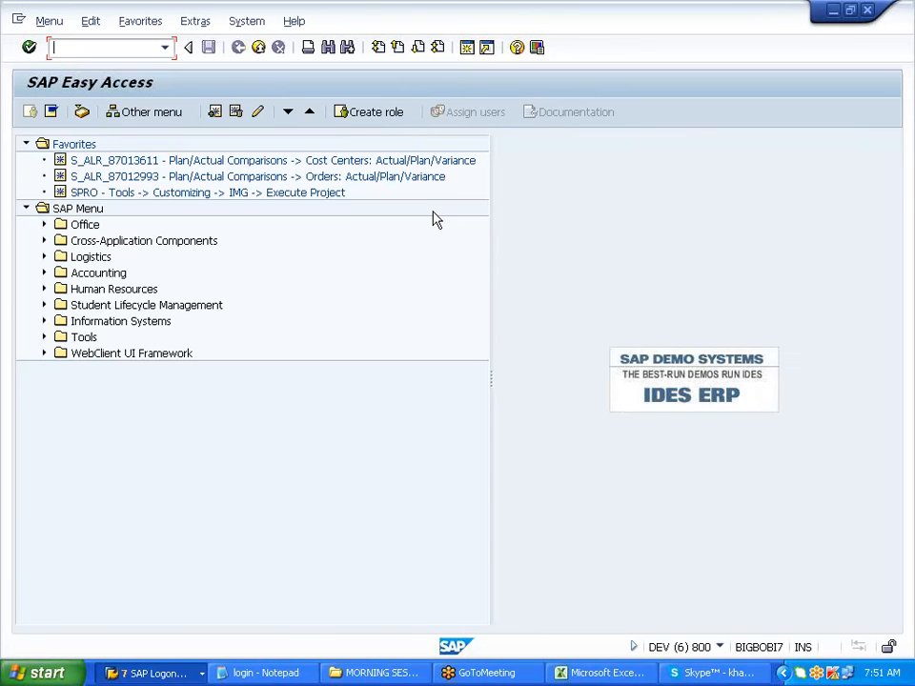
text(FD02)
key(Return)
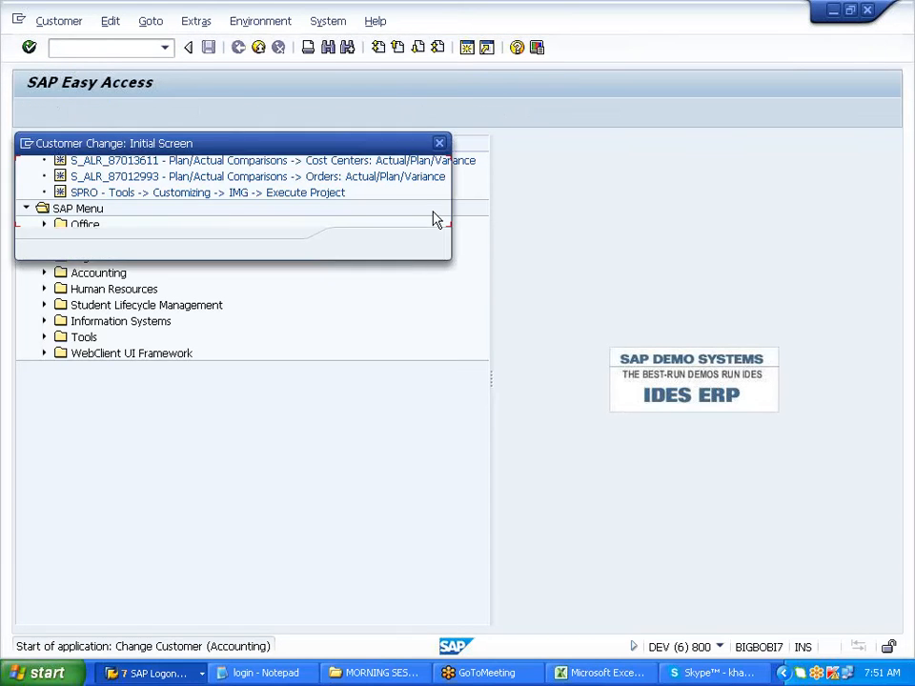
Set the company code to A400, look up its customers and open the New York customer for changing.
key(Tab)
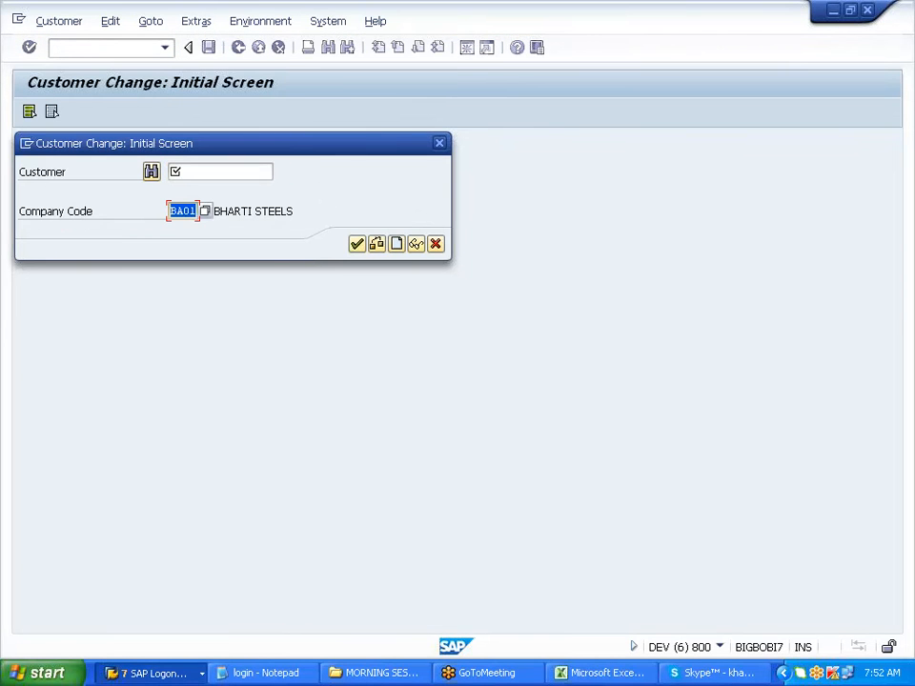
text(A400)
key(shift+Tab)
key(F4)
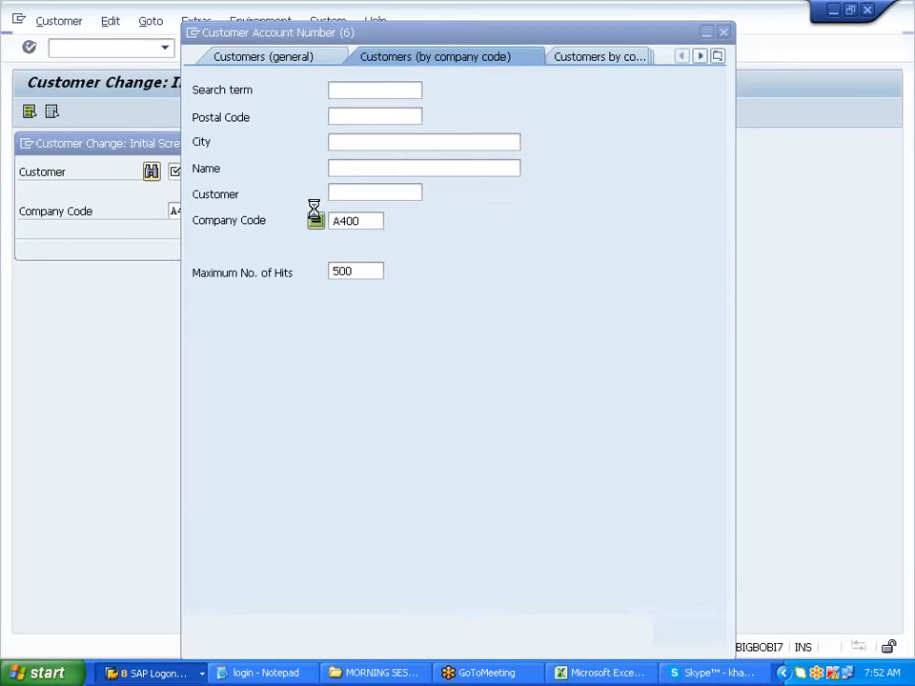
key(Return)
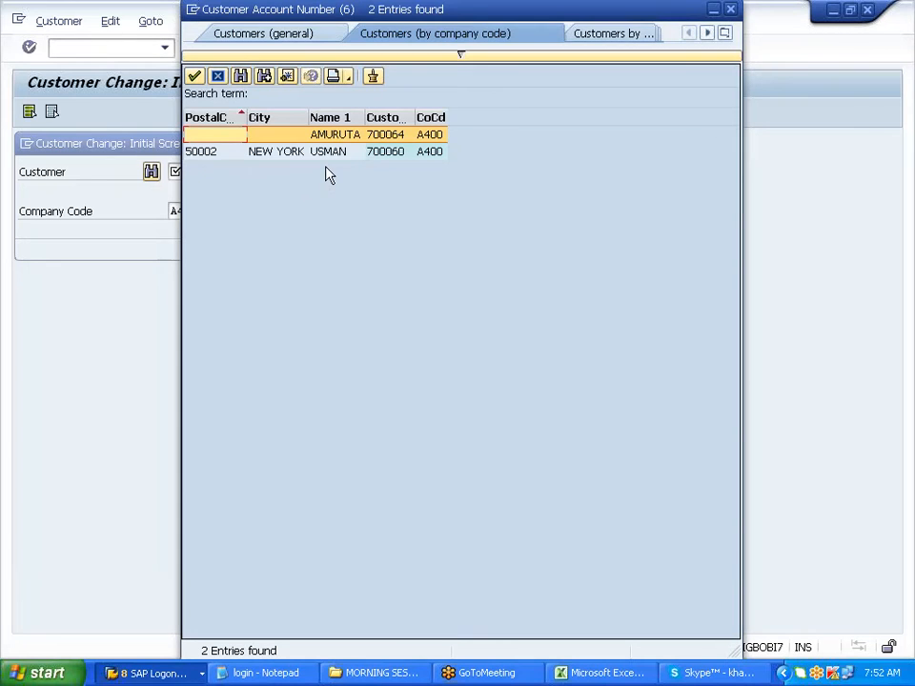
double_click(340, 154)
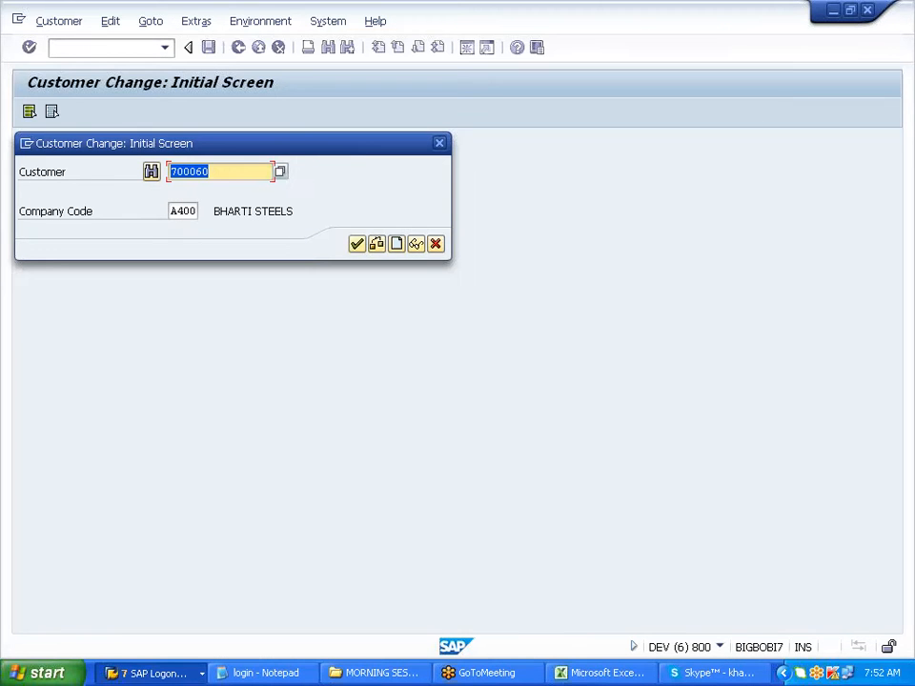
click(357, 245)
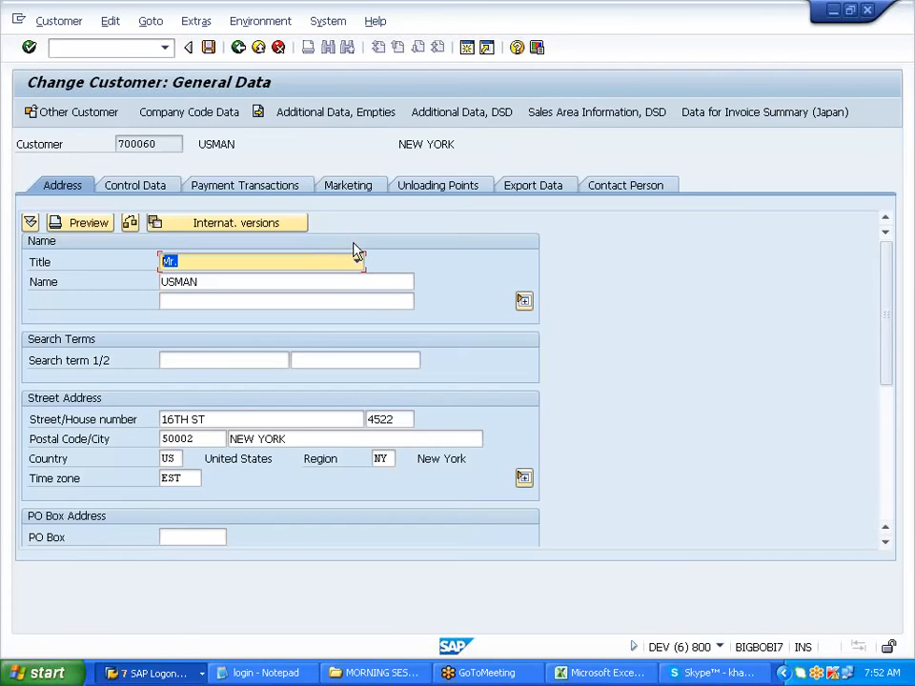
Assign dunning procedure A400 in the customer's company code correspondence data, save the customer and leave customer maintenance.
click(215, 122)
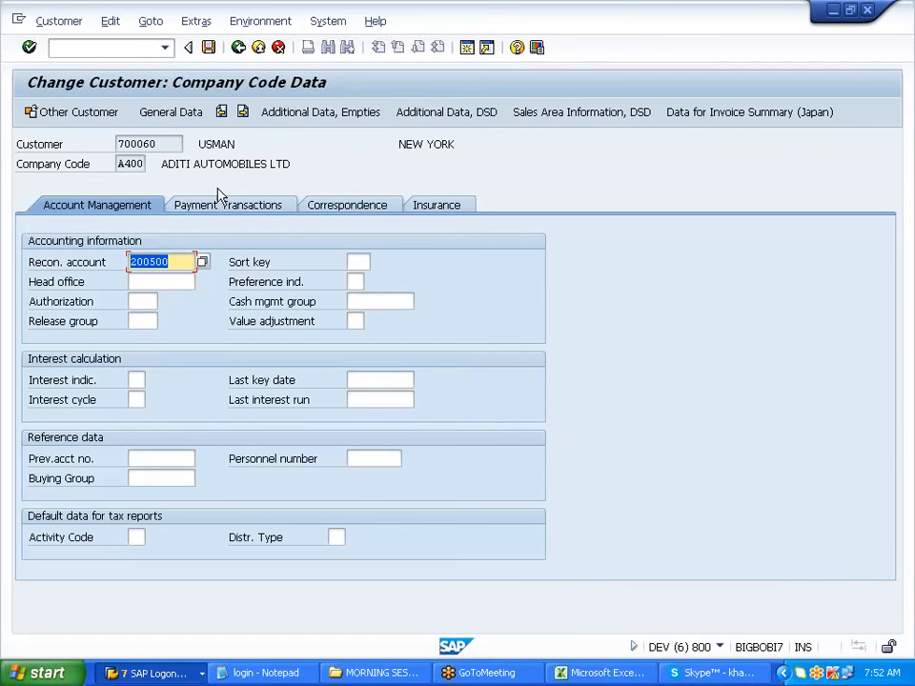
click(324, 210)
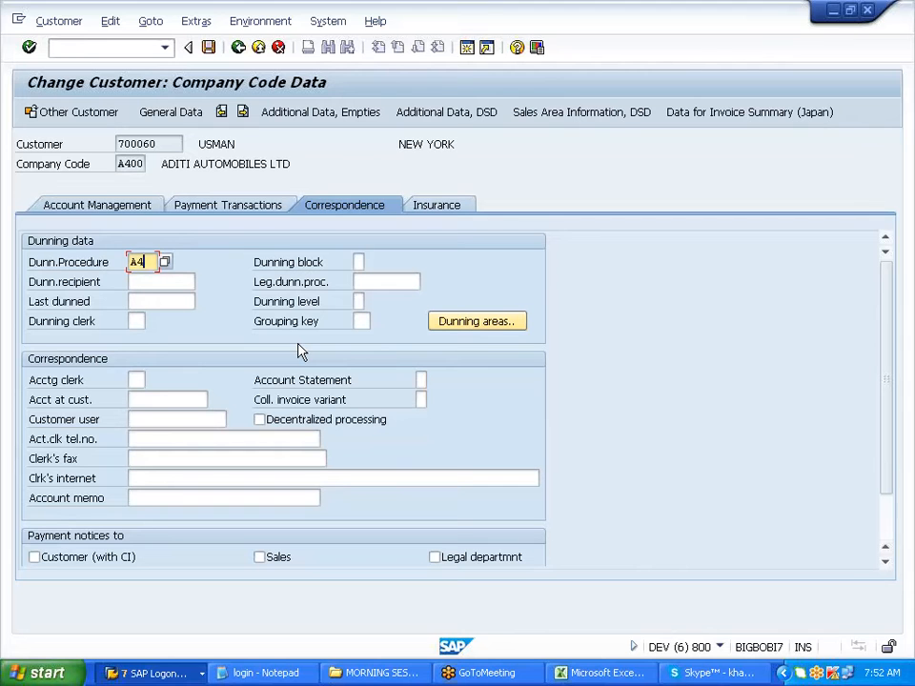
key(Return)
click(32, 301)
drag(33, 301, 332, 300)
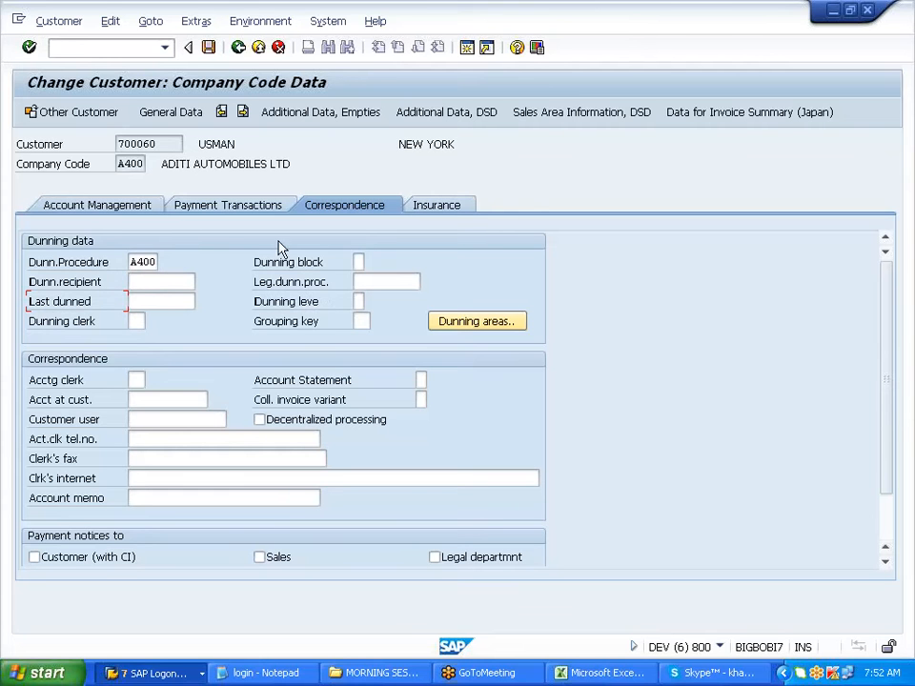
click(208, 47)
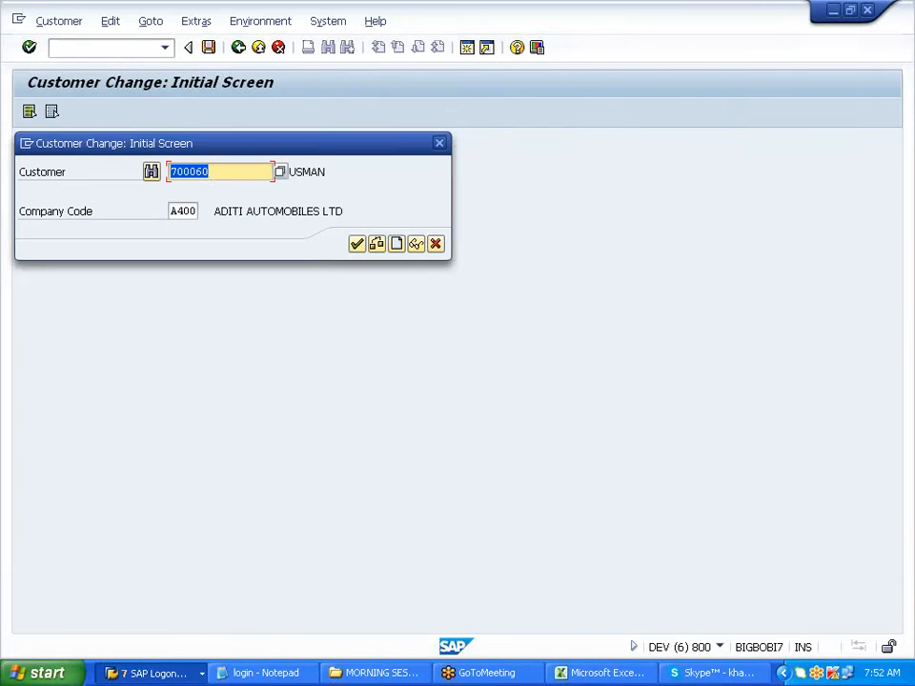
click(435, 245)
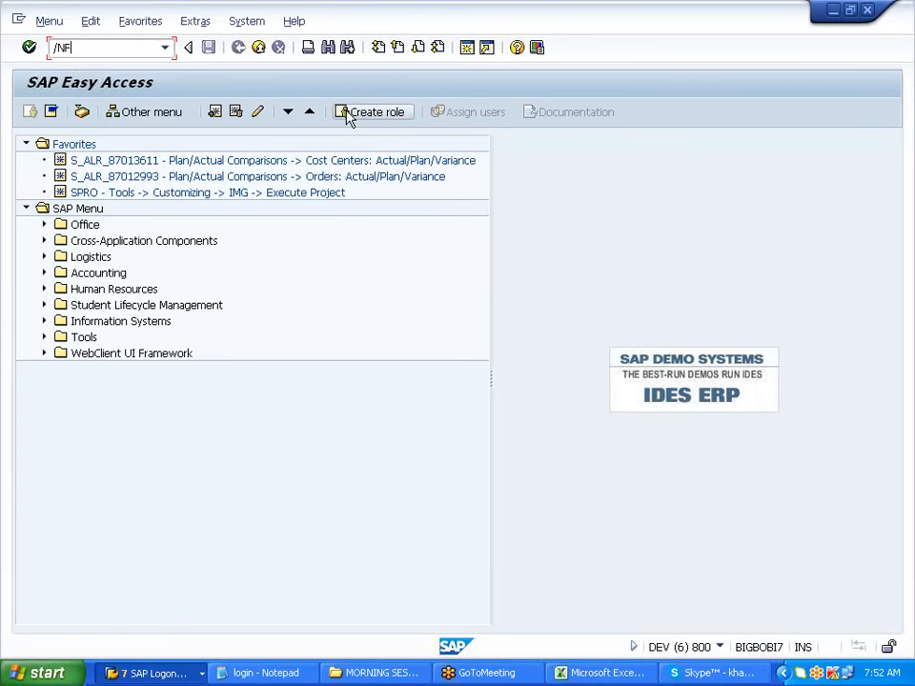
Run transaction FBL5N to list the customer's open items in company code A400 at key date 12.06.2014.
text(/NFBL5N)
key(Return)
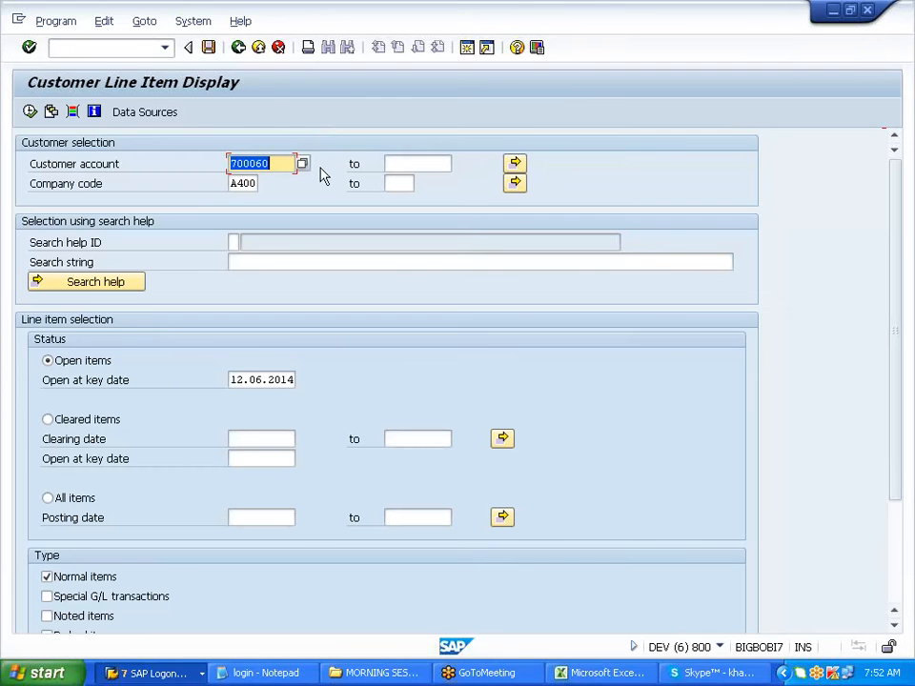
click(30, 113)
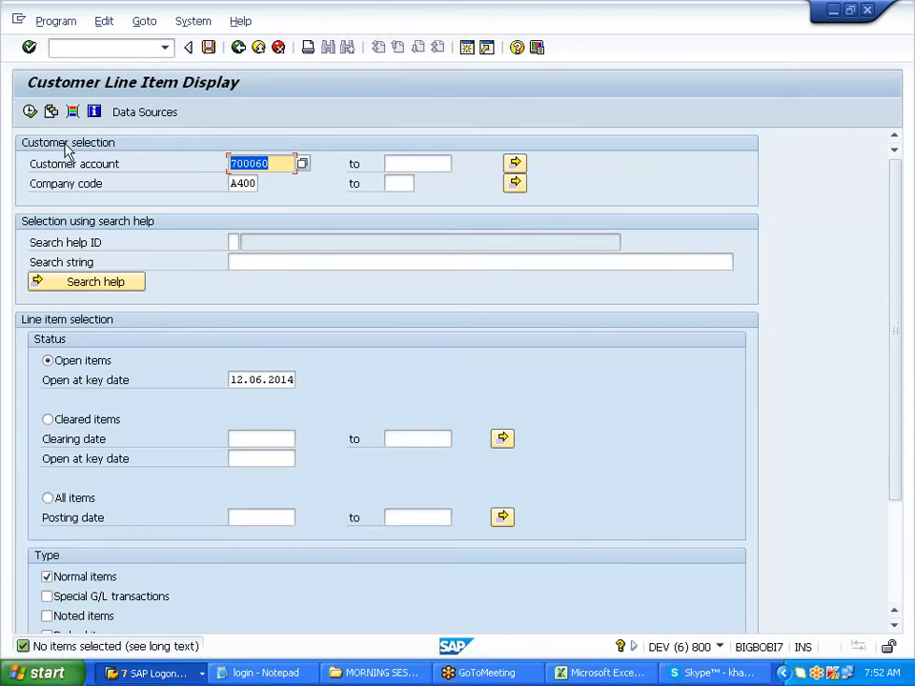
click(29, 112)
click(29, 113)
click(30, 113)
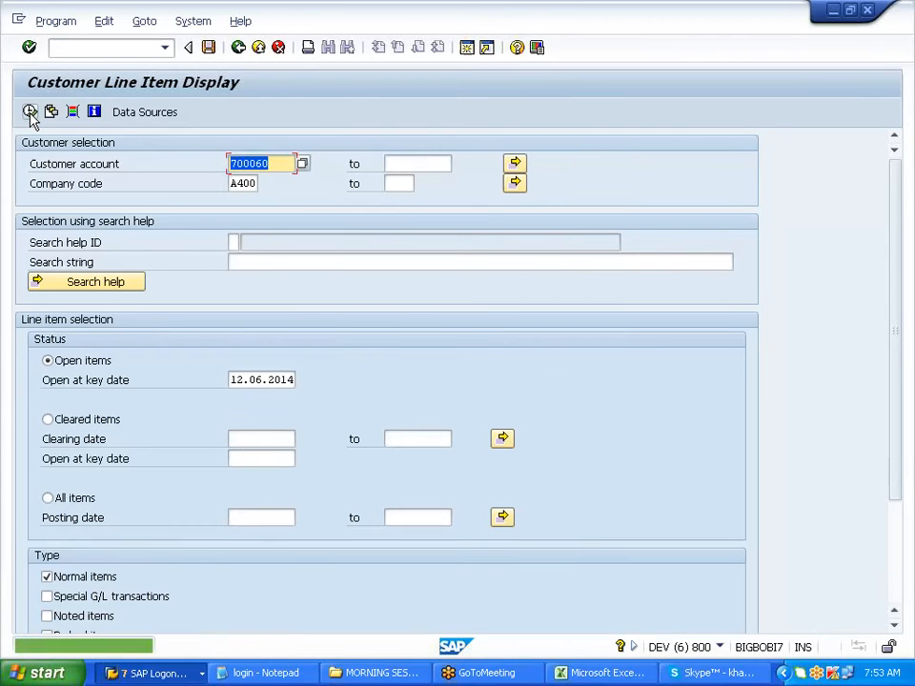
click(29, 112)
click(29, 112)
Start customer invoice entry with transaction F-22 and set the document date and posting date to 01.01.2014.
click(88, 48)
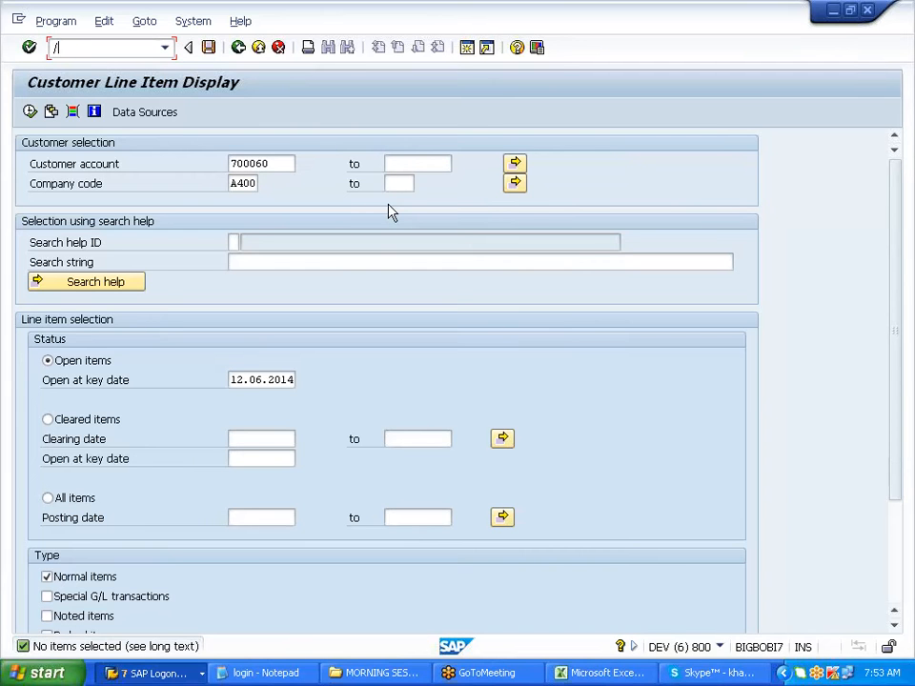
text(/NF-22)
key(Return)
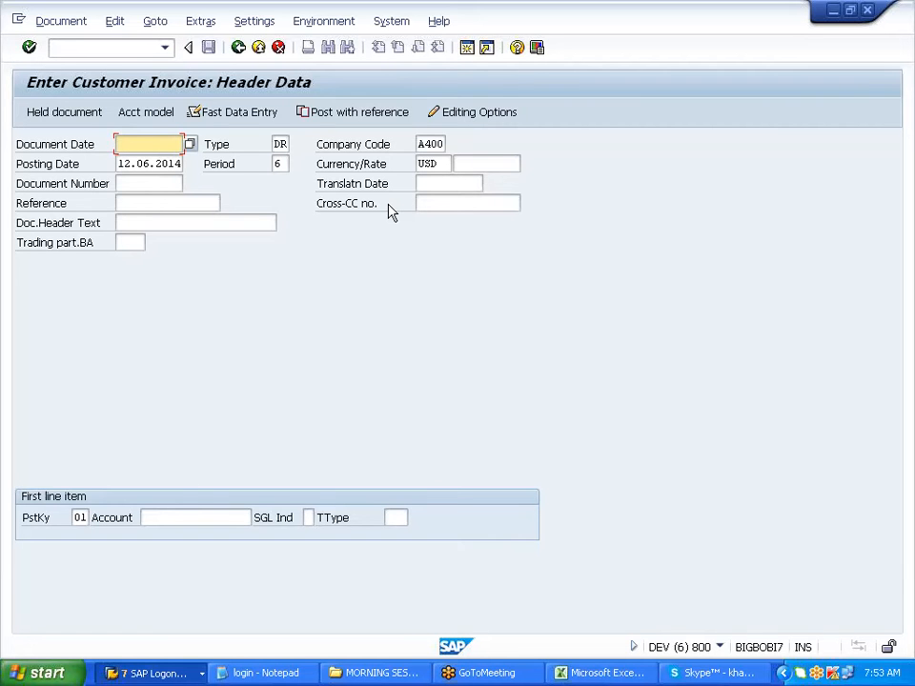
text(01012014)
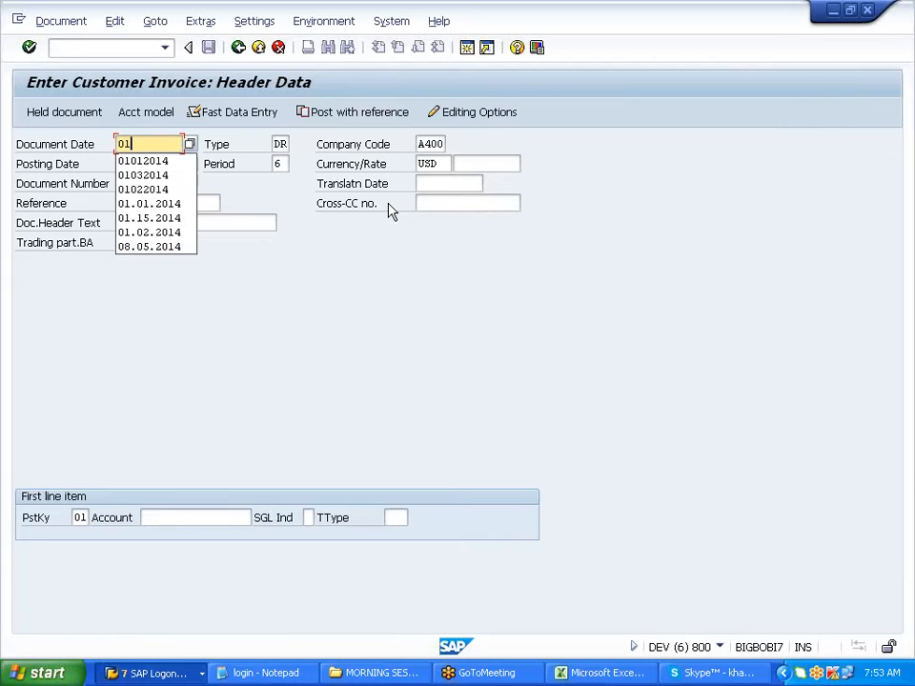
key(Tab)
key(Tab)
key(Tab)
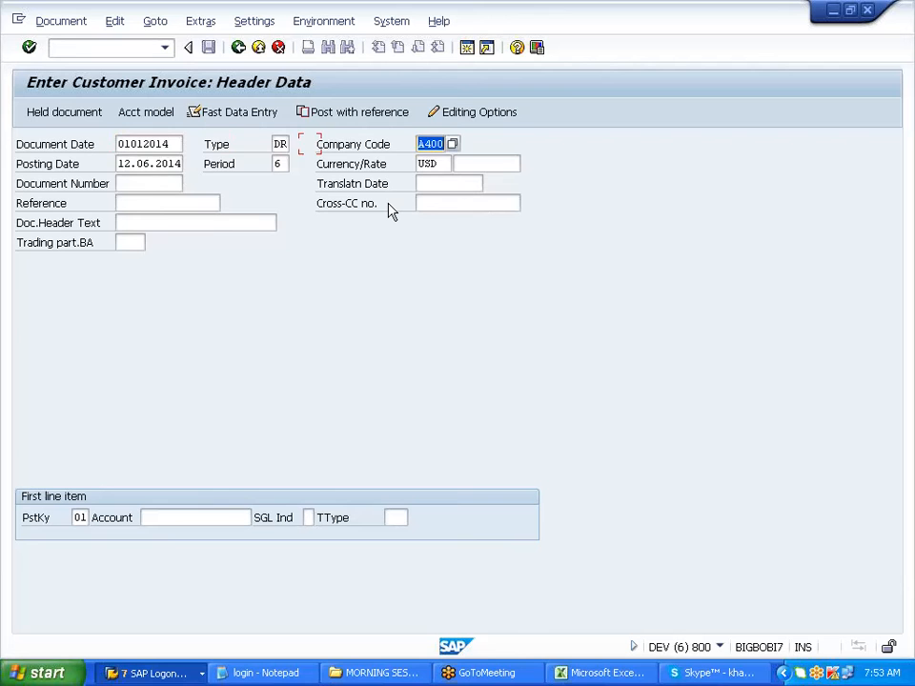
text(01012014)
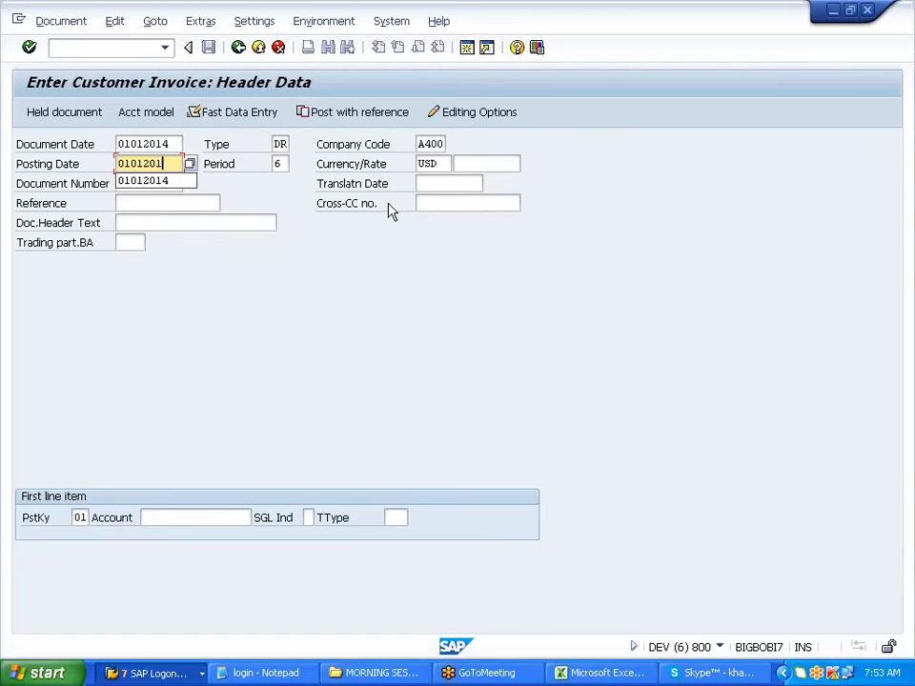
Enter the New York customer's account for the first line item with posting key 01 and proceed to the customer item.
click(185, 517)
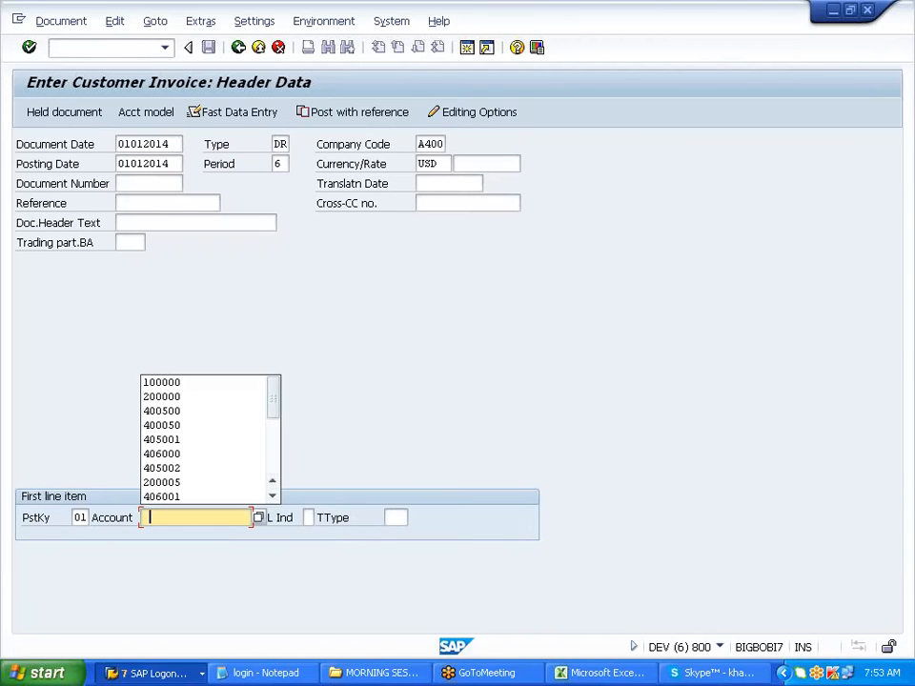
scroll(205, 439, down, 2)
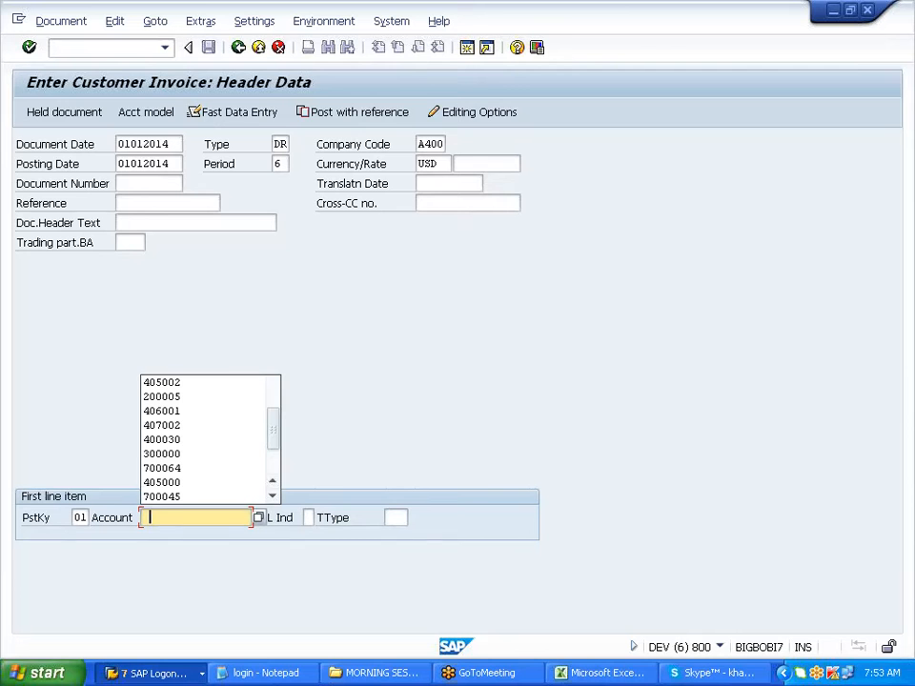
click(172, 497)
key(BackSpace)
key(BackSpace)
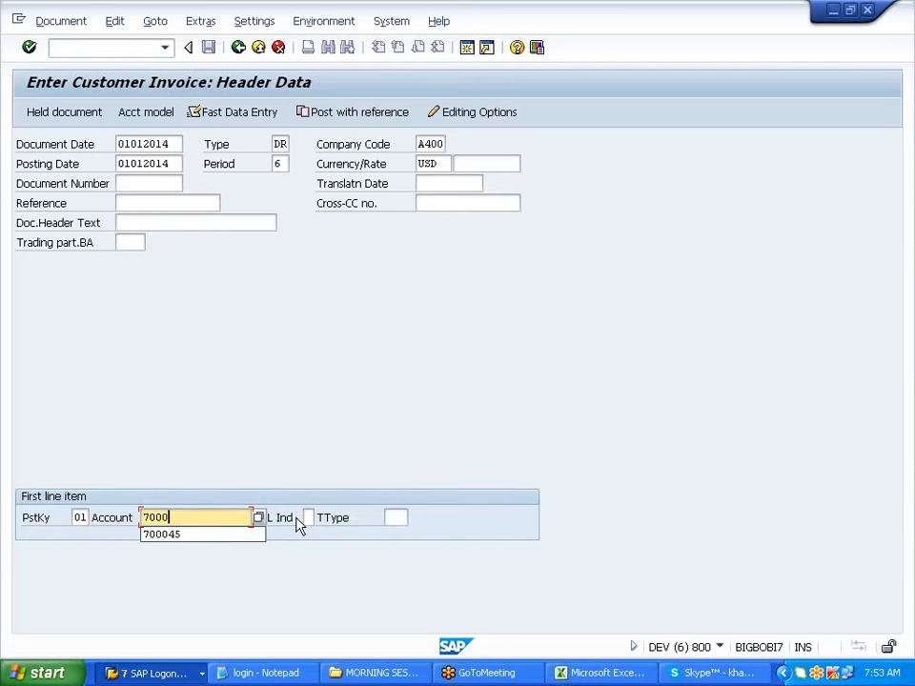
text(60)
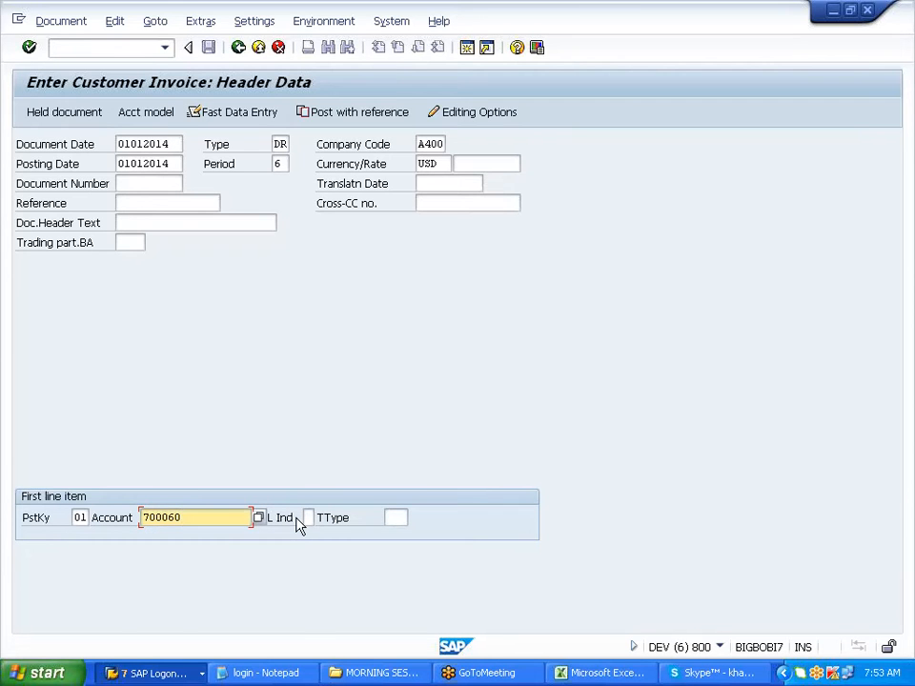
key(Return)
key(Return)
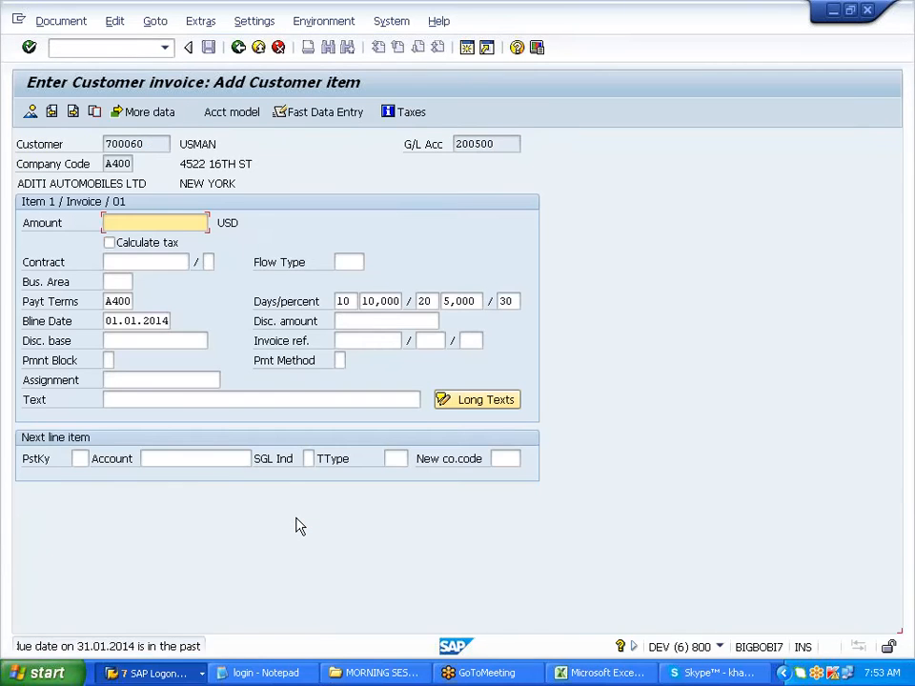
Set the customer item's amount to 10000 USD, keeping payment terms A400.
text(100)
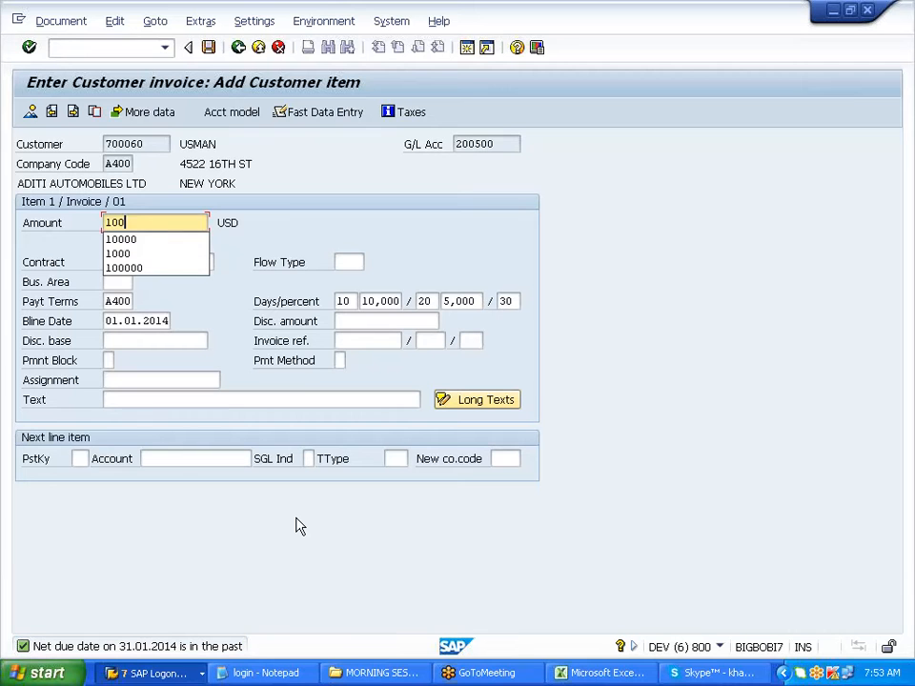
text(00)
key(Return)
key(Tab)
key(Tab)
key(Tab)
key(Tab)
key(Tab)
key(Tab)
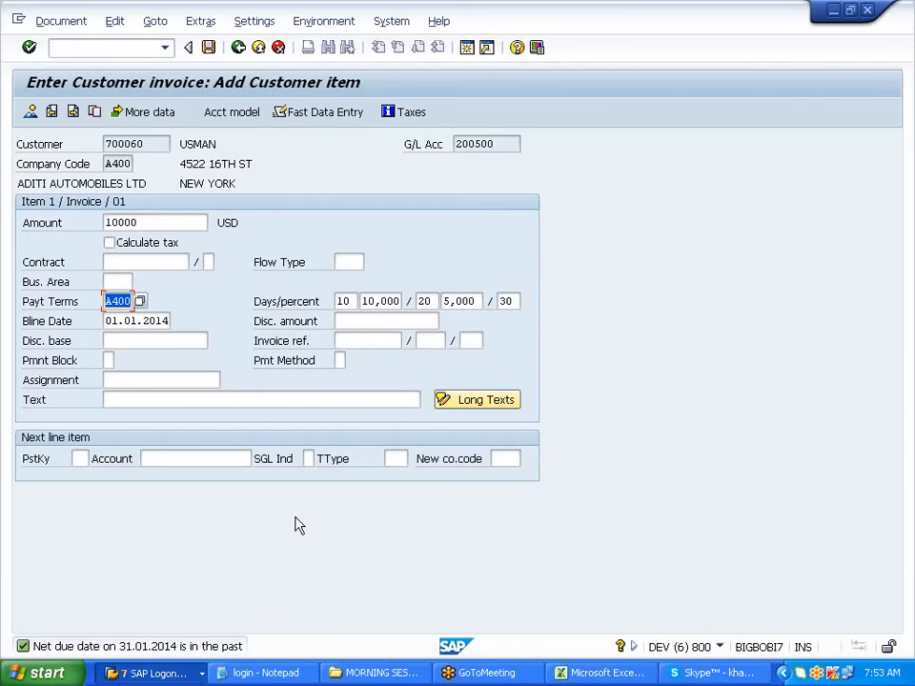
key(Return)
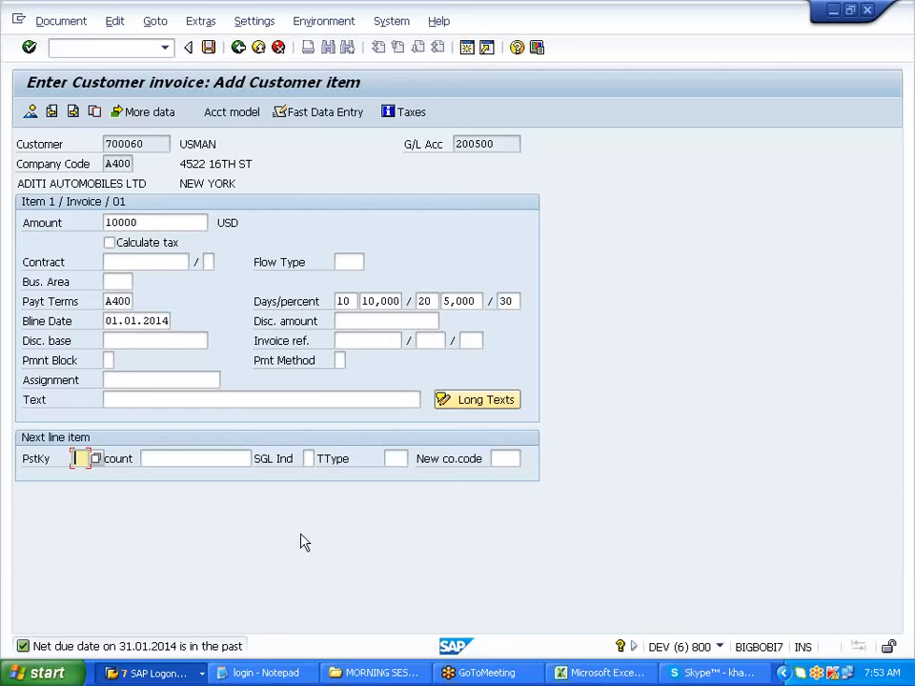
Add a credit line item with posting key 50 on G/L account 300000 (SALES) for 10000 USD.
text(5)
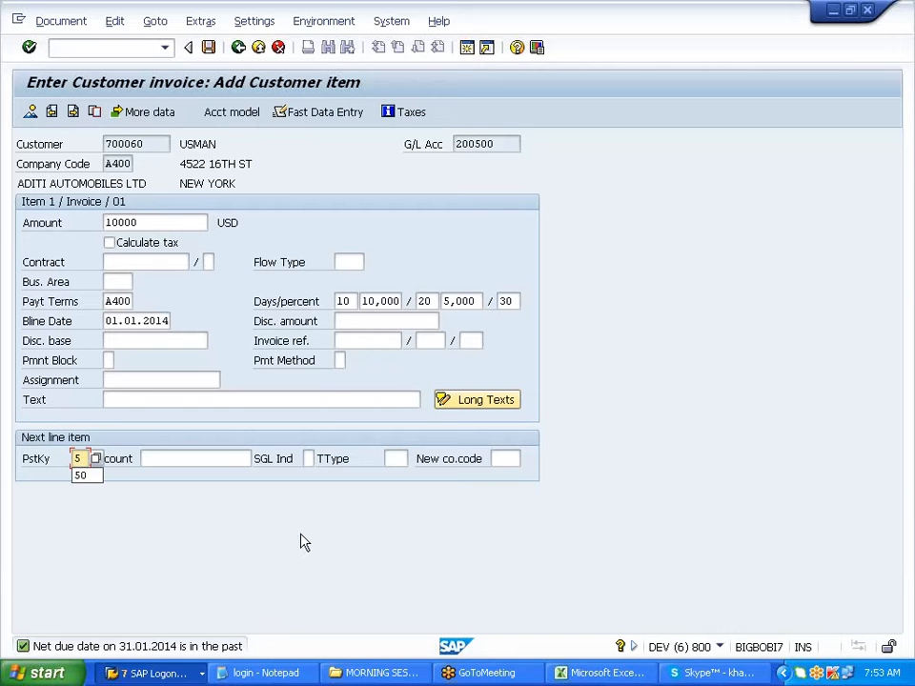
text(0)
key(Tab)
text(3)
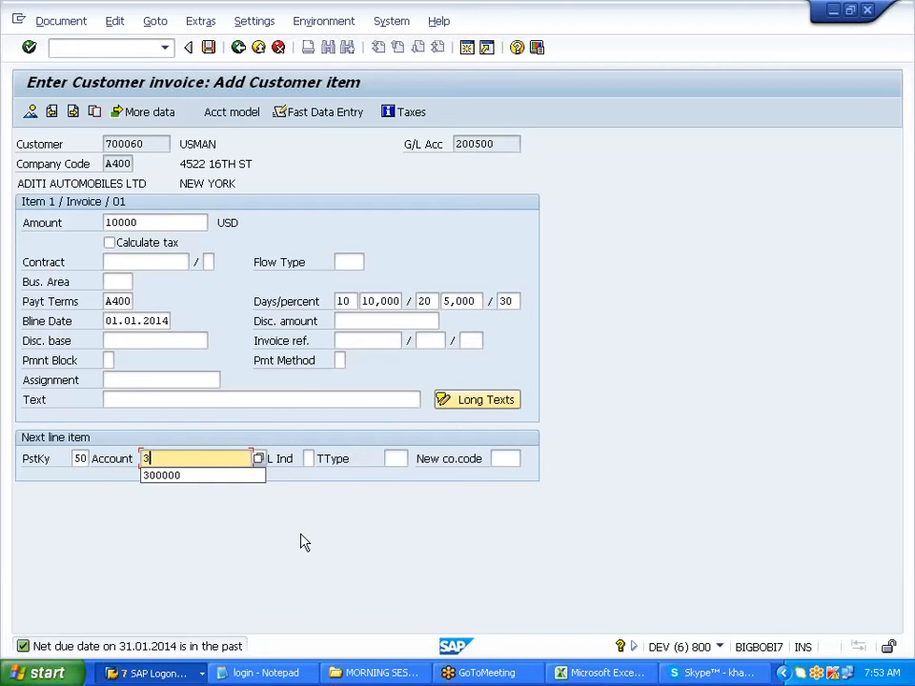
text(0000)
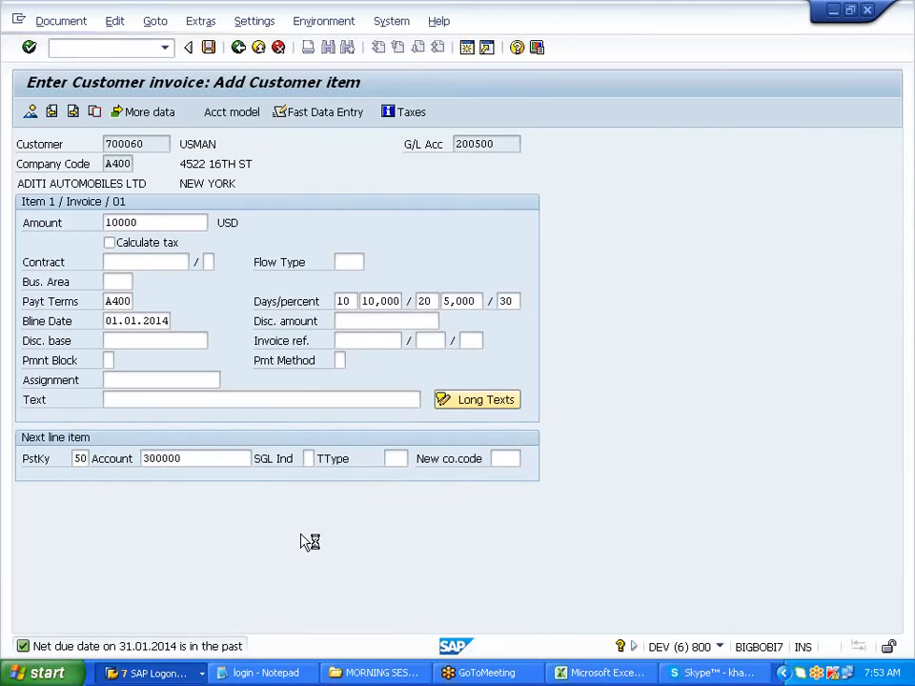
key(Return)
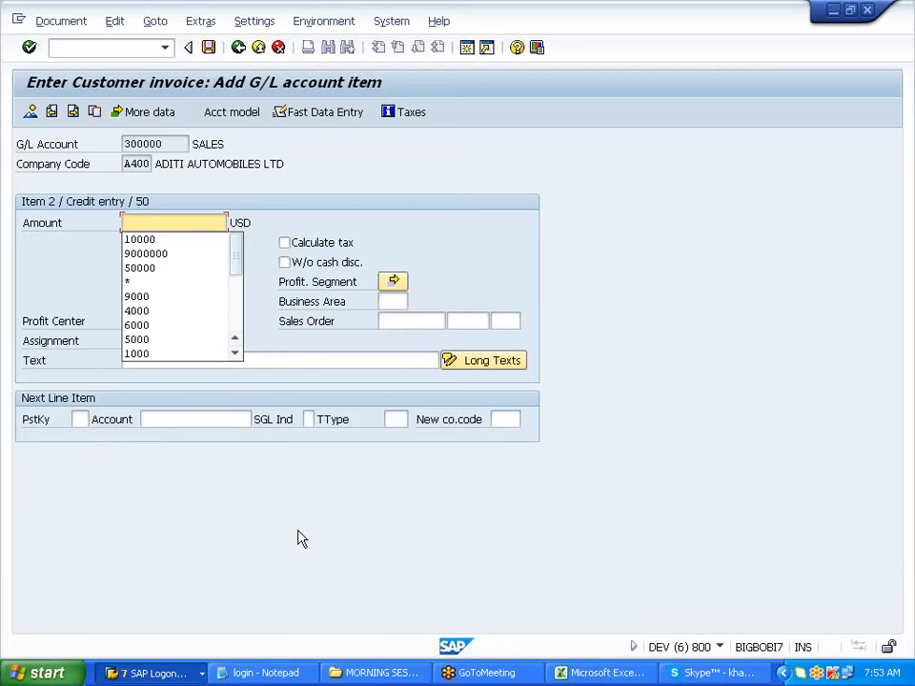
click(164, 242)
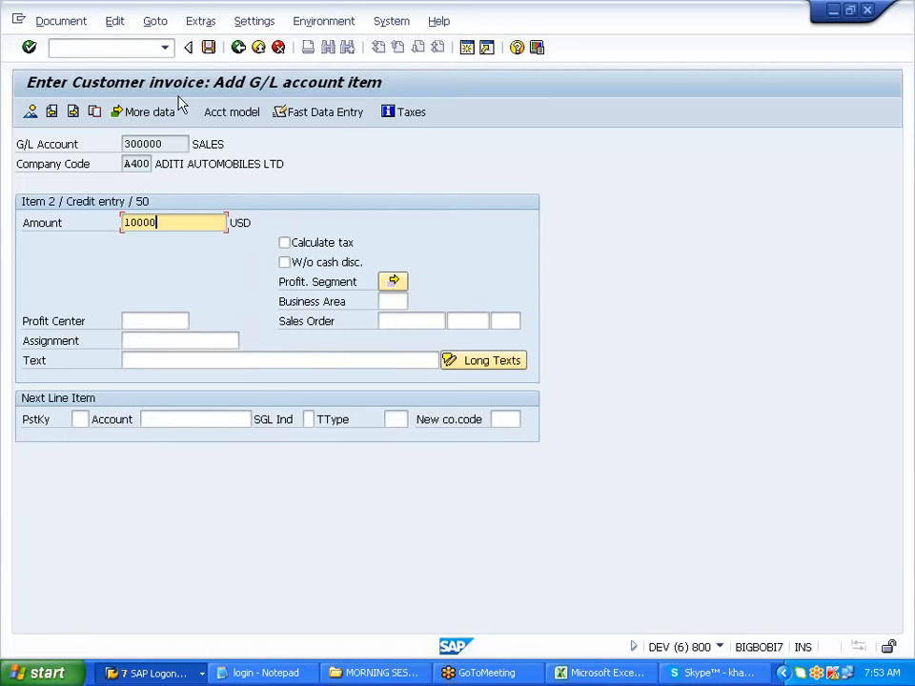
Simulate the customer invoice and post it.
click(61, 21)
click(76, 102)
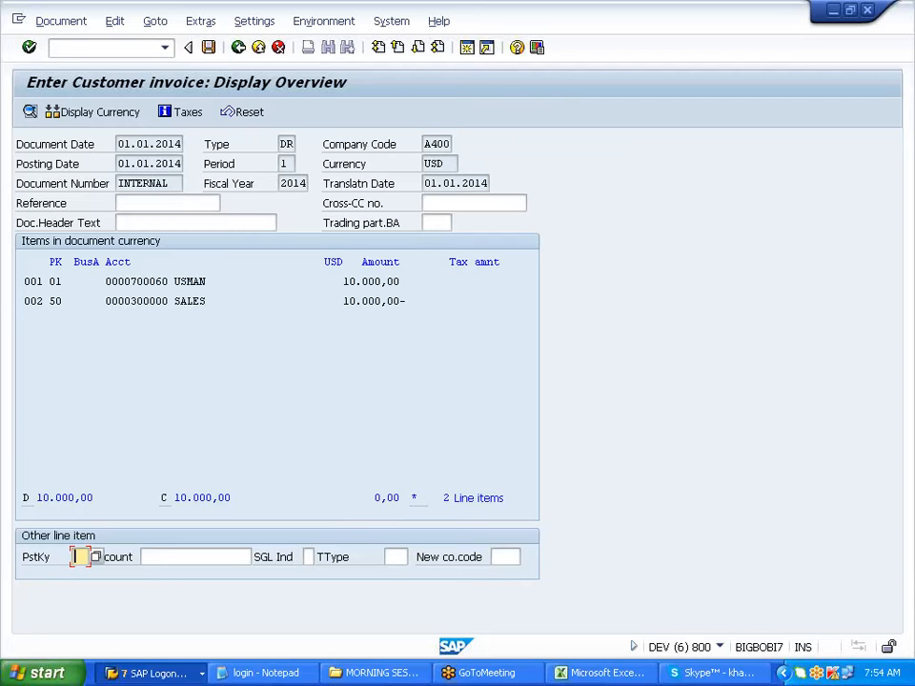
click(209, 48)
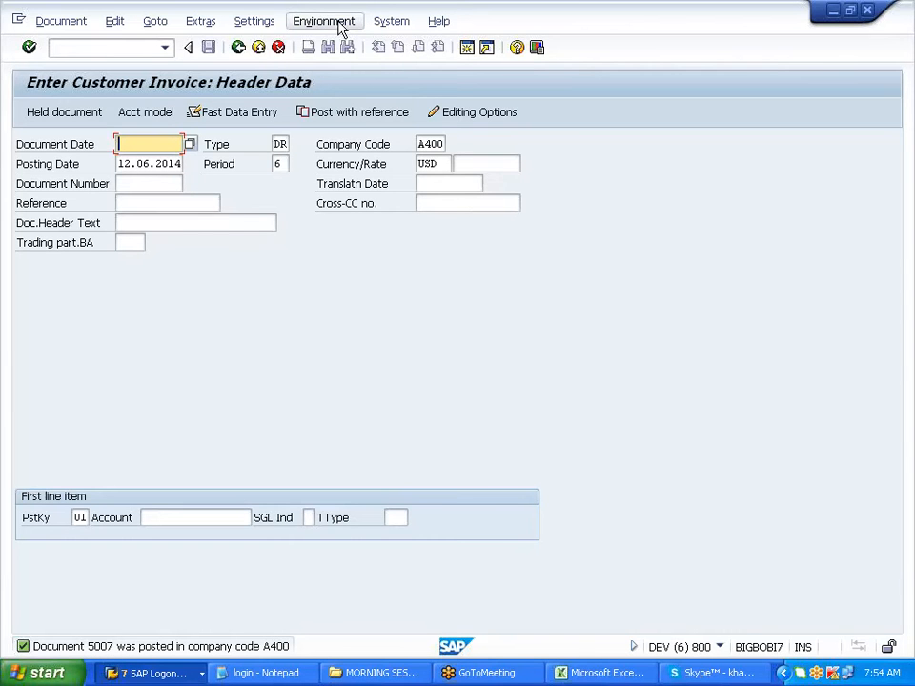
Start a new customer invoice with reference to the last posted document in company code A400, keeping the copied header data.
click(353, 114)
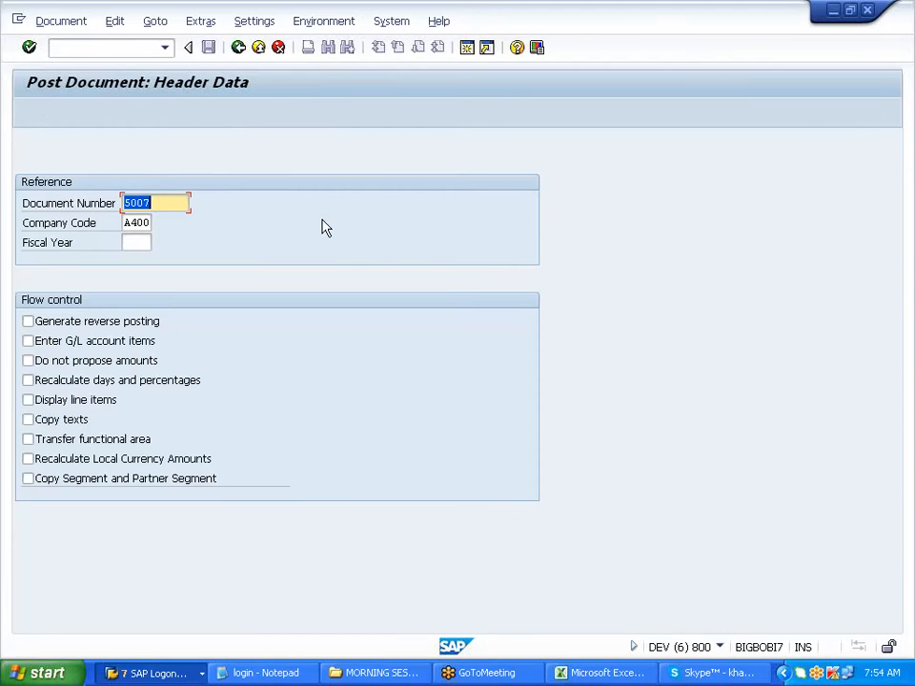
key(Return)
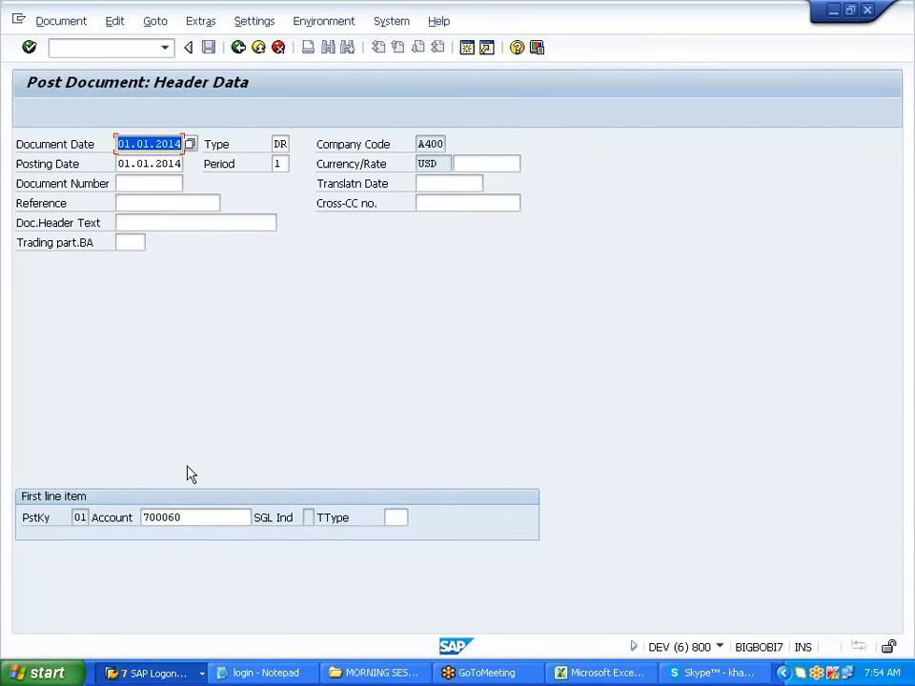
key(Return)
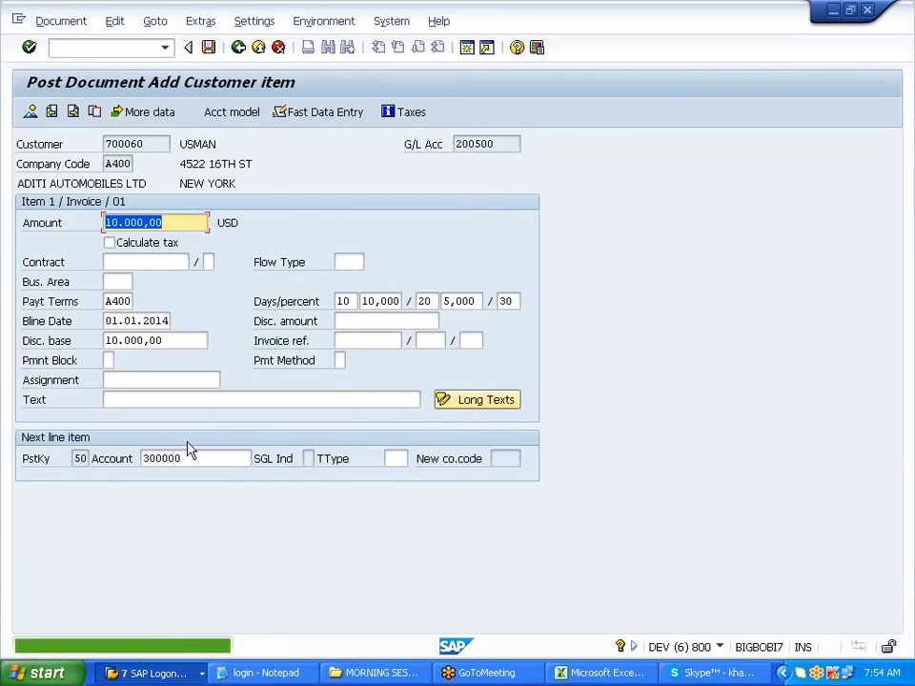
Clear the payment terms of the copied customer item and post the 10000 USD invoice.
click(134, 301)
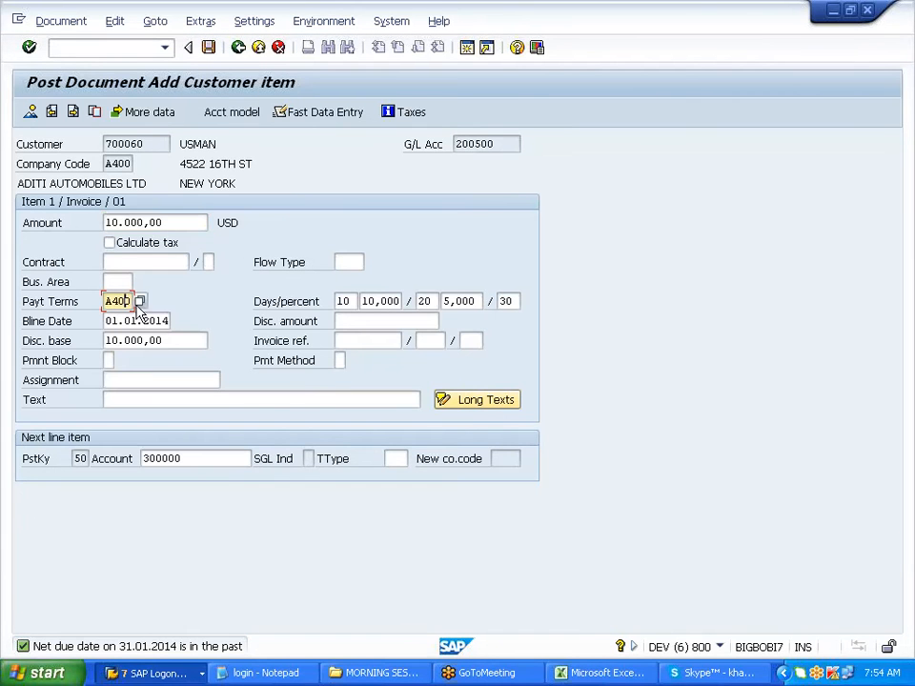
key(BackSpace)
key(BackSpace)
key(BackSpace)
key(BackSpace)
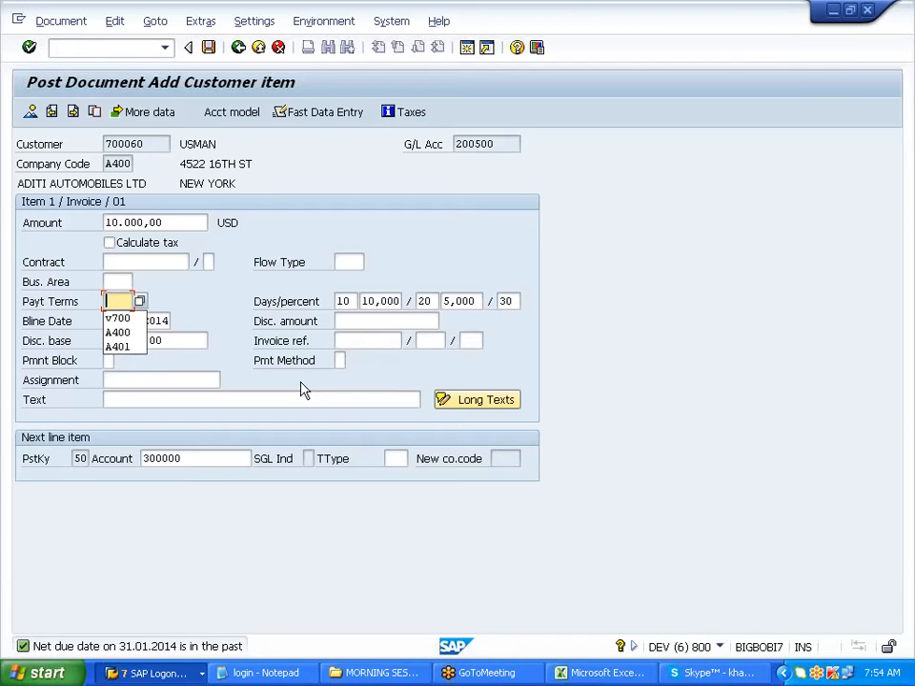
key(Return)
key(Return)
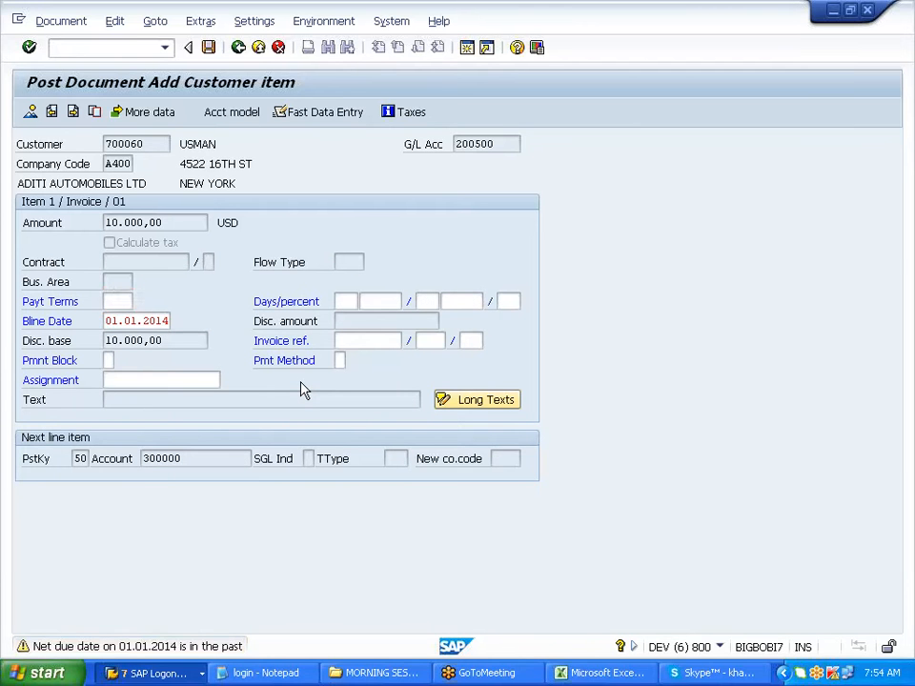
key(Return)
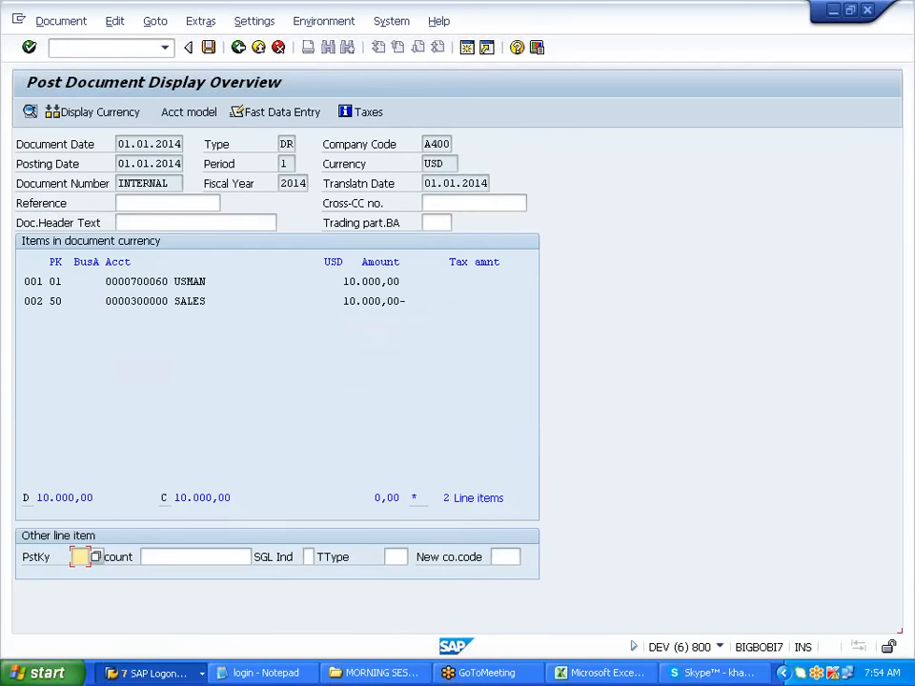
click(209, 48)
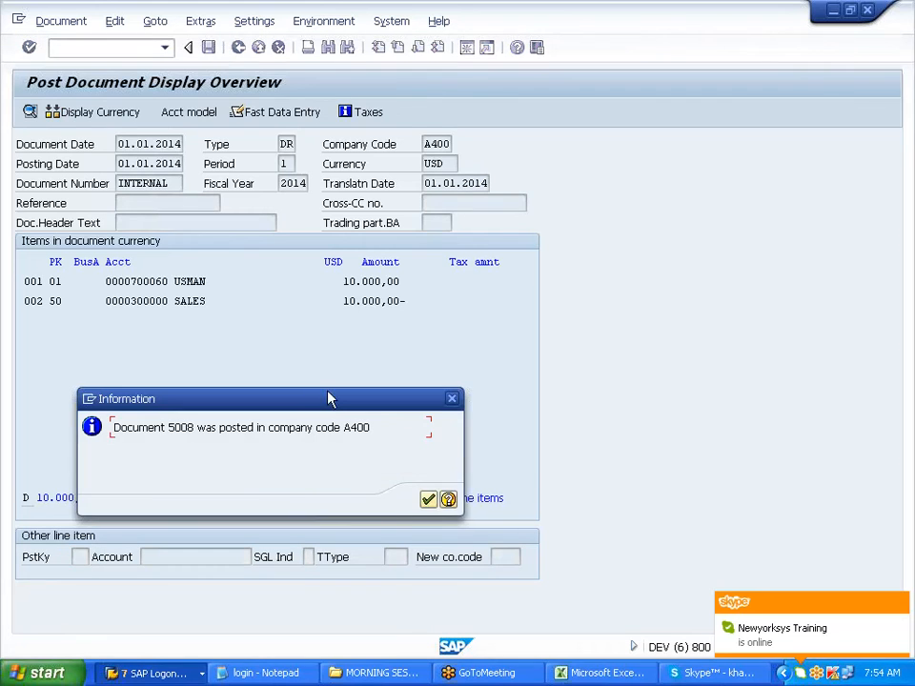
click(428, 499)
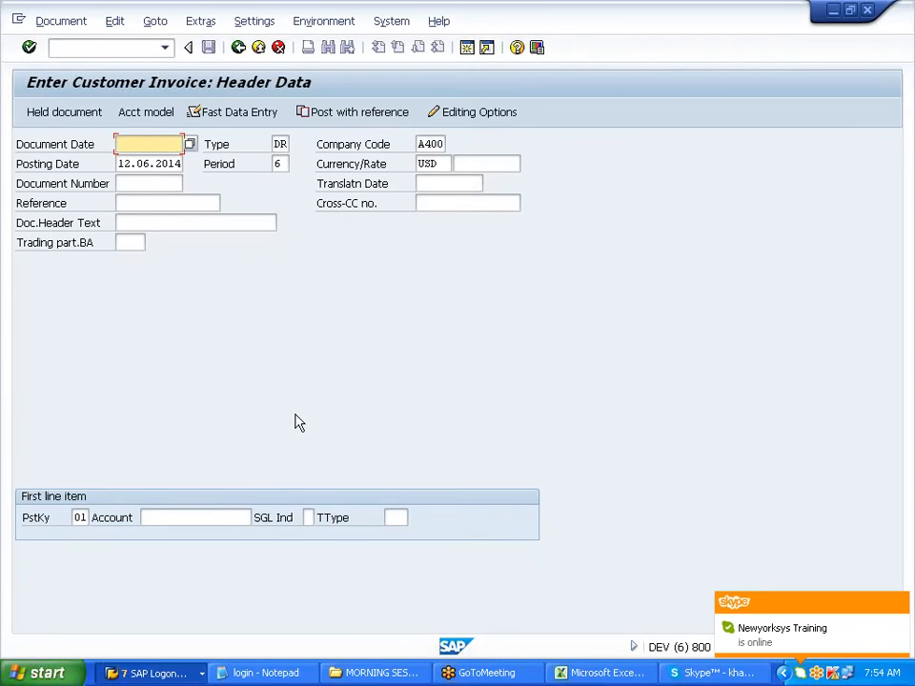
Create another invoice with reference to the one just posted and set its customer item's amount to 200 USD.
click(366, 112)
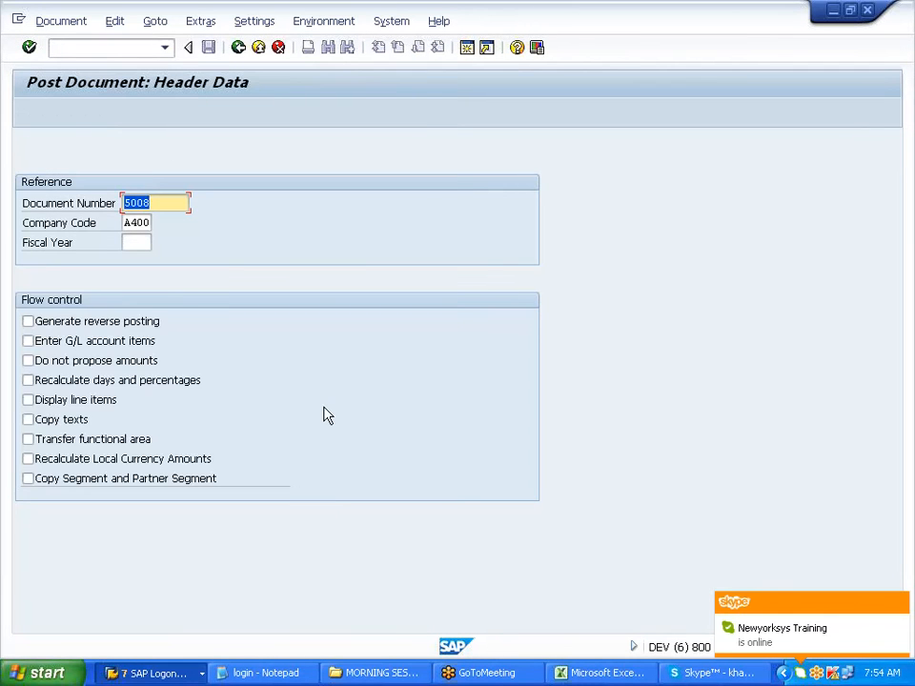
key(Return)
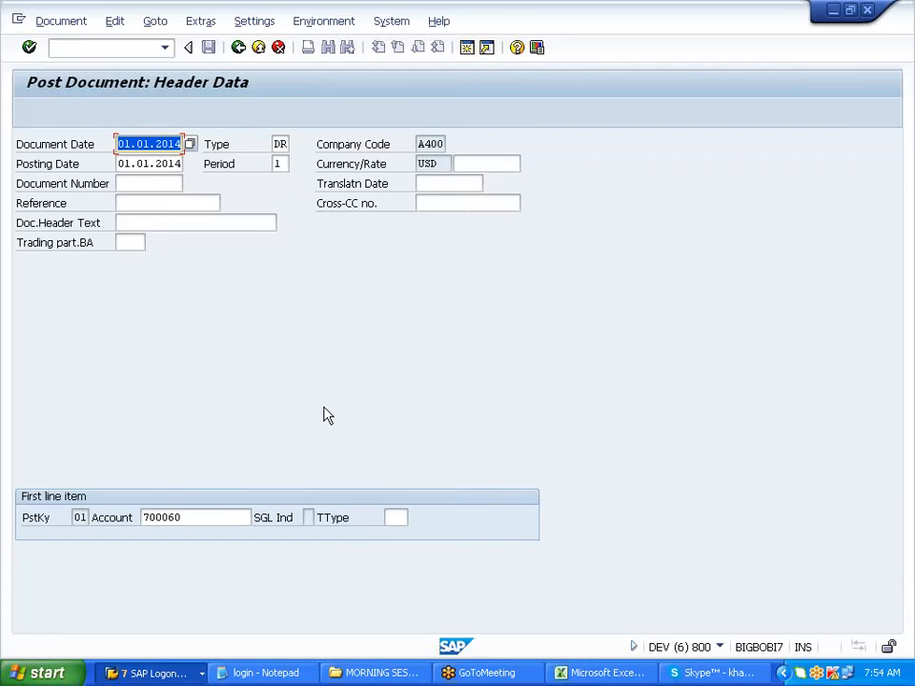
key(Return)
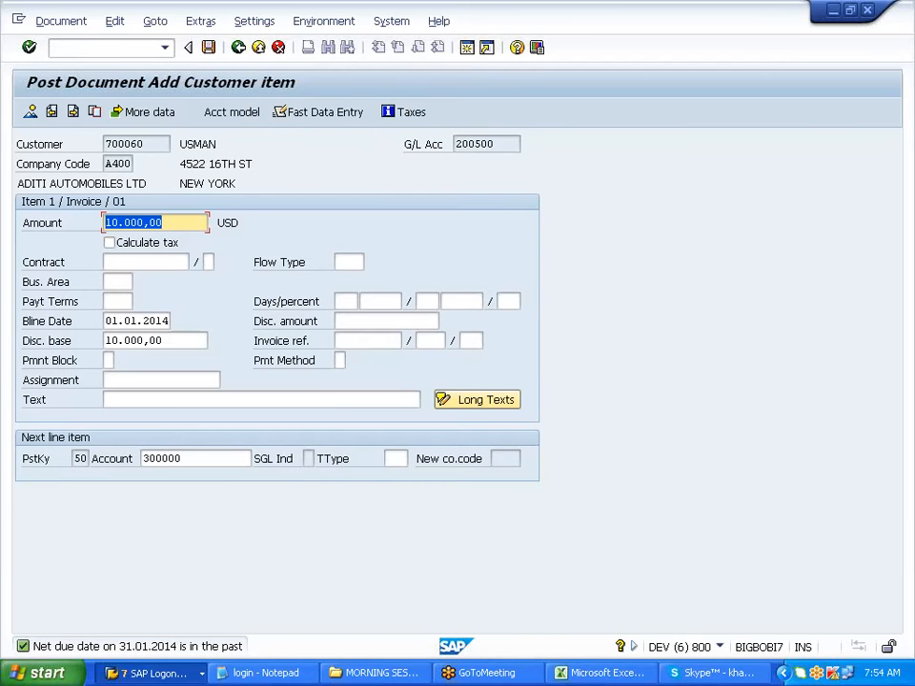
text(500)
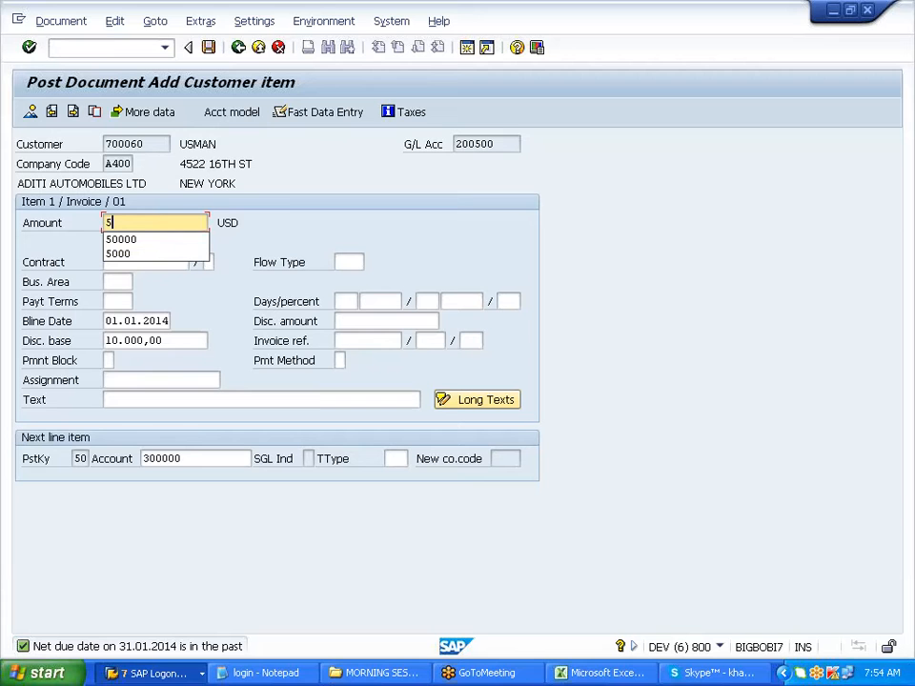
key(BackSpace)
key(BackSpace)
key(BackSpace)
text(200)
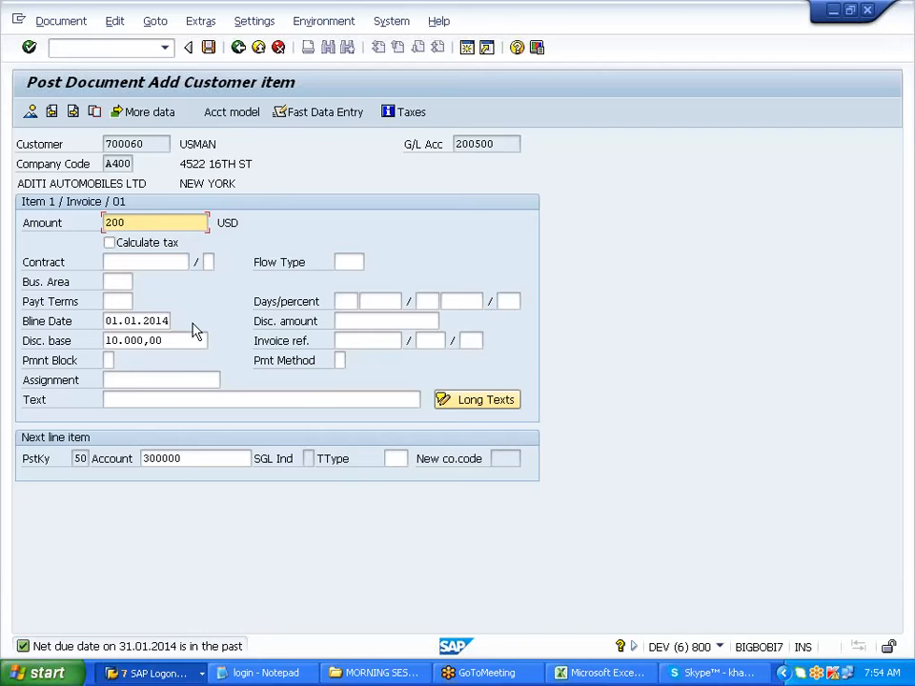
key(Return)
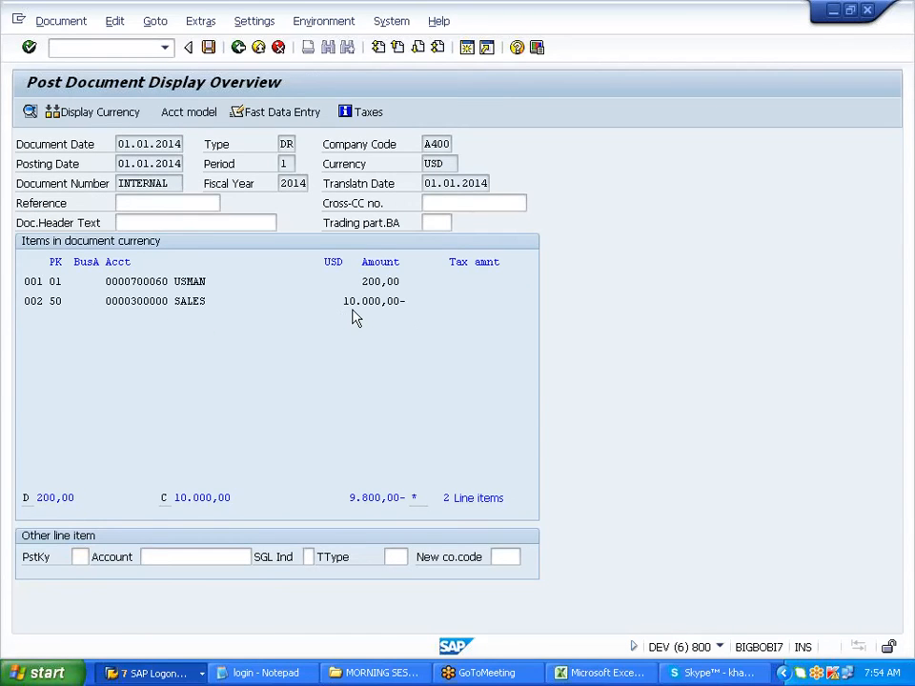
Set the credit item on the SALES G/L account 300000 to 200 USD.
double_click(352, 303)
text(200)
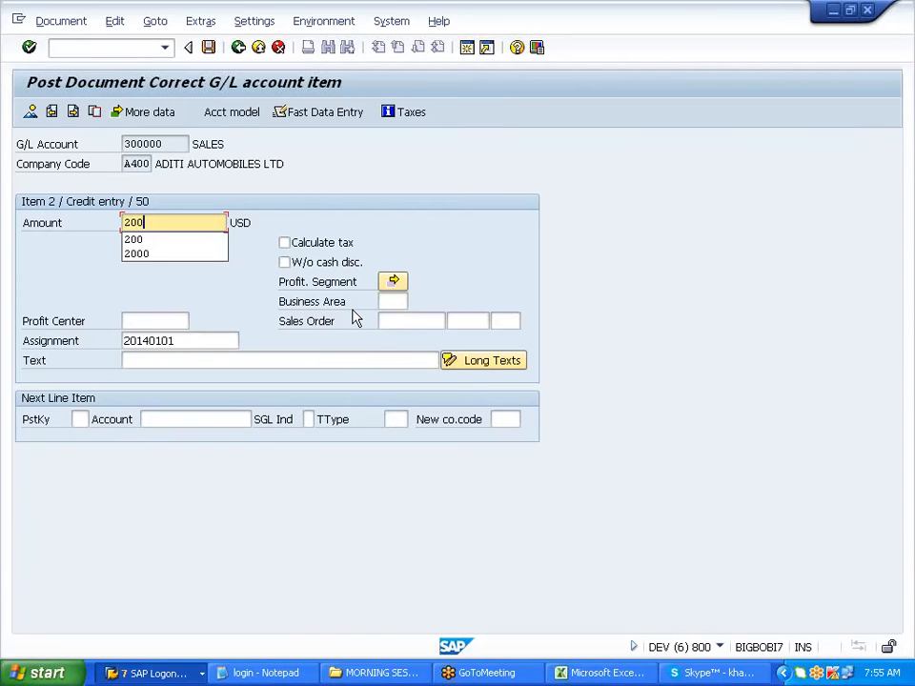
key(Return)
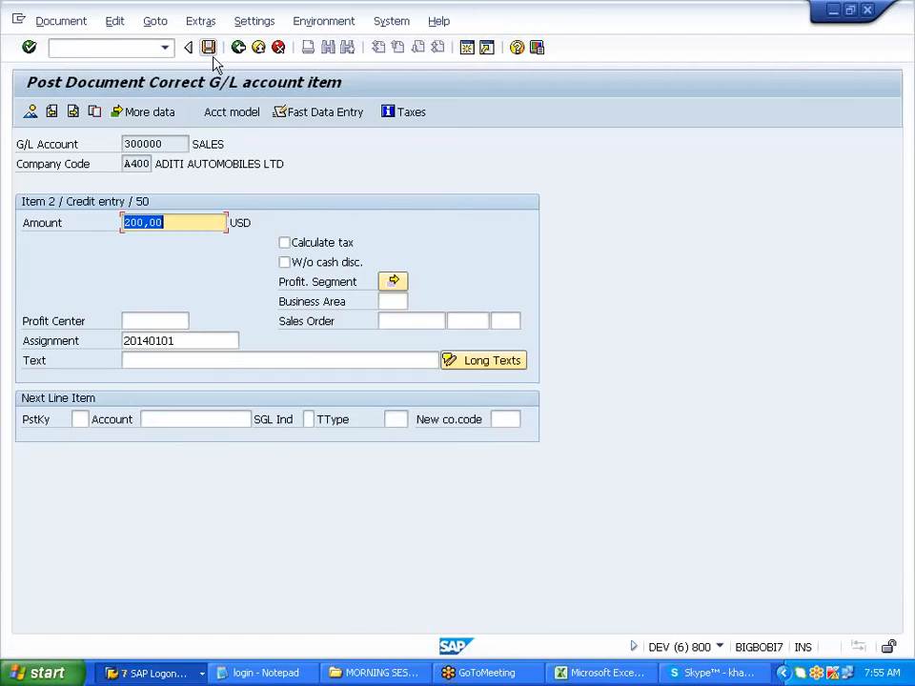
Simulate the 200 USD customer invoice and post it.
click(79, 23)
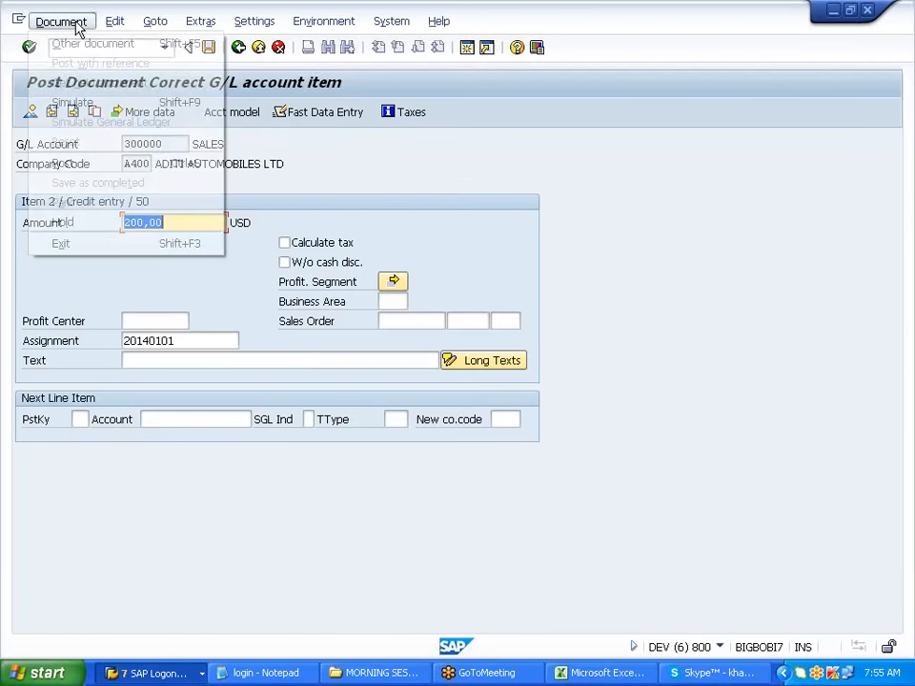
click(90, 110)
click(208, 47)
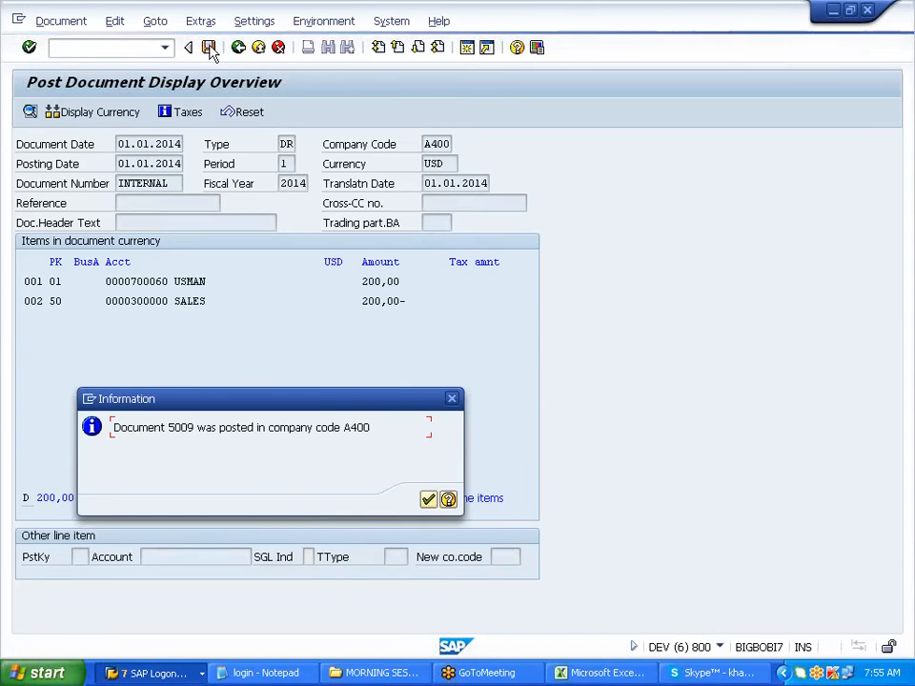
click(428, 498)
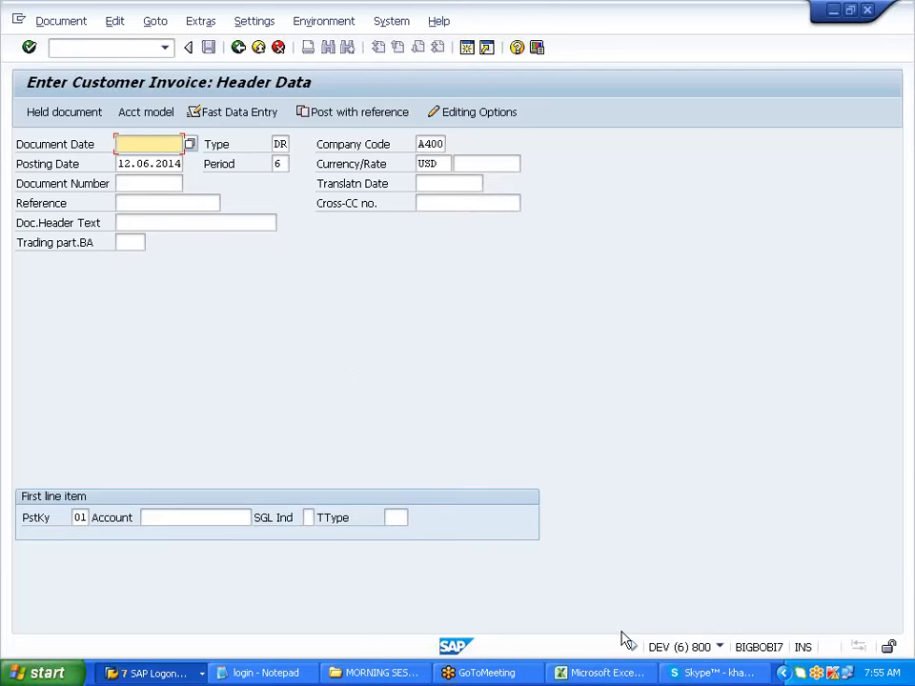
Run the customer line item display for the customer's open items in company code A400 and copy the listed document numbers.
click(105, 48)
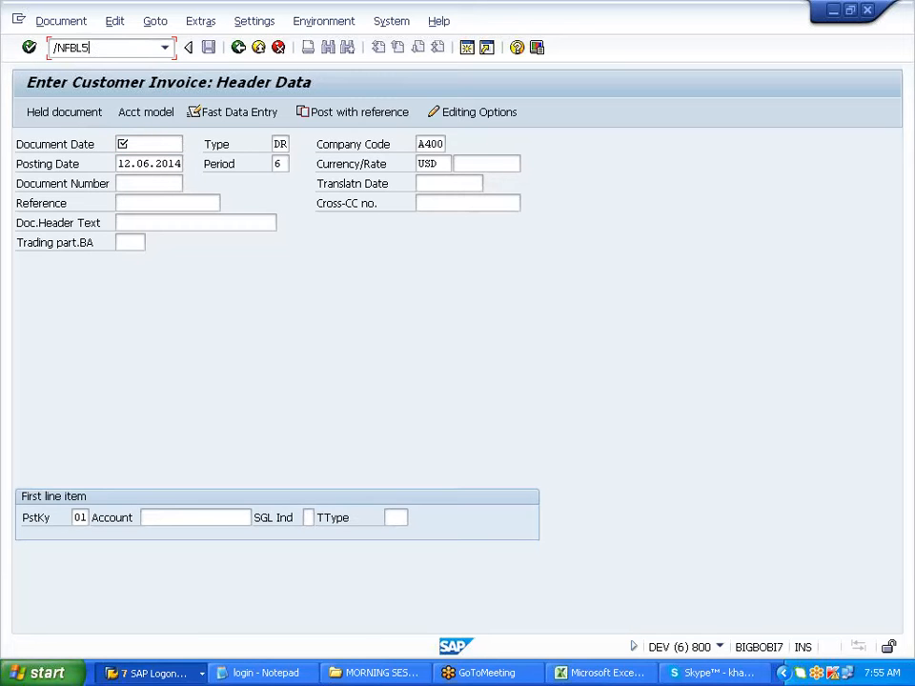
key(Return)
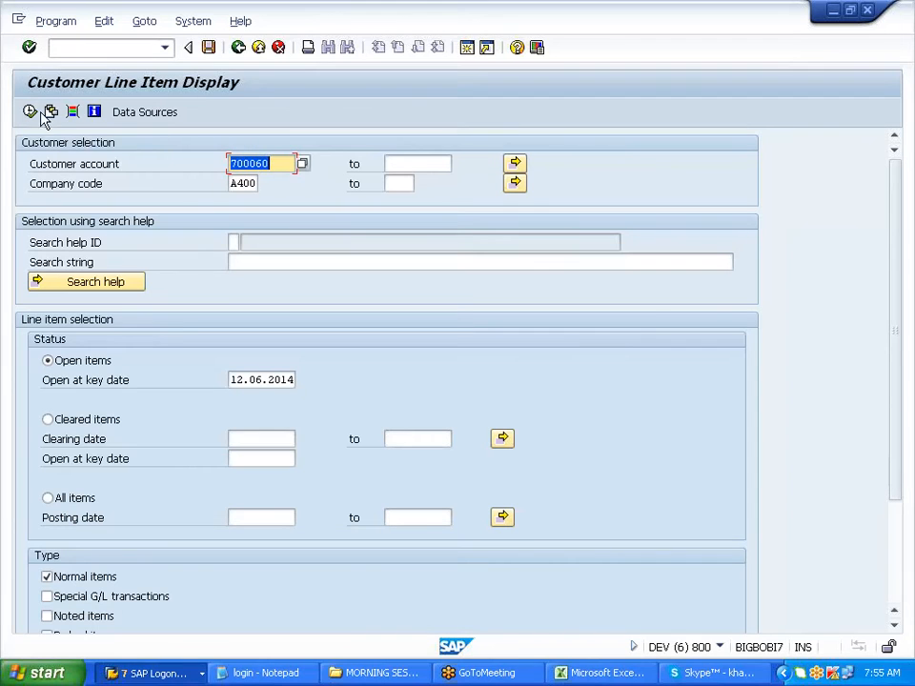
click(31, 112)
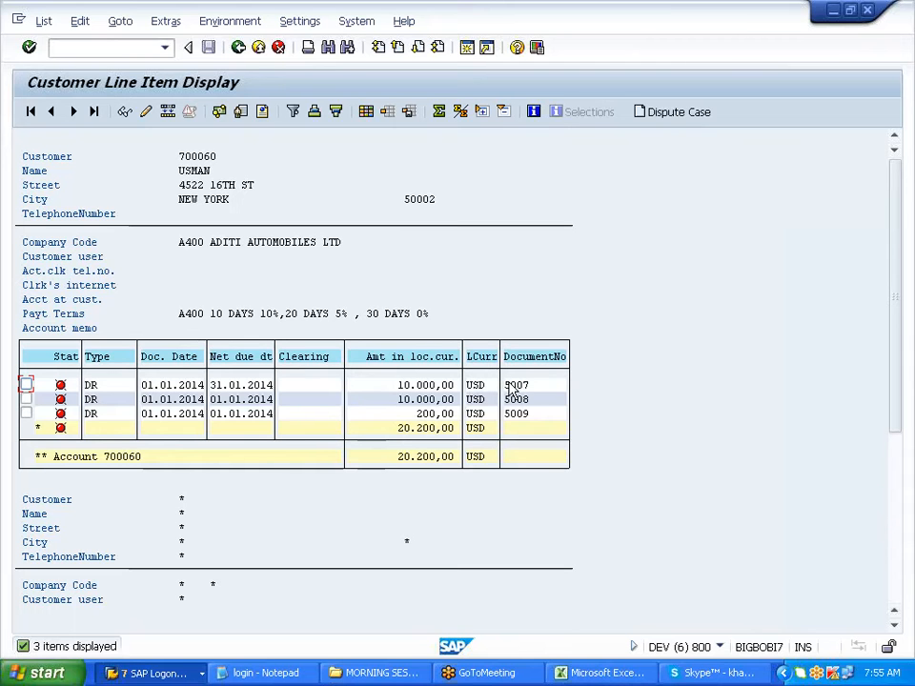
drag(505, 384, 545, 429)
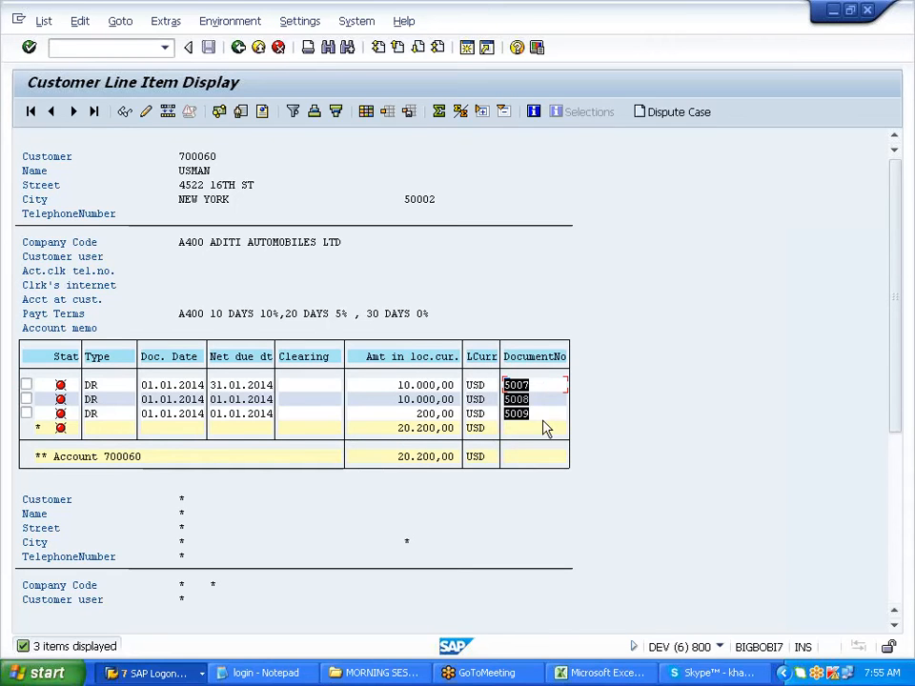
key(ctrl+c)
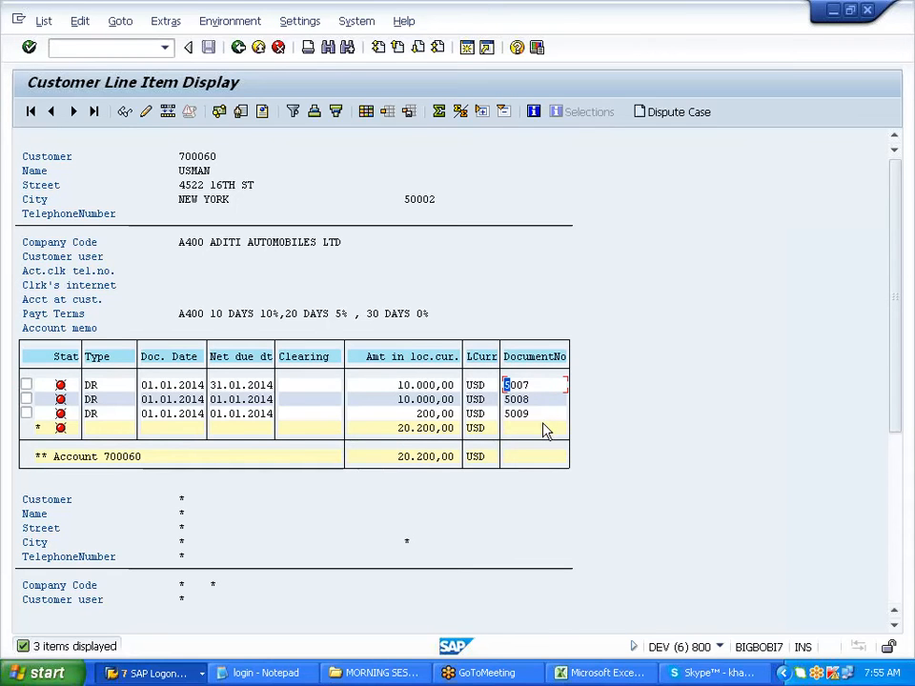
Leave the line item report and open transaction F150 - Dunning from the Accounts Receivable periodic processing functions.
click(239, 48)
click(239, 47)
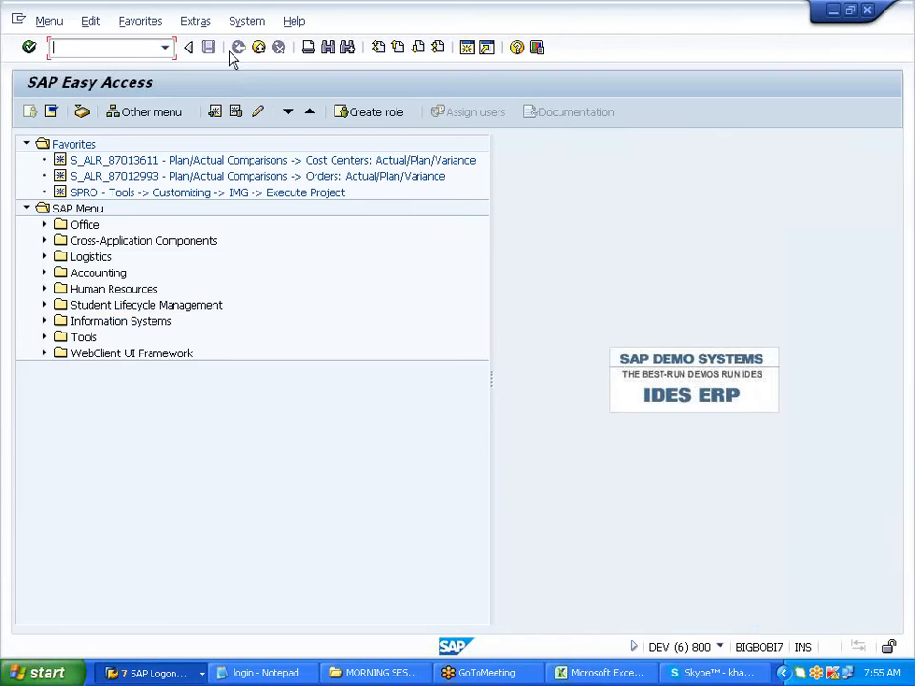
click(43, 273)
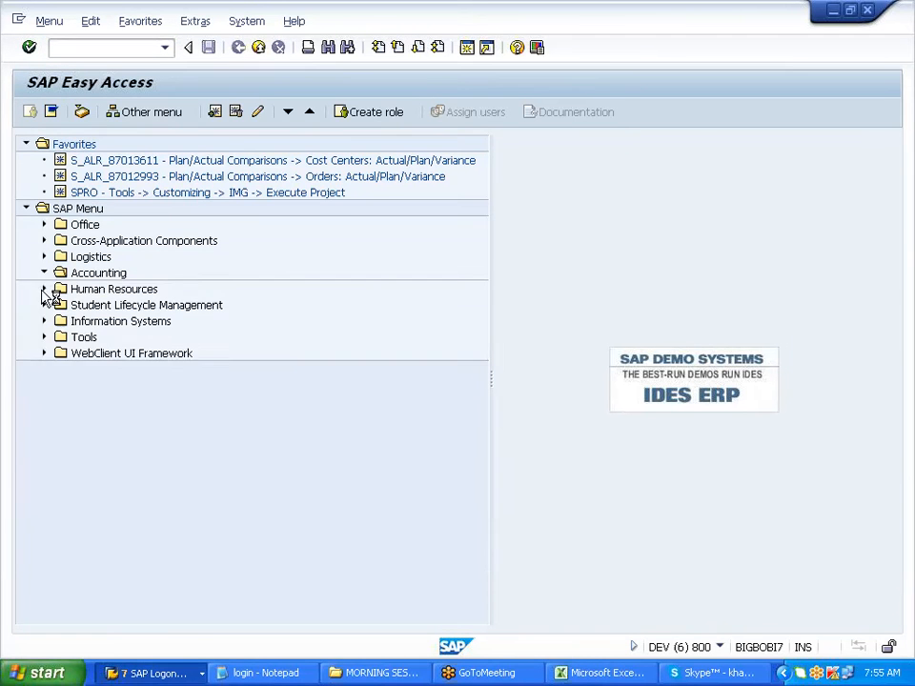
click(56, 291)
click(79, 306)
click(79, 307)
click(79, 321)
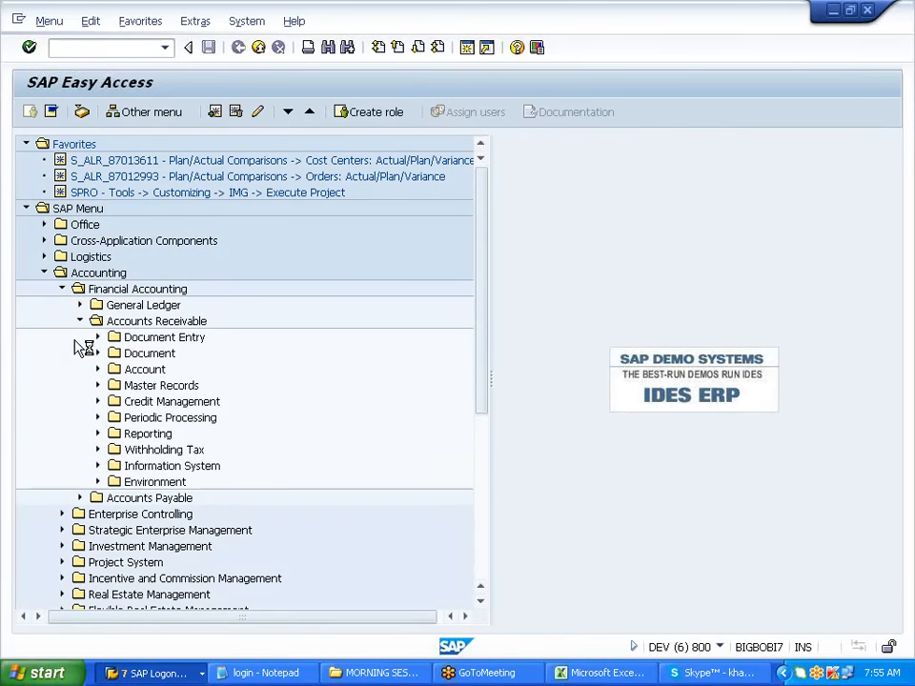
click(96, 418)
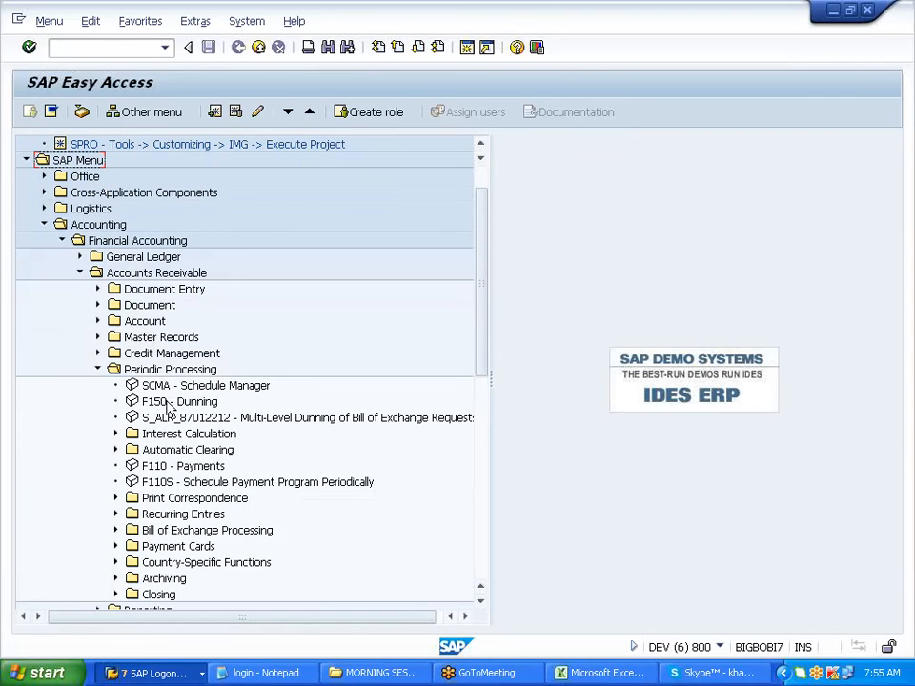
click(212, 404)
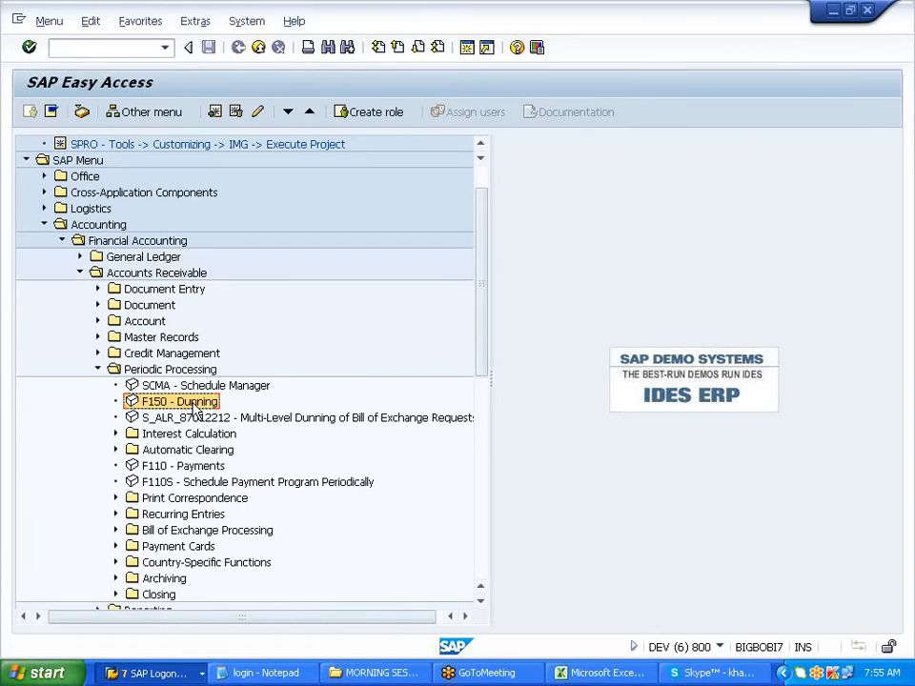
double_click(196, 404)
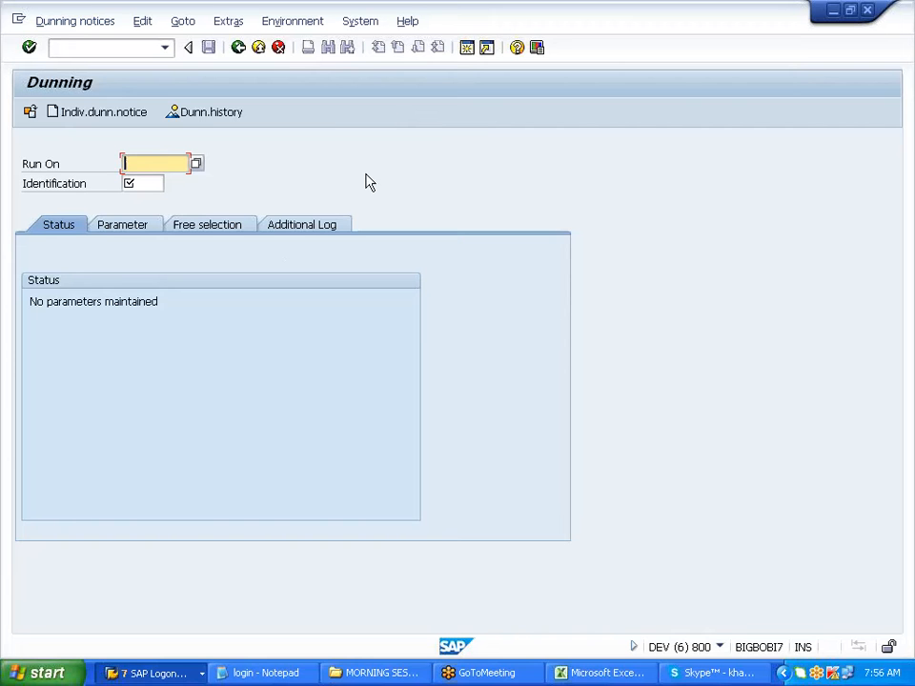
Set the dunning run date to 01.01.2014 with identification A400 and open the run's parameters.
text(01012014)
key(Tab)
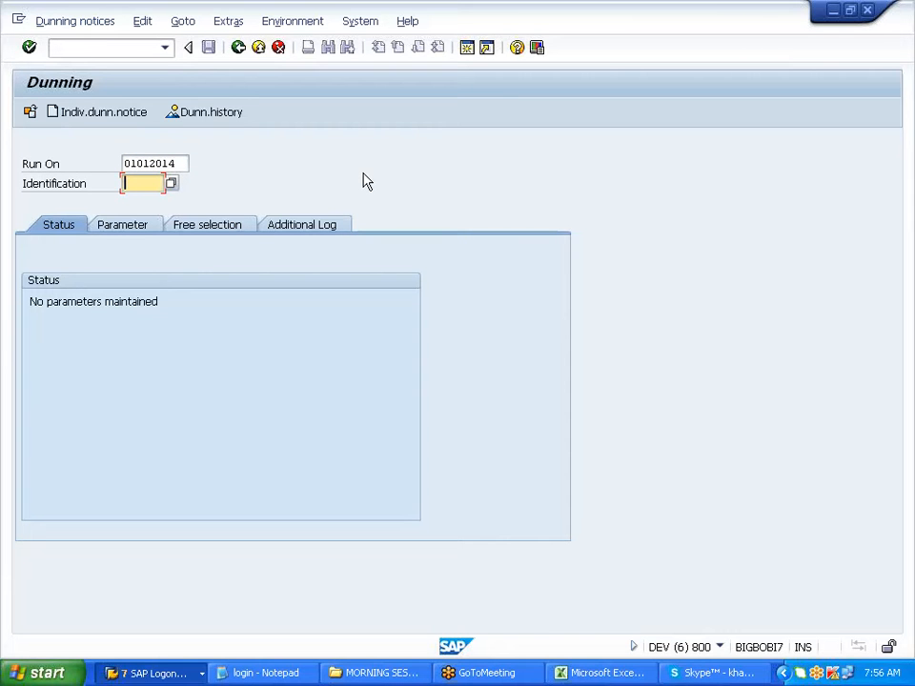
text(A400)
key(Return)
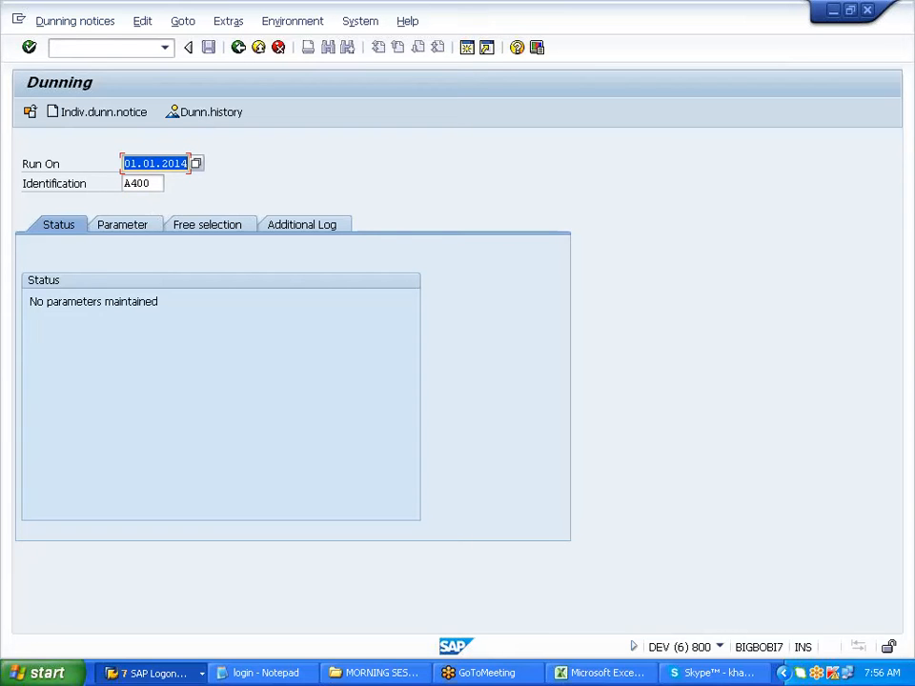
click(153, 184)
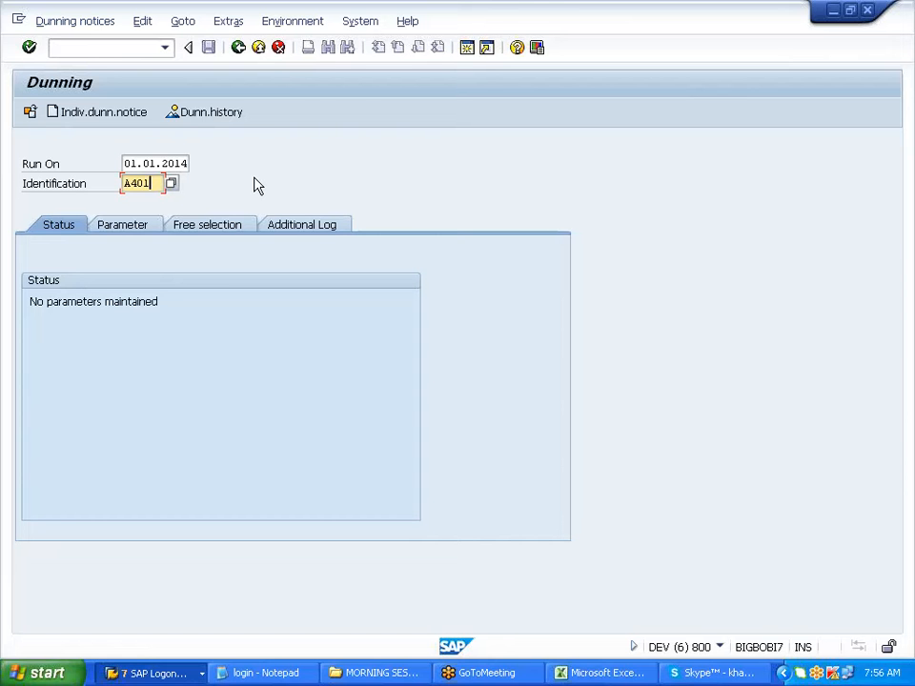
key(BackSpace)
text(0)
click(139, 231)
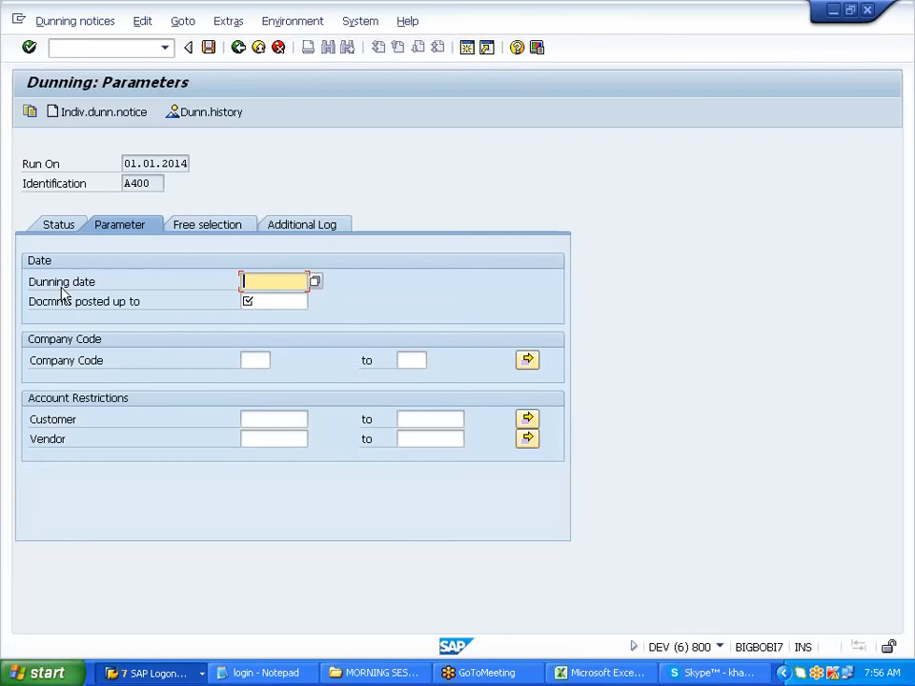
Set the dunning date to 01.01.2014 and the documents posted up to date to 31.01.2014.
drag(123, 164, 190, 164)
key(ctrl+c)
click(262, 282)
key(ctrl+v)
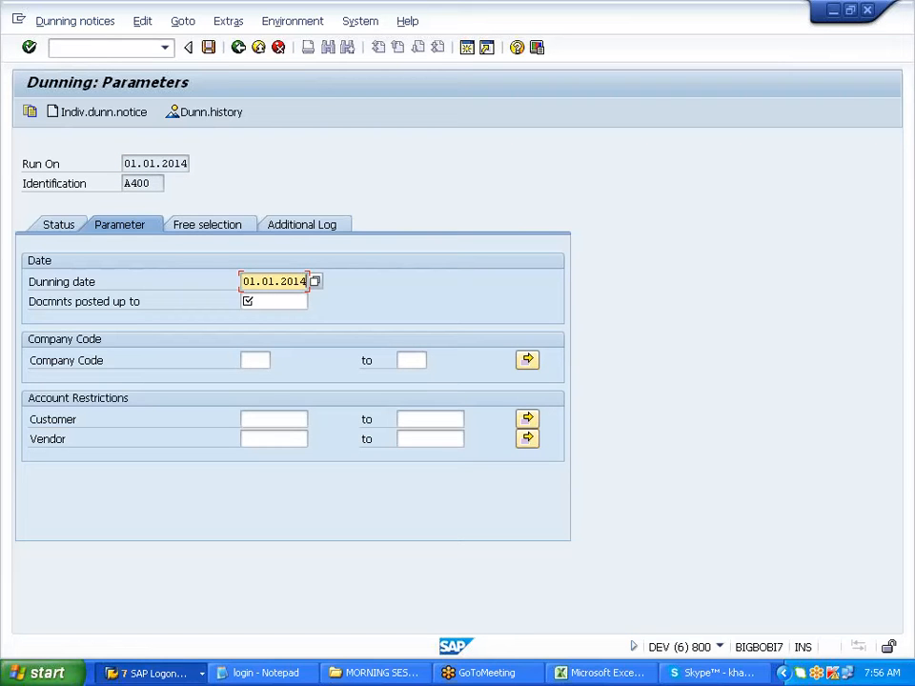
key(Tab)
text(310)
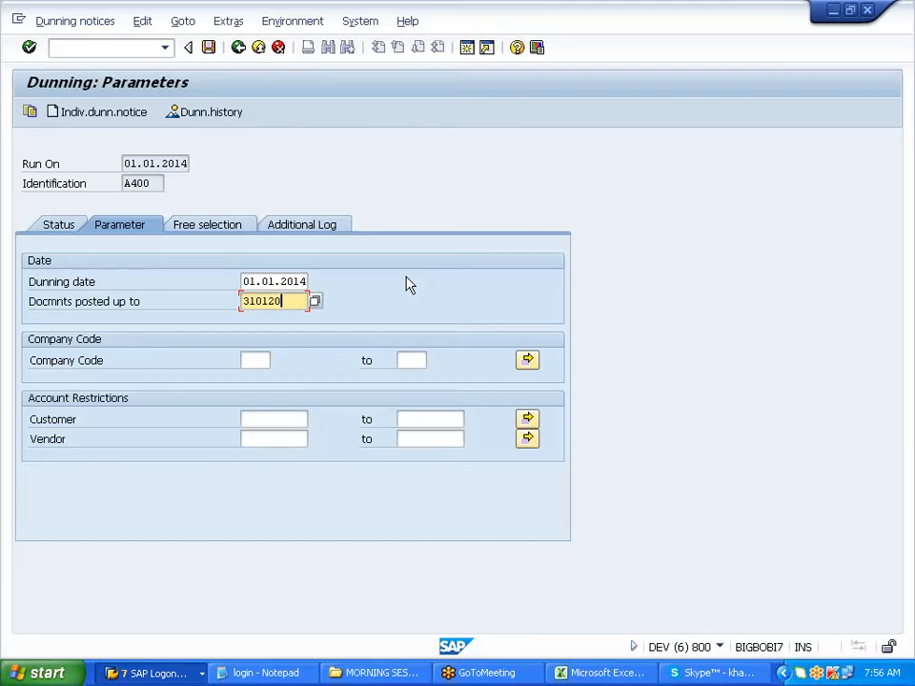
key(shift+Tab)
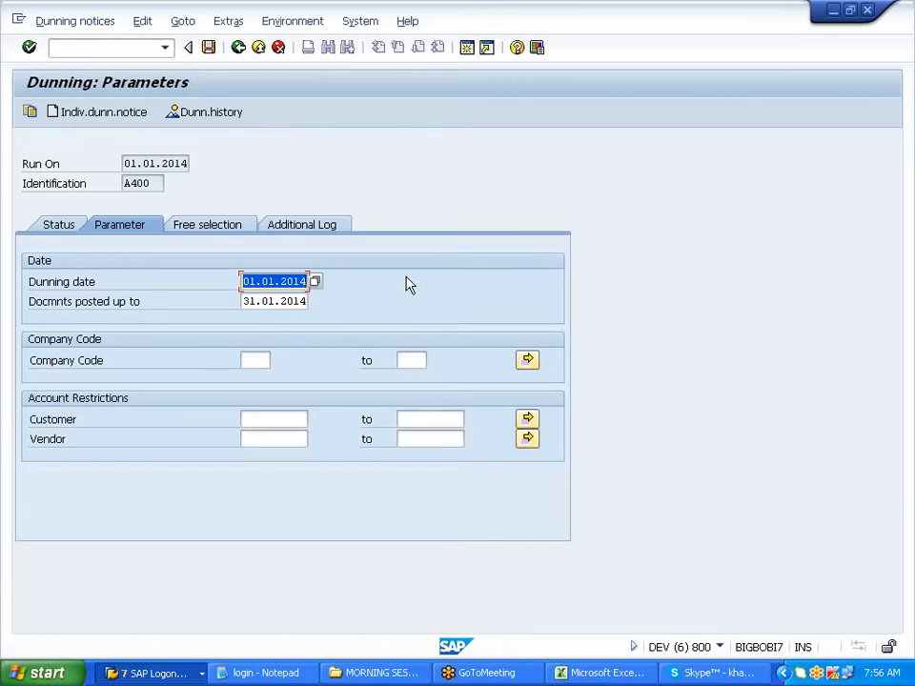
Restrict the dunning run to company code A400 and enter the customer's account number.
click(253, 361)
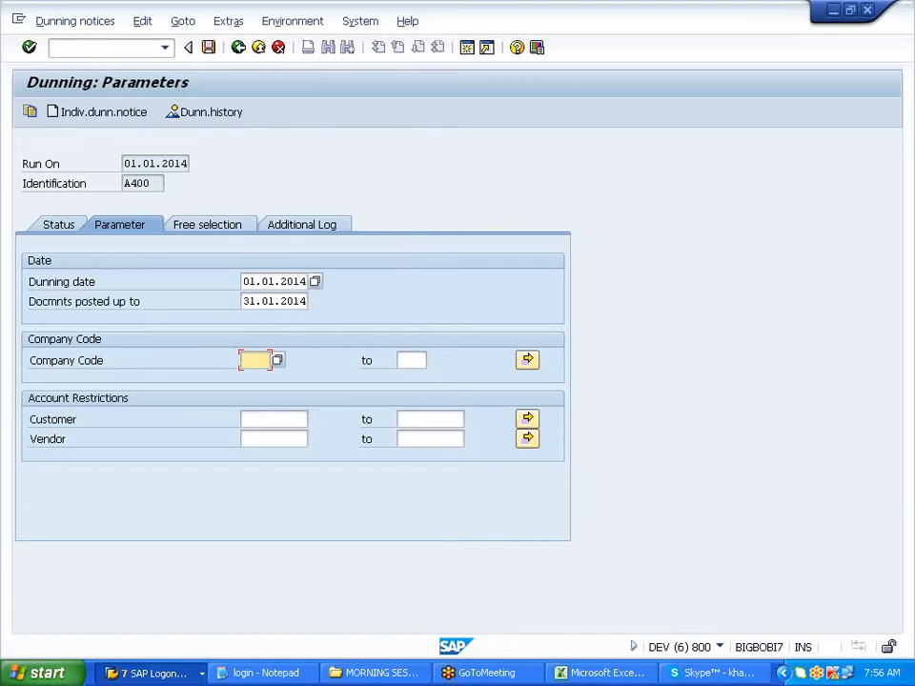
text(A400)
click(303, 421)
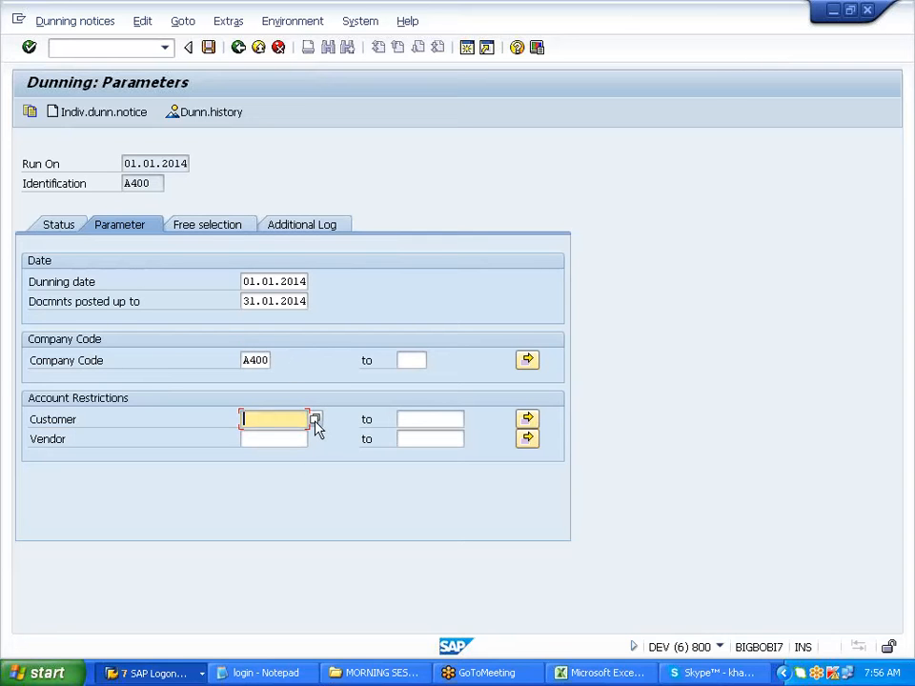
text(700060)
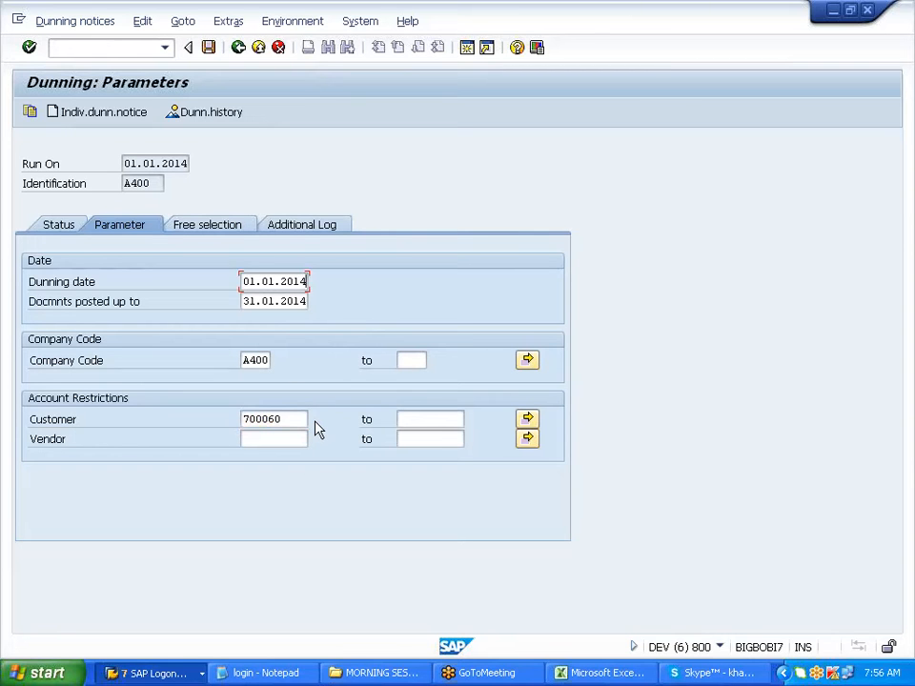
key(Return)
Add the same customer account to the additional log, save the run parameters and return to the run status.
click(297, 229)
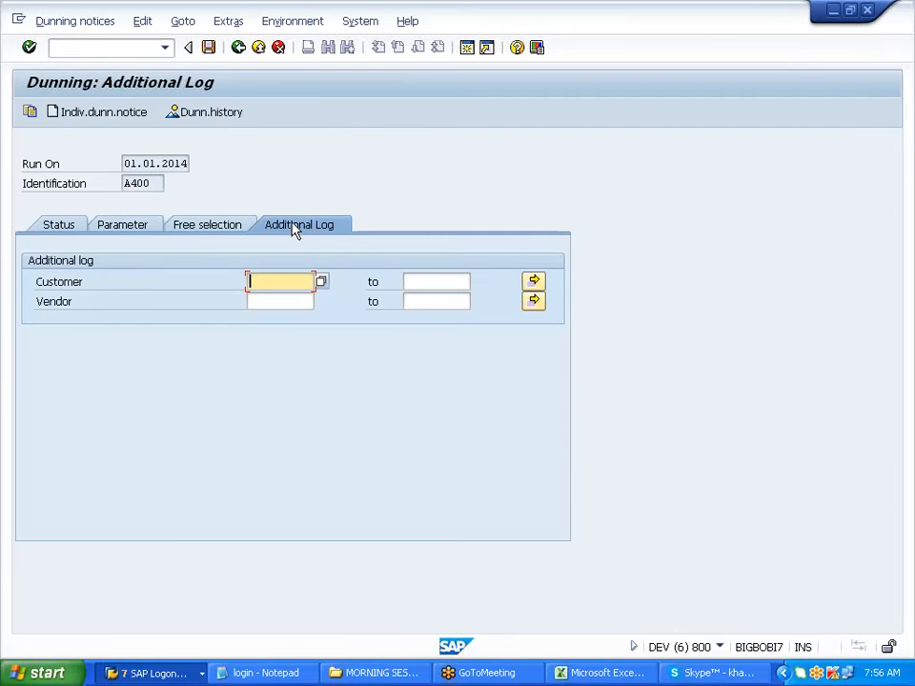
click(112, 229)
click(257, 419)
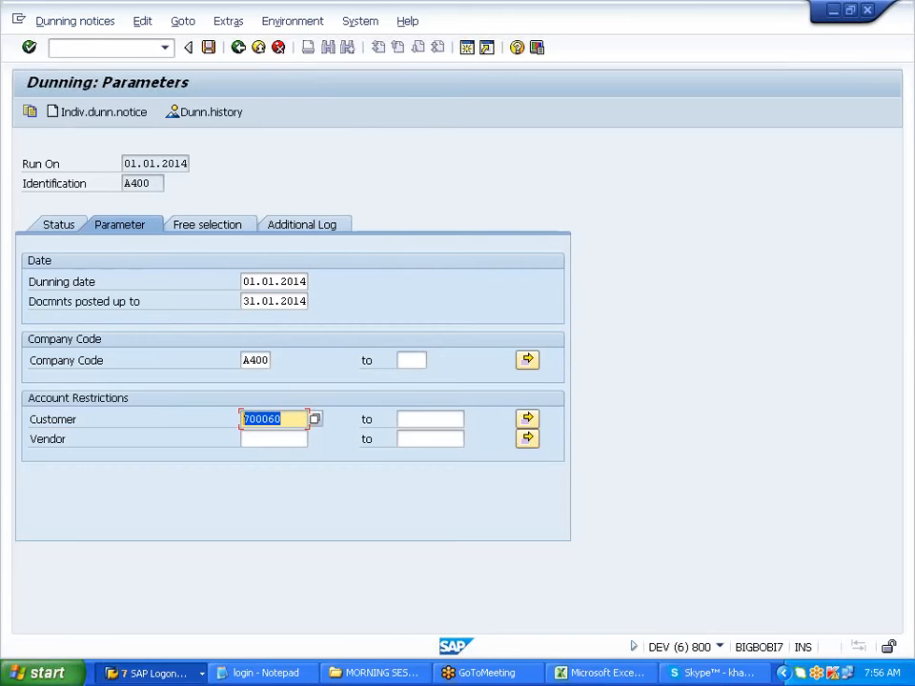
click(315, 229)
key(ctrl+v)
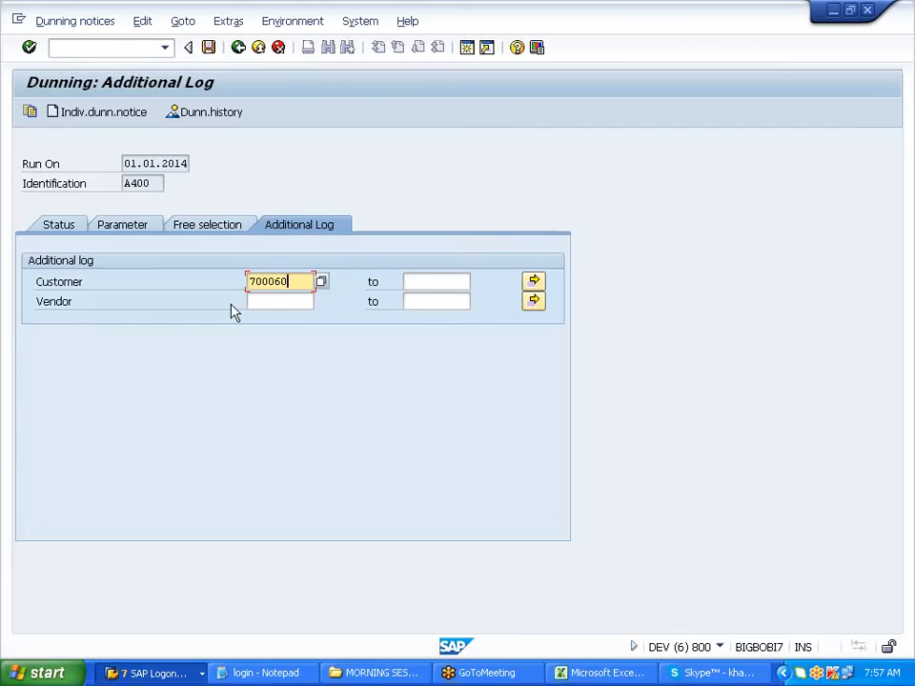
click(148, 233)
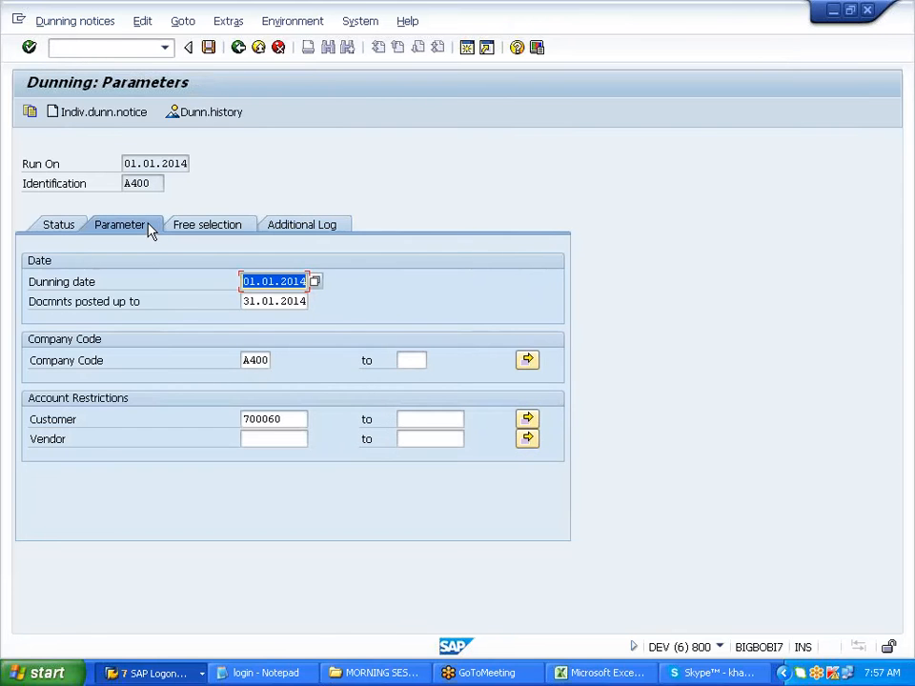
click(210, 48)
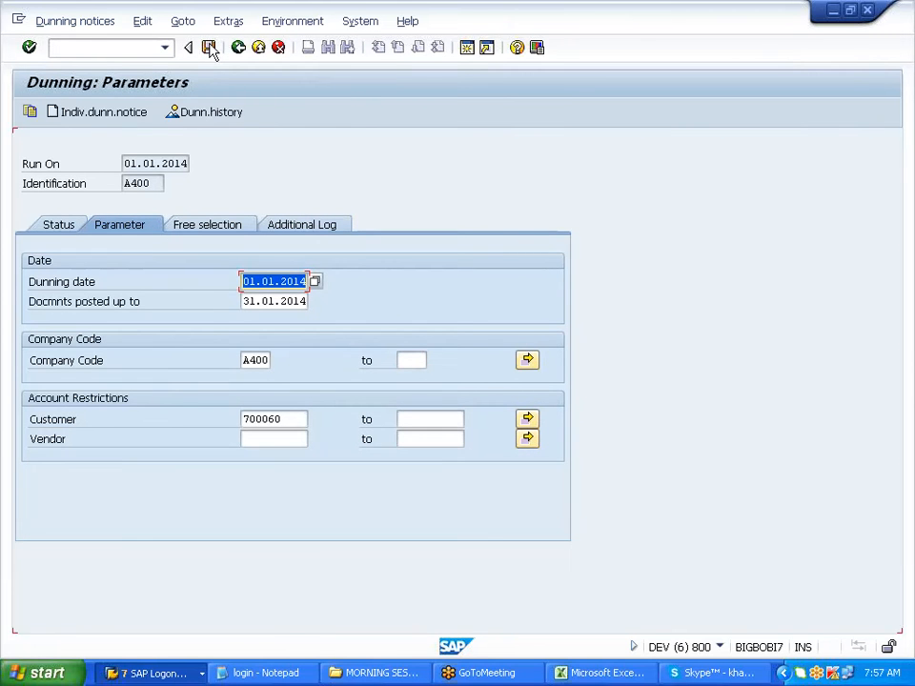
click(60, 234)
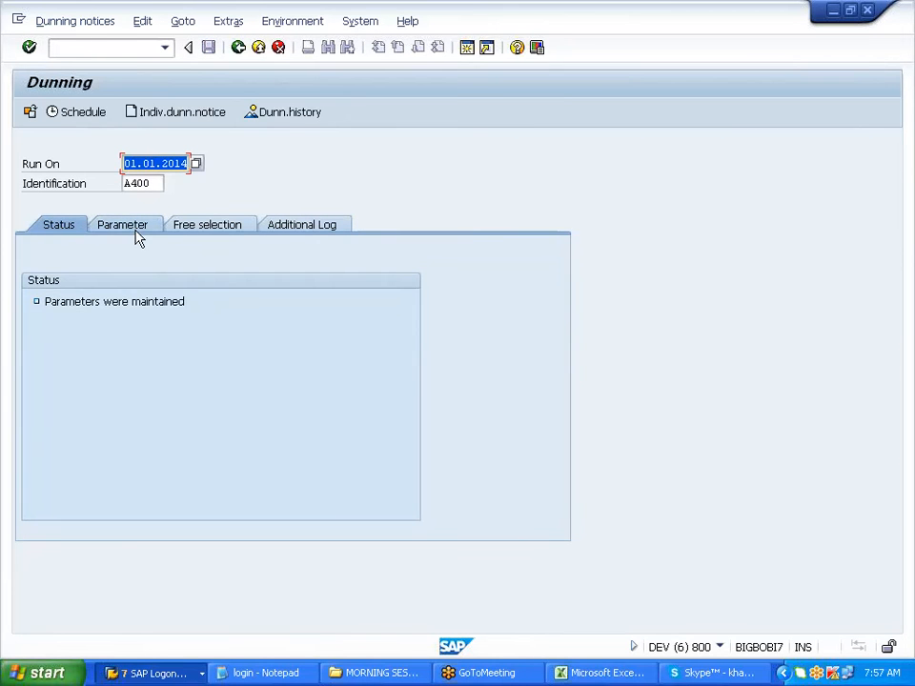
Schedule the dunning selection to start immediately without a printout and refresh the run status.
click(85, 118)
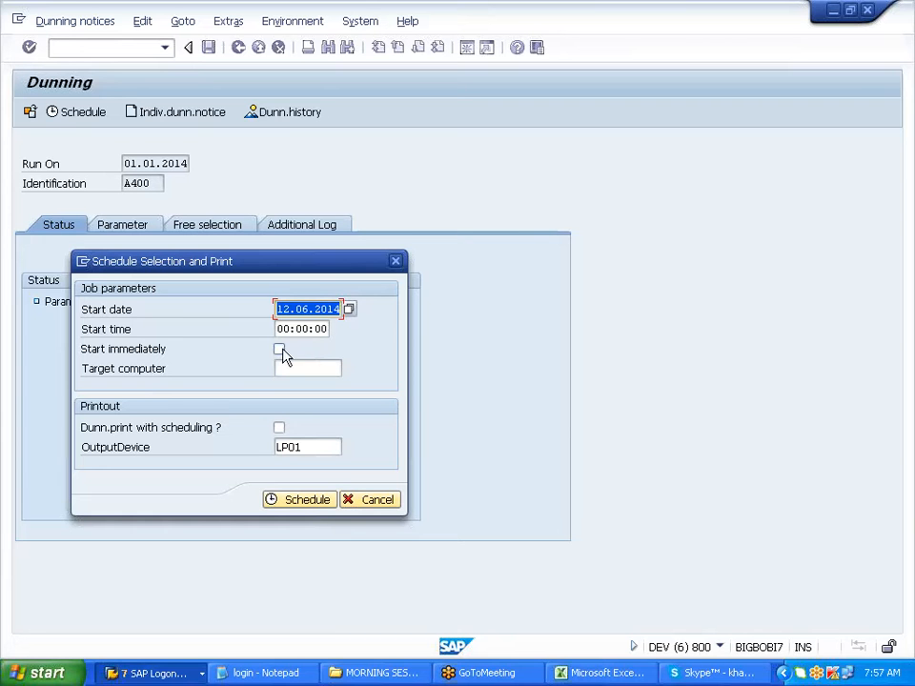
click(278, 350)
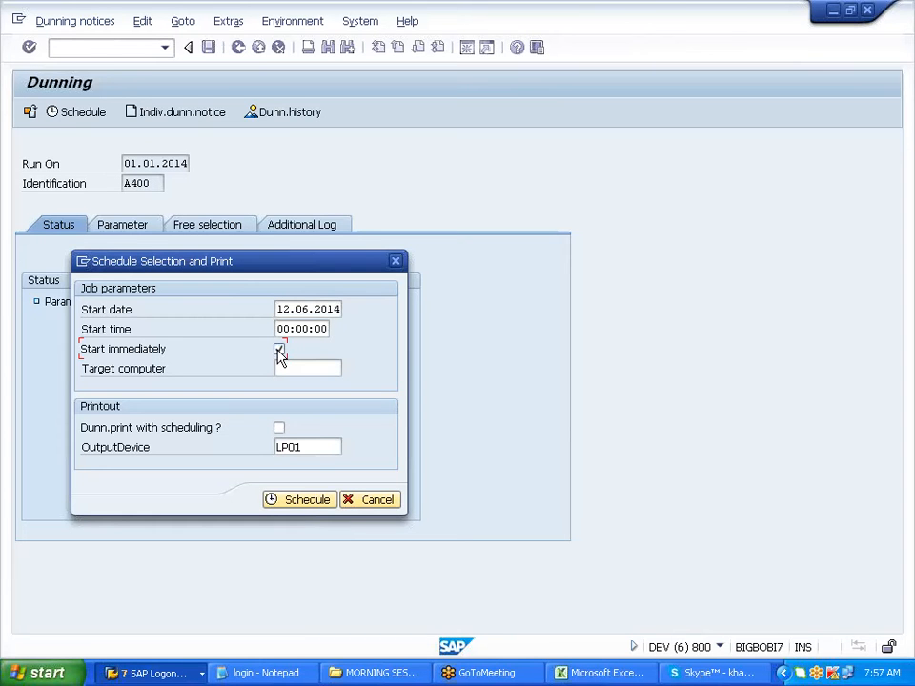
click(301, 501)
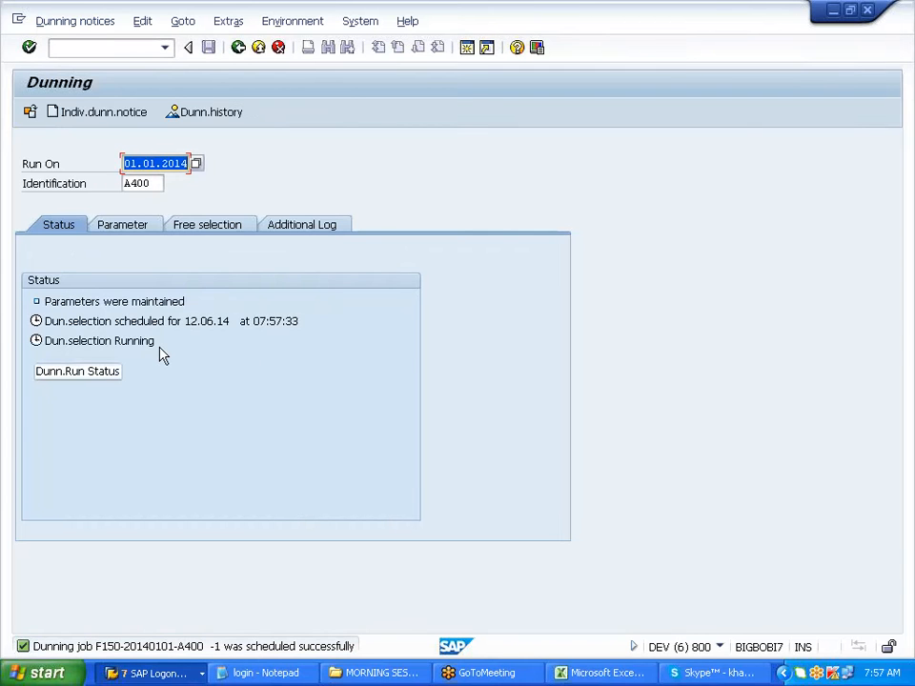
key(Return)
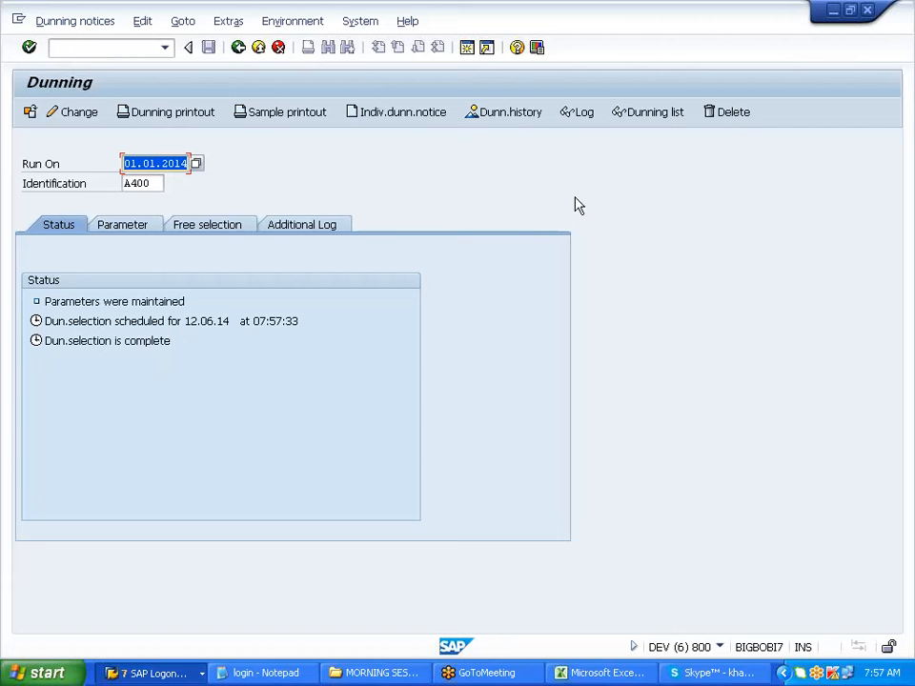
Examine the job log of the dunning run, copy its processing phase entries and return to the run.
click(579, 115)
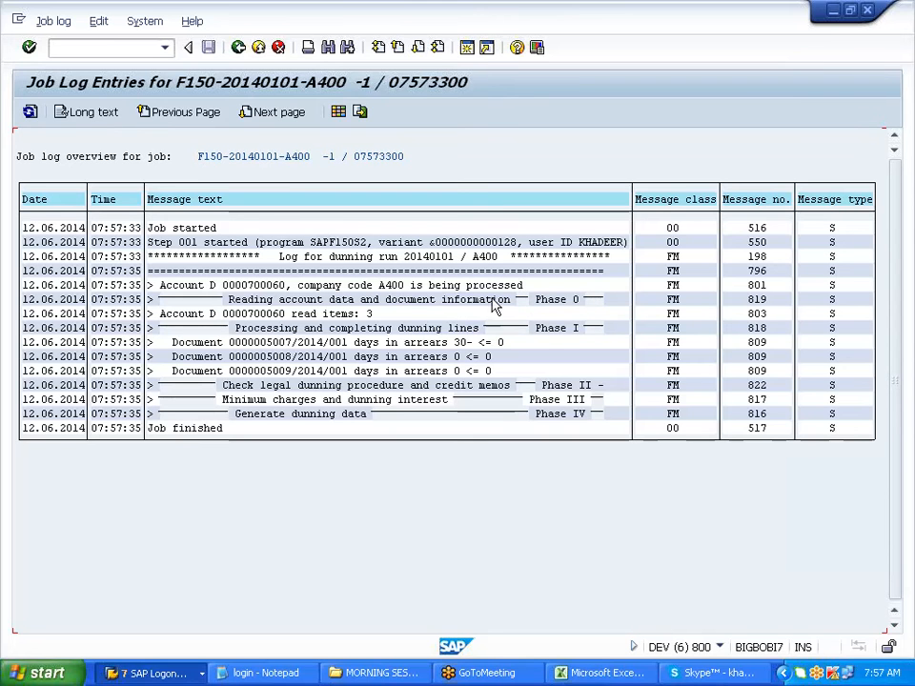
click(238, 301)
drag(238, 301, 557, 419)
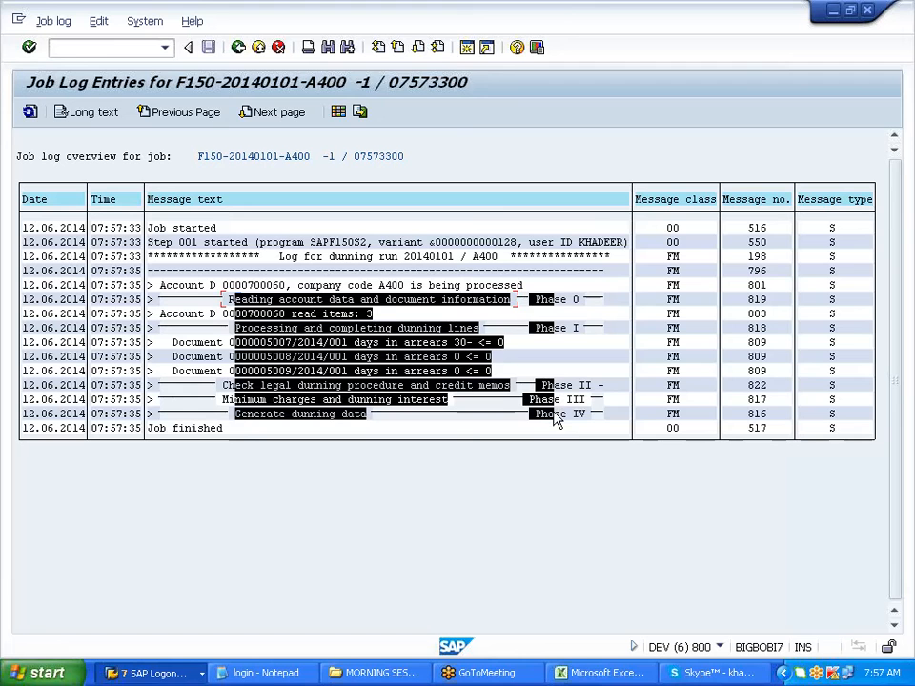
key(ctrl+c)
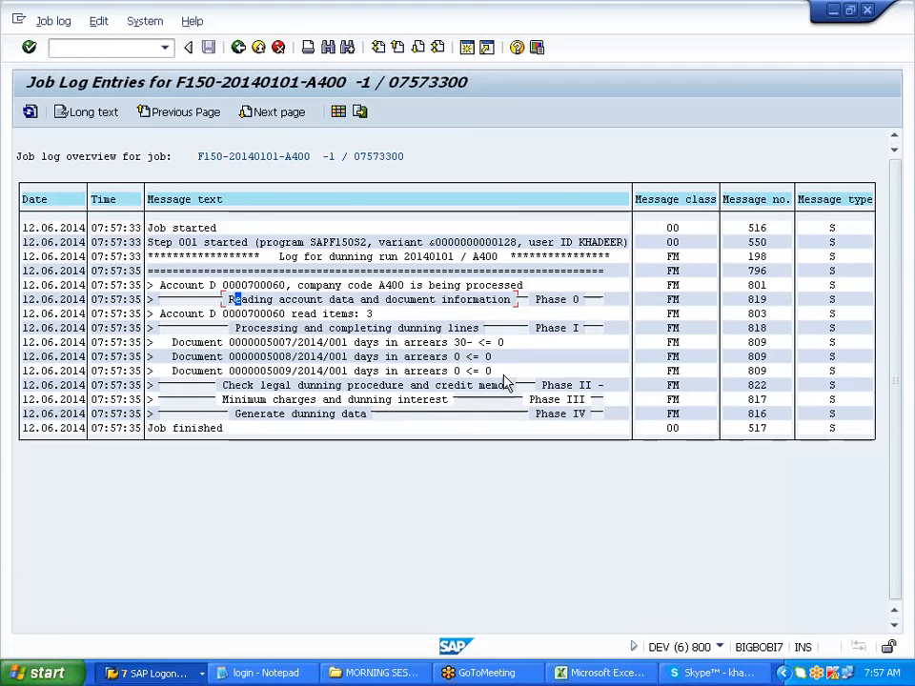
click(239, 48)
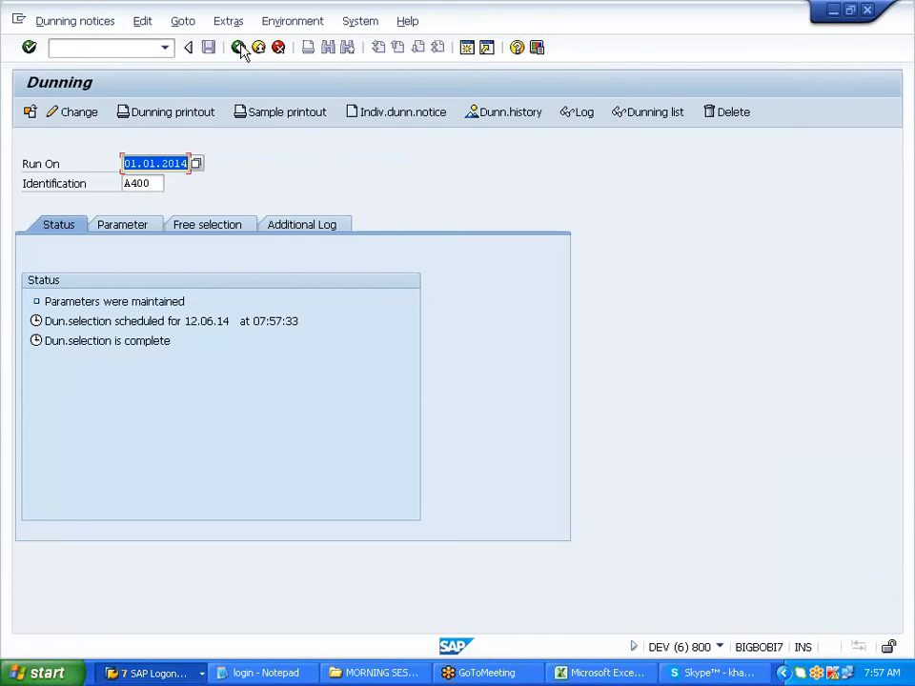
Display the run's dunning list without a variant, and look at the dunning history selection.
click(640, 116)
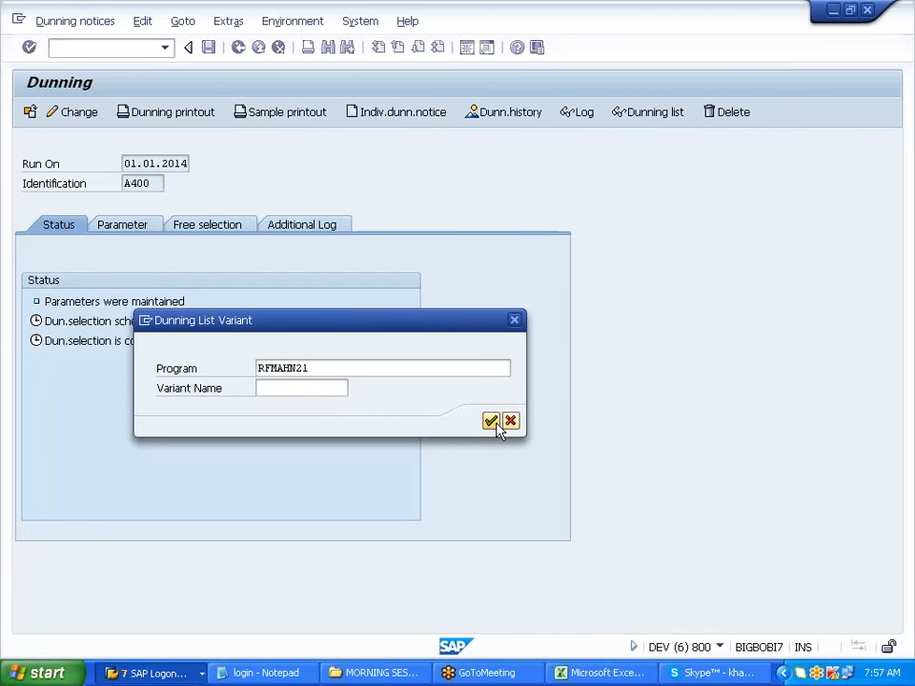
click(492, 424)
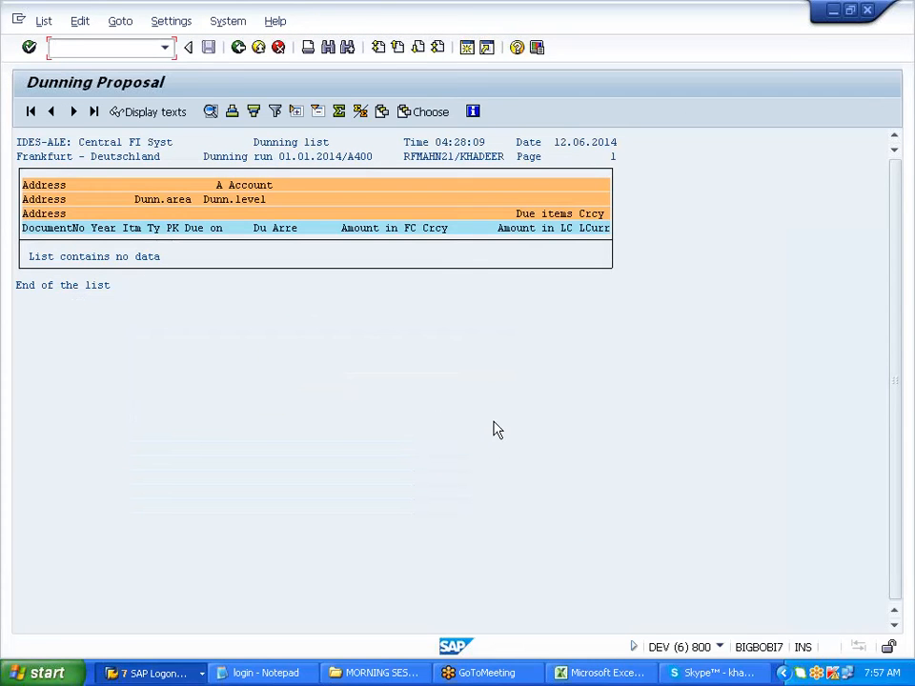
click(238, 48)
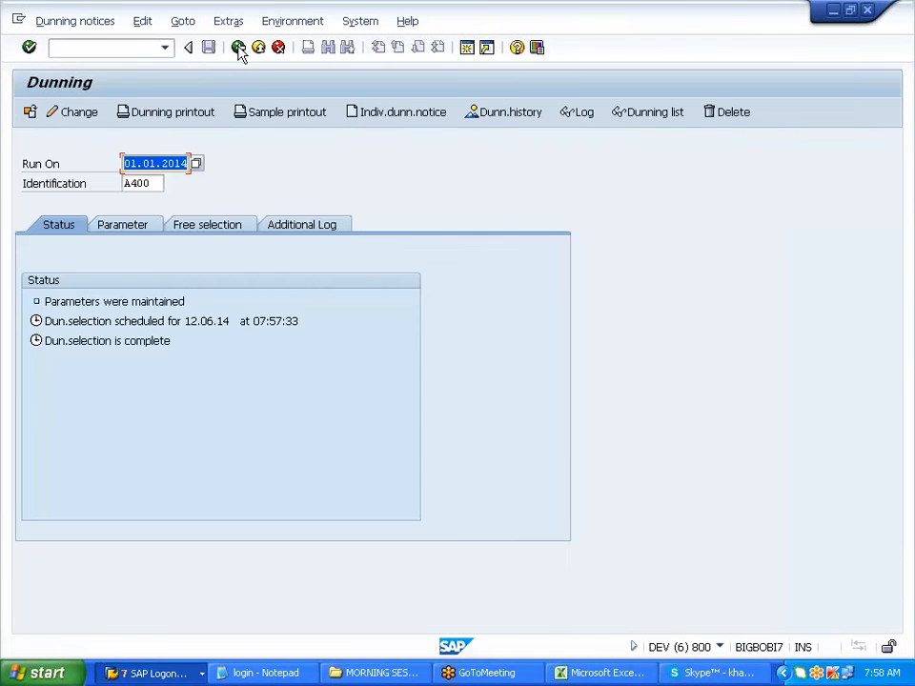
click(649, 112)
click(490, 420)
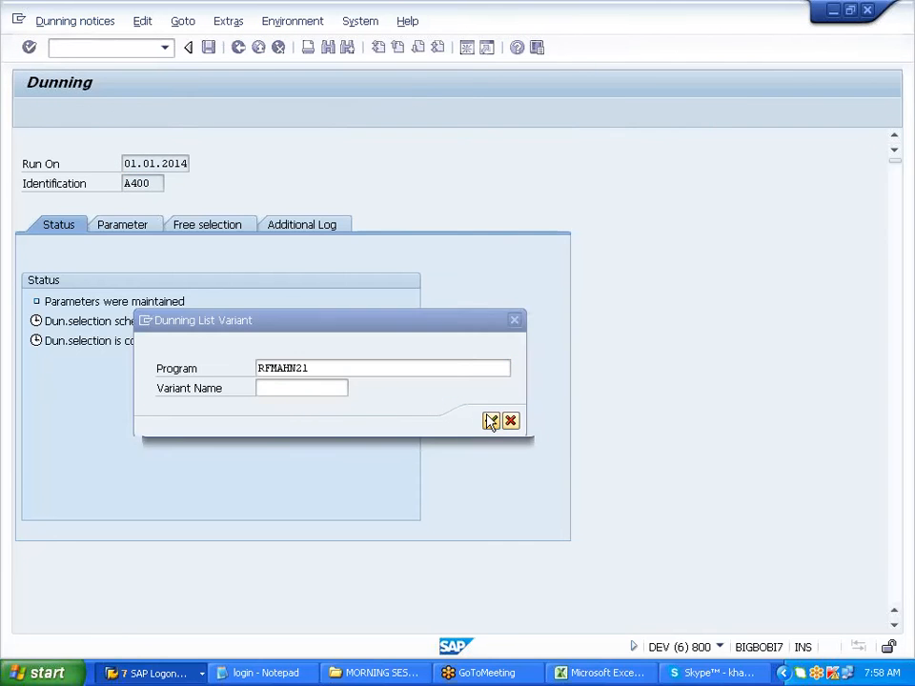
click(240, 49)
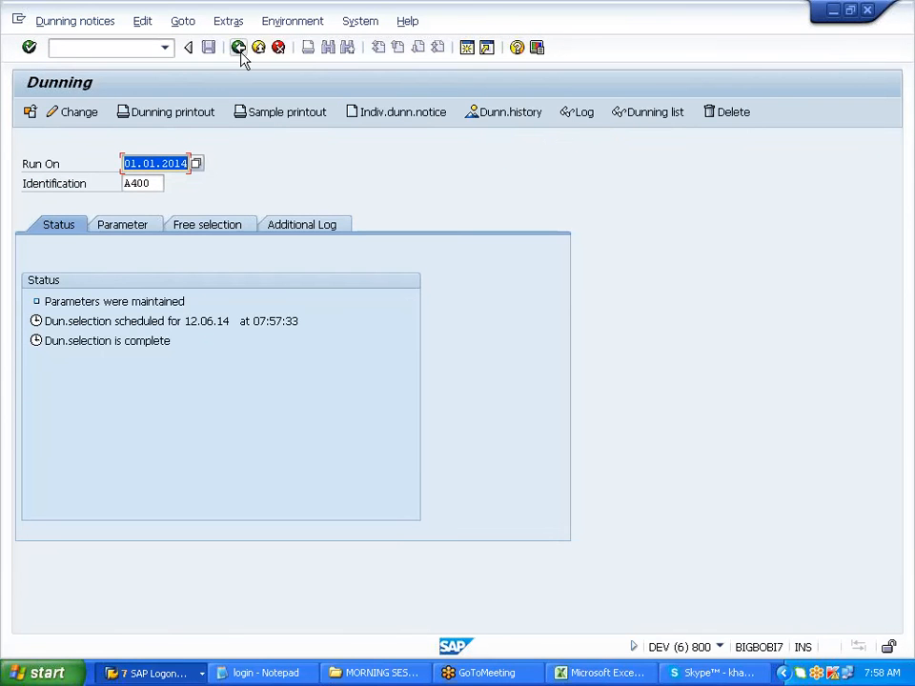
click(520, 112)
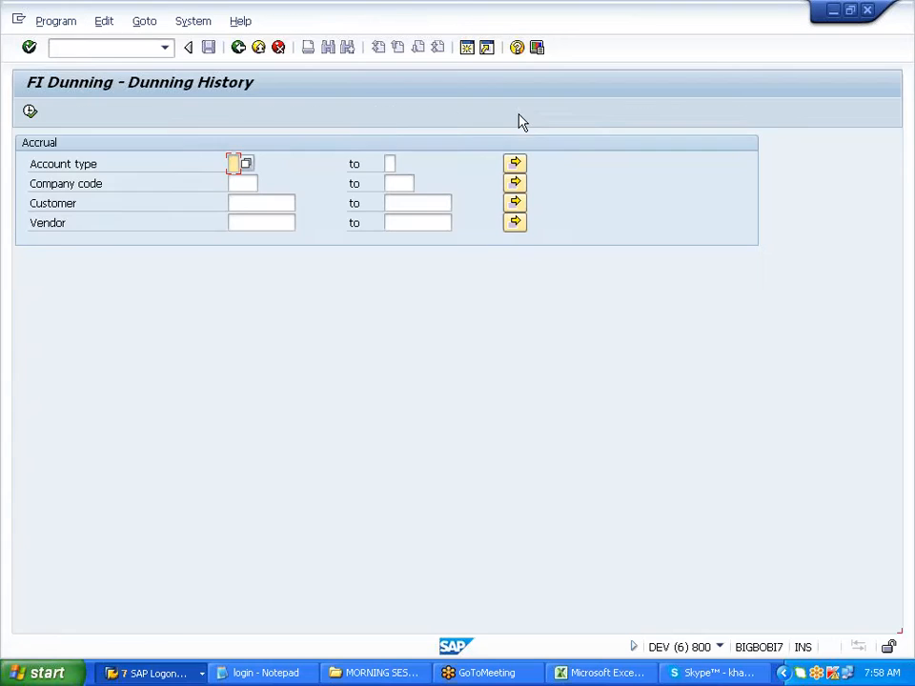
click(239, 50)
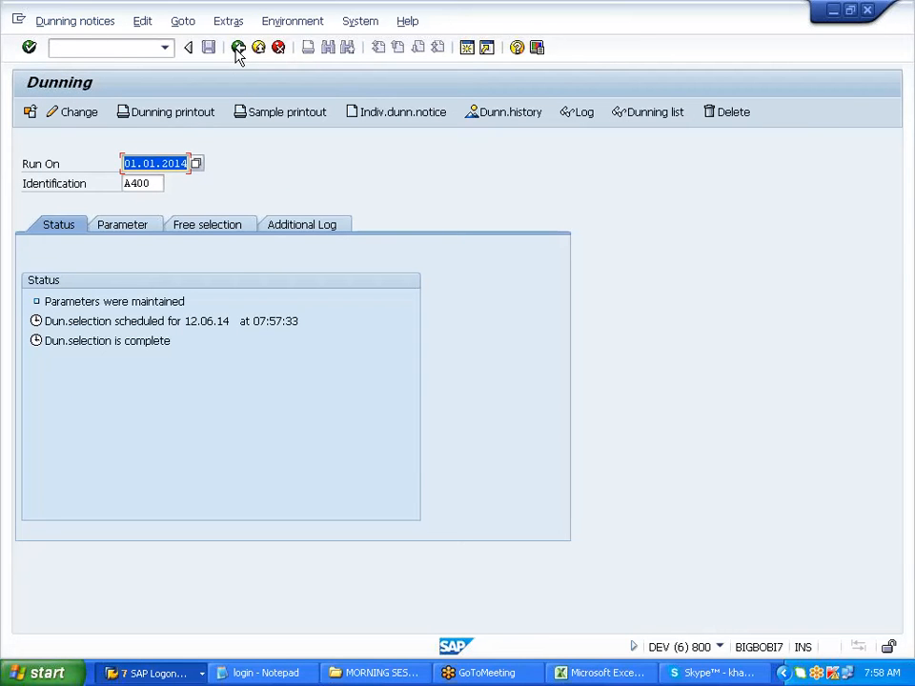
Delete the 01.01.2014 A400 dunning run and its parameters.
click(97, 27)
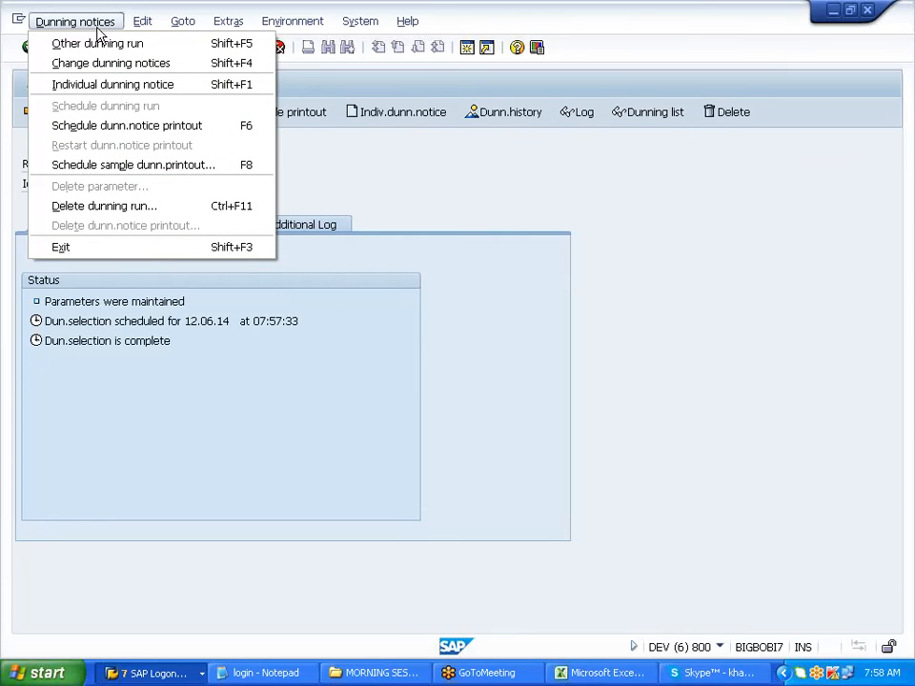
click(147, 205)
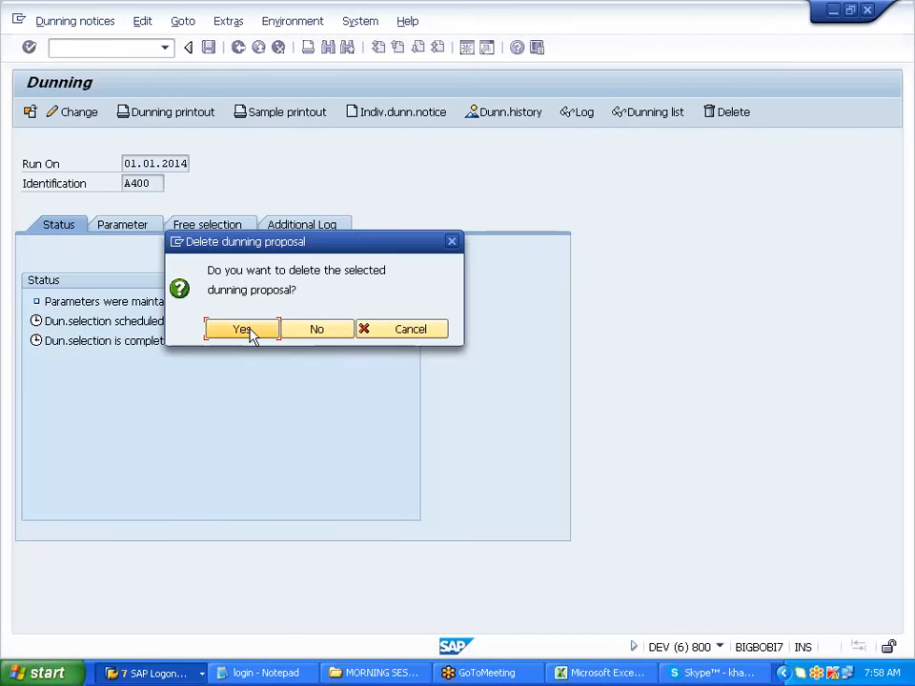
click(251, 331)
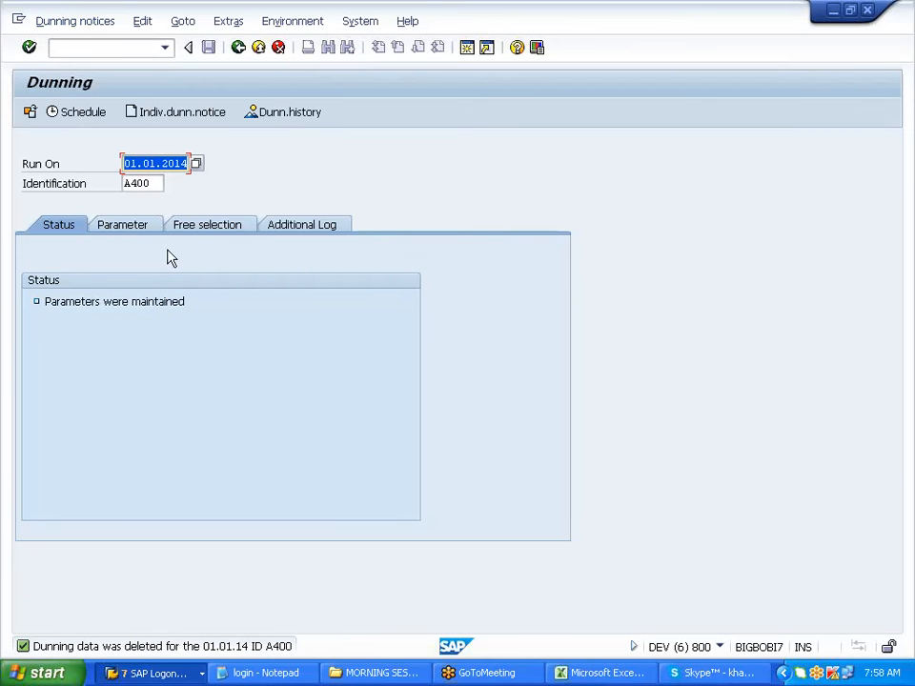
click(100, 25)
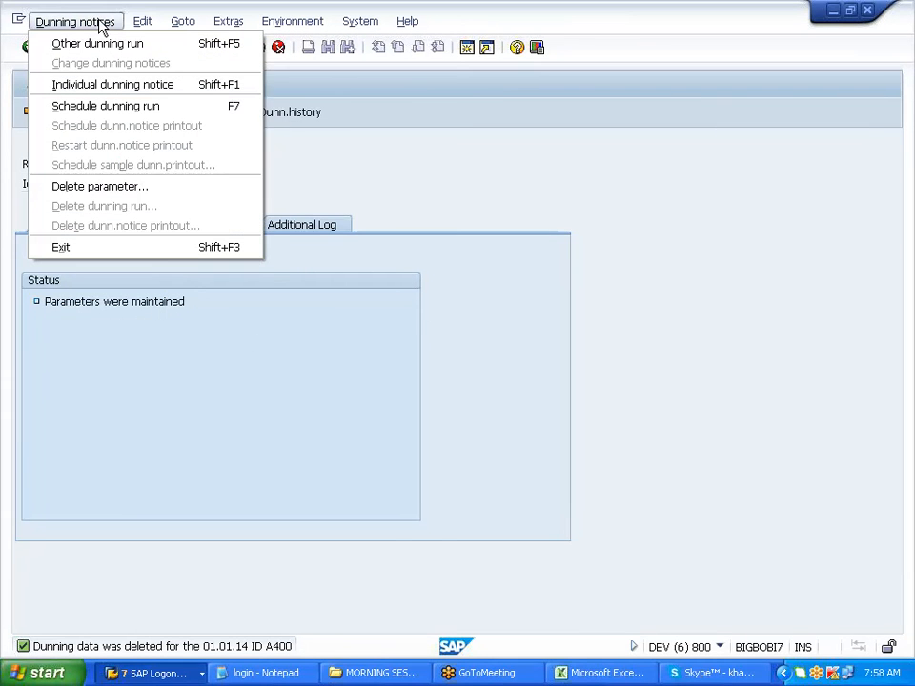
click(132, 190)
click(253, 333)
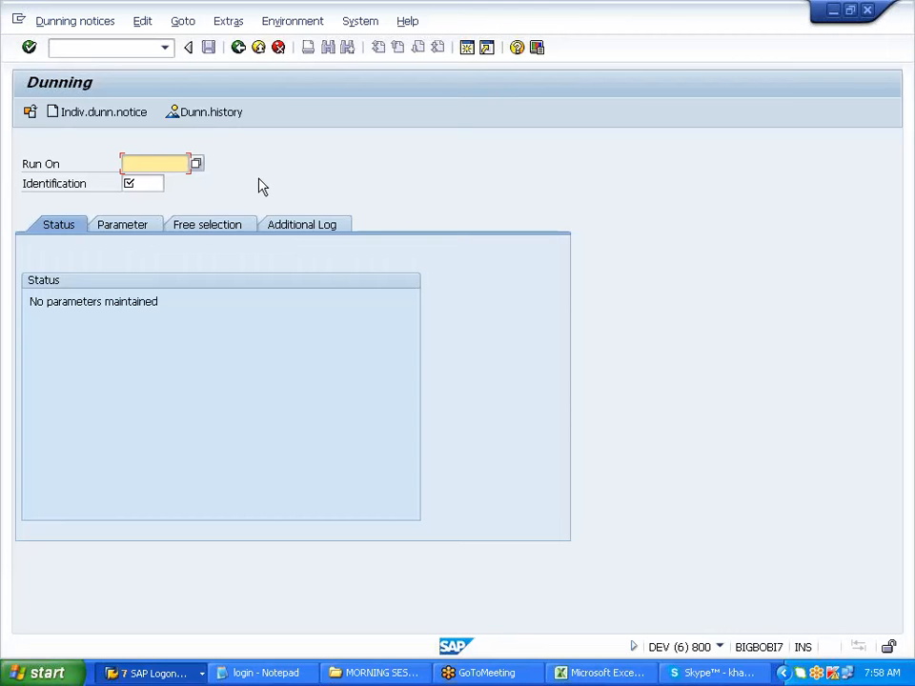
Start a new dunning run dated 15.01.2014 with identification A400 and open its parameters.
text(15012014)
key(Tab)
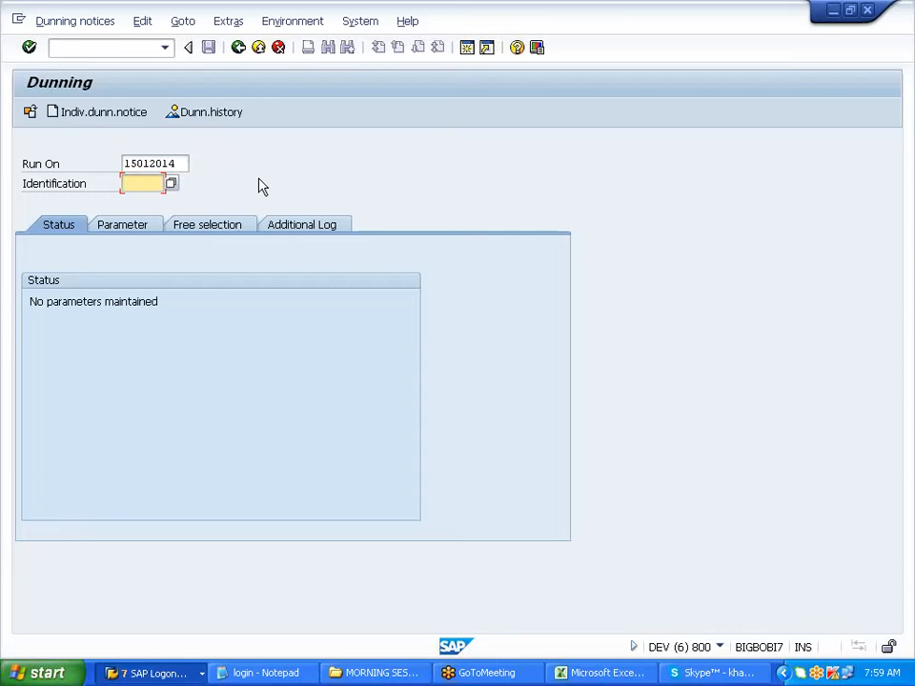
text(A400)
click(141, 235)
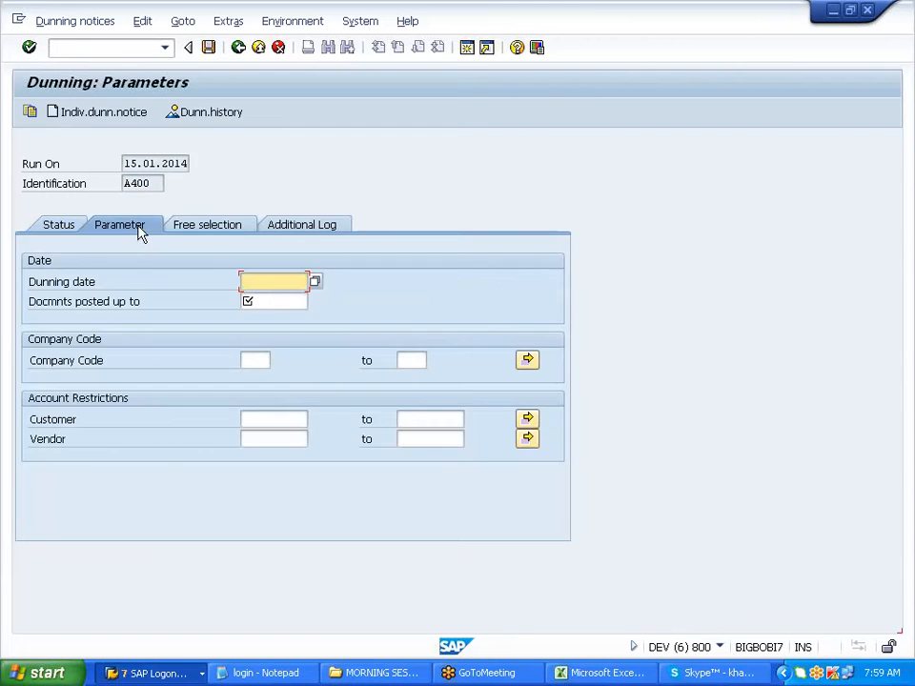
Set the run's dunning date to 01.01.2014 and the documents posted up to date to 15.01.2014.
click(267, 281)
click(282, 299)
click(276, 301)
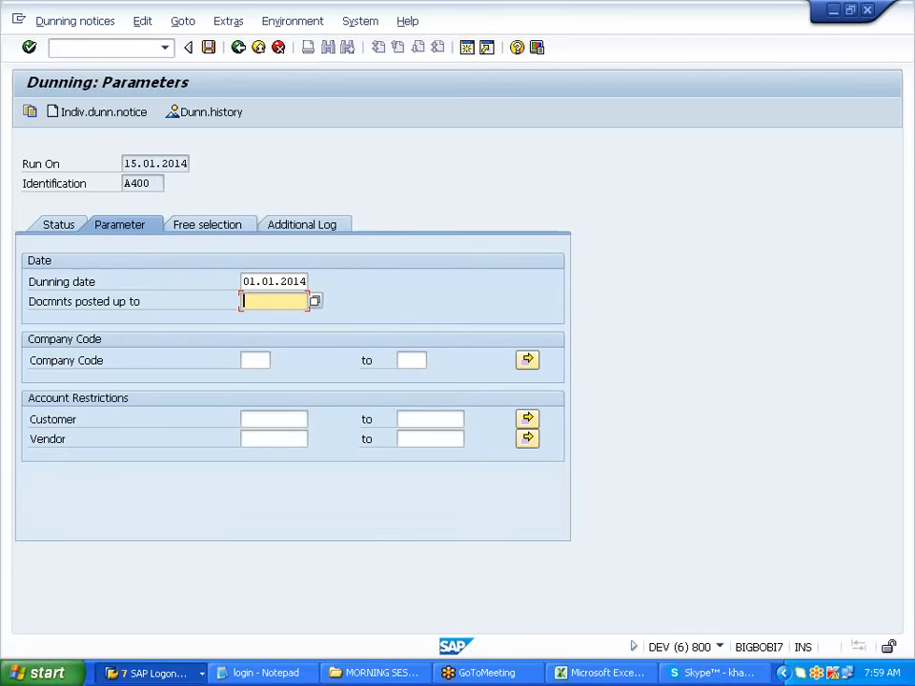
click(277, 319)
key(BackSpace)
key(BackSpace)
key(BackSpace)
key(BackSpace)
key(BackSpace)
key(BackSpace)
key(BackSpace)
key(BackSpace)
text(15012014)
key(Return)
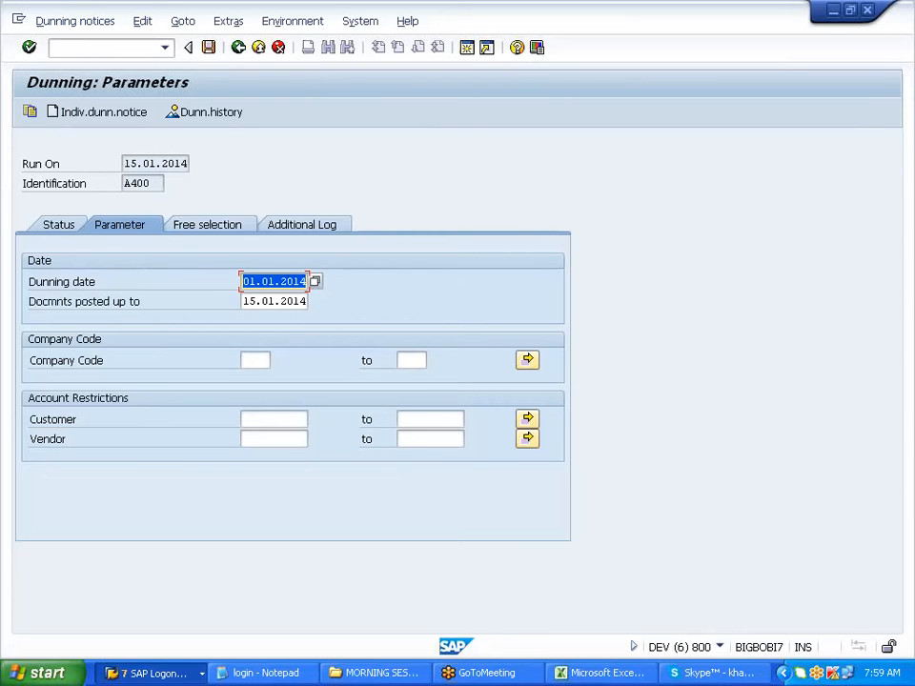
Limit the 15.01.2014 run to company code A400 and the customer's account number.
click(253, 359)
click(256, 377)
click(268, 419)
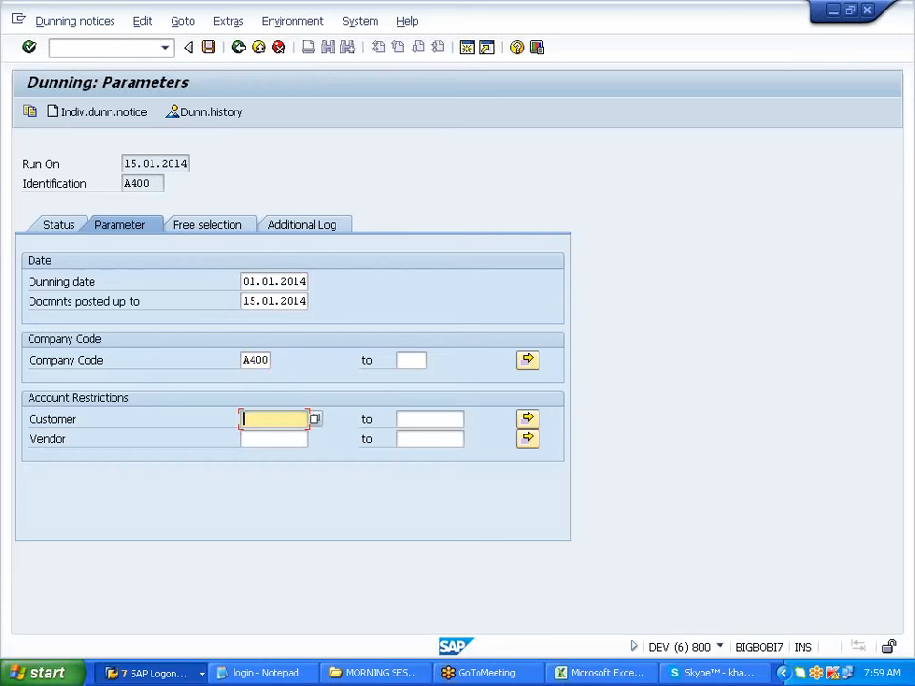
click(261, 436)
Enter the customer's account number in the additional log of the 15.01.2014 run and save its parameters.
click(296, 228)
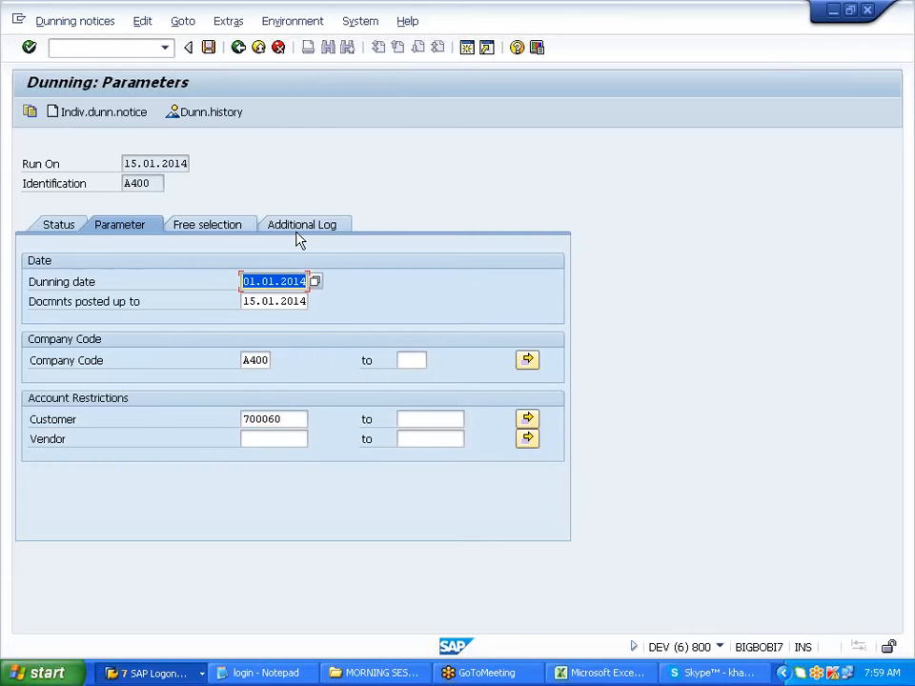
click(281, 281)
click(291, 299)
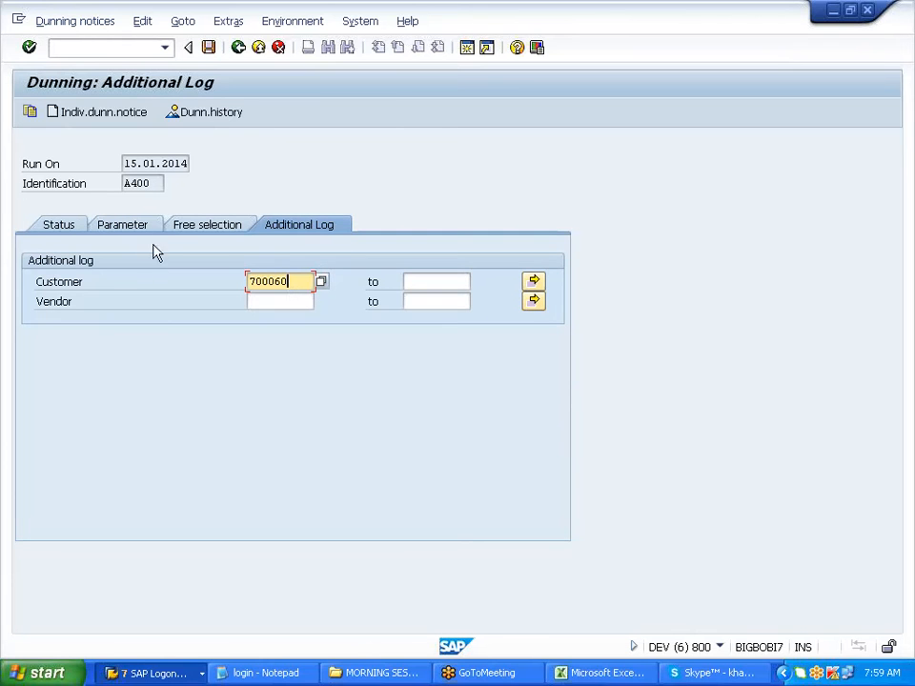
click(133, 221)
click(71, 229)
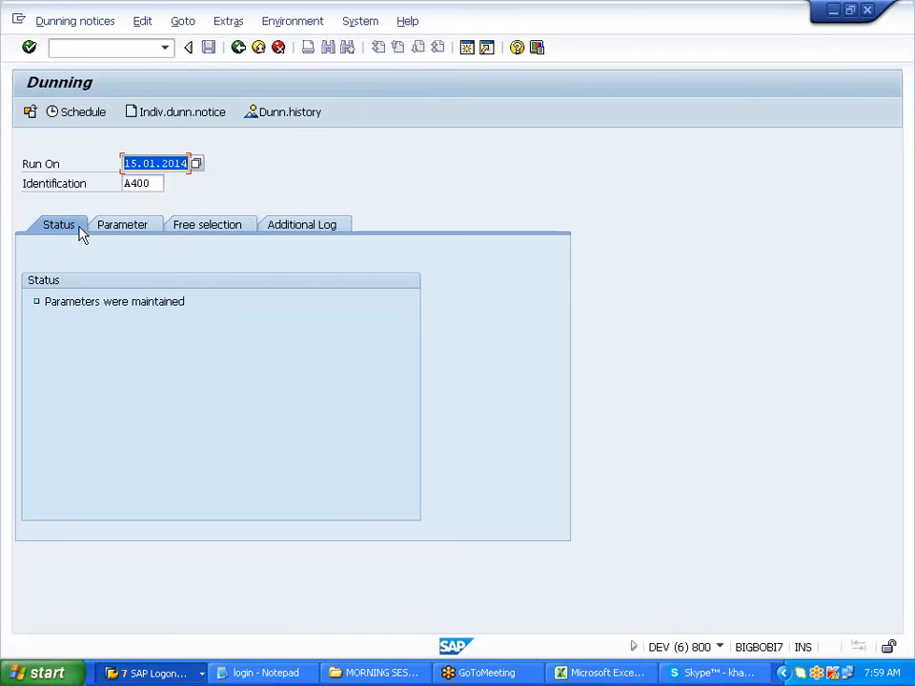
Schedule the dunning selection of the 15.01.2014 run to start immediately on output device LP01 and refresh the status.
click(93, 119)
click(280, 348)
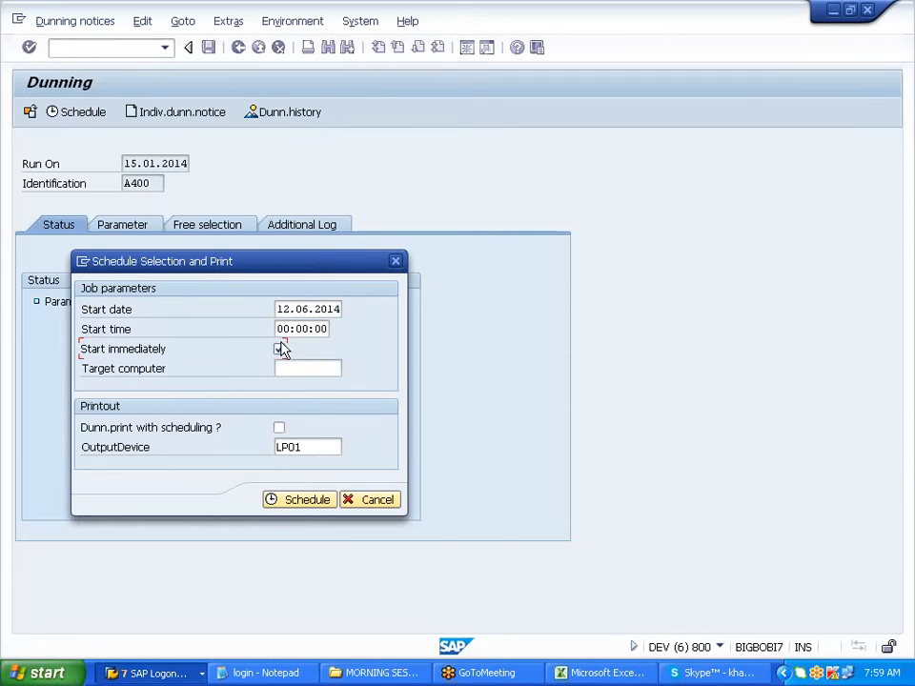
click(282, 505)
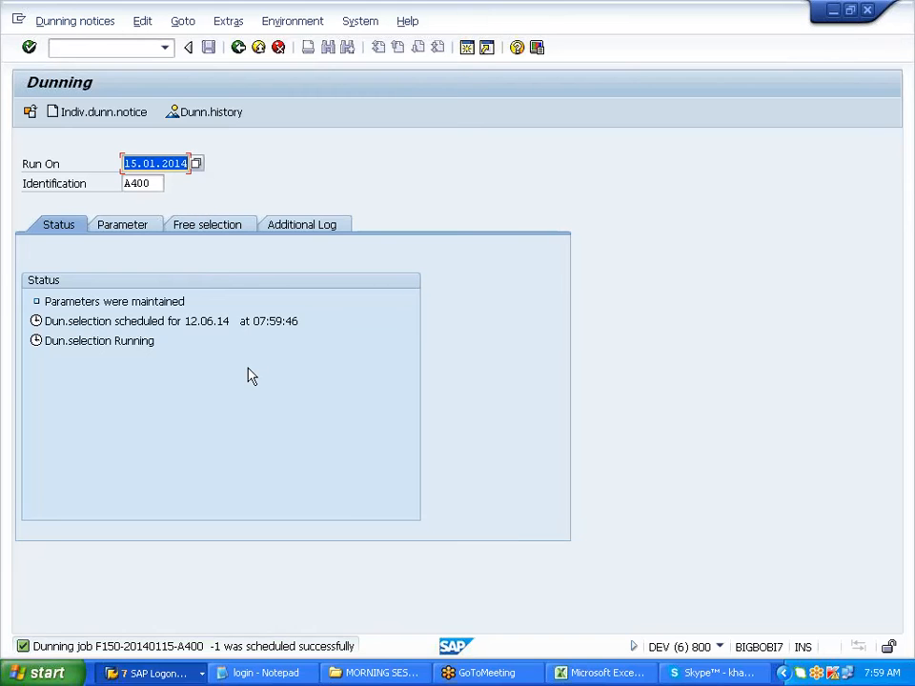
key(Return)
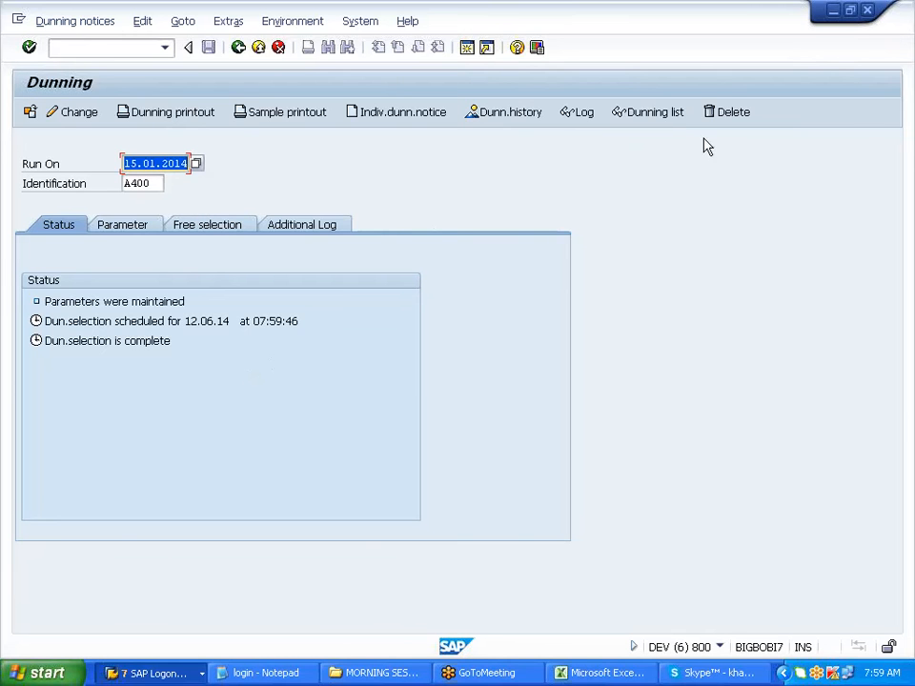
Display the dunning list of the 15.01.2014 run without a variant, check its contents and return to the run.
click(661, 112)
click(492, 421)
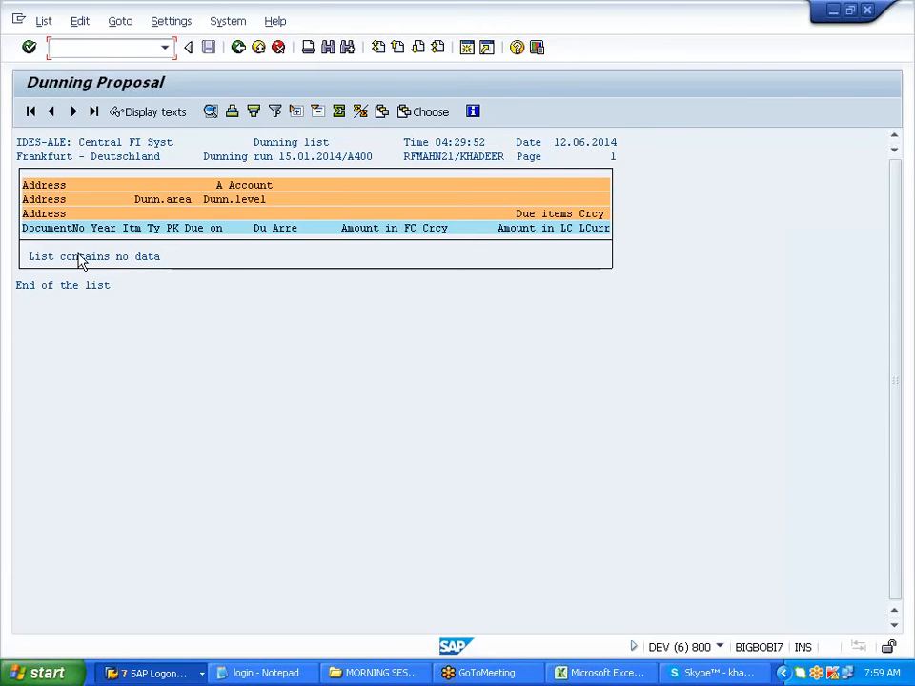
drag(76, 257, 210, 261)
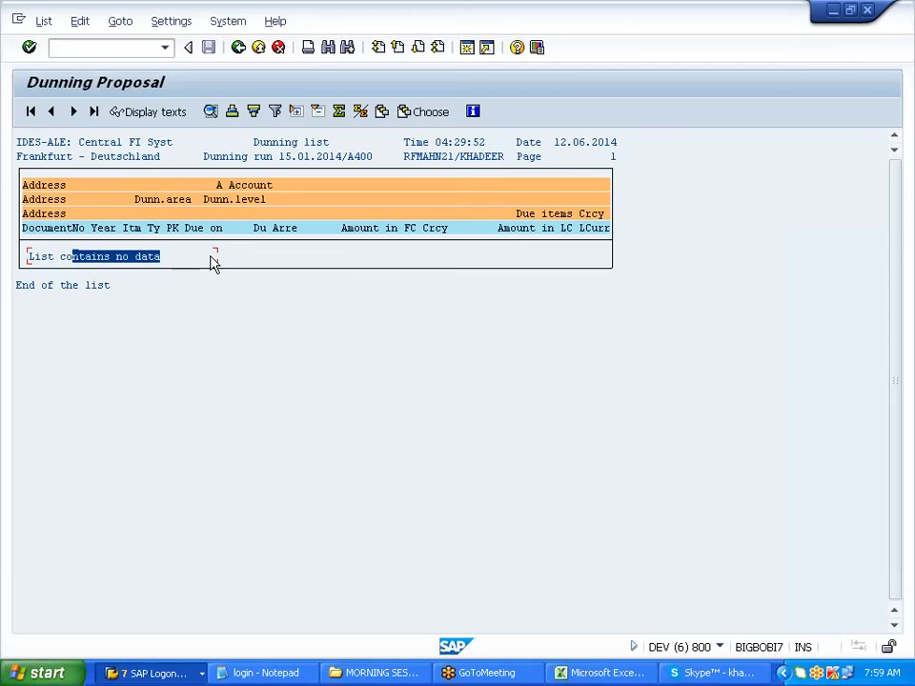
click(213, 261)
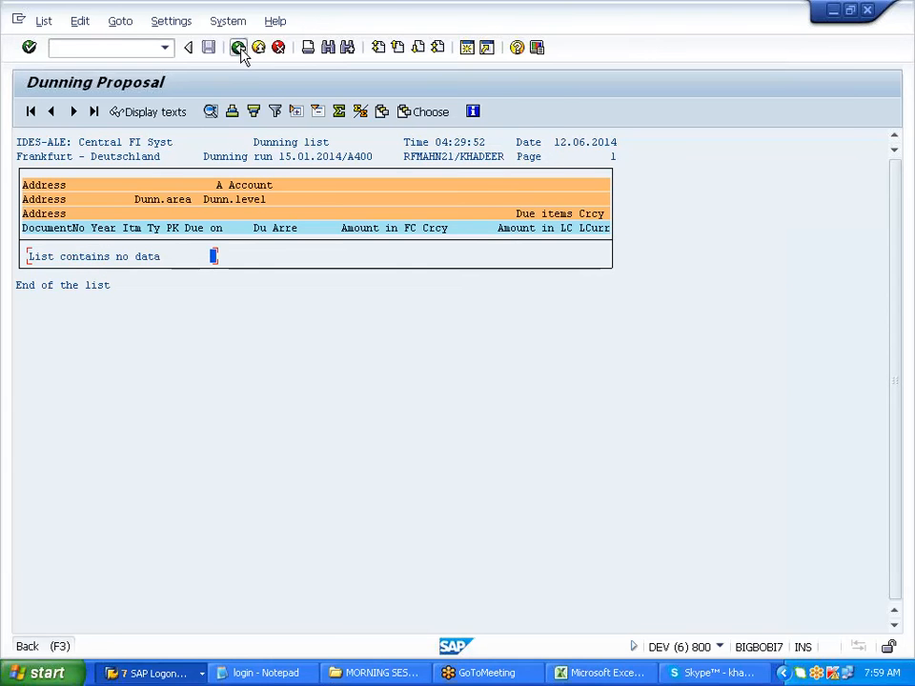
click(238, 48)
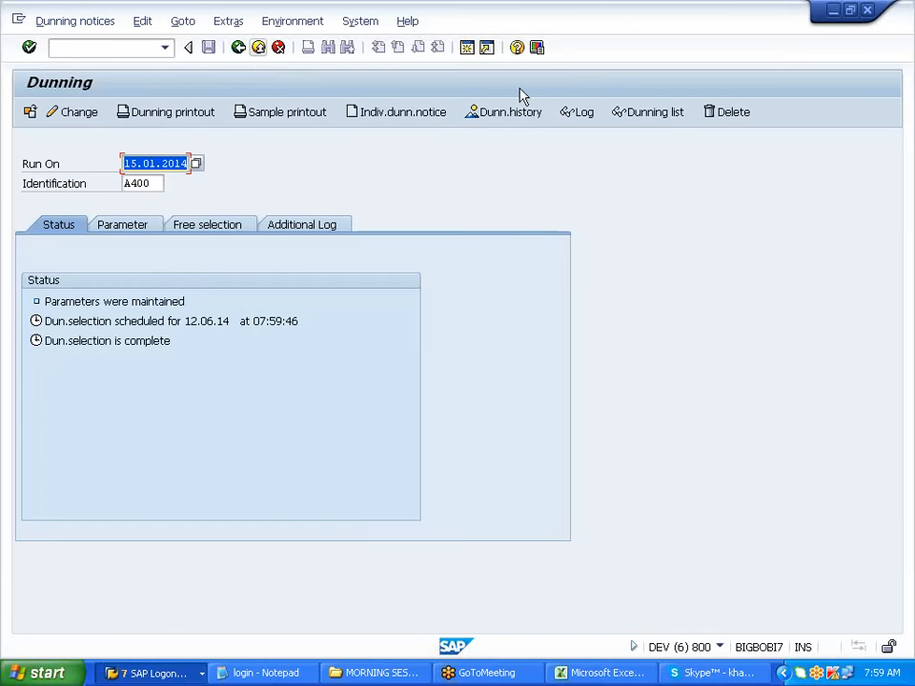
Examine the days in arrears of the customer's documents in the 15.01.2014 run's job log and return to the run.
click(580, 113)
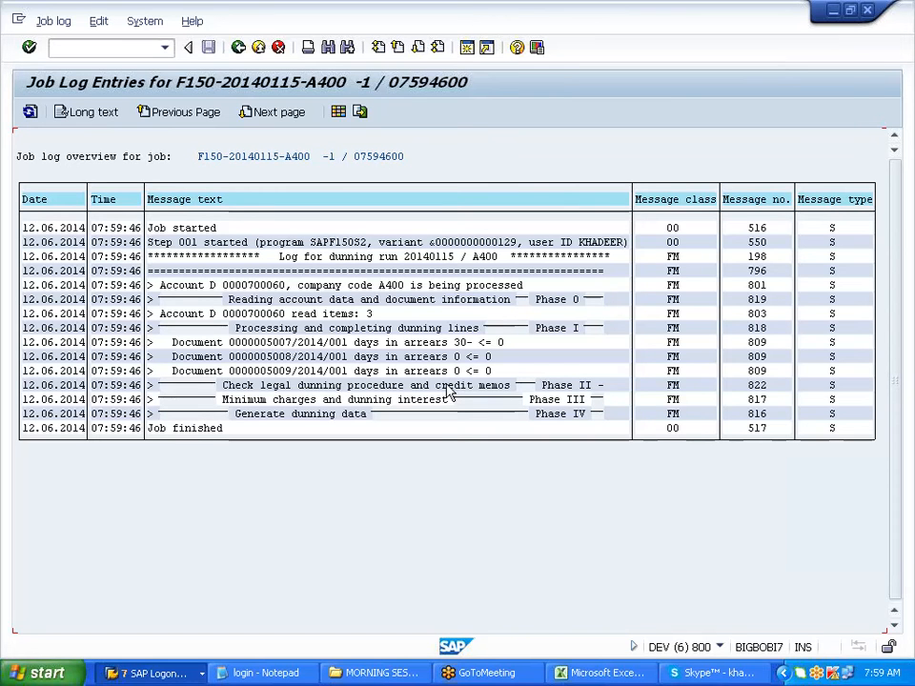
drag(173, 343, 515, 373)
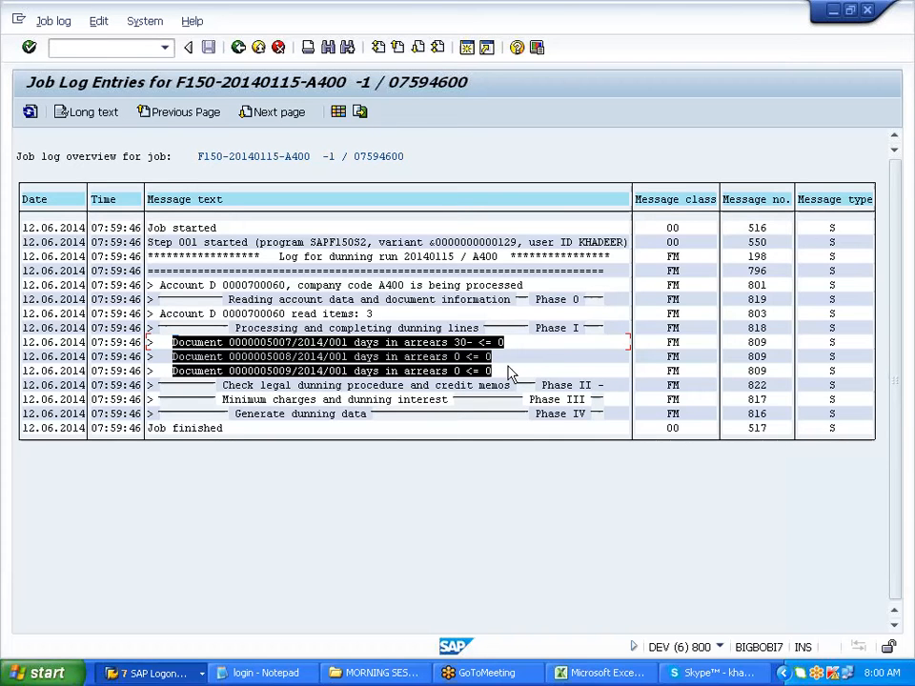
click(461, 343)
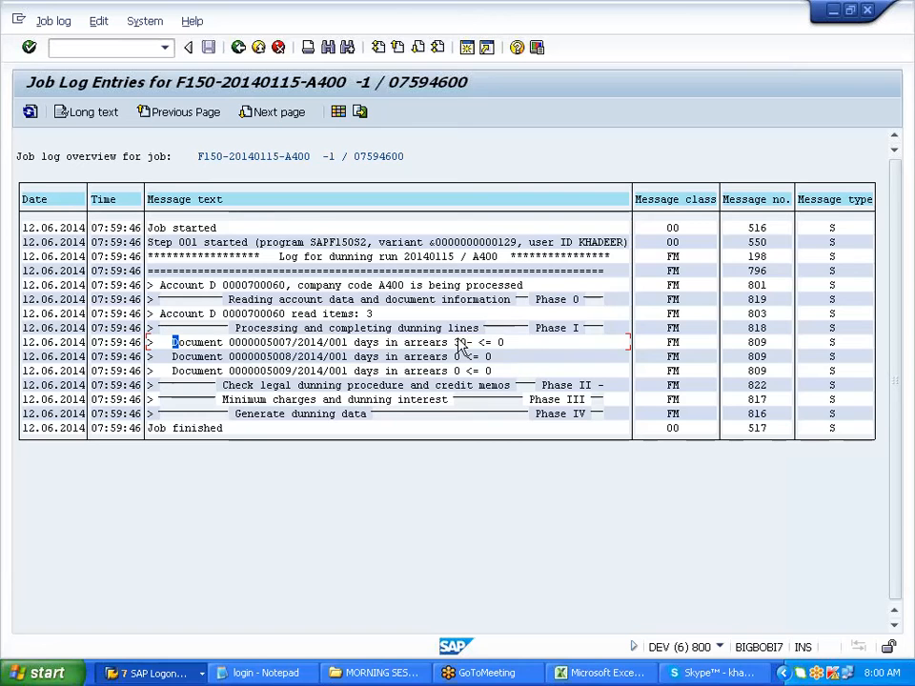
click(239, 48)
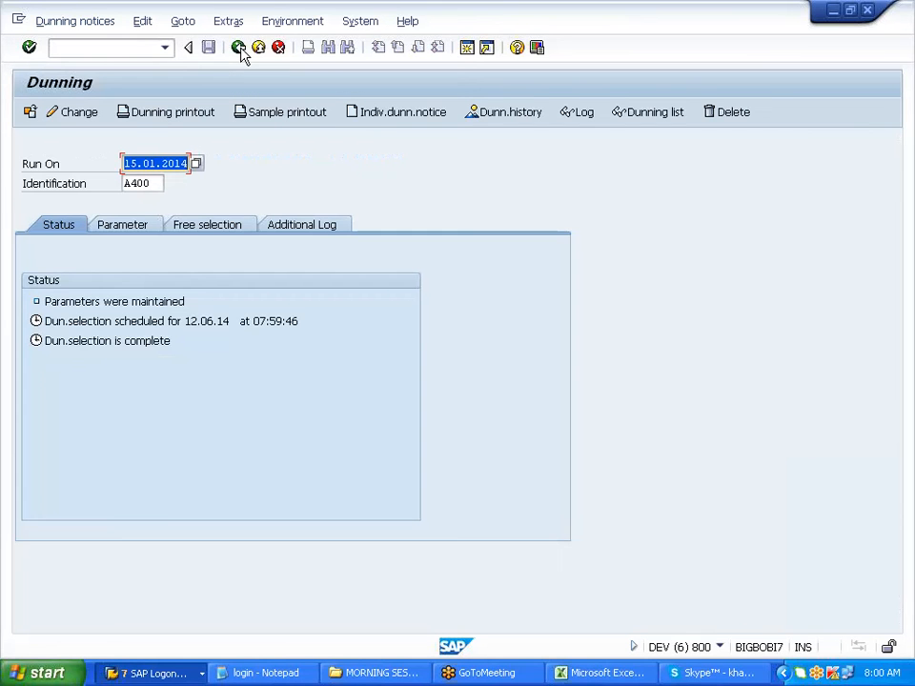
Delete the dunning data of the 15.01.2014 A400 run and its parameters.
click(75, 21)
click(129, 206)
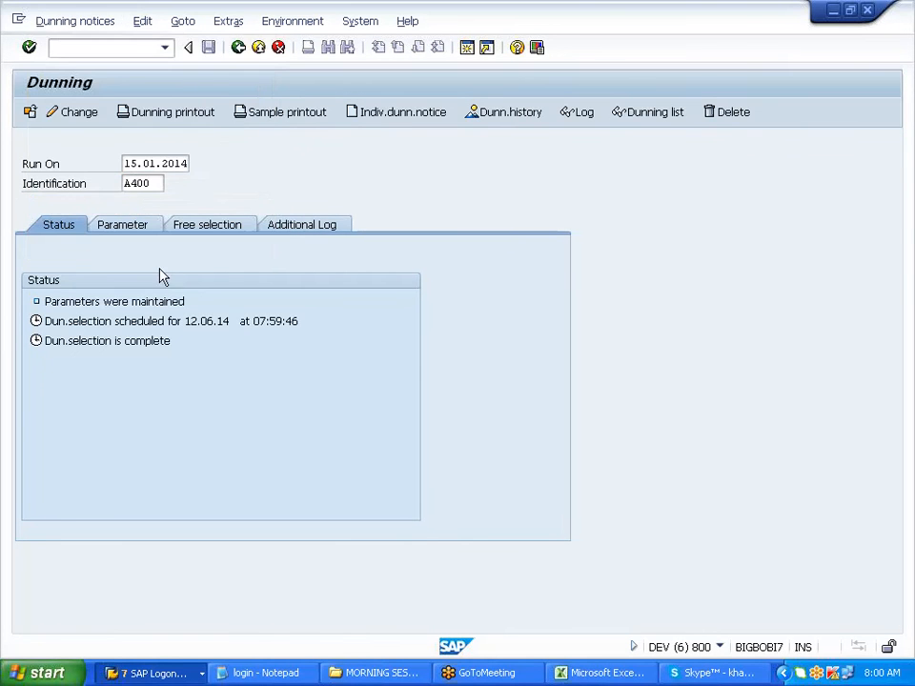
click(241, 329)
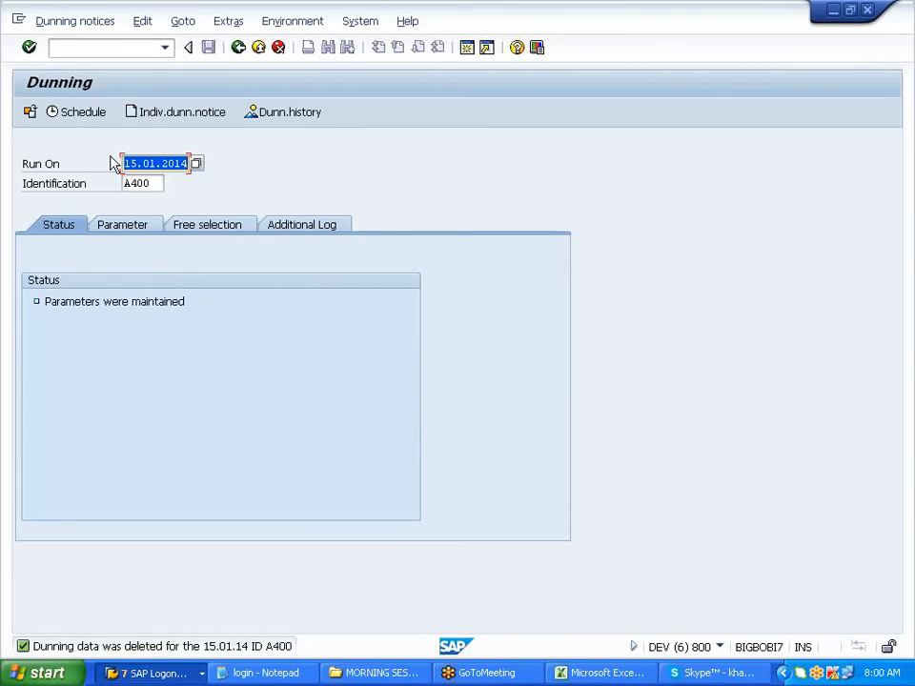
click(72, 21)
click(115, 186)
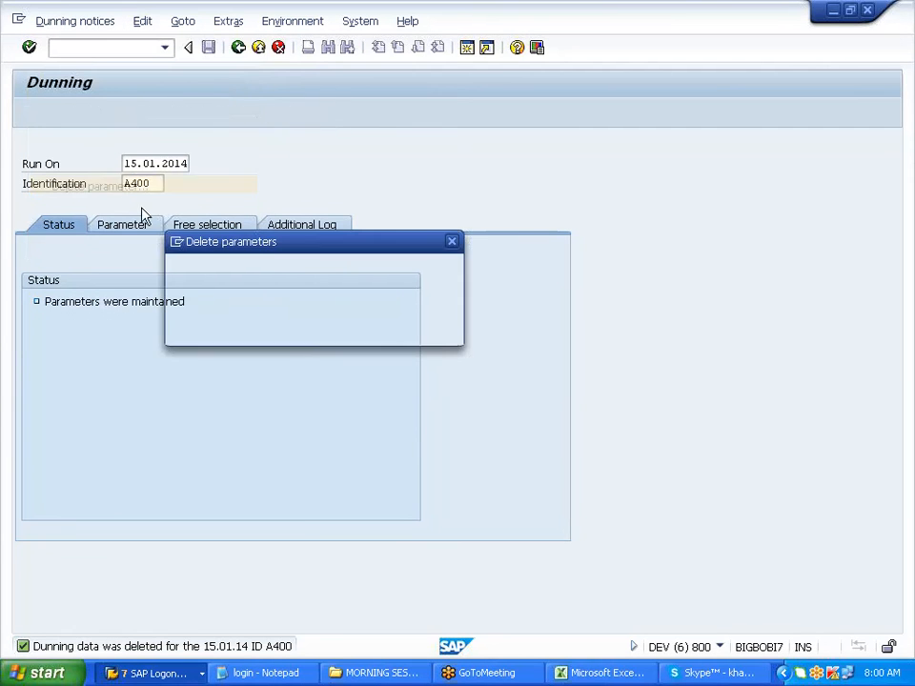
key(Return)
text(31012014)
key(BackSpace)
key(BackSpace)
key(BackSpace)
key(BackSpace)
key(BackSpace)
key(BackSpace)
key(BackSpace)
key(BackSpace)
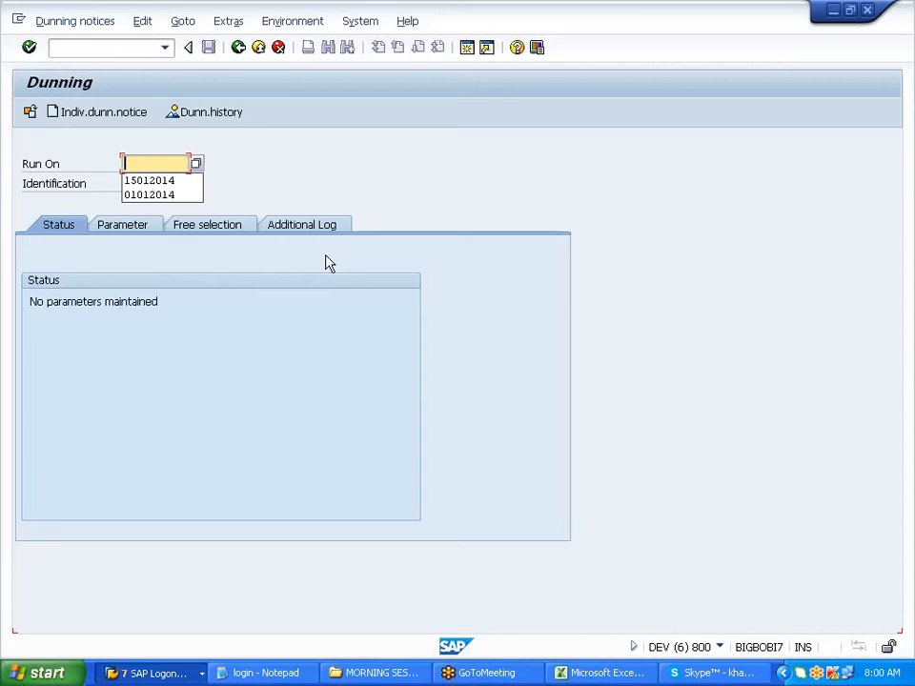
text(31012014)
key(Tab)
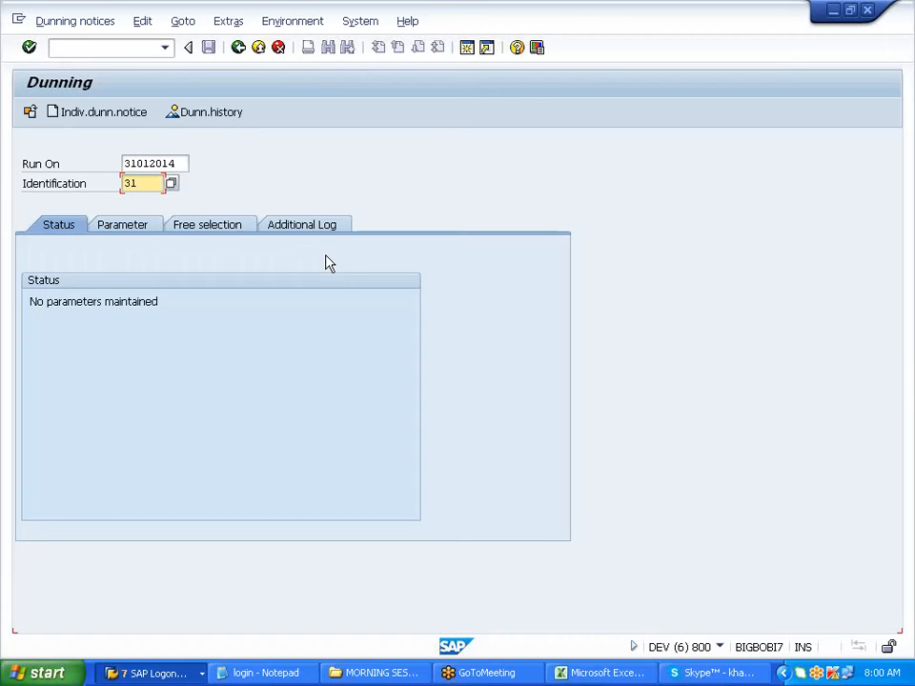
key(shift+Tab)
key(BackSpace)
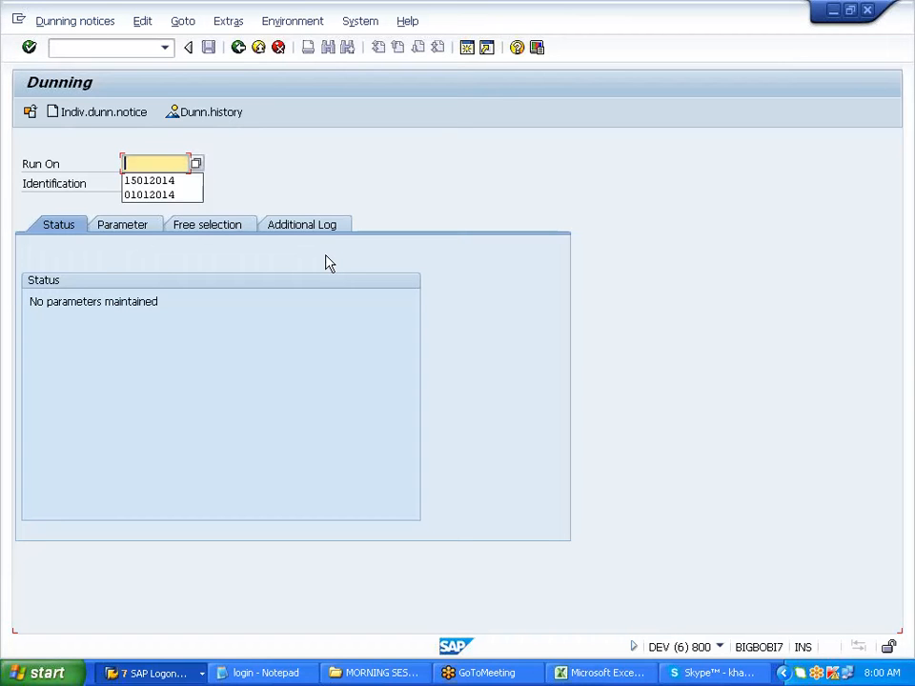
Start a new dunning run dated 30.01.2014 with identification A400 and open its parameters.
text(20012014)
key(Tab)
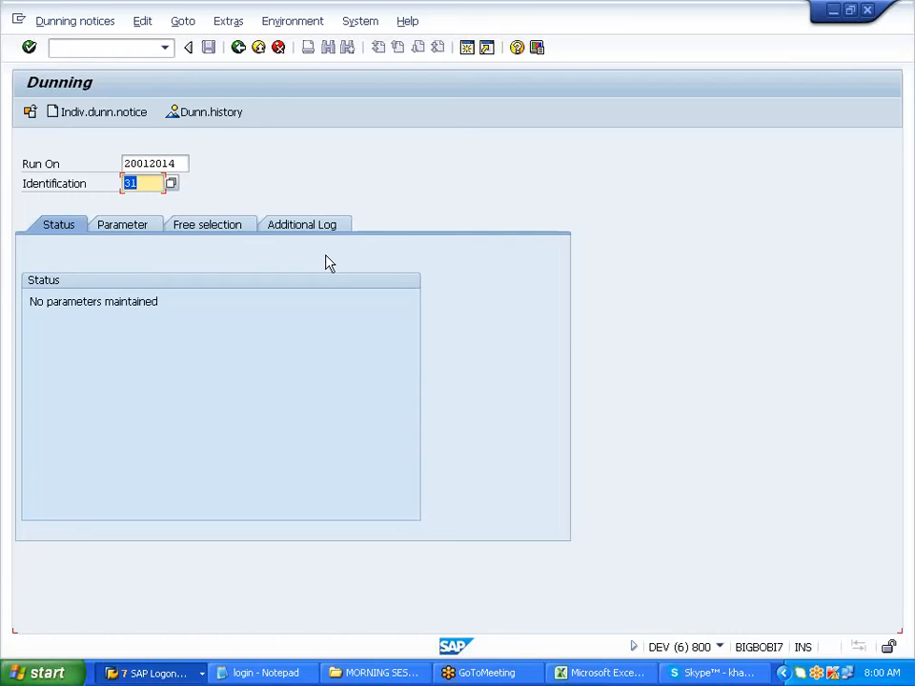
text(20)
key(BackSpace)
key(BackSpace)
key(BackSpace)
key(BackSpace)
key(BackSpace)
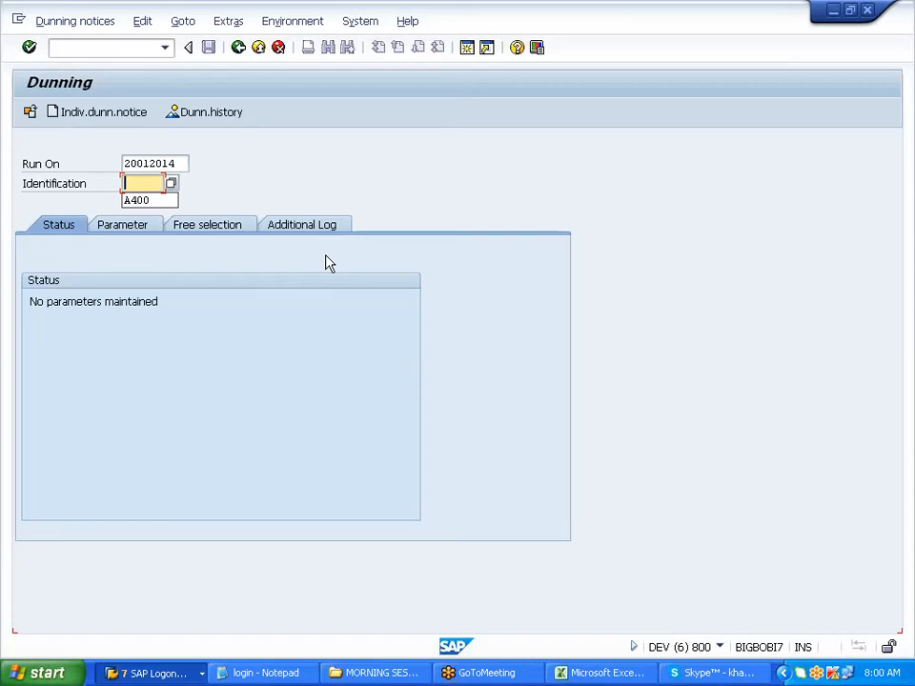
key(Down)
key(Return)
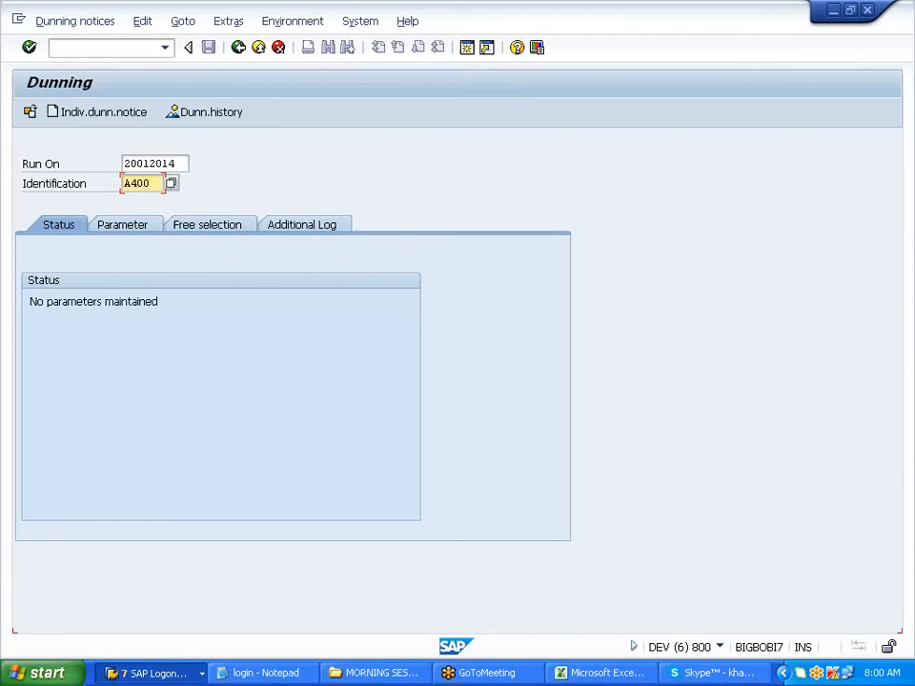
click(137, 163)
key(BackSpace)
key(BackSpace)
text(30)
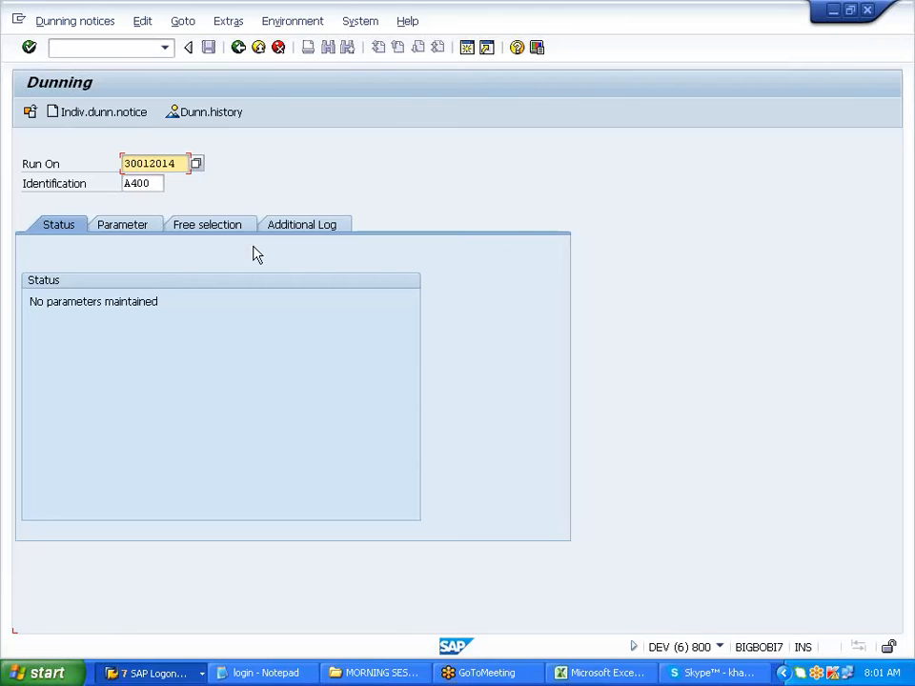
click(122, 229)
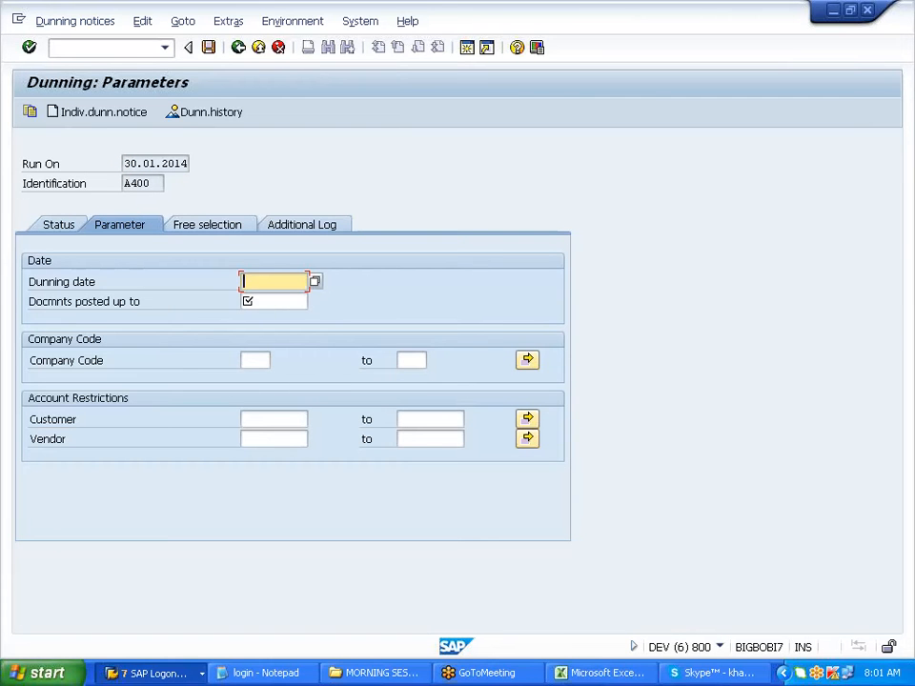
Copy the run date 30.01.2014 into both the dunning date and the documents posted up to date.
drag(124, 164, 191, 164)
key(ctrl+c)
click(250, 281)
key(ctrl+v)
click(259, 301)
key(ctrl+v)
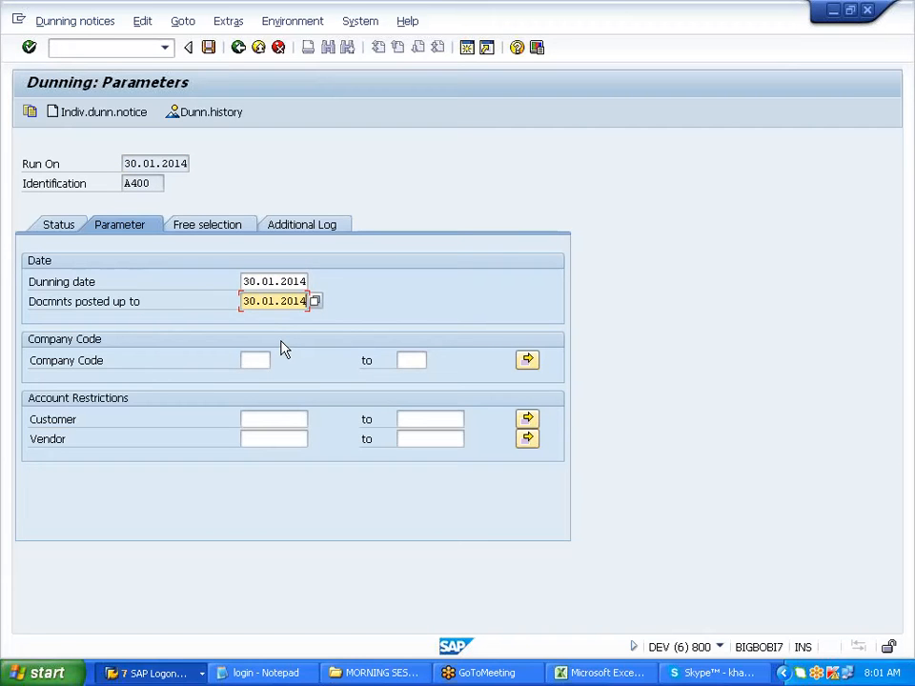
key(shift+Tab)
Restrict the 30.01.2014 run to company code A400 and the customer's account number.
click(254, 361)
click(255, 375)
click(266, 419)
click(265, 436)
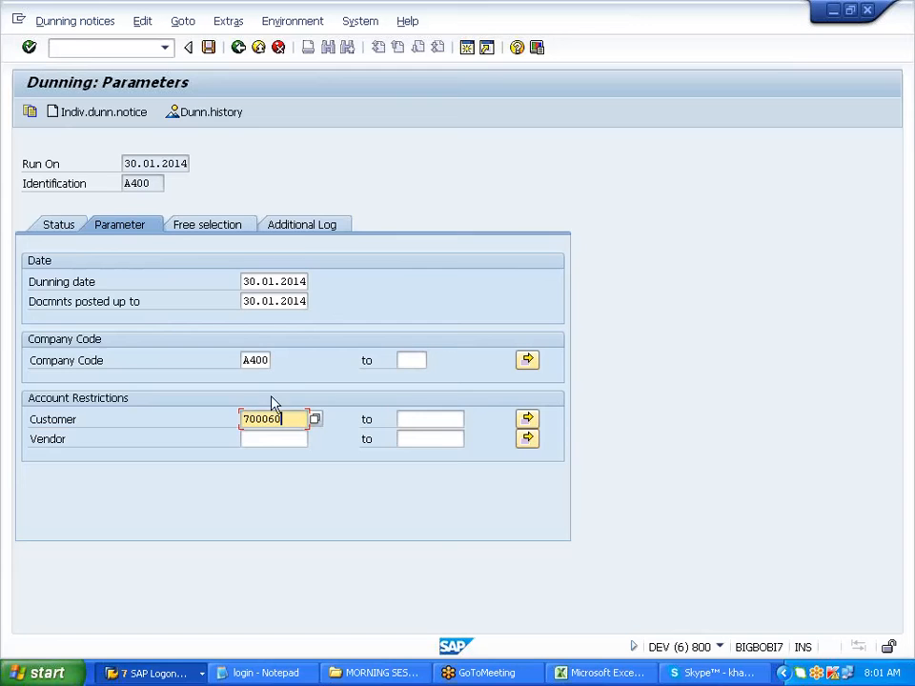
Add the customer's account number to the additional log of the 30.01.2014 run and save the parameters.
click(299, 229)
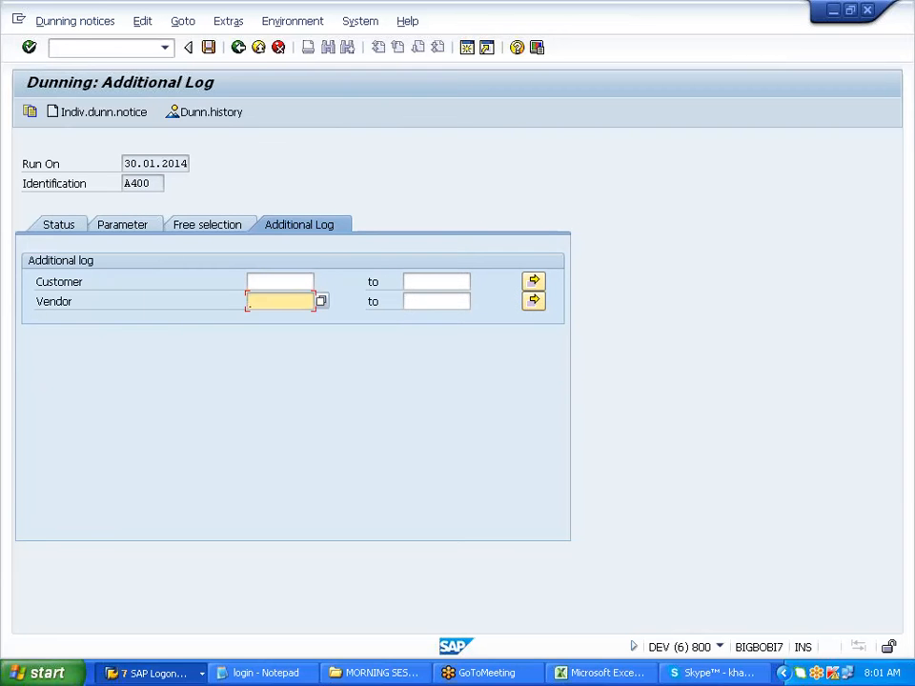
click(278, 301)
click(208, 47)
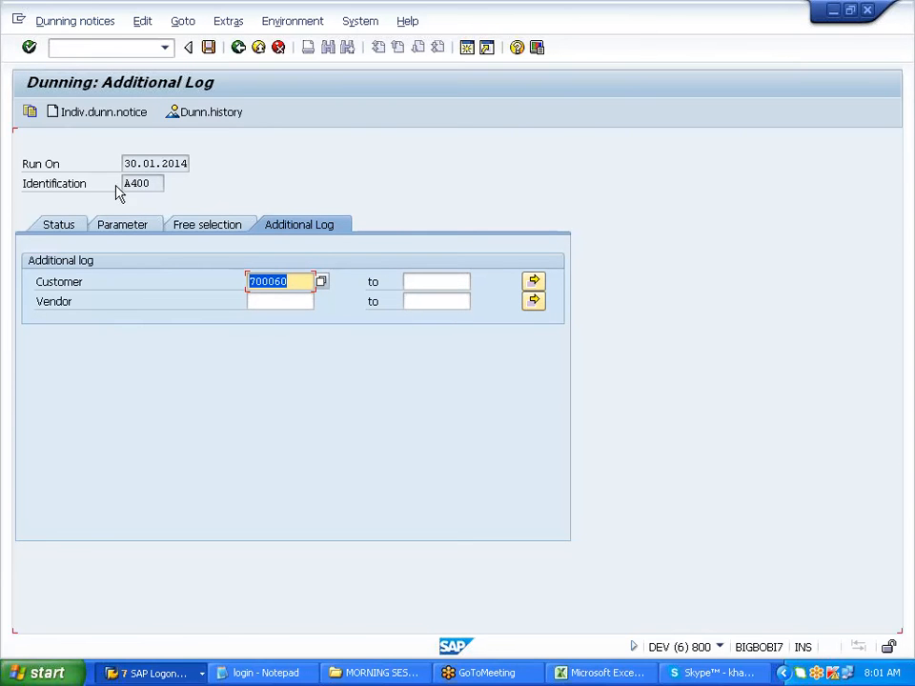
Schedule the dunning selection of the 30.01.2014 run to start immediately on output device LP01 and refresh the status.
click(83, 116)
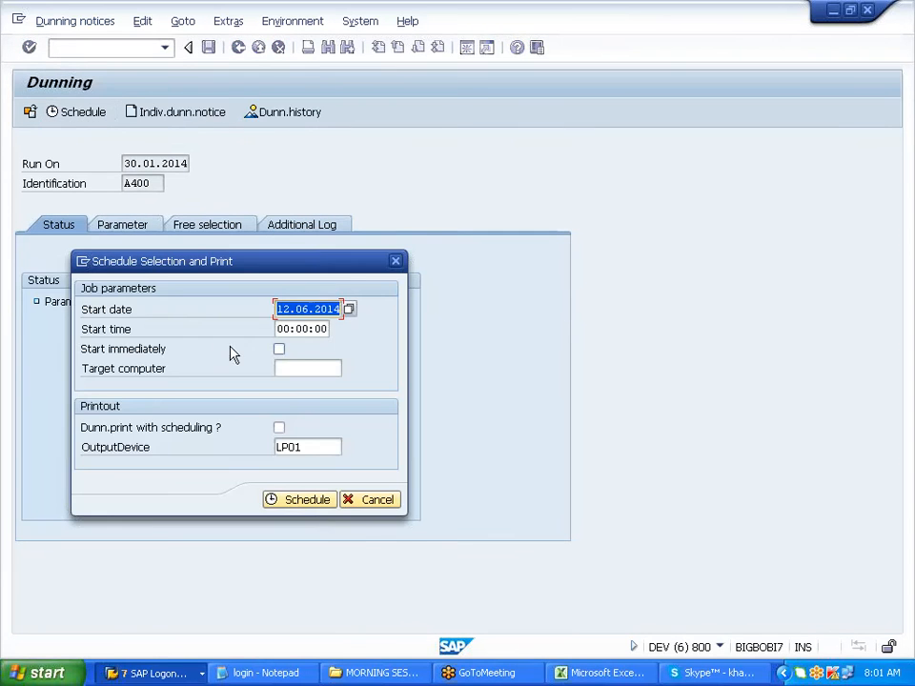
click(279, 349)
click(296, 498)
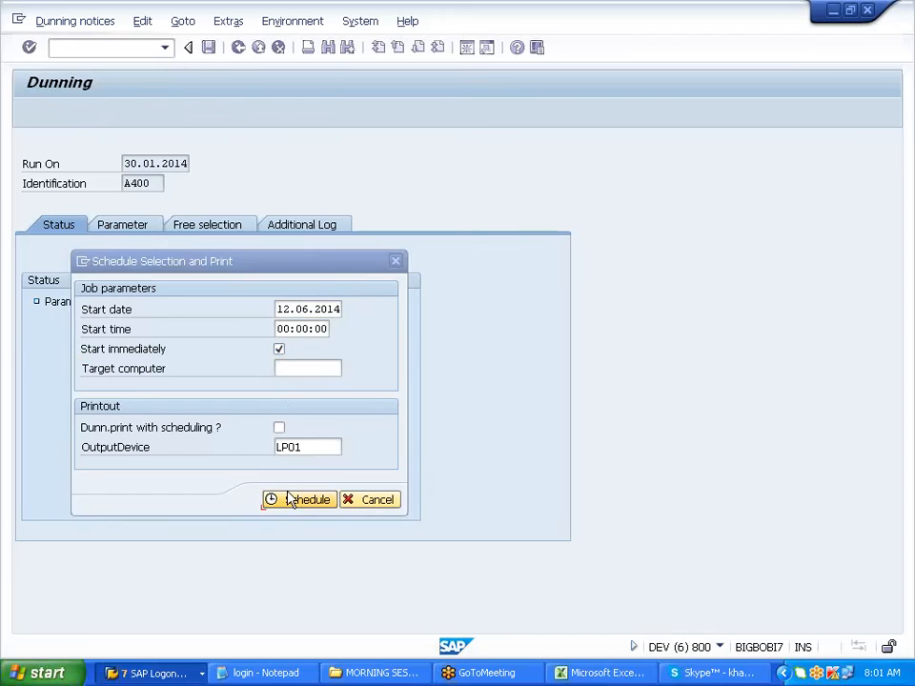
key(Return)
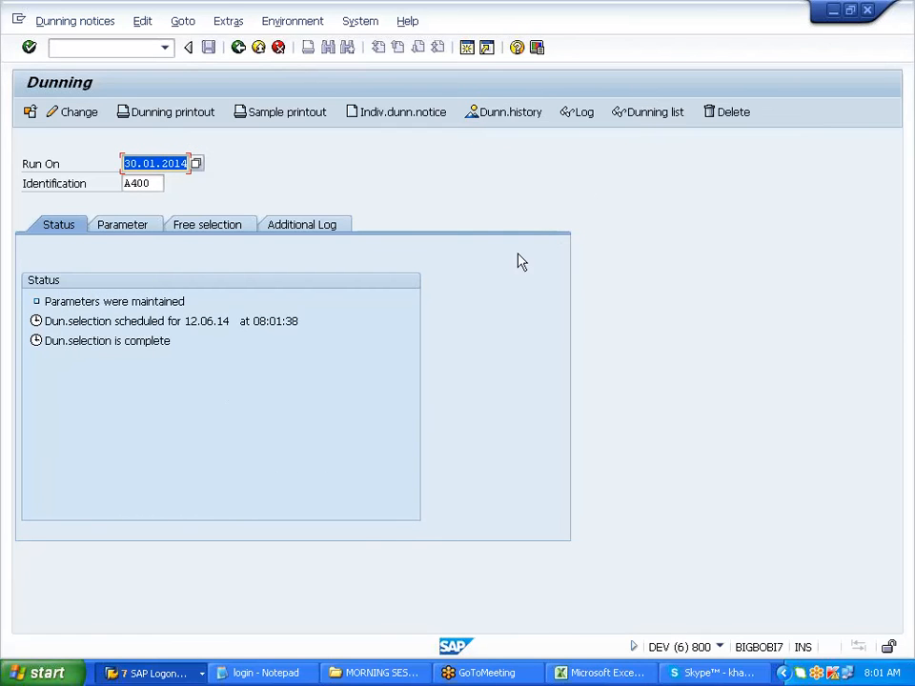
Display the dunning list of the 30.01.2014 run and examine the days in arrears of the selected documents.
click(644, 113)
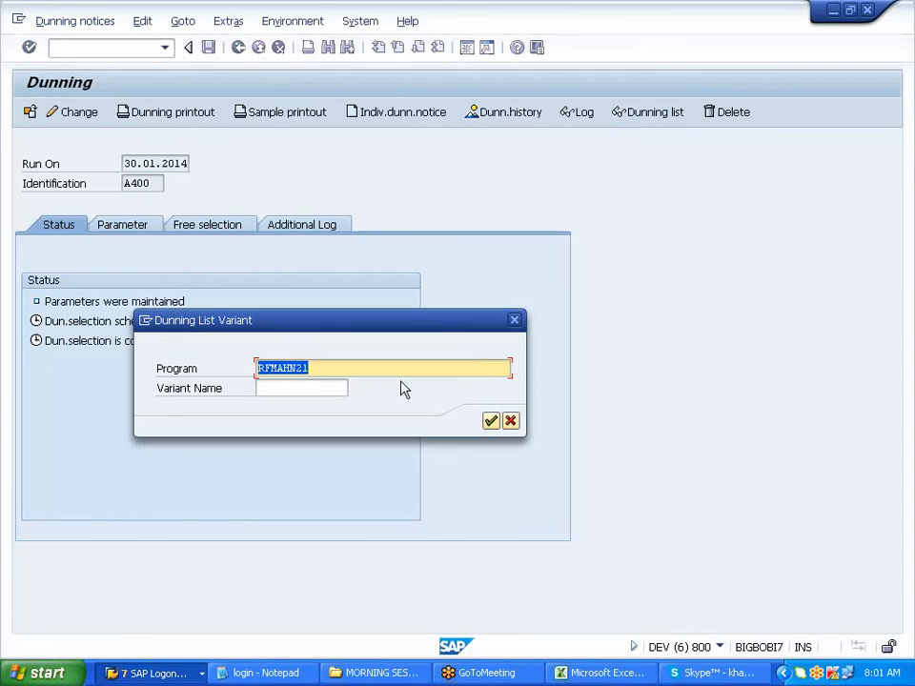
click(490, 422)
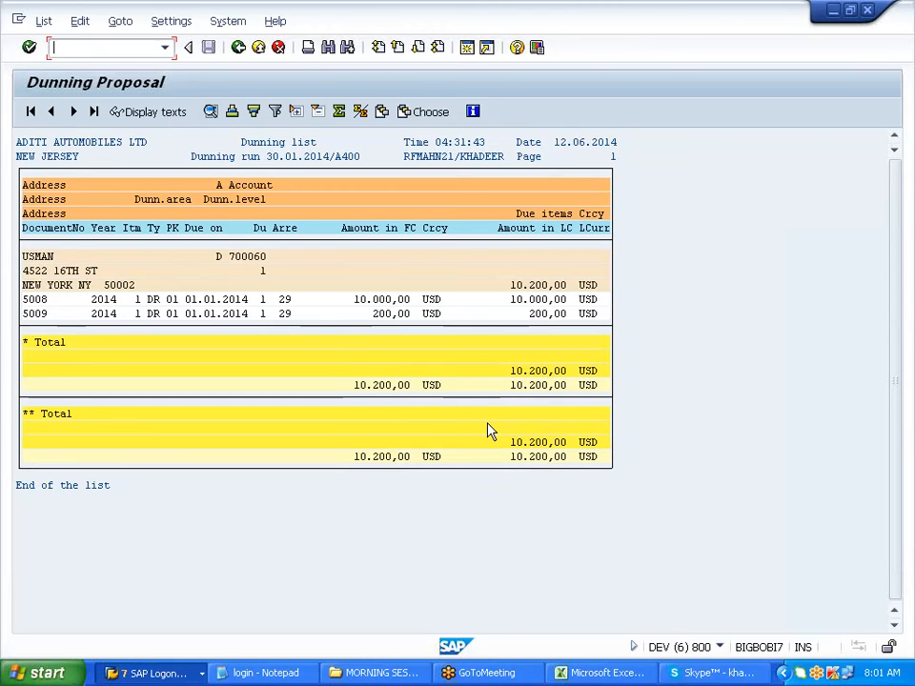
drag(283, 307, 295, 317)
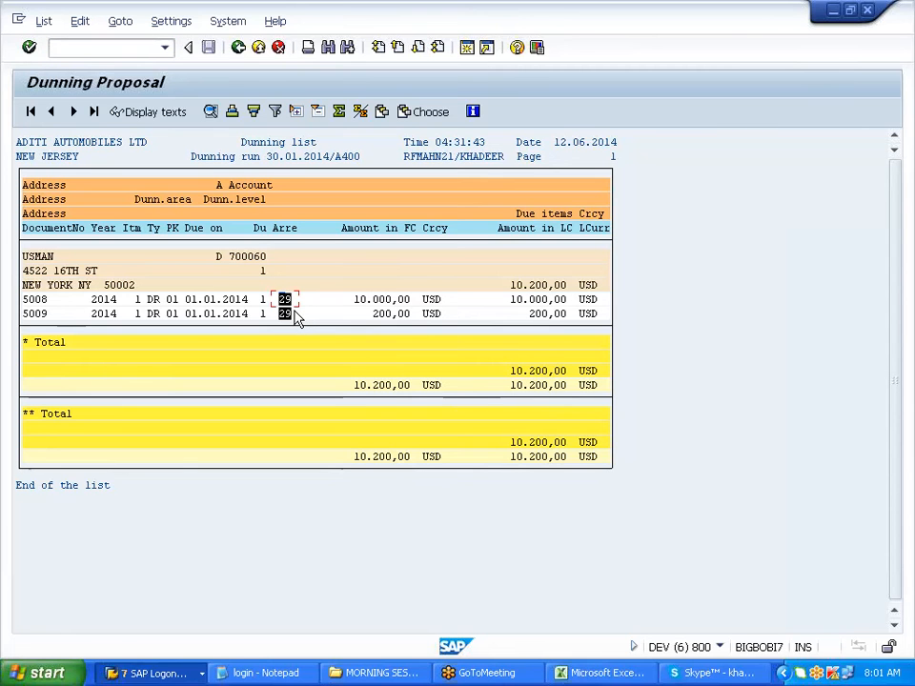
click(295, 317)
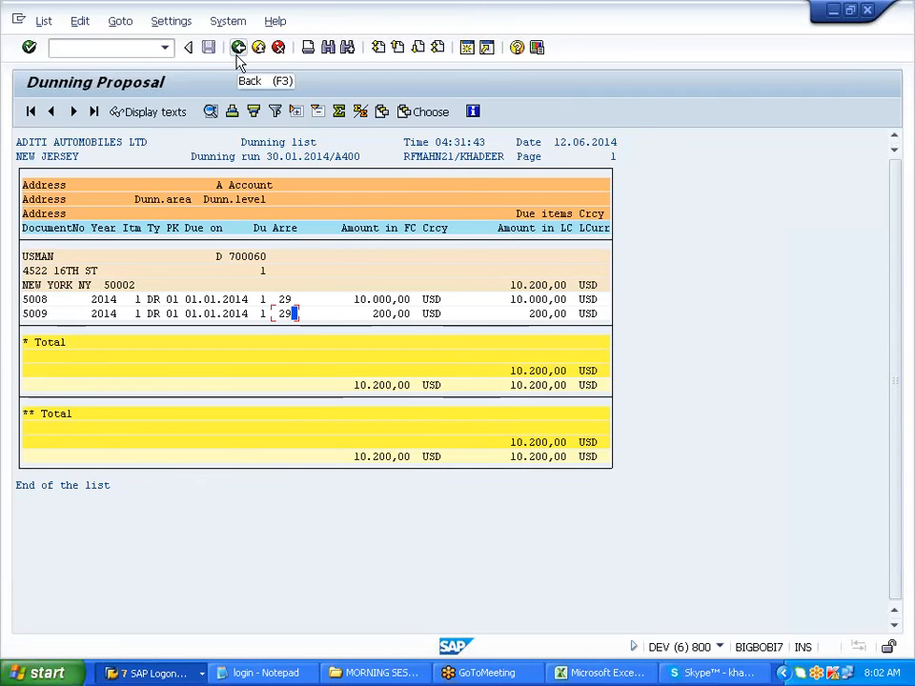
drag(267, 160, 329, 167)
key(ctrl+c)
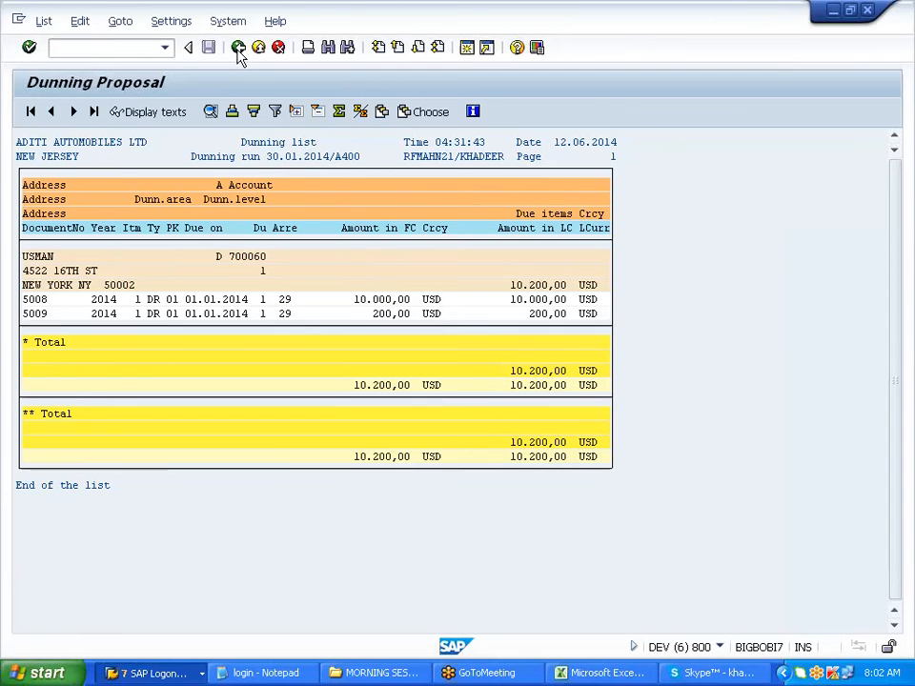
click(238, 49)
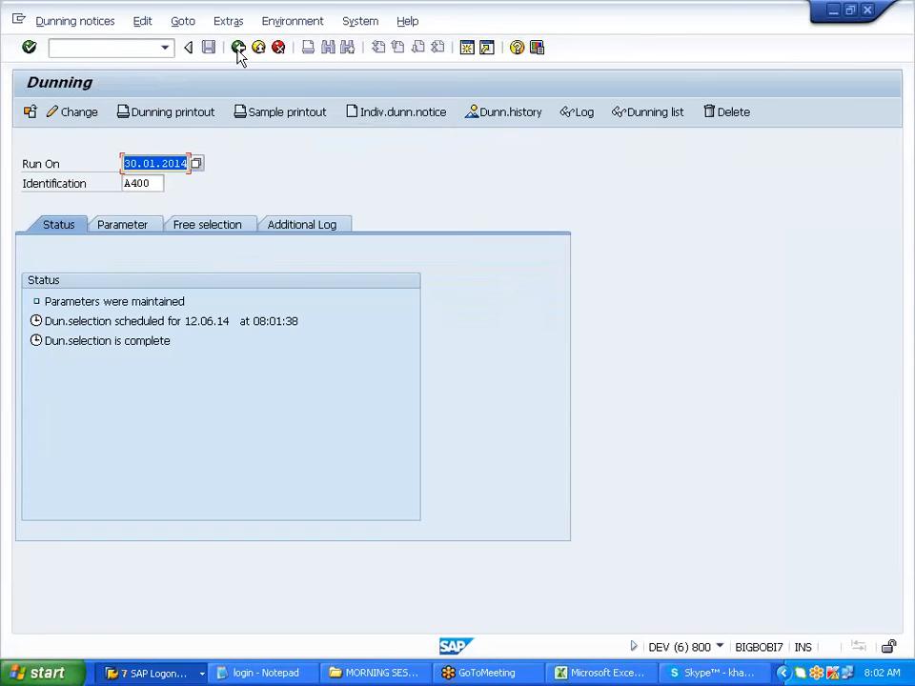
Read the job log of the 30.01.2014 run and check the amount of document 5008 in its dunning list.
click(584, 115)
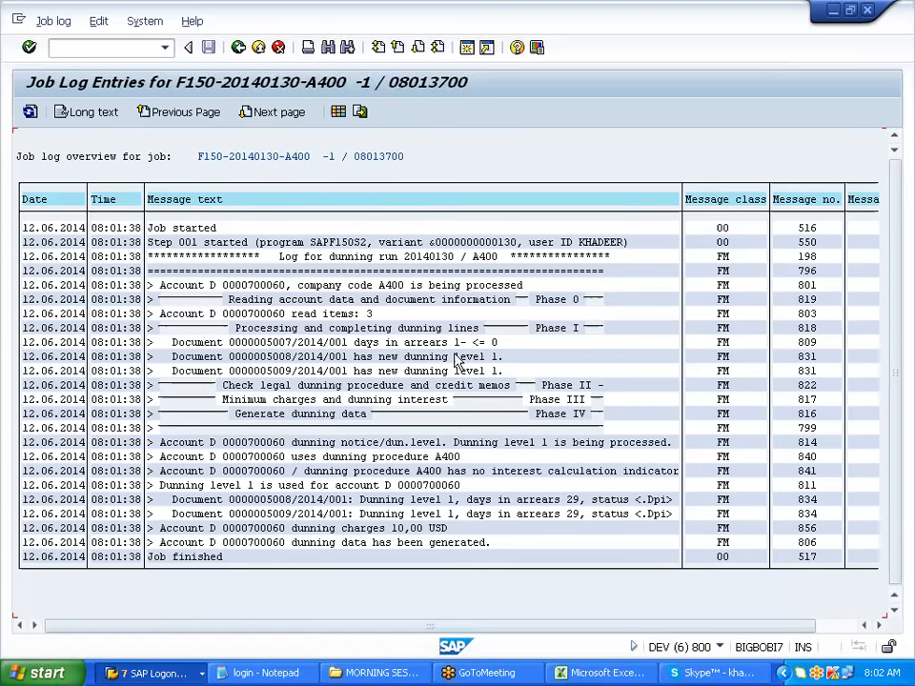
click(238, 47)
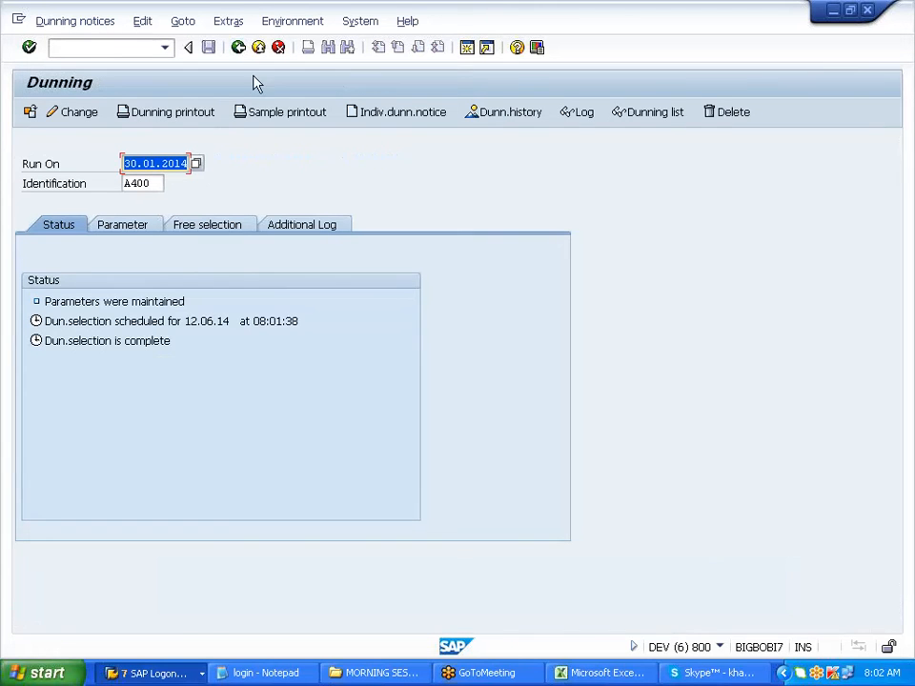
click(663, 116)
click(490, 422)
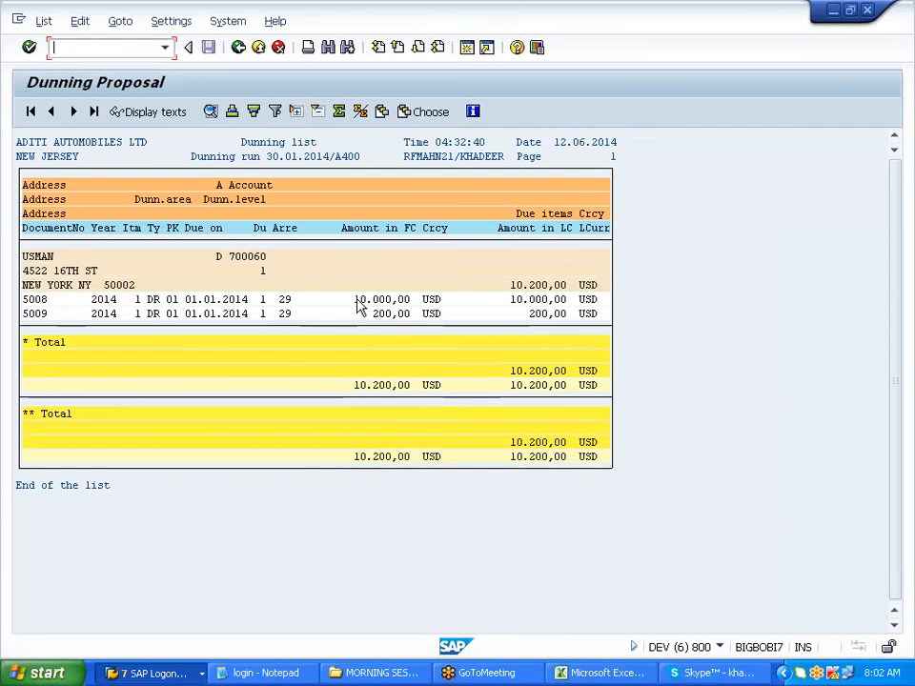
drag(358, 299, 419, 298)
Run FBL5N in another session to check the net due date of document 5007, and return to the dunning run.
click(468, 47)
click(428, 430)
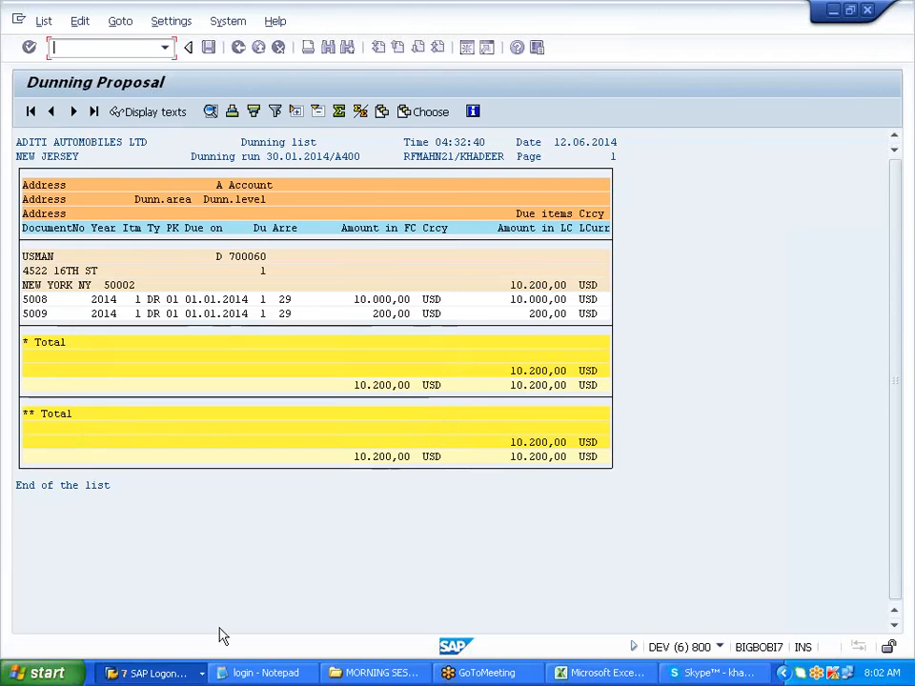
click(191, 673)
click(227, 555)
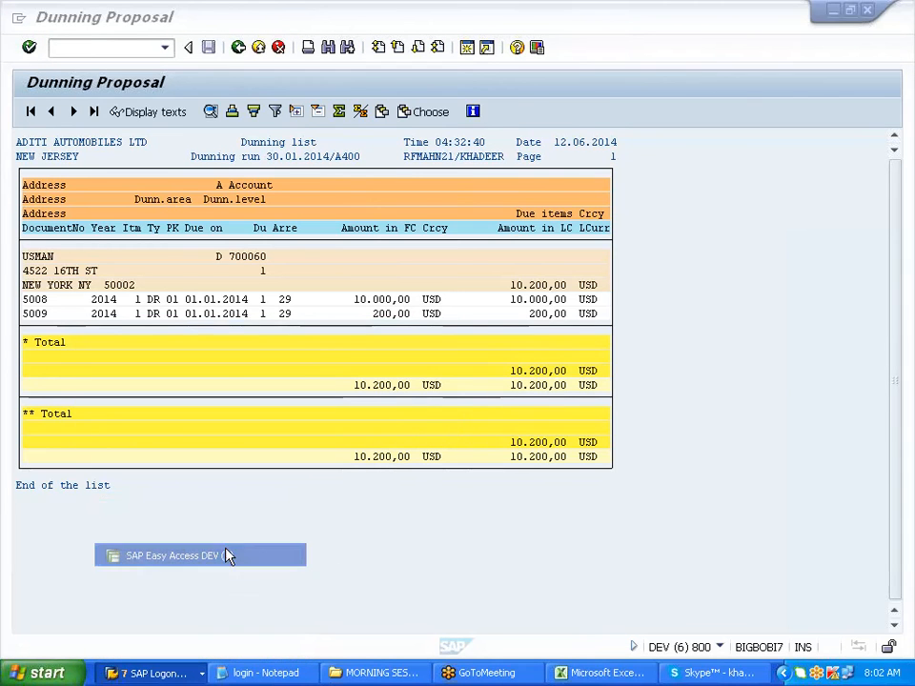
text(FBL5N)
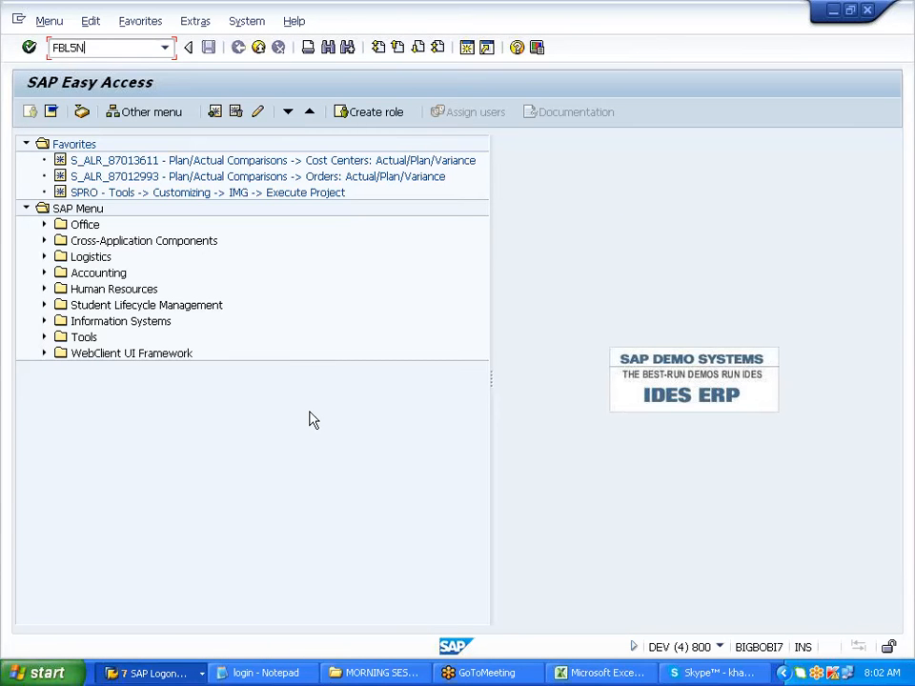
key(Return)
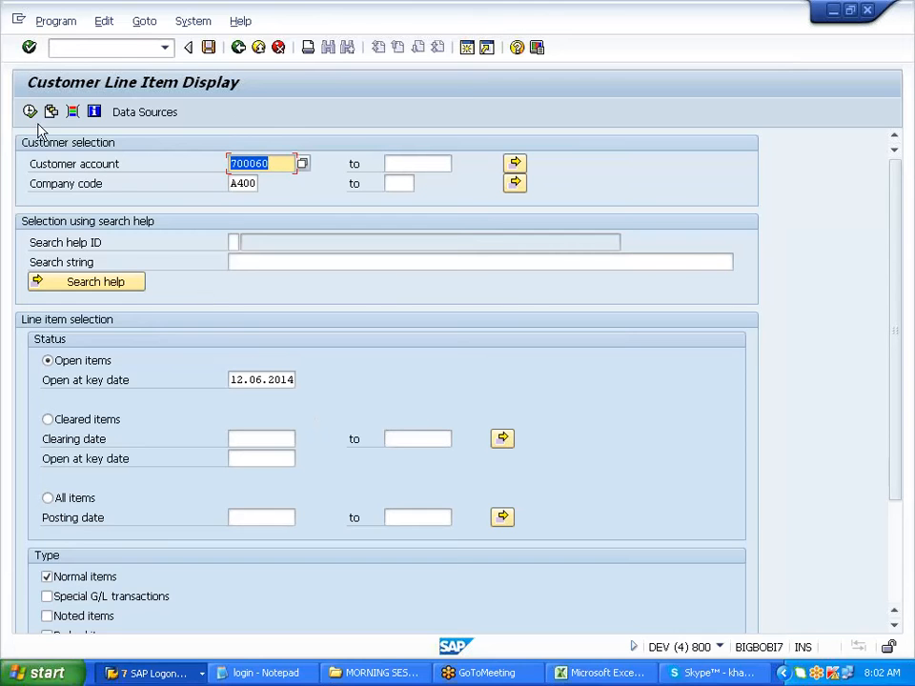
click(32, 114)
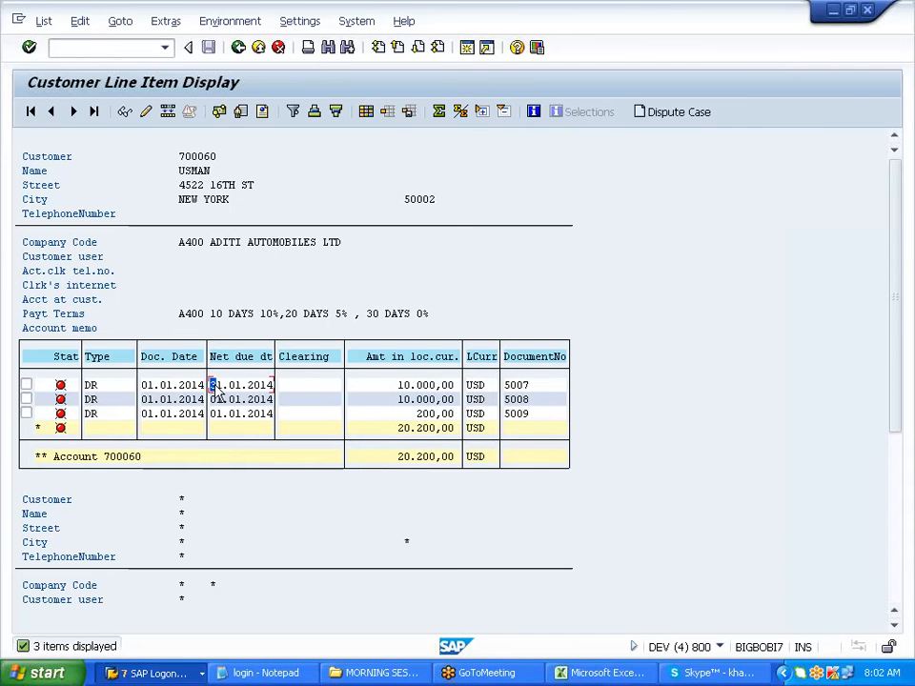
drag(209, 385, 279, 397)
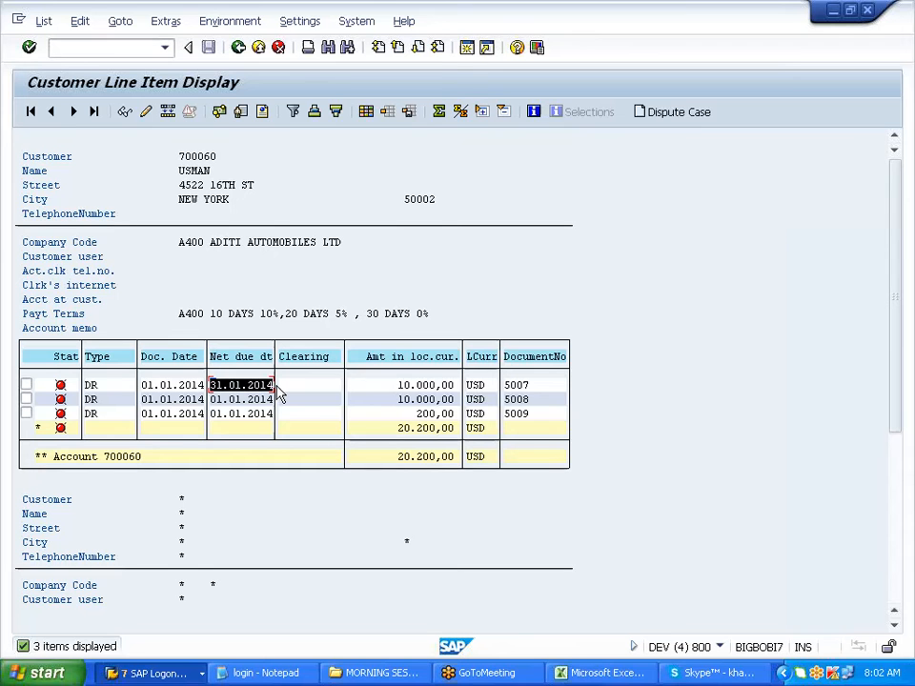
click(278, 385)
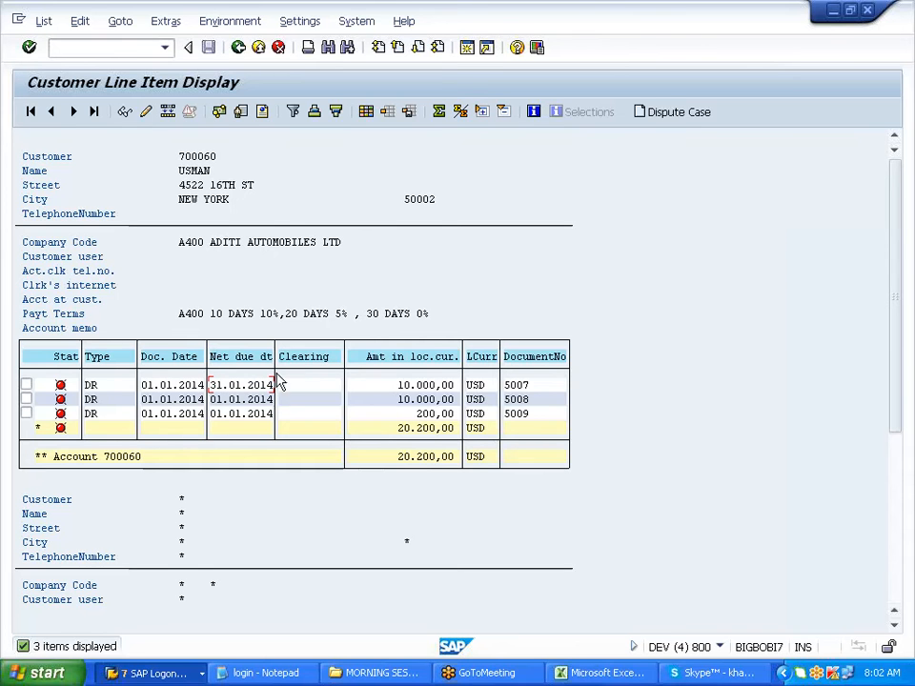
click(239, 47)
click(239, 46)
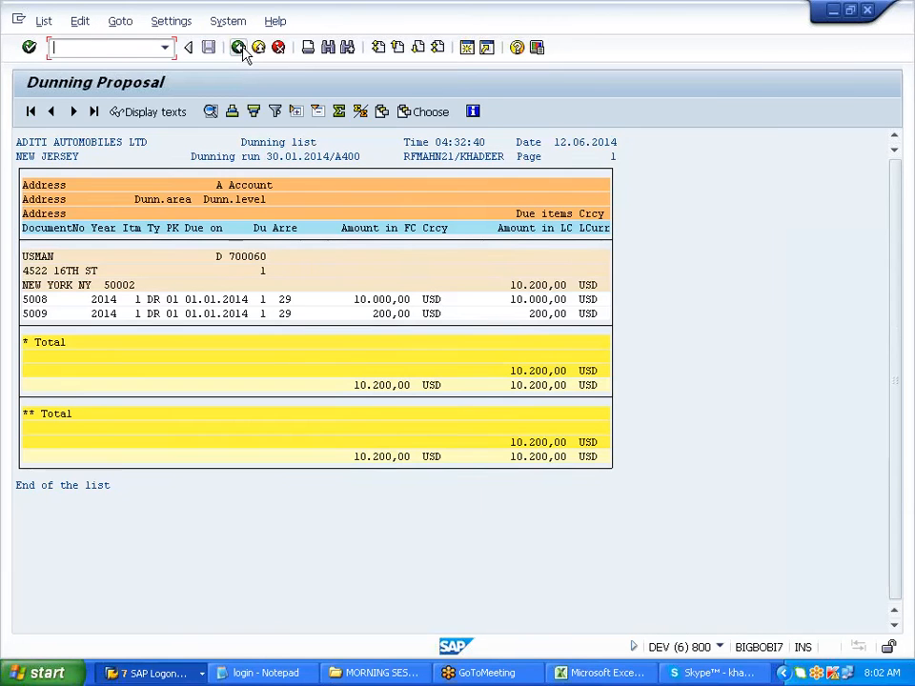
click(239, 46)
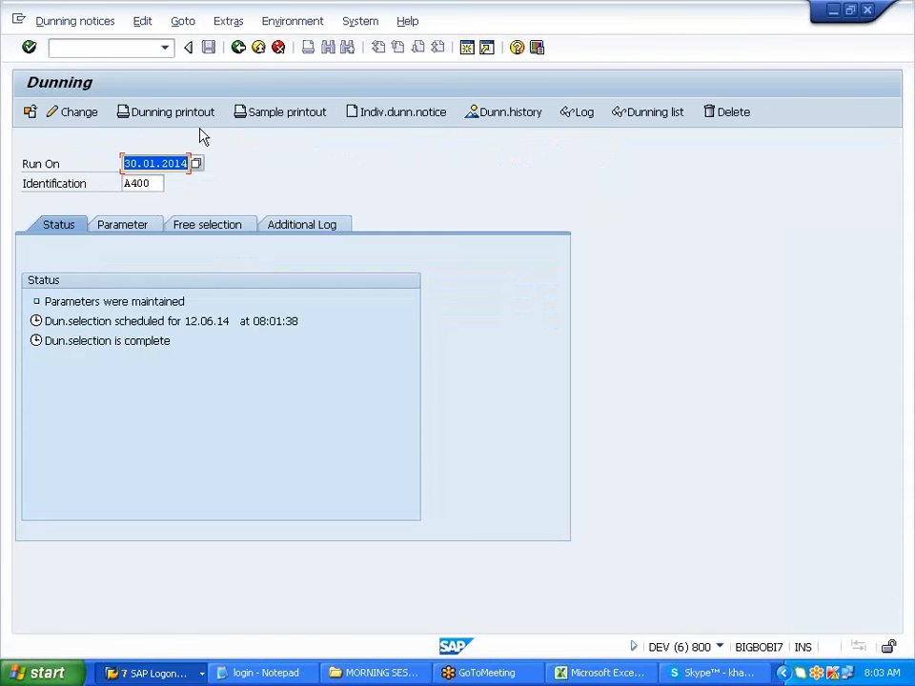
Reopen the dunning list of the 30.01.2014 run and recheck the foreign-currency amounts of documents 5008 and 5009.
click(82, 27)
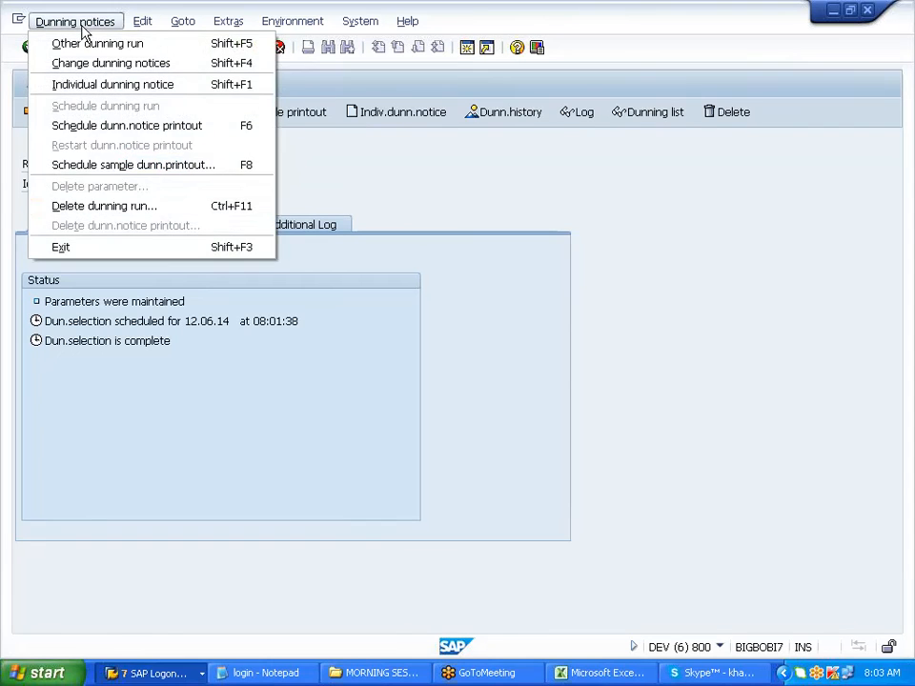
click(493, 218)
click(630, 112)
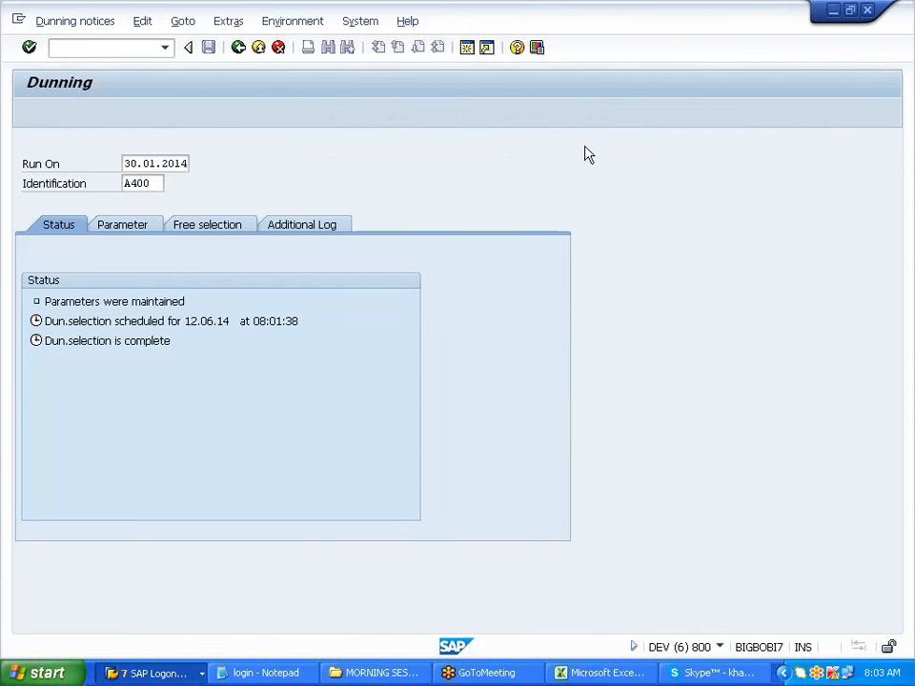
click(491, 420)
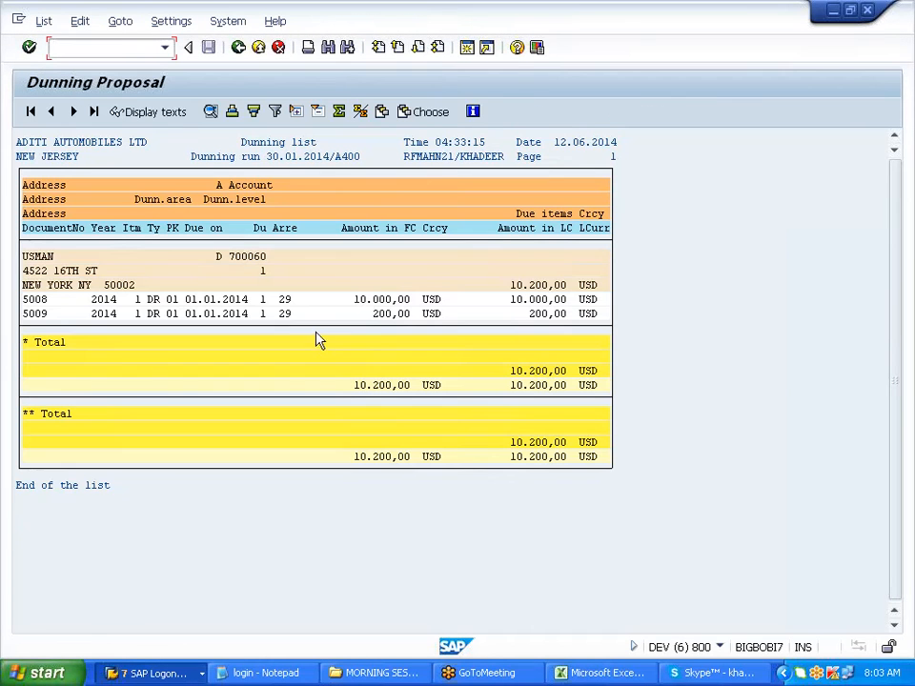
drag(361, 300, 419, 325)
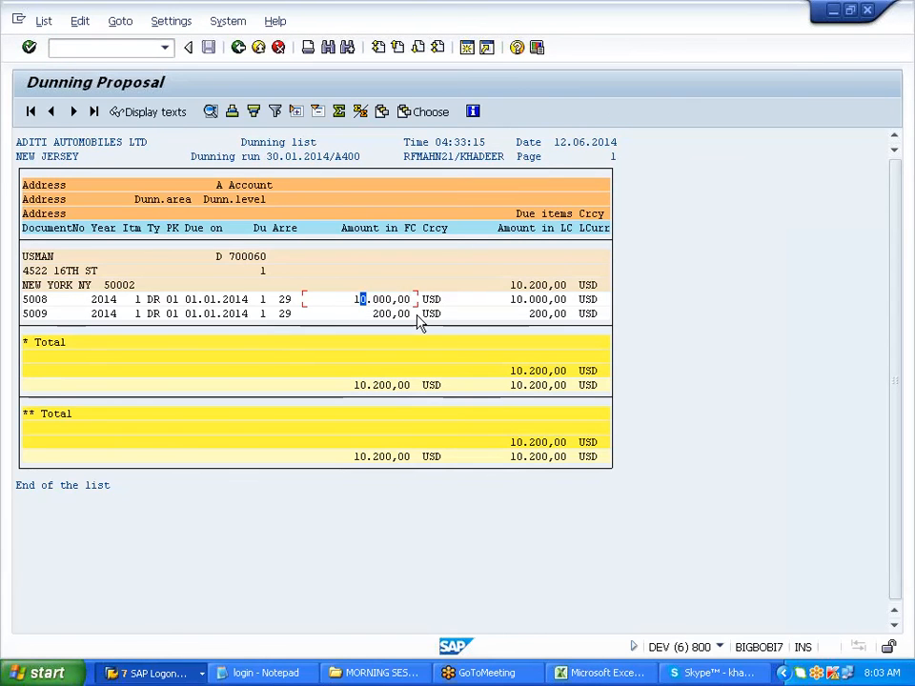
List the customer's open items again, examine the net due dates of documents 5008 and 5009, and return to the dunning run.
key(alt+Tab)
key(alt)
click(70, 183)
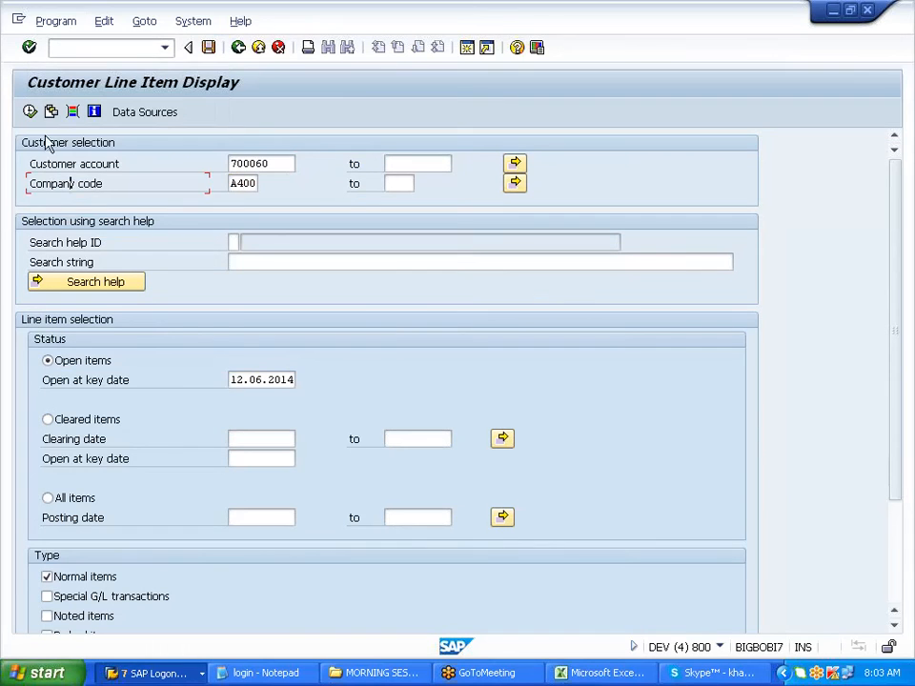
click(29, 112)
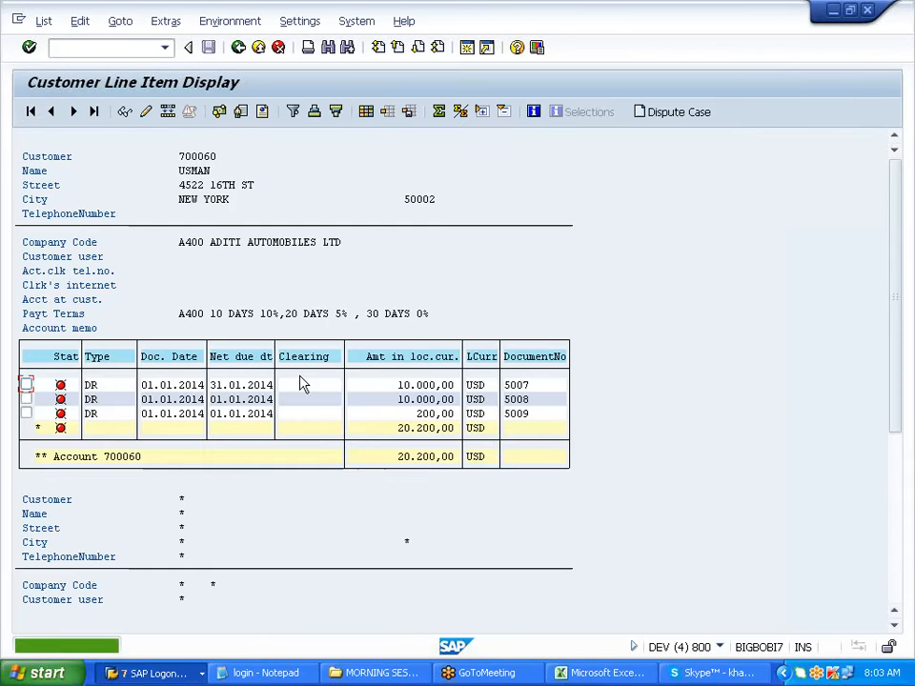
drag(210, 401, 284, 420)
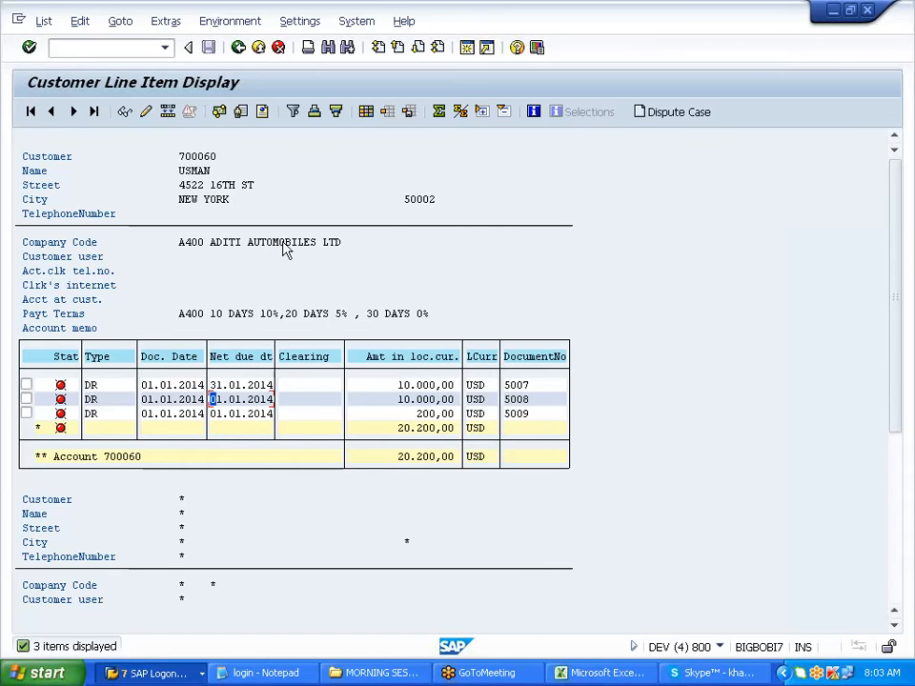
click(238, 51)
click(237, 48)
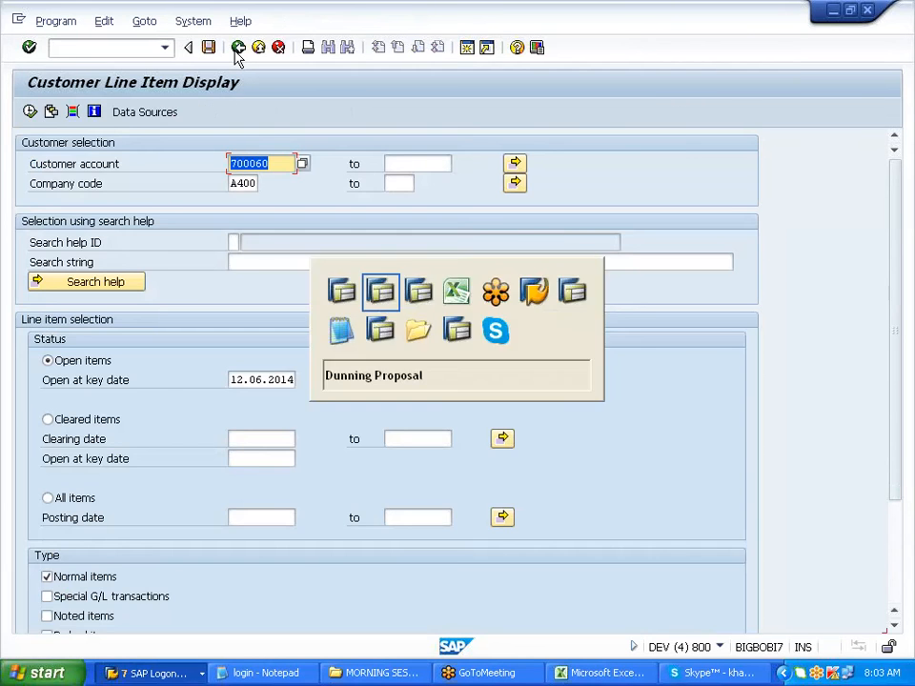
click(241, 49)
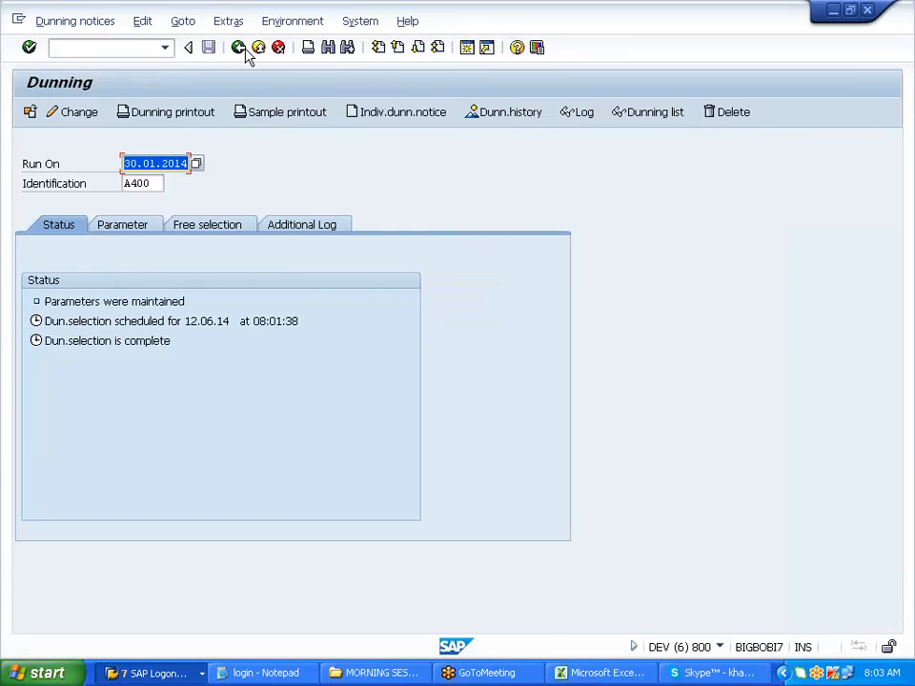
Delete the dunning proposal of the 30.01.2014 run with identification A400.
click(86, 25)
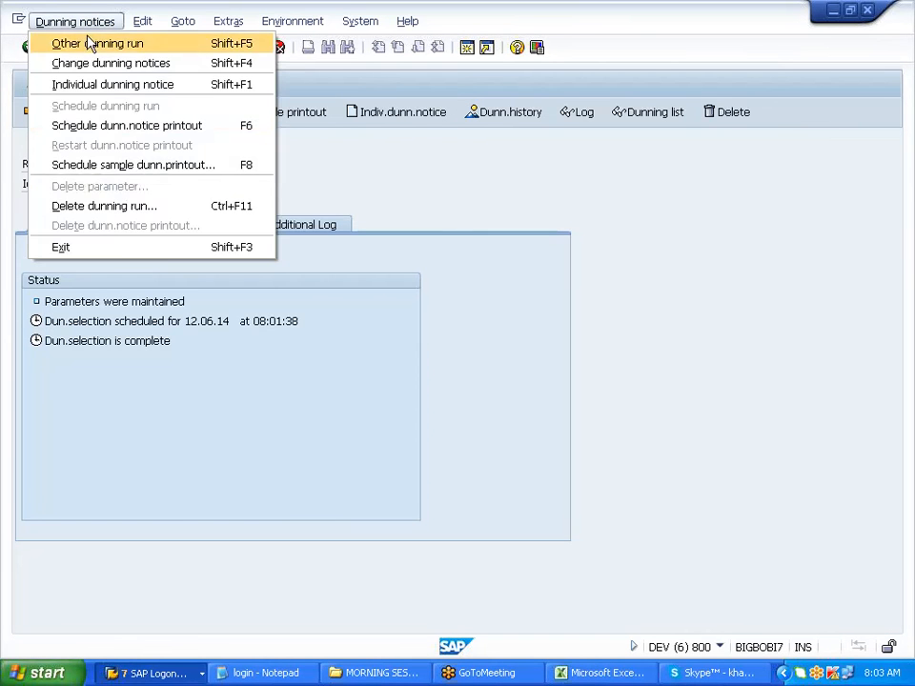
click(118, 206)
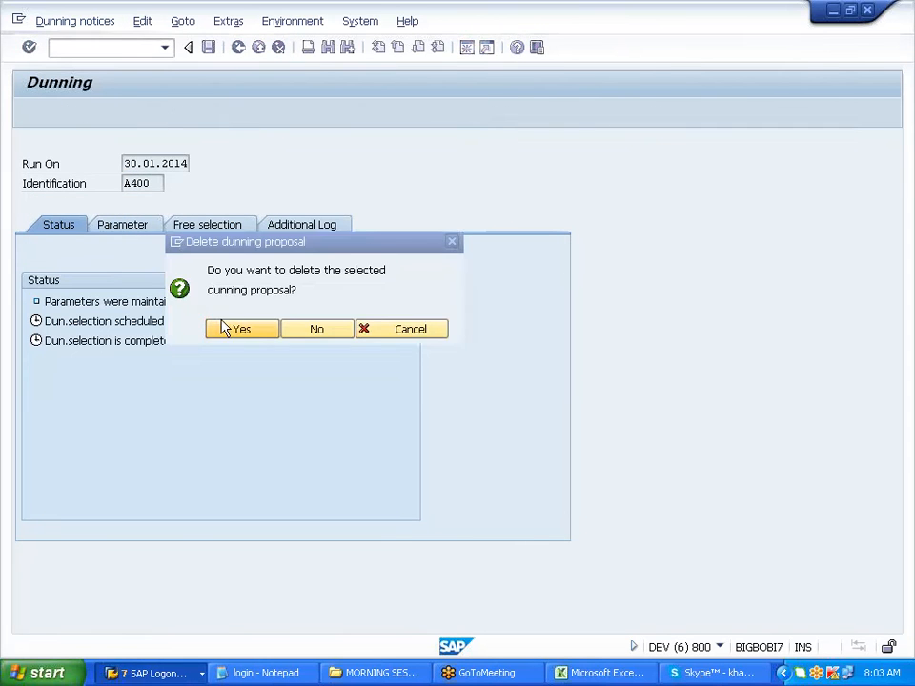
click(234, 334)
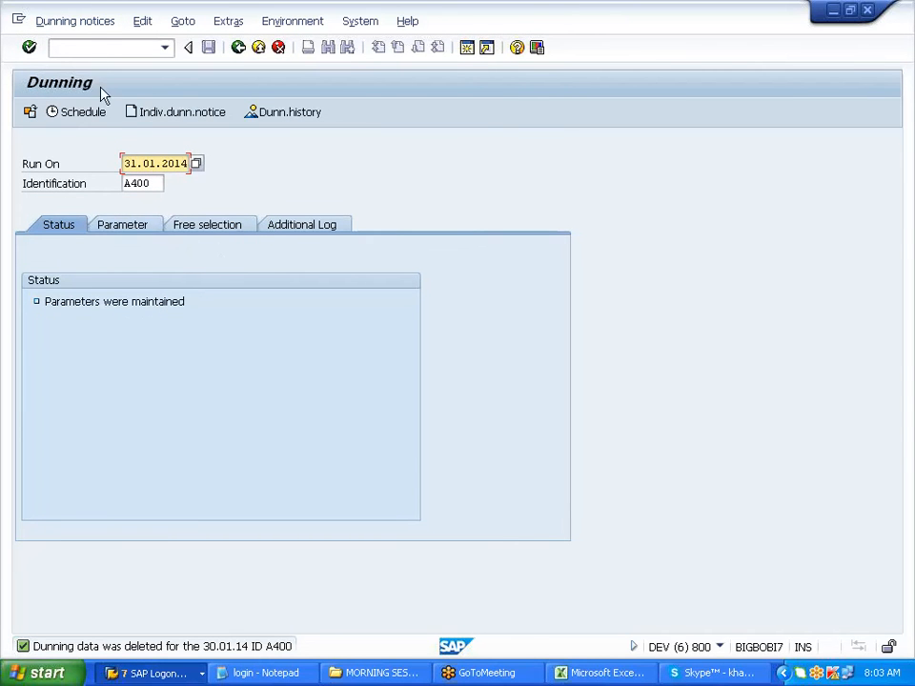
Set the run date to 30.01.2014 and delete all parameters of that A400 dunning run.
click(82, 25)
click(122, 189)
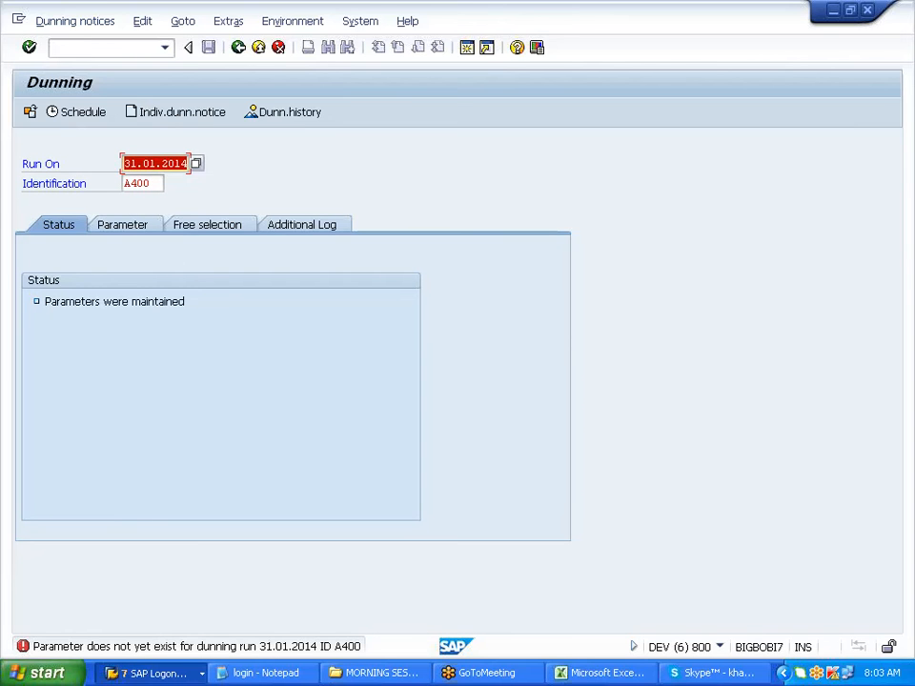
click(144, 163)
key(BackSpace)
text(0)
key(Return)
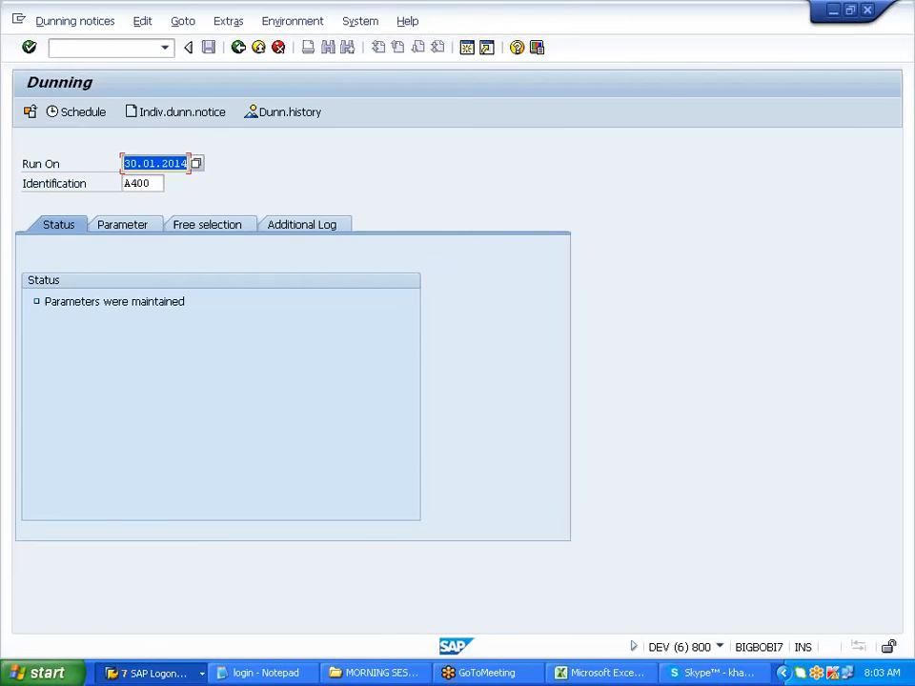
click(72, 25)
click(102, 183)
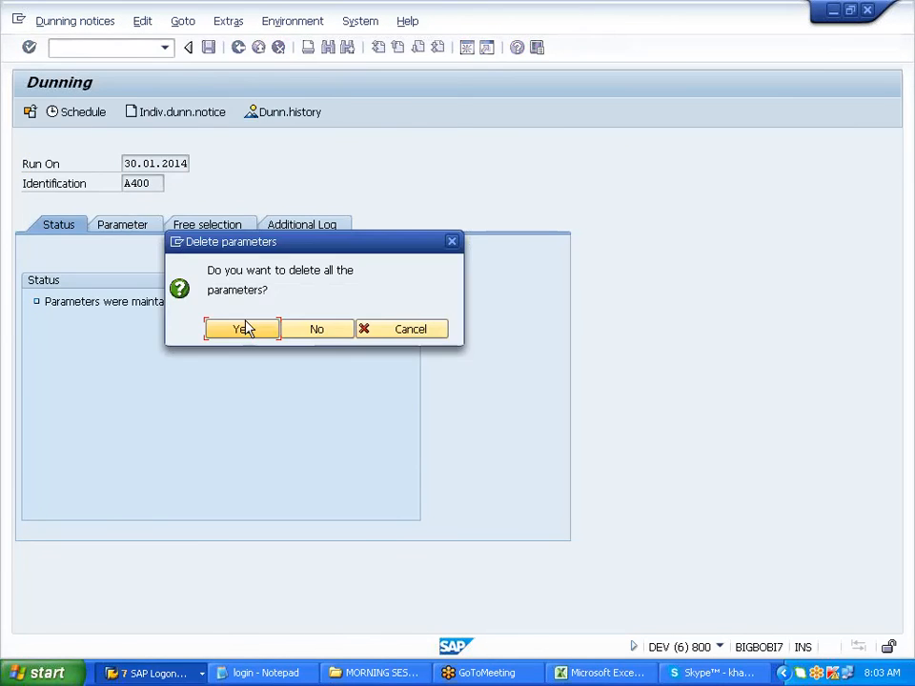
click(242, 329)
Identify a new dunning run dated 31.01.2014 with identification A400 and open its parameters.
click(148, 164)
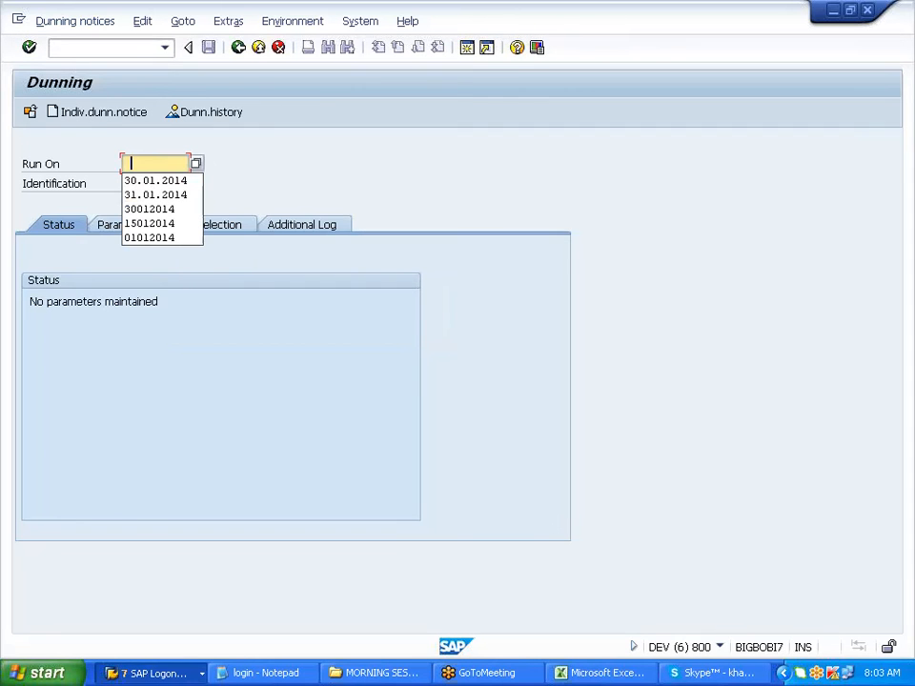
click(148, 194)
click(130, 183)
click(145, 201)
click(136, 231)
Set the dunning date to 31.01.2014 by copying the run date.
click(276, 283)
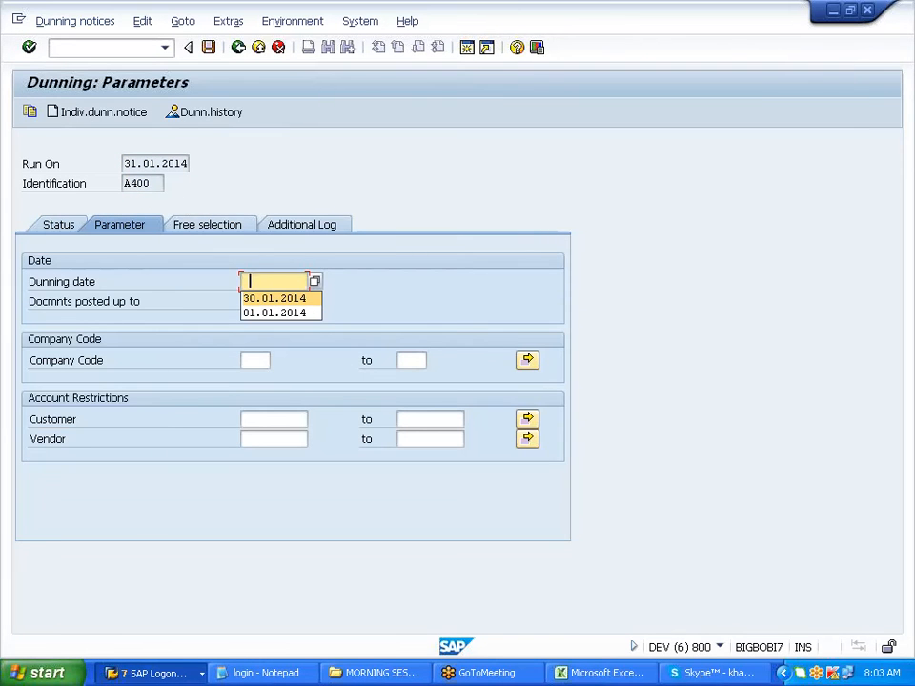
drag(124, 164, 190, 164)
key(ctrl+c)
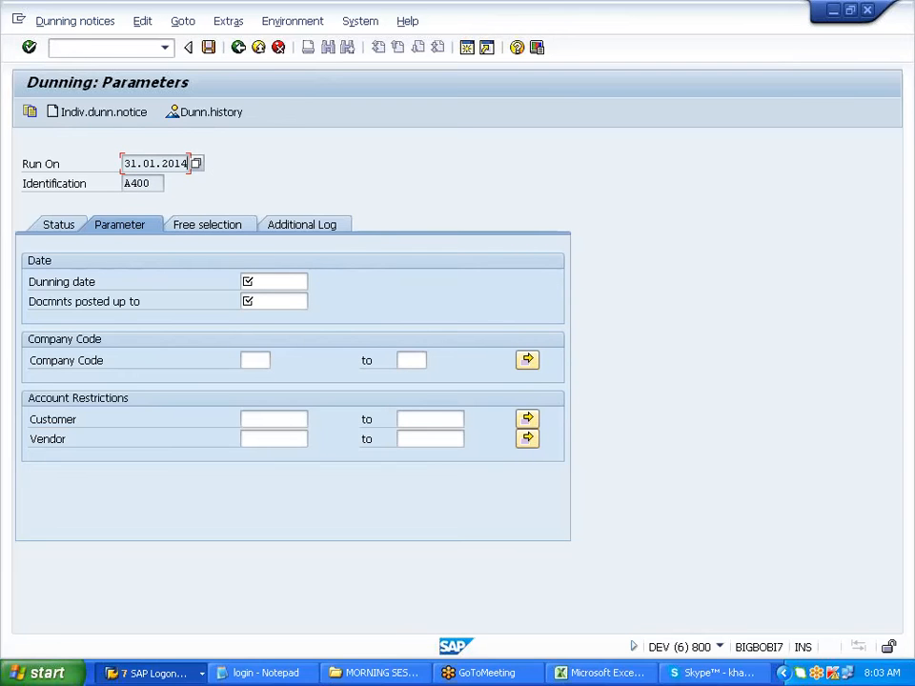
click(275, 283)
key(ctrl+v)
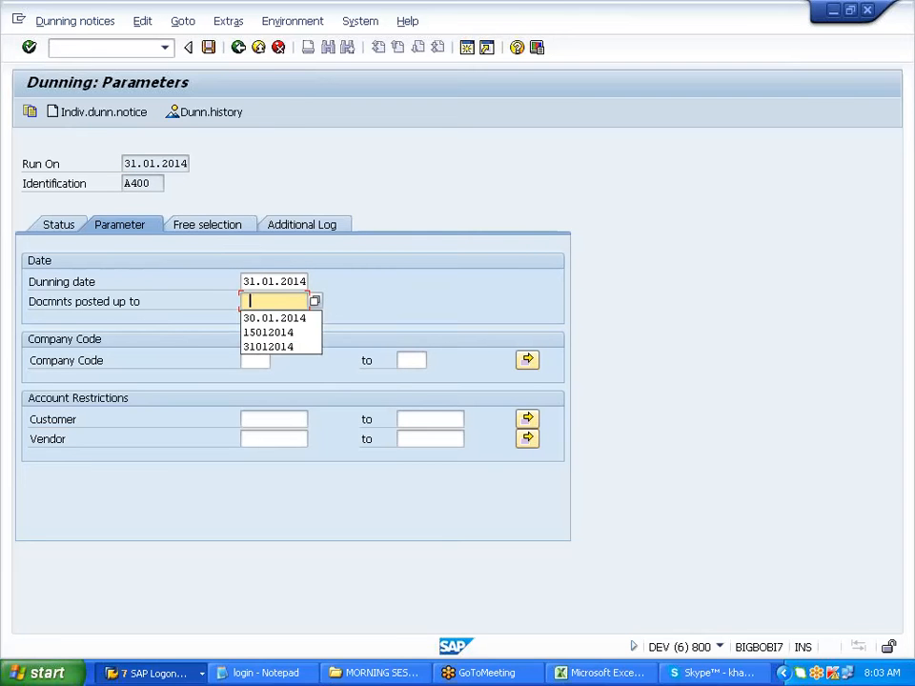
Set the date up to which posted documents are included to 31.01.2014.
key(ctrl+v)
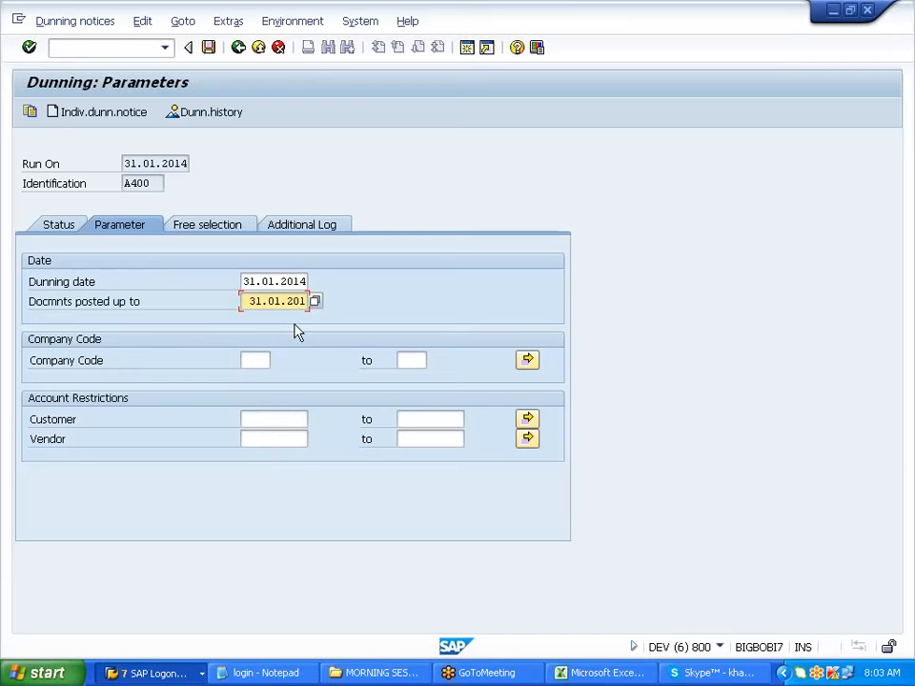
key(Delete)
key(Delete)
key(Delete)
key(Delete)
key(Delete)
key(Delete)
key(Delete)
key(Delete)
key(Delete)
key(Delete)
key(ctrl+v)
Restrict the dunning run to company code A400 and enter the customer's account number as the account restriction.
click(255, 360)
text(A400)
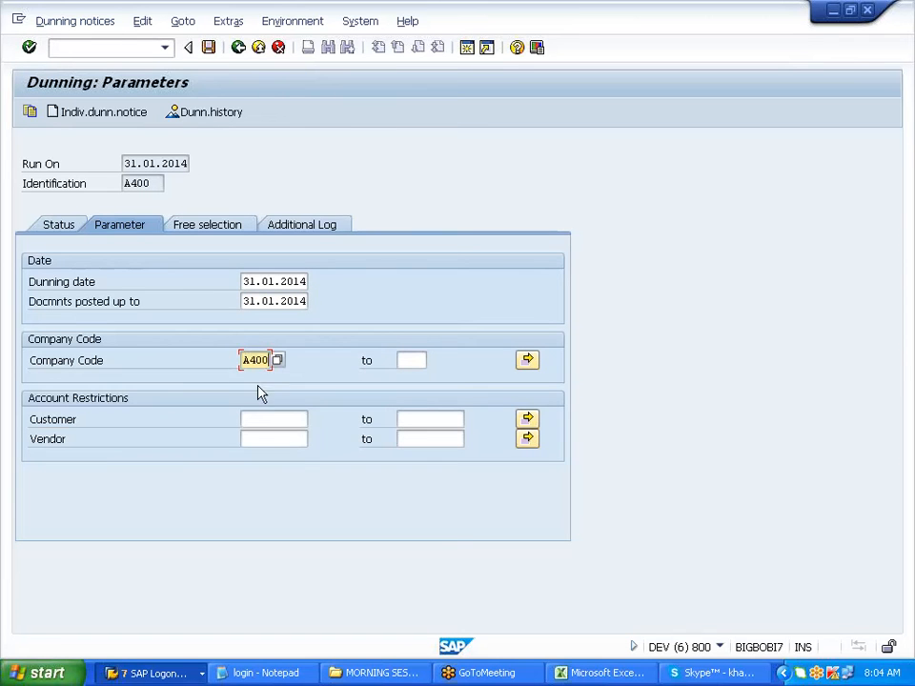
click(269, 420)
click(270, 438)
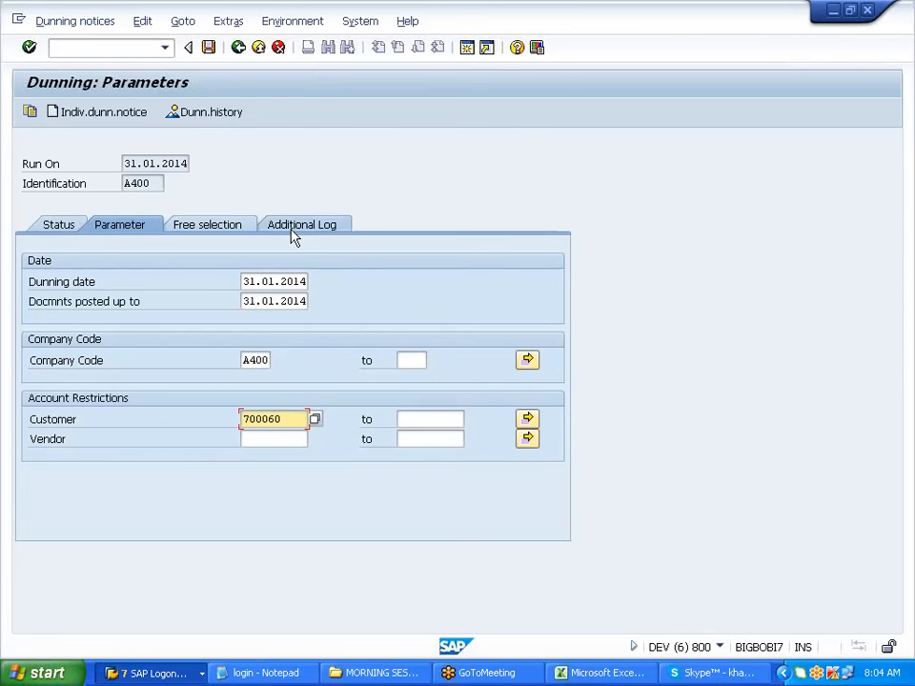
Enter the same customer account for the additional log and save the dunning run parameters.
click(292, 228)
click(274, 281)
click(267, 299)
key(Return)
click(207, 47)
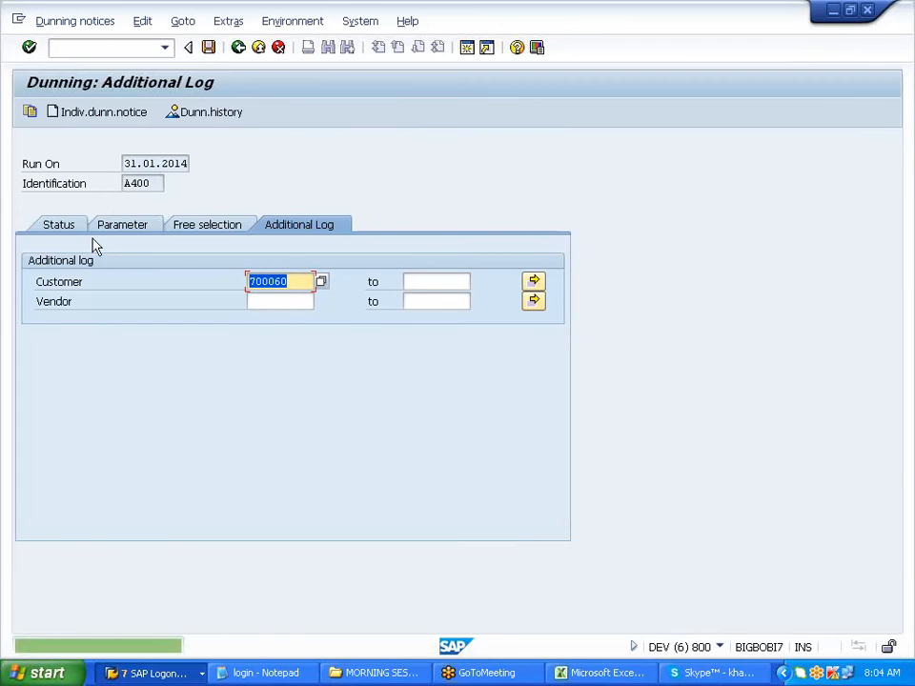
Schedule the dunning selection of the 31.01.2014 run to start immediately and refresh its status.
click(95, 116)
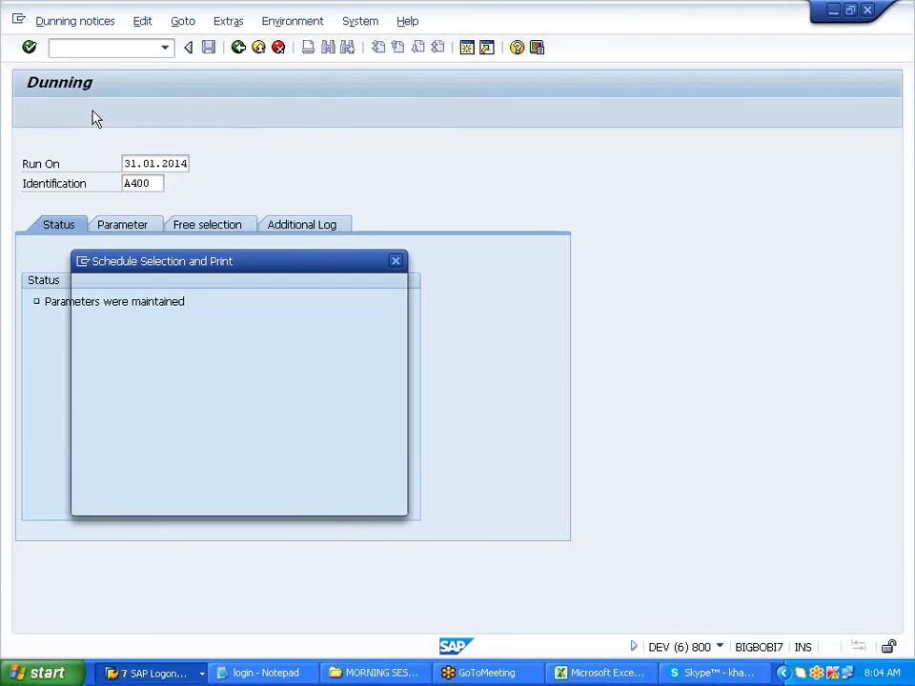
click(279, 349)
click(298, 504)
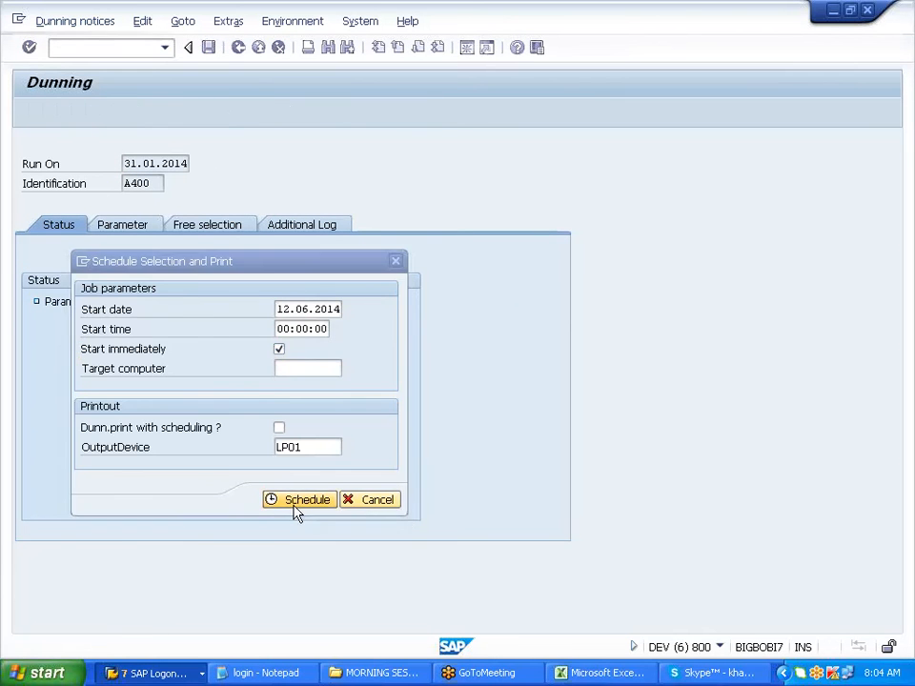
key(Return)
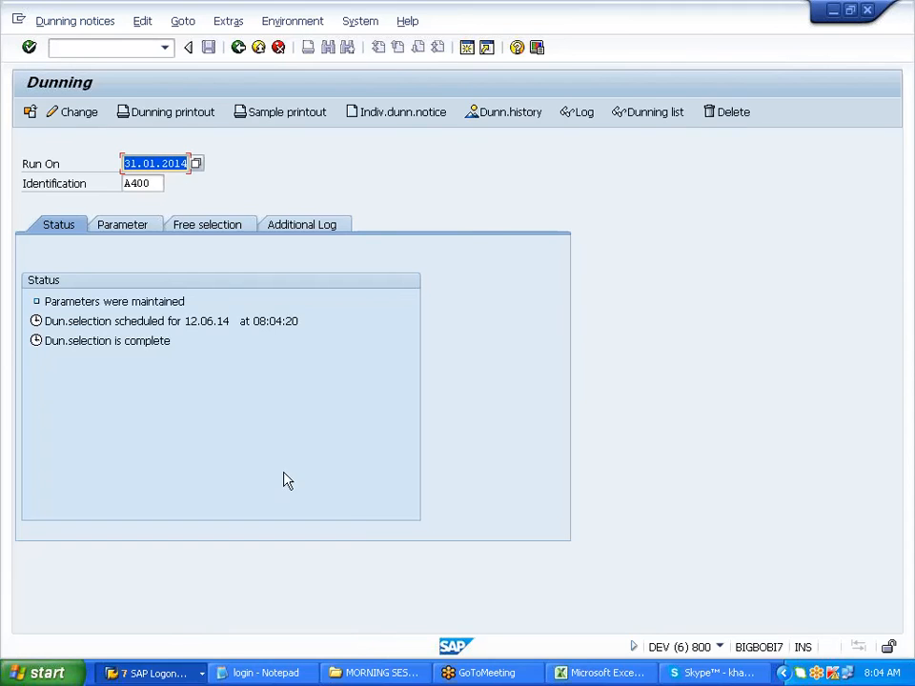
Display the dunning list without a variant, examine the due items of the 31.01.2014 run, and return to the dunning run.
click(649, 111)
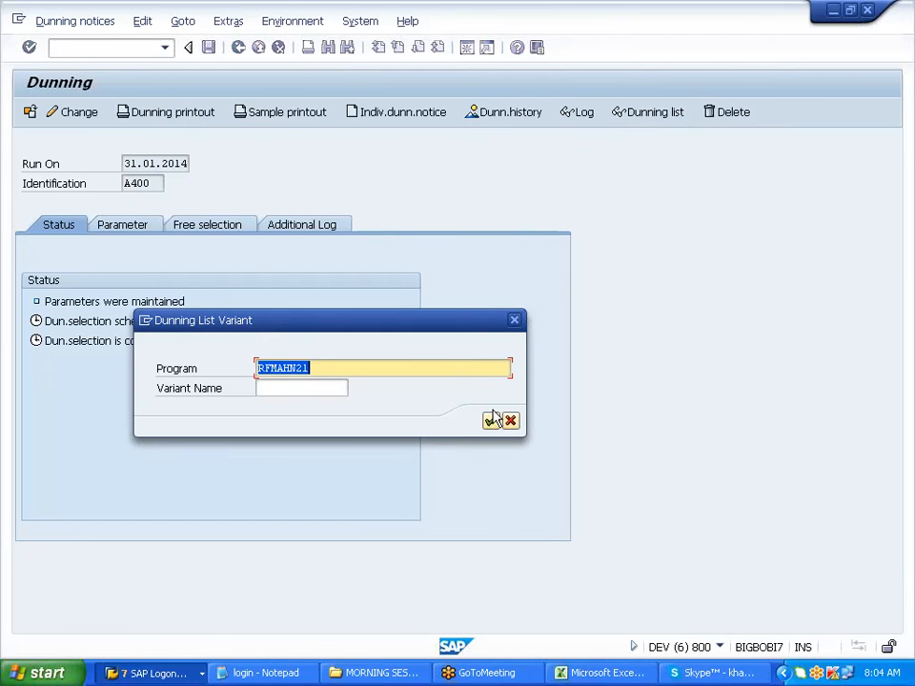
click(491, 420)
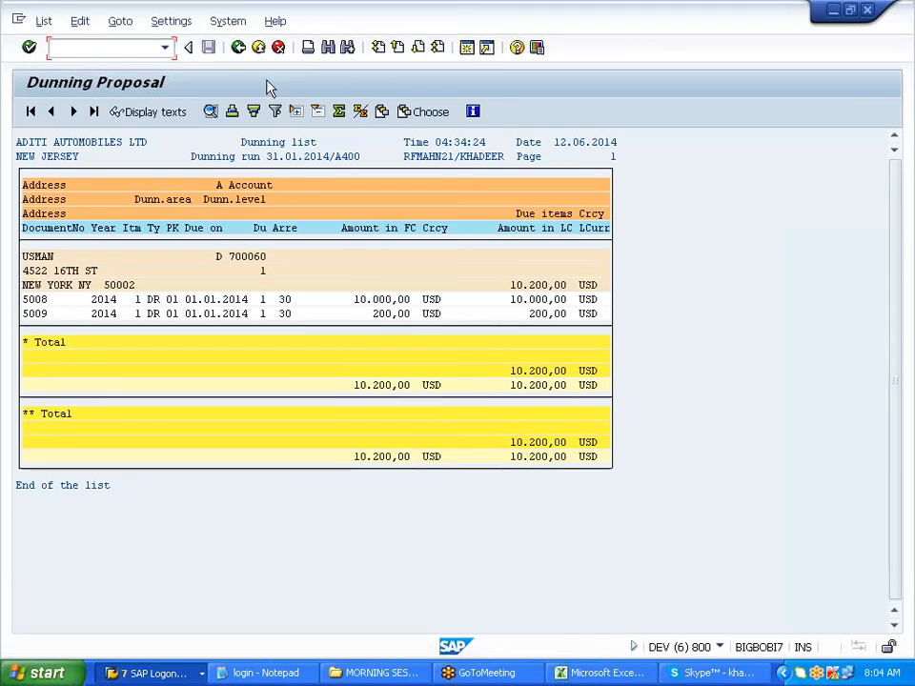
click(240, 50)
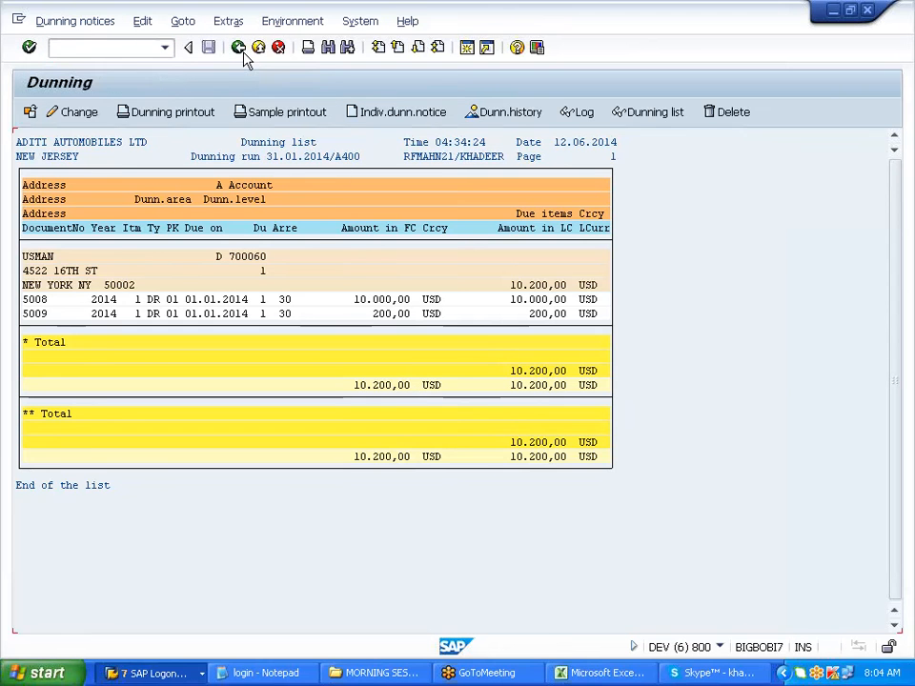
Open the dunning run's job log and examine the days-in-arrears entry for the first document in Phase I.
click(582, 115)
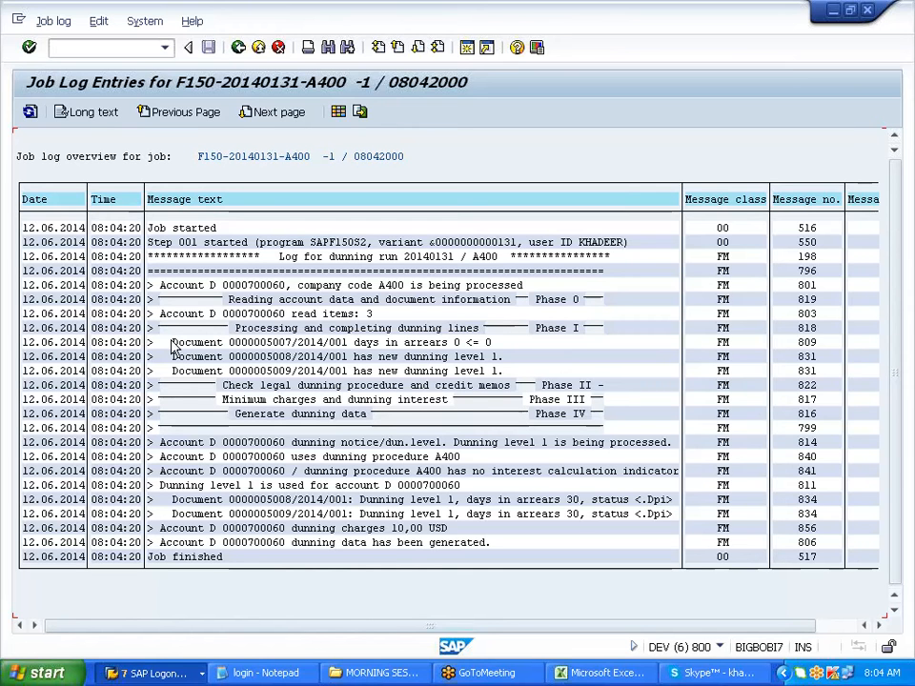
drag(171, 345, 492, 344)
key(ctrl+c)
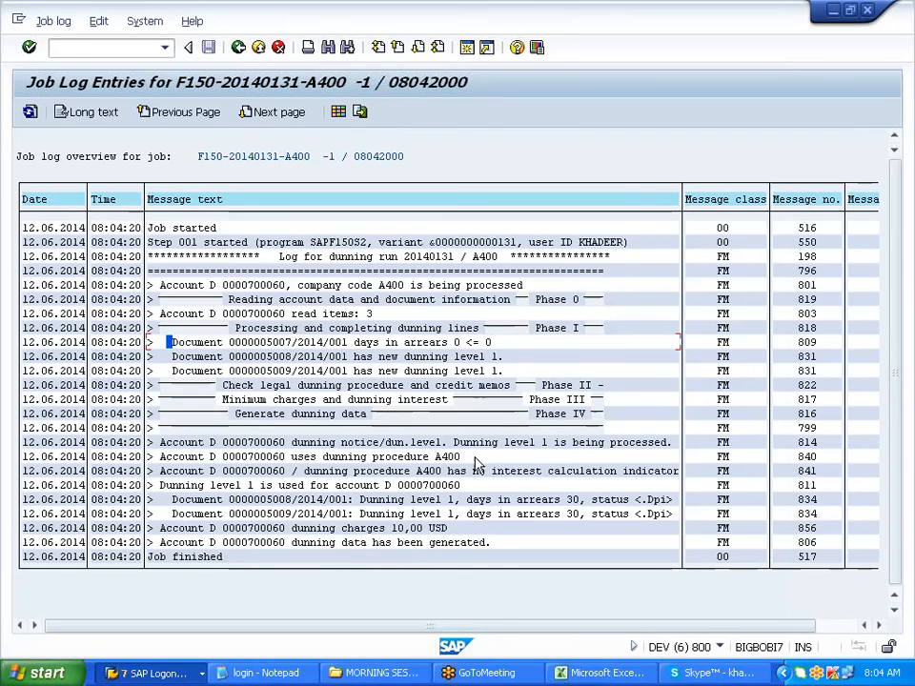
Display the customer's open line items for company code A400 and check the first item's net due date.
click(168, 675)
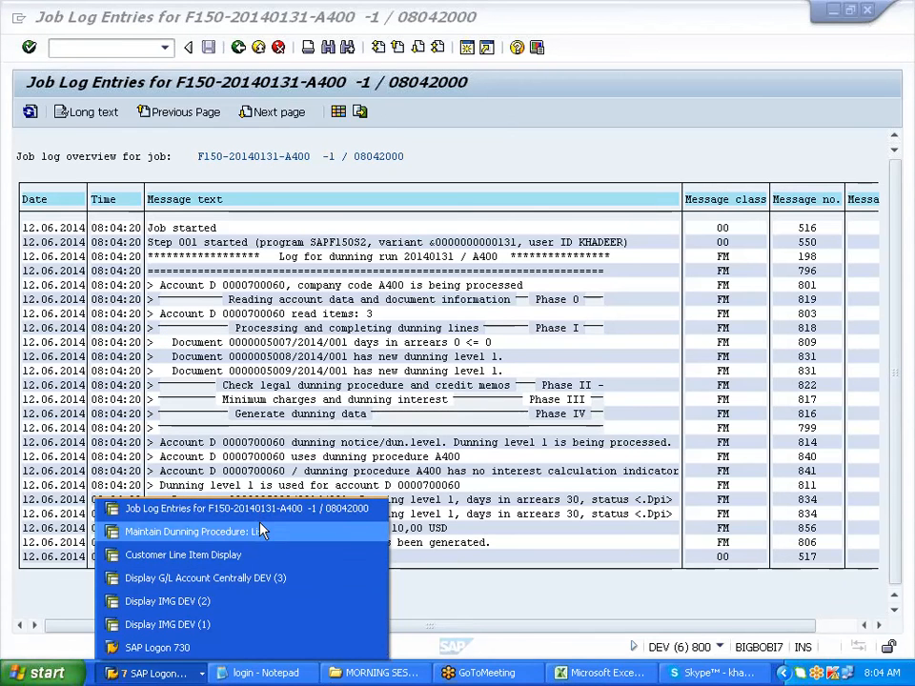
click(228, 560)
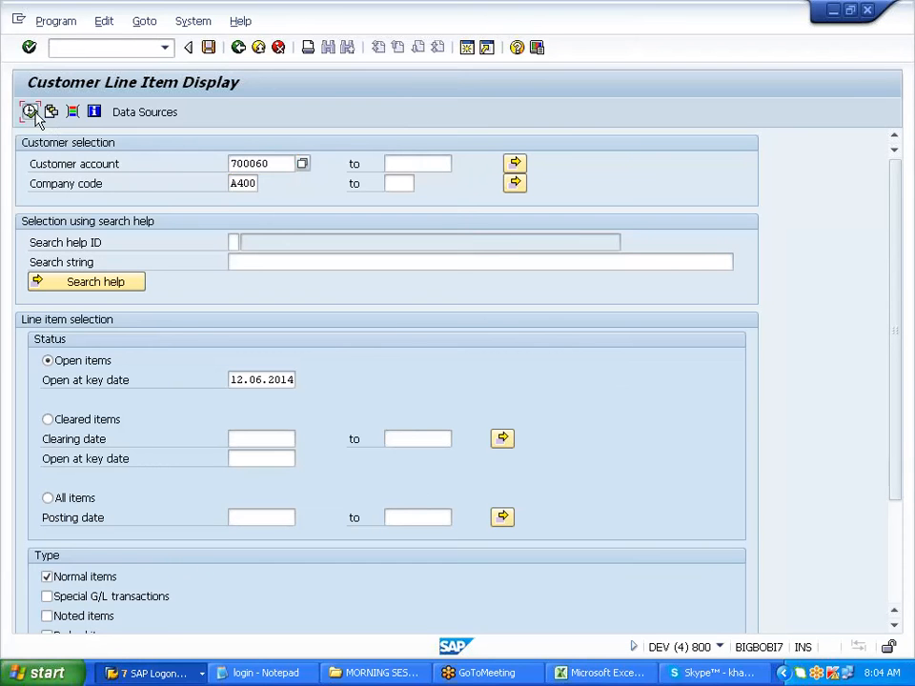
click(31, 111)
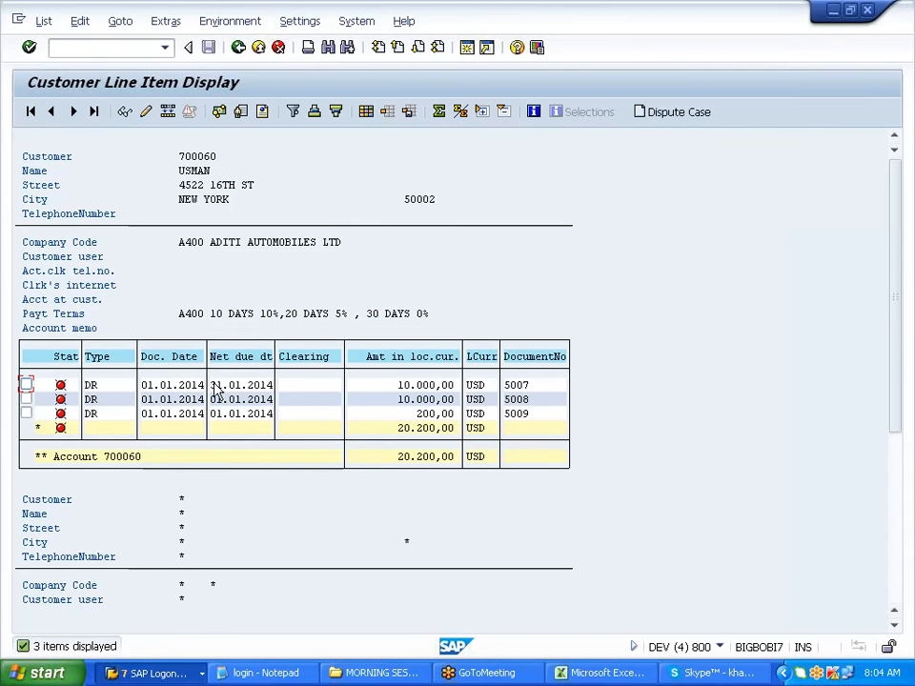
drag(211, 383, 280, 387)
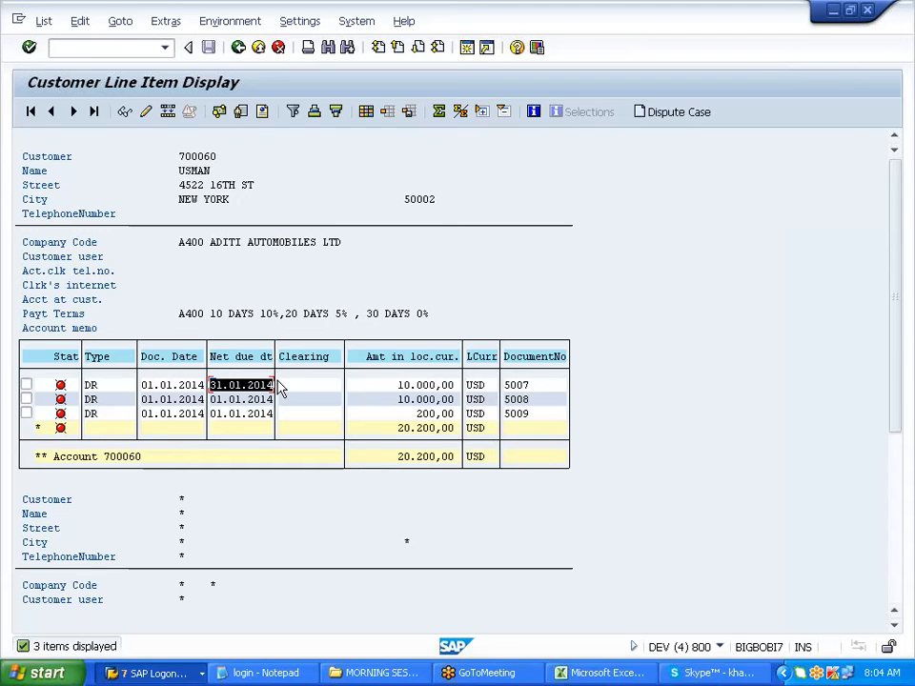
click(278, 384)
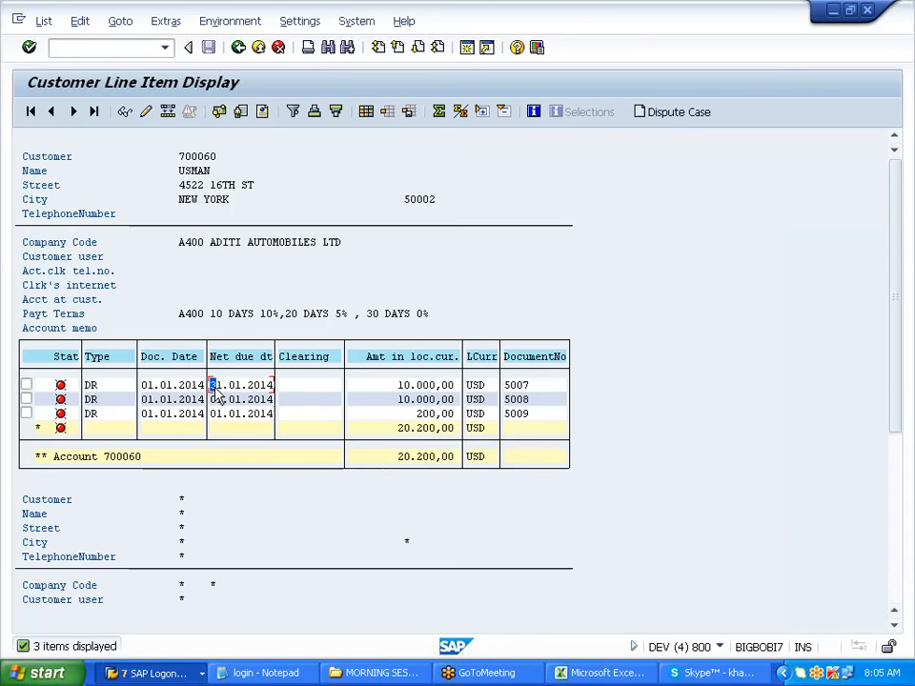
click(238, 48)
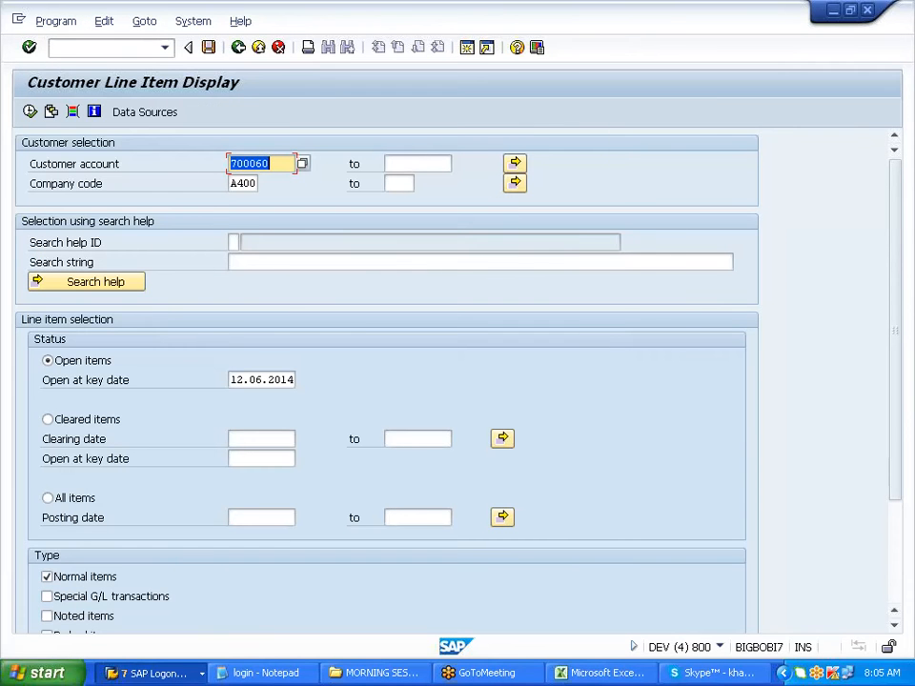
Return to the job log entries of the dunning run.
key(F3)
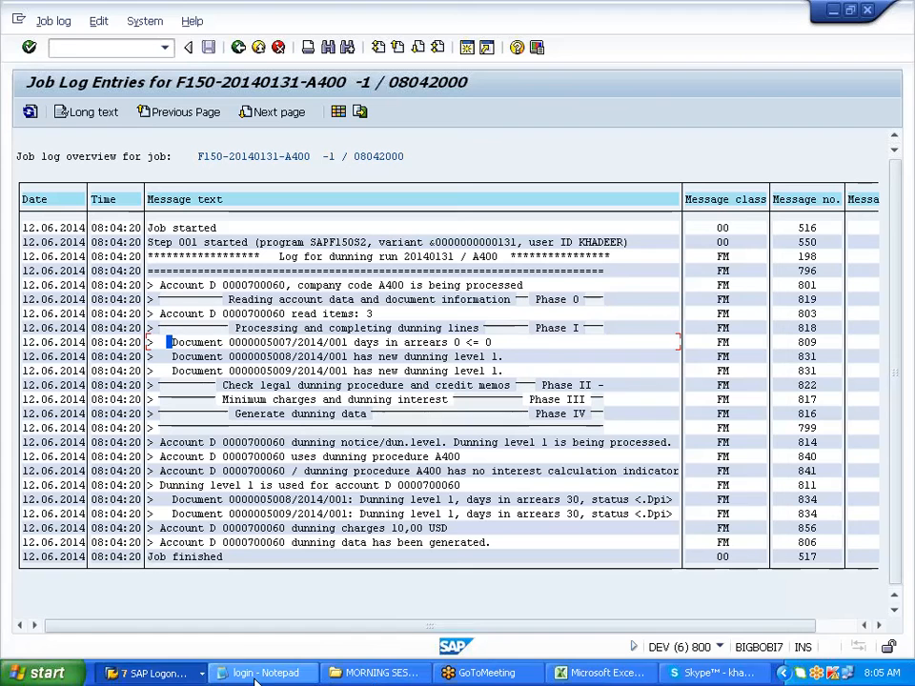
click(198, 673)
click(246, 508)
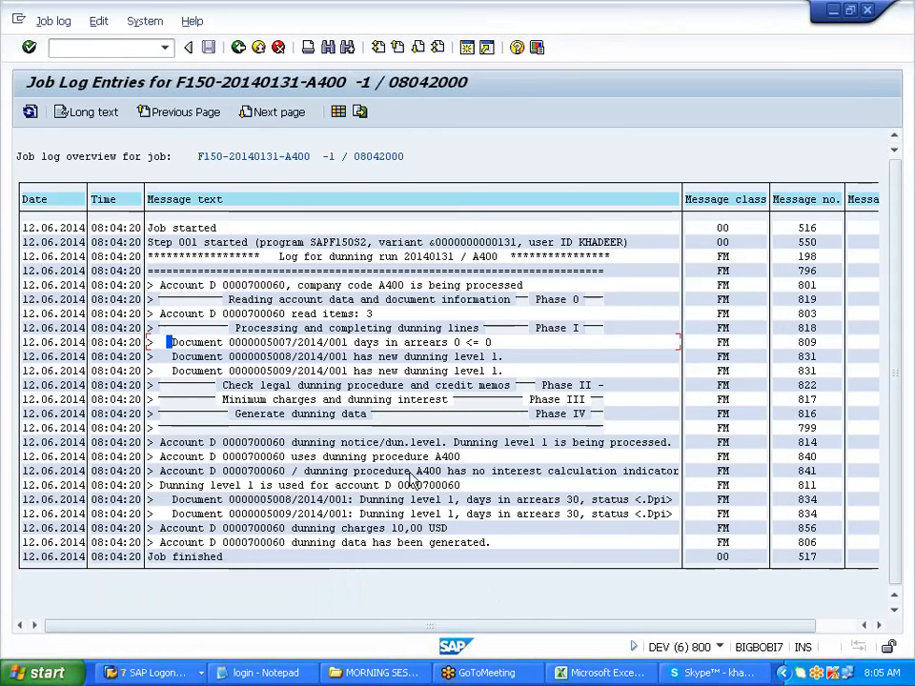
Display the customer's open line items again and check the net due date and local-currency amount of the first item.
click(145, 677)
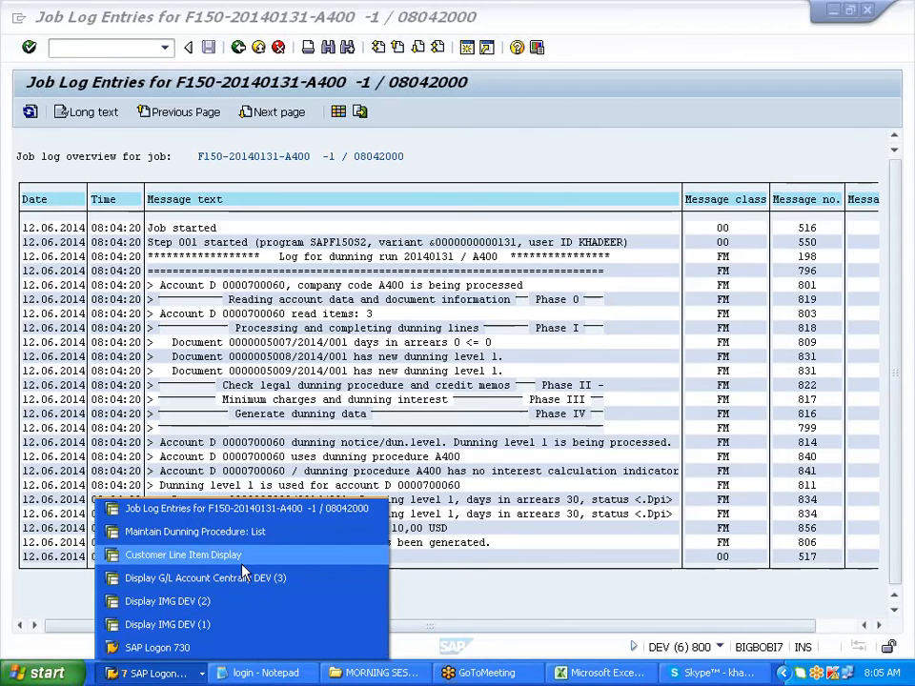
click(239, 561)
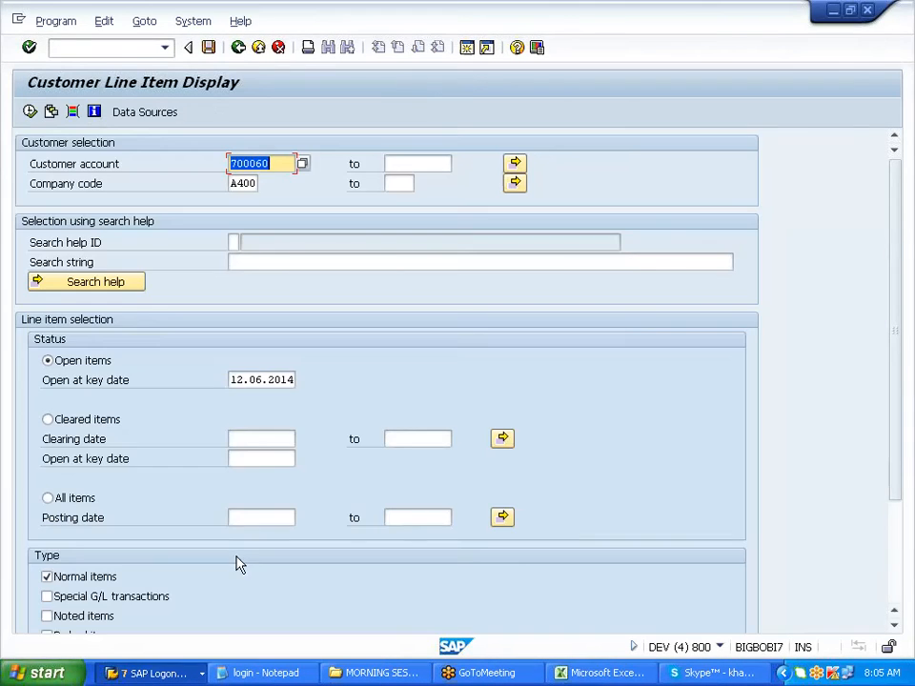
click(30, 111)
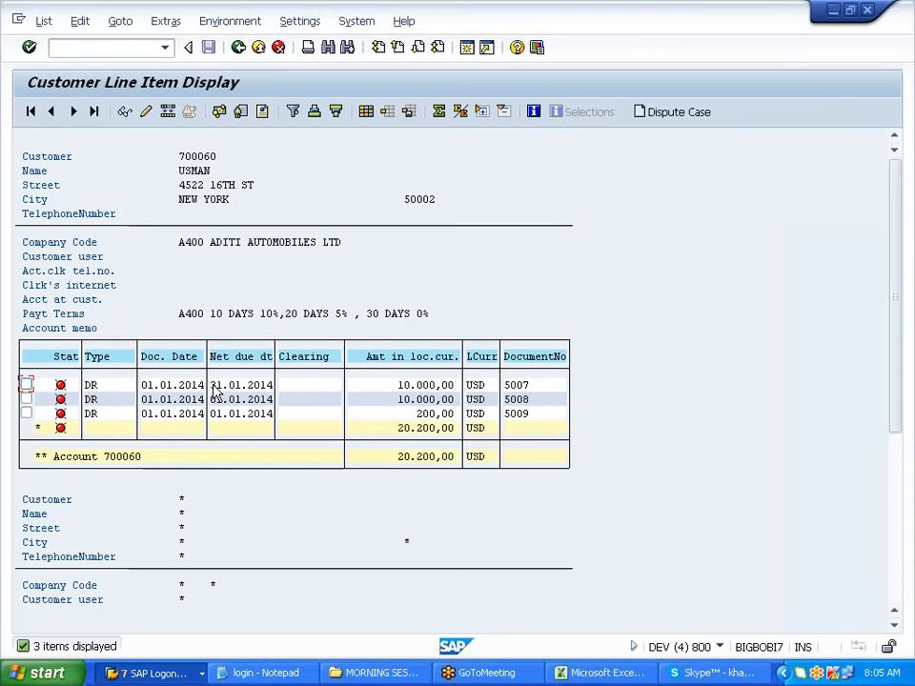
drag(210, 385, 280, 385)
drag(397, 385, 458, 391)
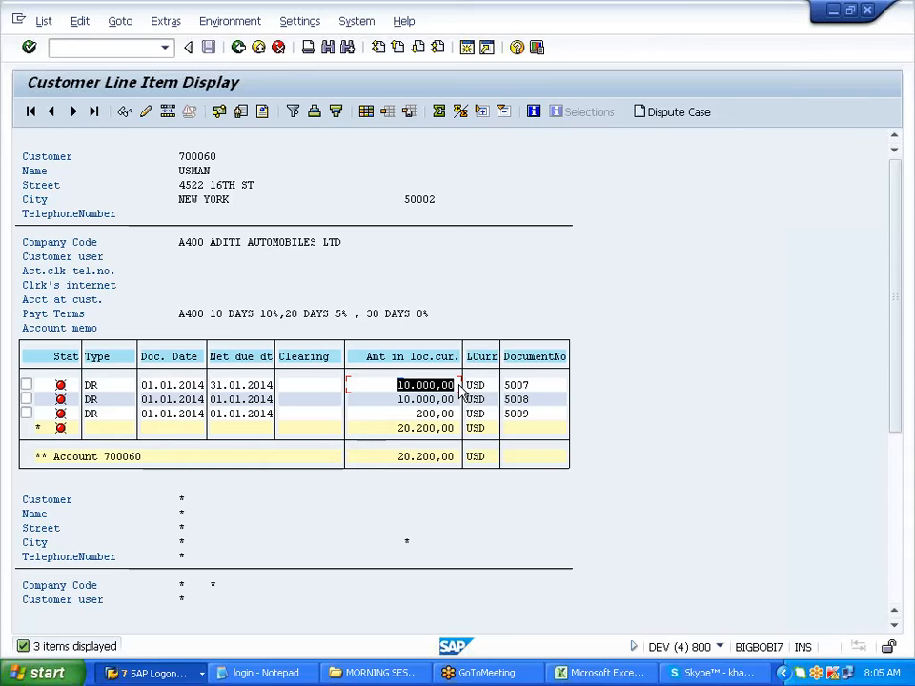
click(459, 386)
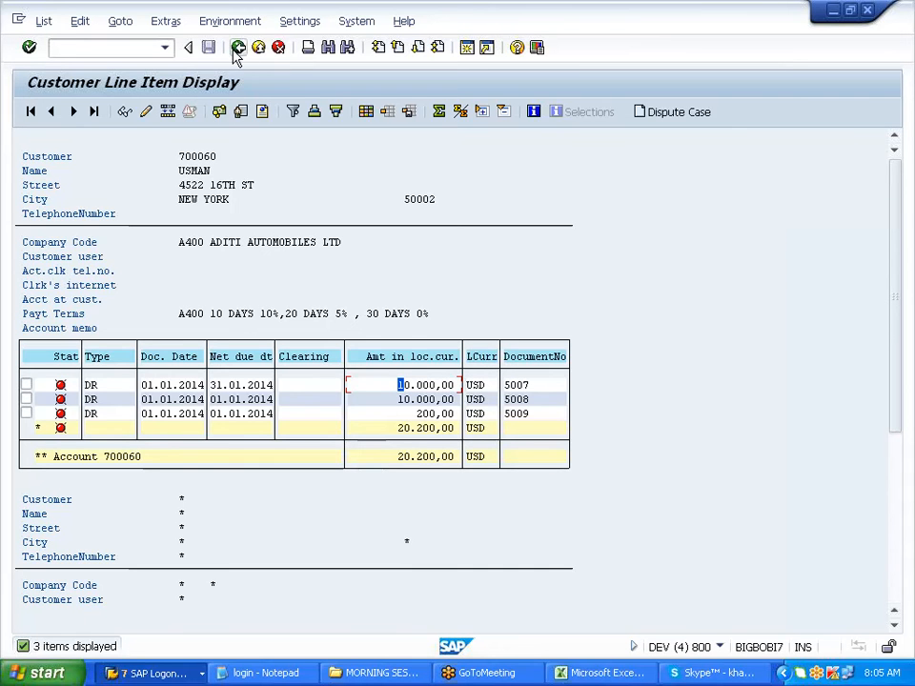
Rerun the line item list and compare the first item's document number with its entry in the dunning job log.
click(235, 50)
click(29, 113)
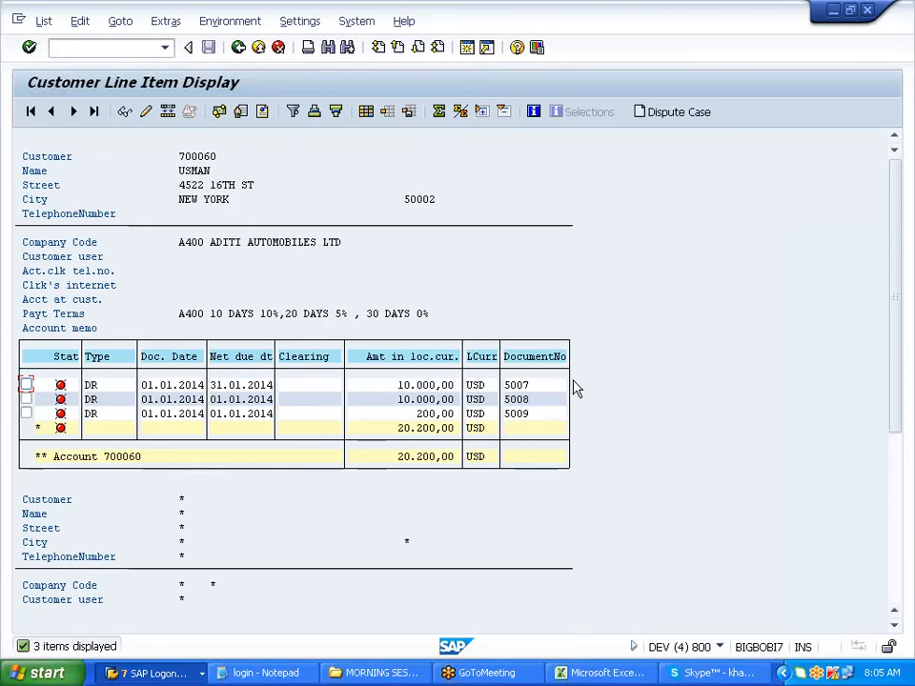
drag(504, 385, 534, 394)
key(alt+Tab)
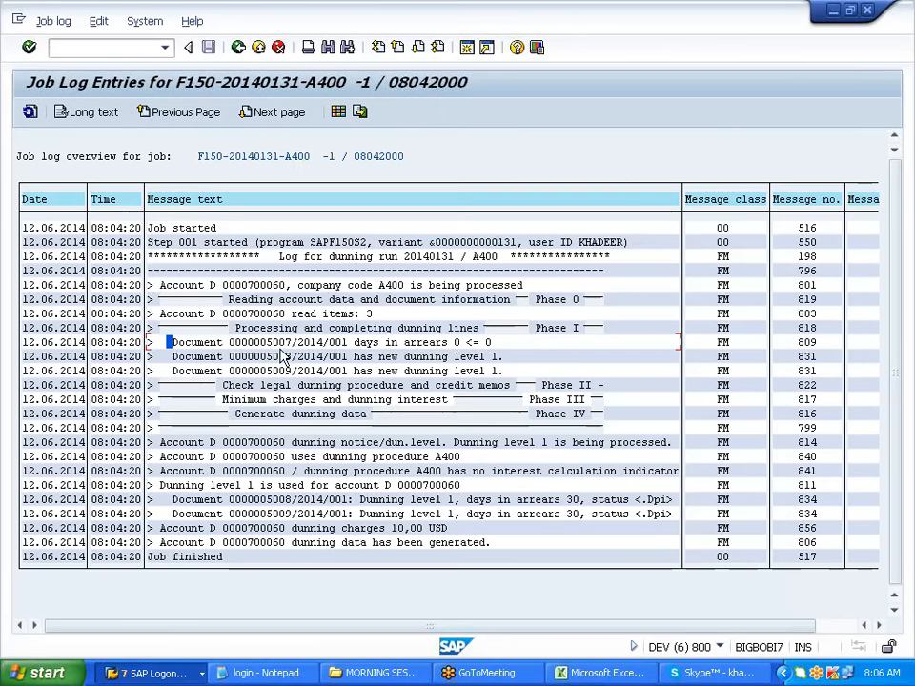
click(268, 342)
Leave the job log and delete the dunning run dated 31.01.2014 with identification A400.
click(238, 46)
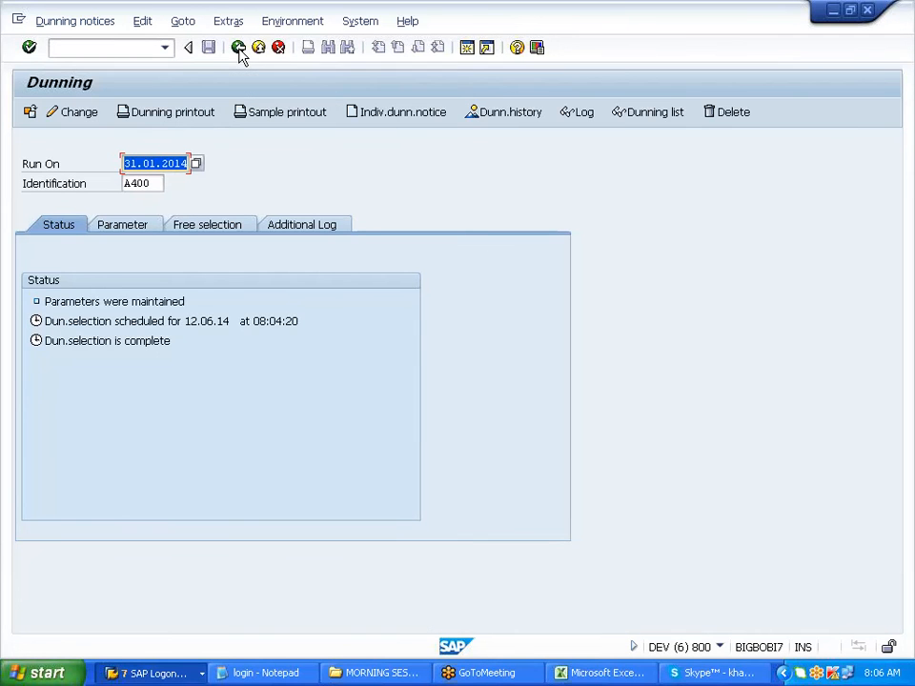
click(138, 164)
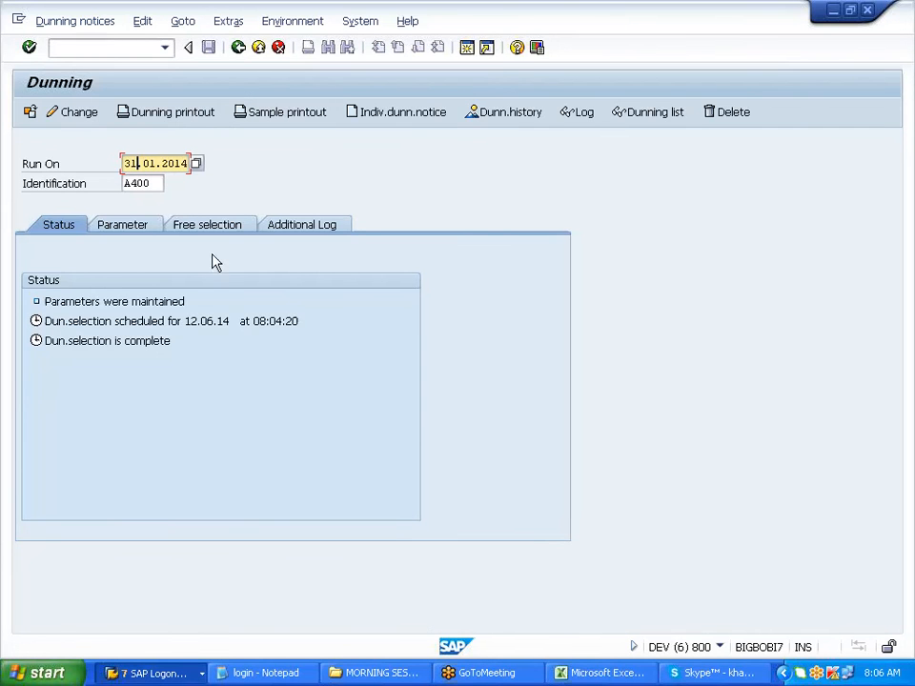
click(91, 25)
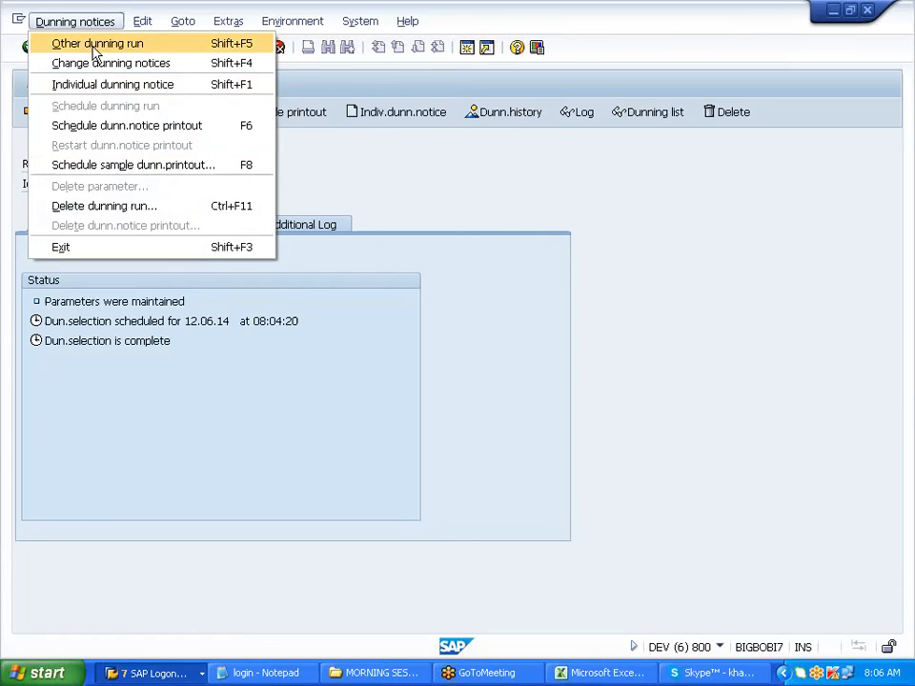
click(143, 206)
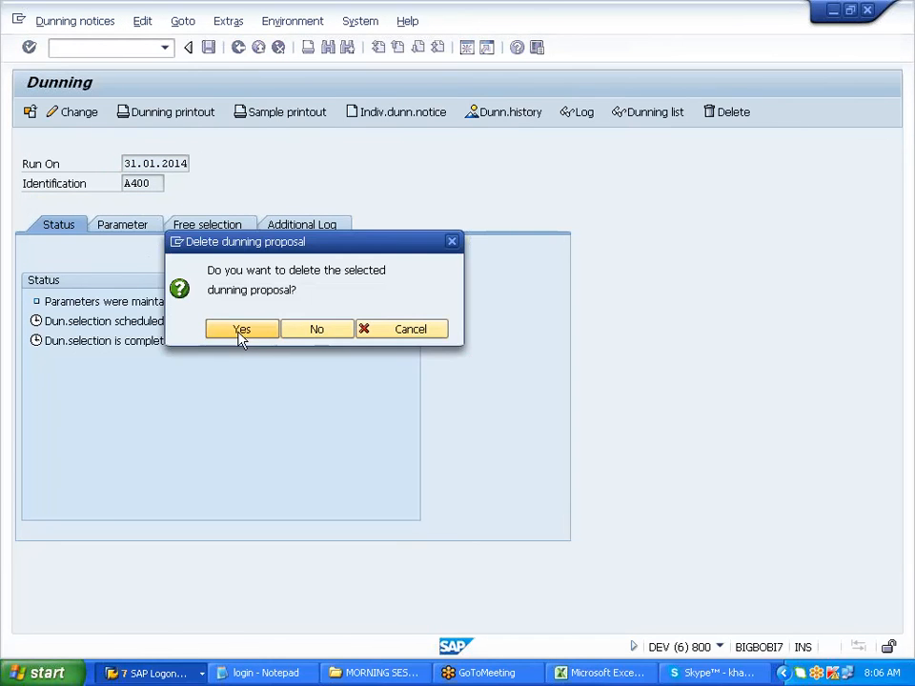
click(234, 336)
Delete all parameters of the 31.01.2014 dunning run.
click(84, 28)
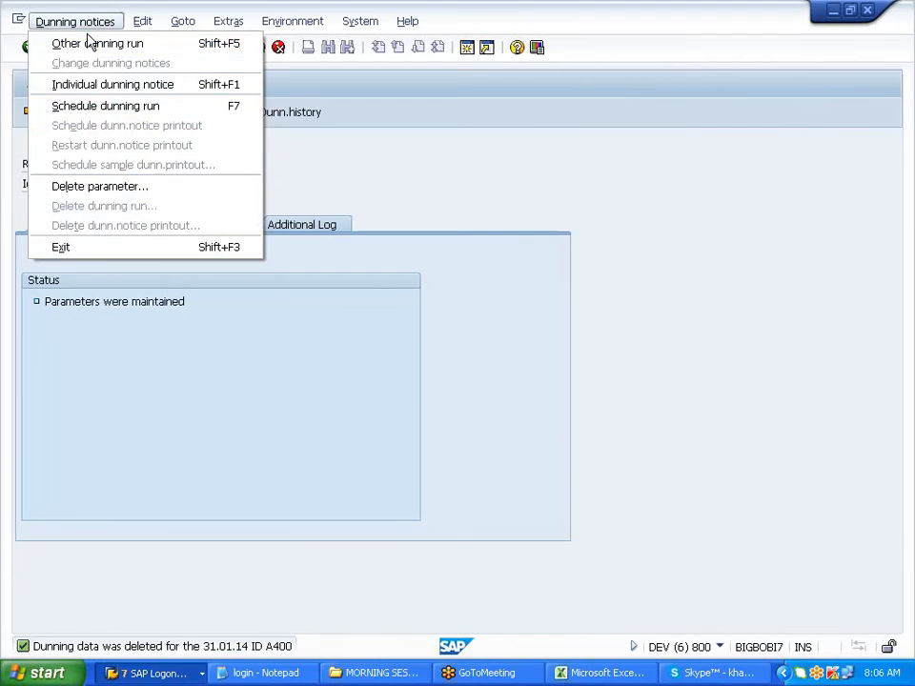
click(108, 186)
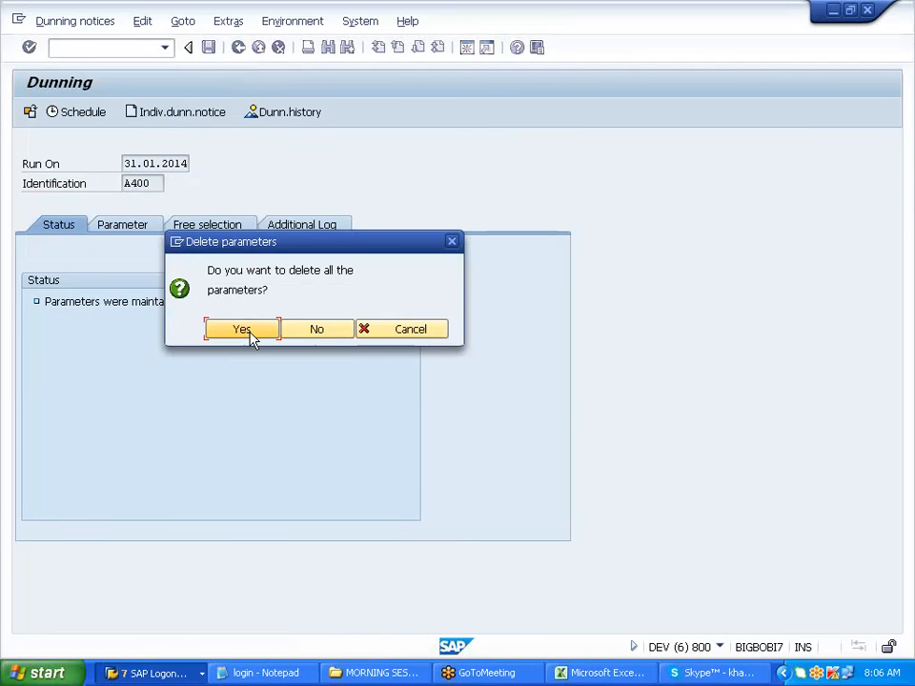
click(250, 336)
text(100220)
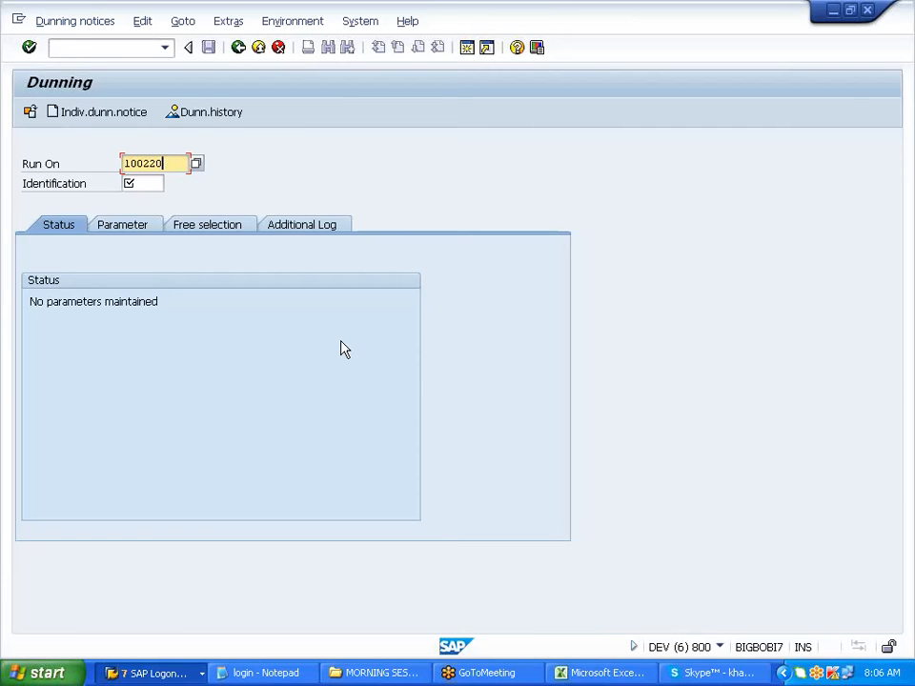
key(BackSpace)
key(BackSpace)
key(BackSpace)
key(BackSpace)
key(BackSpace)
key(BackSpace)
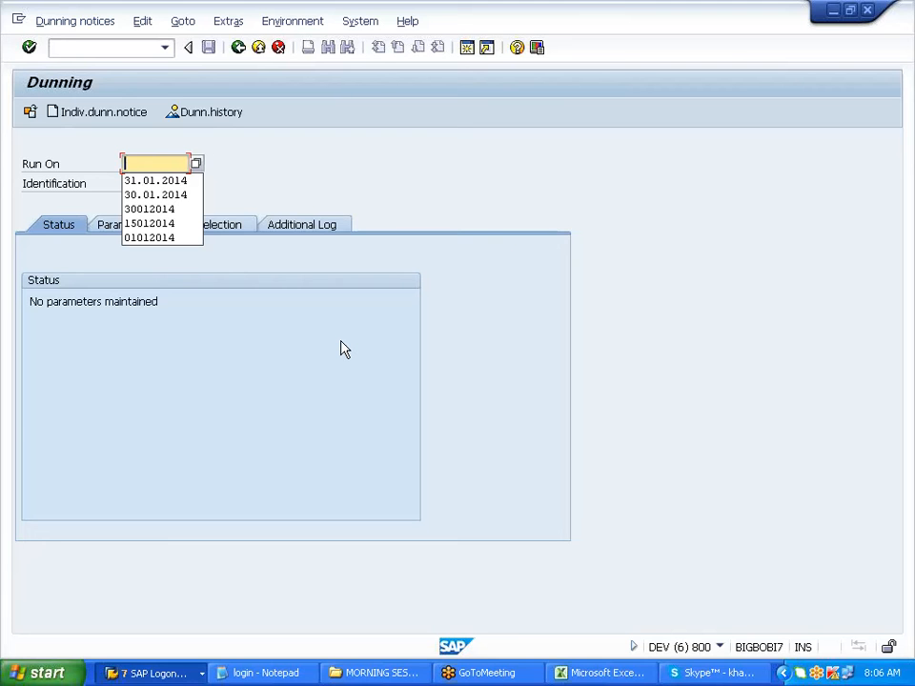
Identify a new dunning run with run date 10.02.2014 and identification A400.
text(10022014)
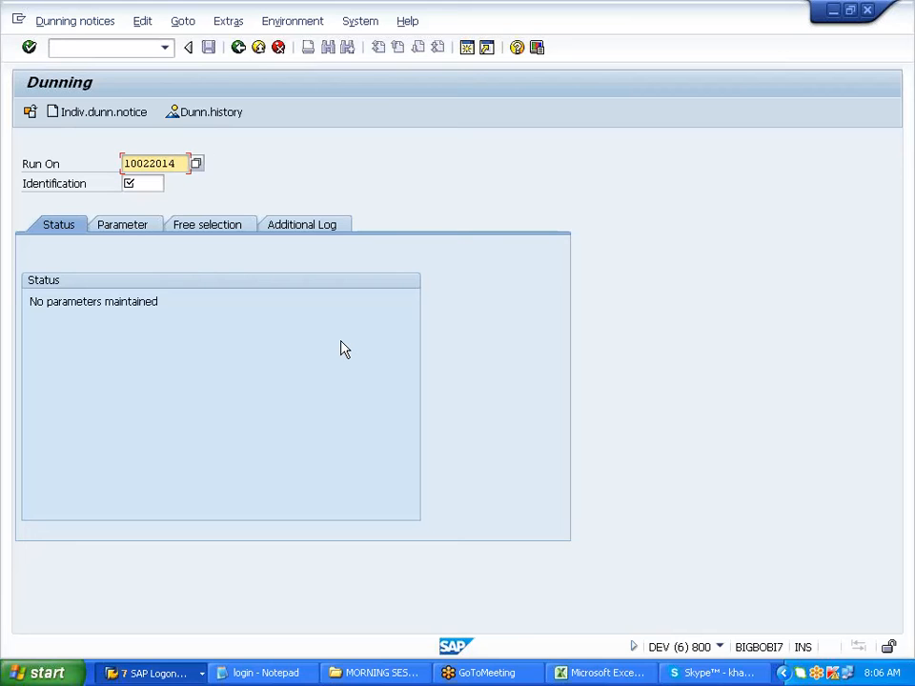
key(Tab)
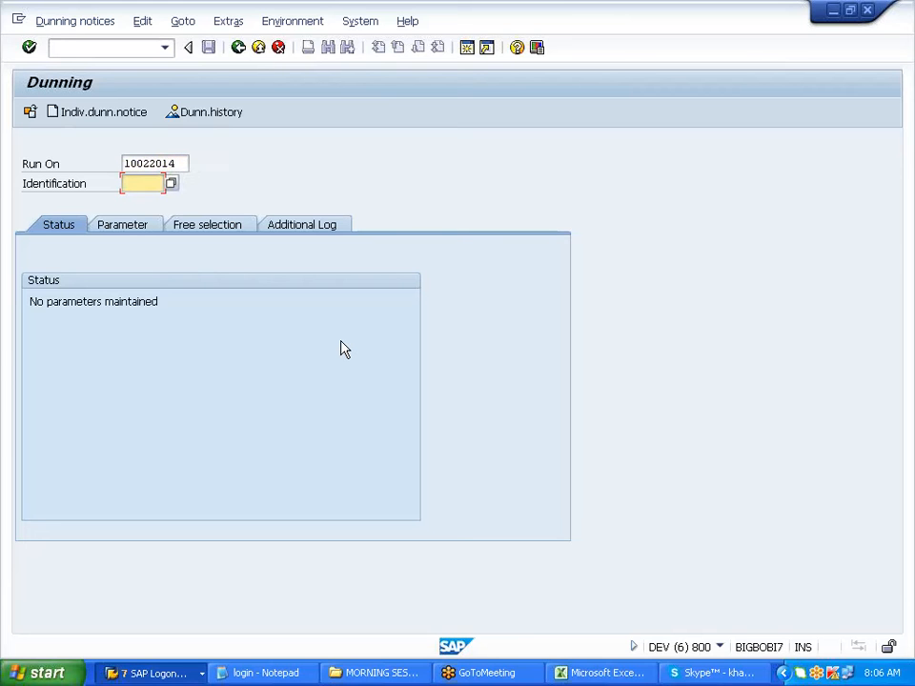
click(153, 199)
In the run's parameters, set both the dunning date and the documents posted up to date to 10.02.2014.
click(133, 228)
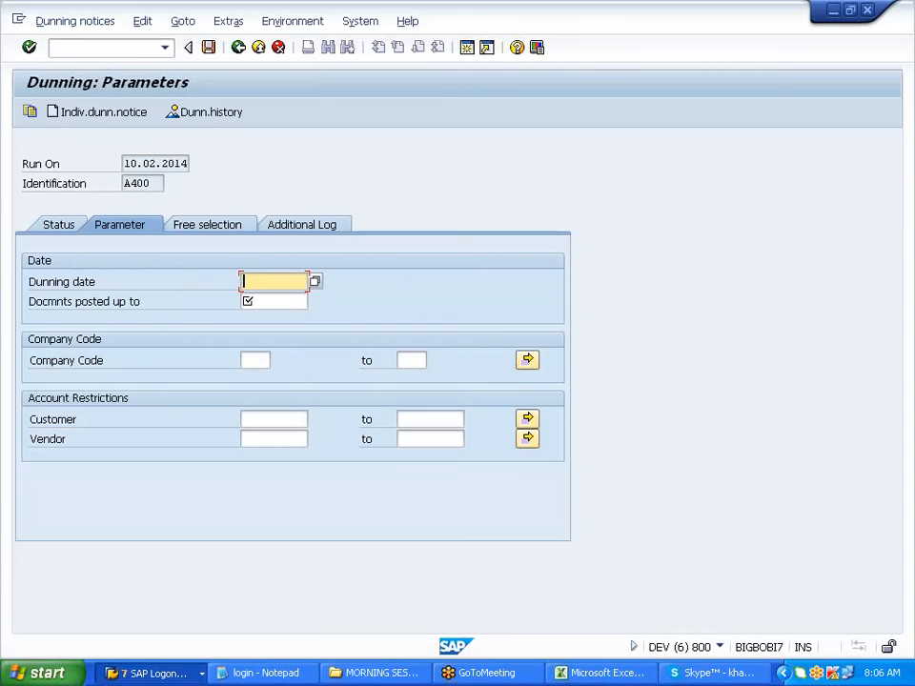
drag(124, 164, 191, 164)
key(ctrl+c)
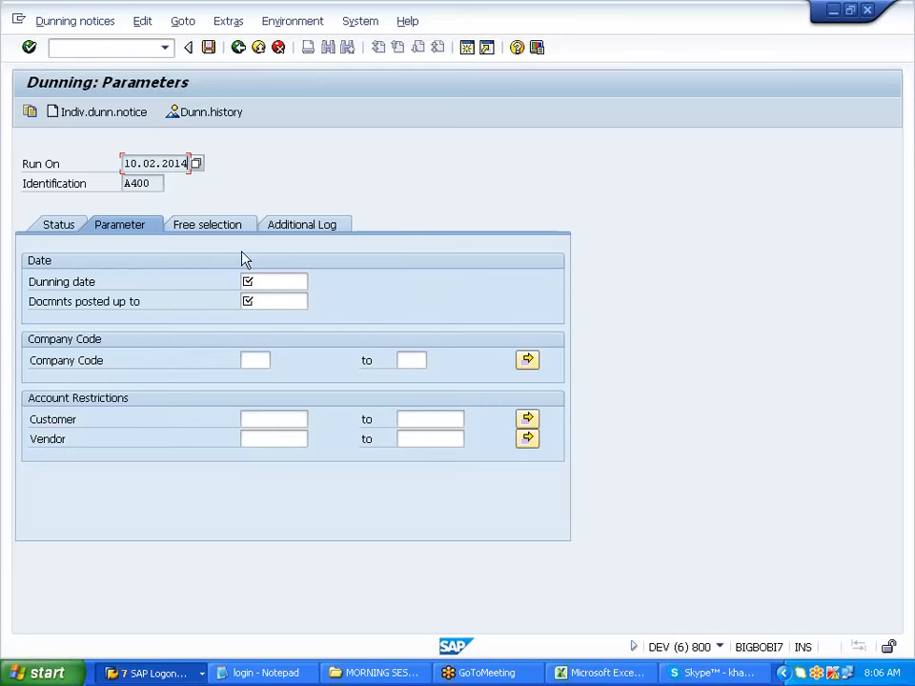
click(263, 282)
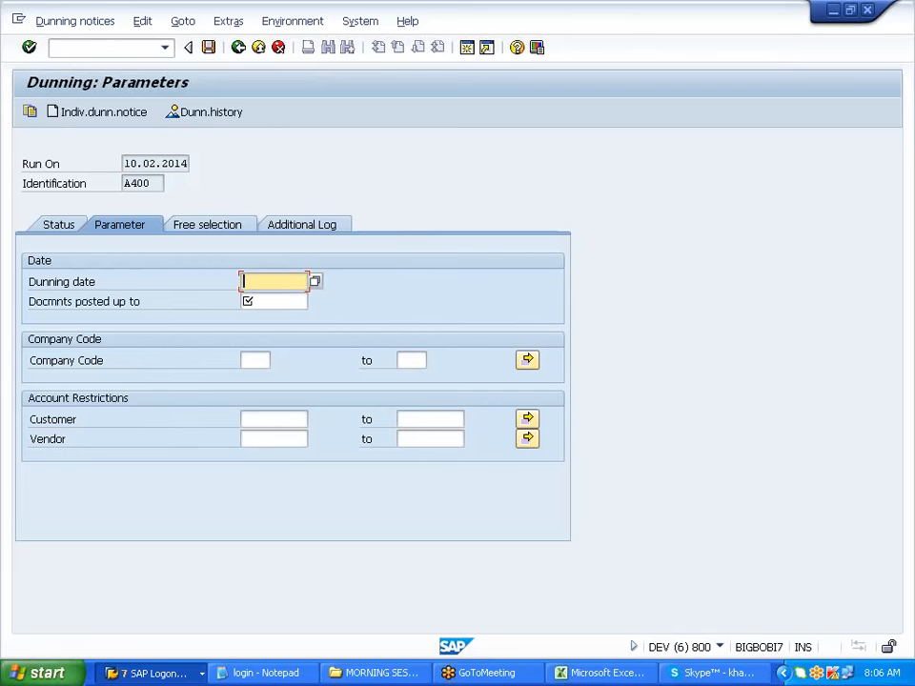
drag(124, 164, 189, 163)
key(ctrl+c)
click(250, 281)
key(ctrl+v)
click(263, 302)
key(ctrl+v)
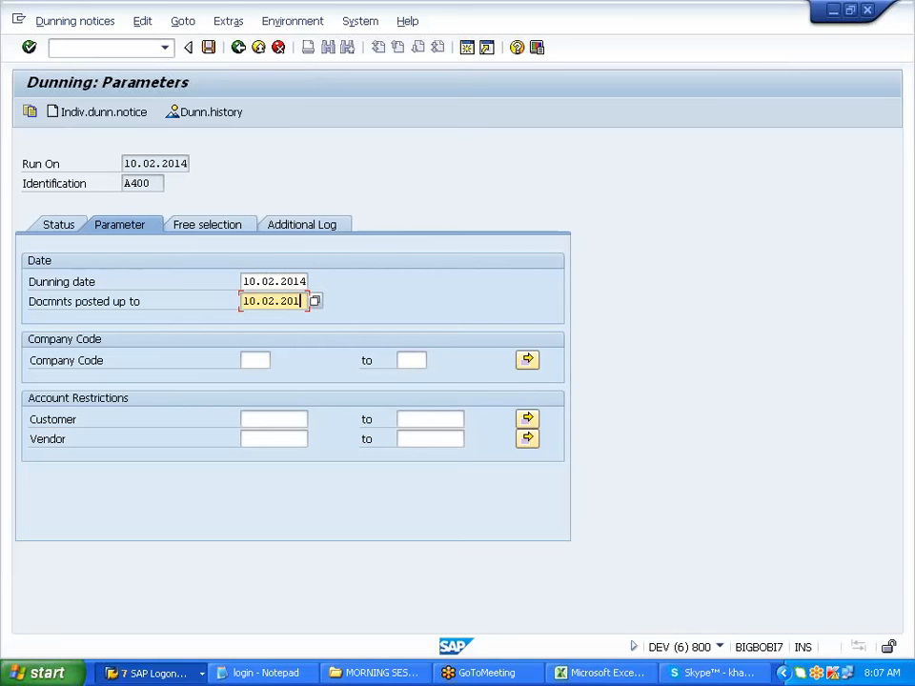
key(shift+Tab)
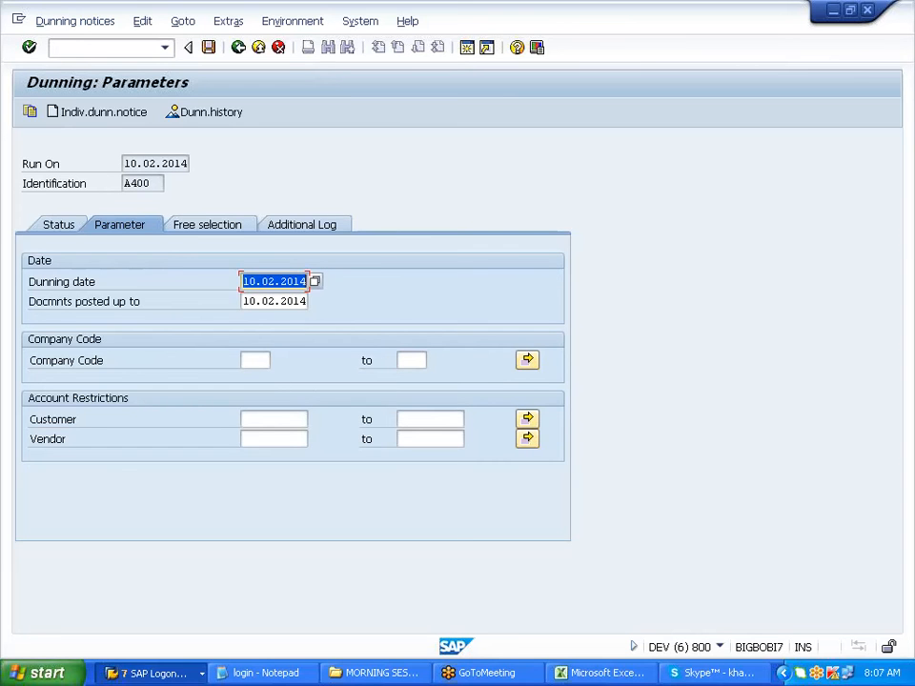
Restrict the run to company code A400 and the customer's account, and enter the same customer account for the additional log.
click(256, 361)
click(261, 376)
click(274, 419)
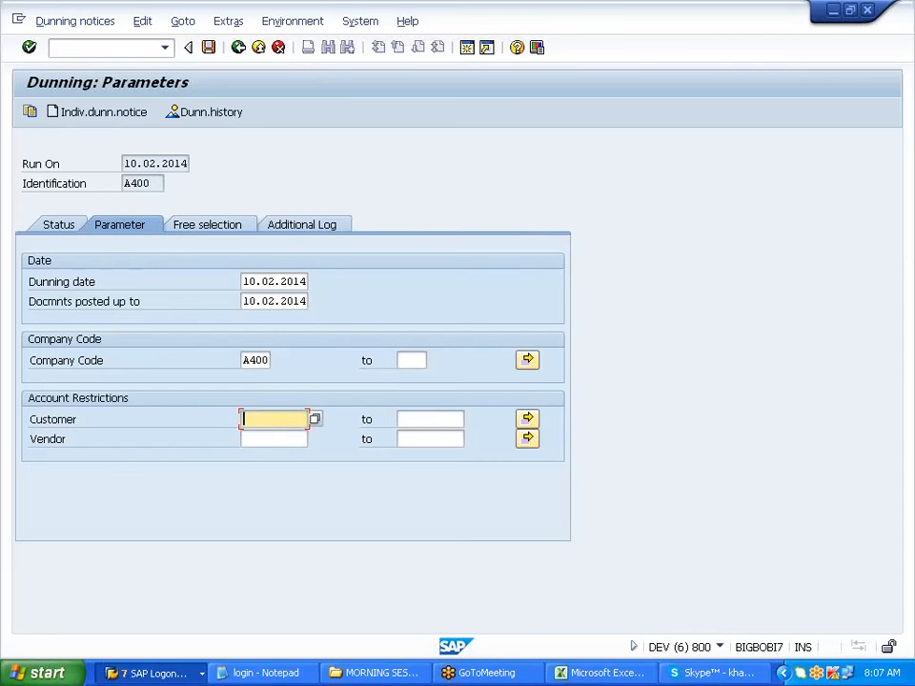
click(272, 437)
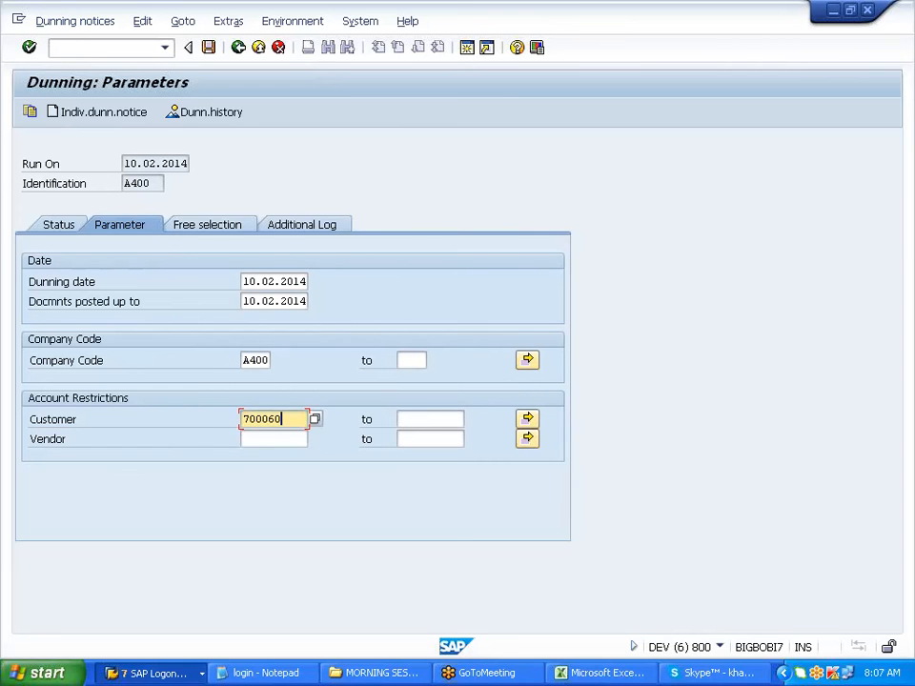
click(299, 227)
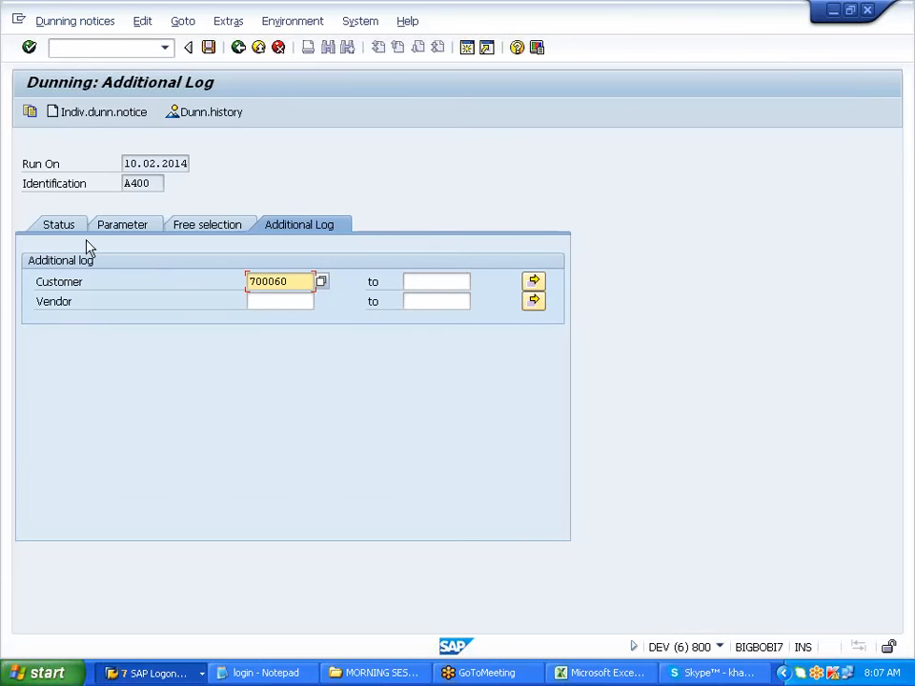
Save the parameters of the 10.02.2014 dunning run and schedule its dunning selection to start immediately.
click(209, 46)
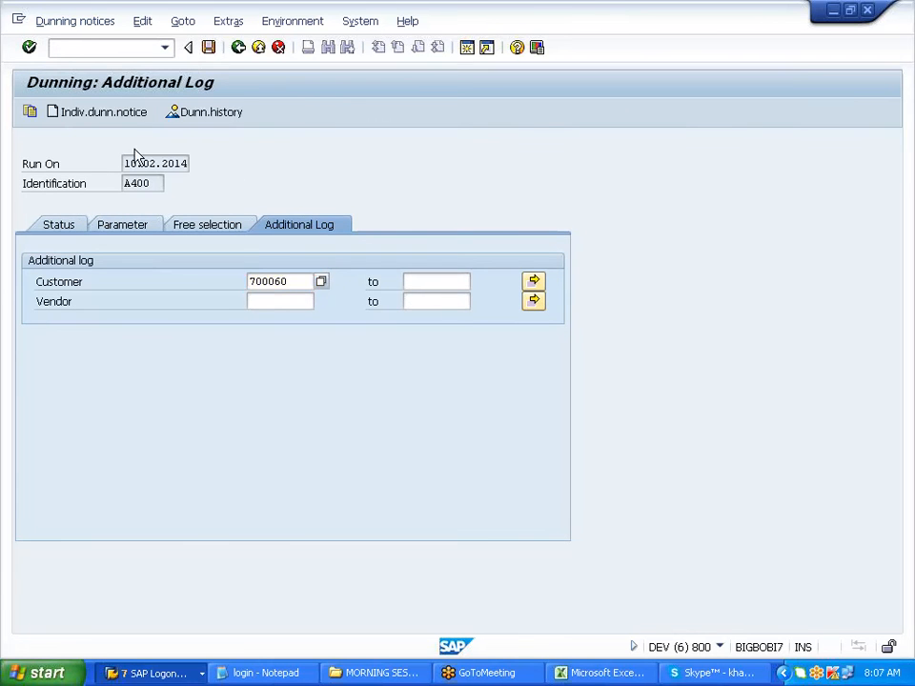
click(78, 116)
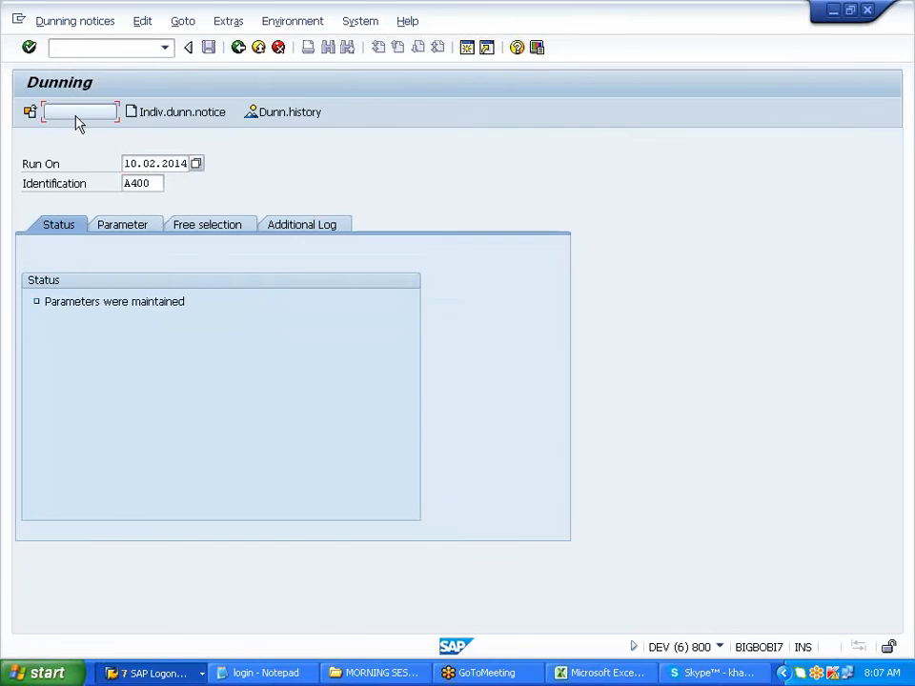
click(279, 349)
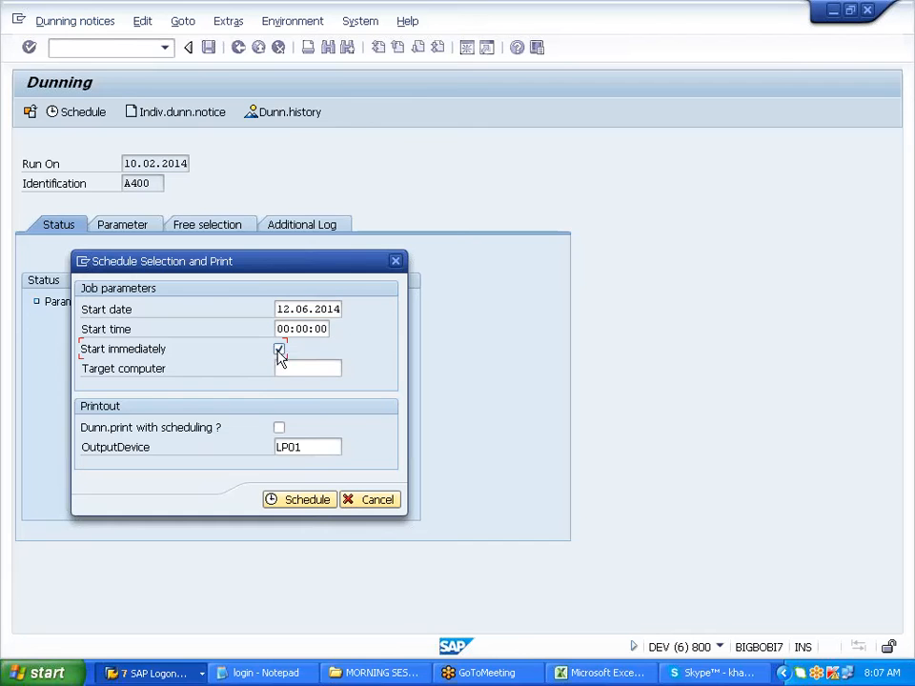
click(303, 500)
key(Return)
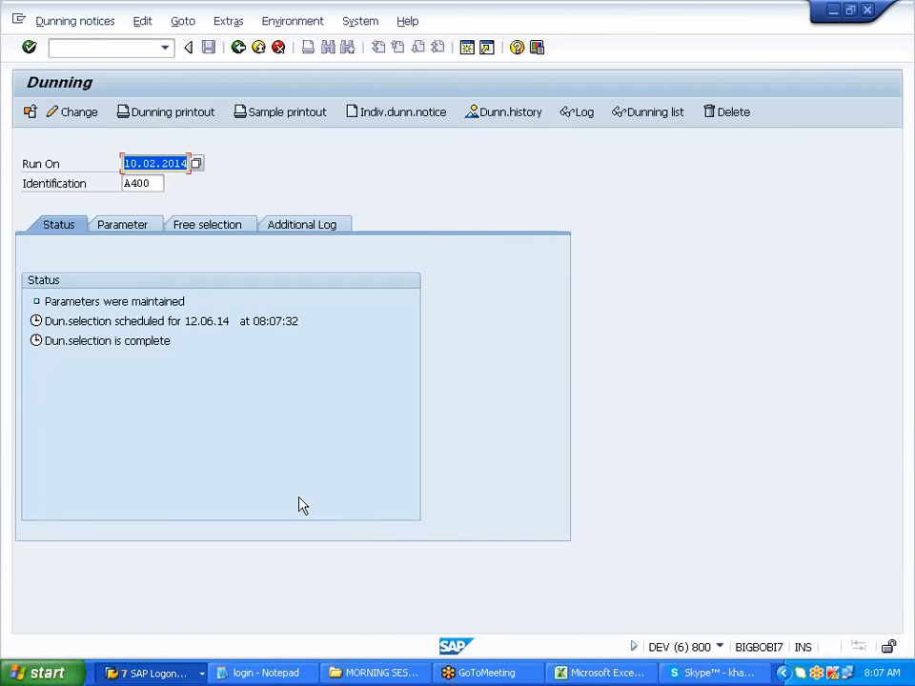
Display the dunning list of the 10.02.2014 run and check the days in arrears of the item due on 31.01.2014.
click(646, 114)
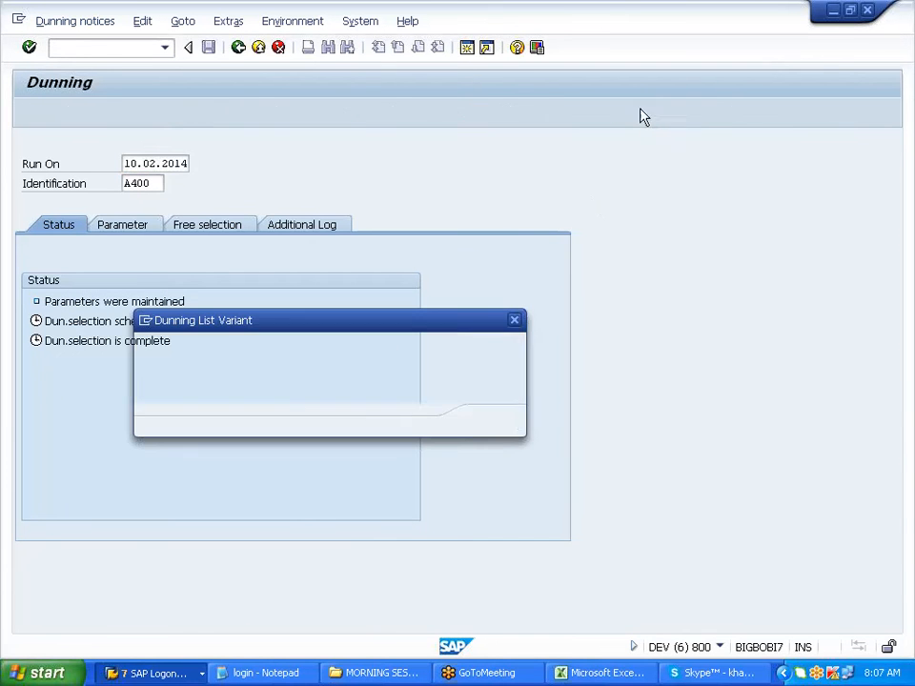
click(493, 430)
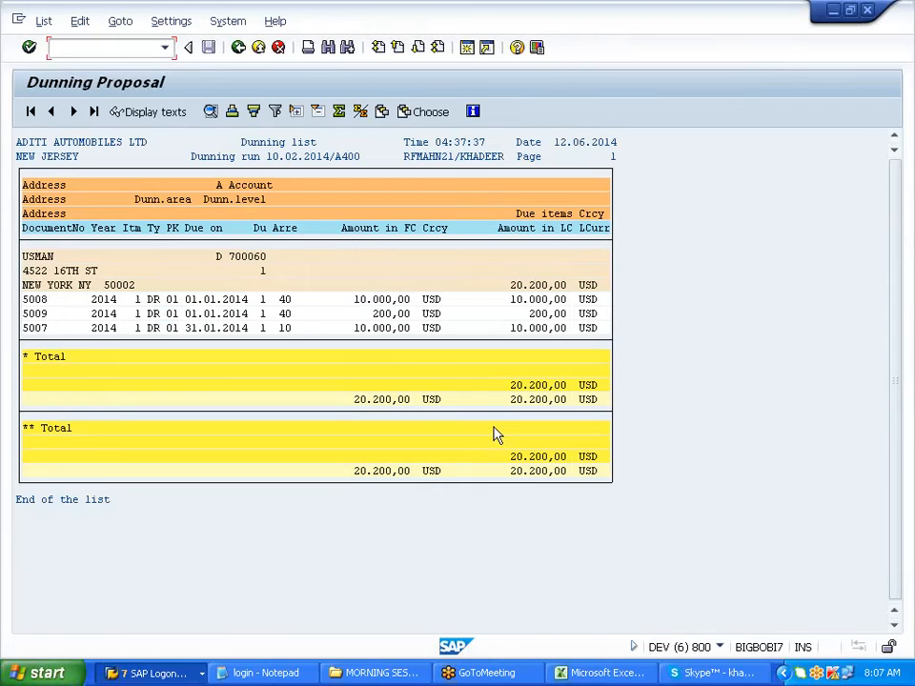
click(55, 333)
drag(55, 334, 607, 334)
mouse_move(279, 328)
mouse_down()
mouse_move(311, 331)
mouse_move(296, 331)
mouse_up()
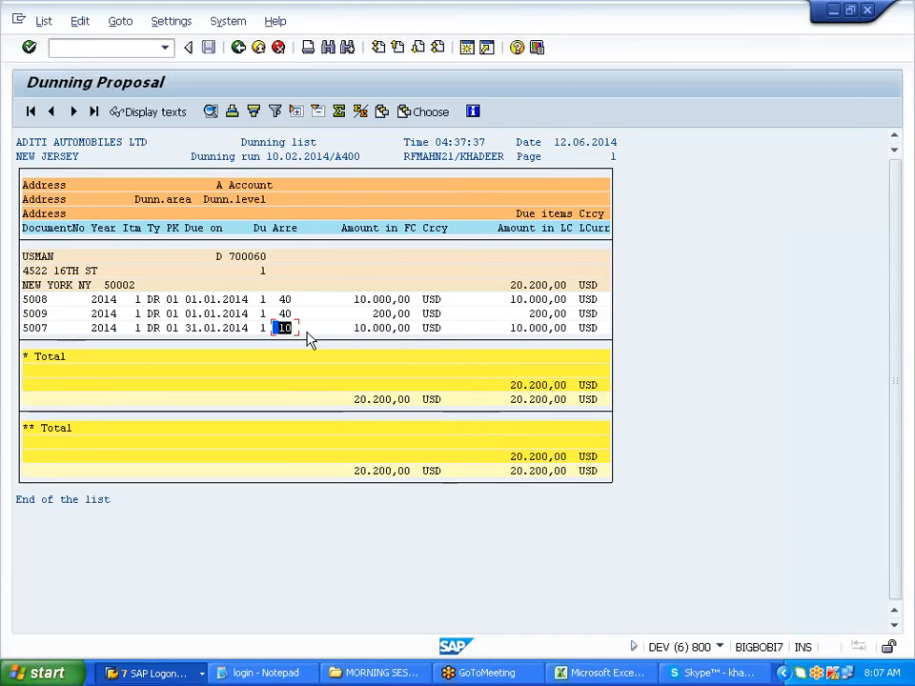
click(307, 332)
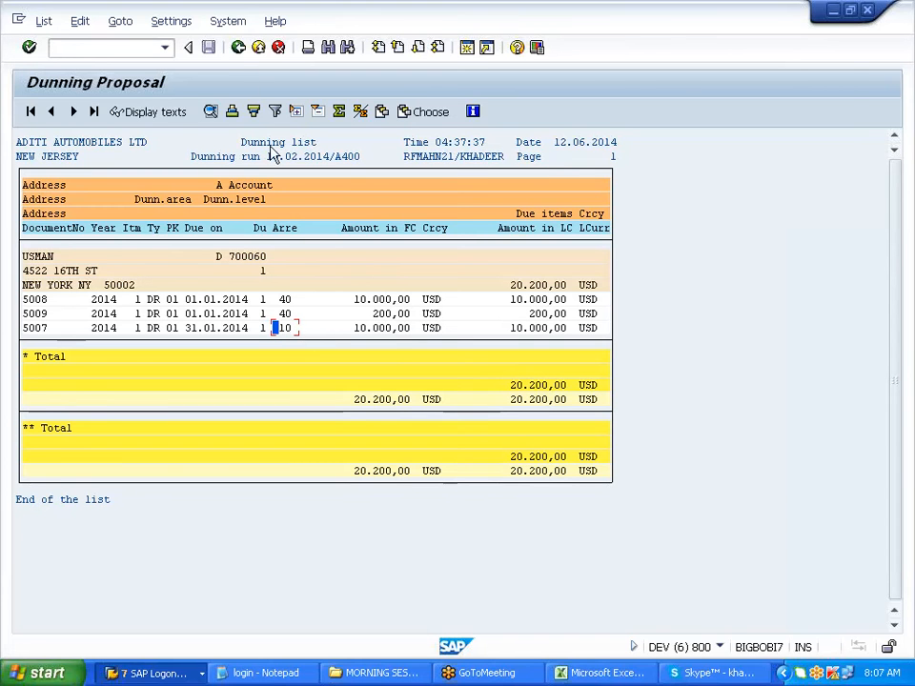
click(238, 47)
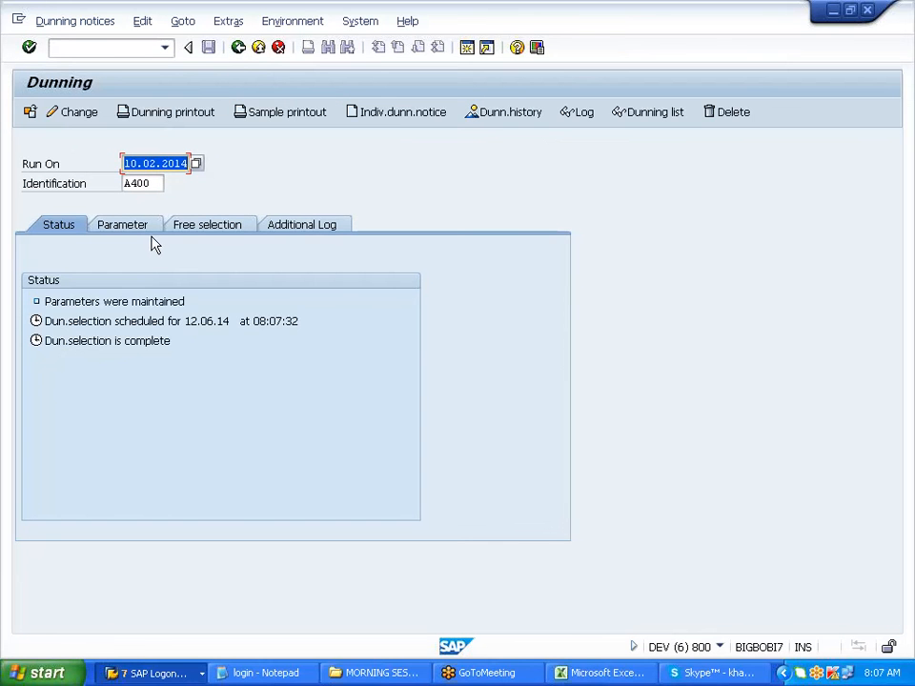
Delete the dunning proposal of the 10.02.2014 run together with all its parameters.
click(74, 23)
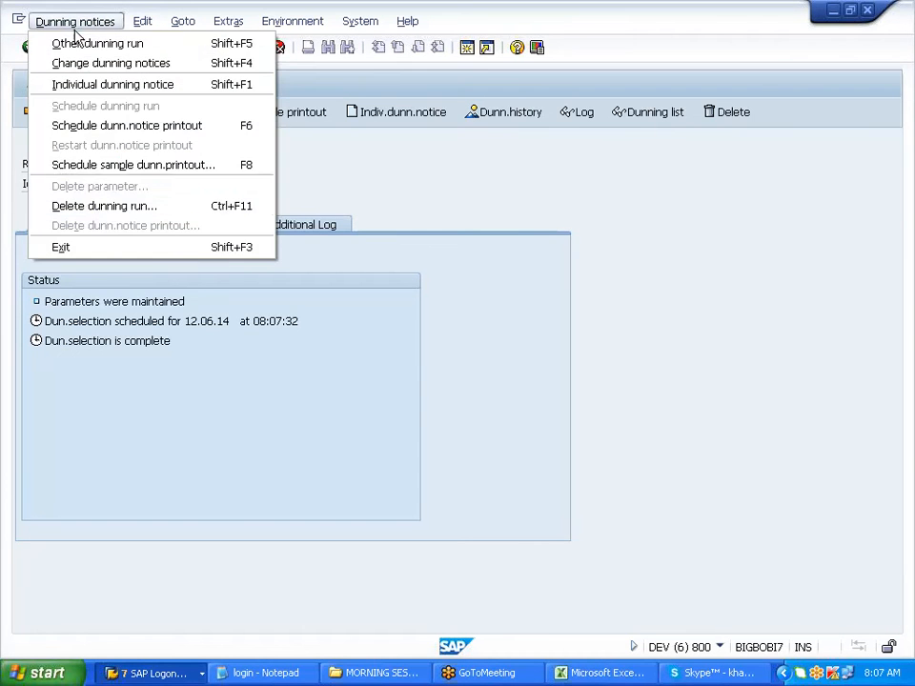
click(109, 206)
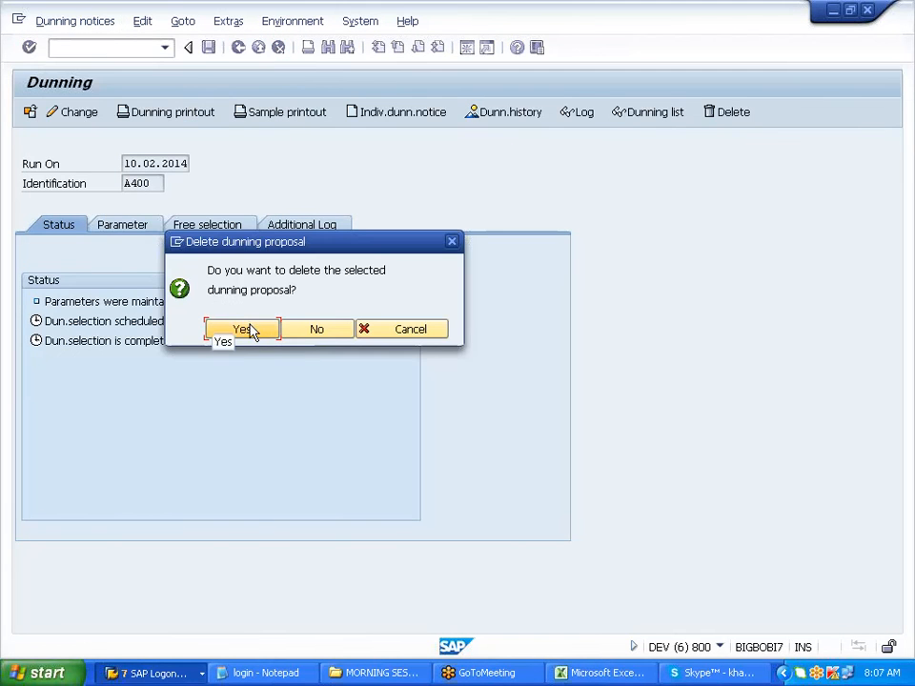
click(238, 324)
click(80, 24)
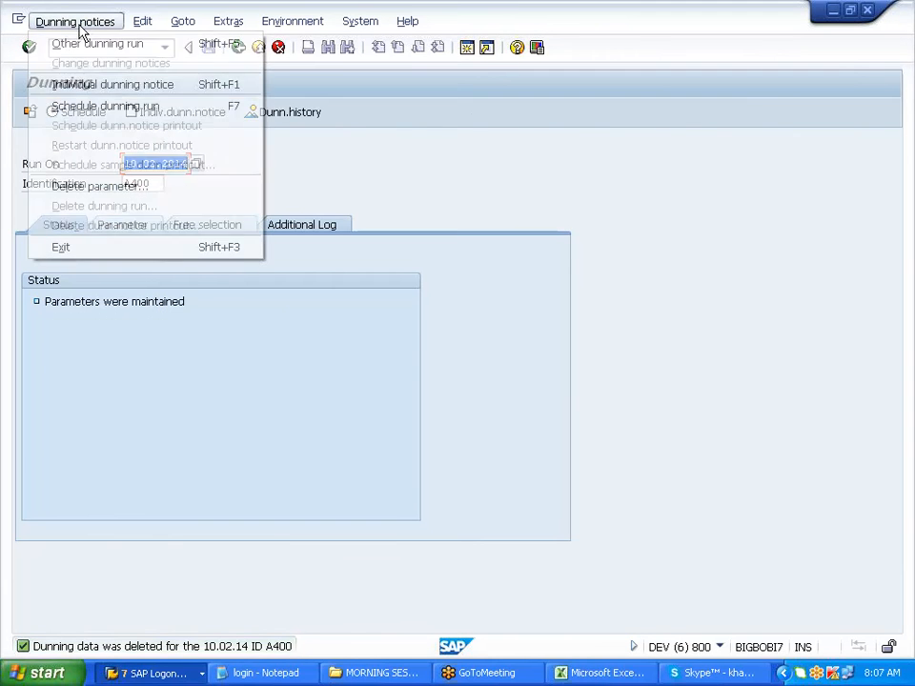
click(121, 189)
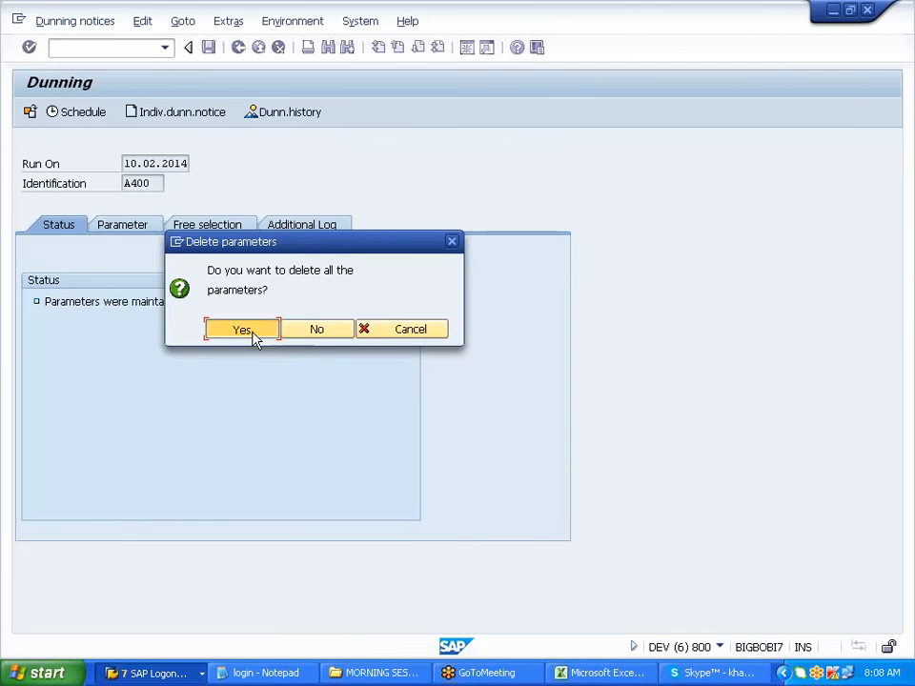
click(254, 338)
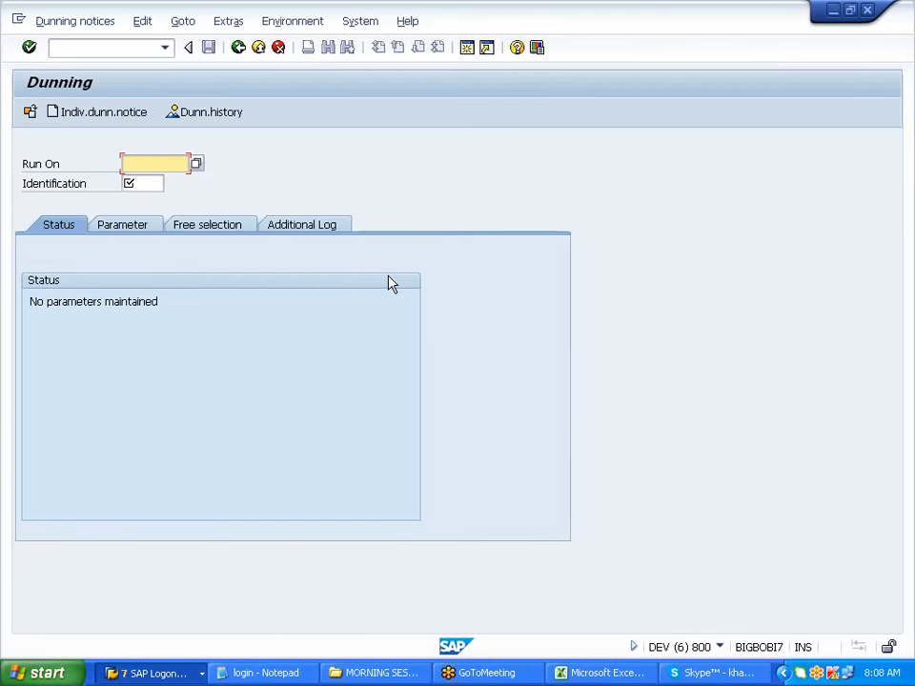
Identify a new dunning run with run date 05.02.2014 and identification A400.
text(05022014)
key(Tab)
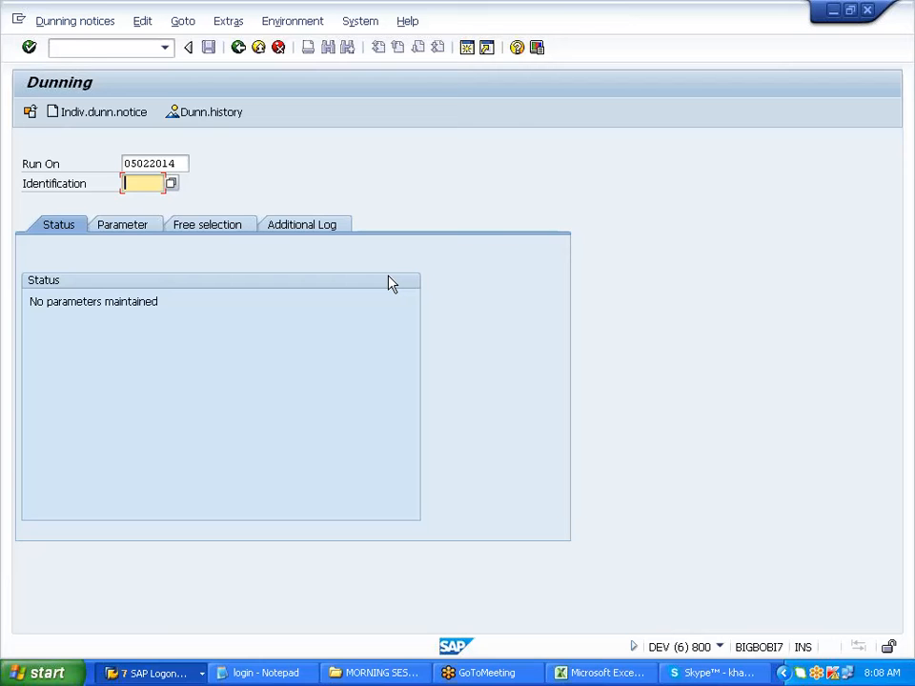
text(A4)
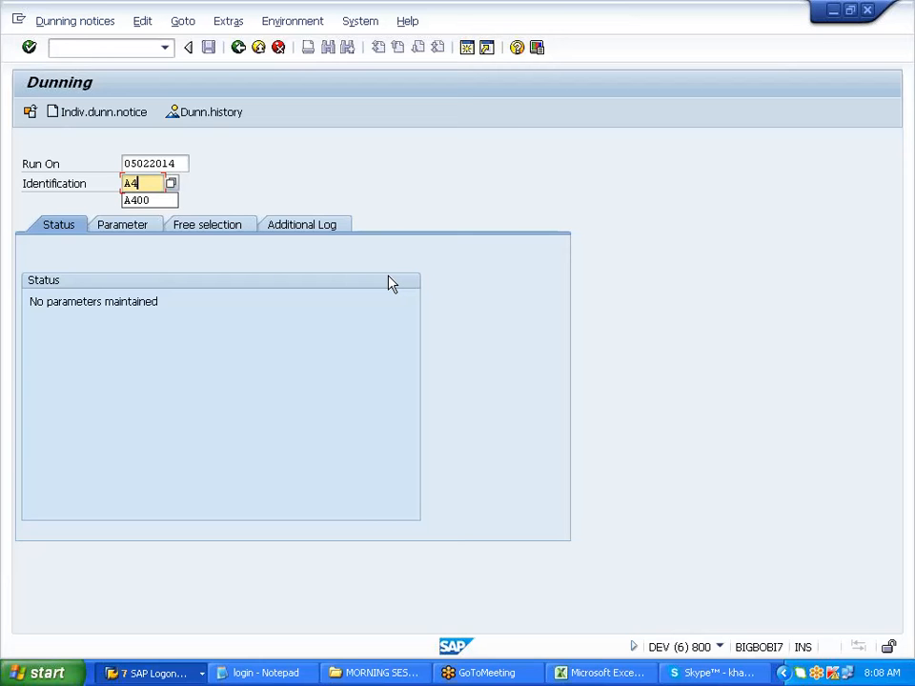
text(00)
key(Return)
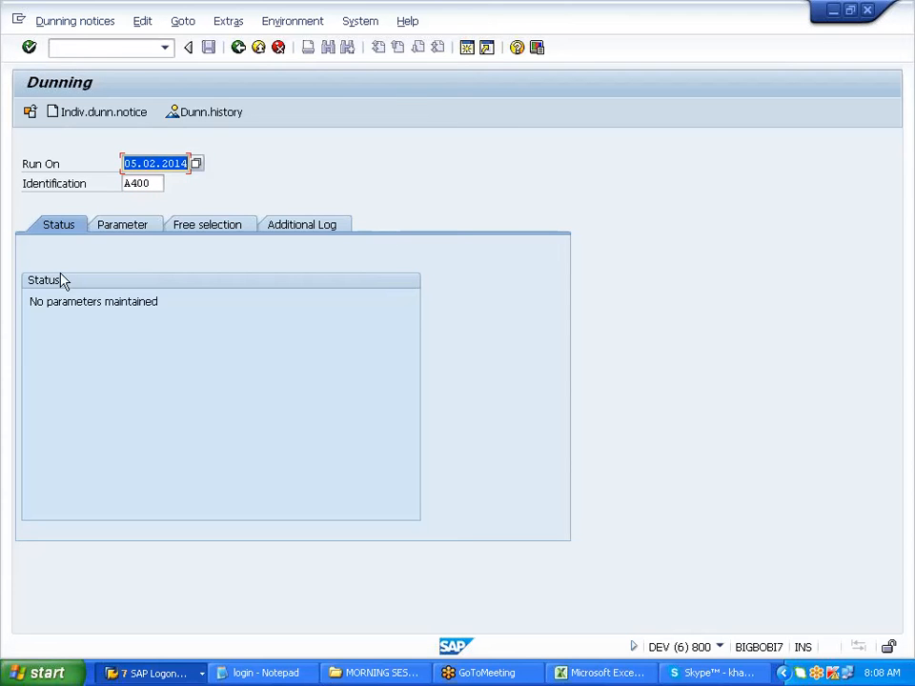
In the new run's parameters, set both the dunning date and the documents posted up to date to 05.02.2014.
click(125, 231)
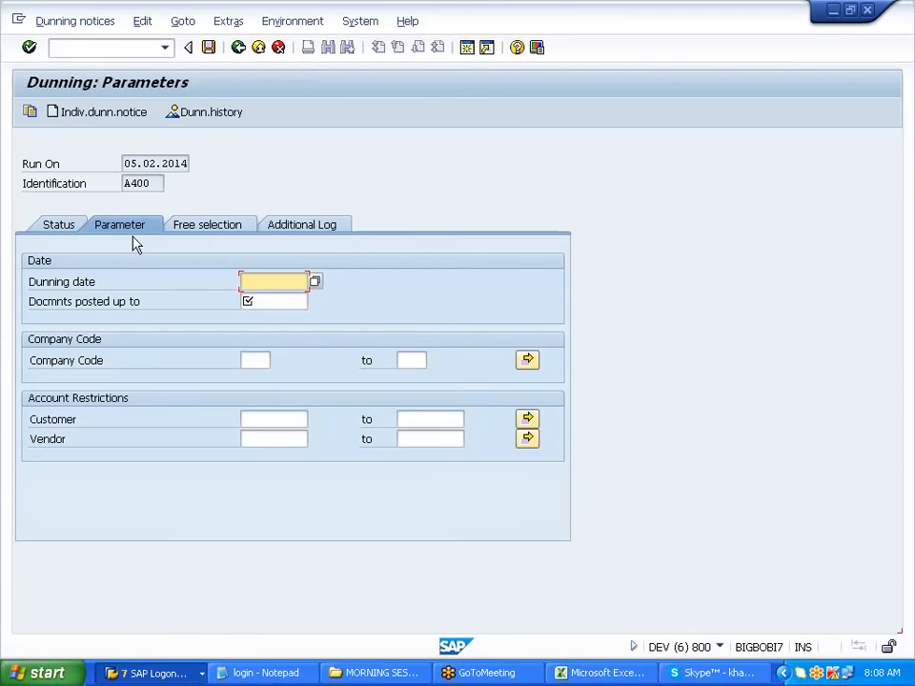
key(BackSpace)
drag(124, 164, 189, 164)
key(ctrl+c)
click(249, 282)
key(ctrl+v)
key(Tab)
key(ctrl+v)
key(Tab)
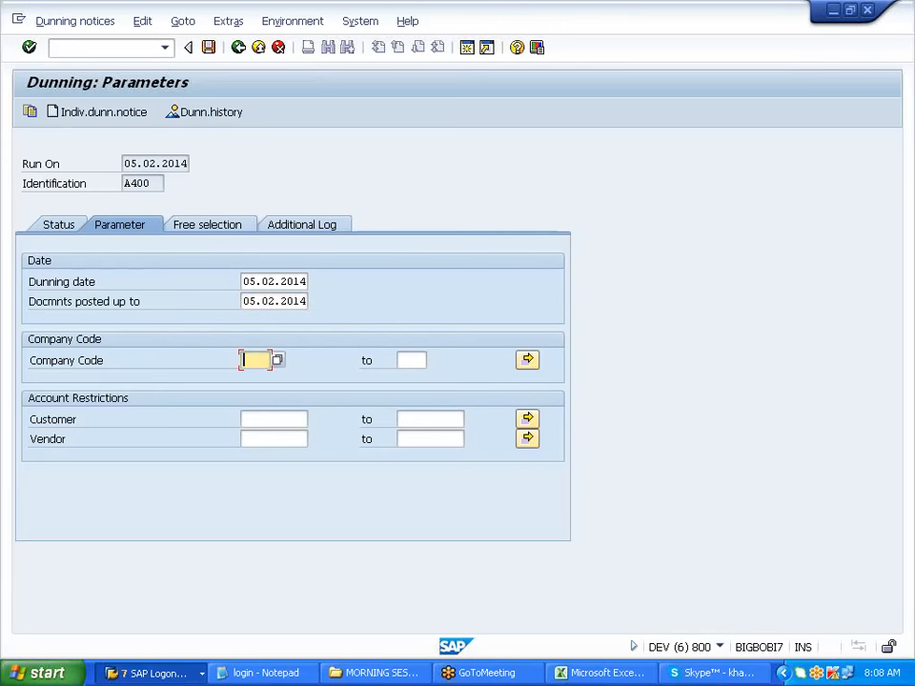
Restrict the 05.02.2014 run to company code A400 and the customer's account, add that customer to the additional log, and save.
click(257, 378)
click(265, 419)
click(271, 438)
click(317, 231)
click(290, 301)
click(208, 46)
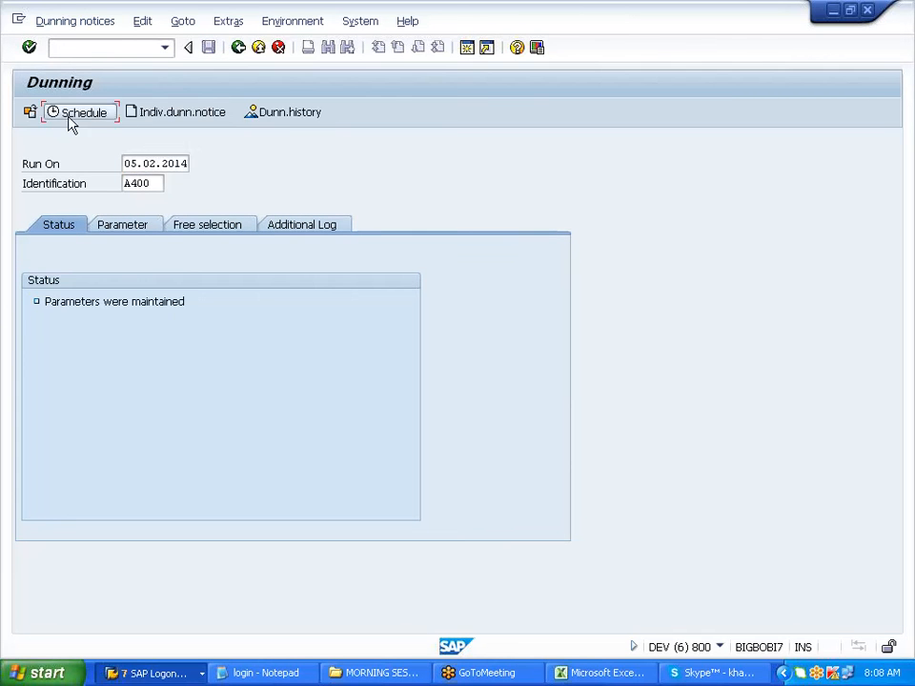
Schedule the dunning selection of the 05.02.2014 run to start immediately.
click(72, 113)
click(279, 349)
click(282, 499)
key(Return)
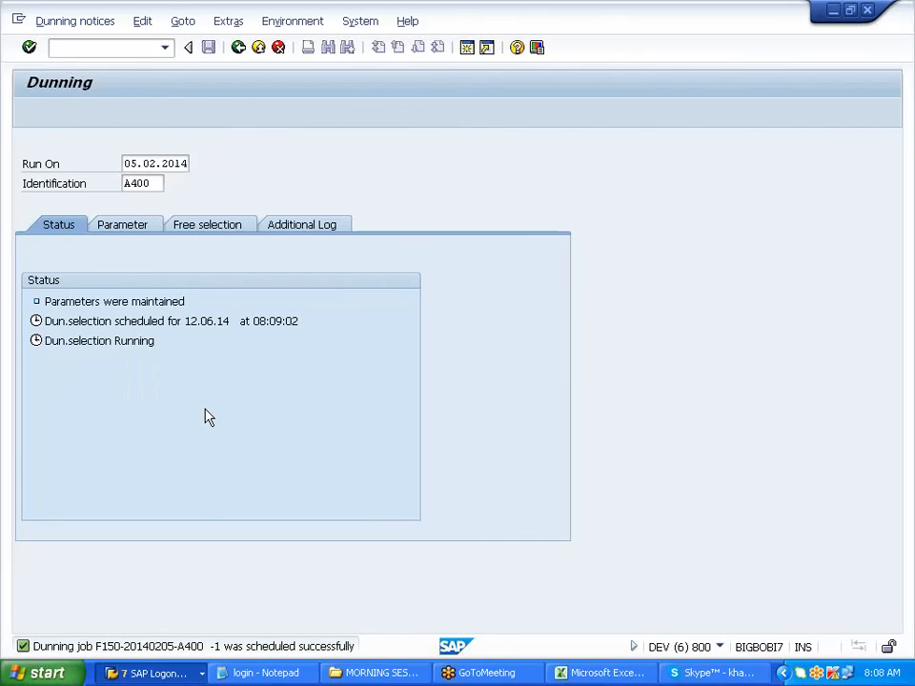
Display the dunning list of the 05.02.2014 run and check the due date, dunning level and arrears of the last item.
click(639, 115)
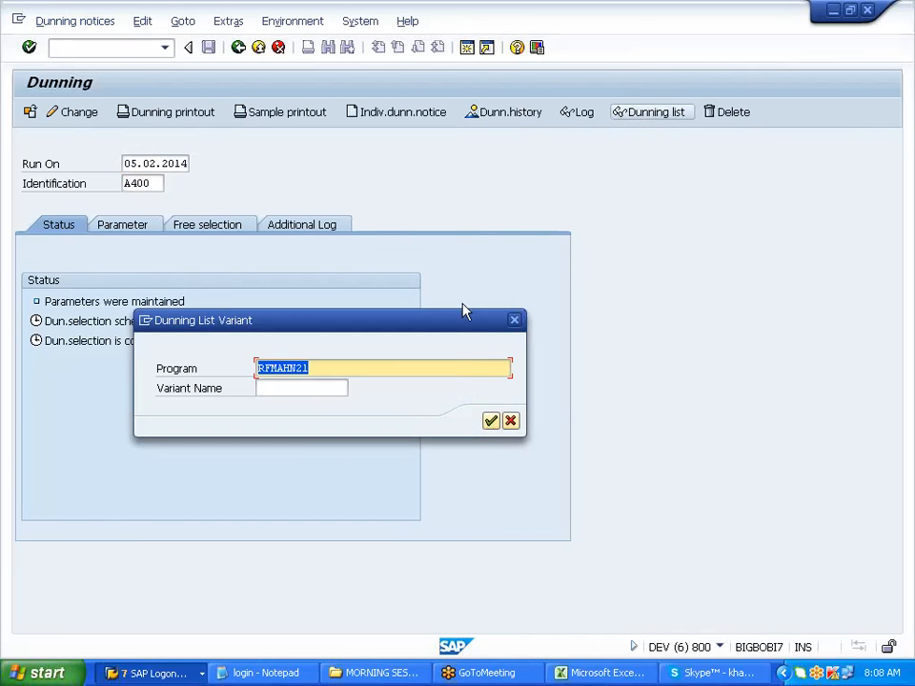
click(490, 423)
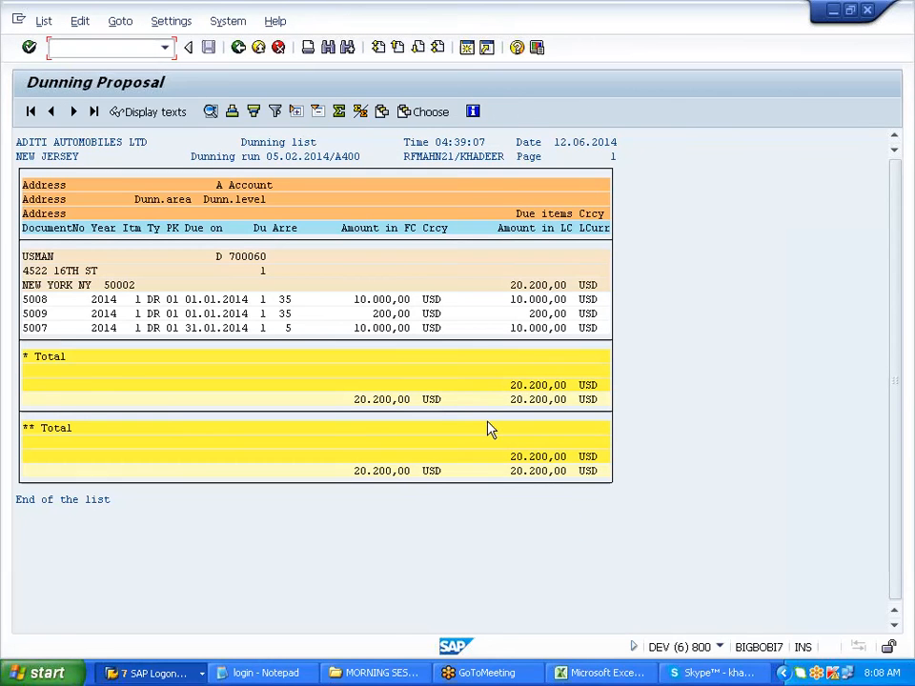
click(286, 328)
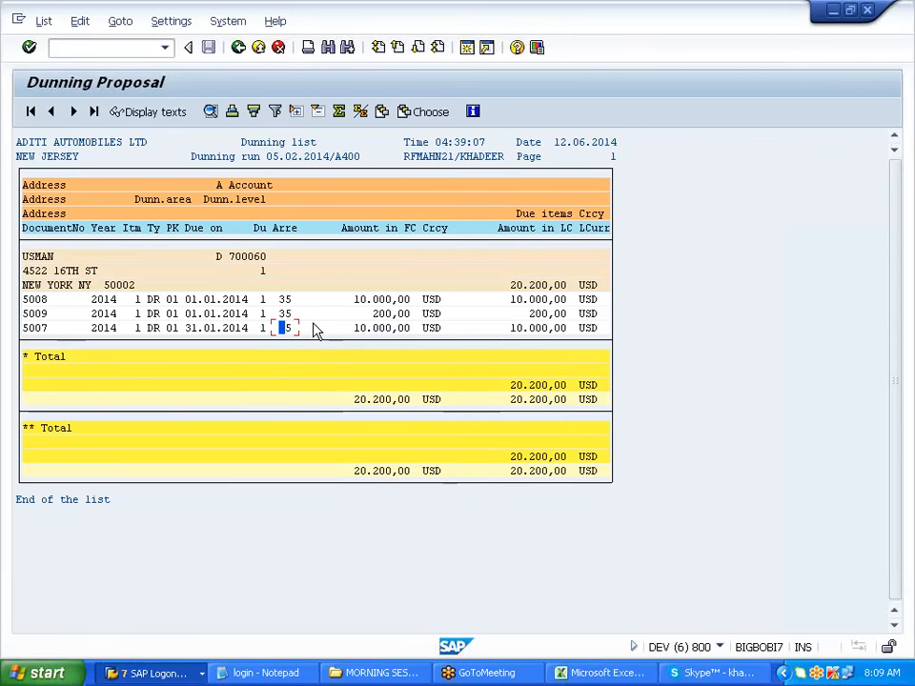
drag(187, 330, 230, 336)
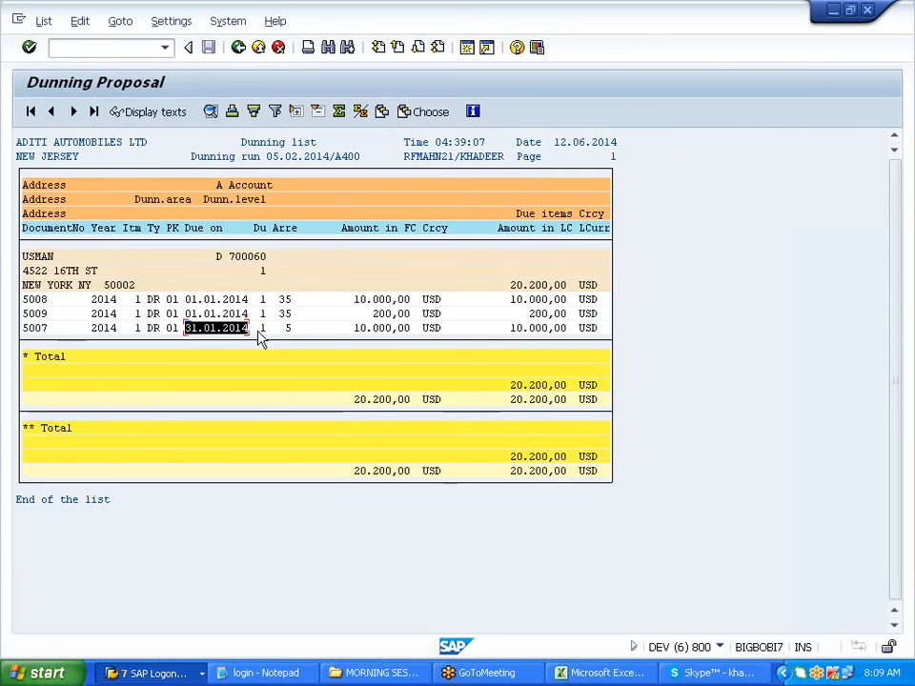
click(257, 329)
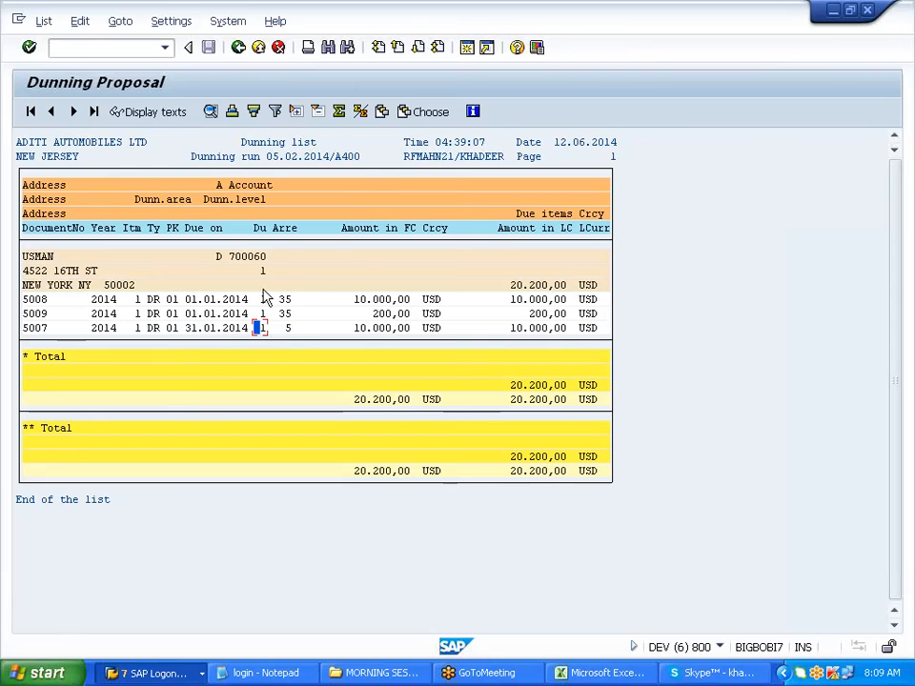
click(240, 49)
Delete the dunning proposal of the 05.02.2014 run together with all its parameters.
click(68, 23)
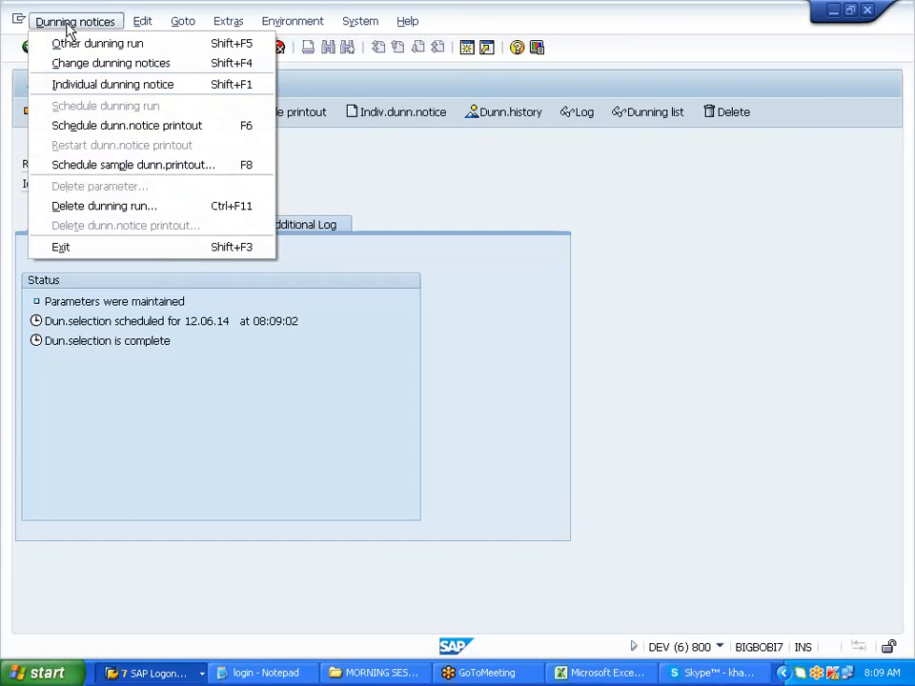
click(118, 206)
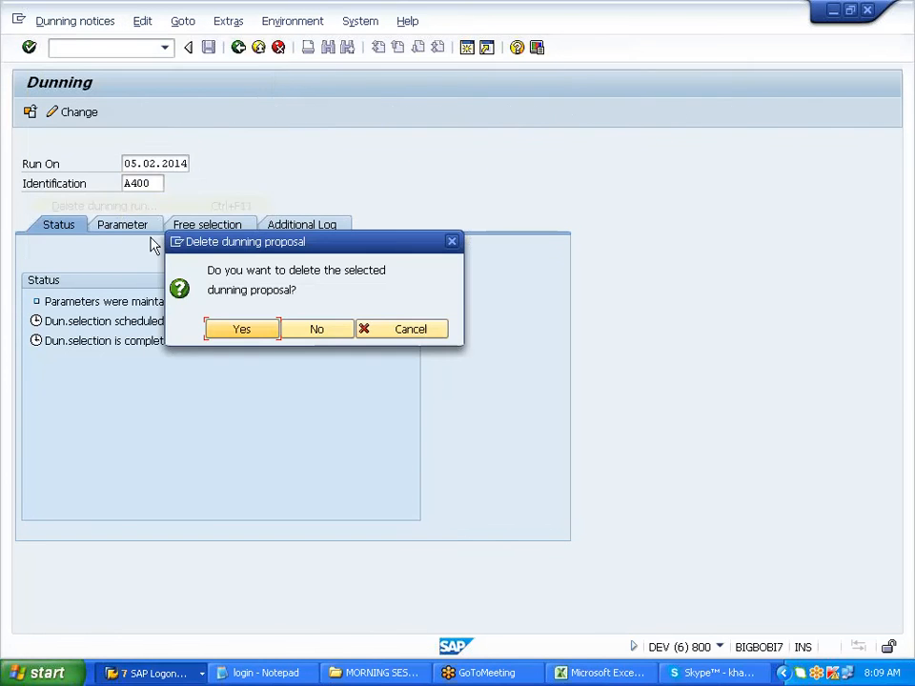
click(262, 339)
click(81, 25)
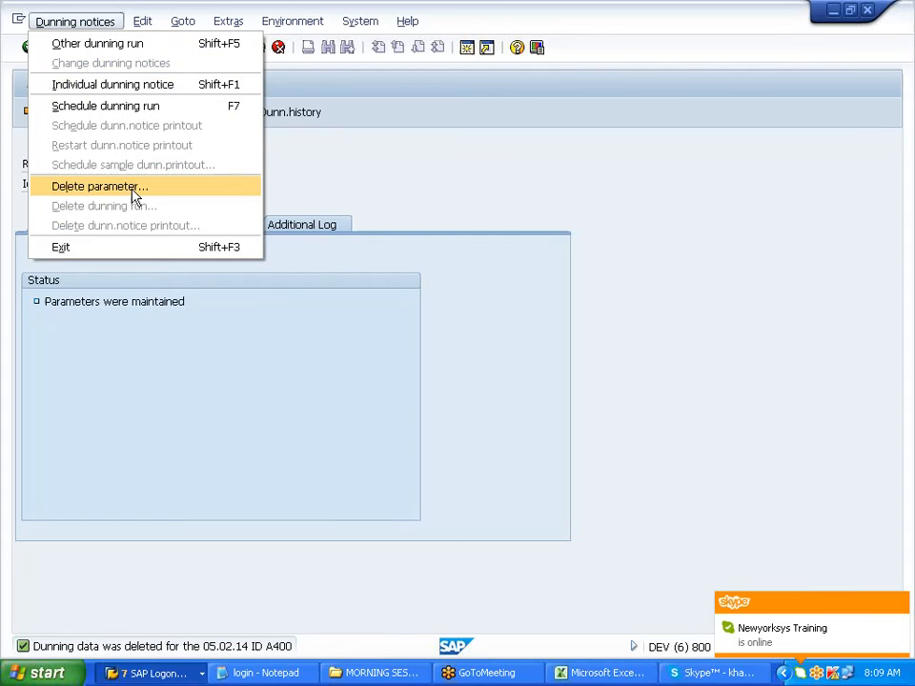
click(128, 187)
click(243, 330)
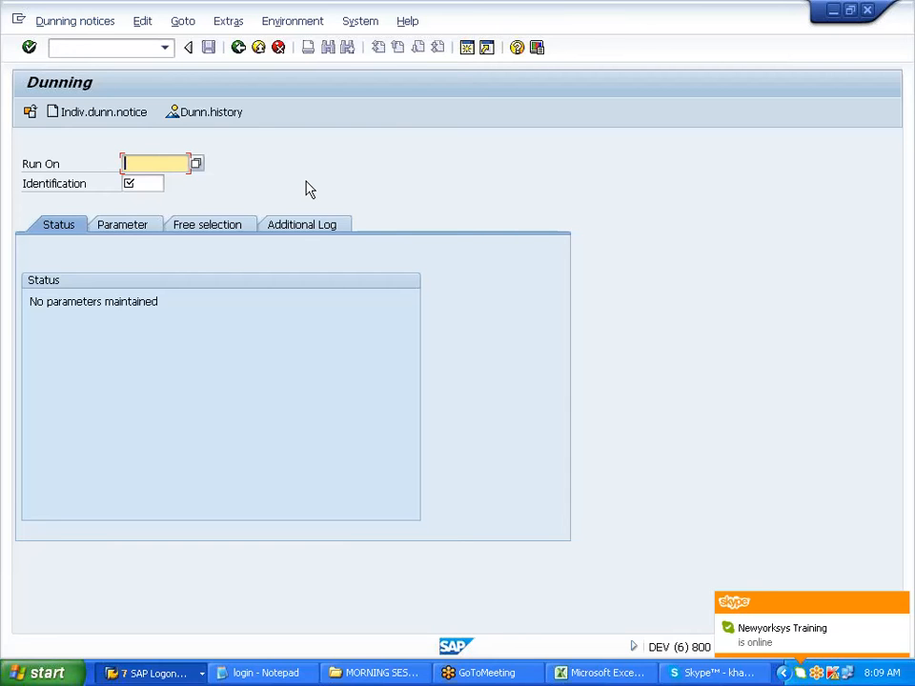
Identify a new dunning run with run date 10.01.2014 and identification A400.
text(10012014)
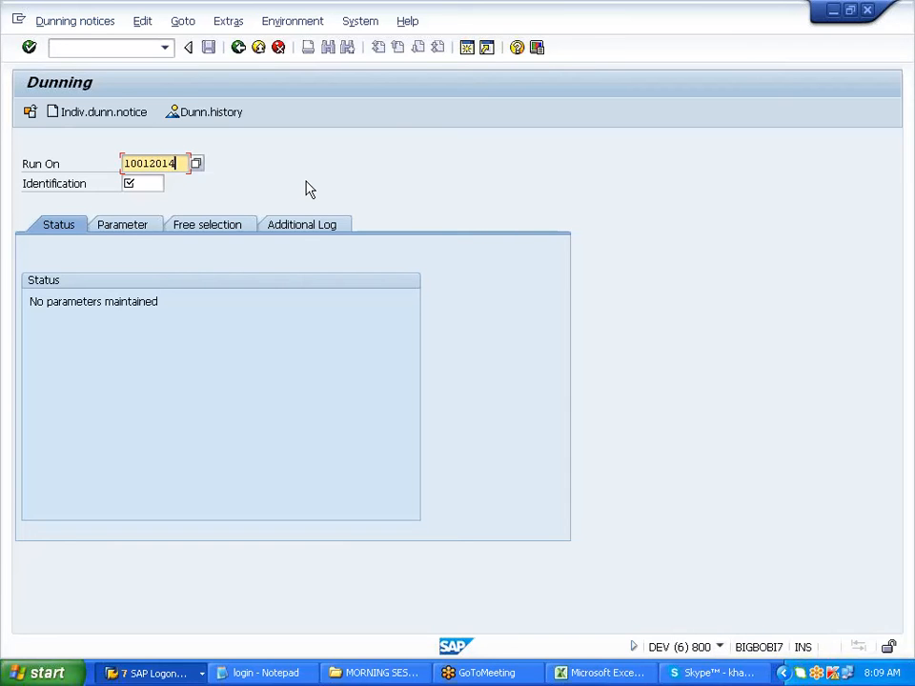
key(Tab)
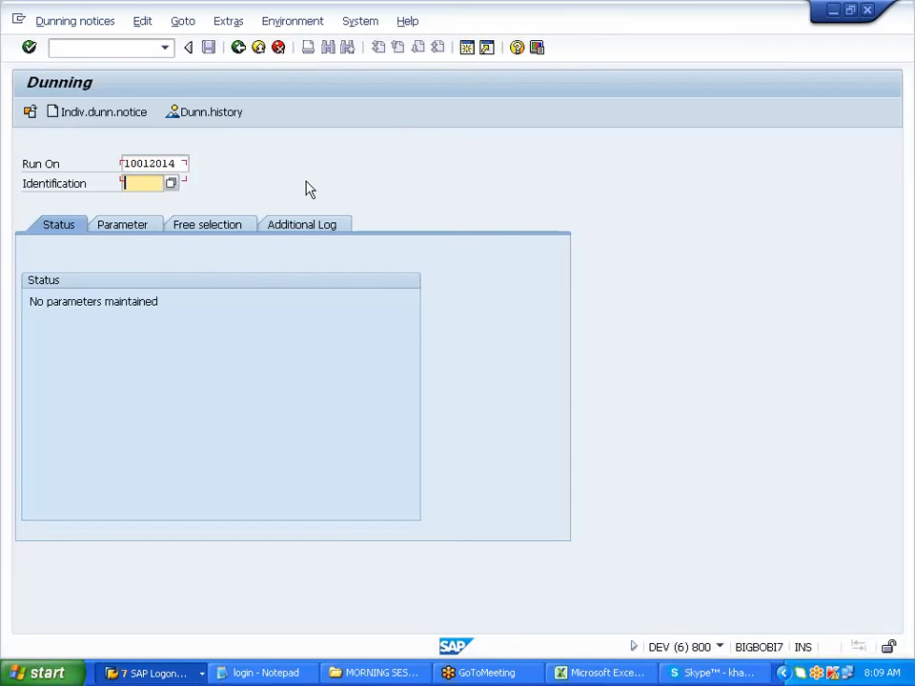
text(A400)
Set both the dunning date and the documents posted up to date of the new run to 10.01.2014.
drag(177, 164, 123, 164)
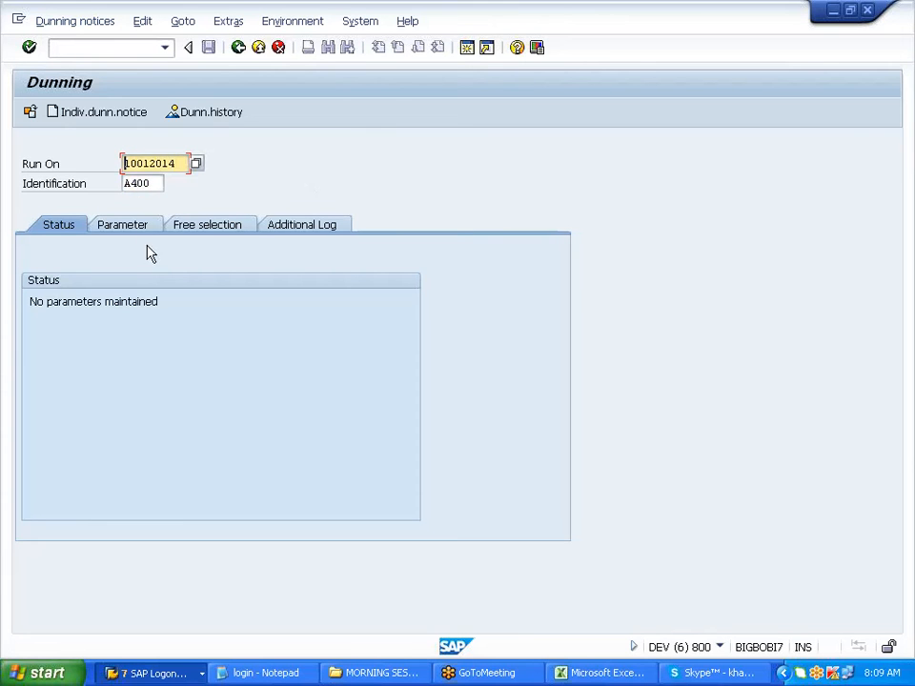
click(142, 227)
key(ctrl+v)
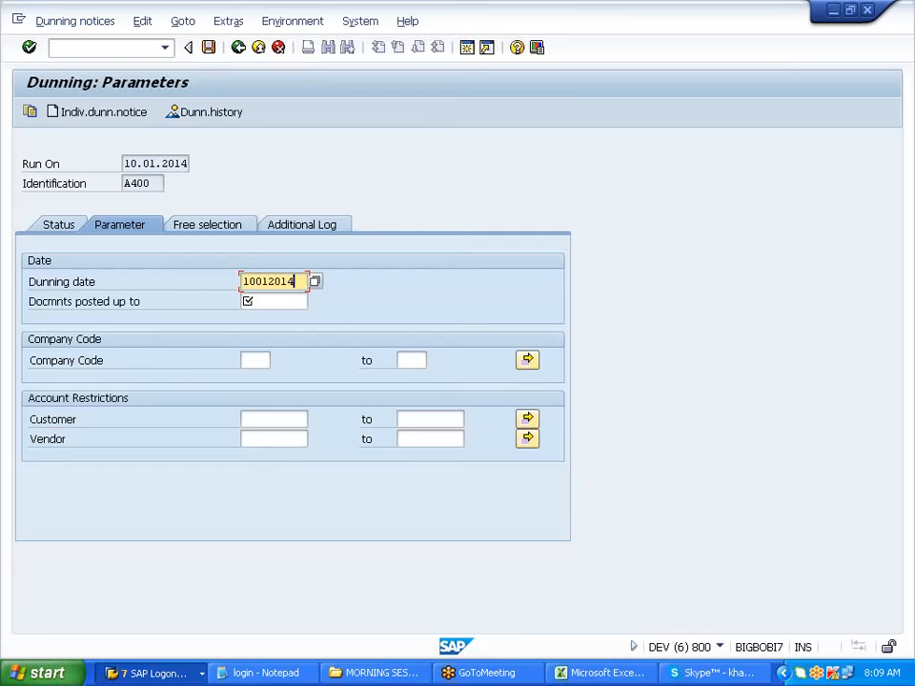
key(Tab)
key(ctrl+v)
key(Tab)
Restrict the 10.01.2014 run to company code A400 and the customer's account.
click(262, 377)
click(267, 420)
click(268, 436)
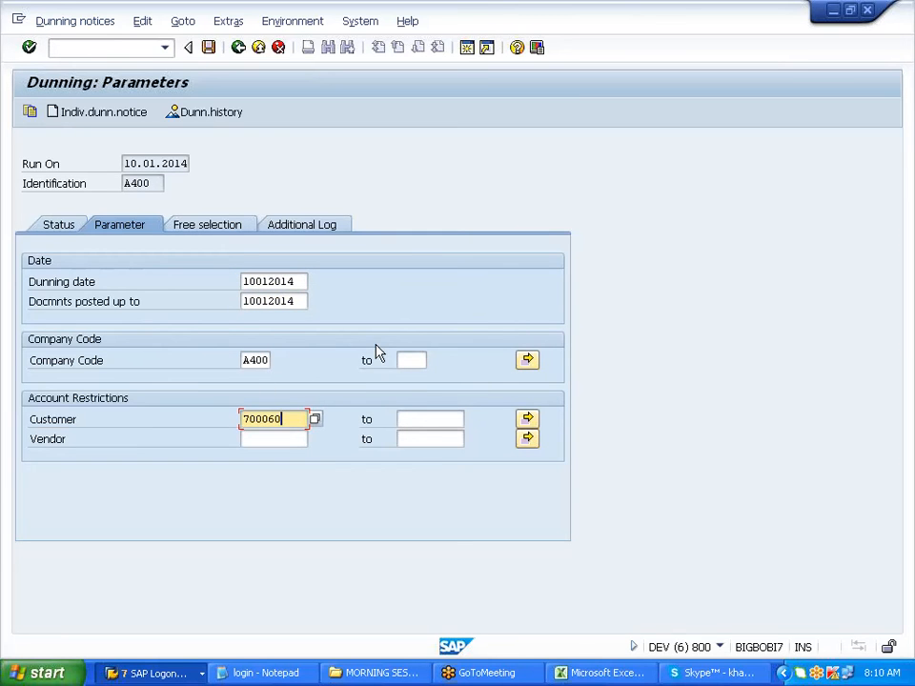
Request an additional log for the customer's account and save the parameters of the 10.01.2014 run.
key(Return)
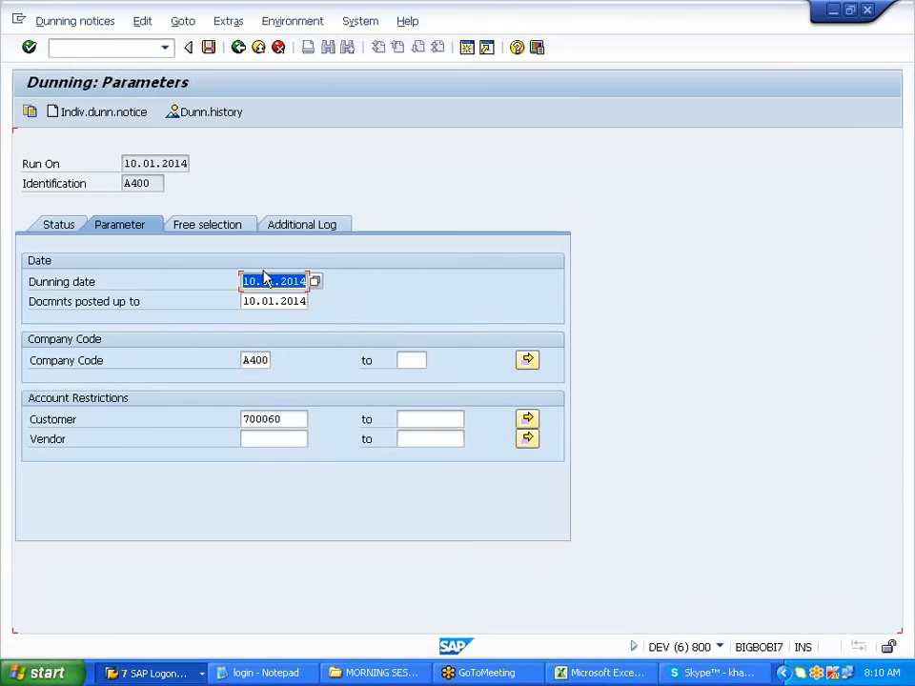
click(309, 229)
click(293, 301)
key(Return)
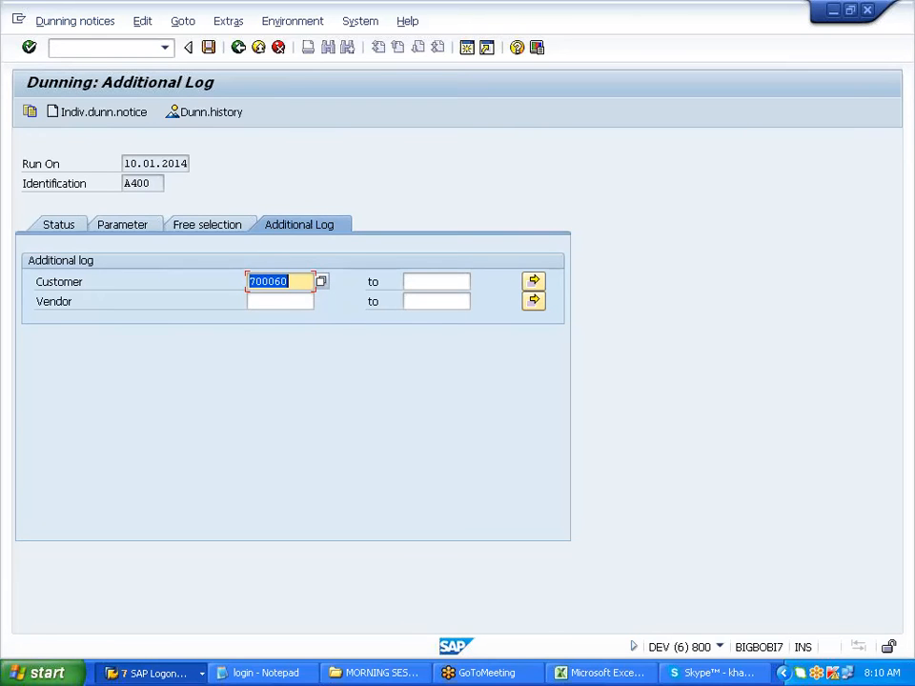
click(72, 230)
click(225, 331)
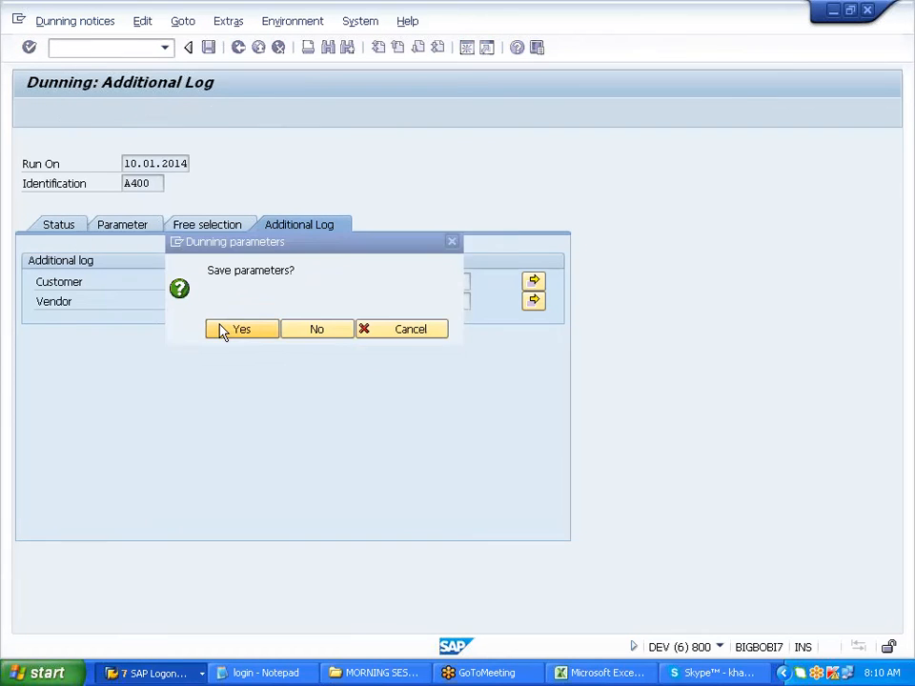
Schedule the dunning selection of the 10.01.2014 run to start immediately and refresh its status.
click(87, 118)
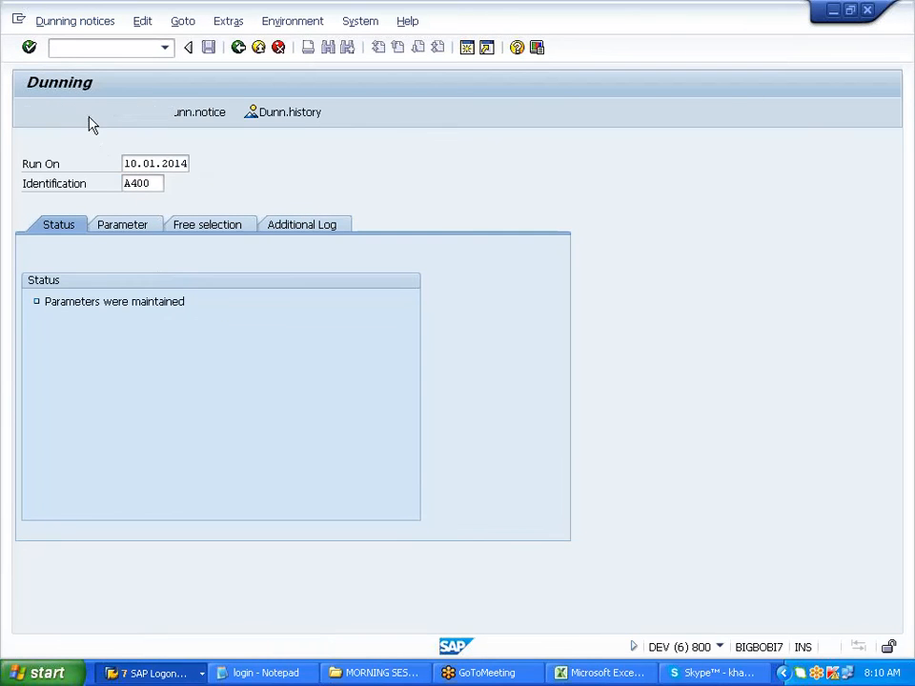
click(279, 350)
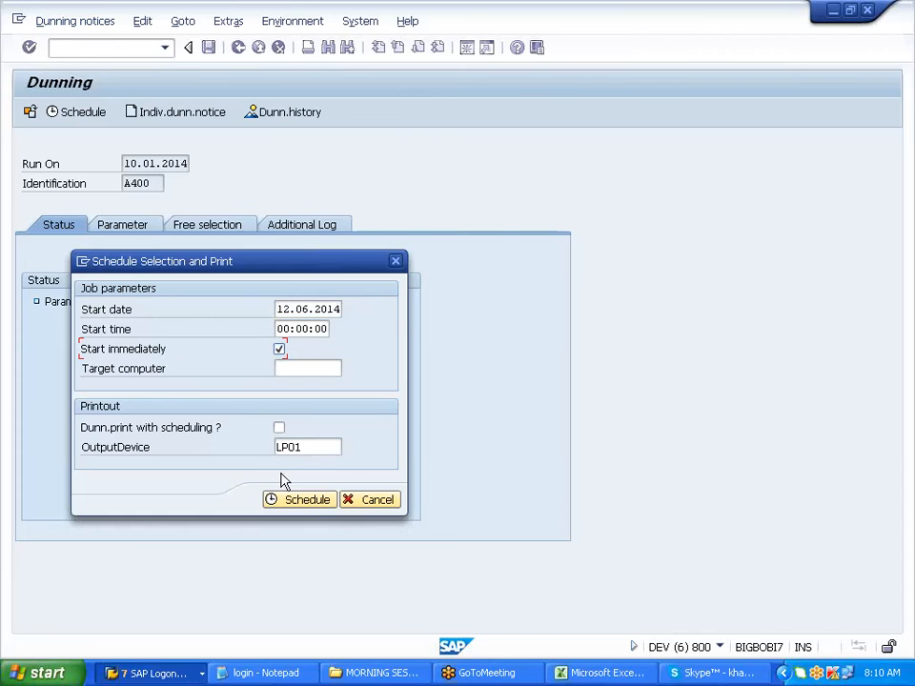
click(286, 500)
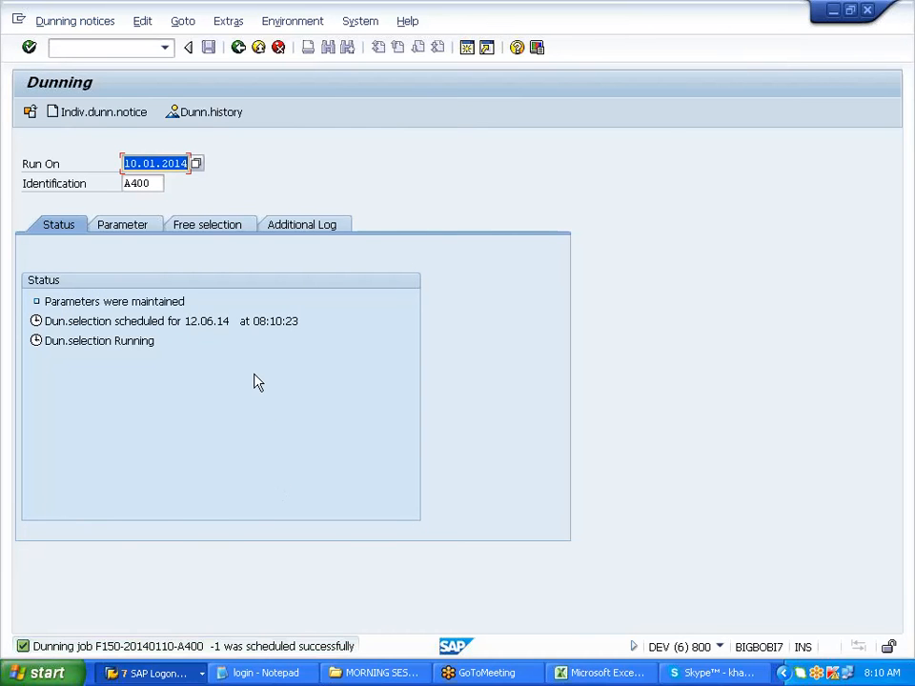
key(Return)
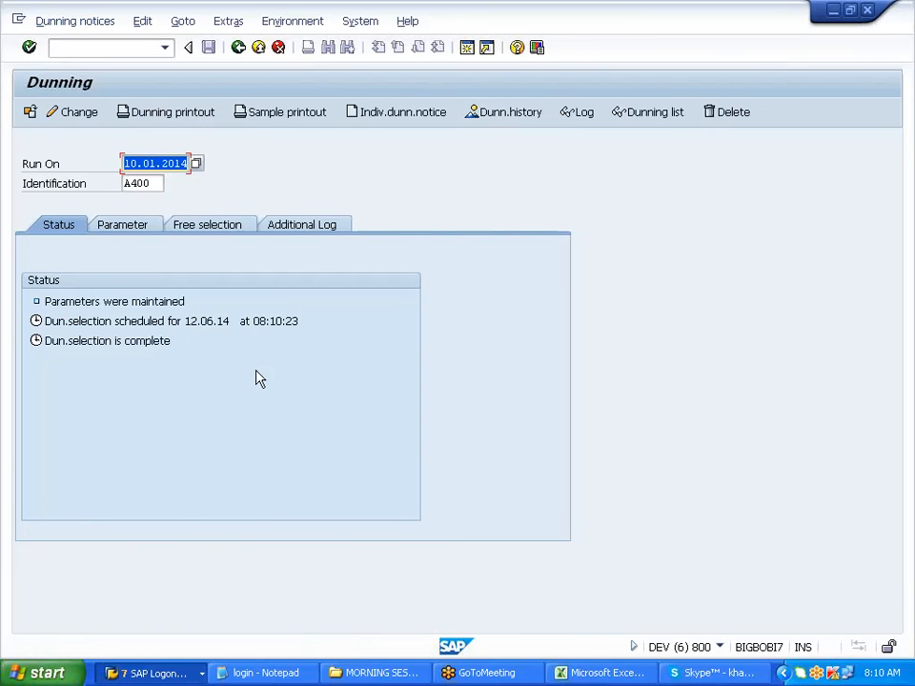
Review the due items in the dunning list of the 10.01.2014 run and return to the run overview.
click(652, 113)
click(490, 422)
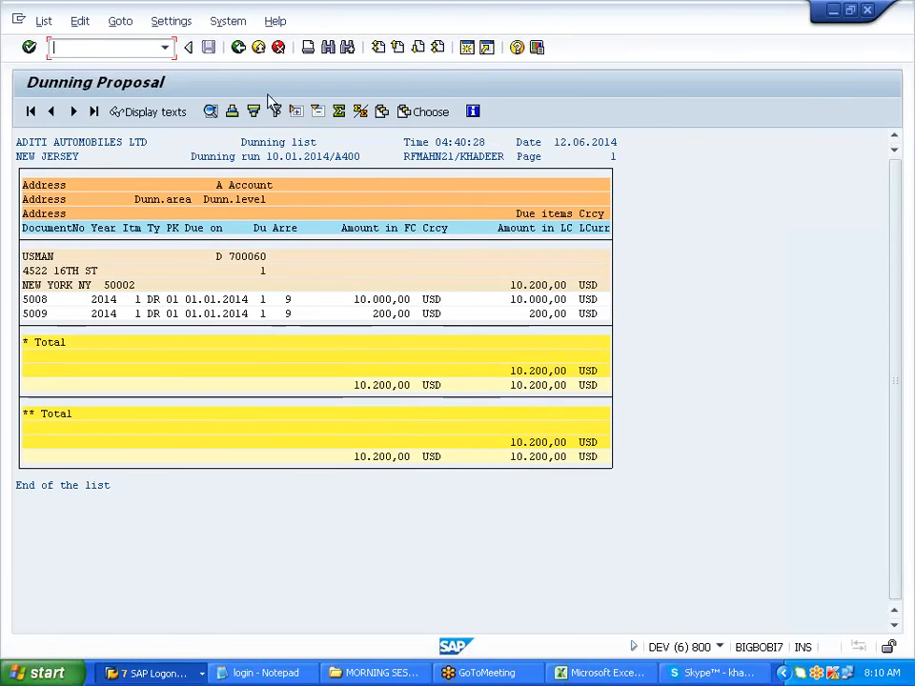
click(240, 51)
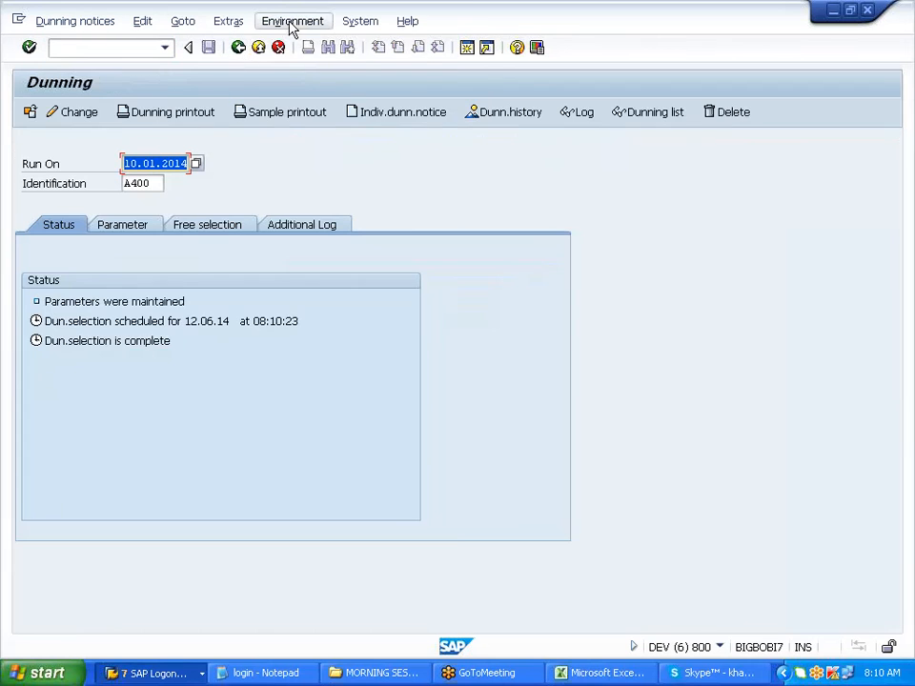
Display the general data of dunning procedure A400 from the dunning run.
click(291, 23)
click(309, 66)
double_click(36, 221)
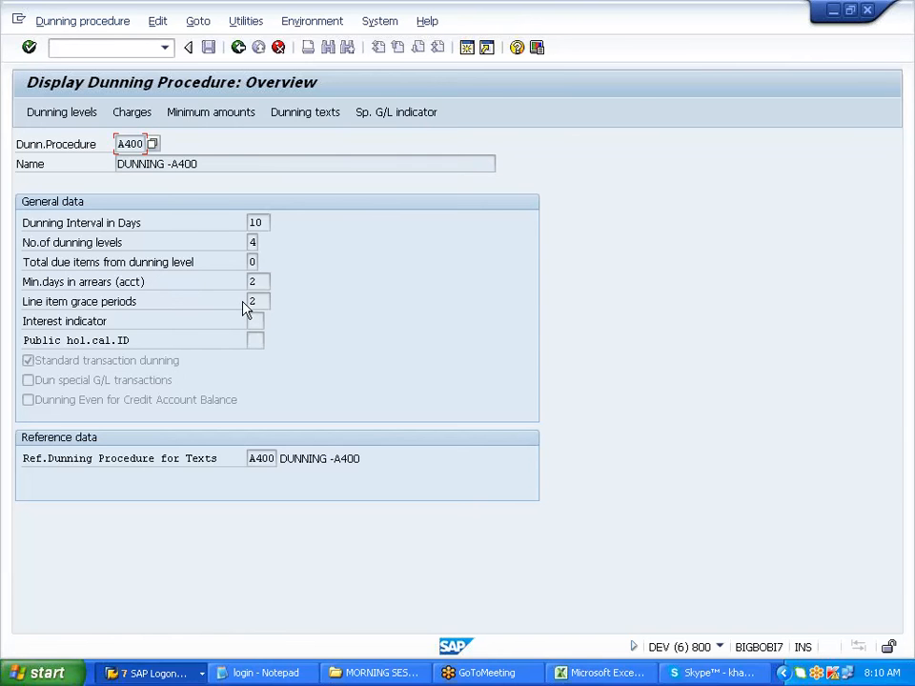
Examine the document dates and net due dates of the customer's three open line items against the procedure's grace periods.
key(alt+Tab)
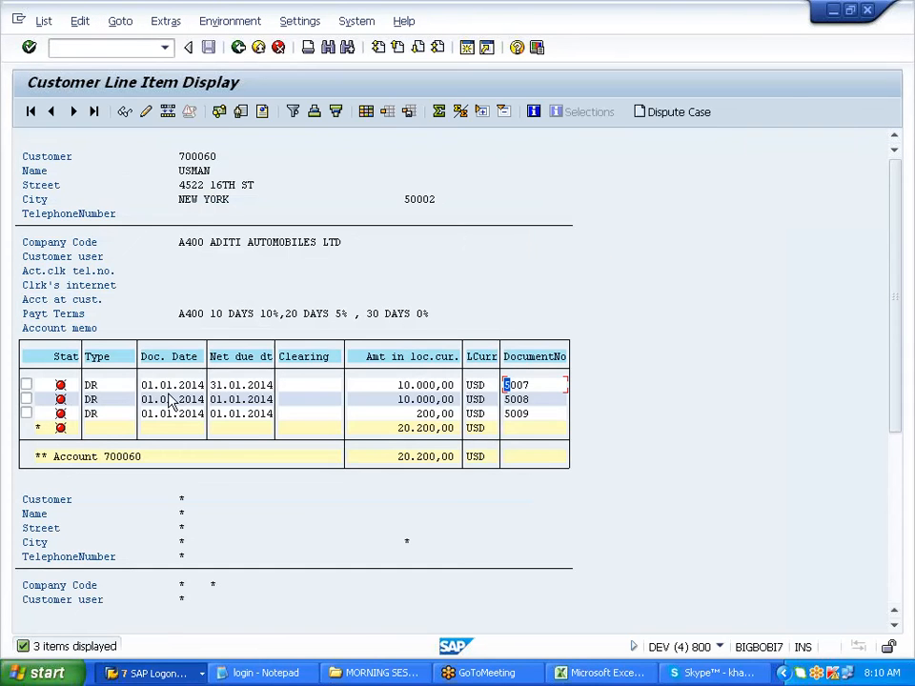
click(143, 386)
click(155, 386)
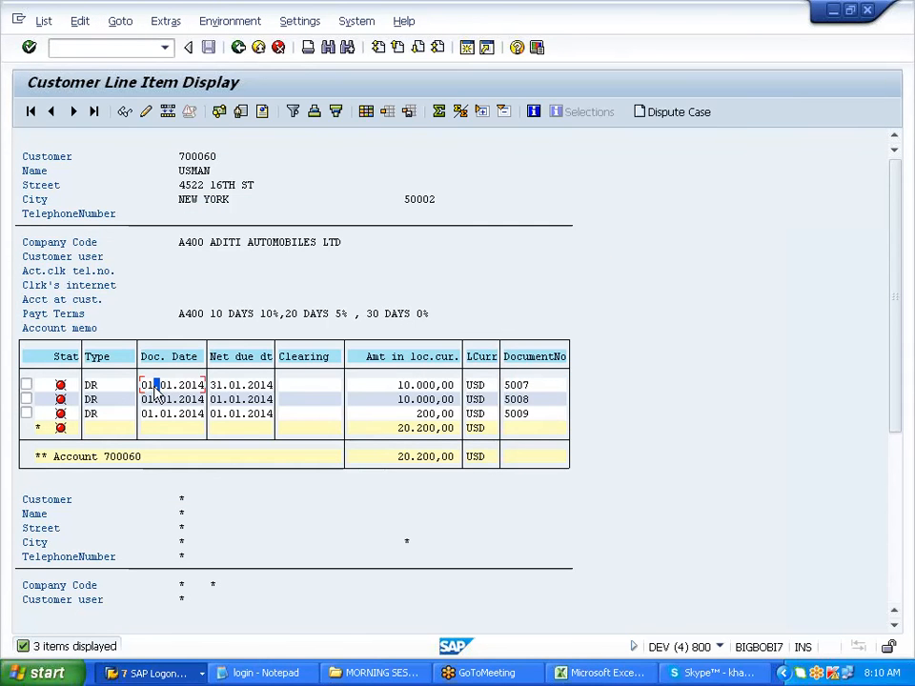
drag(147, 400, 277, 421)
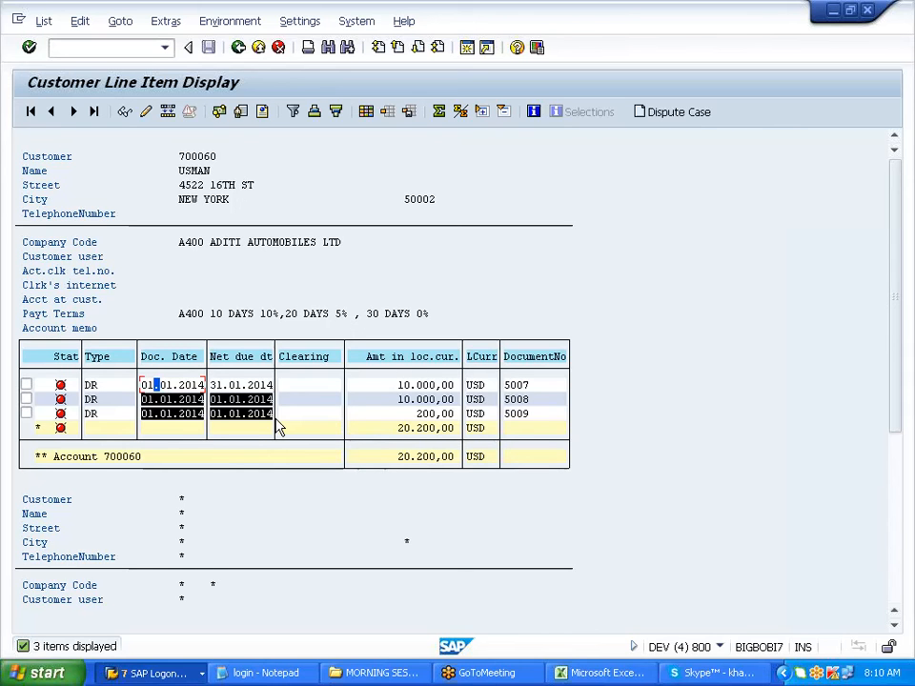
click(279, 428)
drag(213, 402, 280, 428)
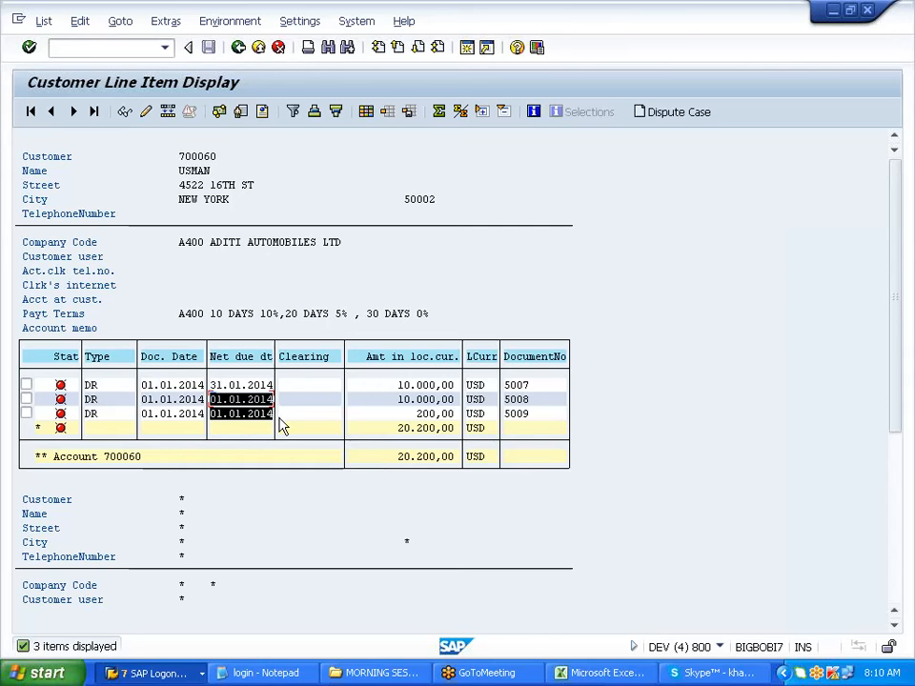
key(ctrl+c)
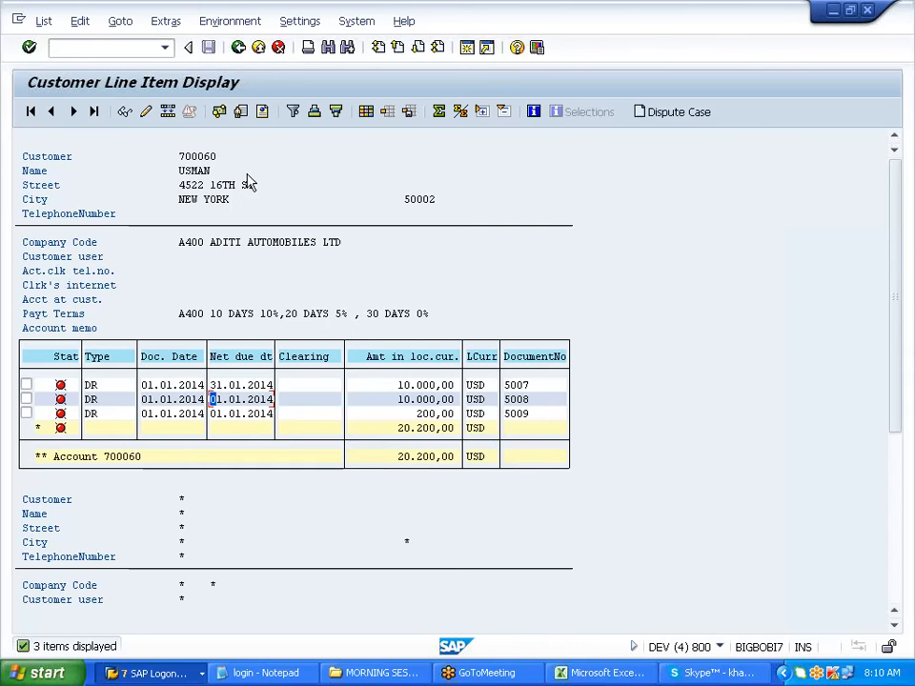
click(240, 52)
click(240, 52)
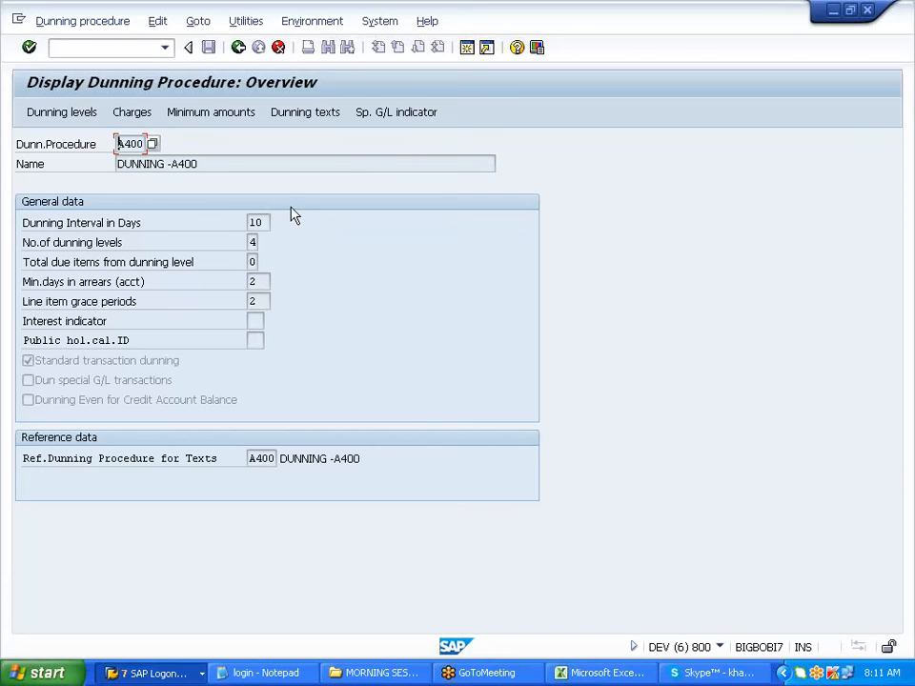
click(81, 25)
click(361, 239)
click(239, 46)
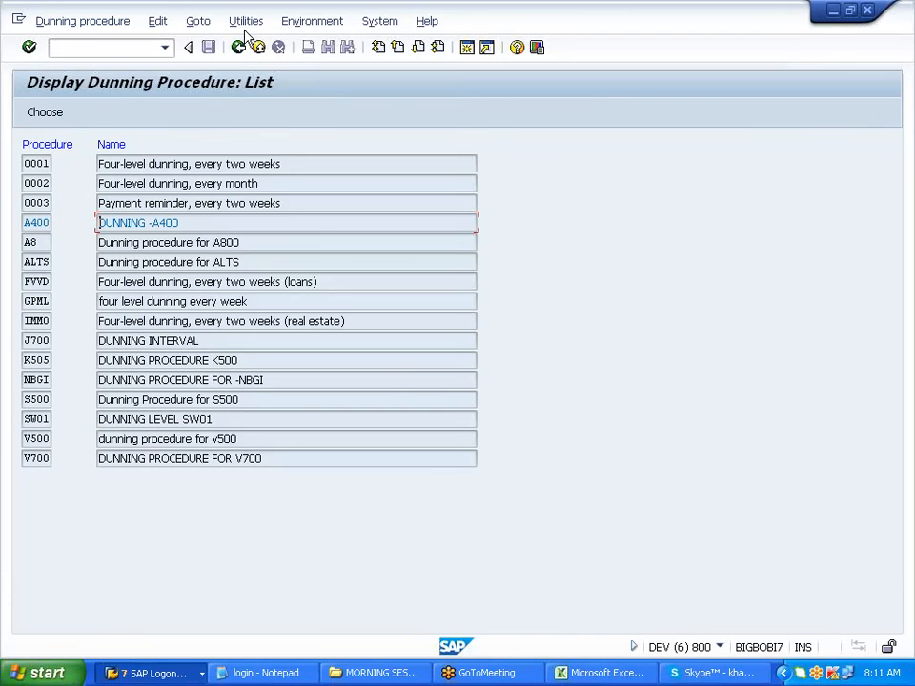
click(238, 47)
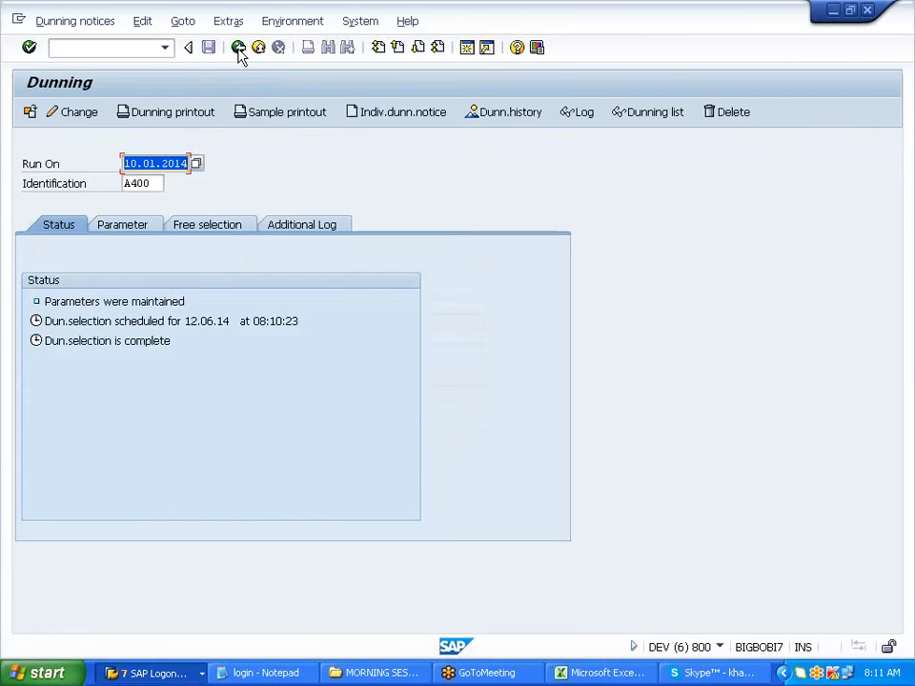
click(288, 23)
click(312, 67)
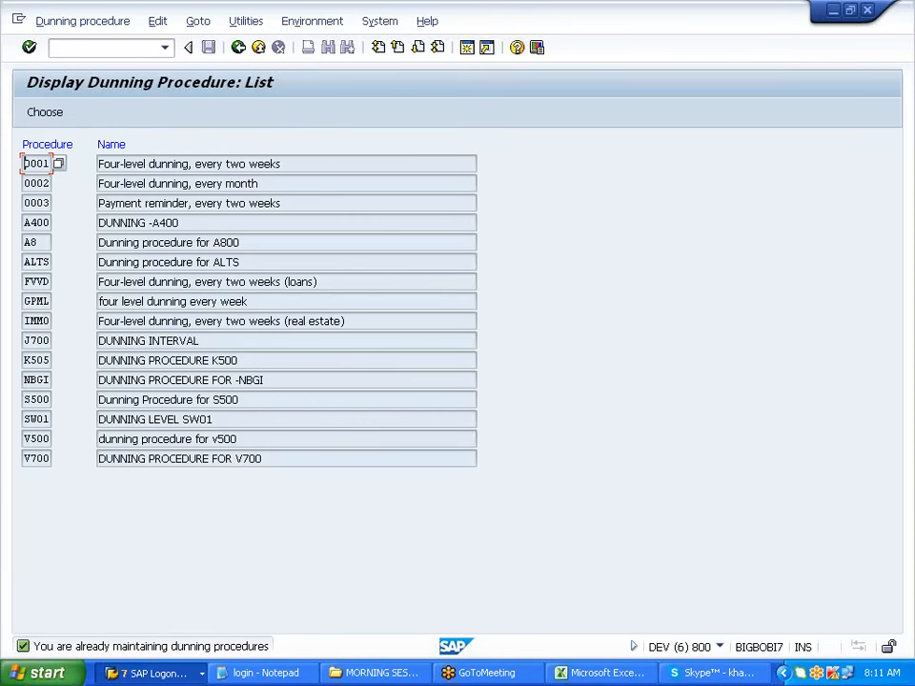
double_click(36, 222)
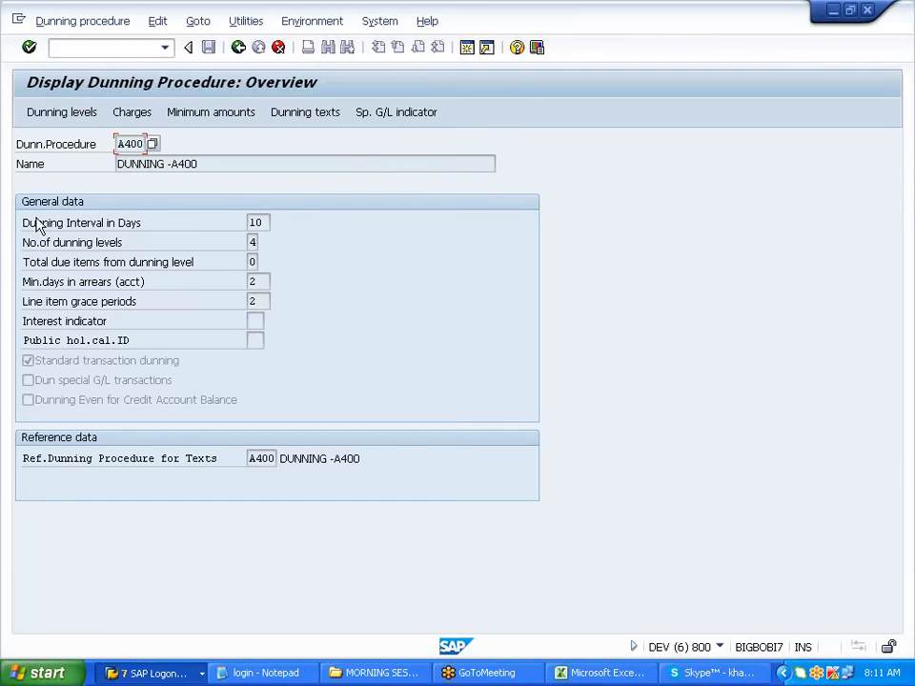
click(75, 20)
click(254, 183)
click(238, 23)
mouse_move(286, 29)
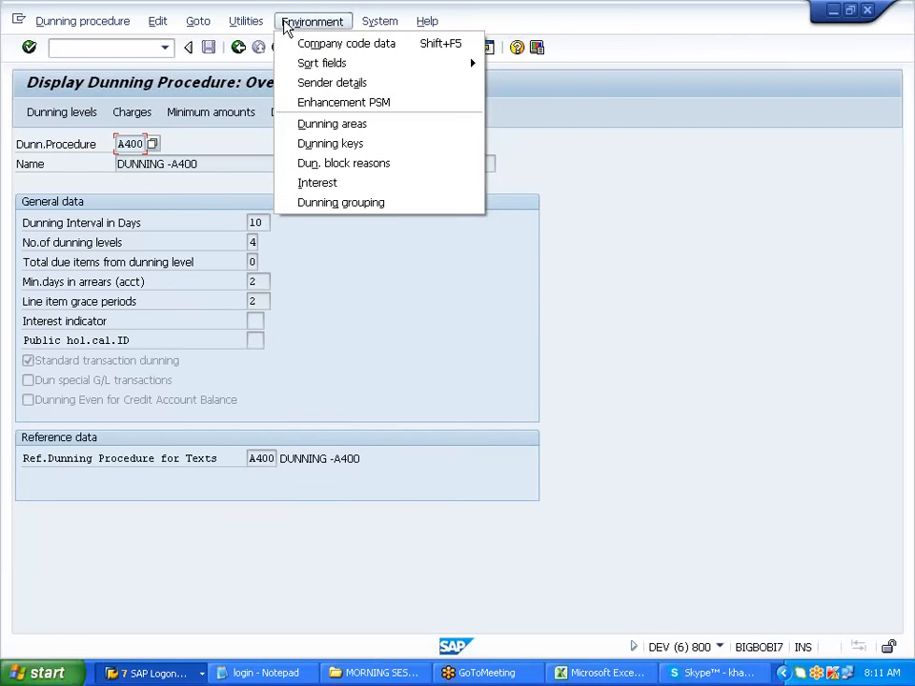
click(291, 44)
click(246, 23)
mouse_move(313, 31)
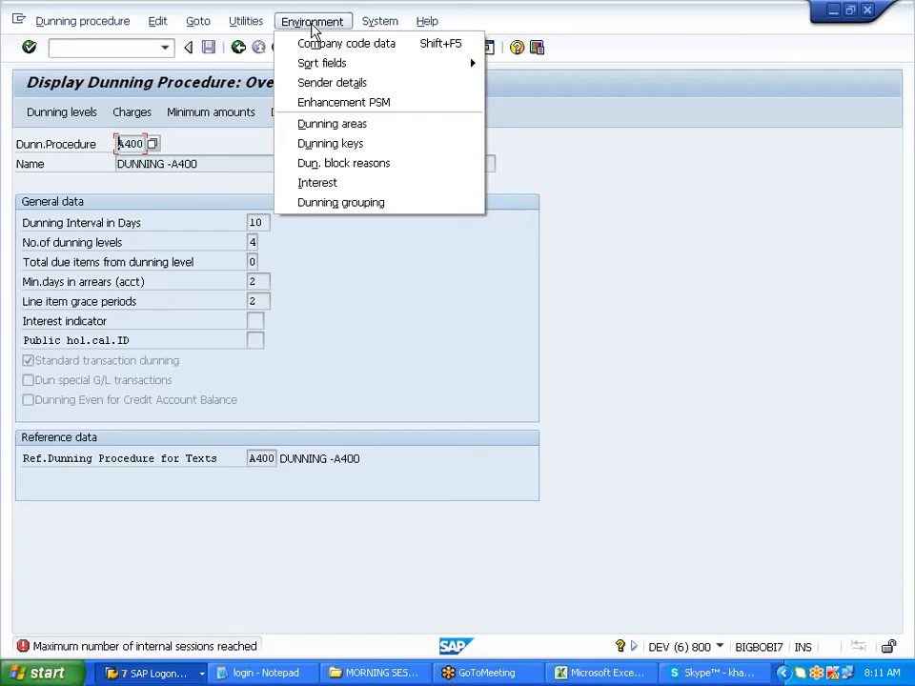
click(342, 126)
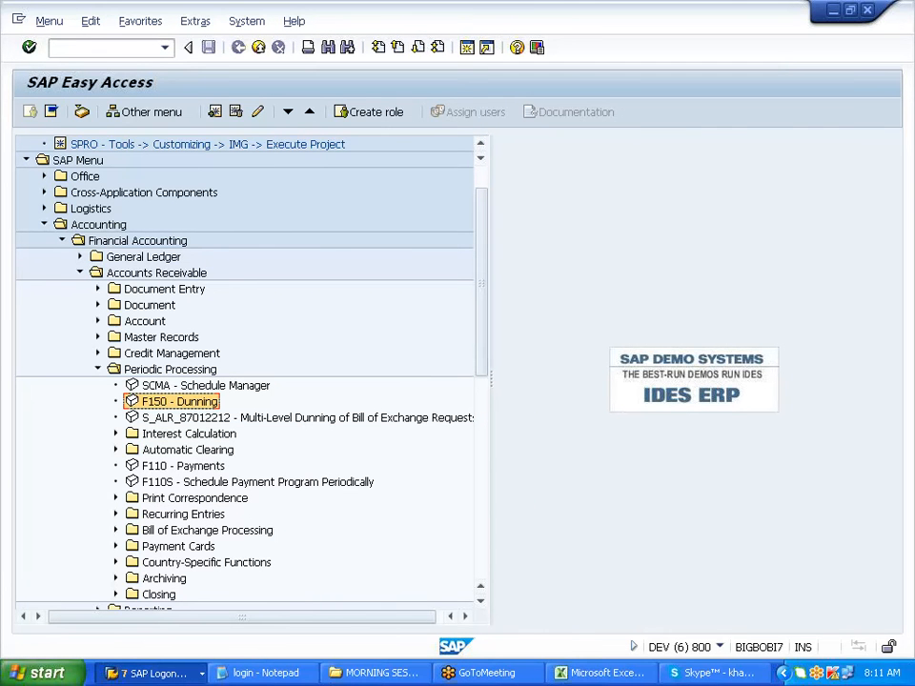
Open dunning procedure A400 for maintenance through the Define Dunning Procedures customizing activity in the other session.
click(151, 673)
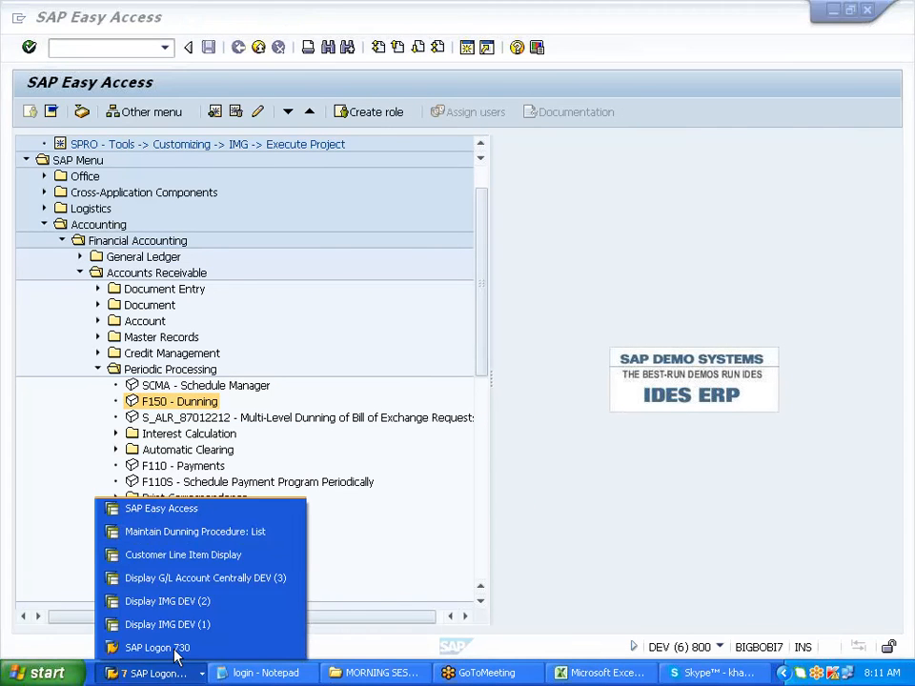
click(214, 531)
click(240, 48)
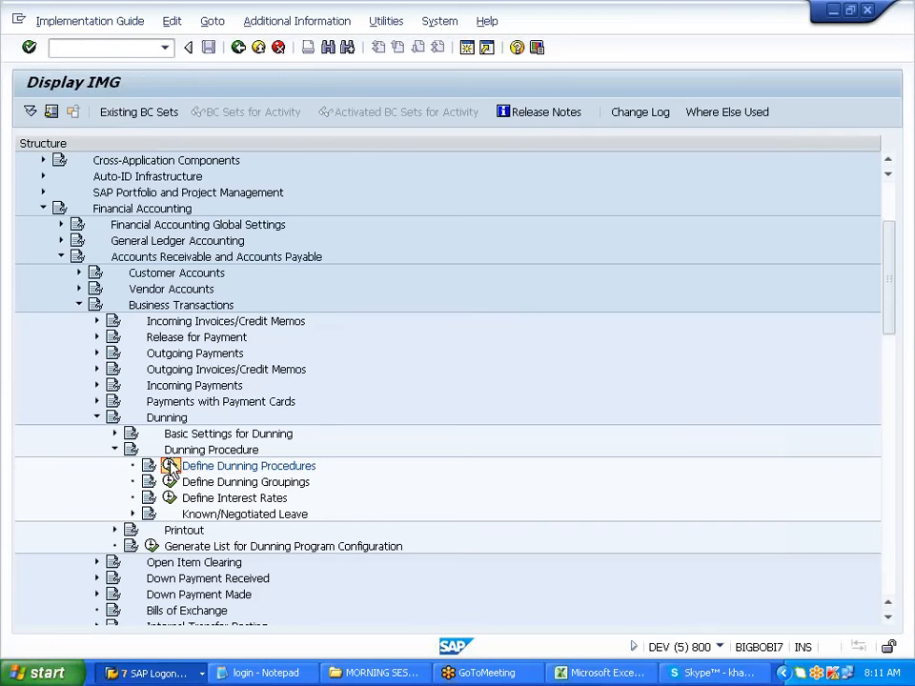
click(170, 466)
click(43, 223)
double_click(38, 225)
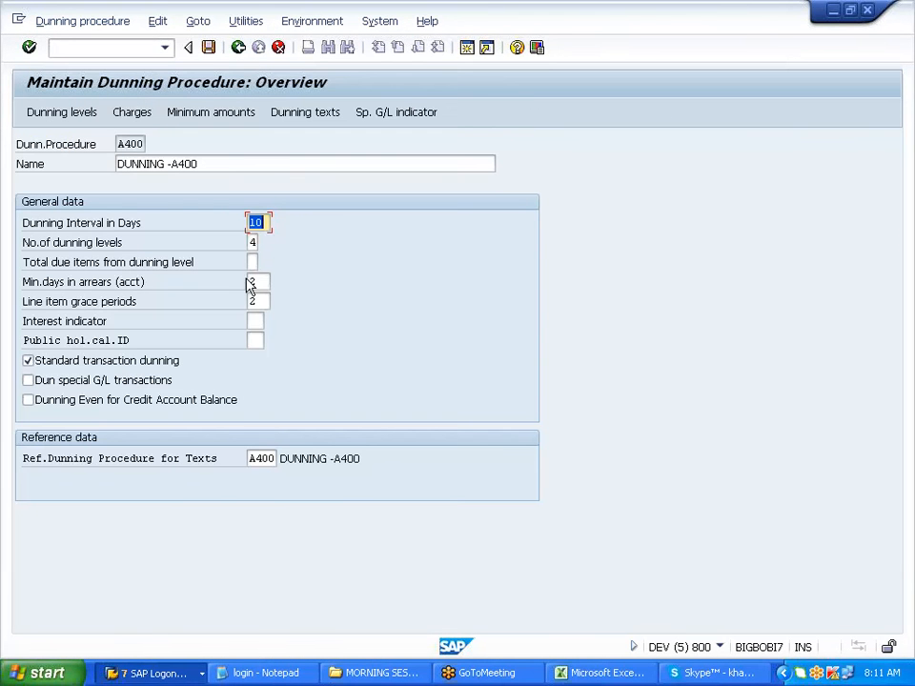
Clear the minimum days in arrears for the account in procedure A400 and save it to the proposed customizing request.
click(259, 281)
key(BackSpace)
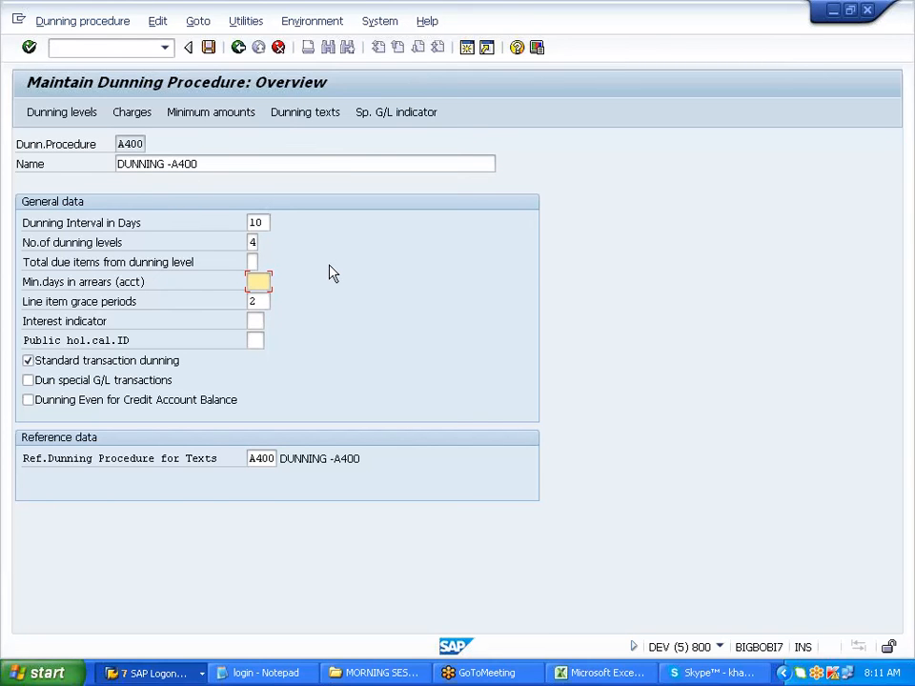
click(209, 48)
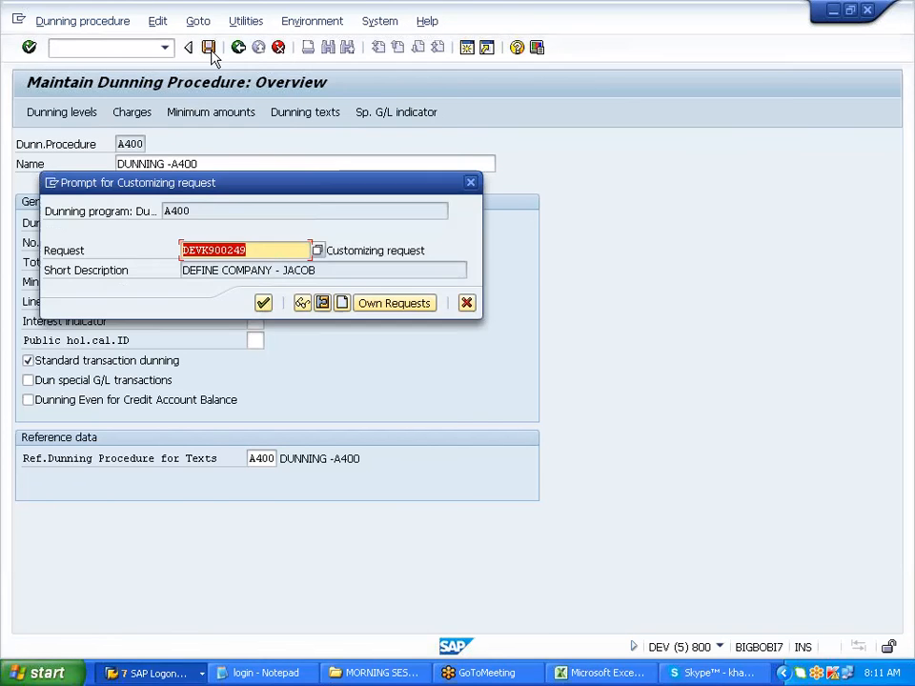
click(264, 303)
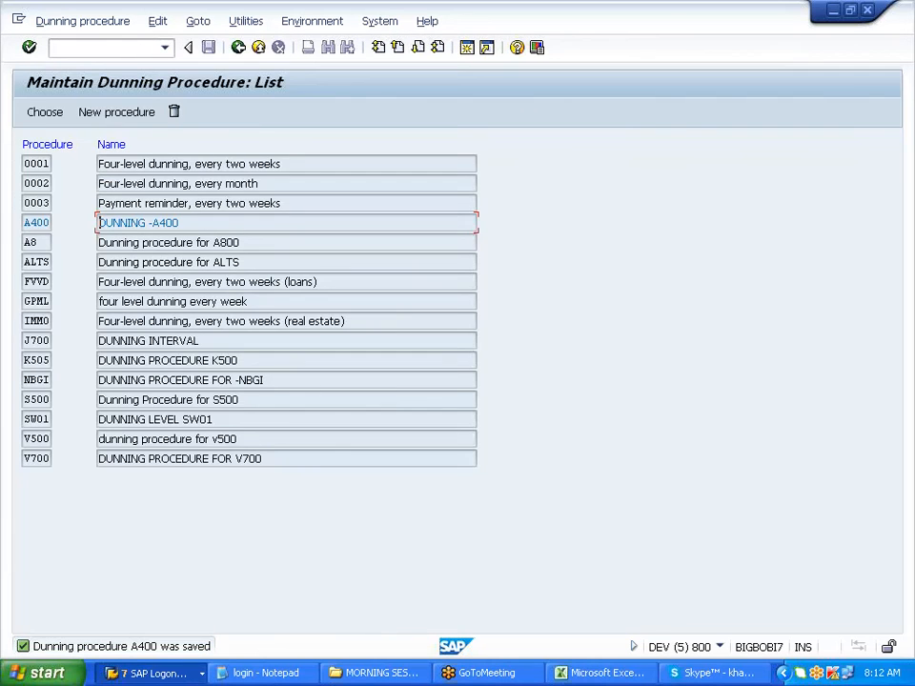
Reopen dunning procedure A400 and review the days in arrears set for its four dunning levels.
double_click(128, 222)
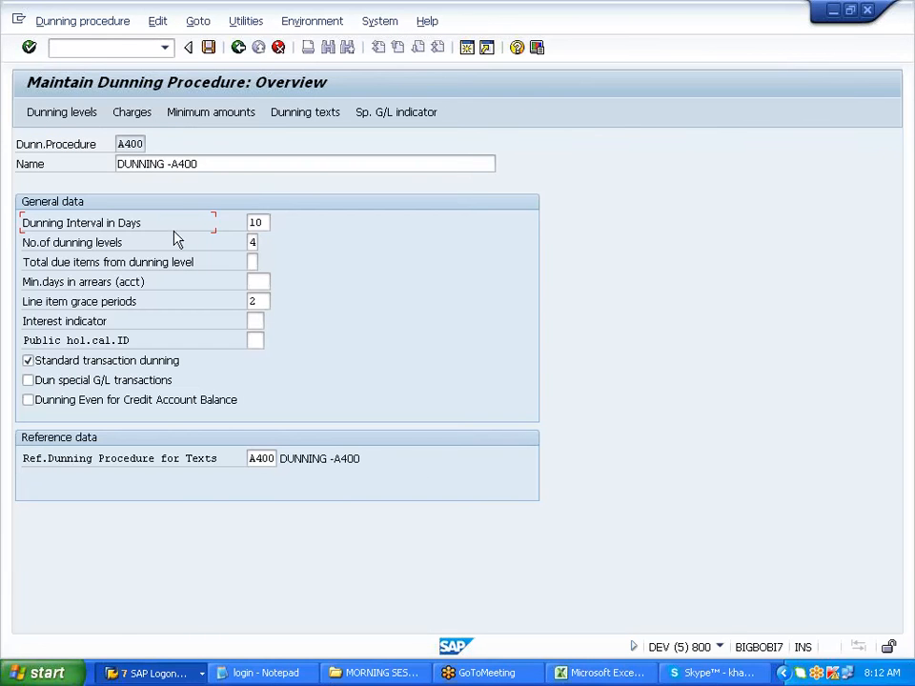
click(73, 118)
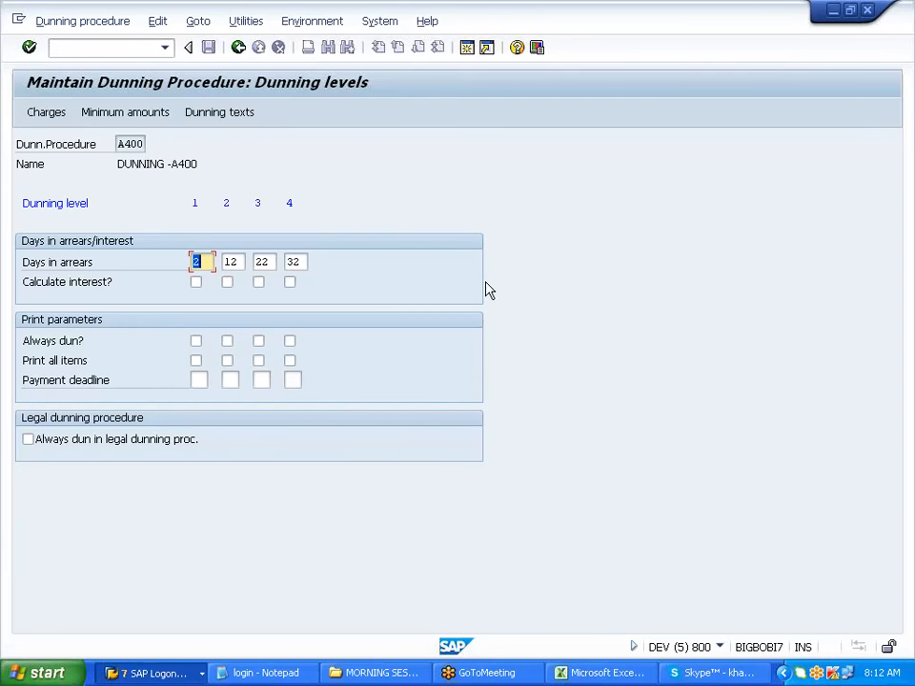
click(238, 48)
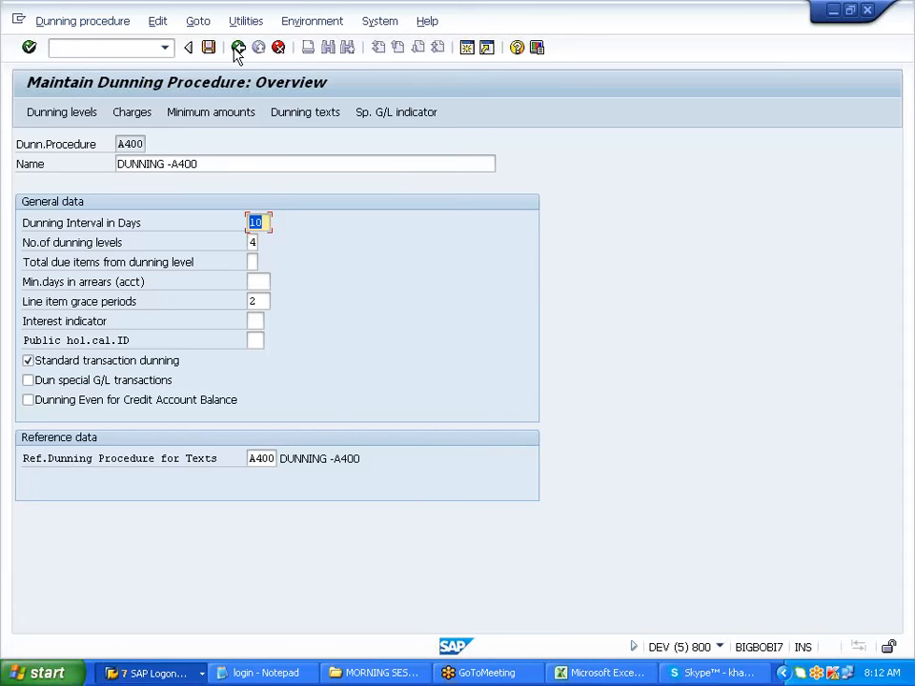
Review the minimum amounts of procedure A400 in USD and return to the list of dunning procedures.
click(229, 113)
text(U)
click(299, 446)
click(366, 480)
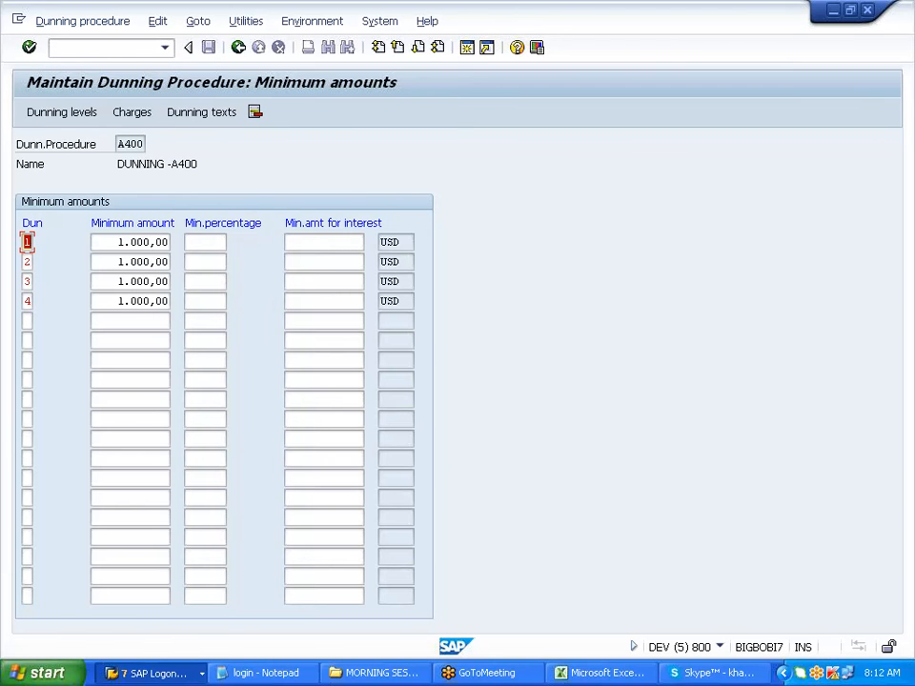
click(239, 48)
click(239, 48)
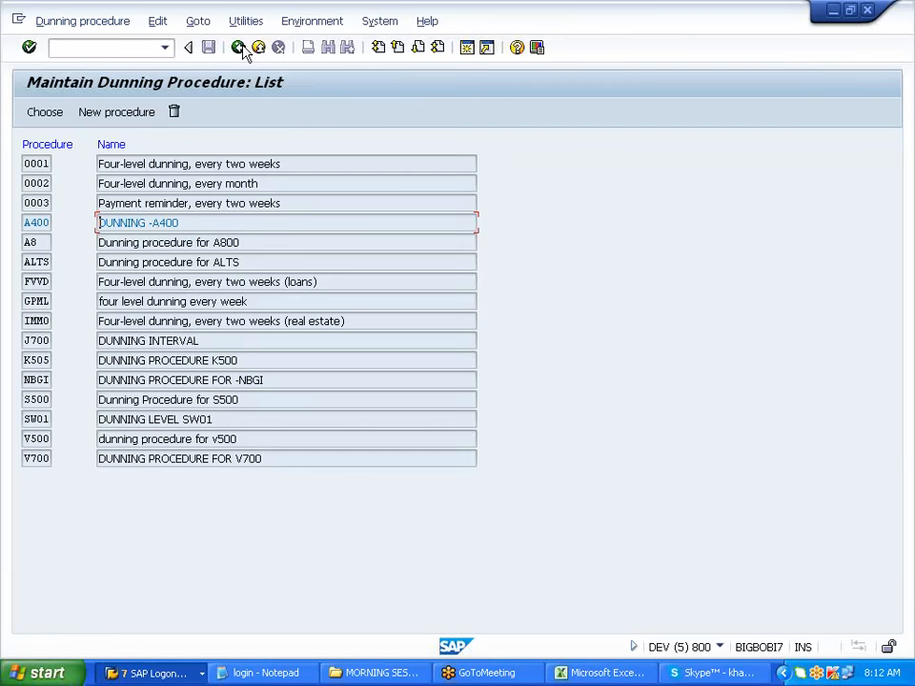
Switch to the SAP Easy Access session and open the F150 Dunning transaction.
click(159, 674)
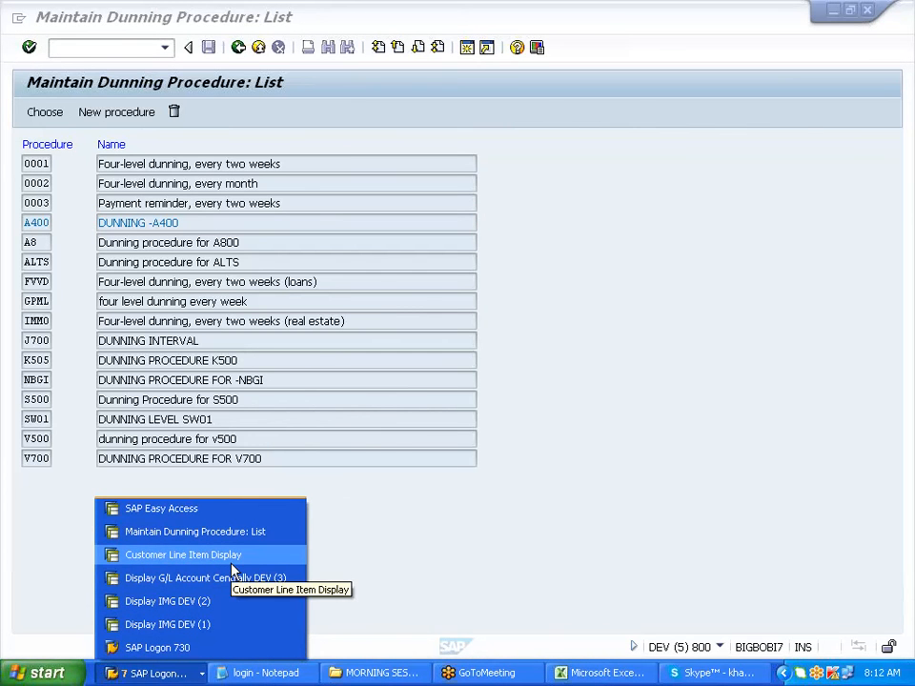
click(221, 511)
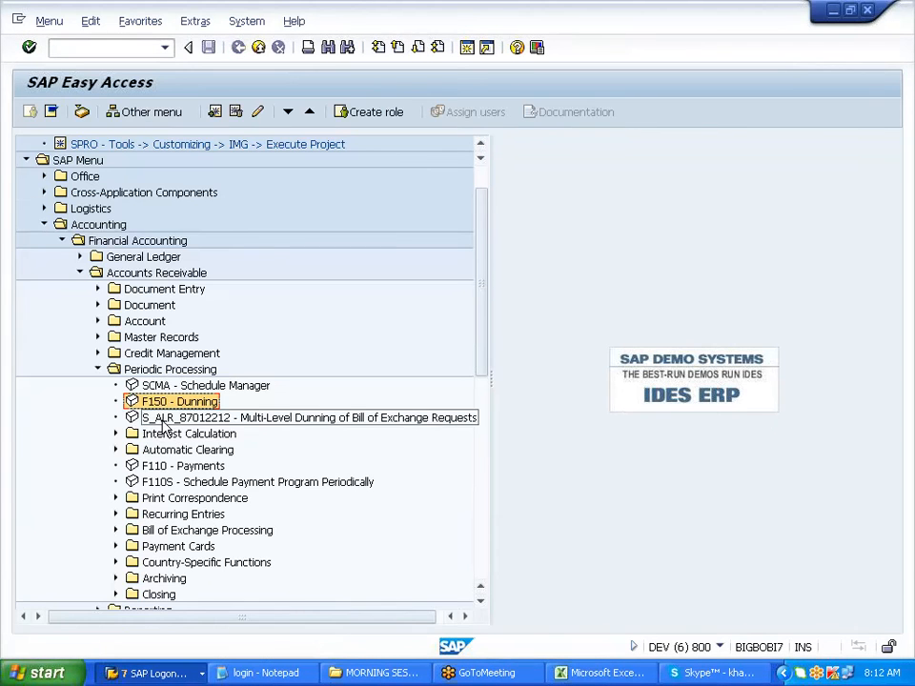
double_click(152, 405)
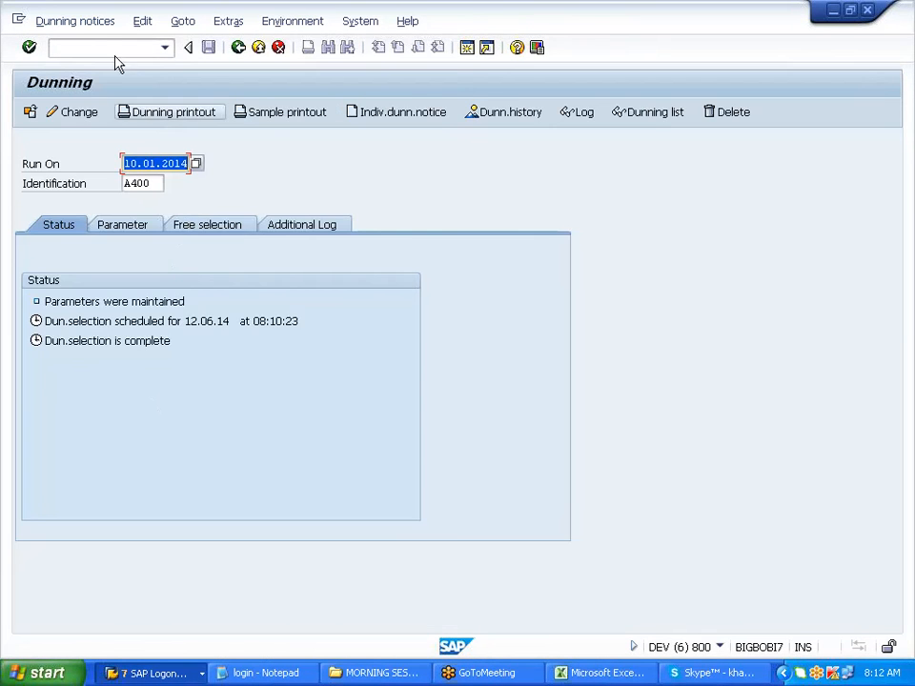
Delete the dunning proposal and the parameters of run 10.01.2014 with identification A400.
click(76, 20)
click(141, 208)
click(241, 332)
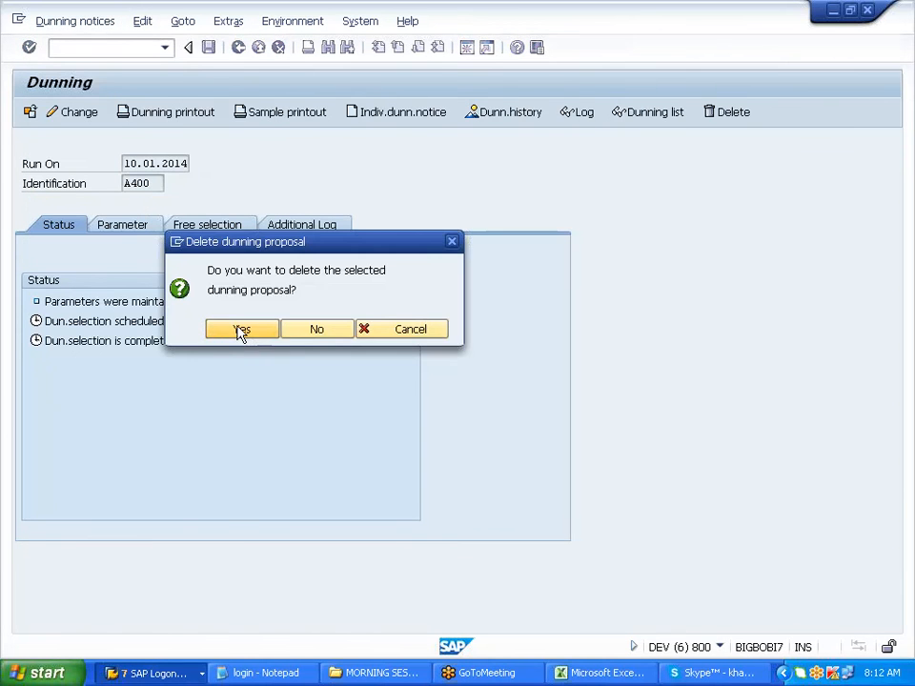
click(77, 20)
click(133, 187)
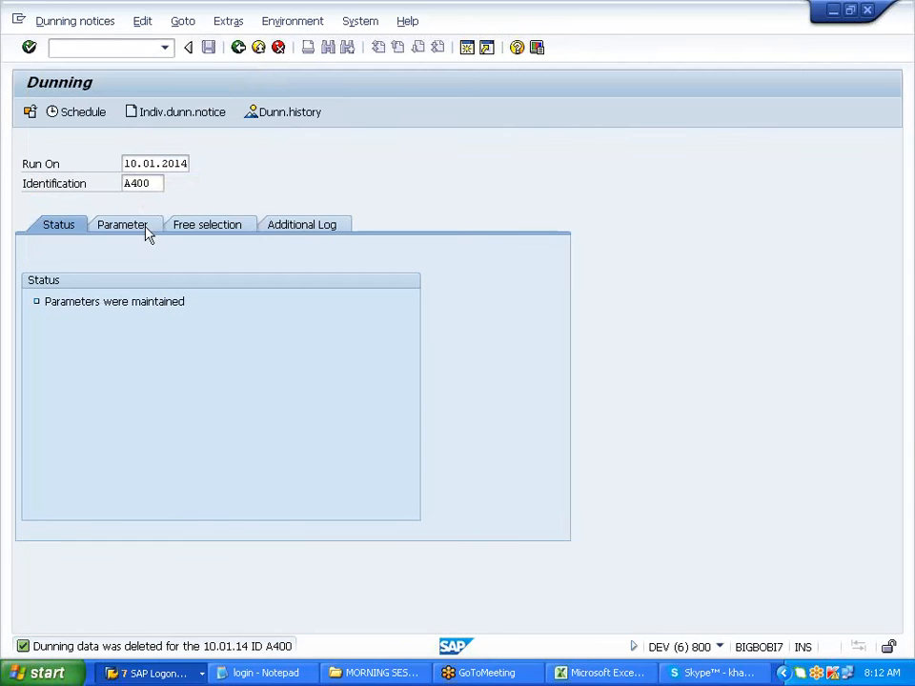
click(247, 335)
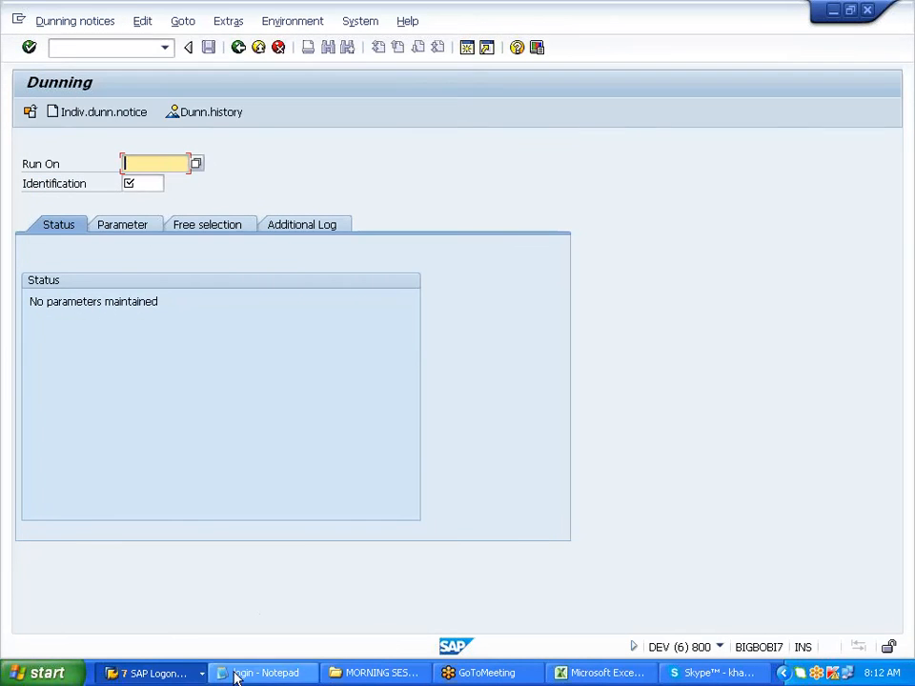
Switch to the Customer Line Item Display session and review the net due dates of the customer's open items in company code A400.
click(184, 677)
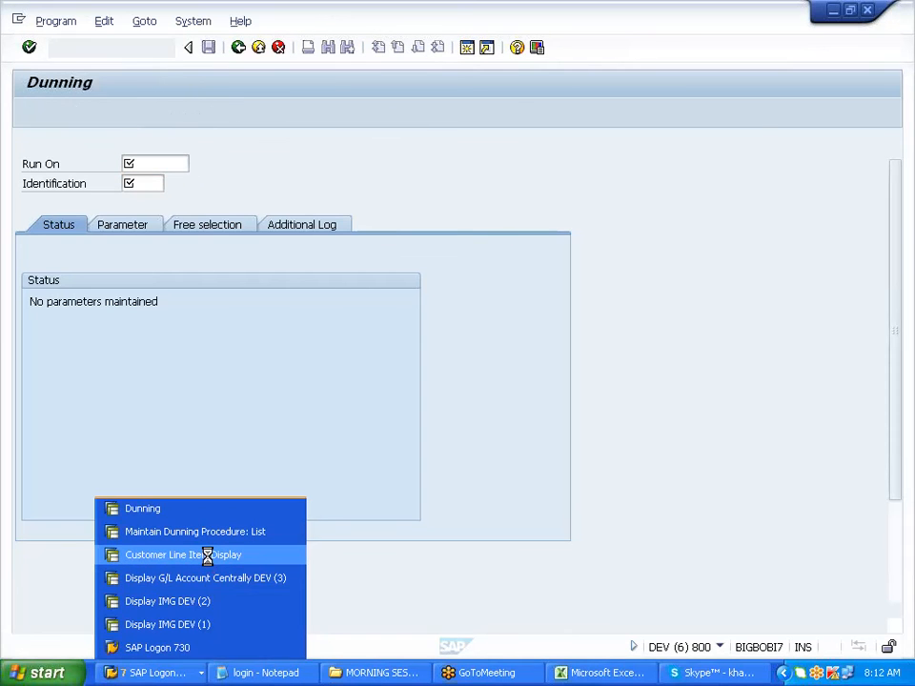
click(209, 553)
click(31, 113)
drag(212, 399, 276, 415)
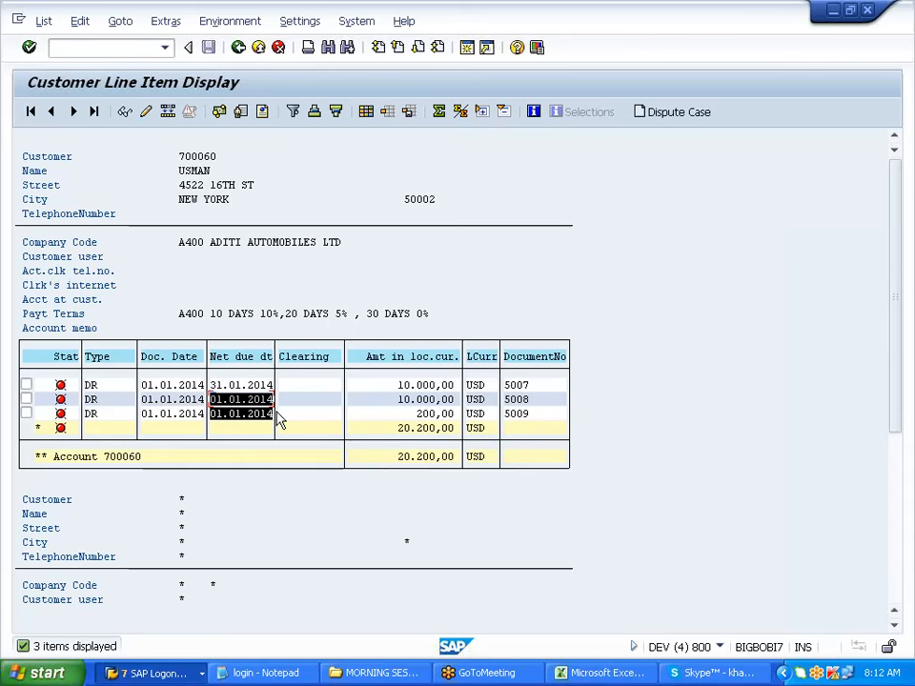
key(ctrl+c)
click(240, 50)
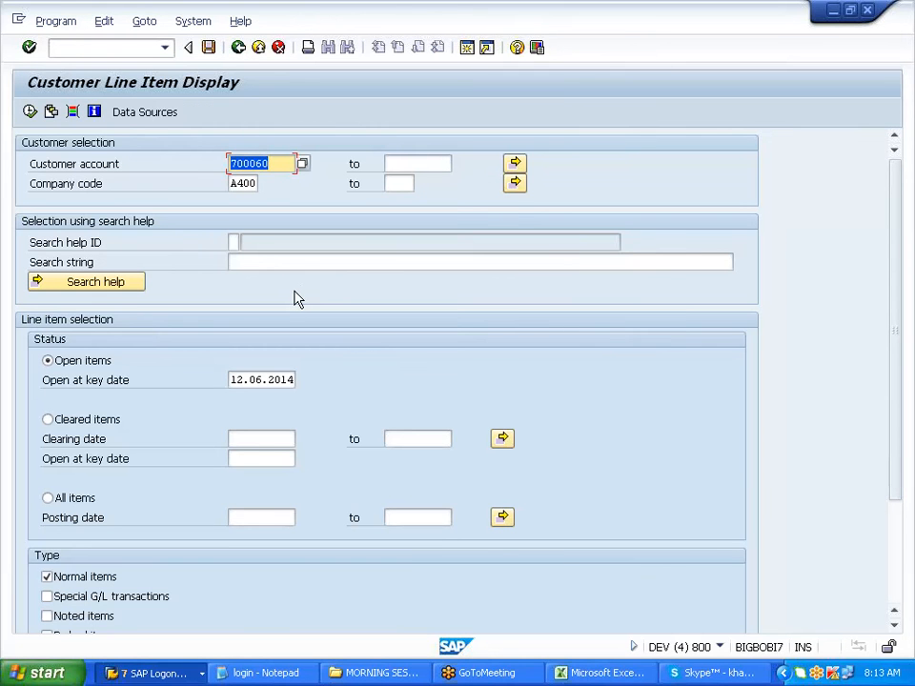
click(30, 112)
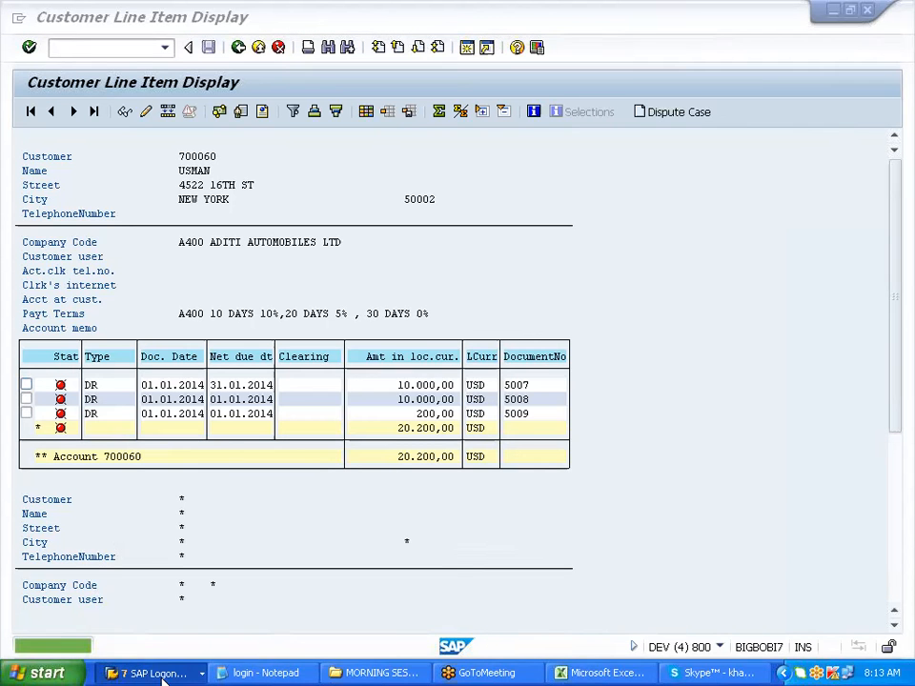
Return to the Dunning session and open the parameters of a run dated 10.01.2014 with identification A400.
click(152, 673)
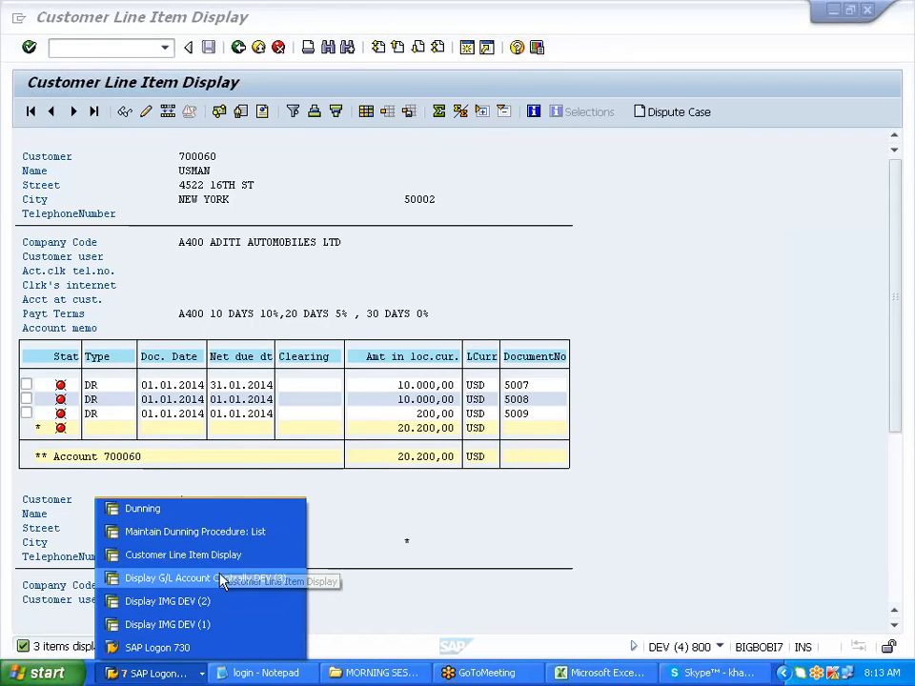
click(209, 509)
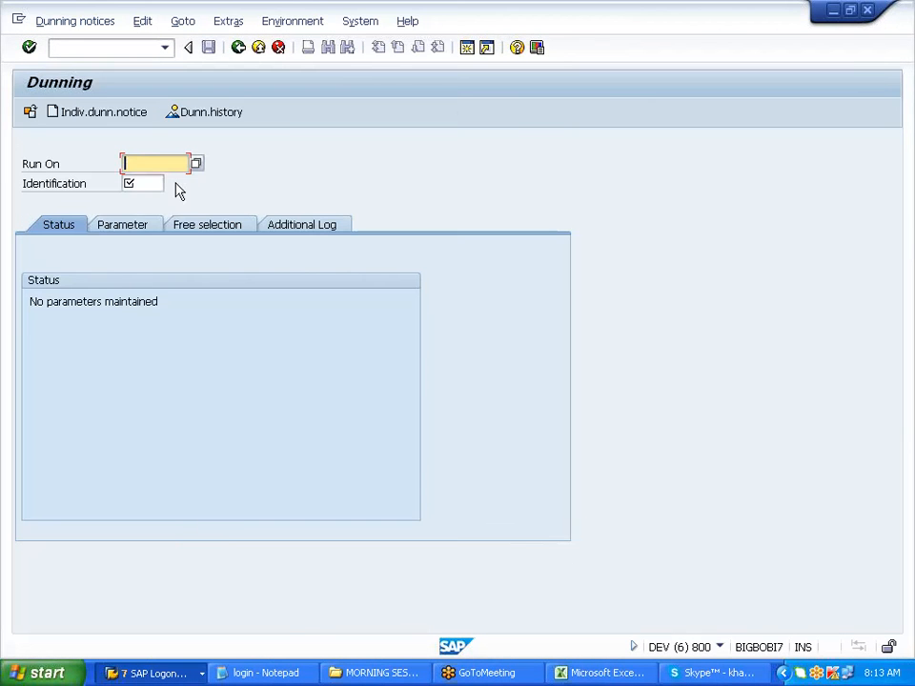
click(174, 187)
click(133, 183)
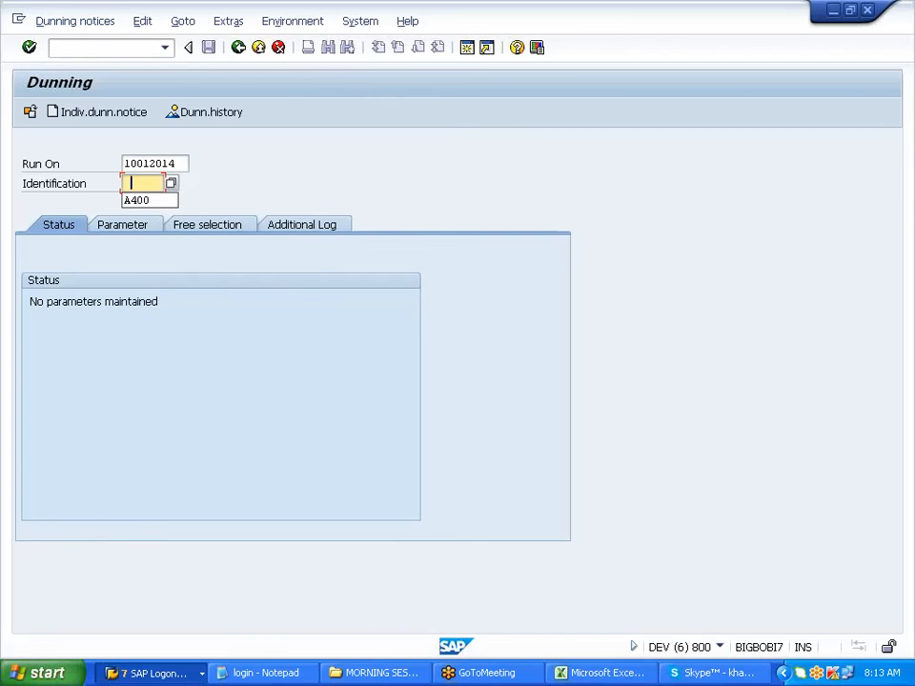
click(139, 198)
click(132, 227)
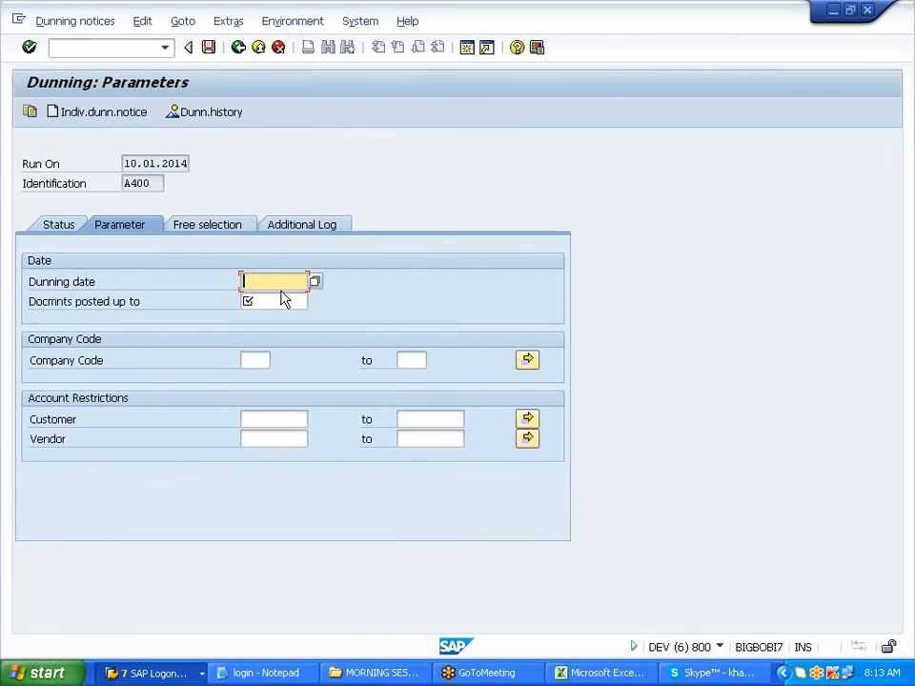
Set dunning date 01.01.2014, documents posted up to 10.01.2014 and company code A400, and restrict the run to the customer's account number.
click(274, 282)
click(197, 188)
text(010)
key(Tab)
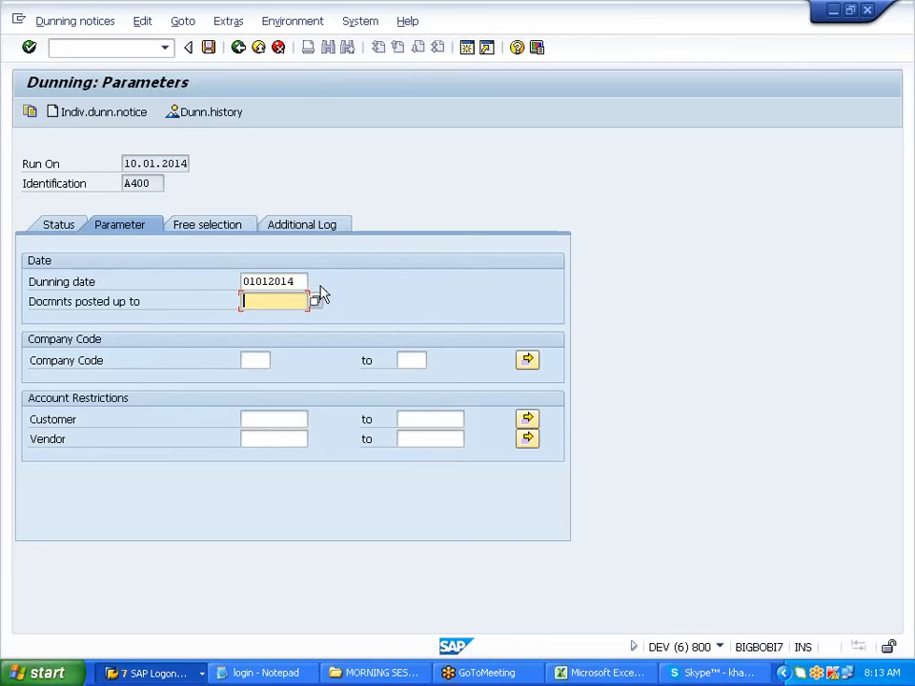
drag(124, 164, 190, 164)
key(ctrl+c)
click(255, 301)
key(ctrl+v)
click(254, 360)
click(261, 377)
click(267, 420)
text(700000)
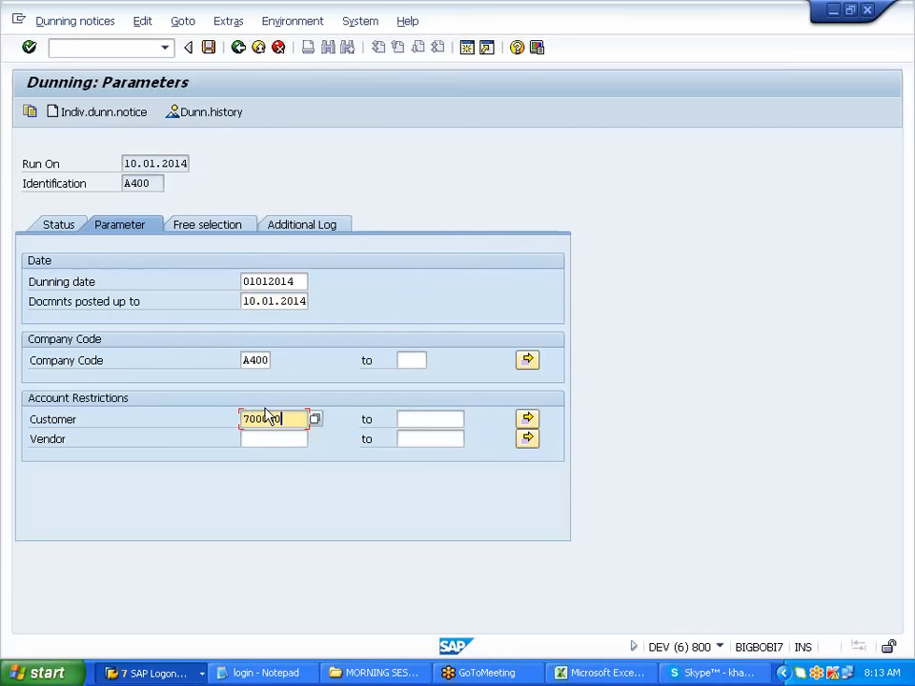
Add the same customer account to the run's additional log and save the dunning parameters.
click(286, 237)
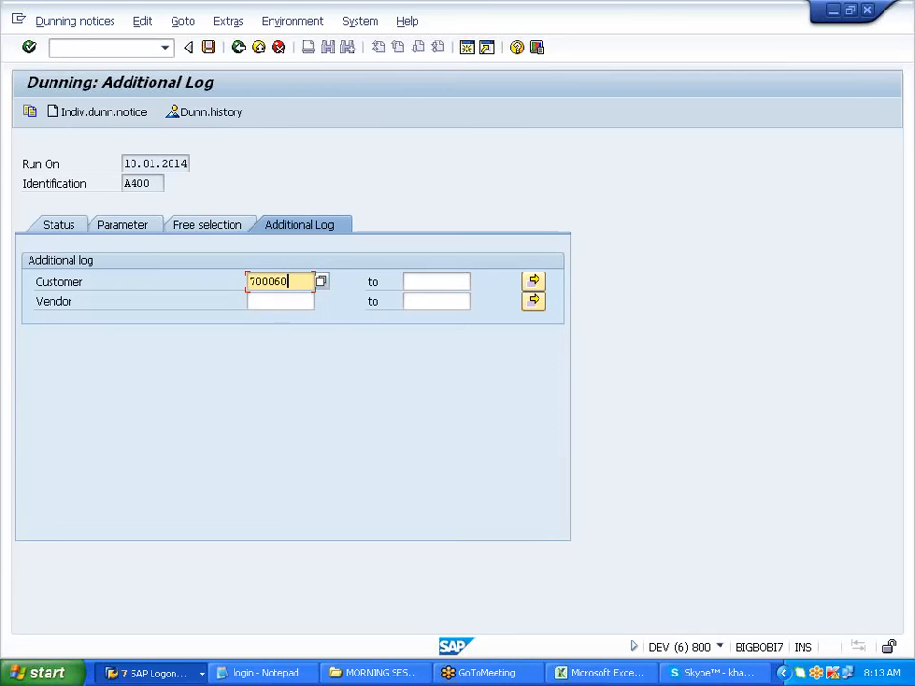
key(Return)
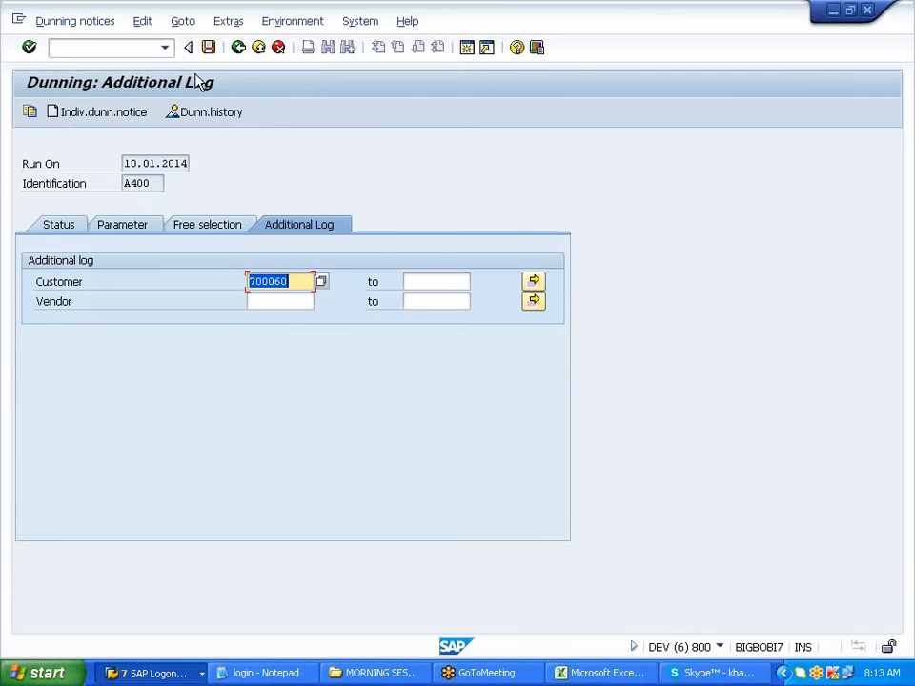
click(209, 48)
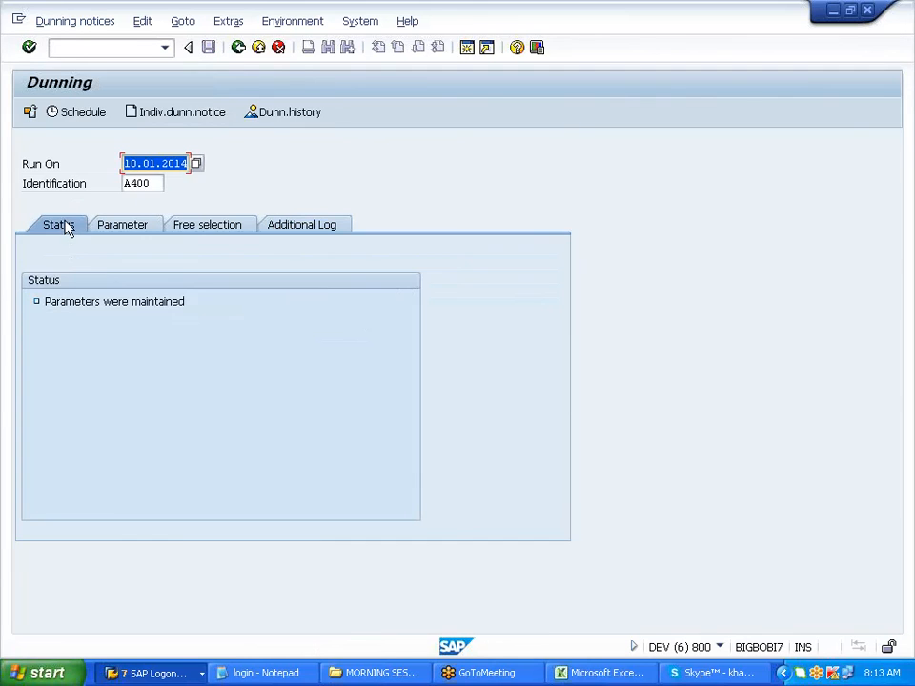
Schedule the dunning selection to start immediately and refresh its status.
click(81, 115)
click(279, 348)
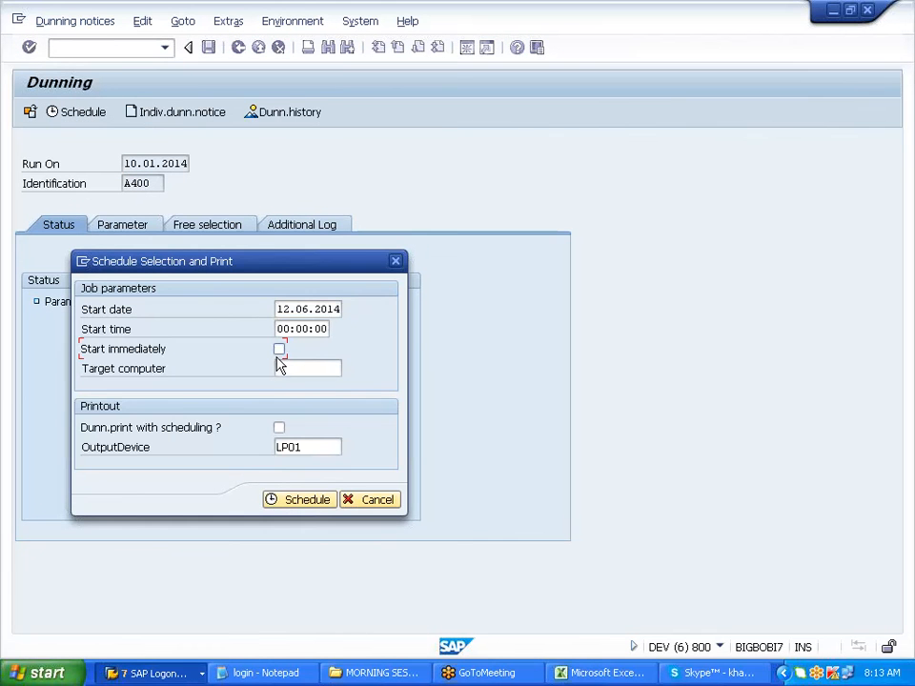
click(291, 500)
key(Return)
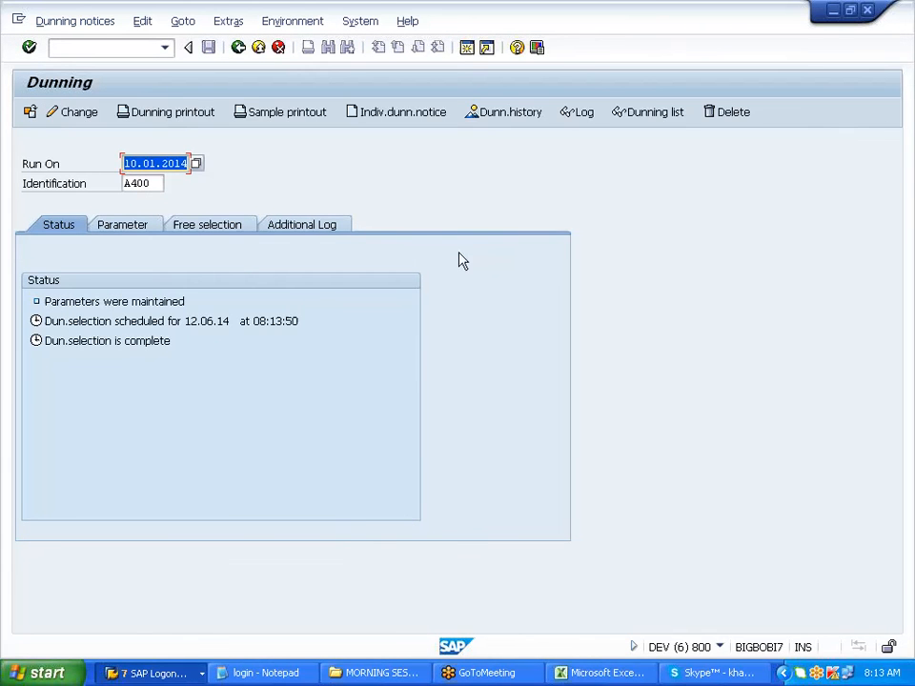
Display the dunning list of run 10.01.2014 A400 without a variant, examine the proposal and return to the run status.
click(678, 112)
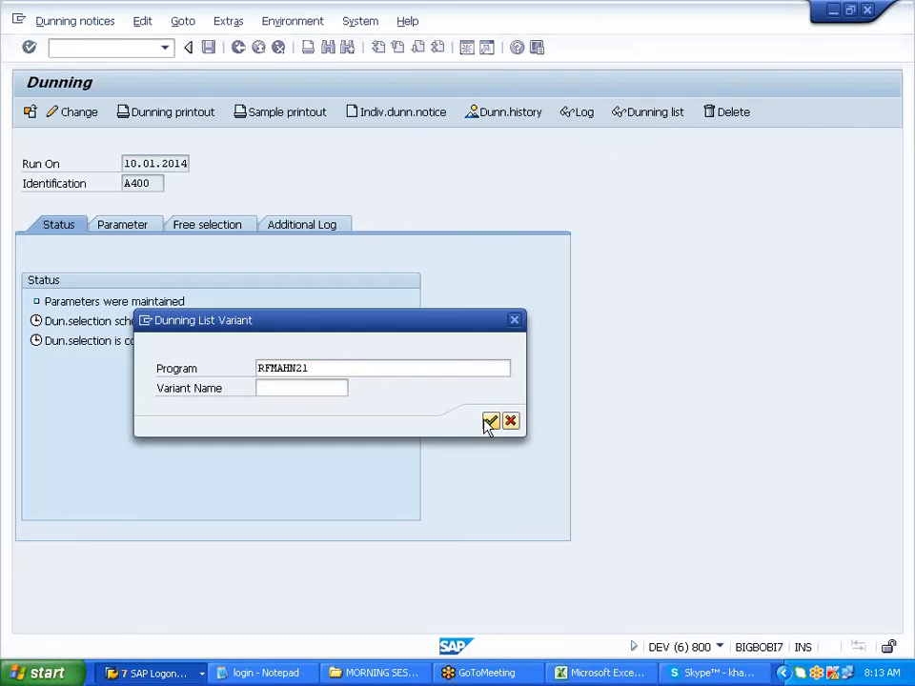
click(490, 421)
drag(29, 256, 175, 264)
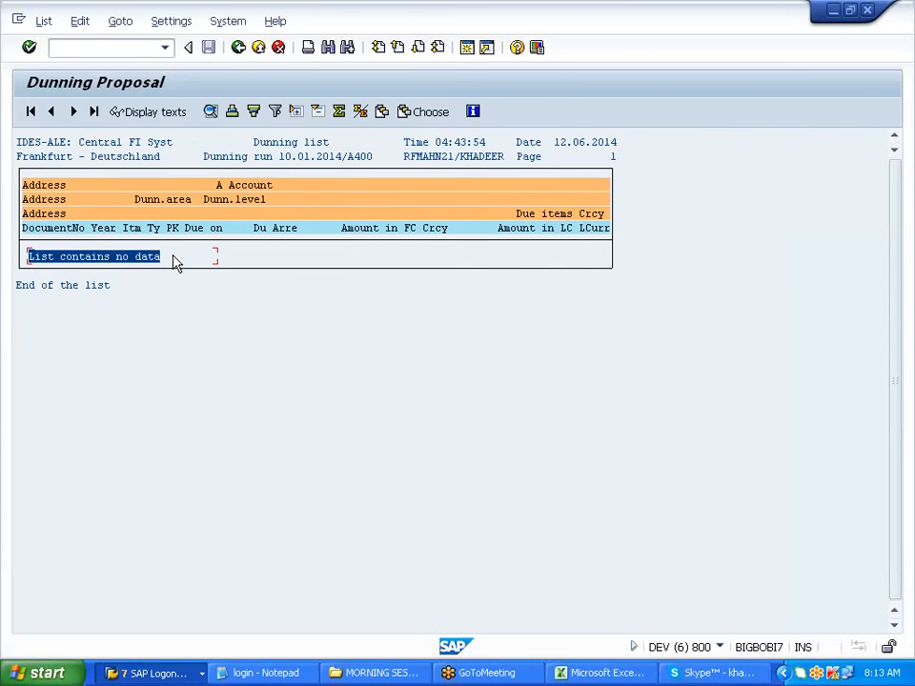
click(174, 258)
click(241, 48)
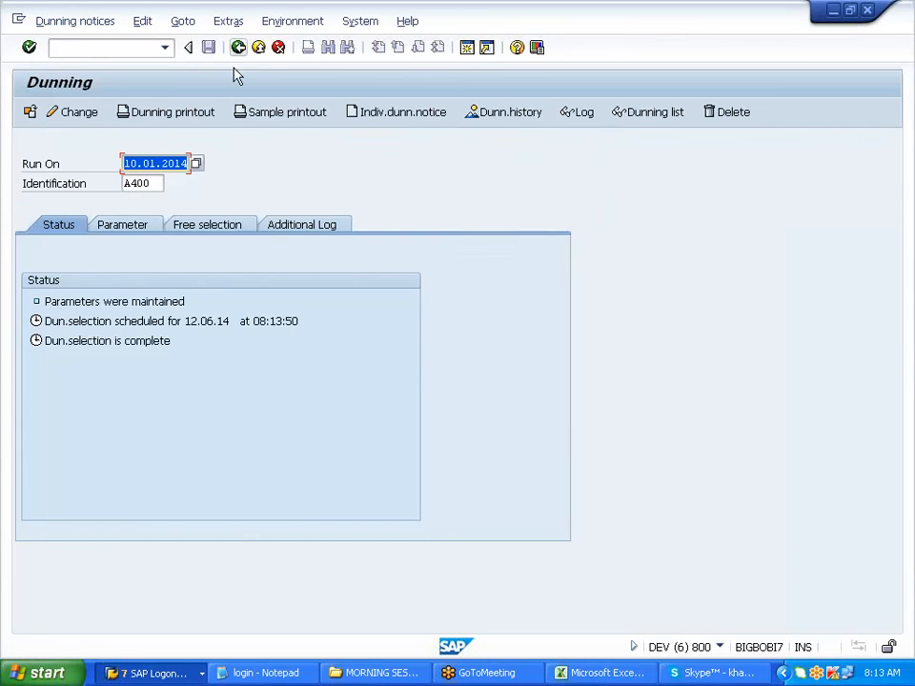
Check the parameters of run 10.01.2014 A400 and delete its dunning proposal.
click(136, 226)
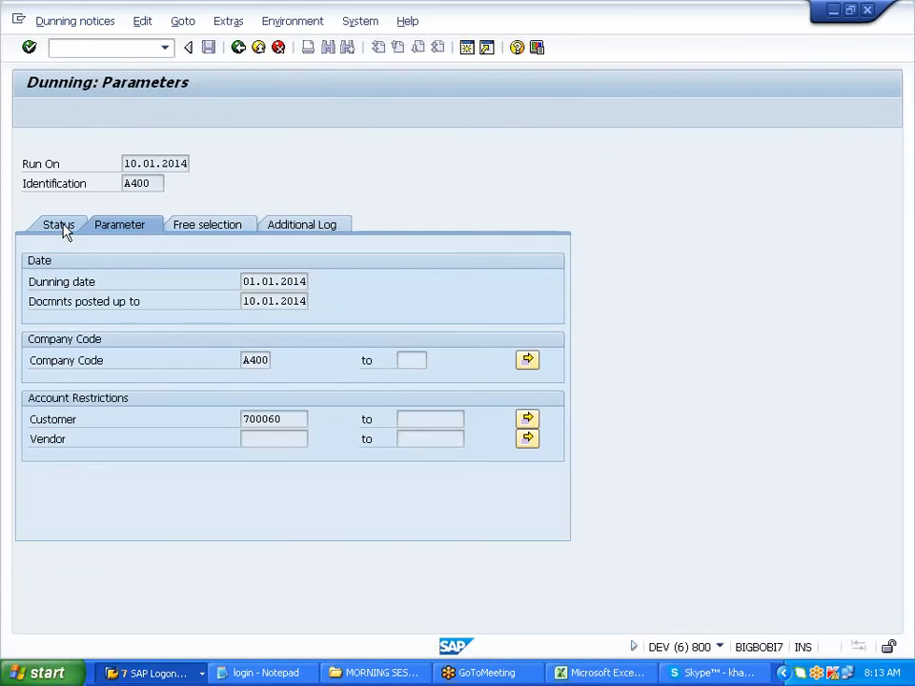
click(60, 227)
click(84, 21)
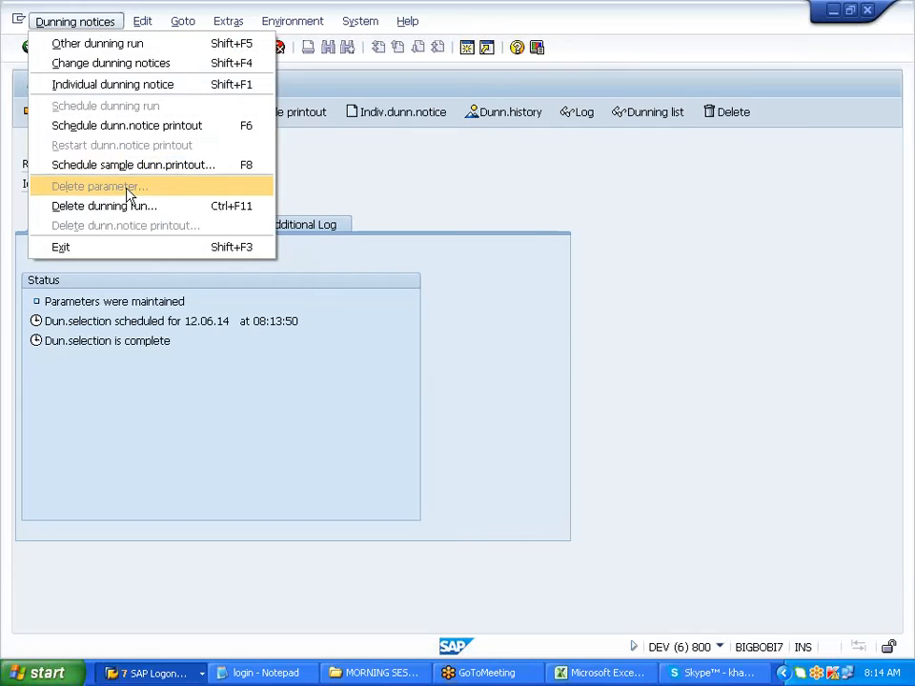
click(104, 206)
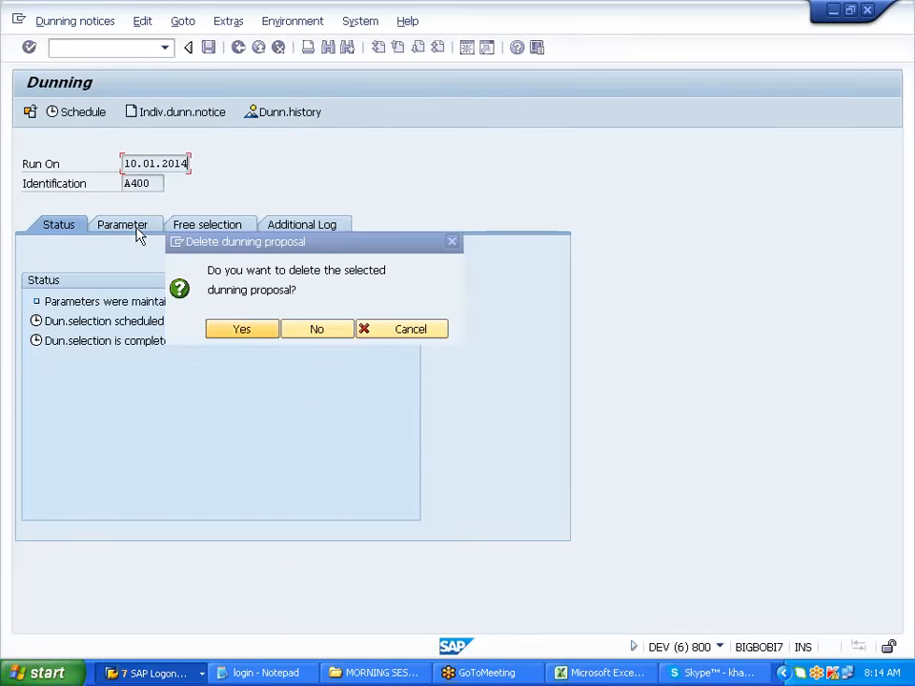
key(Return)
click(69, 21)
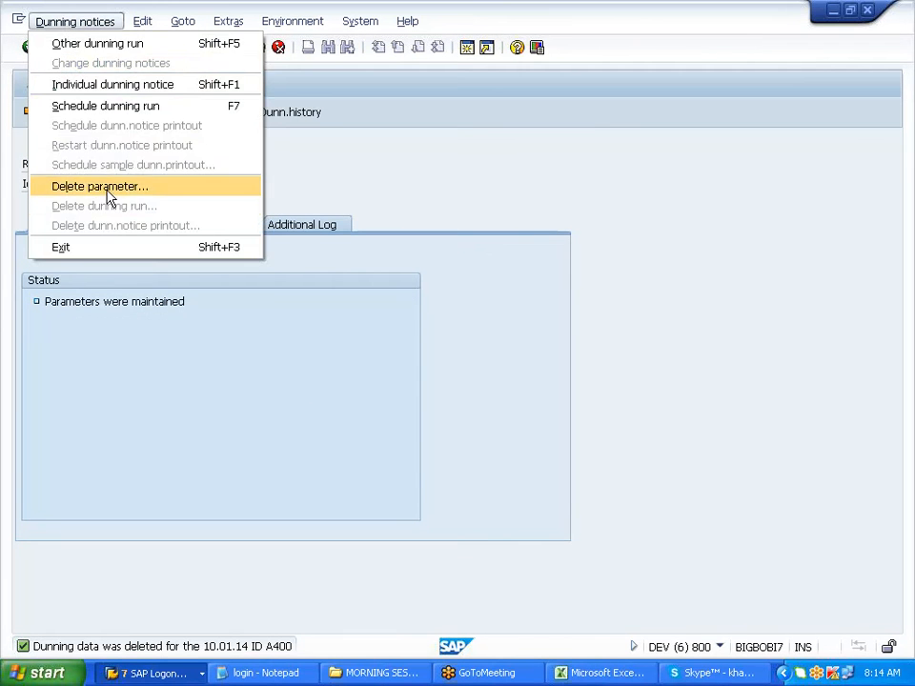
click(107, 190)
click(312, 330)
Change the dunning date in the run's parameters to 10.01.2014, matching the run date, and save them.
click(127, 231)
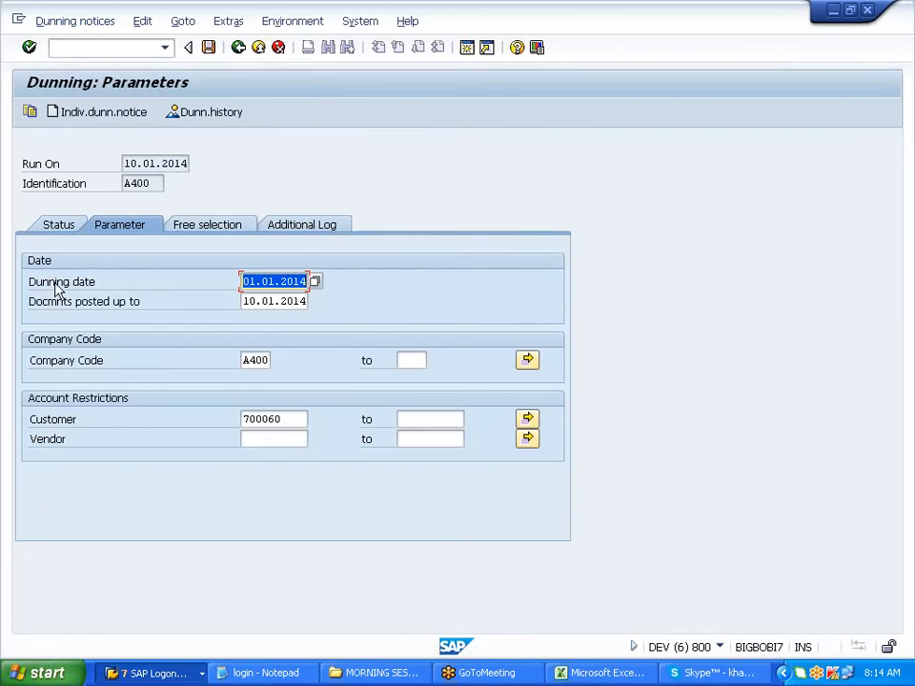
drag(28, 284, 117, 286)
drag(124, 164, 189, 164)
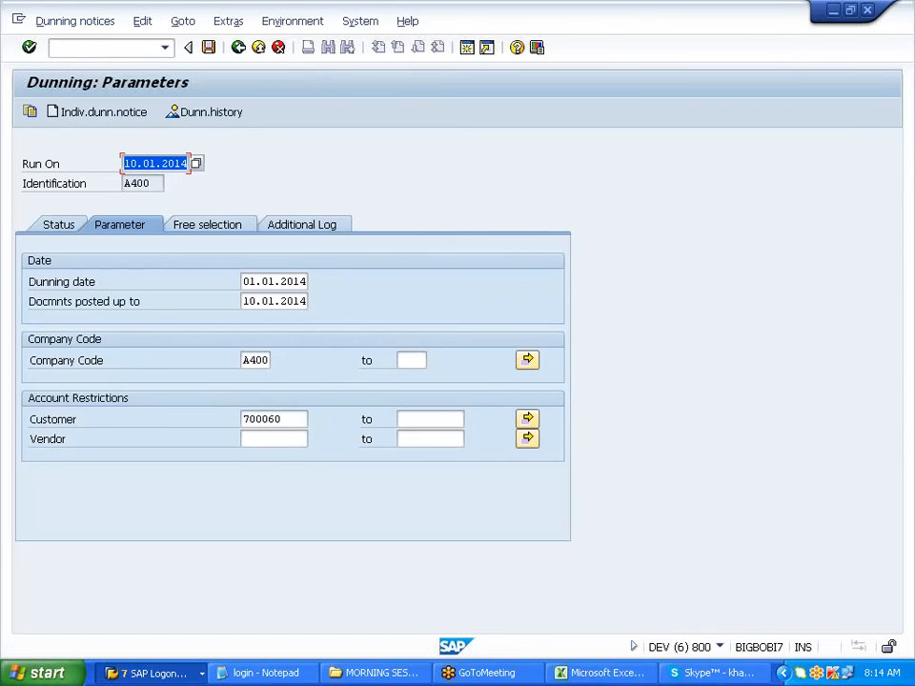
click(188, 164)
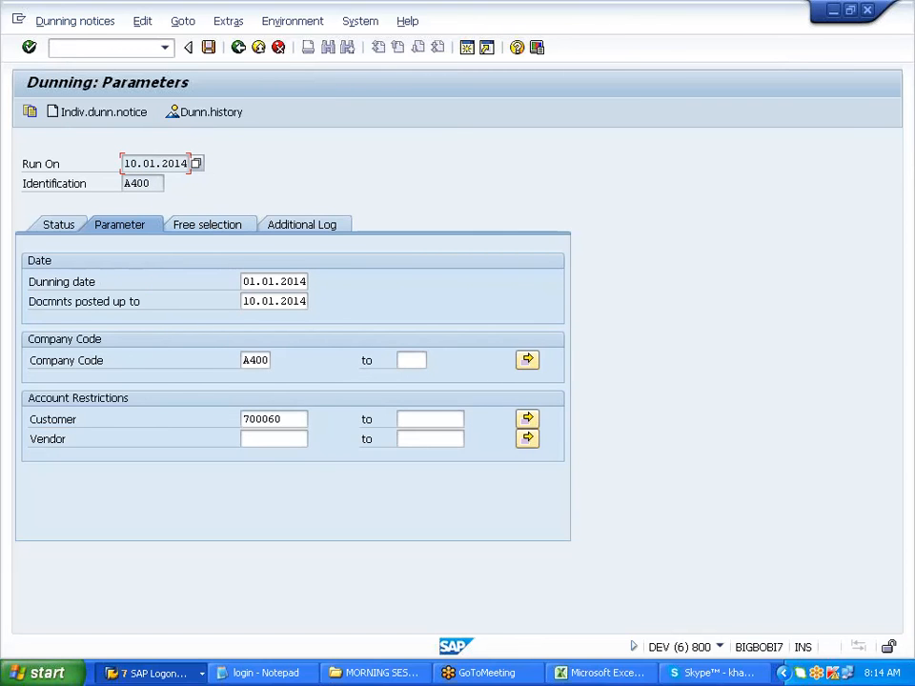
key(Tab)
key(Delete)
key(Delete)
key(Delete)
key(Delete)
key(Delete)
key(Delete)
key(Delete)
key(Delete)
key(Delete)
key(ctrl+v)
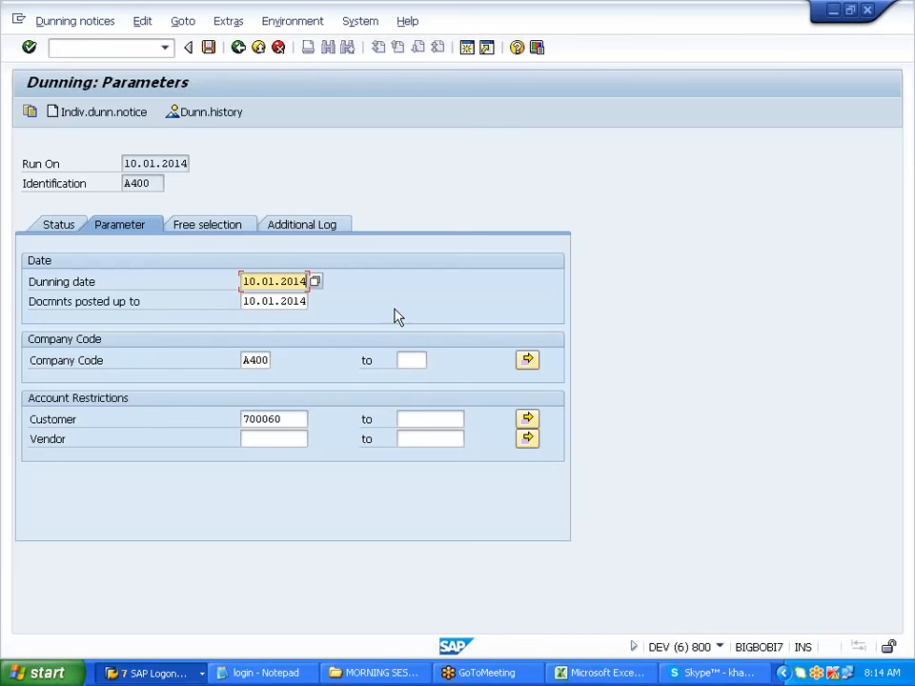
click(206, 50)
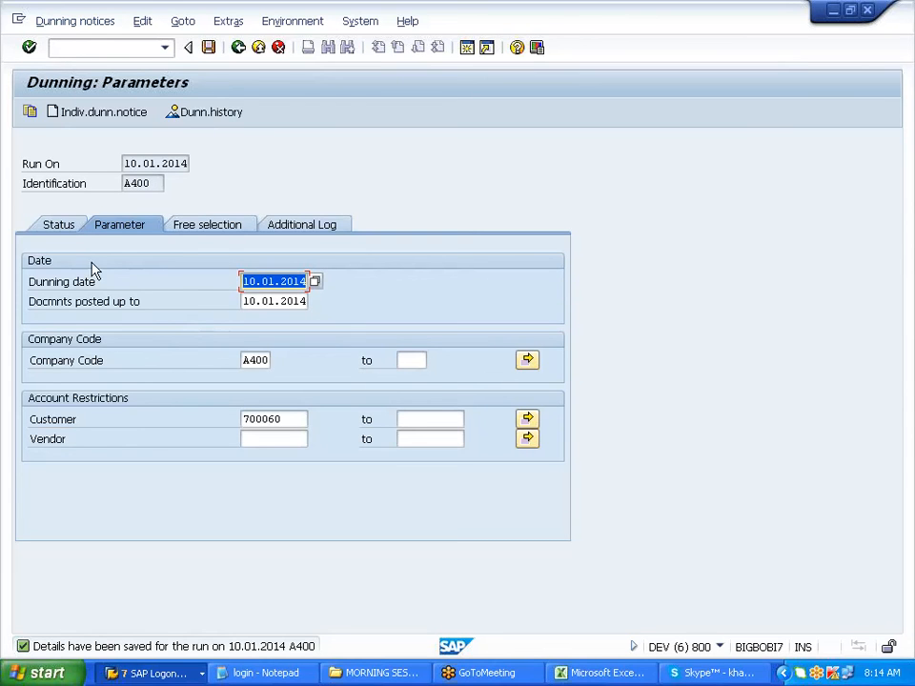
Schedule the dunning selection of run 10.01.2014 A400 to start immediately and refresh the run status.
click(65, 229)
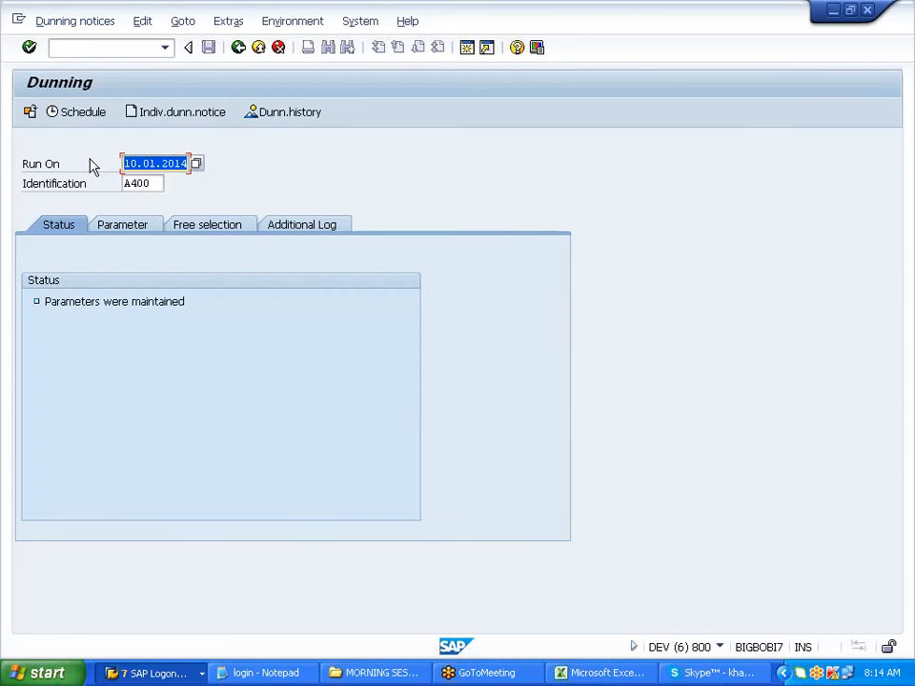
click(81, 113)
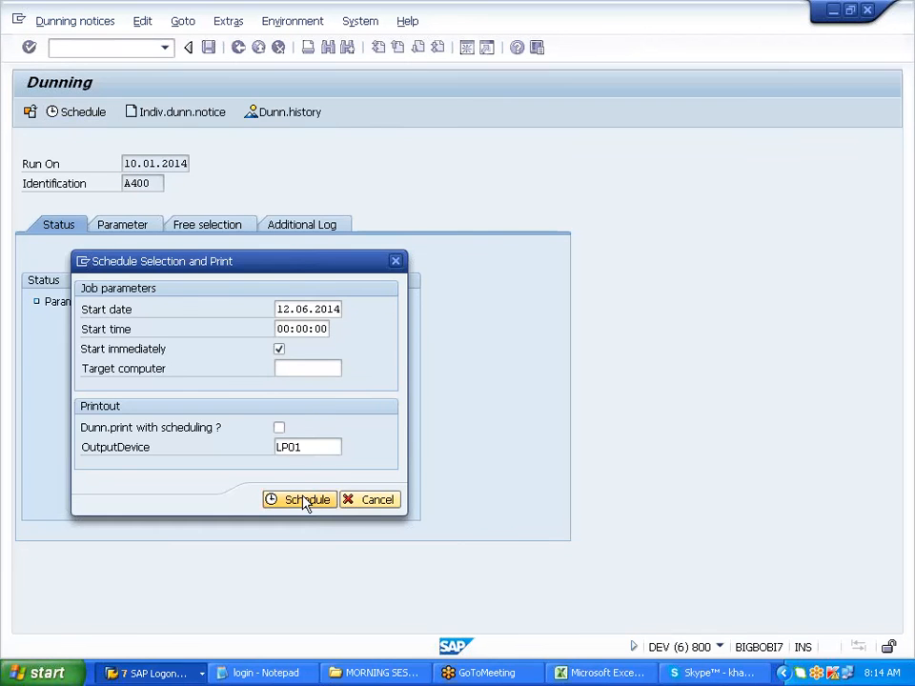
click(305, 501)
key(Return)
Examine the run's dunning list without a variant, return to the run status and display the job log.
click(631, 112)
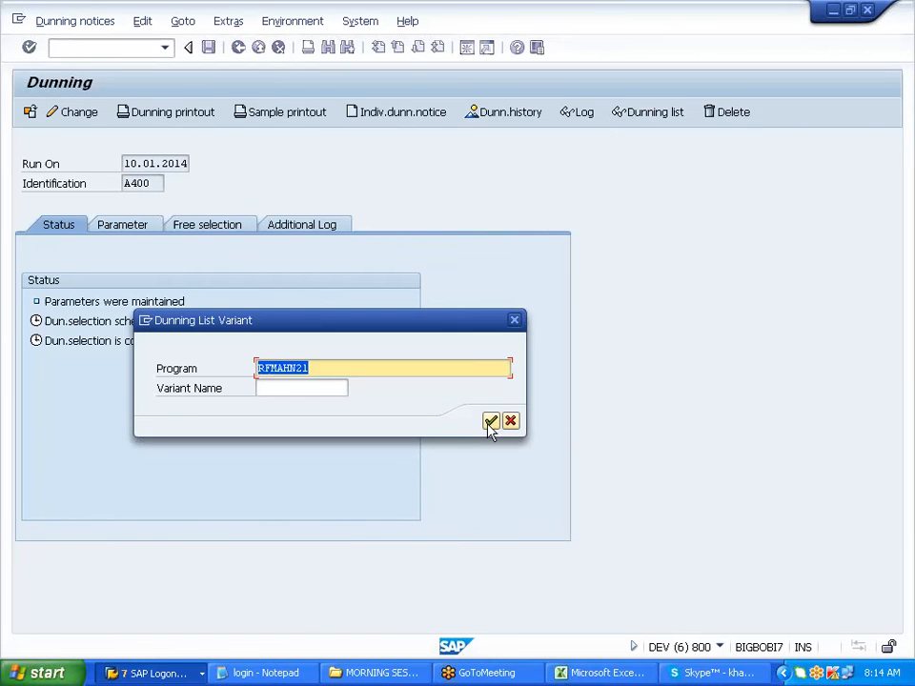
click(490, 422)
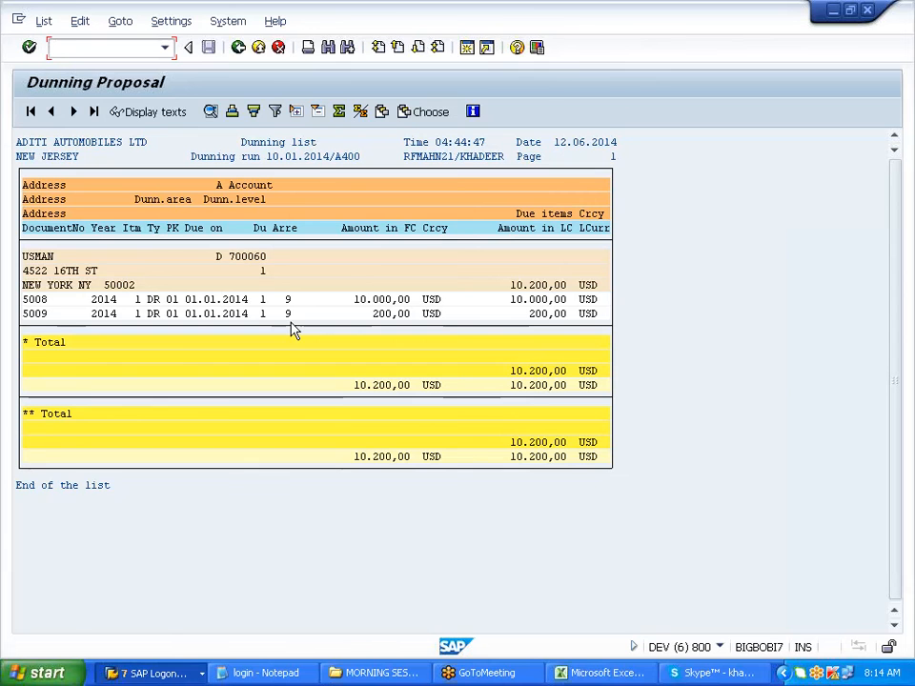
click(239, 47)
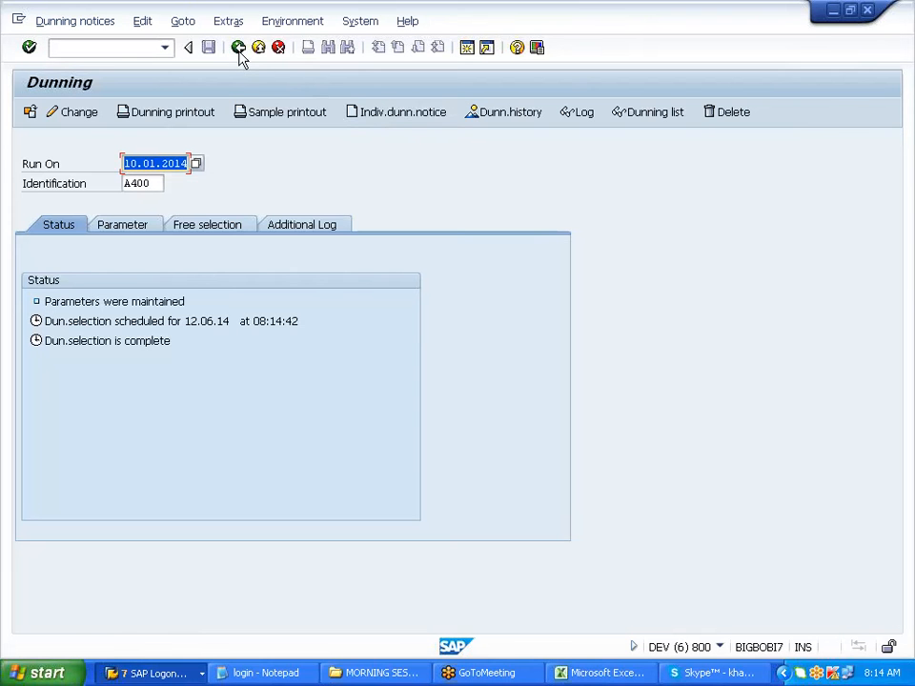
click(578, 111)
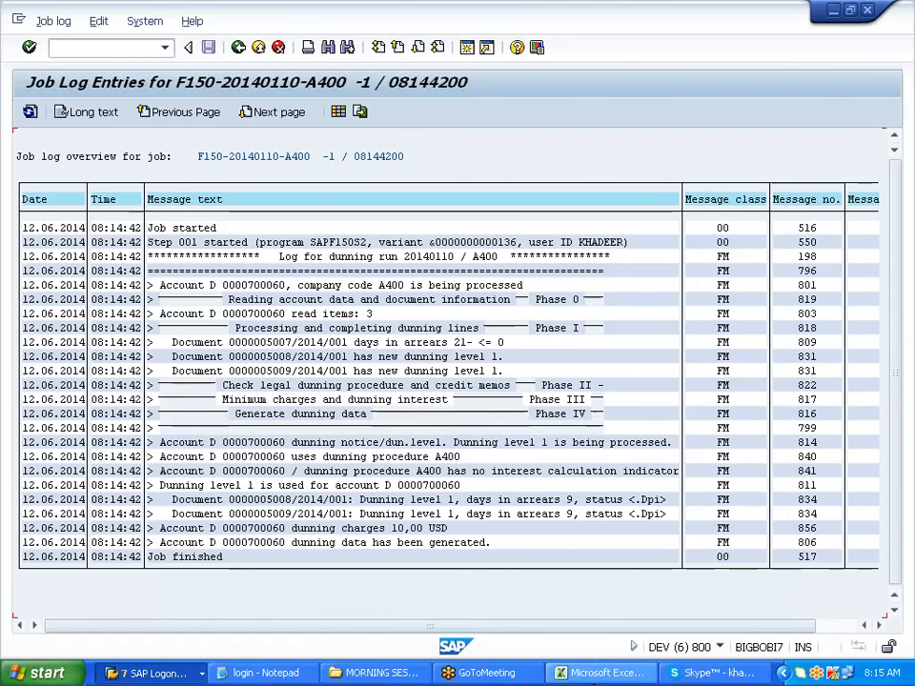
Switch to the Excel workbook and enter 0-10 in cell C256 with LEVEL -1 in C257 below it.
click(597, 677)
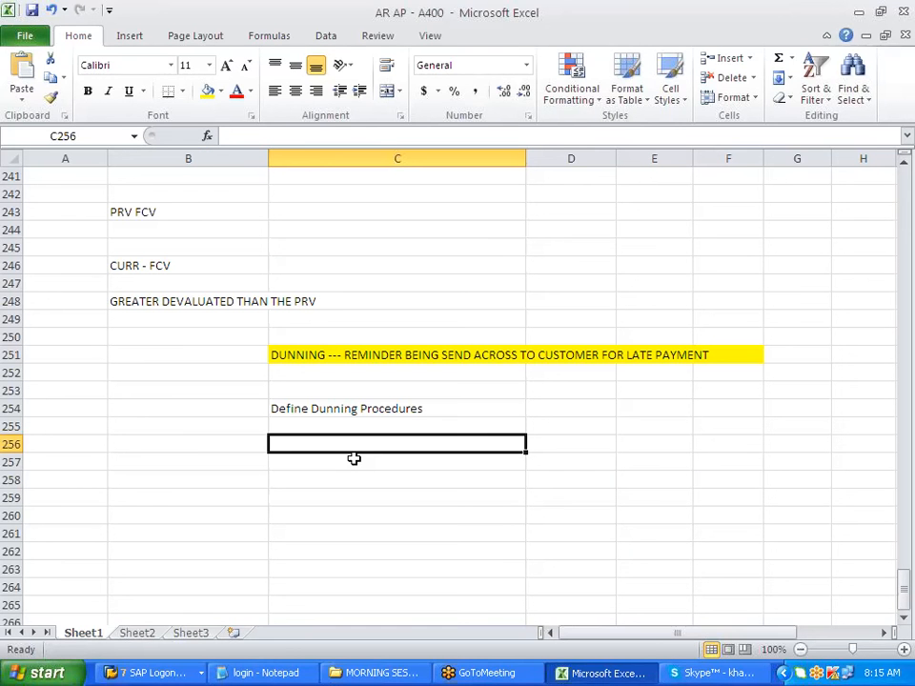
text(0-10)
key(BackSpace)
key(BackSpace)
key(BackSpace)
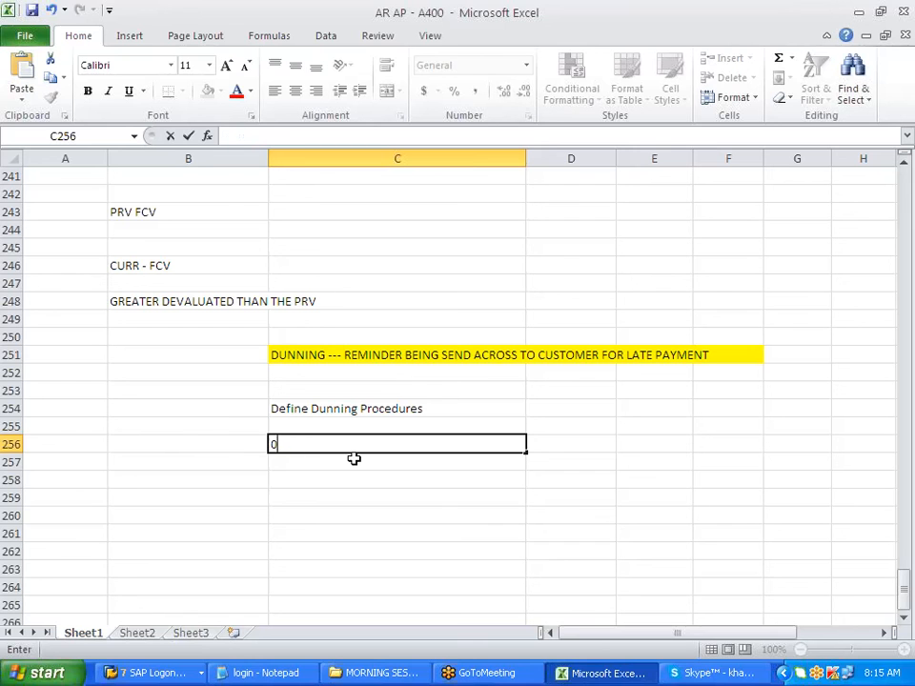
text(;0)
text(-10)
key(Return)
text(LEVEL -1)
key(Tab)
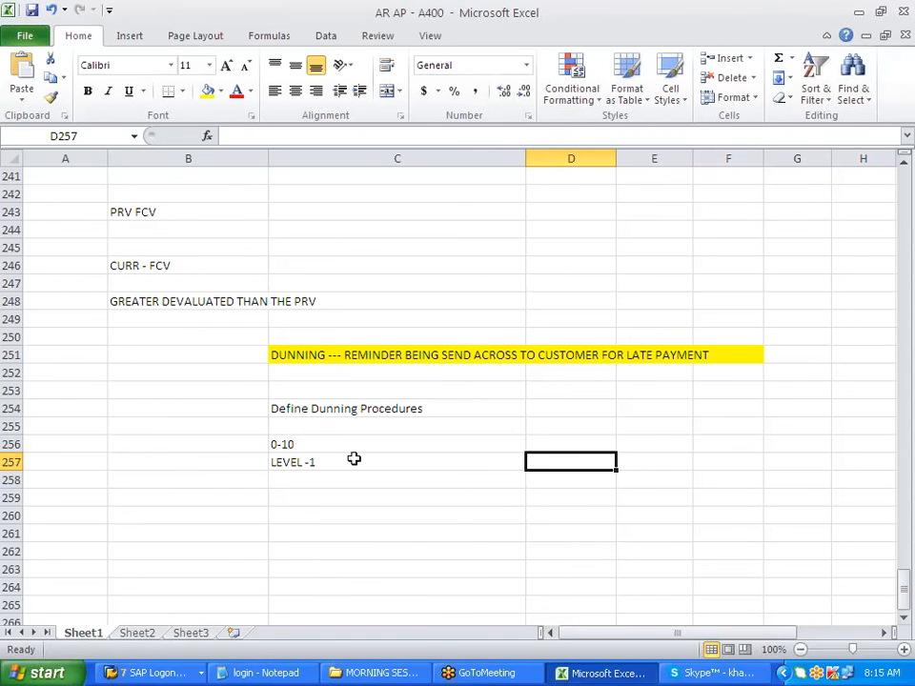
Enter 11-20 as text in cell D256 and LEVEL 2 in D257.
key(Up)
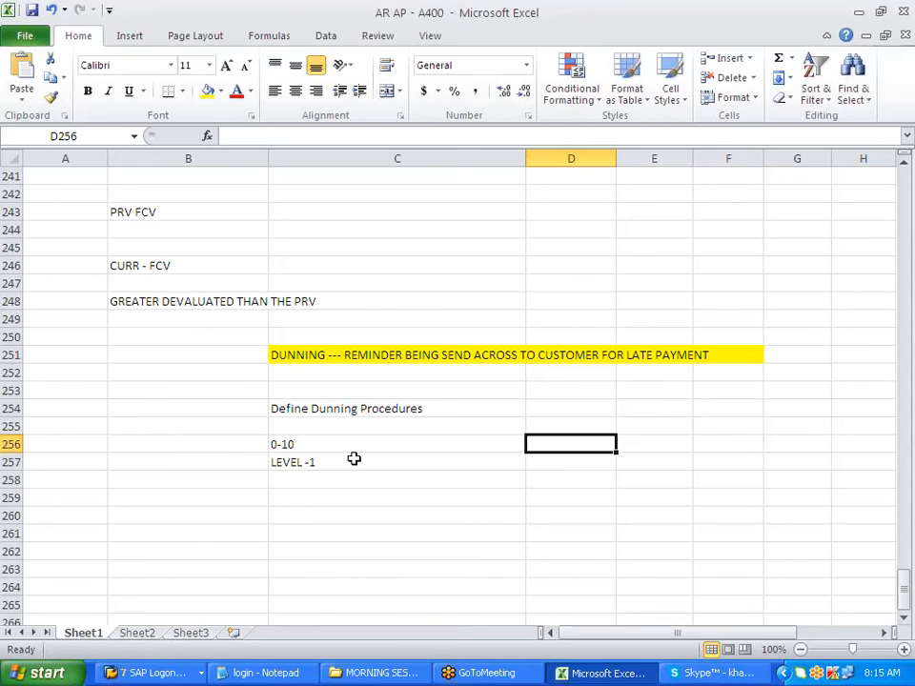
text(11-20)
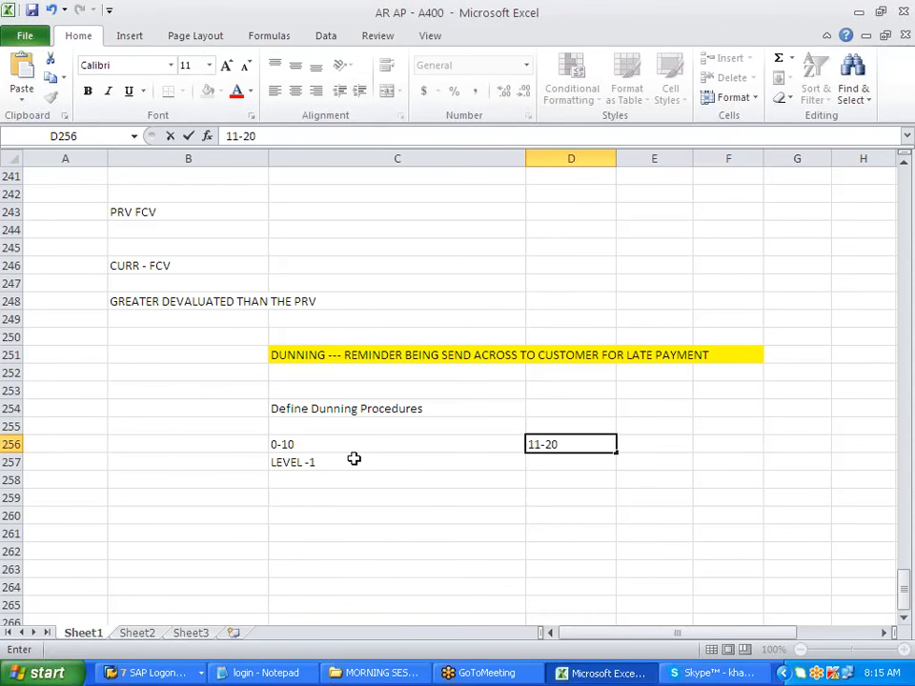
key(Return)
key(Up)
key(BackSpace)
text('11-20)
key(Return)
text(L)
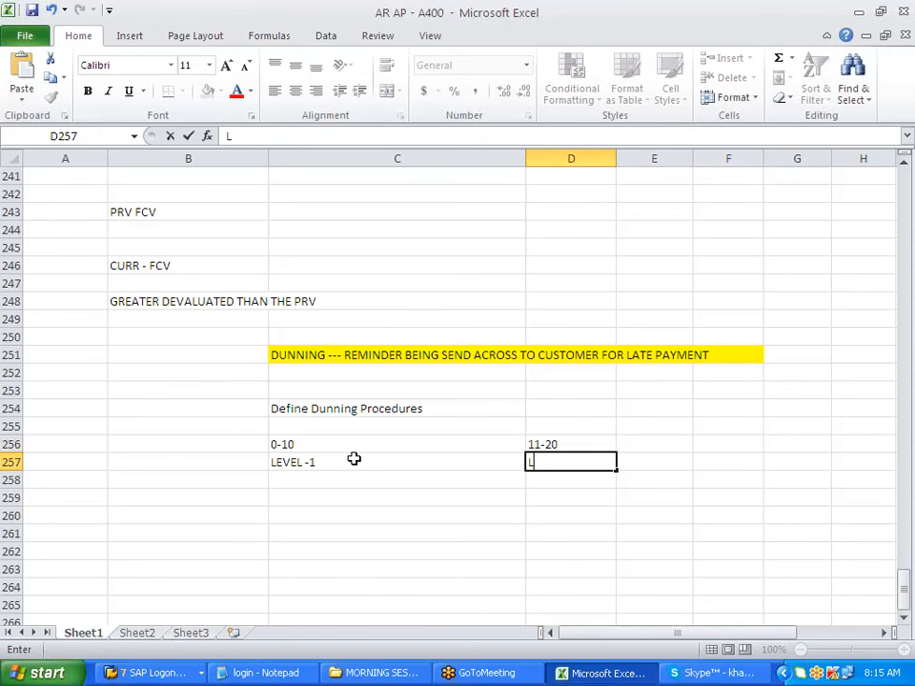
text(EVEL 2)
Enter 21-30 as text in cell E256 and LEVEL 3 in E257.
key(Tab)
key(Up)
text(21)
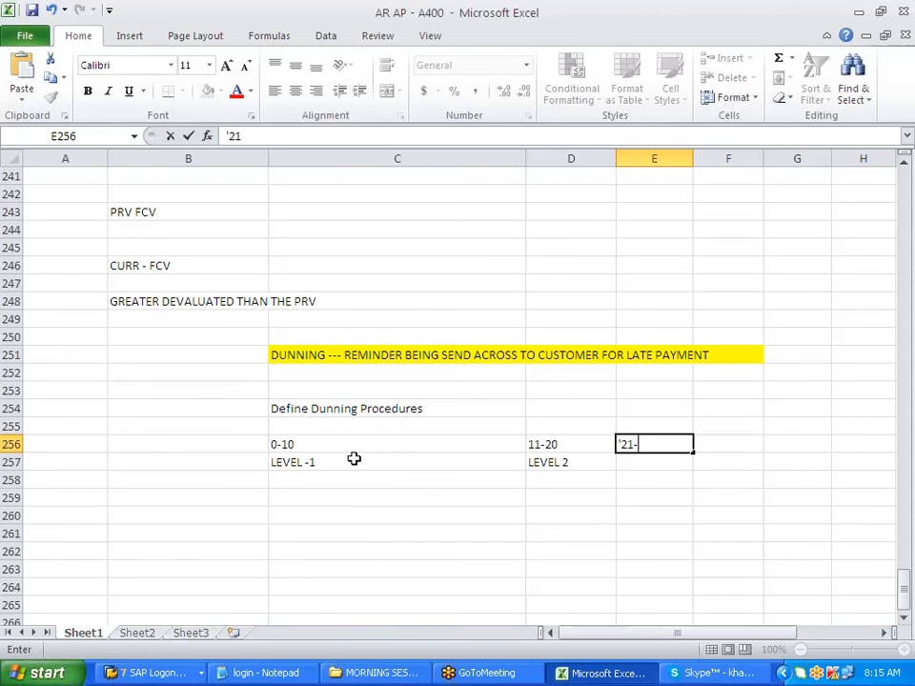
text(-30)
key(Return)
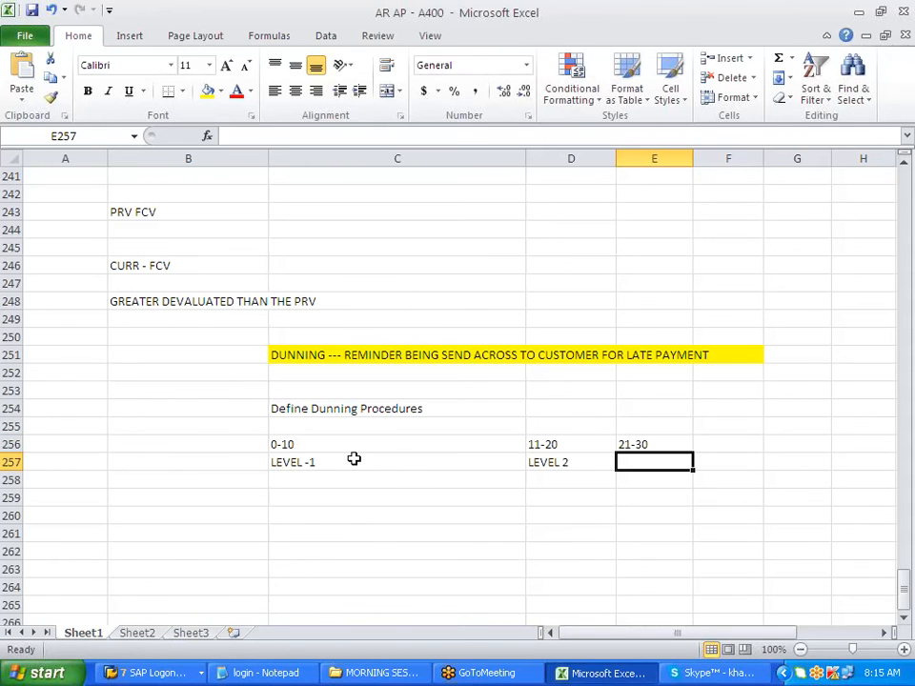
text(LEVEL 3)
click(427, 520)
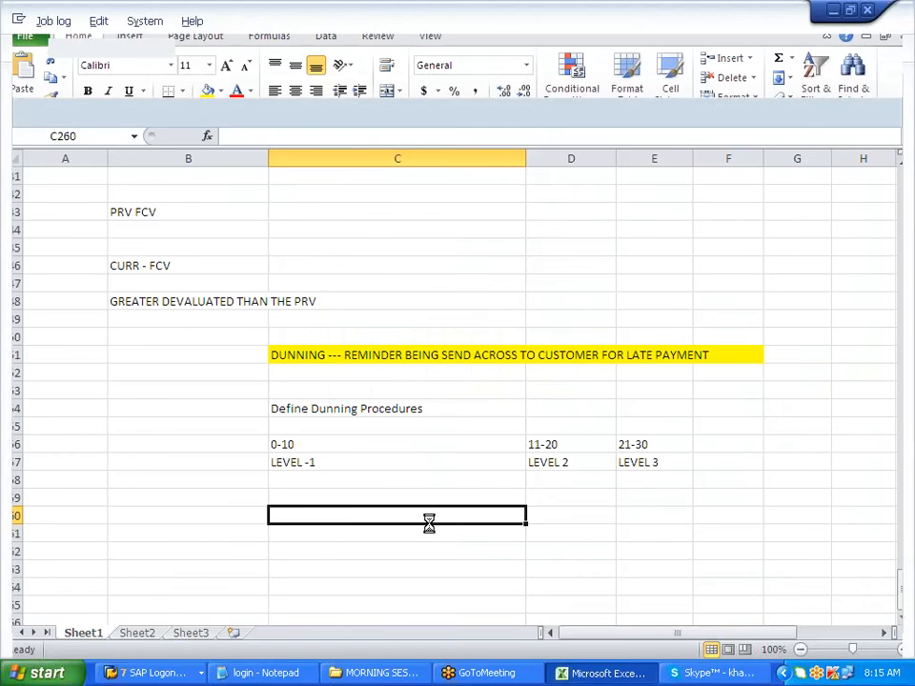
Switch back to SAP, copy the job log's two new dunning level lines and return to the run status.
key(alt+Tab)
drag(169, 358, 521, 377)
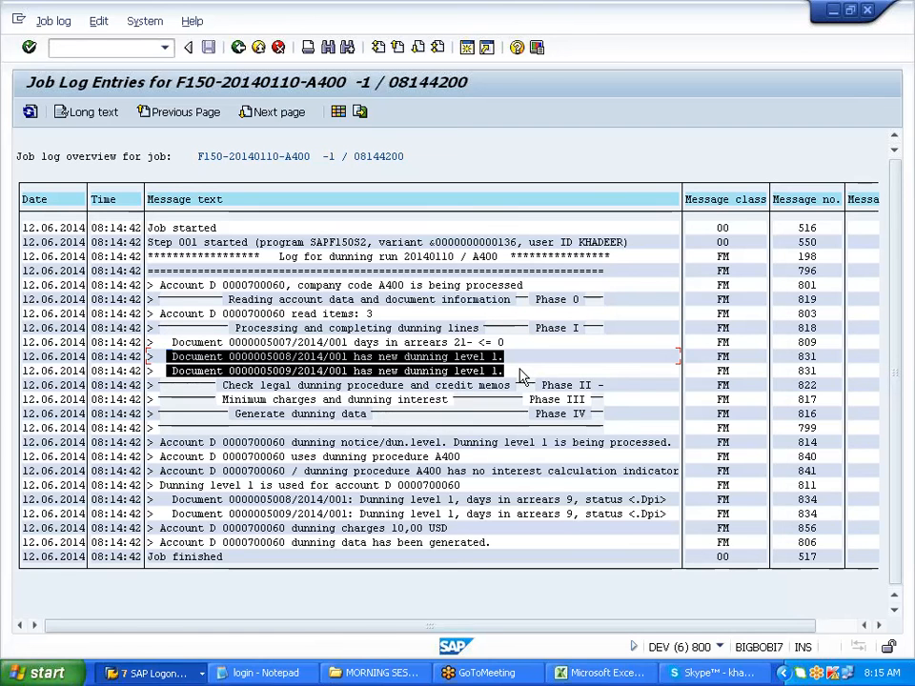
key(ctrl+c)
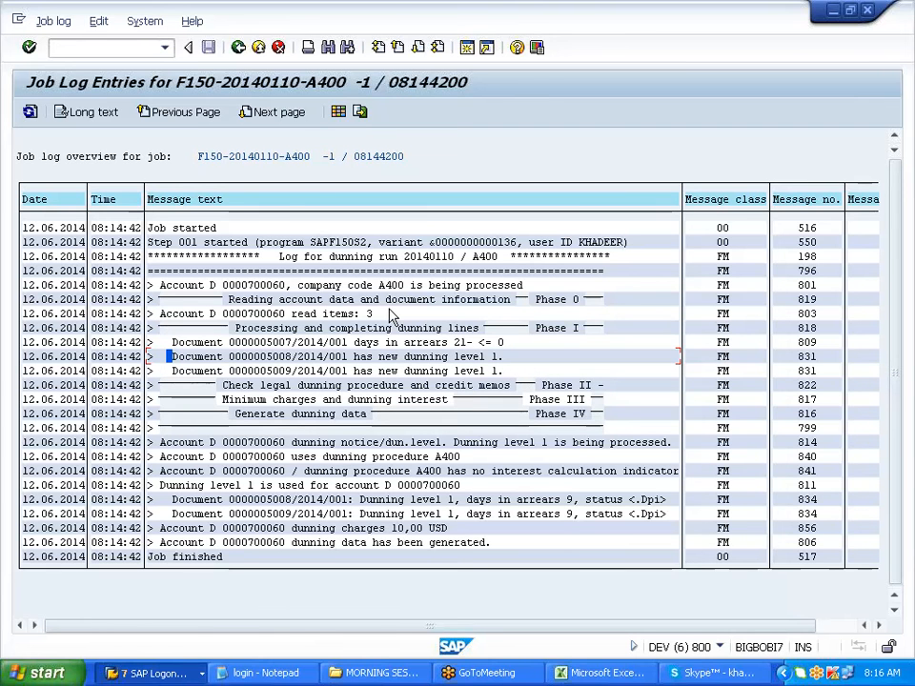
click(239, 46)
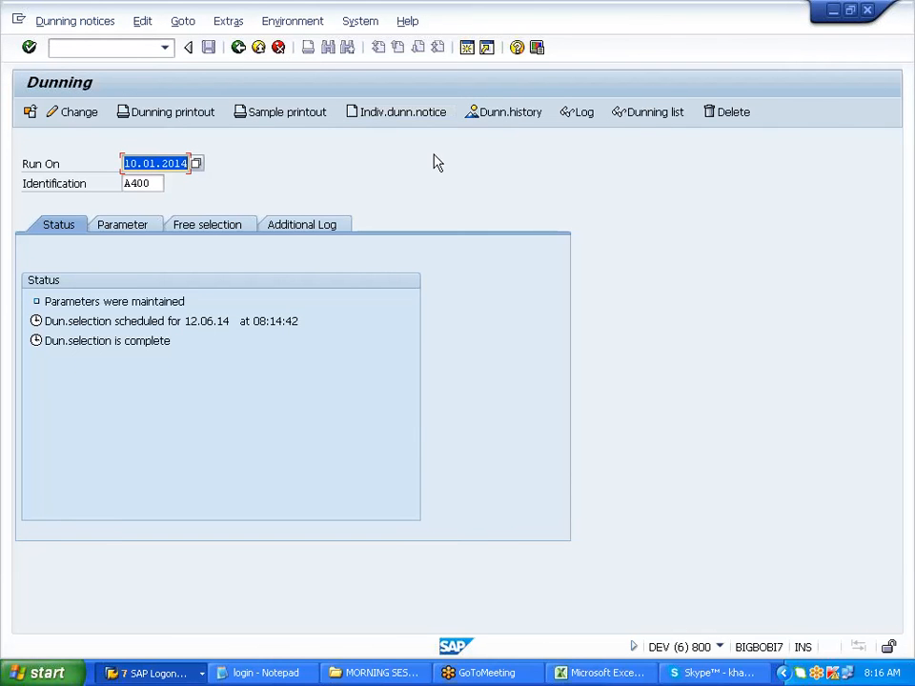
Display the dunning list without a variant again, copy its two due item lines and return to the run status.
click(648, 114)
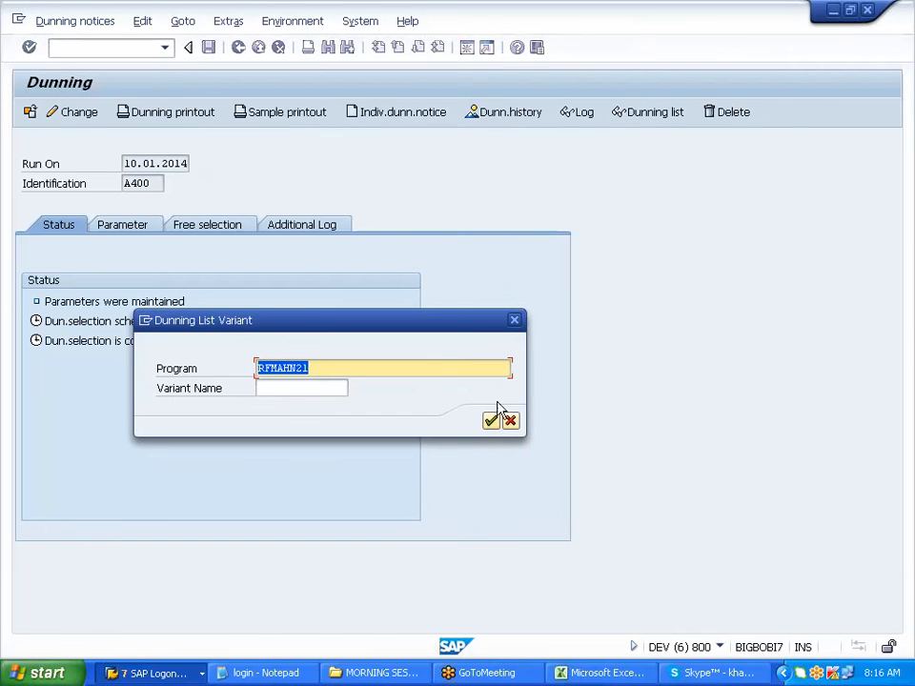
click(491, 422)
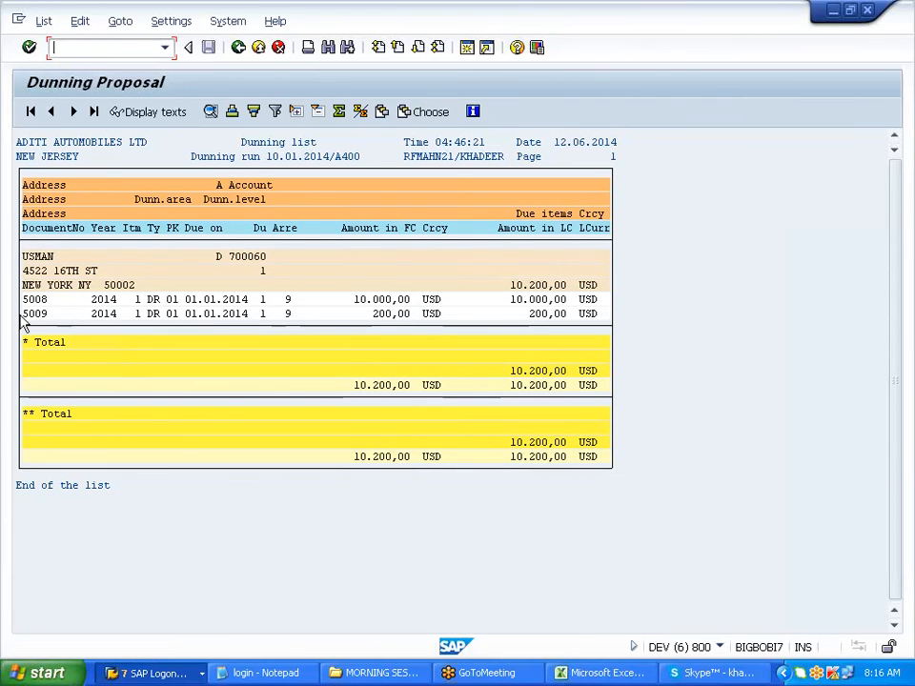
drag(28, 302, 603, 325)
key(ctrl+c)
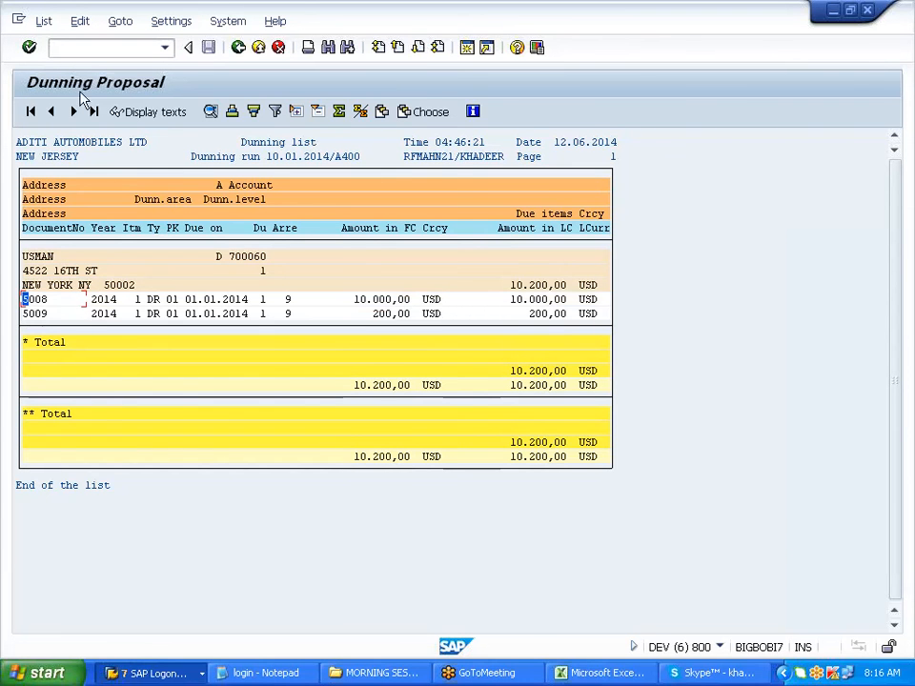
click(239, 47)
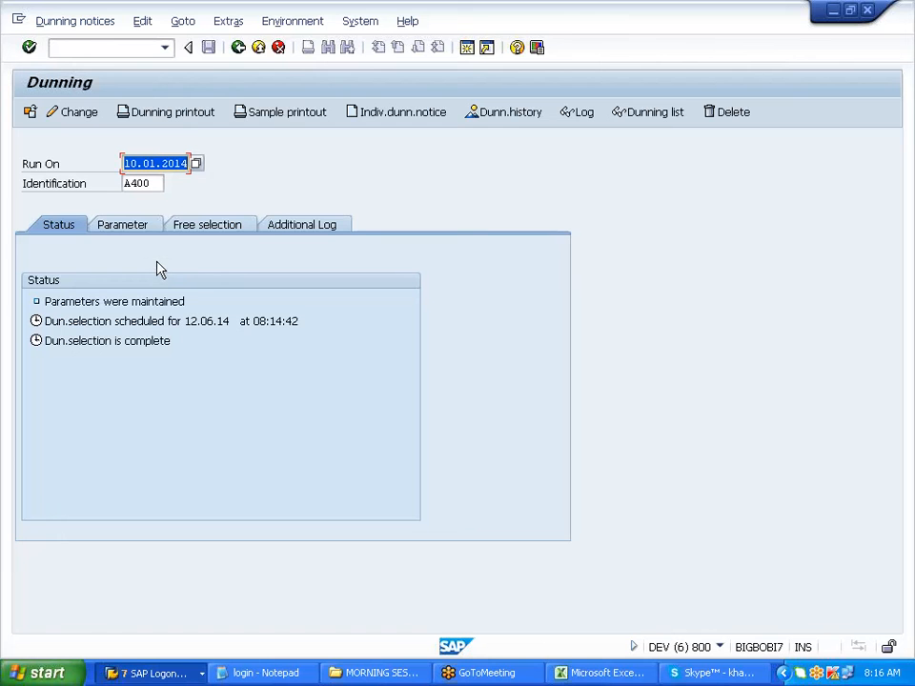
Delete the dunning proposal of run 10.01.2014 A400 and confirm the deletion.
click(97, 24)
click(116, 204)
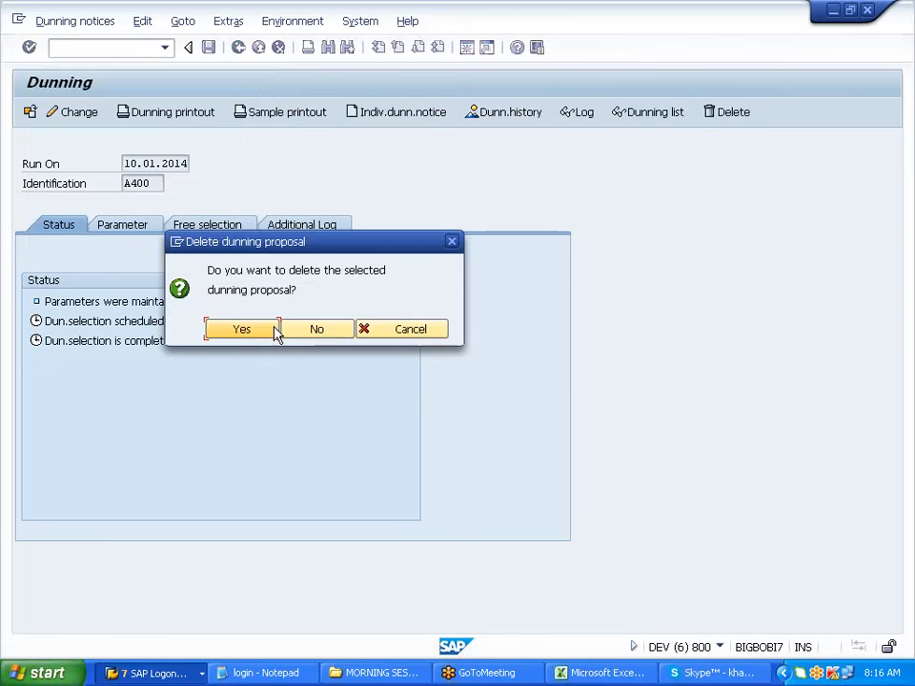
click(276, 329)
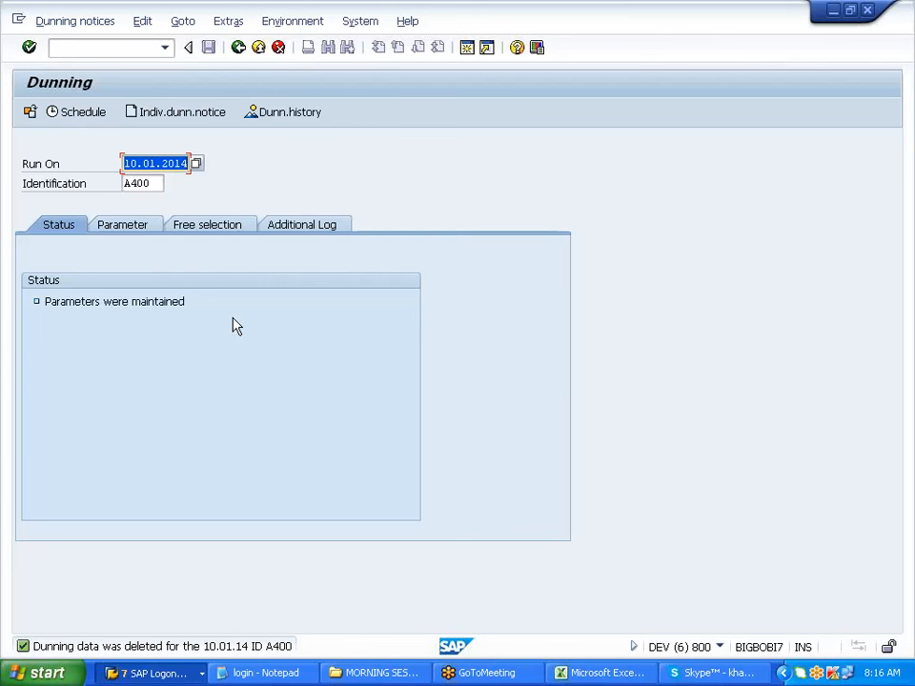
Set the dunning date in the run's parameters to 05.01.2014 and save them.
click(127, 229)
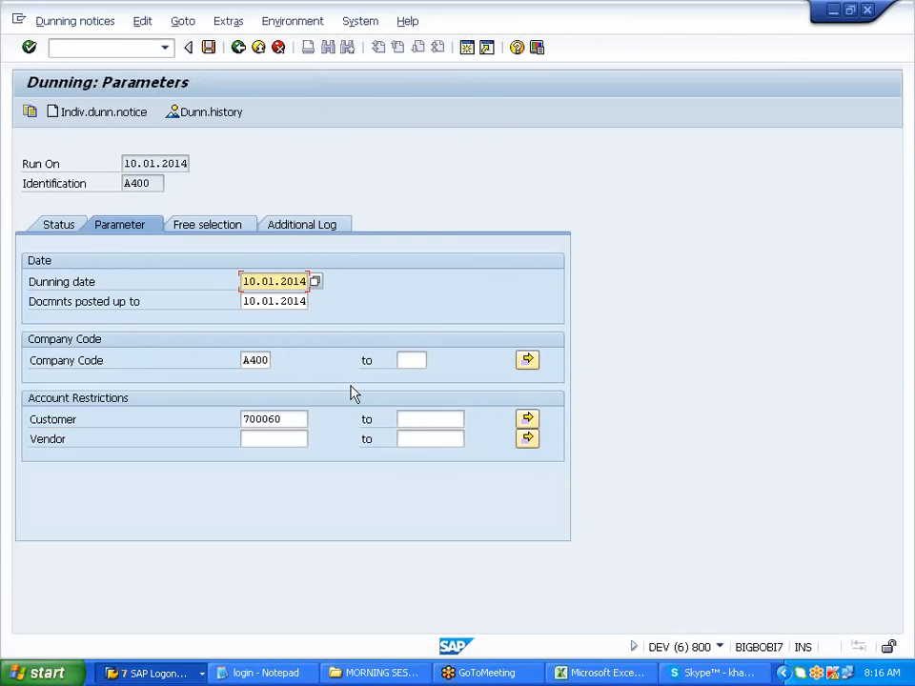
key(Delete)
key(Delete)
text(05)
key(Return)
click(208, 46)
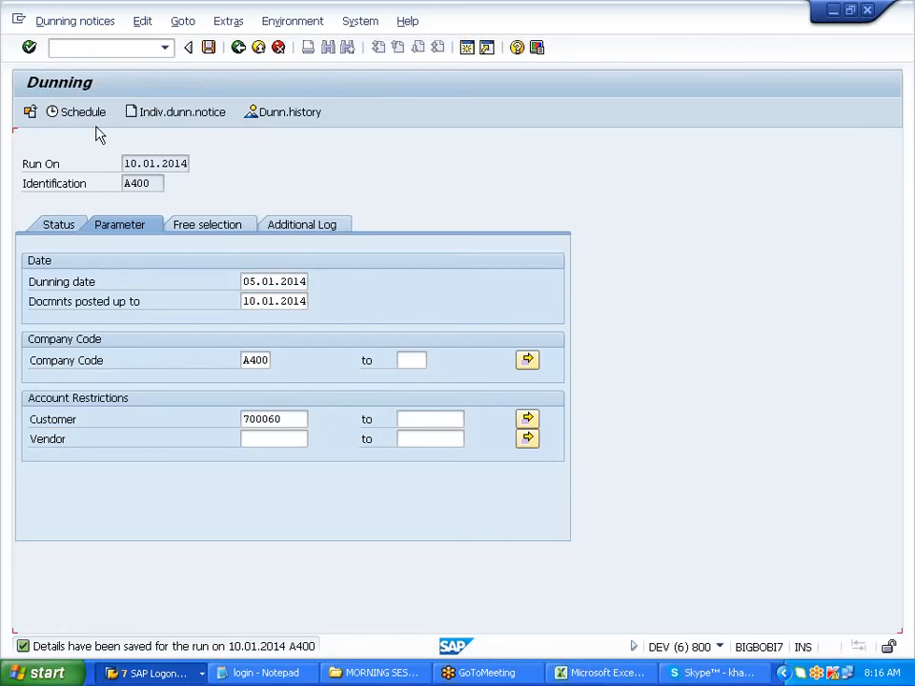
Schedule the selection for dunning date 05.01.2014 to start immediately and update the status display.
click(94, 114)
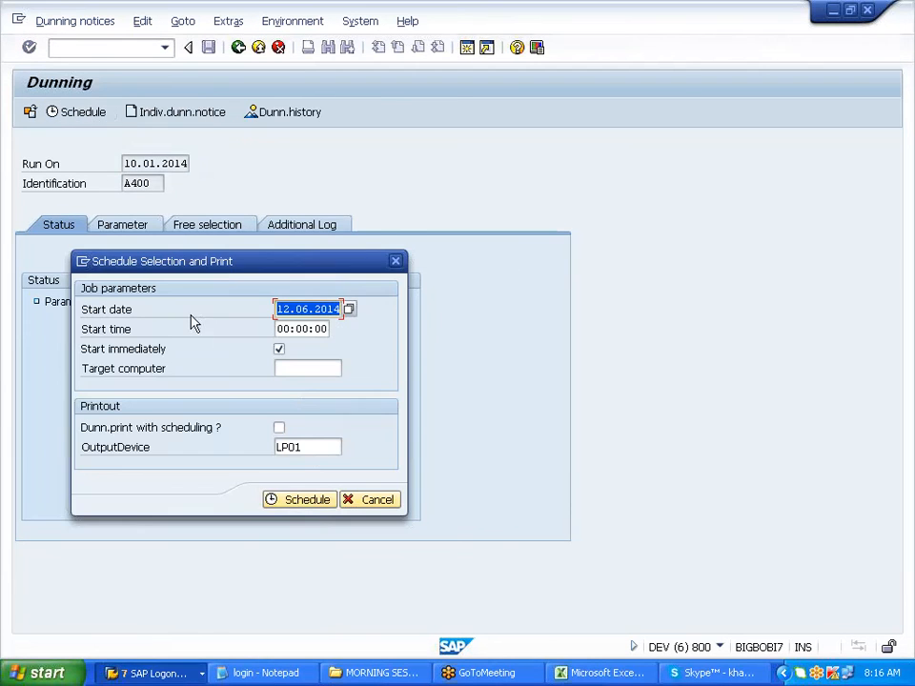
click(294, 503)
key(Return)
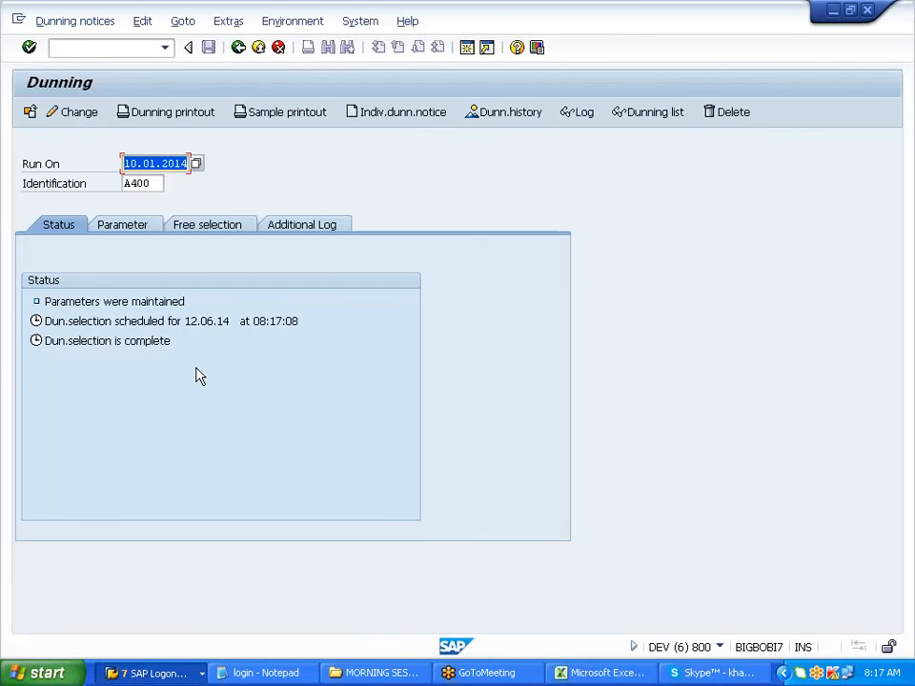
Display the rerun's dunning list without a variant, examine the days in arrears and return to the run status.
click(631, 116)
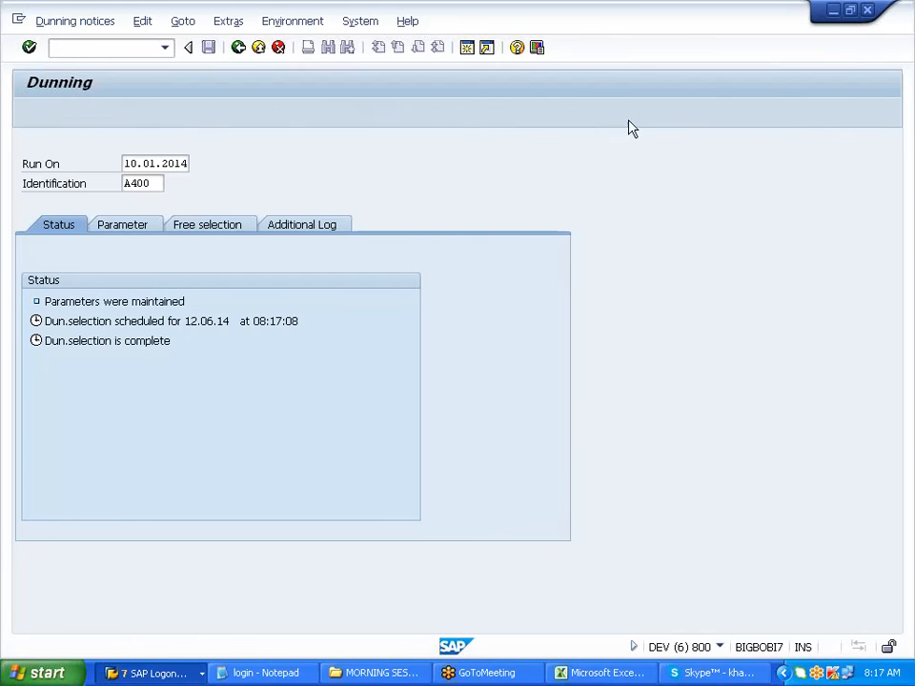
key(Return)
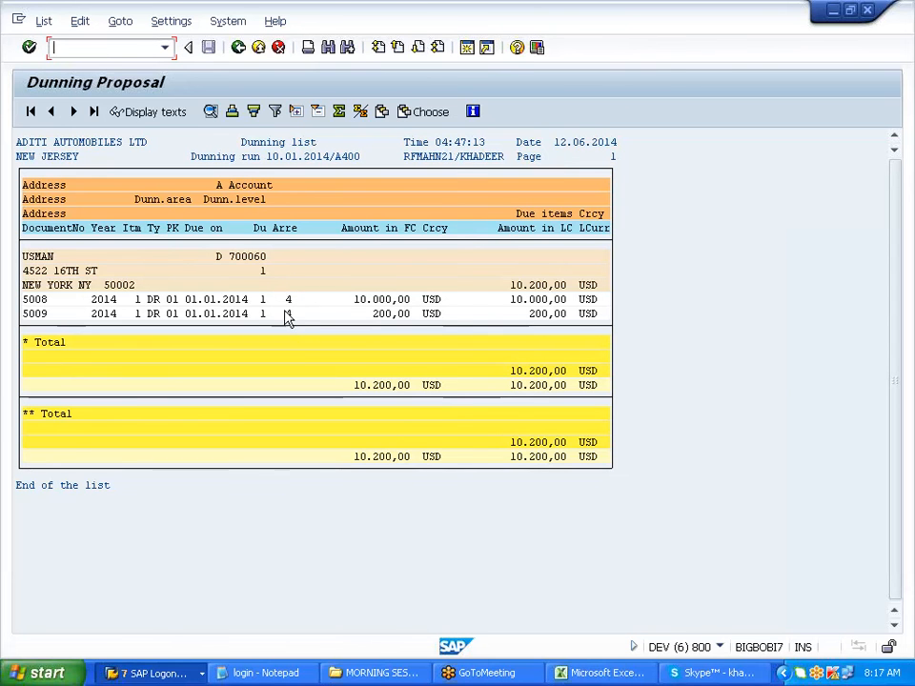
click(240, 50)
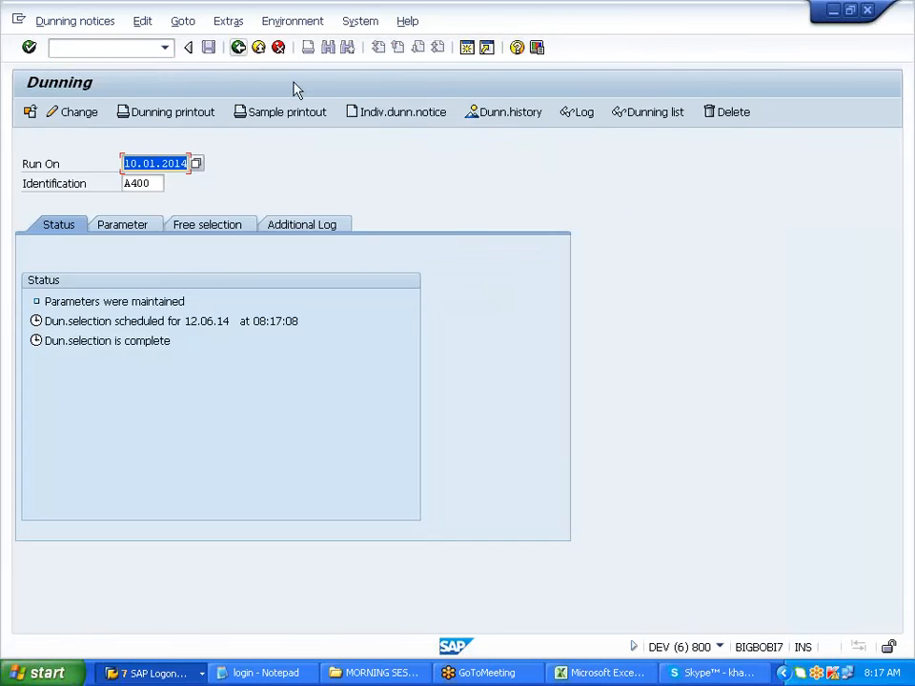
Open the job log of the rerun, examine the dunning levels given to the documents and return to the status.
click(588, 119)
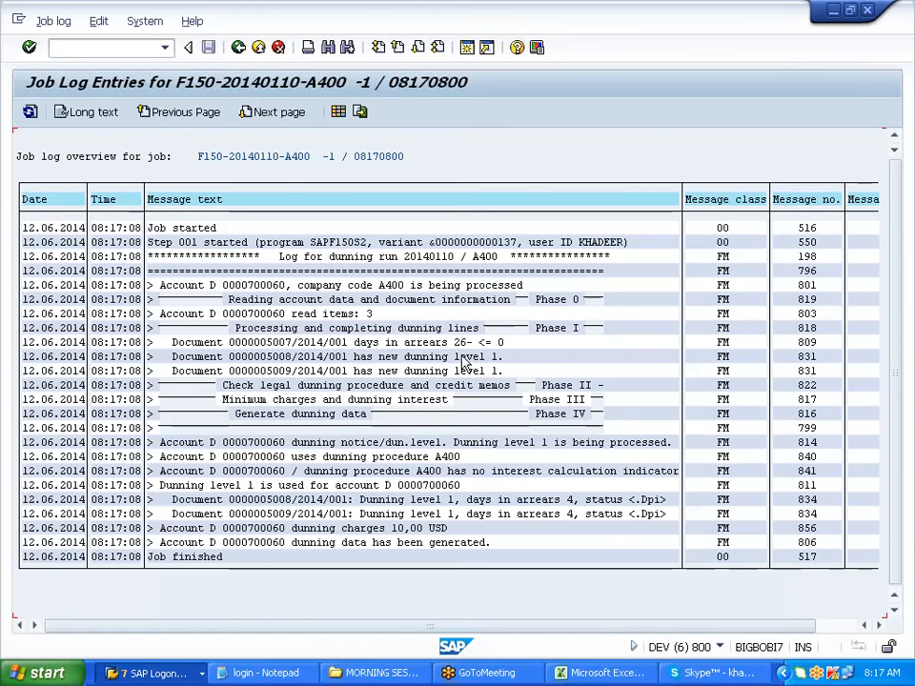
drag(454, 357, 508, 382)
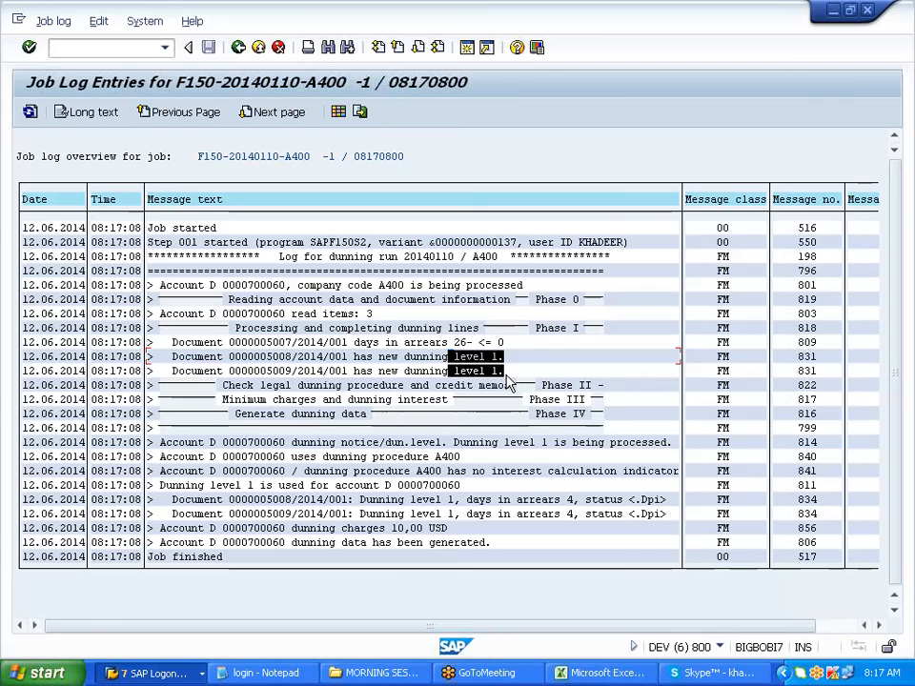
click(450, 356)
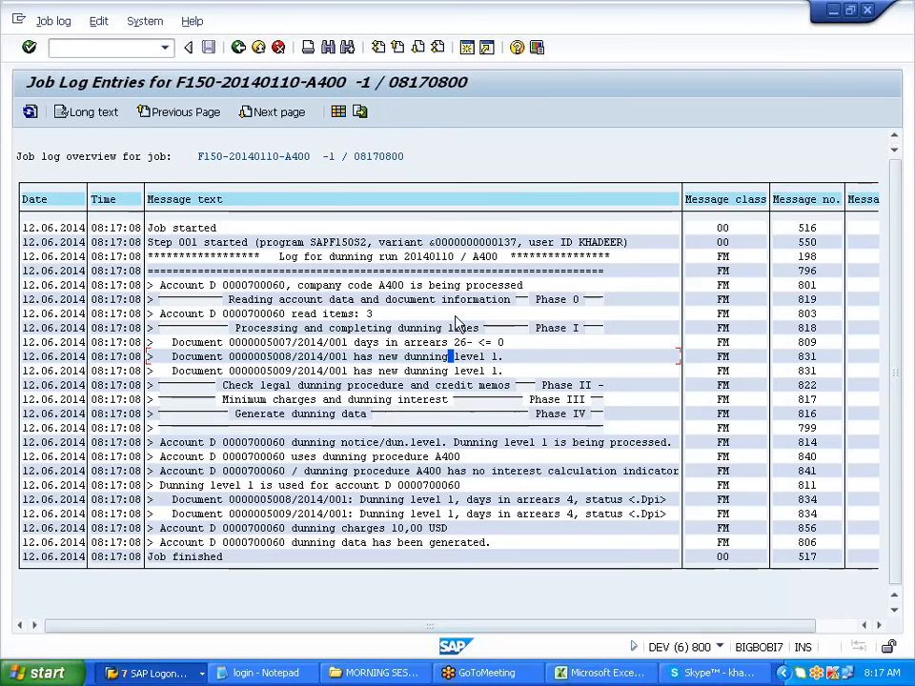
click(240, 48)
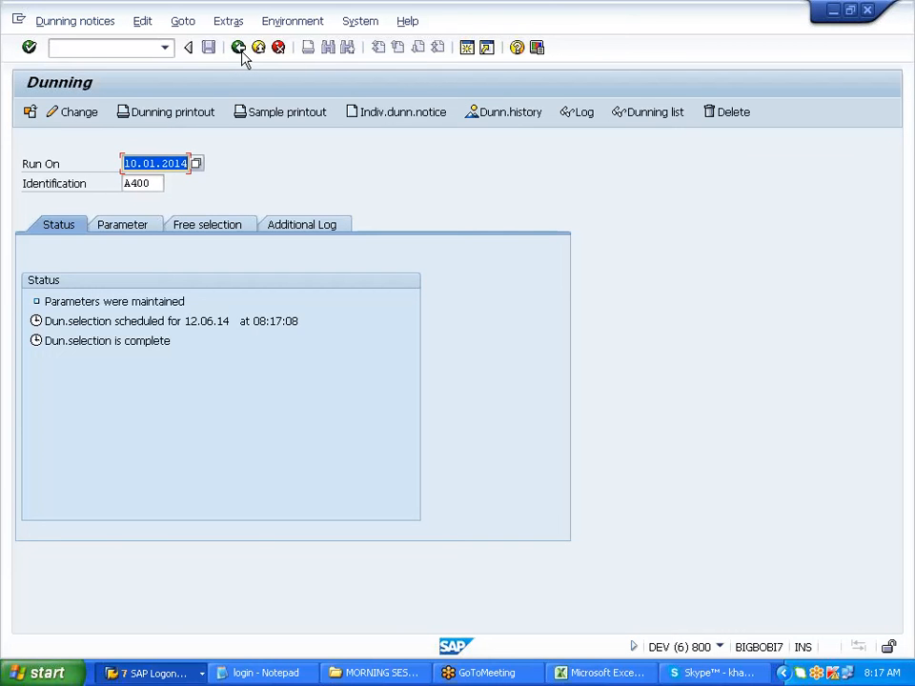
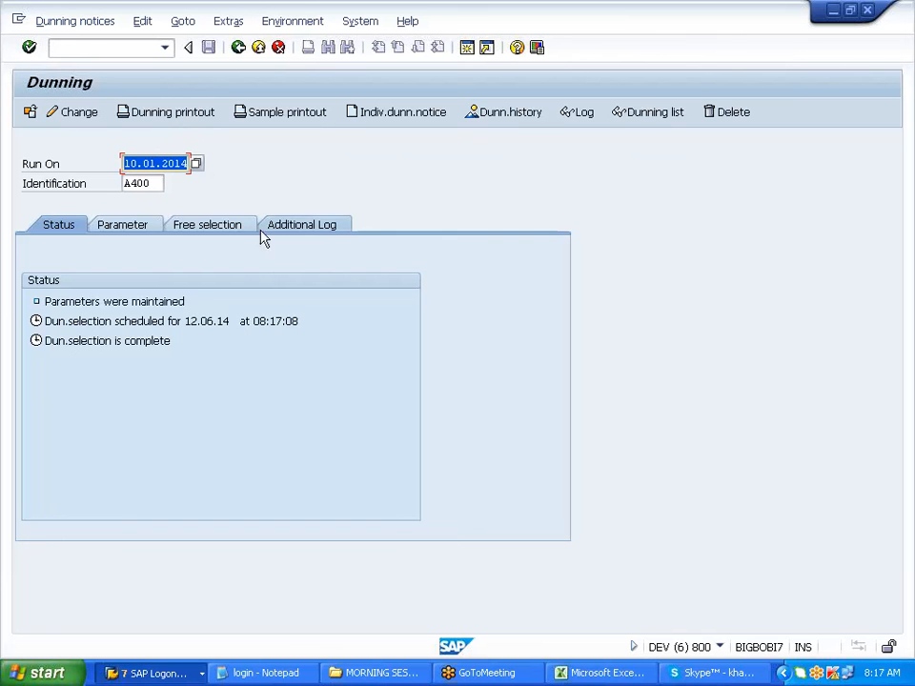
Delete the dunning proposal of run 10.01.2014 with ID A400, including all of the run's parameters.
click(218, 229)
click(63, 229)
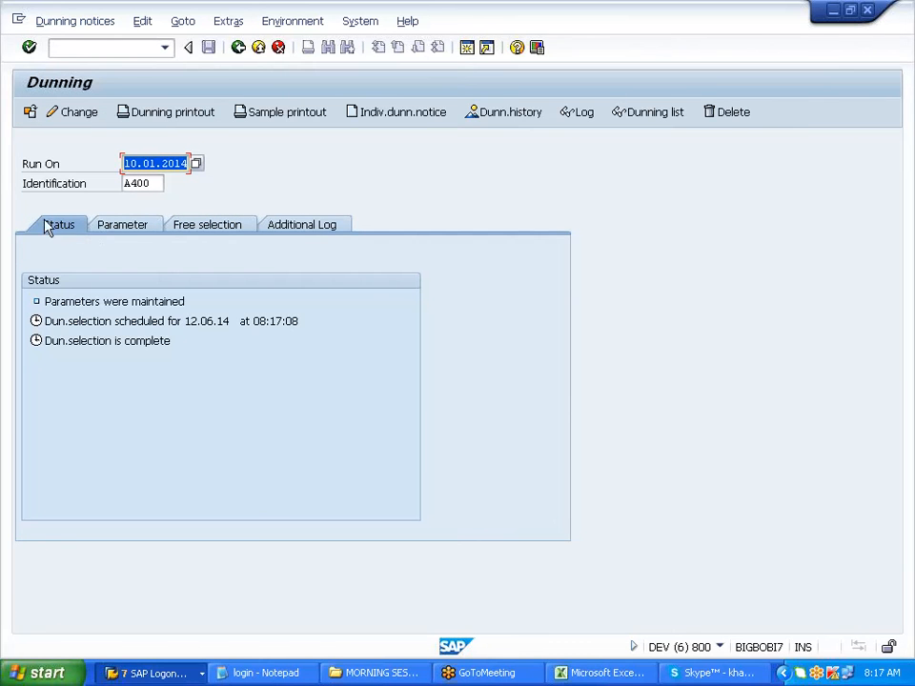
click(81, 21)
click(118, 205)
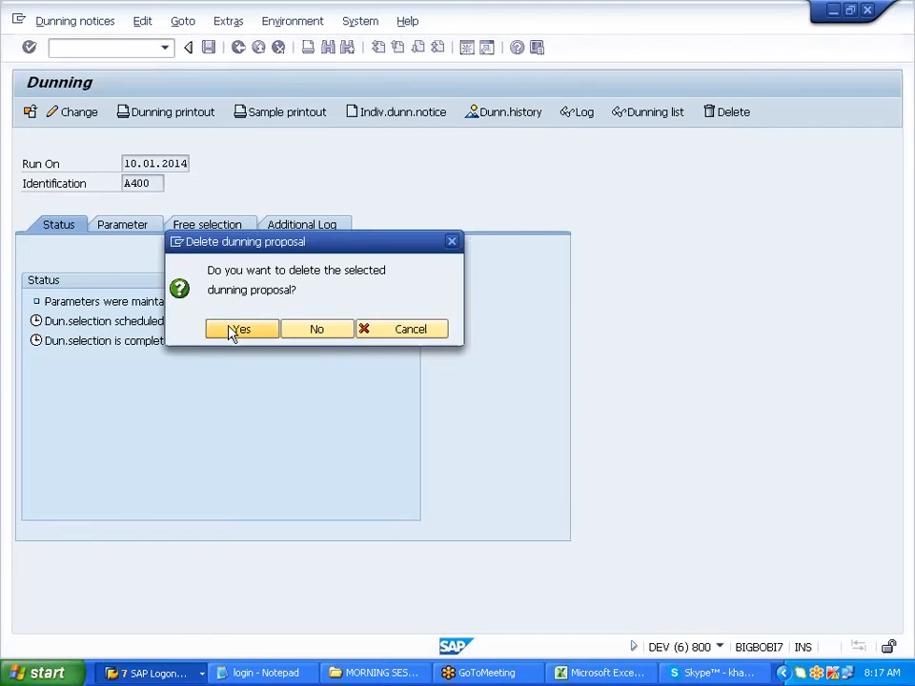
click(232, 330)
click(78, 23)
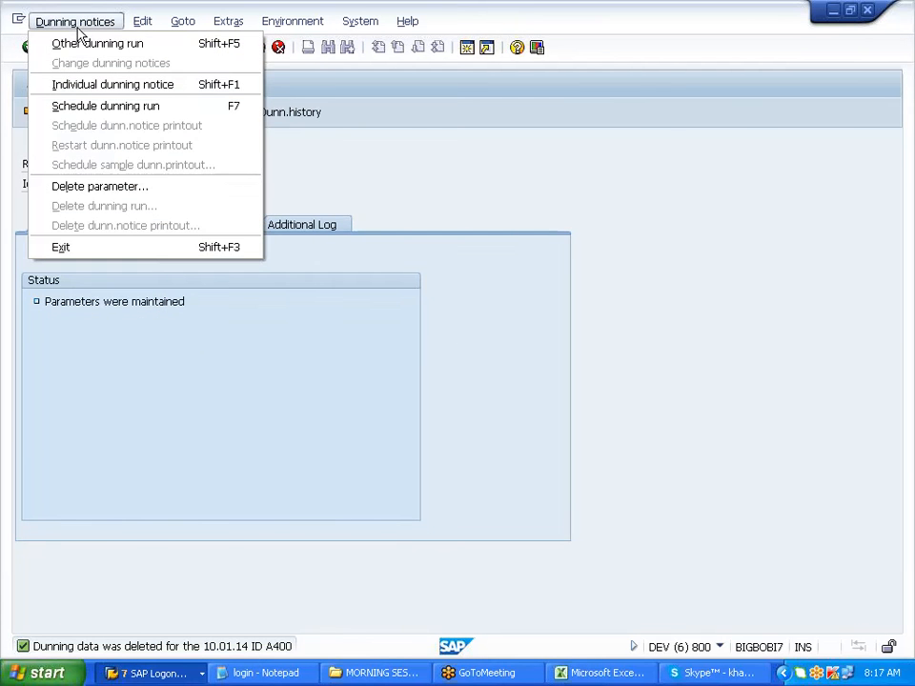
click(133, 187)
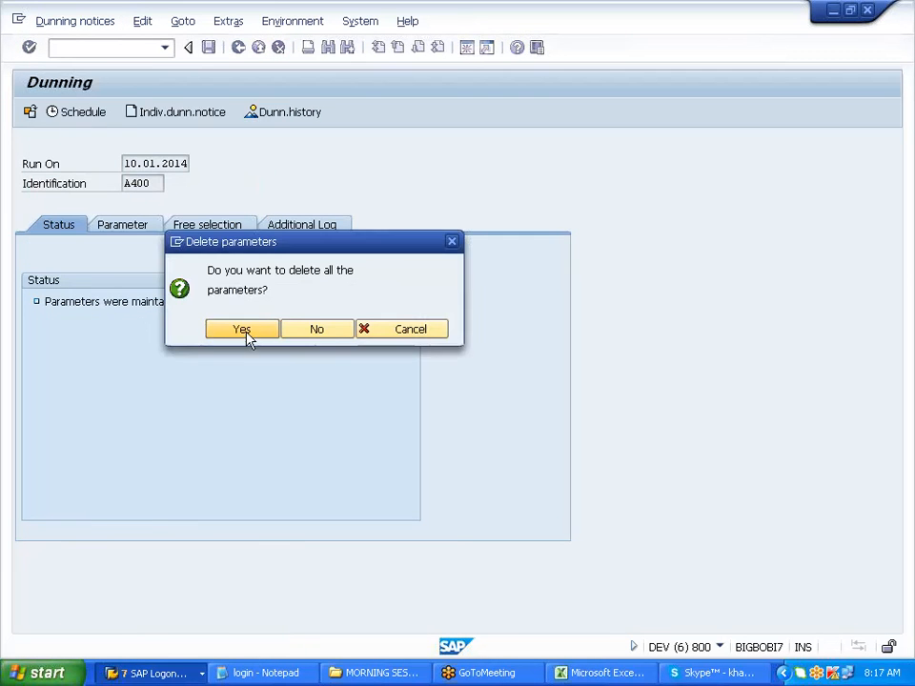
click(246, 332)
Identify a new dunning run dated 05.01.2014 with identification A400 and open its parameters.
text(05)
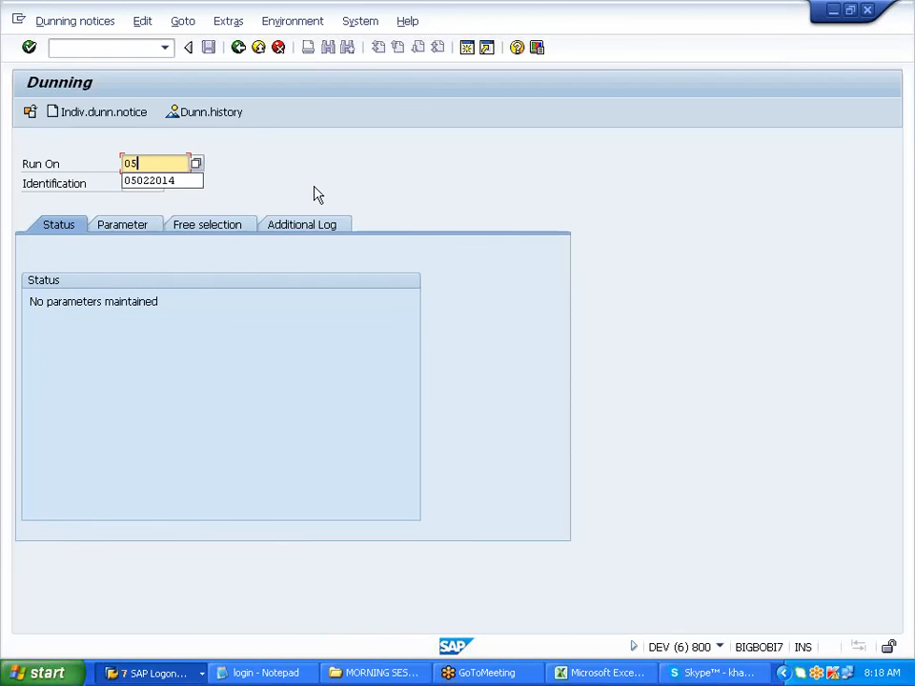
text(012014)
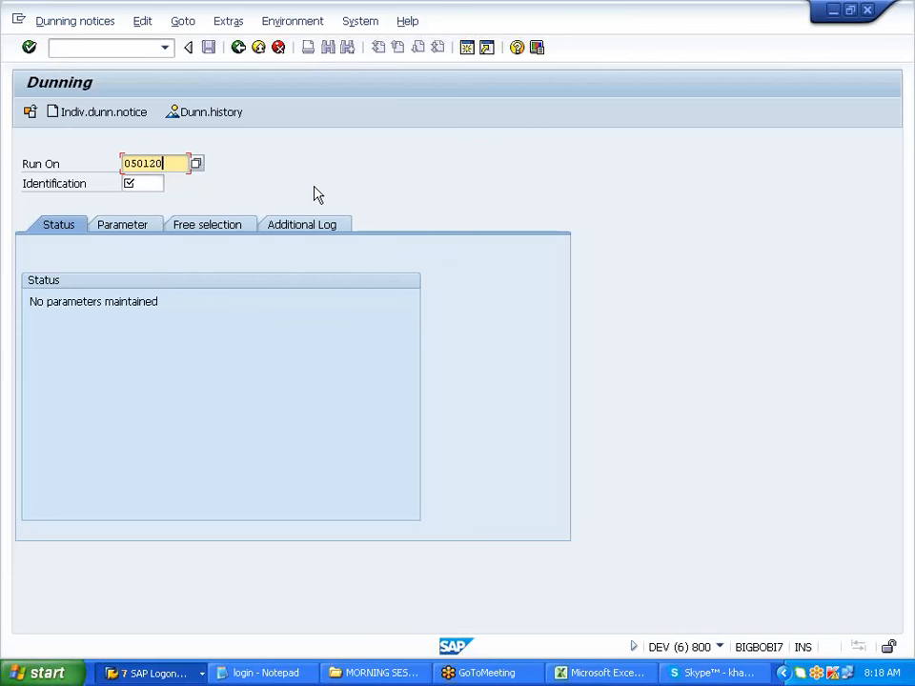
key(Tab)
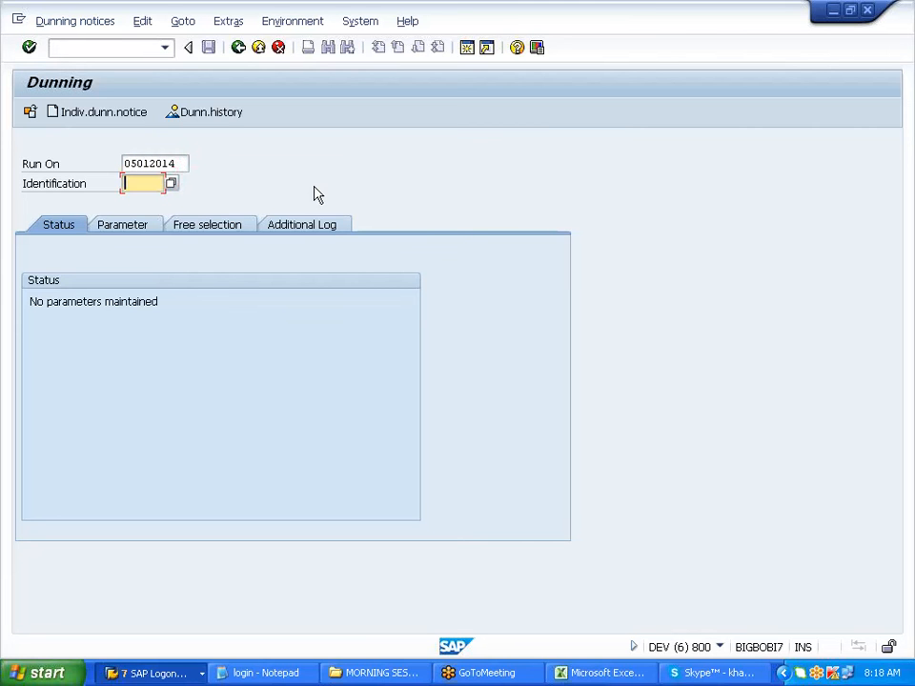
click(143, 184)
click(137, 198)
click(134, 227)
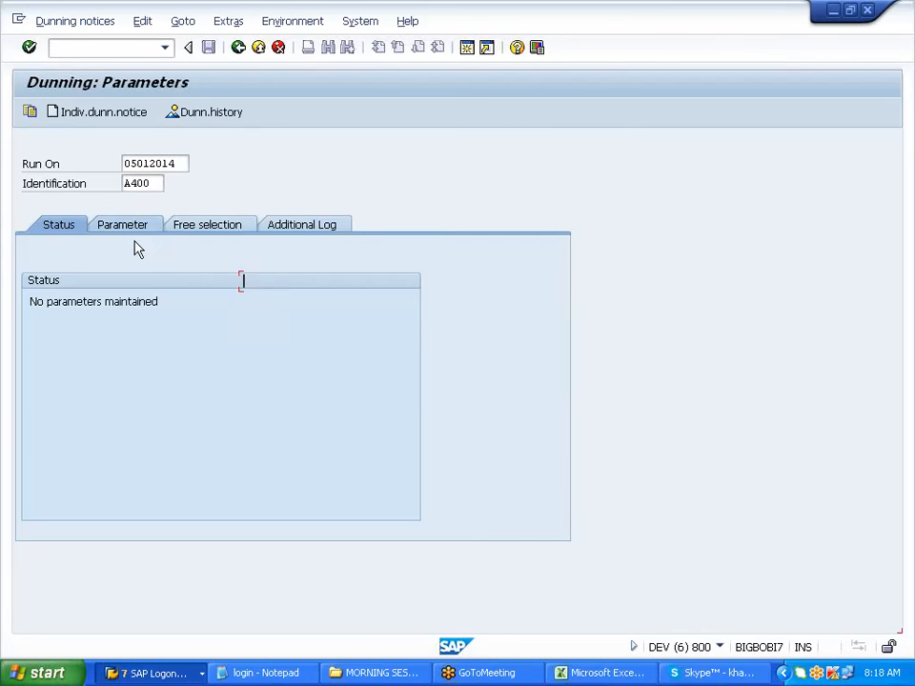
Set the new run's dunning date to 05.01.2014 and copy it into the documents-posted-up-to date.
click(273, 281)
click(278, 299)
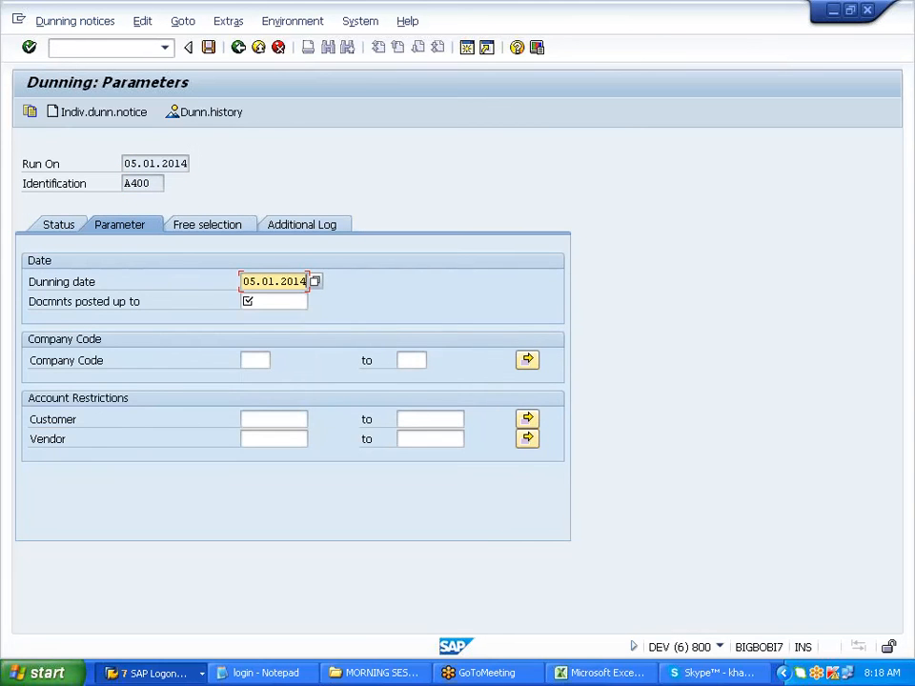
click(247, 301)
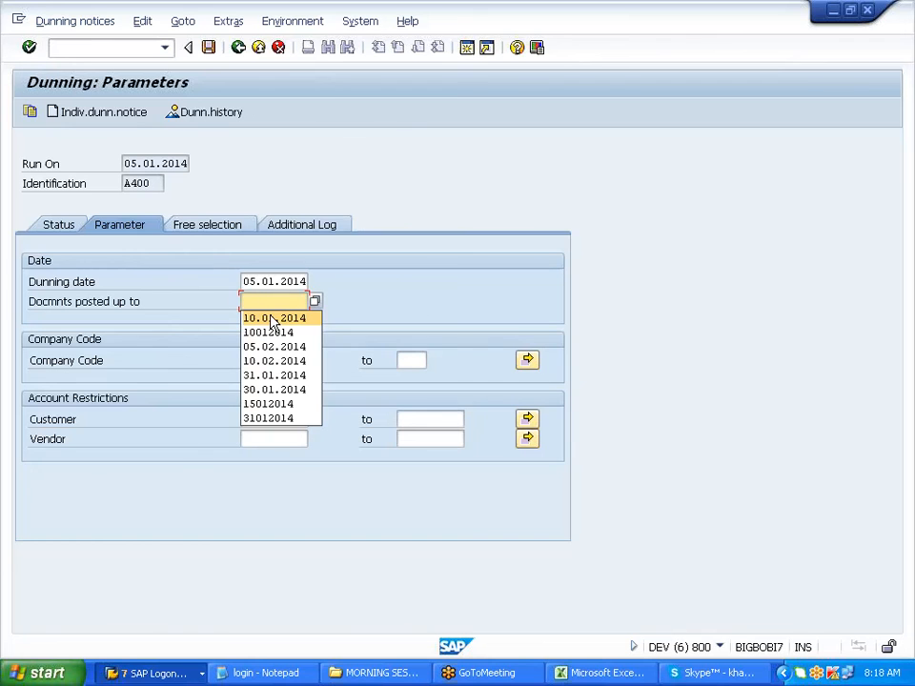
drag(244, 282, 308, 282)
key(ctrl+c)
click(301, 281)
click(270, 301)
key(ctrl+v)
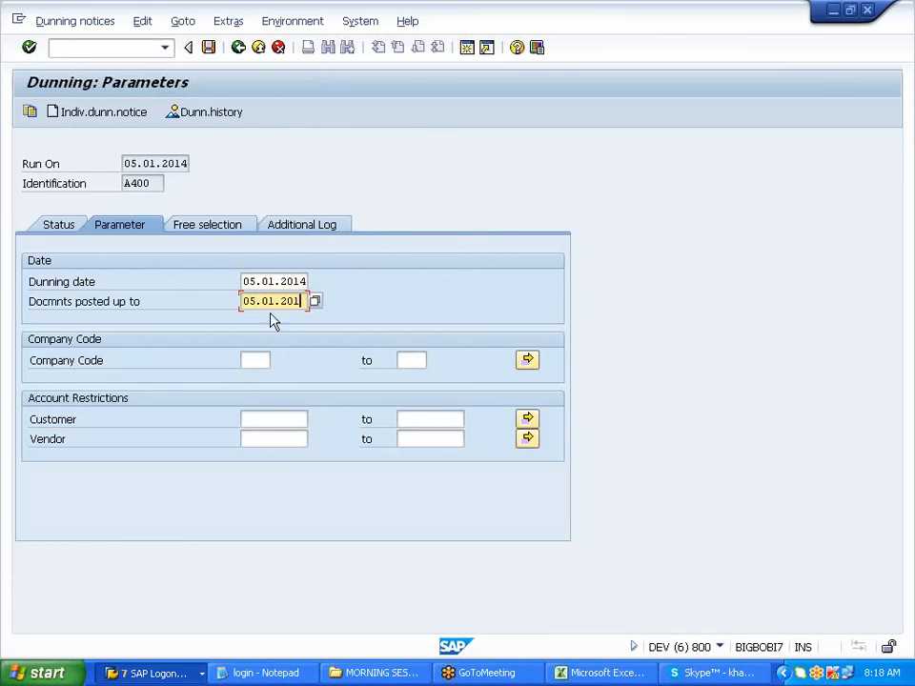
Restrict the dunning run to company code A400 and the customer's account number.
click(250, 360)
click(257, 376)
click(262, 420)
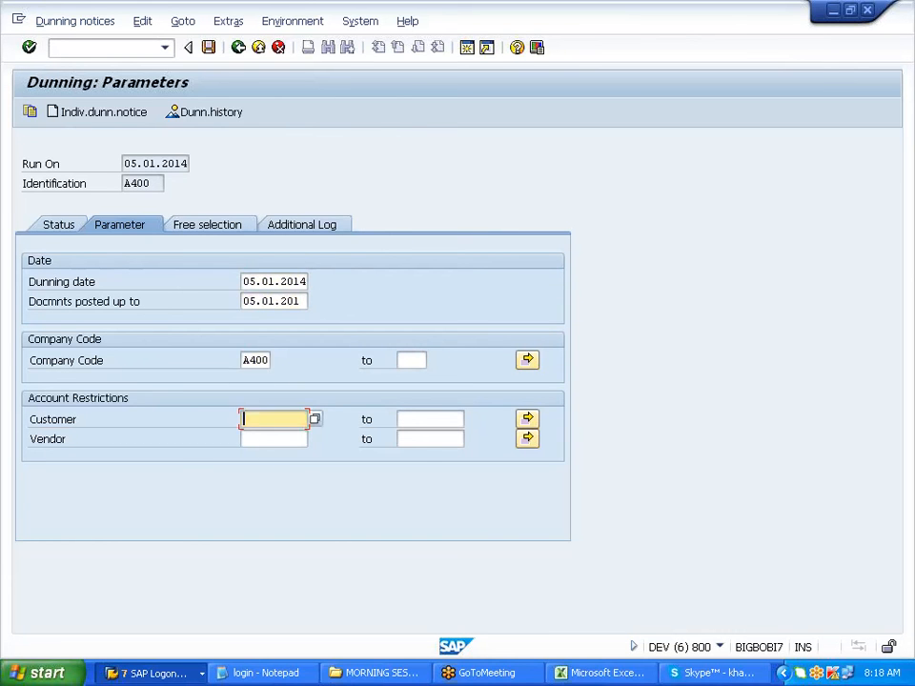
click(268, 435)
key(Return)
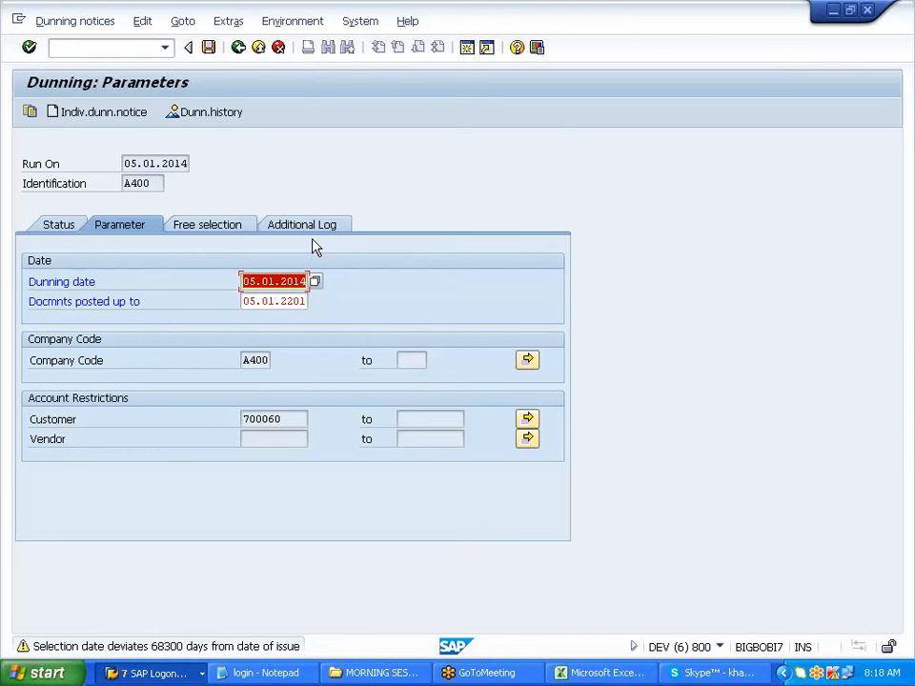
Correct the documents-posted-up-to date to 05.01.2014 and save the run with the customer's account in its additional log.
click(288, 301)
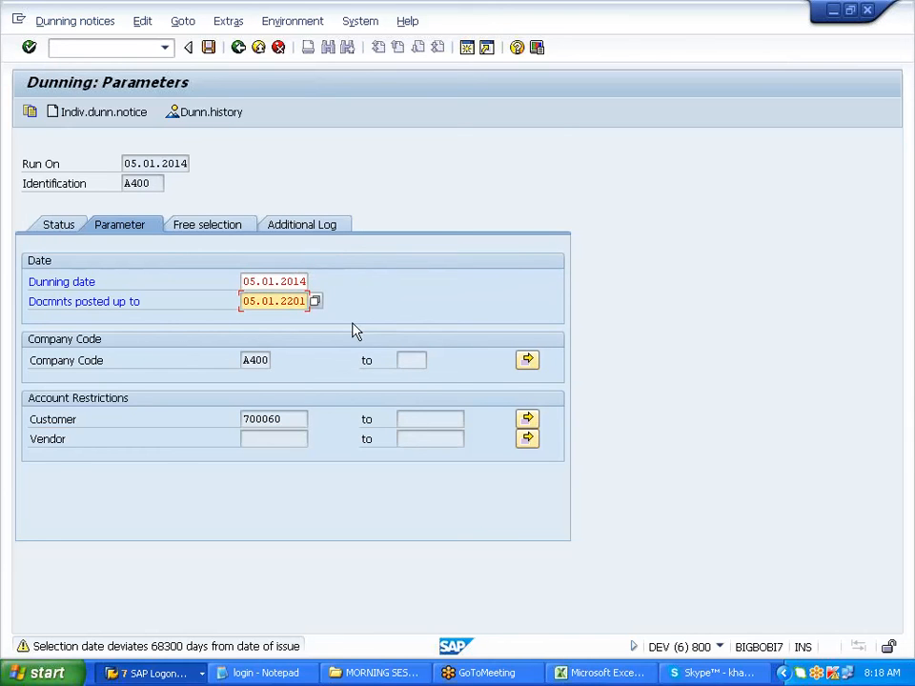
text(014)
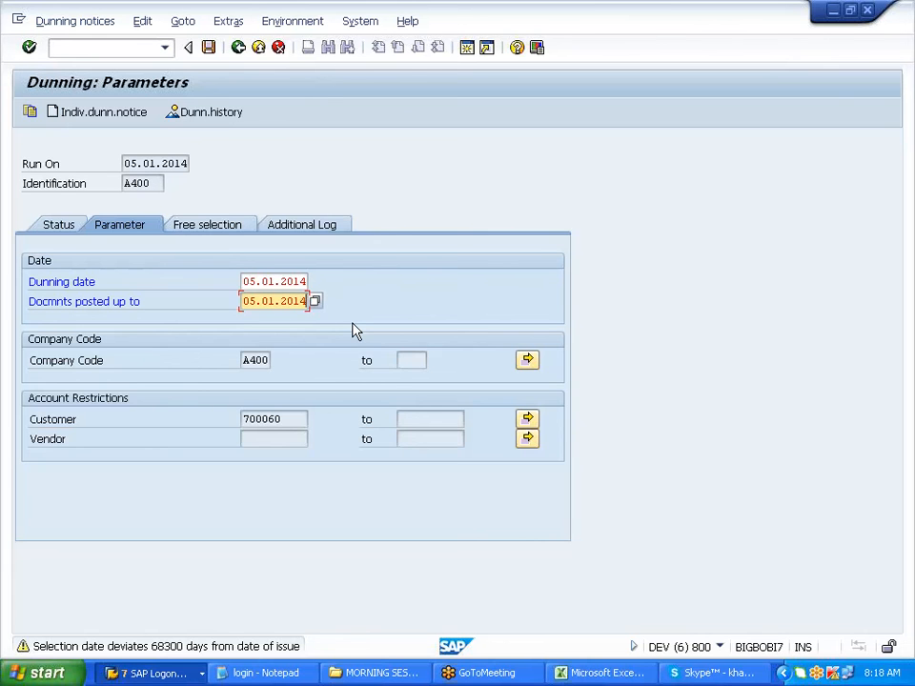
key(Return)
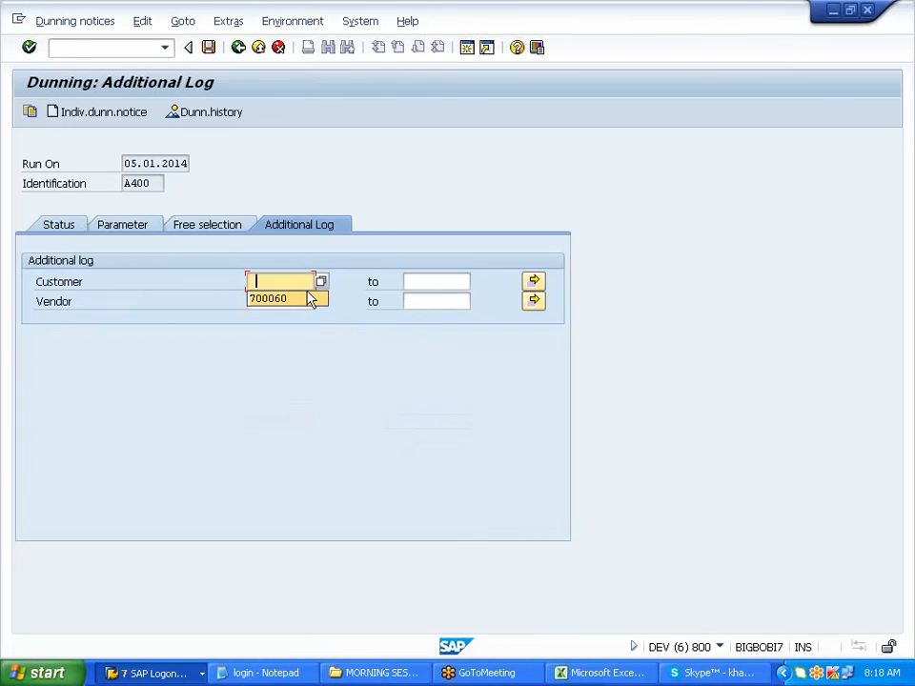
click(297, 301)
click(211, 49)
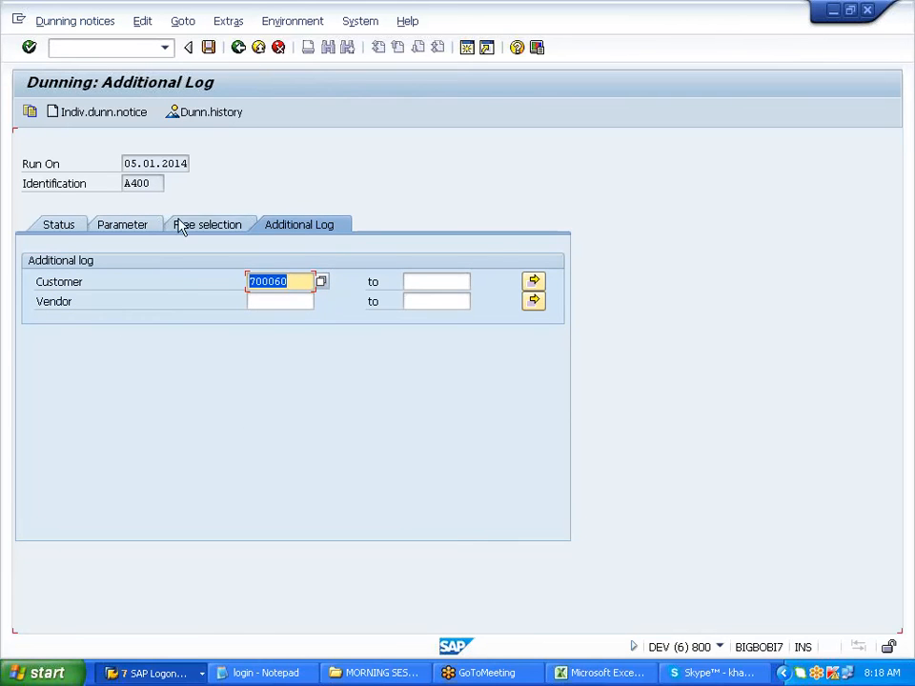
Schedule the dunning selection of run 05.01.2014 to start immediately and update the status display.
click(70, 116)
click(278, 349)
click(299, 500)
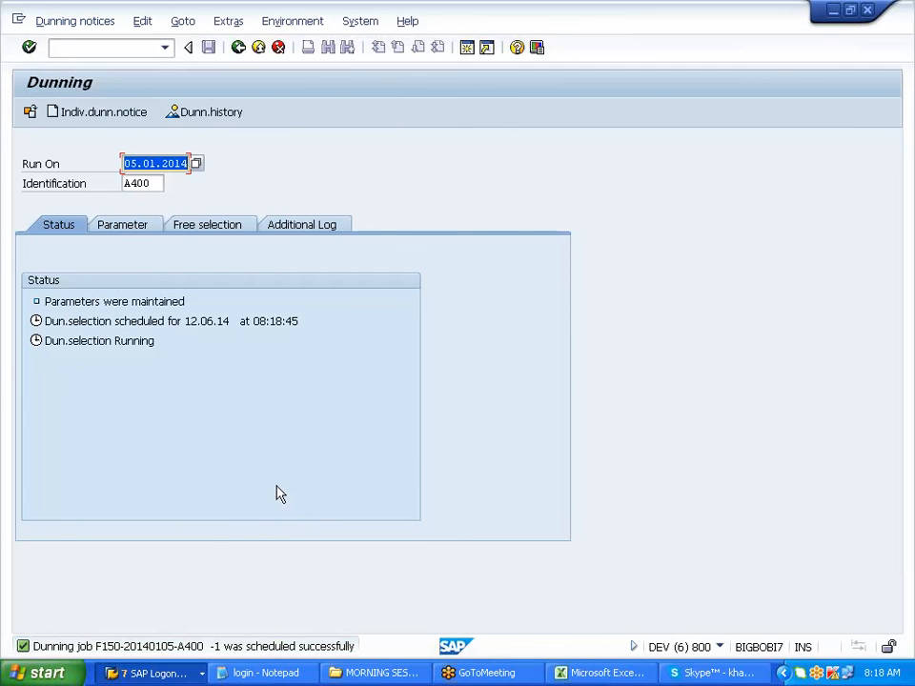
key(Return)
Display the dunning list of run 05.01.2014 without a variant, examine both documents' days in arrears and return to the status.
click(640, 113)
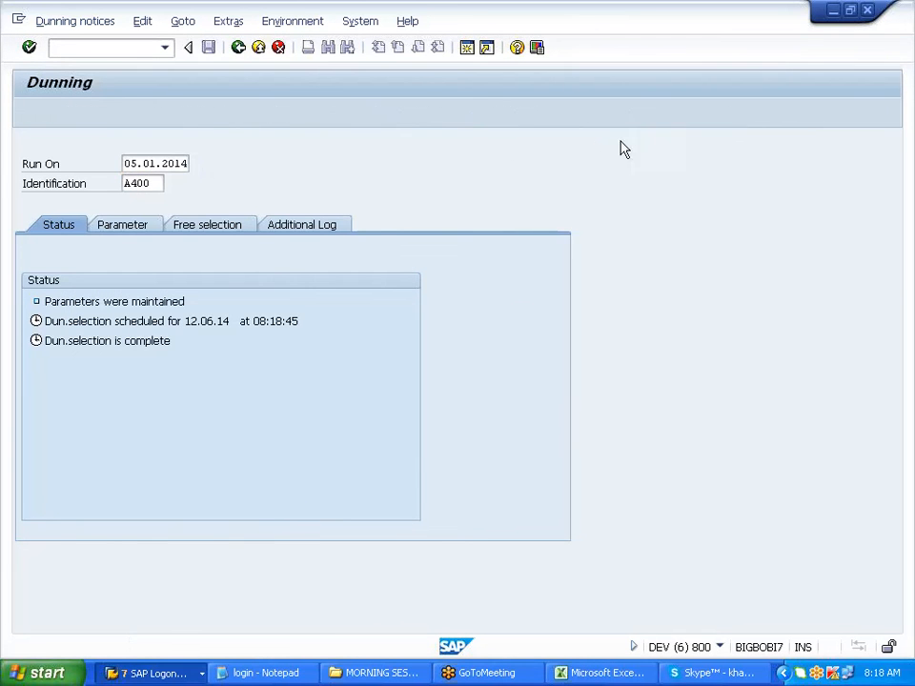
click(491, 423)
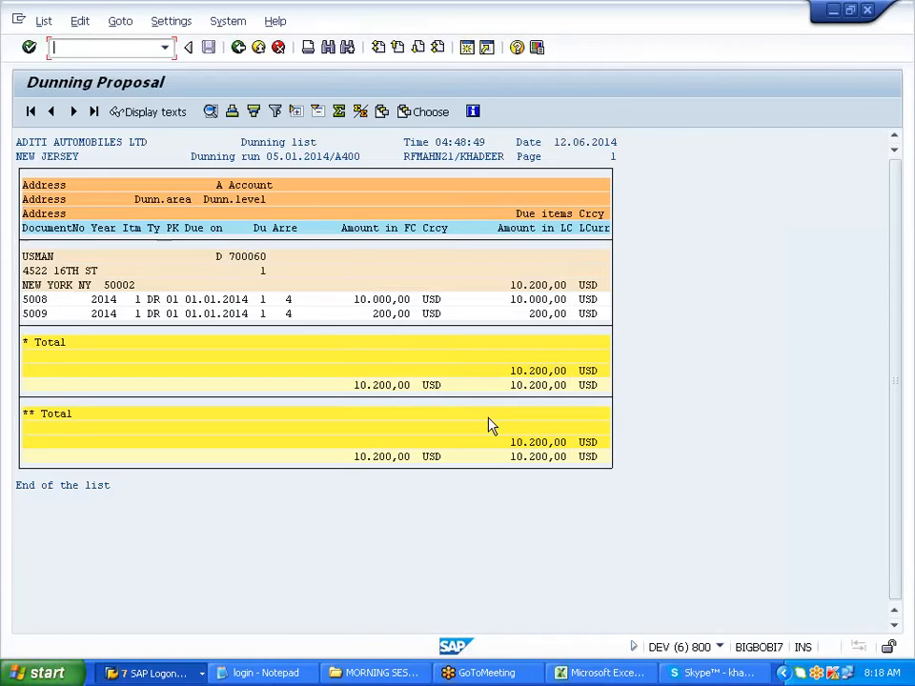
click(286, 299)
drag(298, 302, 305, 324)
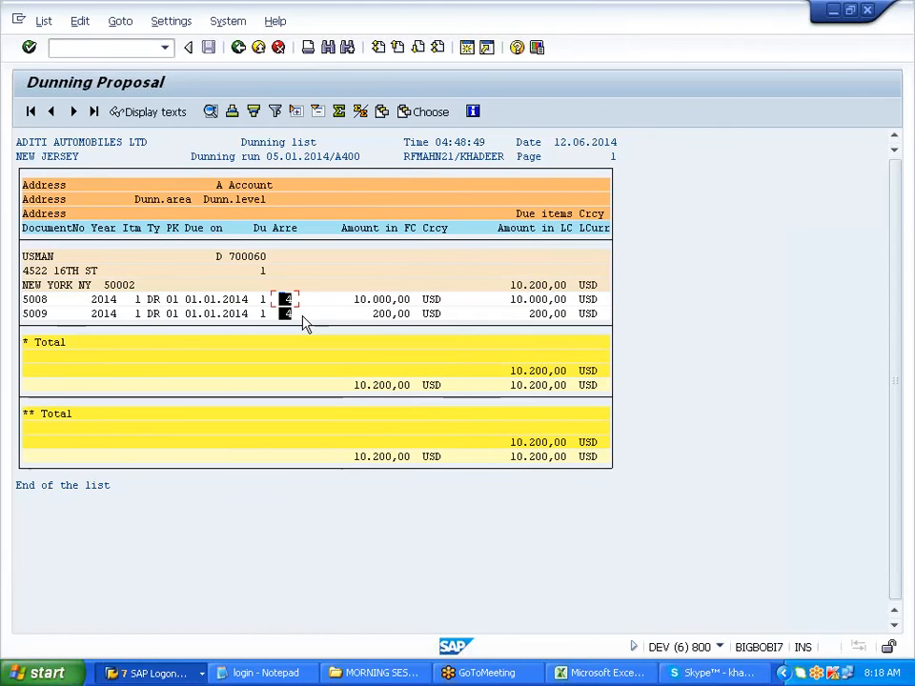
click(238, 48)
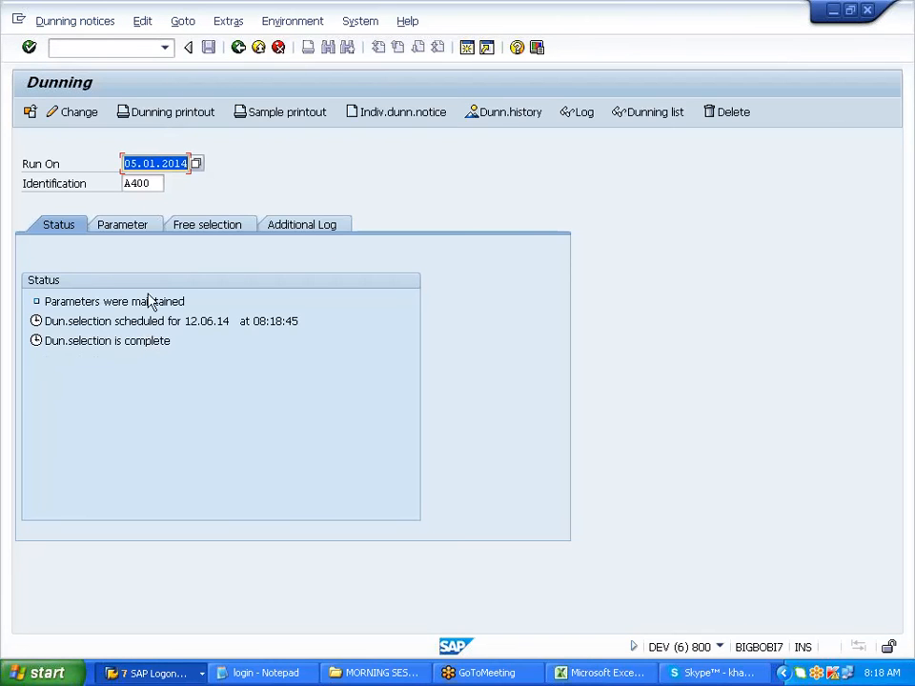
Schedule the dunning printout to start immediately on output device LP01 and update the status display.
click(168, 116)
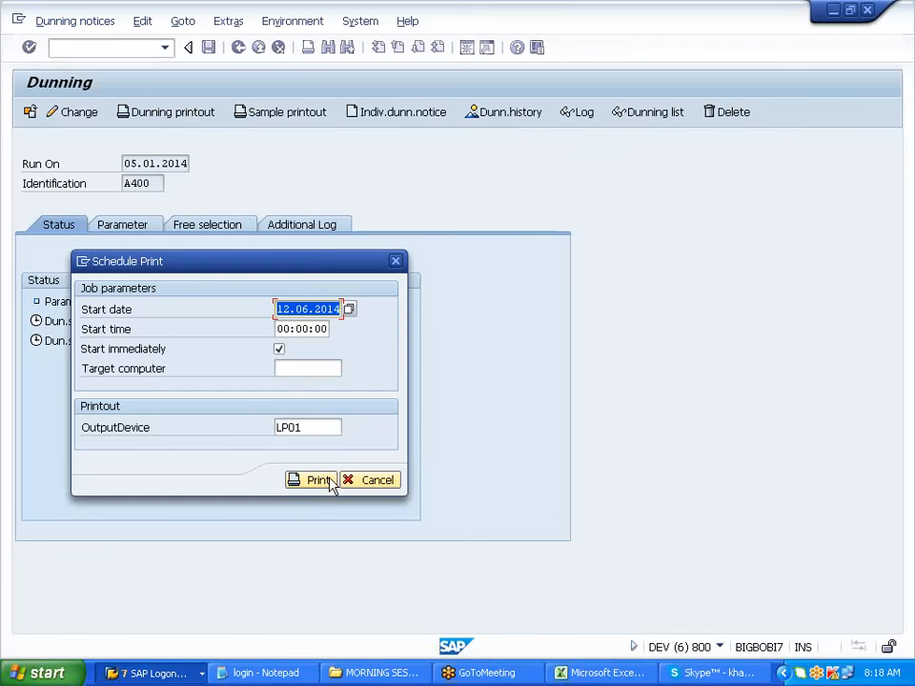
click(320, 481)
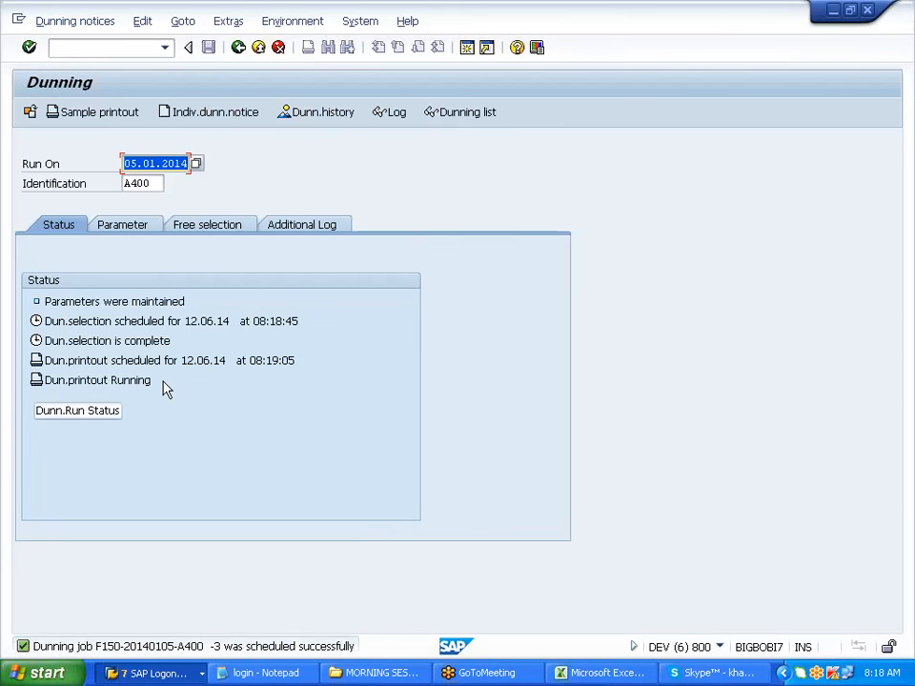
key(Return)
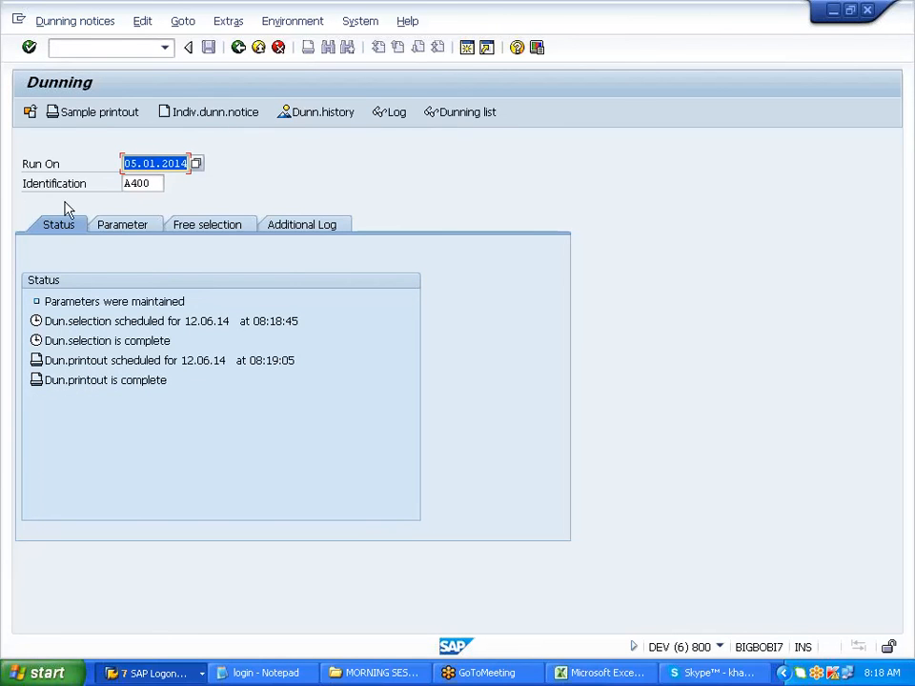
Schedule an immediate sample printout of 10 notices on LP01, restricted to the customer's account number.
click(81, 113)
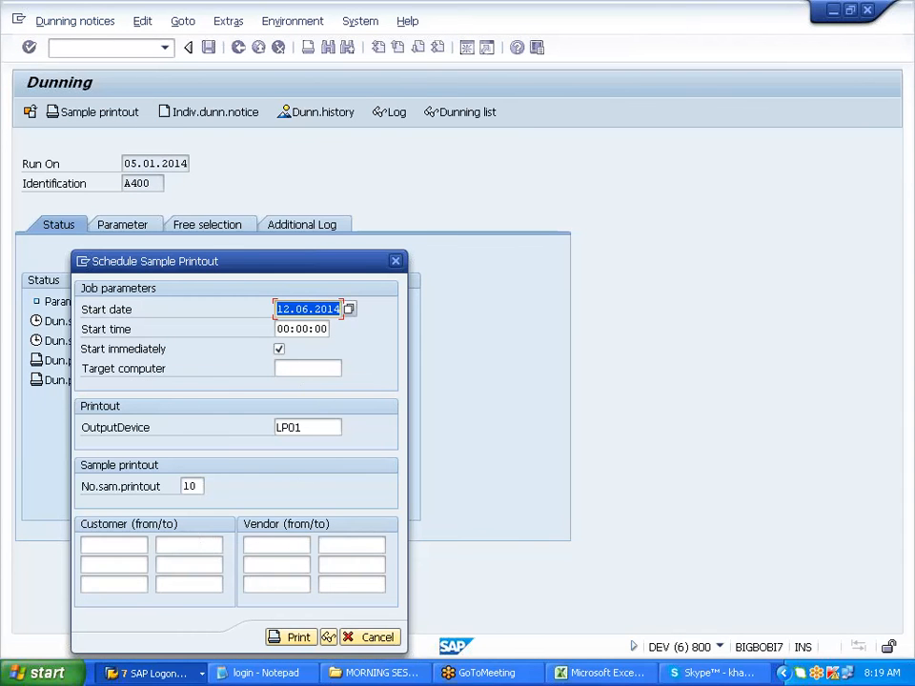
click(95, 545)
text(700060)
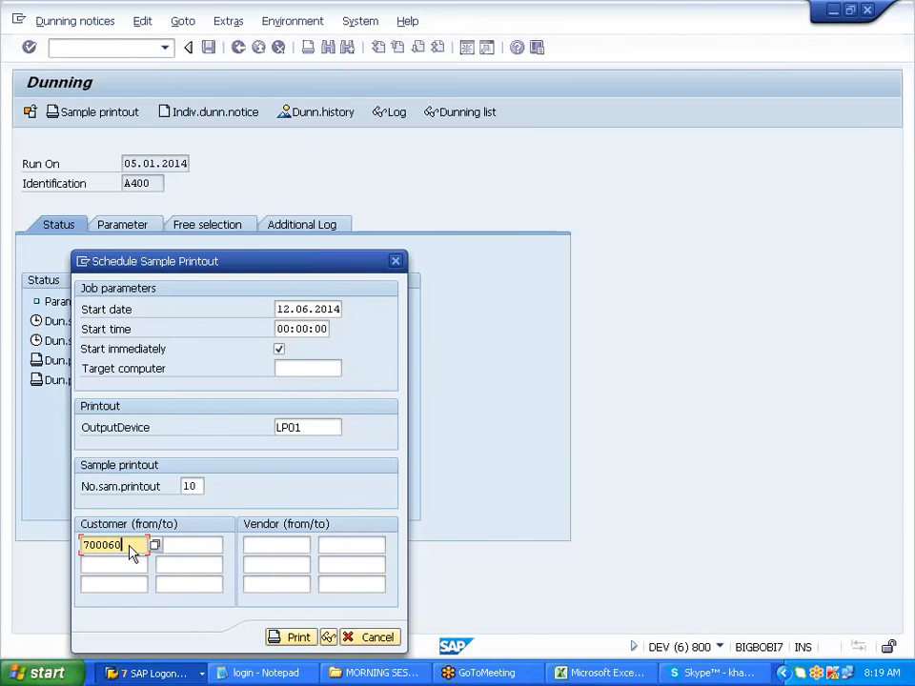
key(Return)
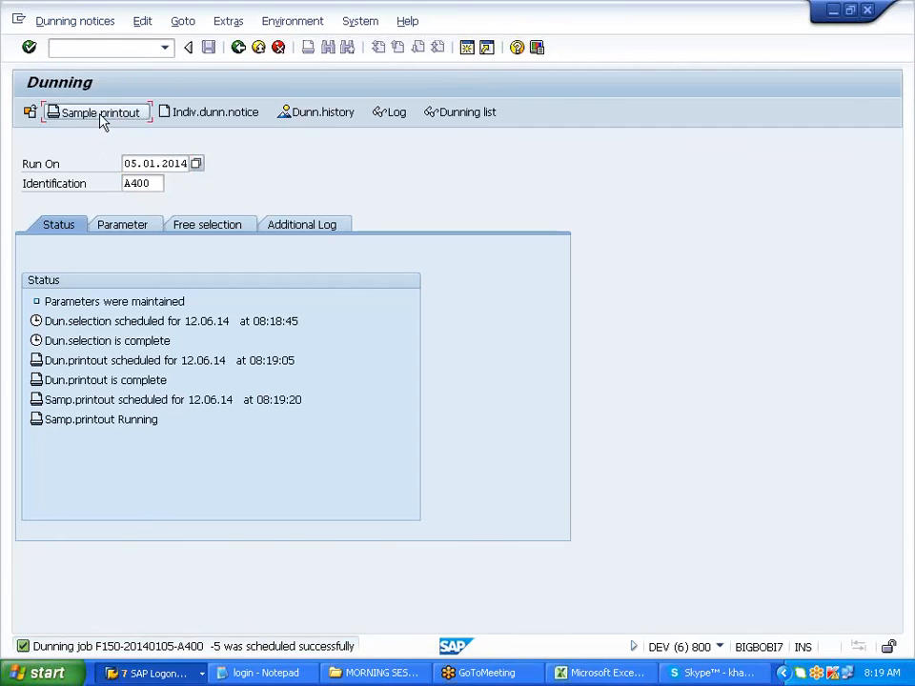
Preview the customer's sample dunning notice and examine its heading, letter text, listed invoices, arrears, dunning charge and totals.
click(99, 117)
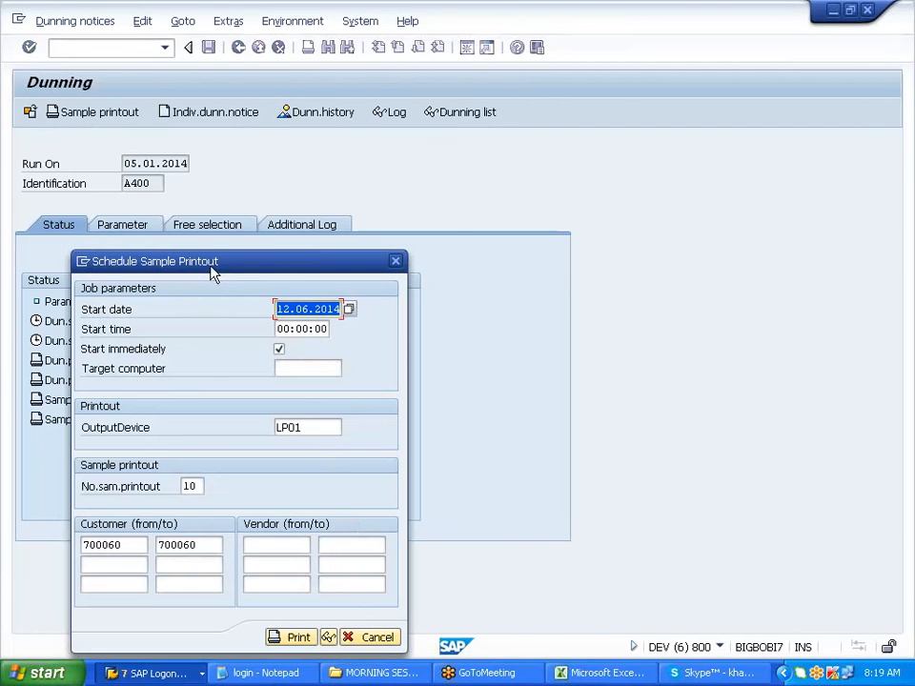
click(329, 638)
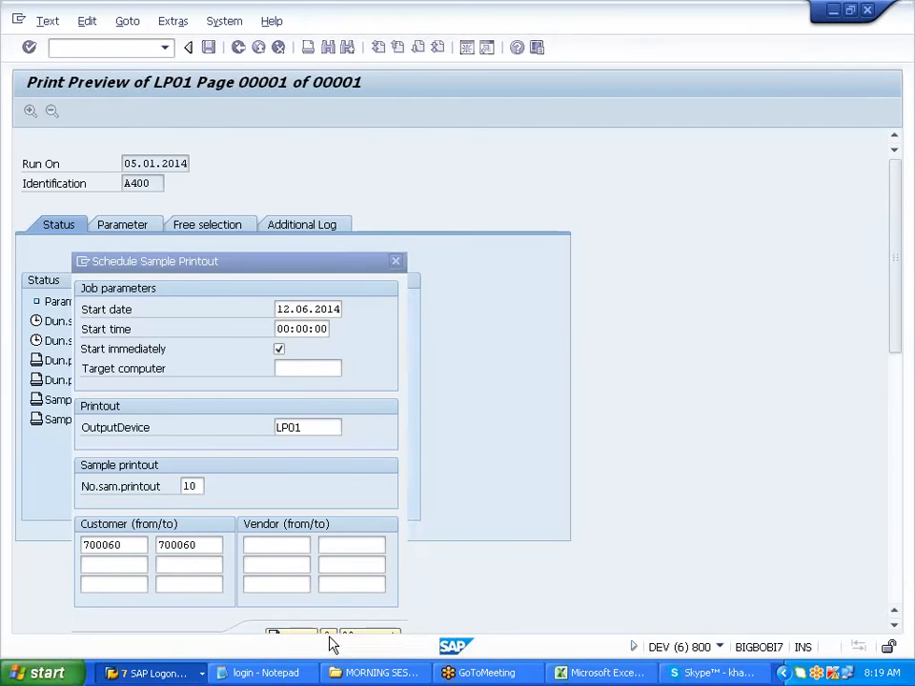
scroll(270, 500, down, 6)
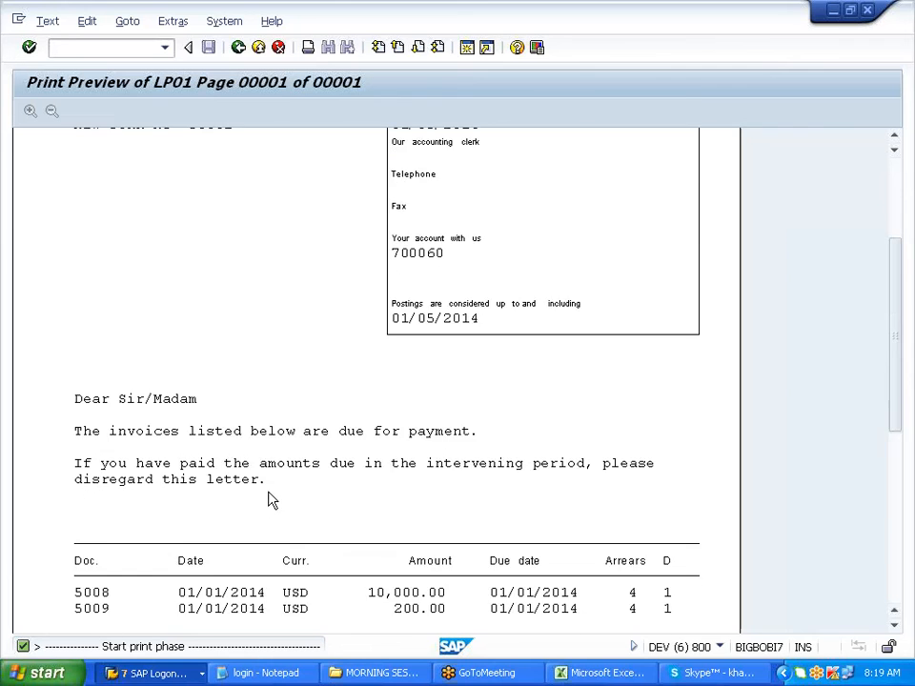
scroll(269, 500, down, 3)
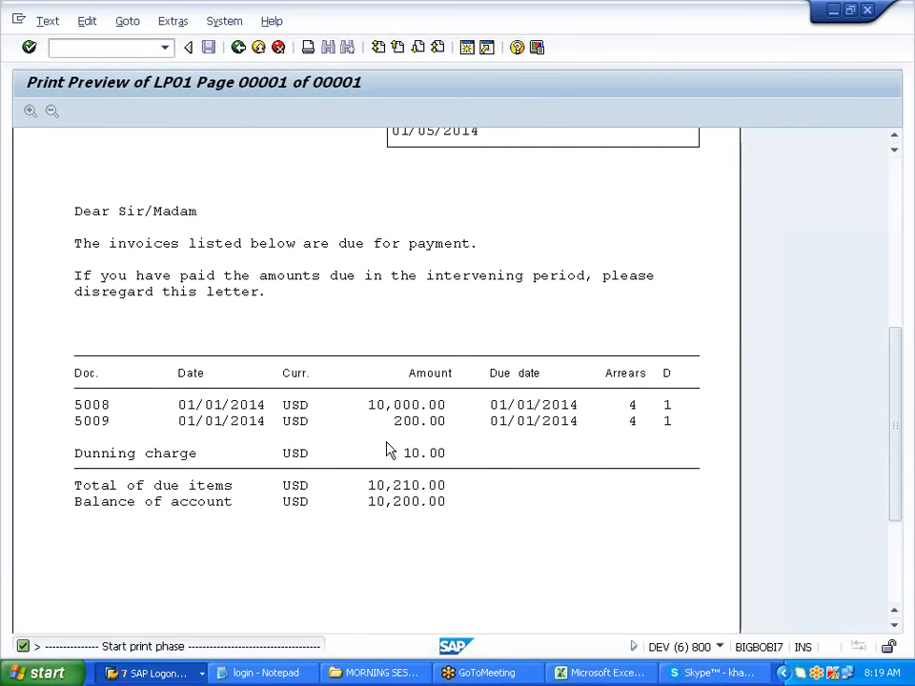
scroll(388, 449, up, 2)
scroll(388, 449, up, 6)
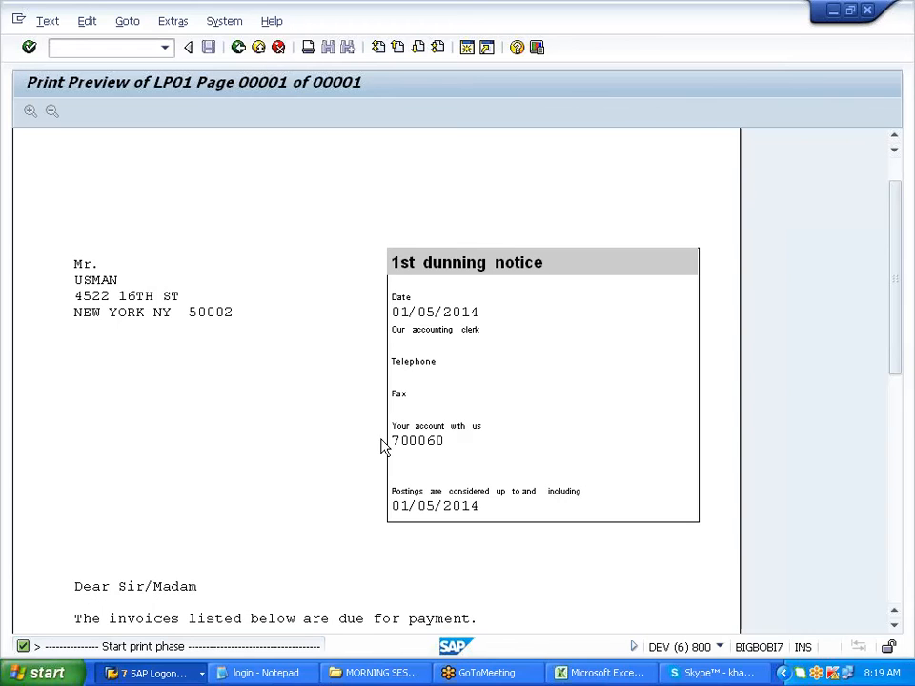
scroll(384, 448, down, 10)
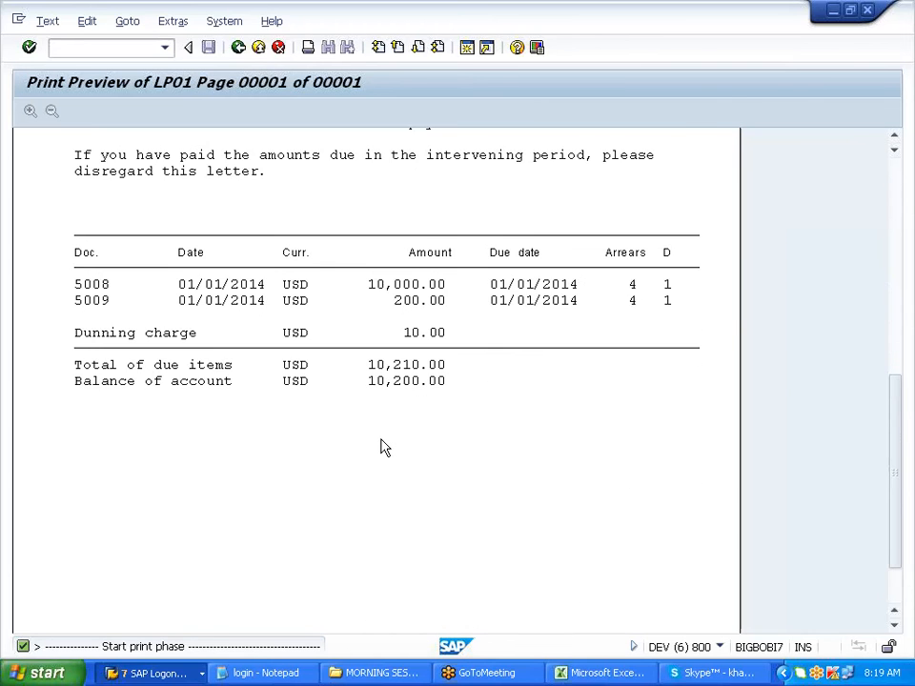
Reread the sample dunning notice's heading, letter text, listed invoices and totals, and return to the dunning run's status.
scroll(384, 448, down, 2)
scroll(380, 447, up, 10)
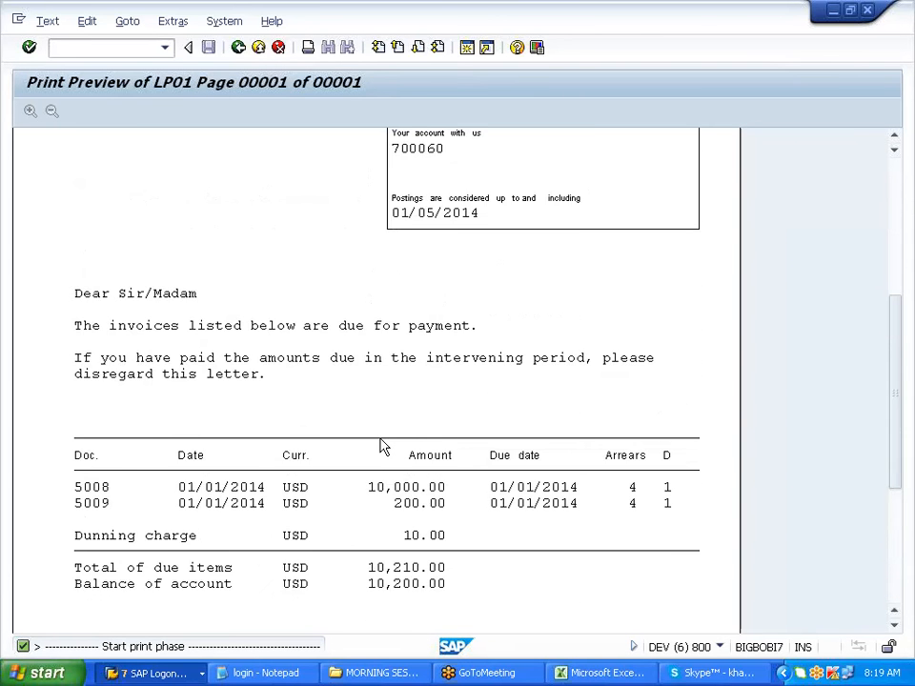
scroll(381, 447, up, 3)
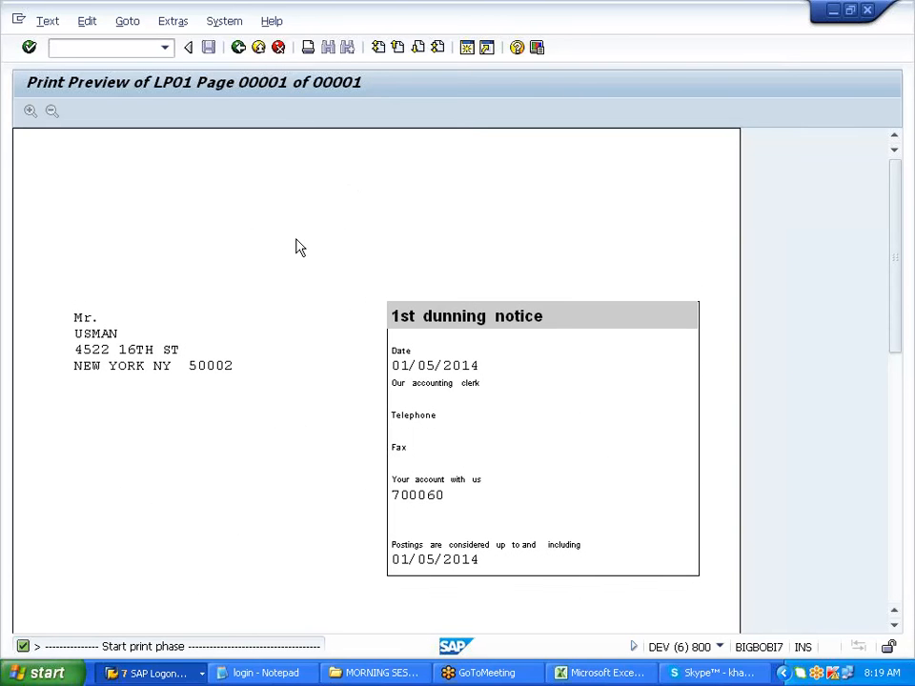
scroll(354, 471, down, 4)
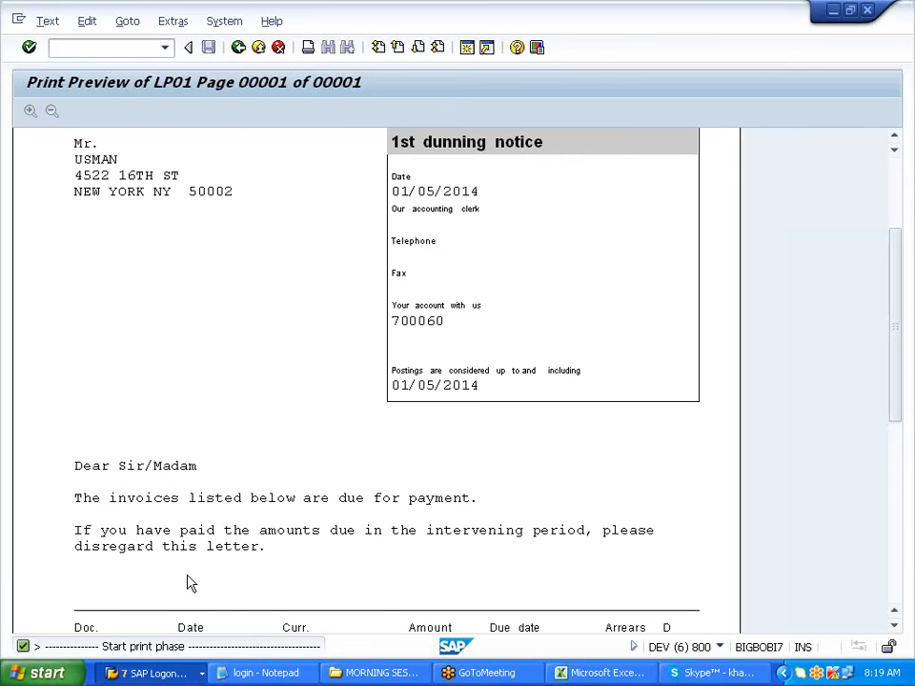
scroll(189, 582, down, 10)
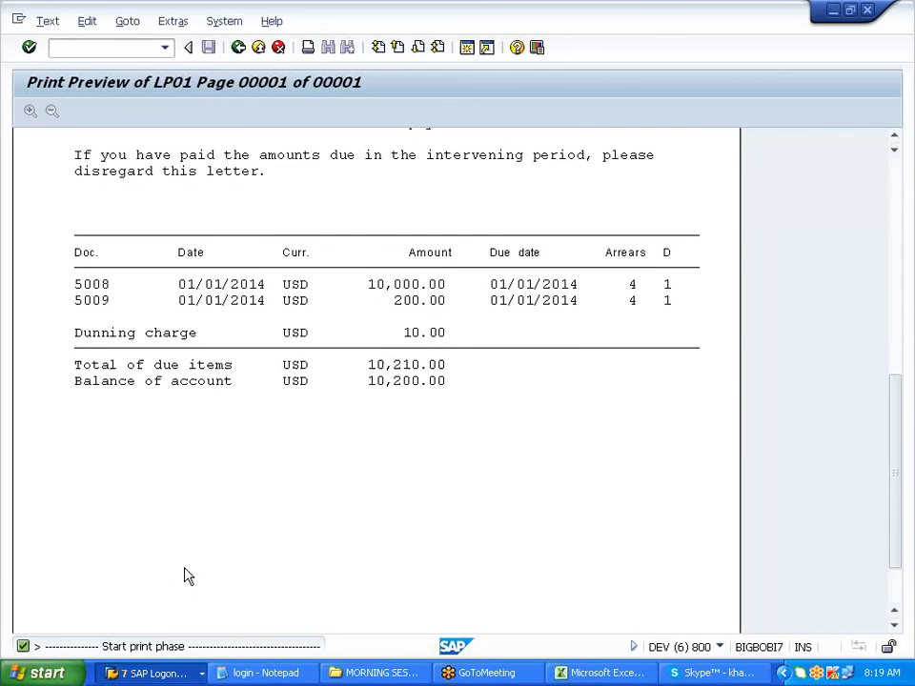
click(236, 50)
click(236, 50)
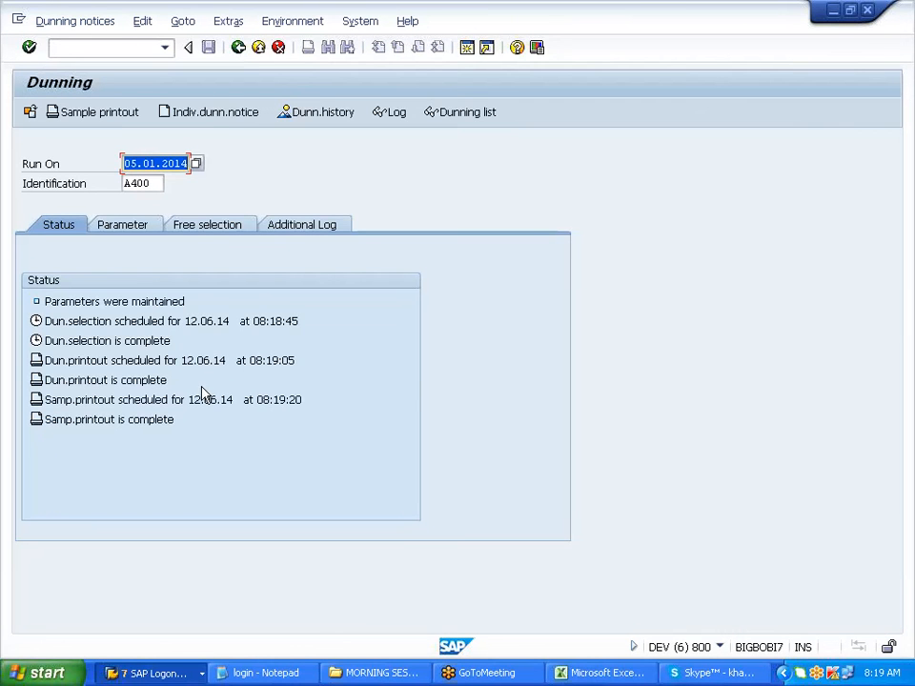
Prepare an individual dunning notice for company code A400 with print preview enabled, and review the log of a test run.
click(202, 118)
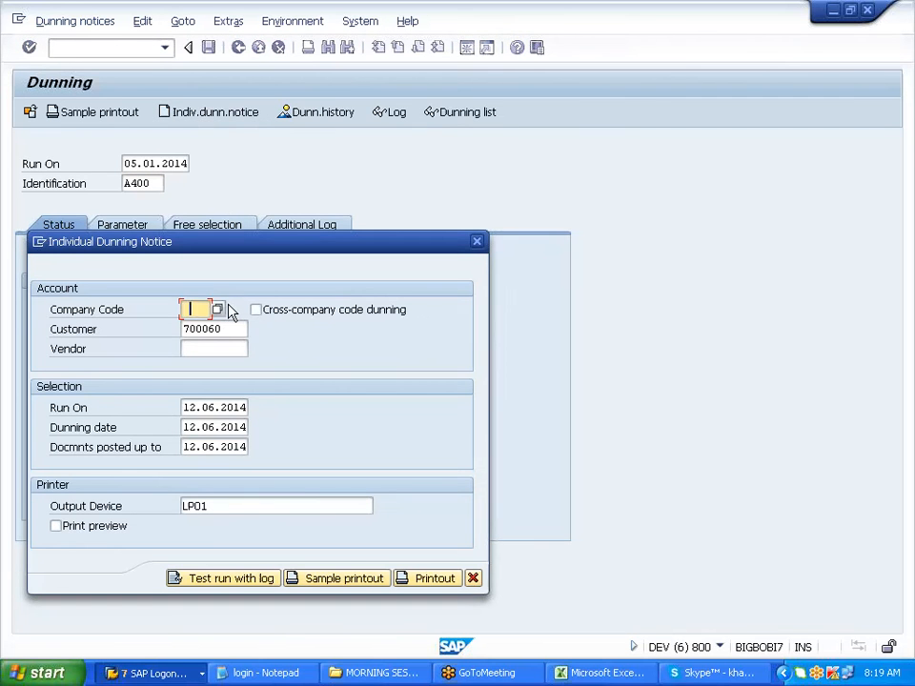
text(A400)
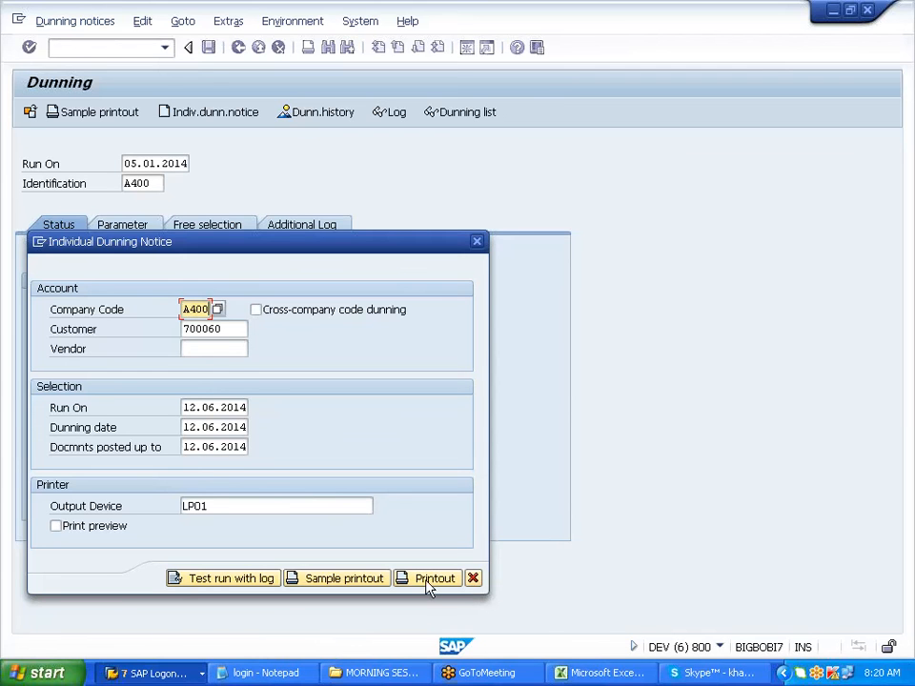
click(94, 534)
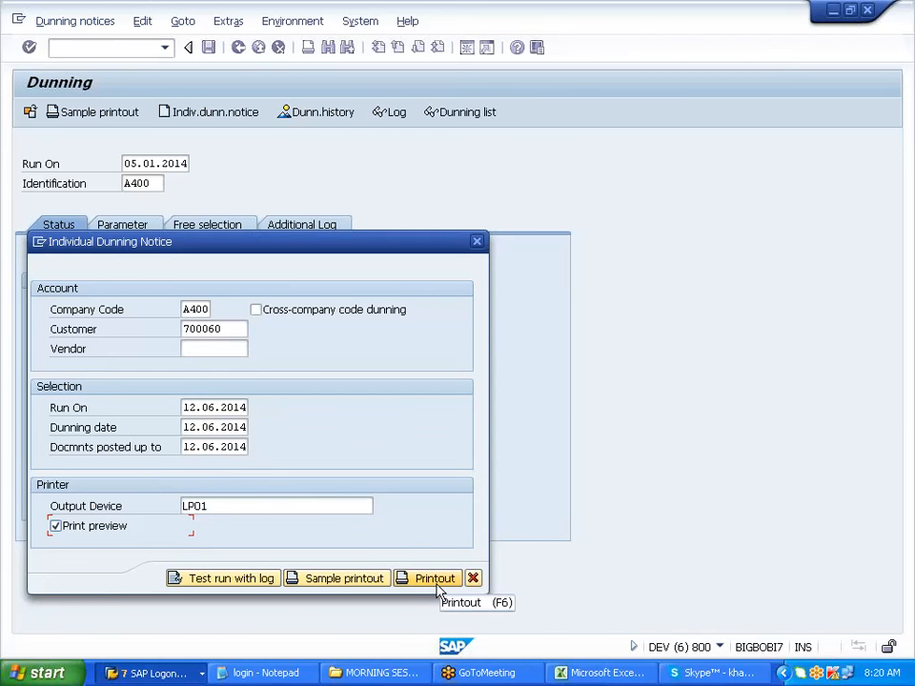
click(250, 583)
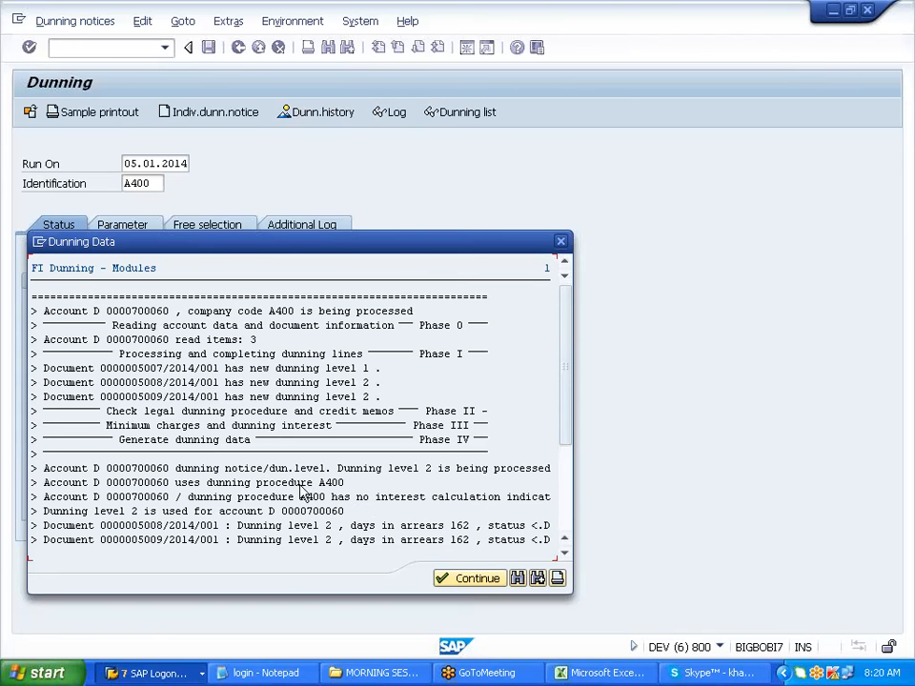
scroll(302, 495, down, 1)
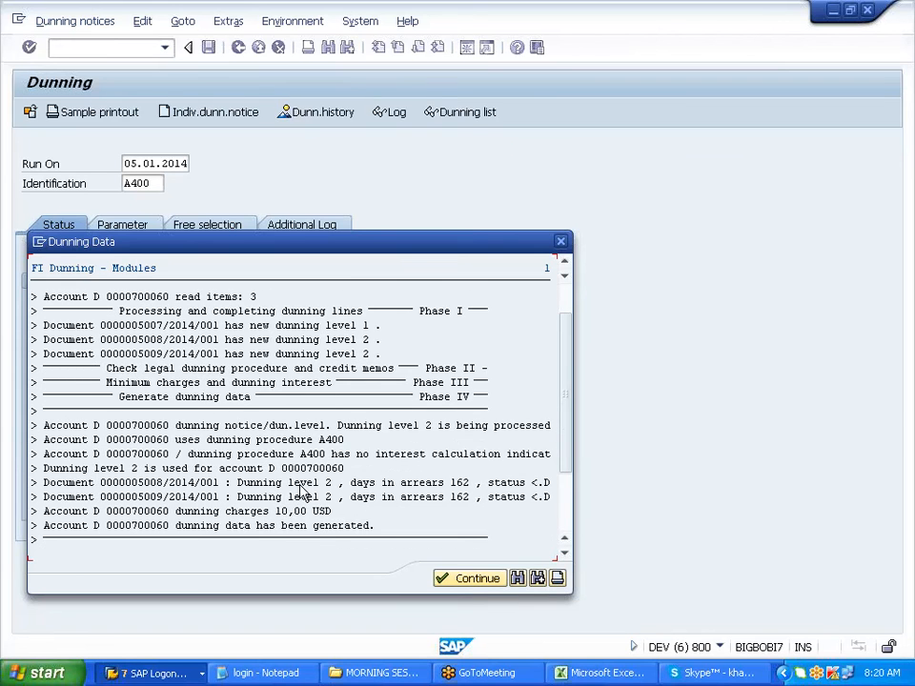
scroll(302, 491, down, 3)
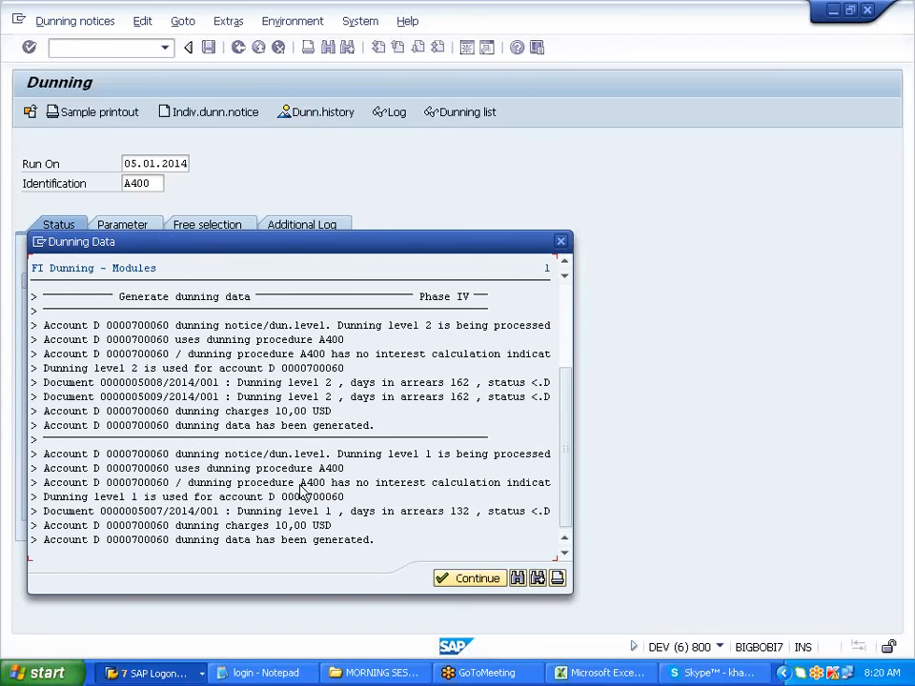
click(470, 580)
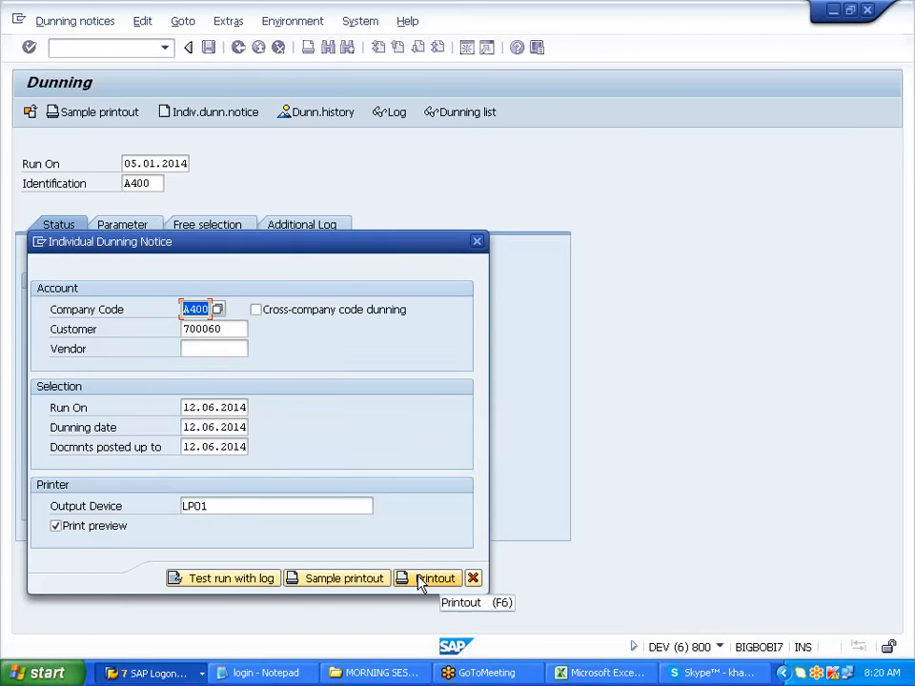
Run the printout of the individual dunning notice, review the previewed first and second level letters, and close the log and dialog.
click(422, 580)
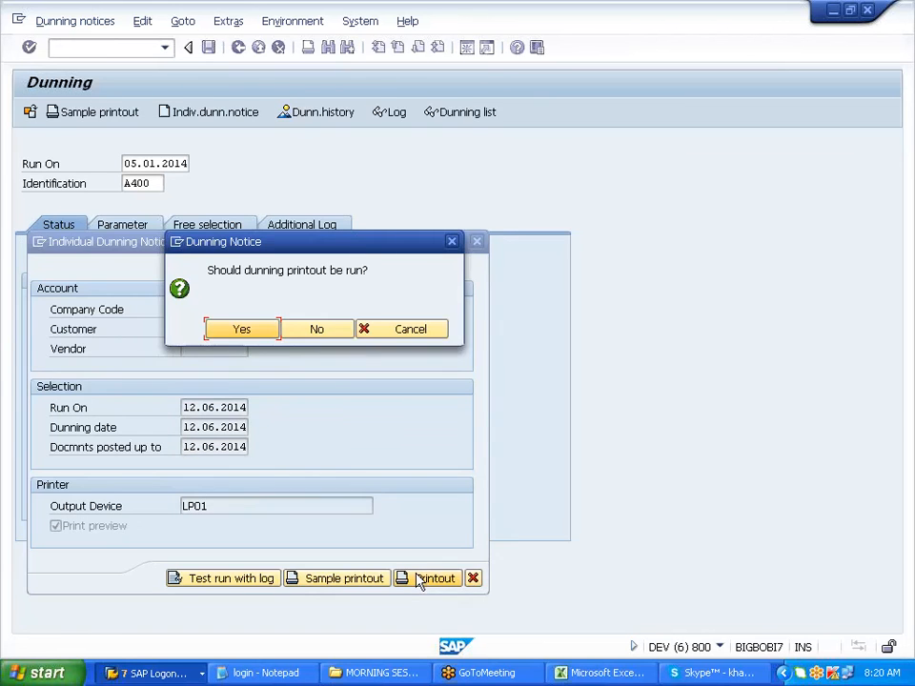
click(242, 329)
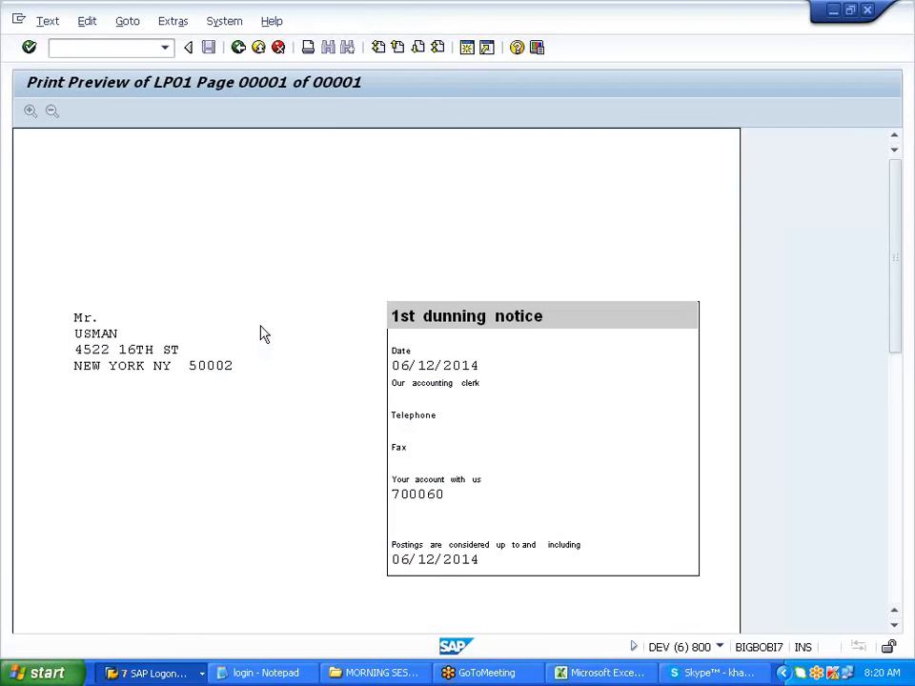
scroll(264, 333, down, 10)
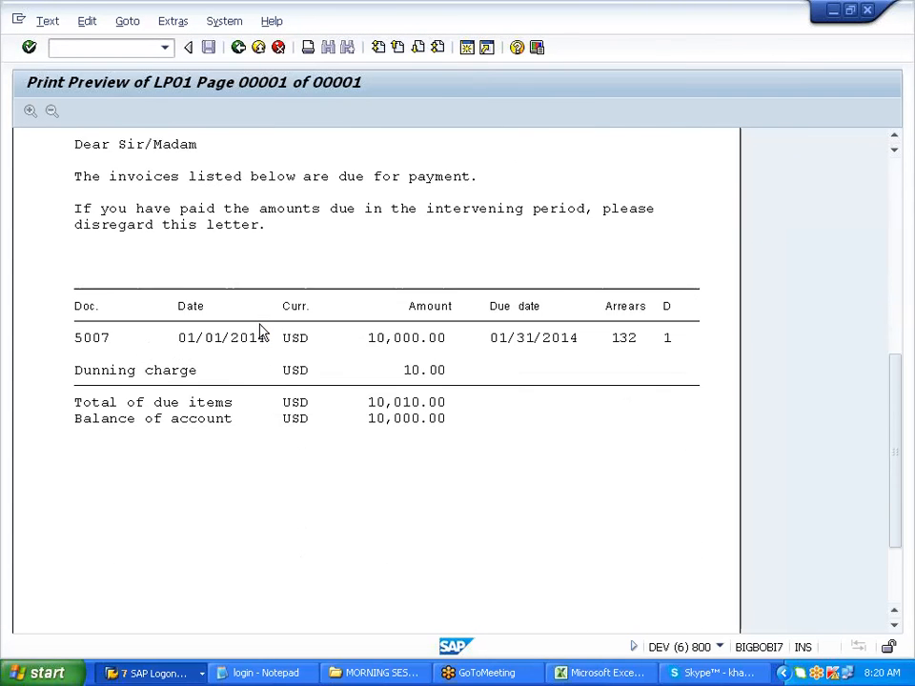
click(239, 47)
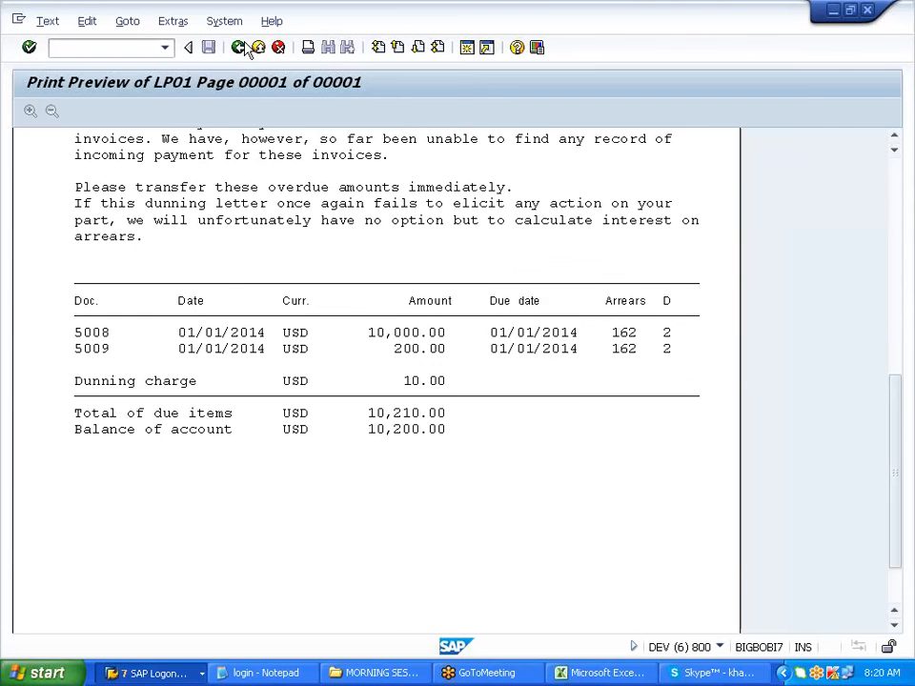
click(240, 47)
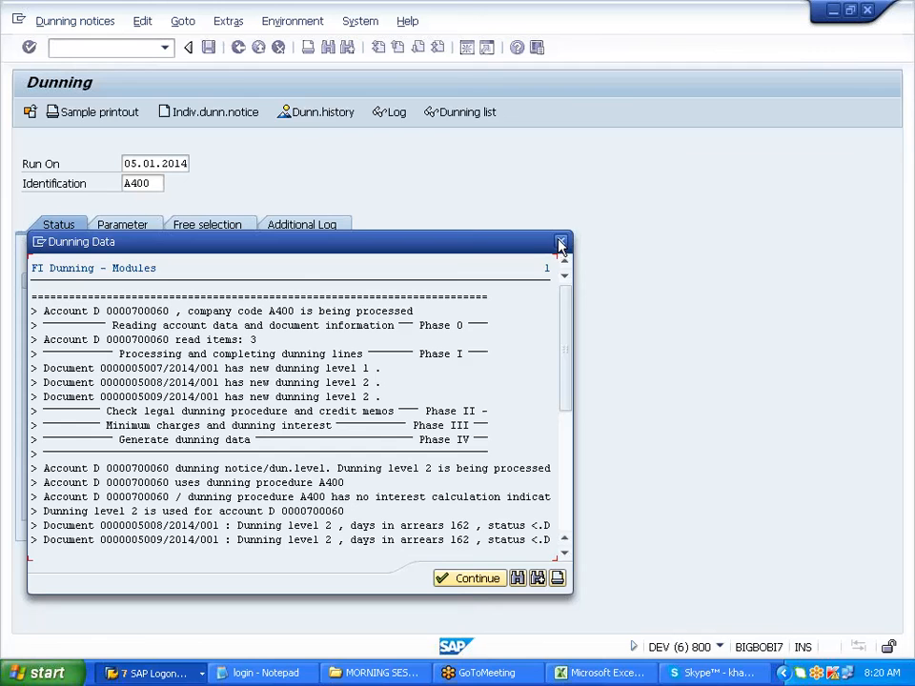
click(560, 244)
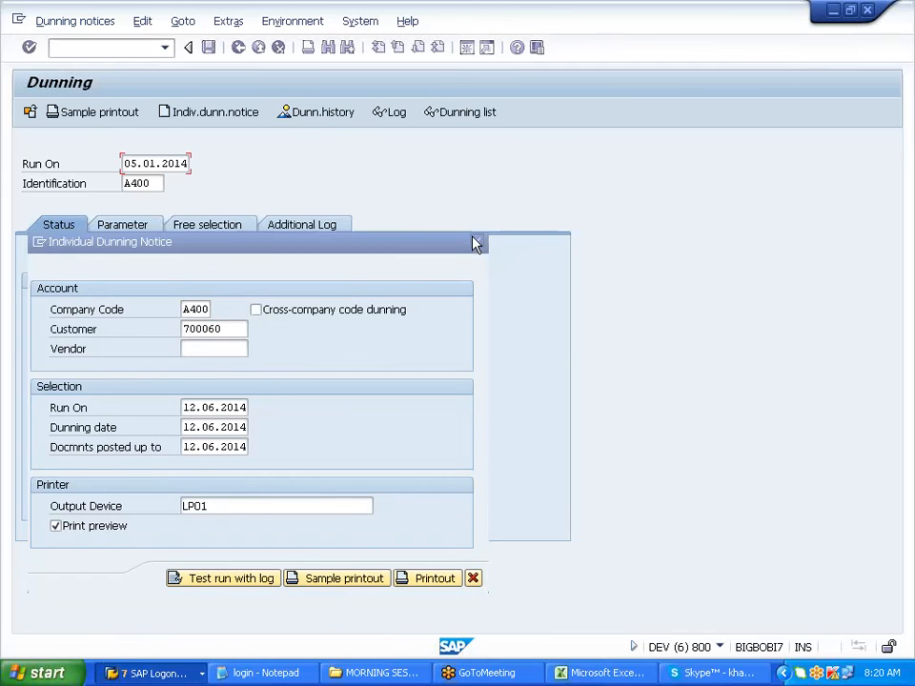
click(479, 246)
Display the customer's dunning history in company code A400 and examine the print and dunning dates, levels and due items.
click(327, 113)
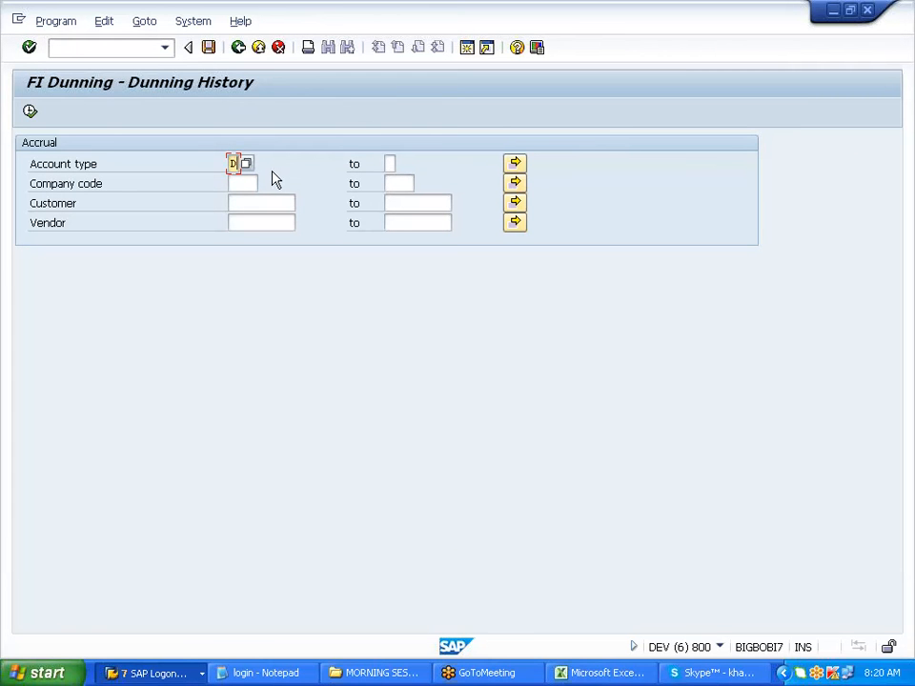
click(241, 183)
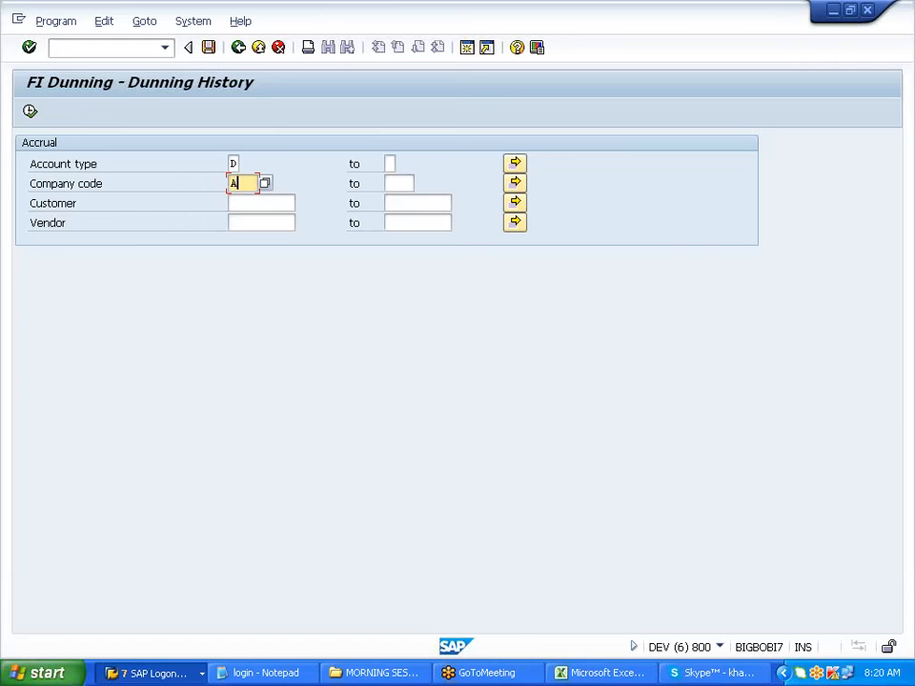
click(261, 203)
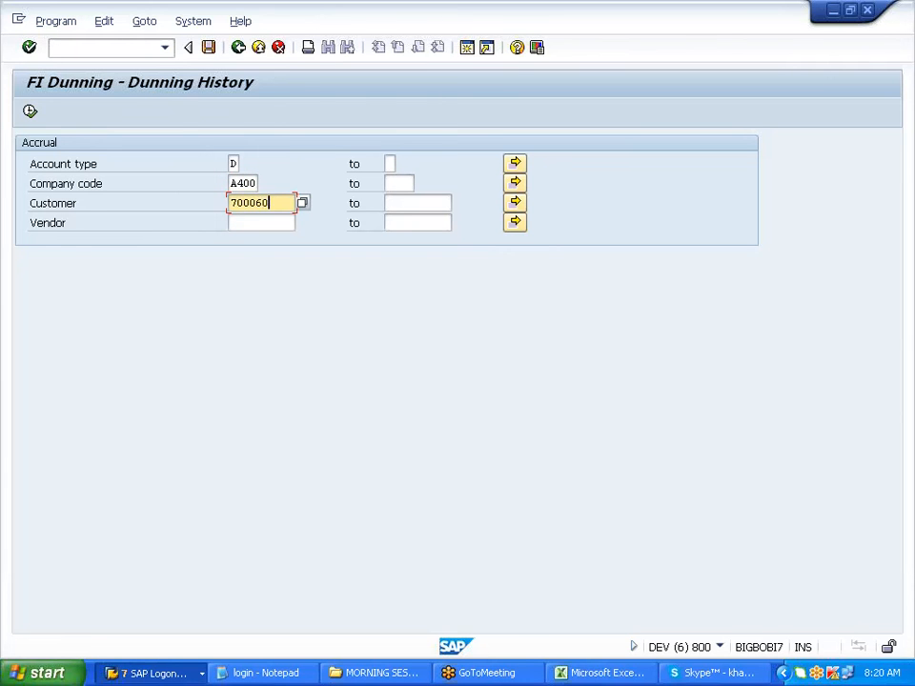
click(30, 113)
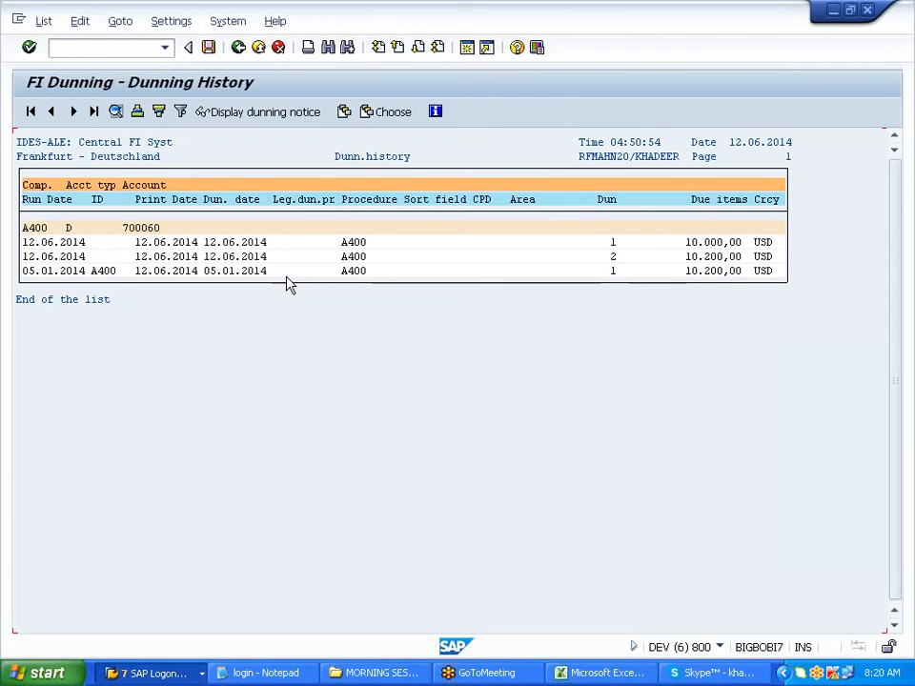
drag(204, 242, 281, 262)
click(138, 241)
drag(139, 245, 778, 273)
key(ctrl+c)
drag(205, 243, 276, 250)
Display the dunning notice of the 05.01.2014 history entry and examine the line items' amounts and net due date.
click(246, 272)
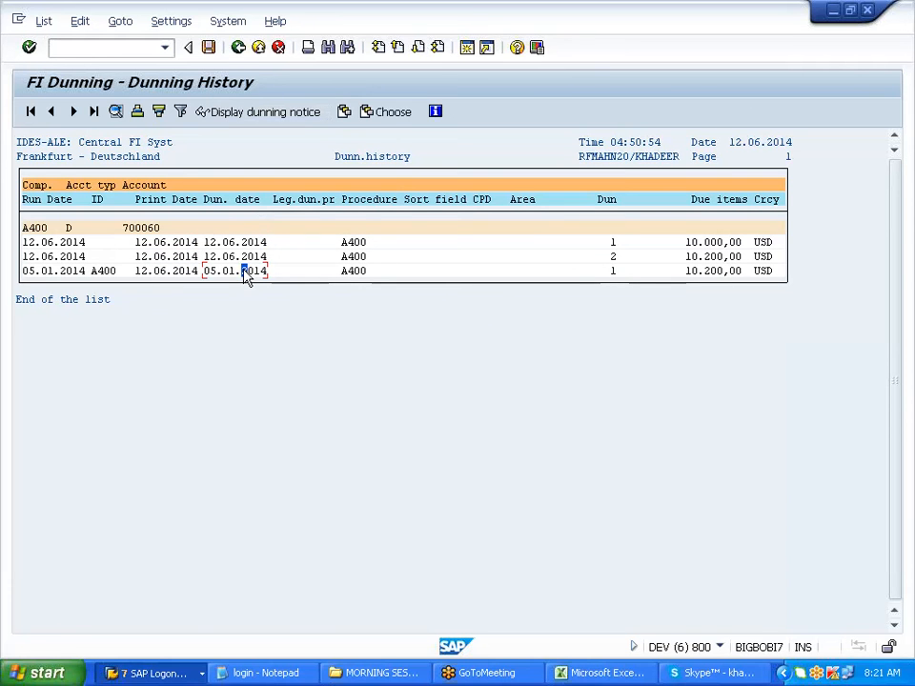
click(234, 113)
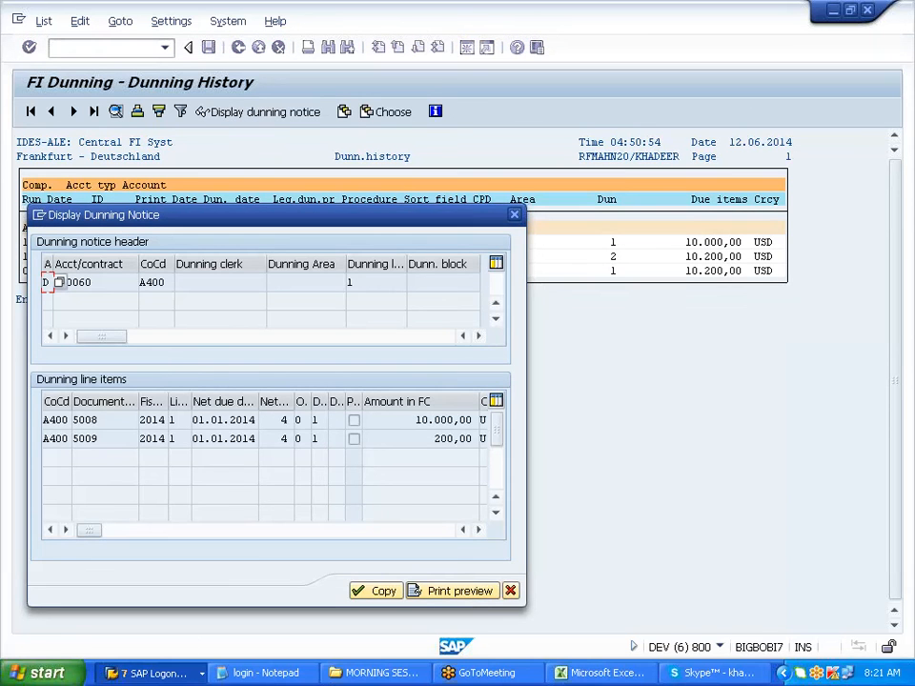
drag(417, 421, 473, 440)
click(466, 420)
click(474, 439)
drag(417, 420, 474, 421)
click(474, 420)
click(203, 421)
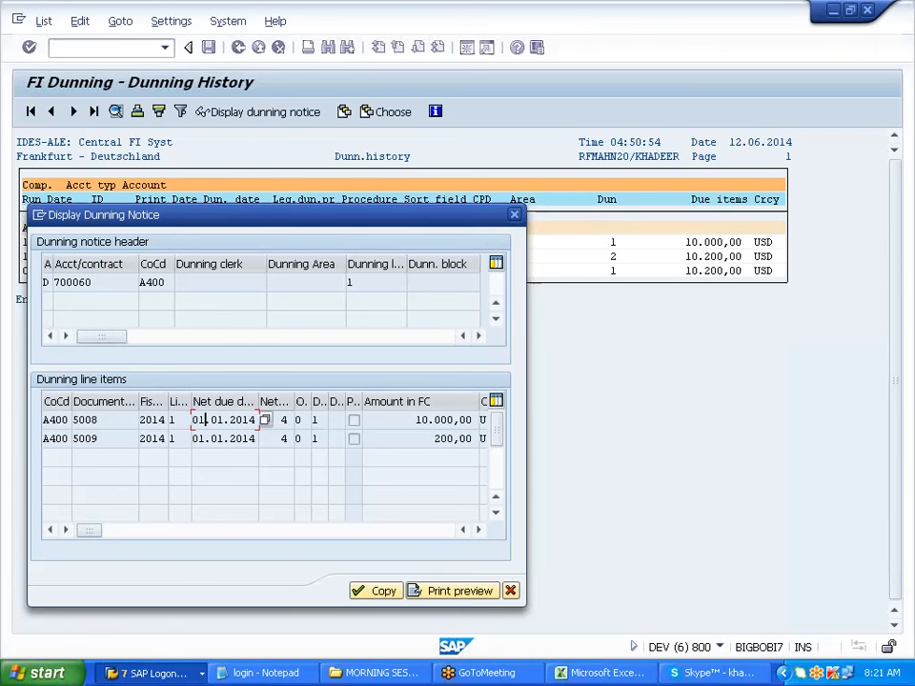
Preview the printed letter of the 05.01.2014 notice, check its items and charge, and return to the dunning run's status.
click(467, 594)
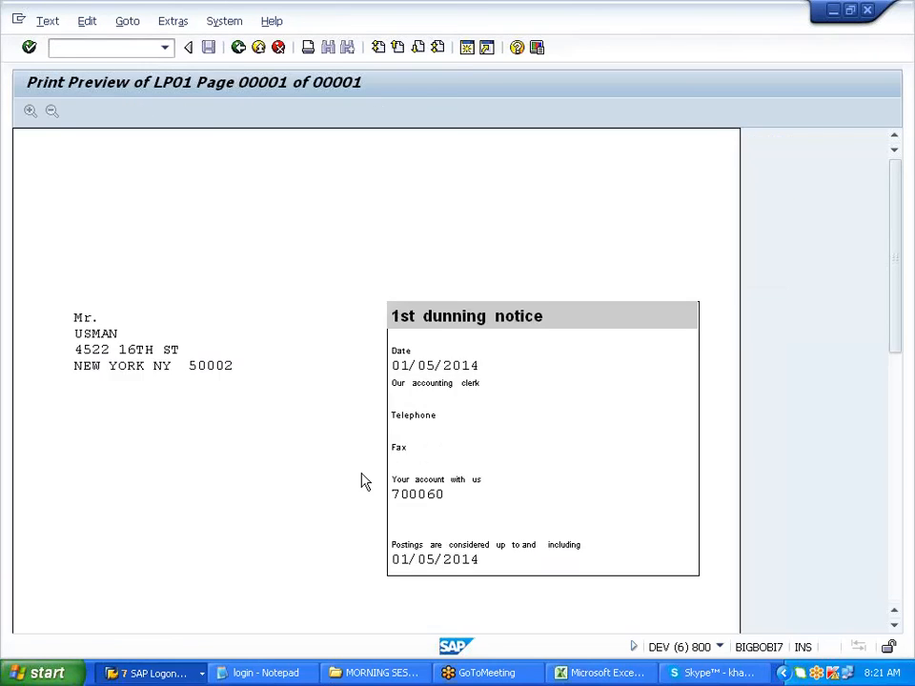
scroll(360, 481, down, 6)
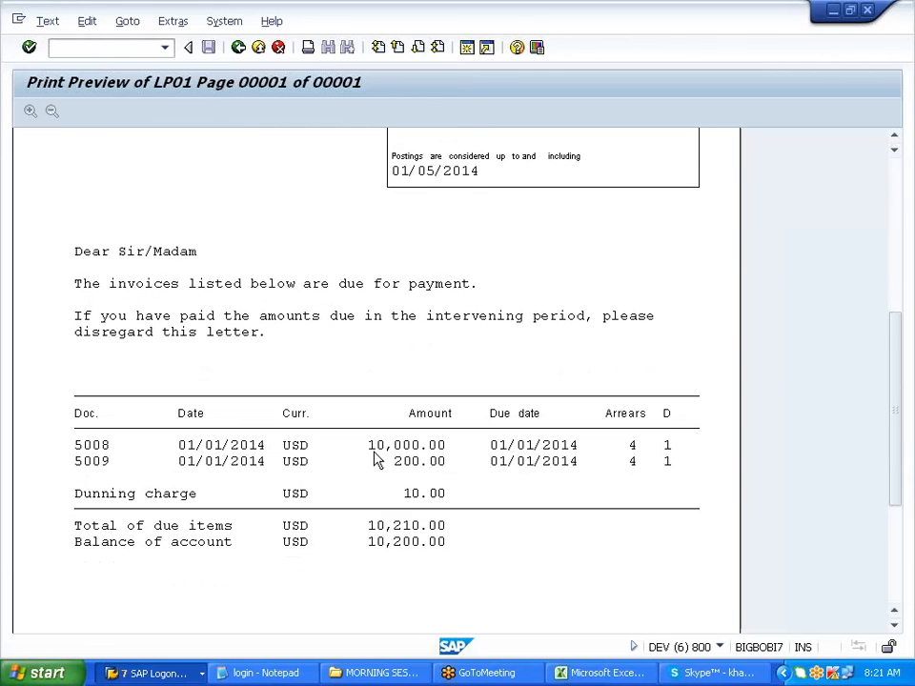
click(239, 48)
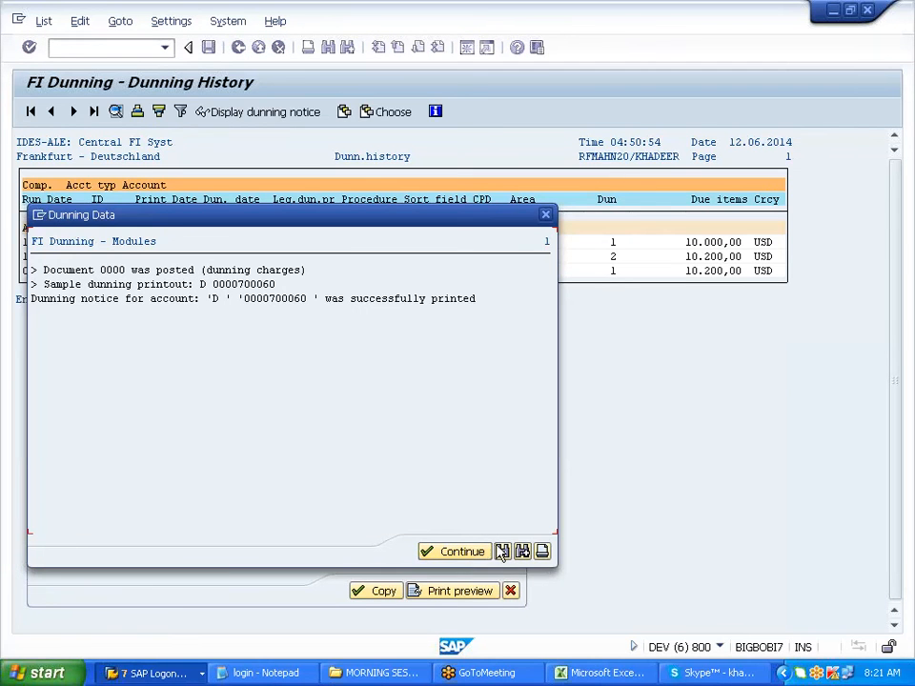
click(457, 551)
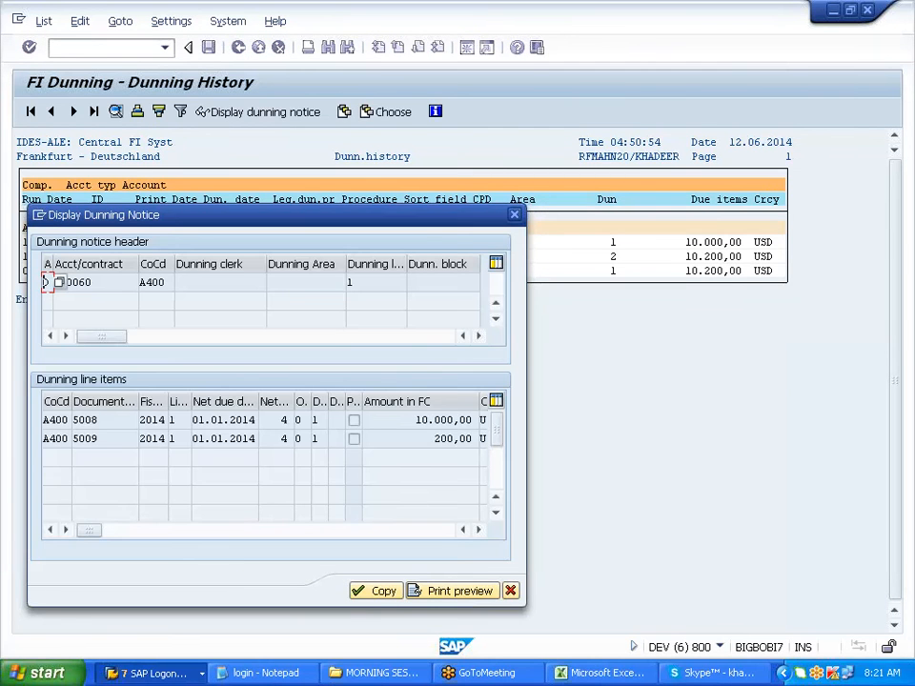
click(511, 591)
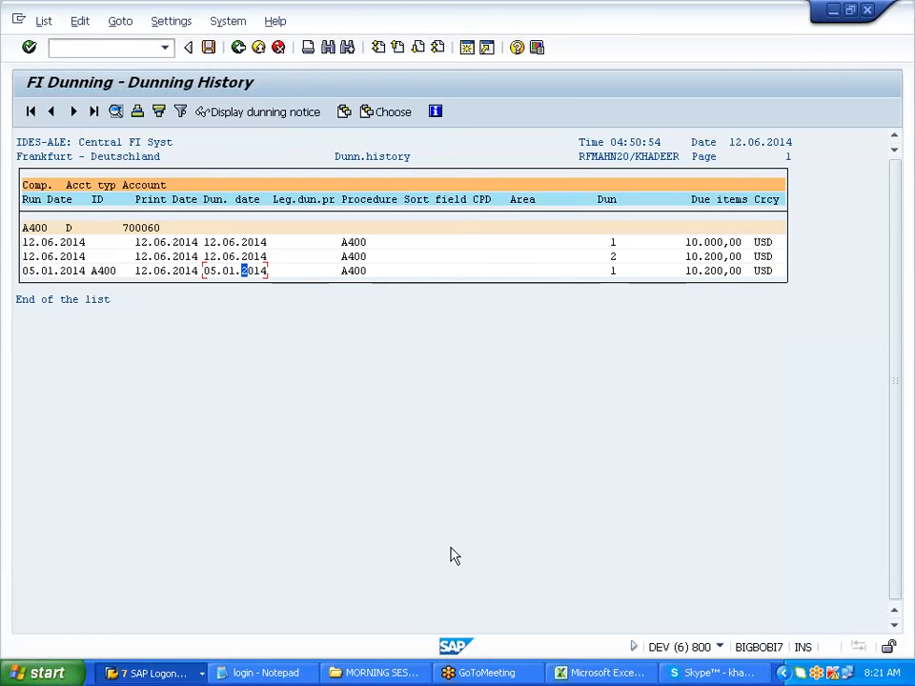
click(238, 48)
click(238, 48)
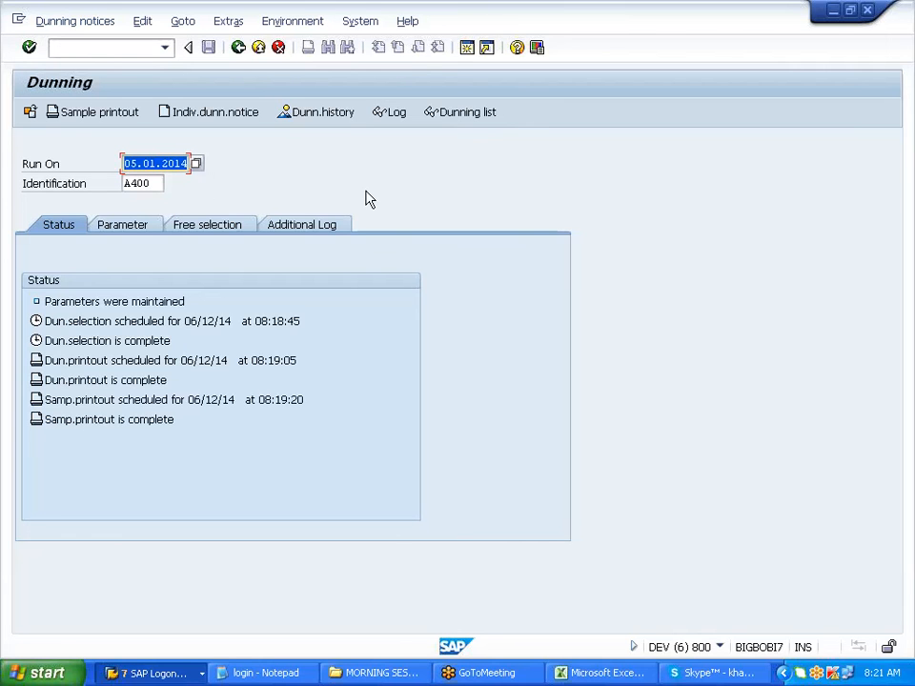
Start a new dunning run dated 15.01.2014 with identification A401.
text(15012014)
key(Tab)
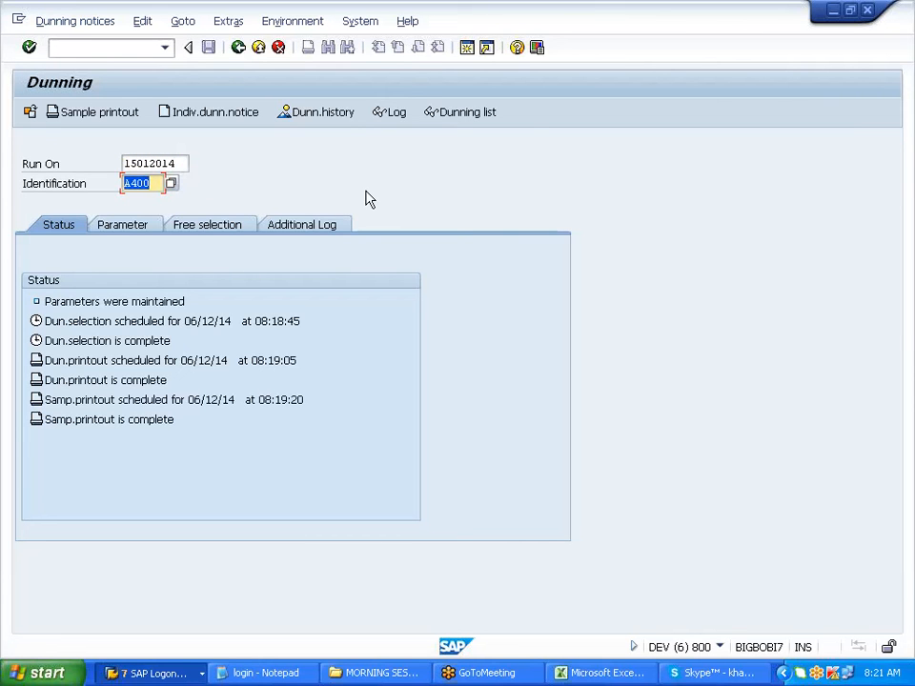
key(End)
key(Return)
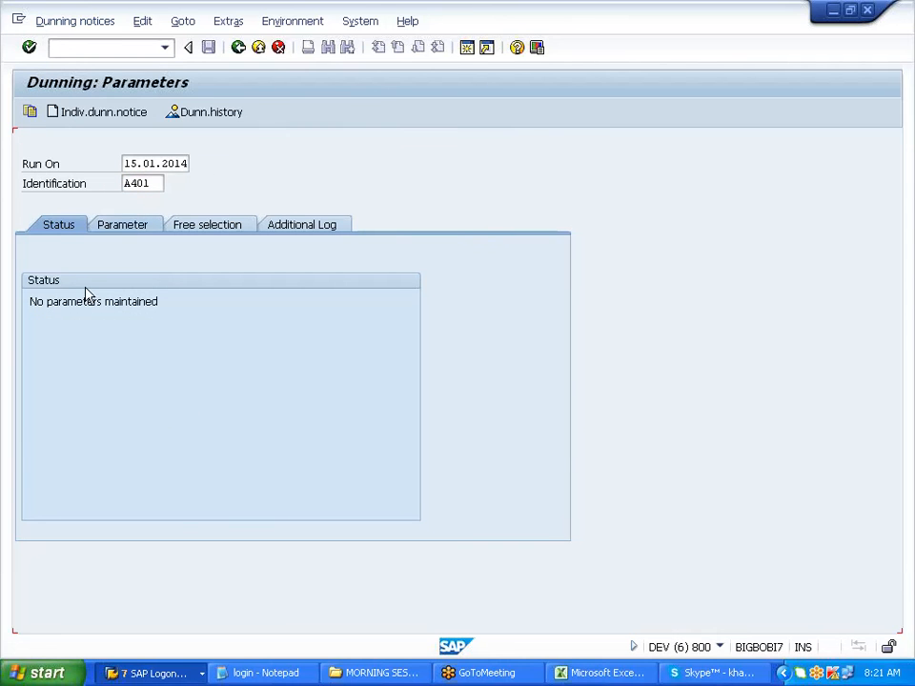
Set both the dunning date and the documents-posted-up-to date of run A401 to 15.01.2014.
click(122, 224)
click(274, 282)
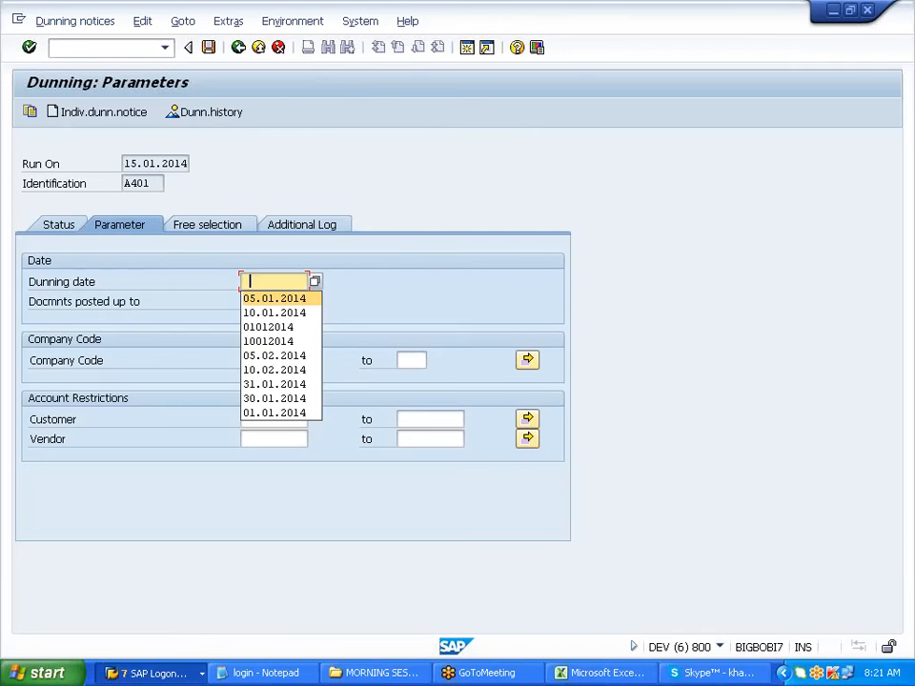
drag(124, 164, 191, 164)
key(ctrl+c)
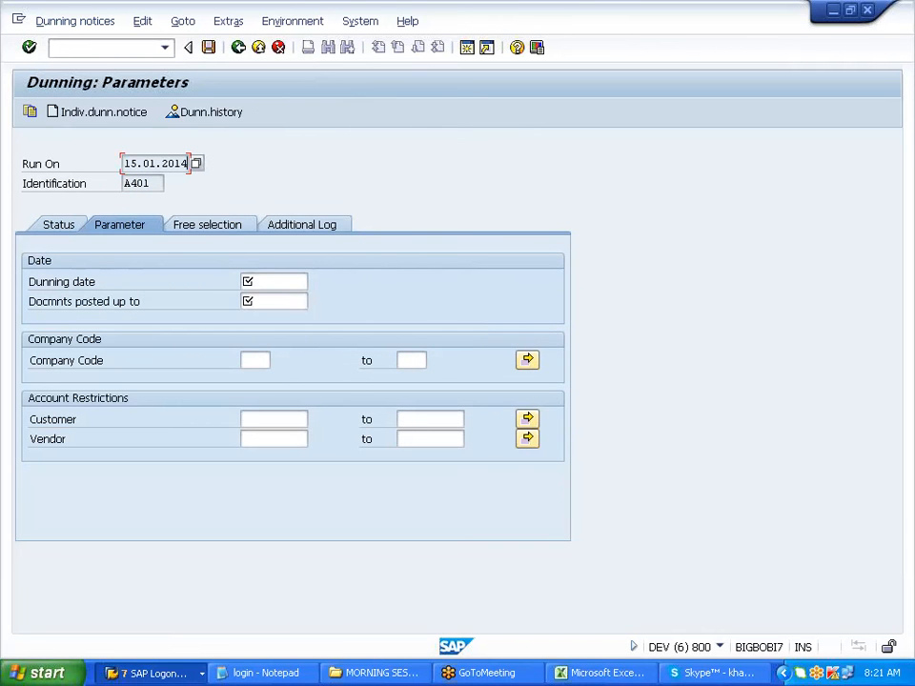
key(Tab)
key(ctrl+v)
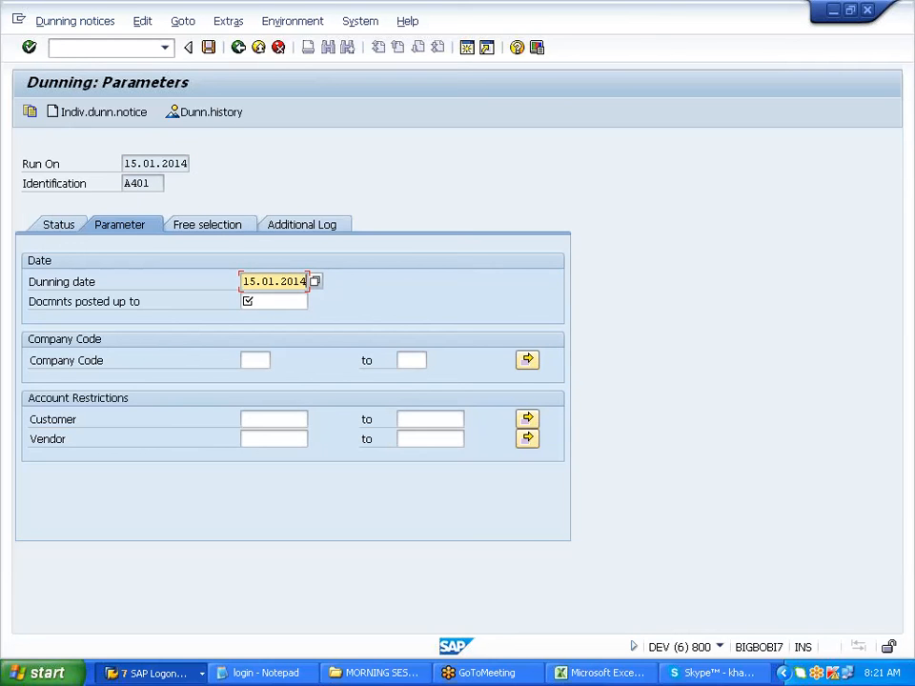
key(Tab)
key(ctrl+v)
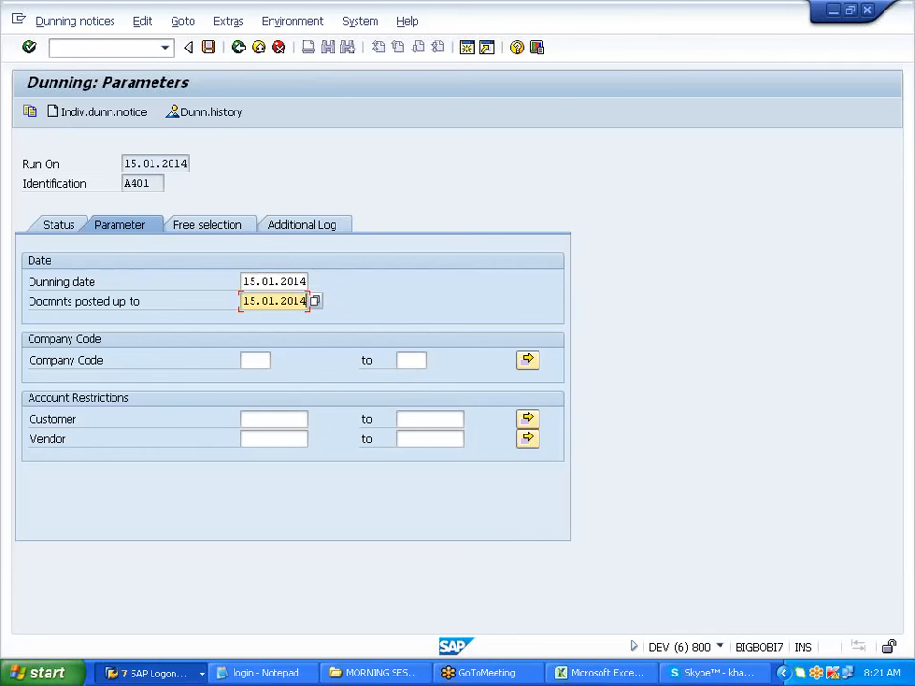
Restrict the run to company code A400 and the customer's number, and include the same customer in the additional log.
key(Tab)
text(A400)
key(Tab)
click(262, 435)
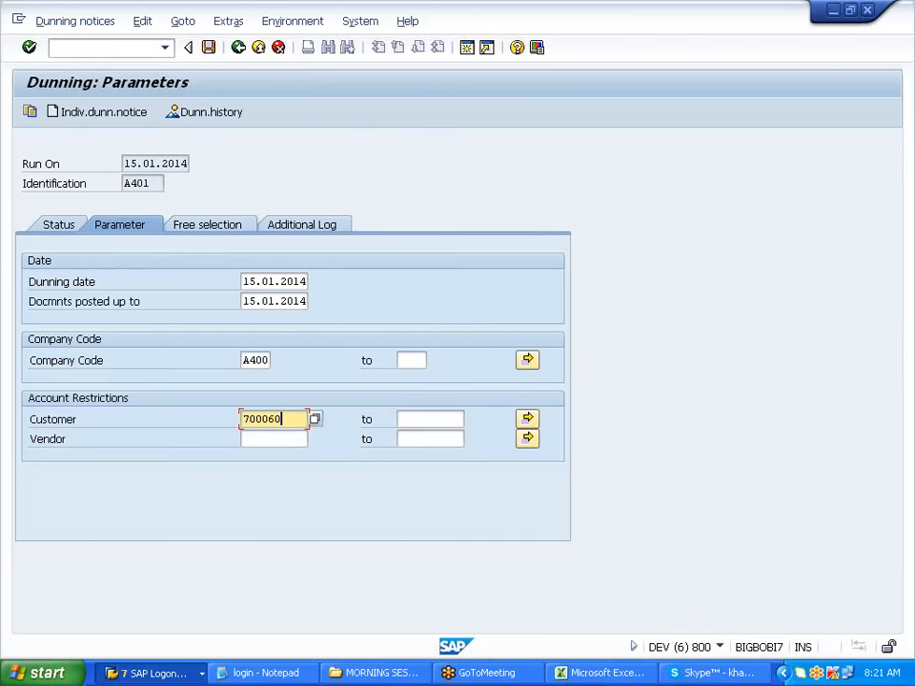
click(316, 226)
click(272, 301)
key(Return)
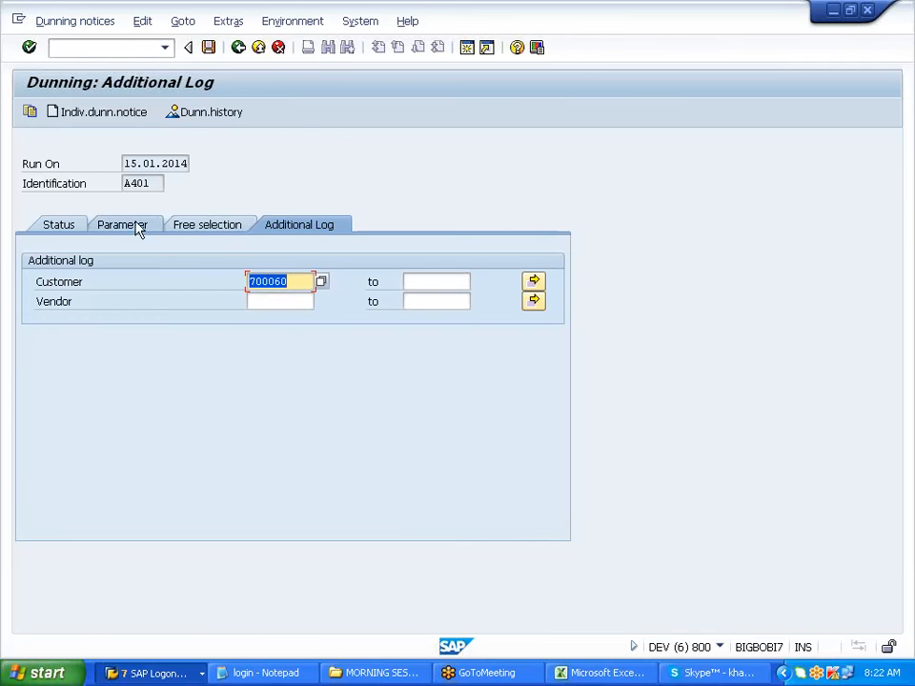
Save the run's parameters and open the scheduling options for its dunning selection.
click(208, 48)
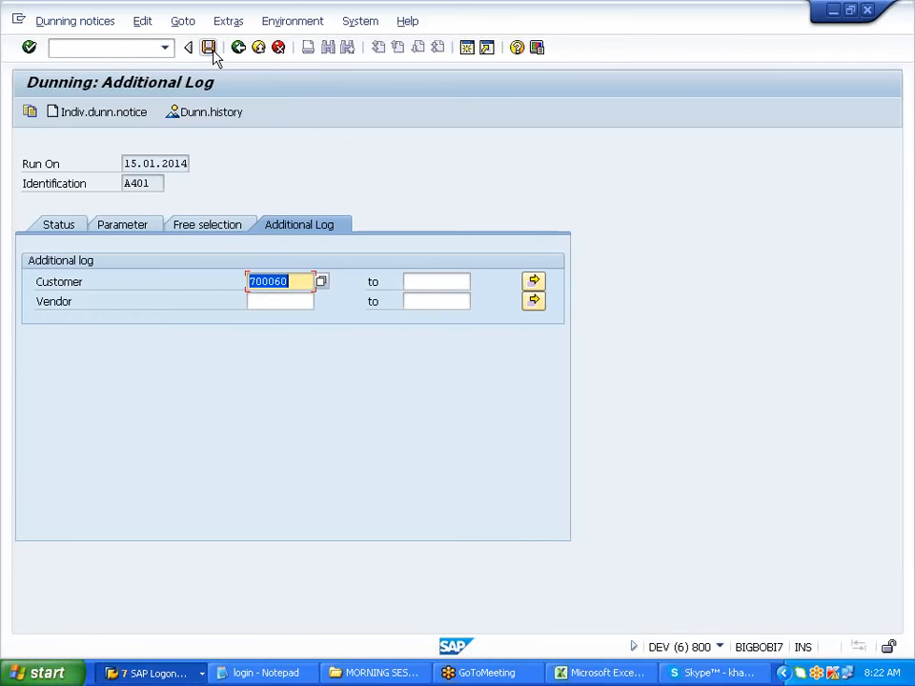
click(65, 231)
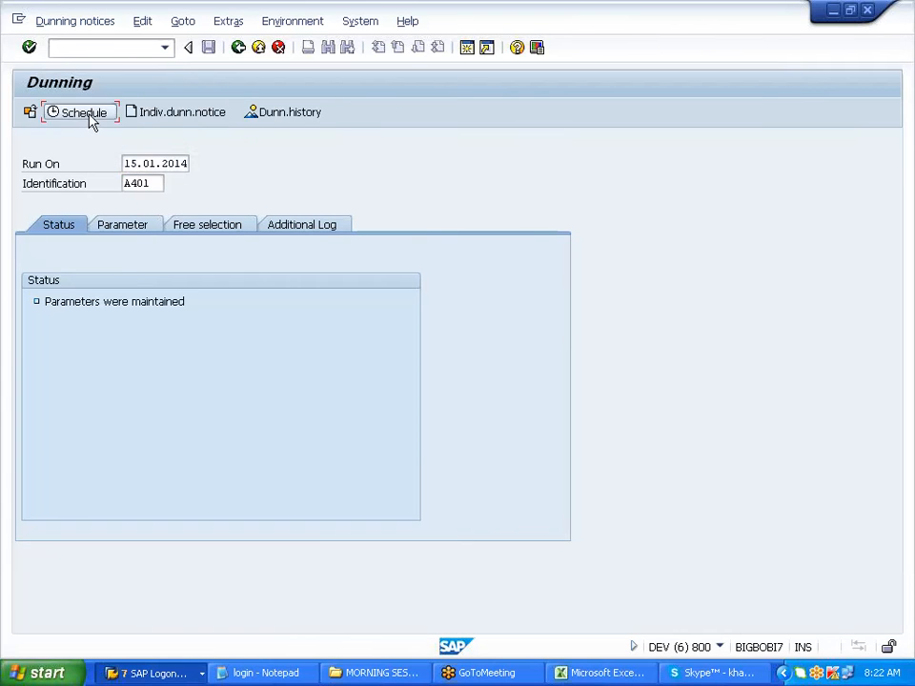
click(86, 116)
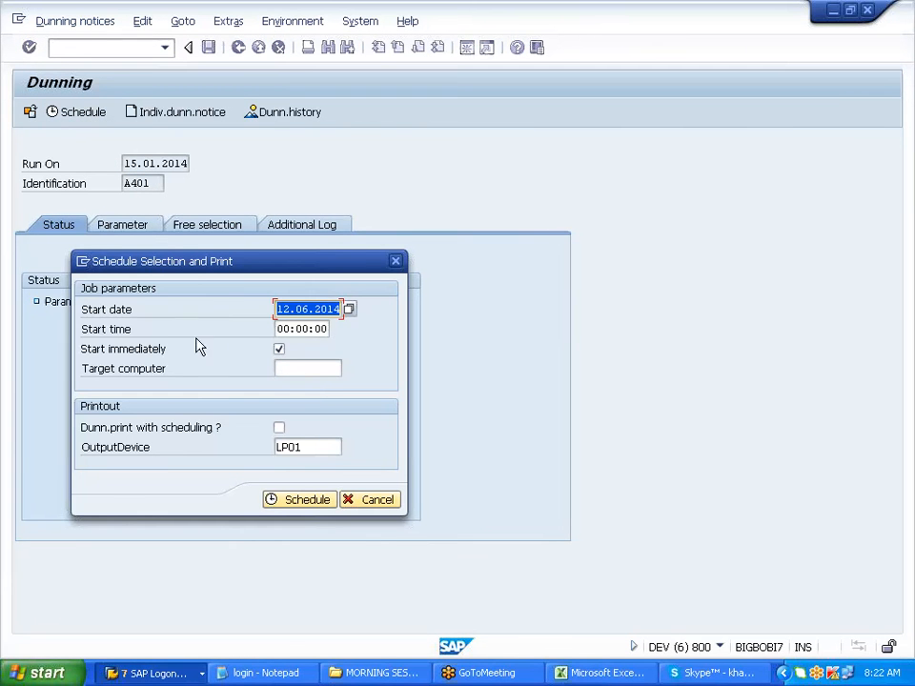
In the other SAP session, open the customer's company code A400 master data for changing at its dunning data.
click(190, 674)
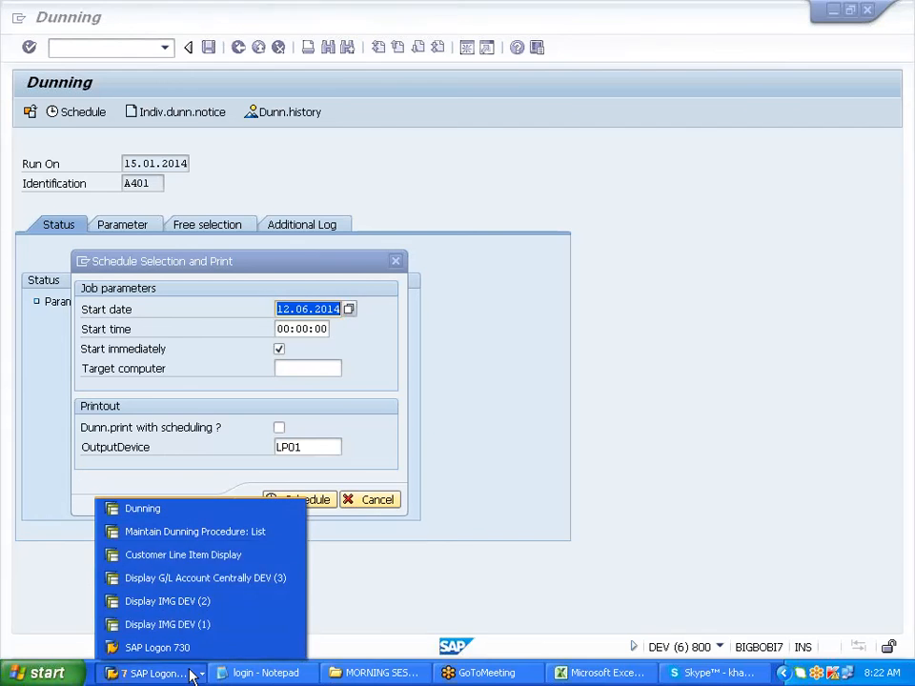
click(193, 580)
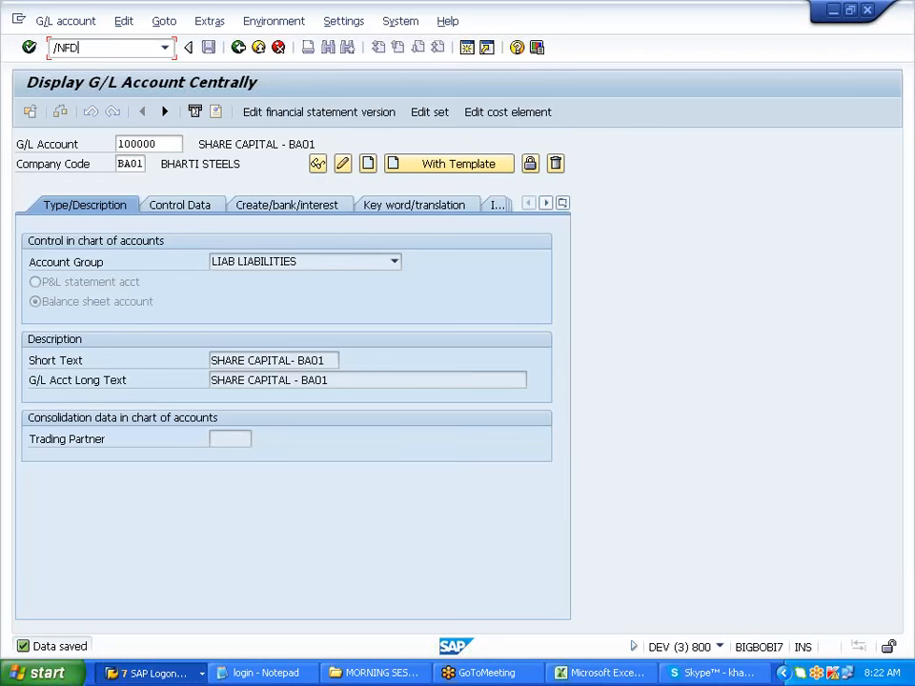
key(Return)
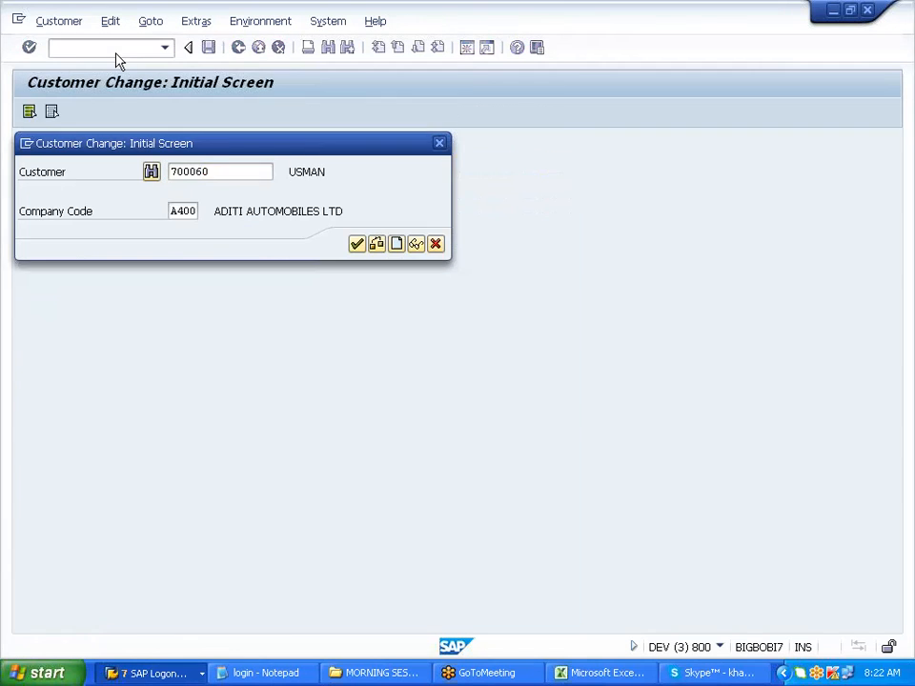
key(Return)
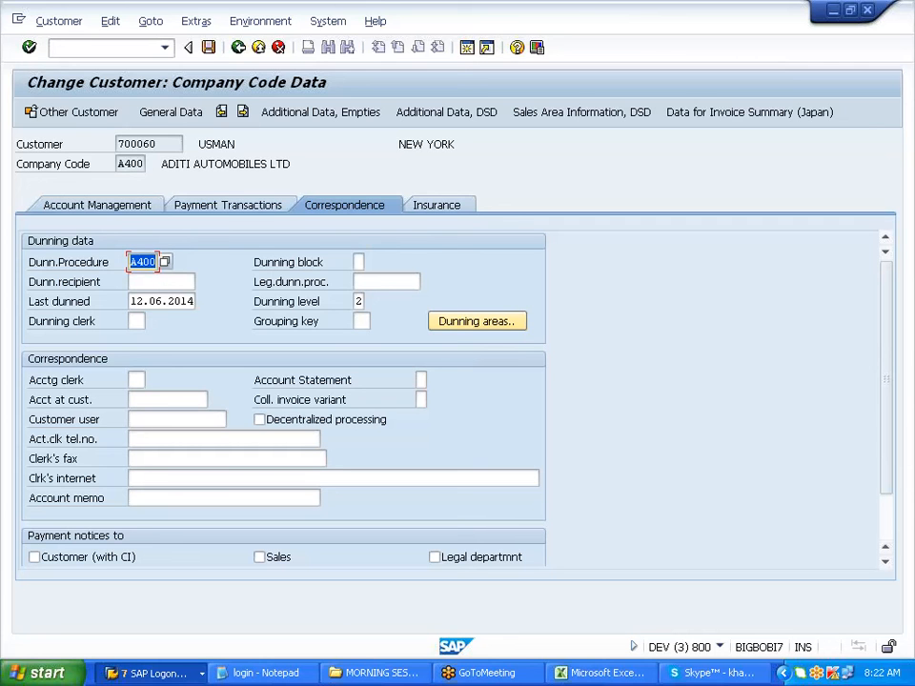
Clear the customer's last dunned date, save the master record and leave the customer change.
click(132, 301)
key(Delete)
key(Delete)
key(Delete)
key(Delete)
key(Delete)
key(Delete)
key(Delete)
key(Delete)
key(Delete)
key(Delete)
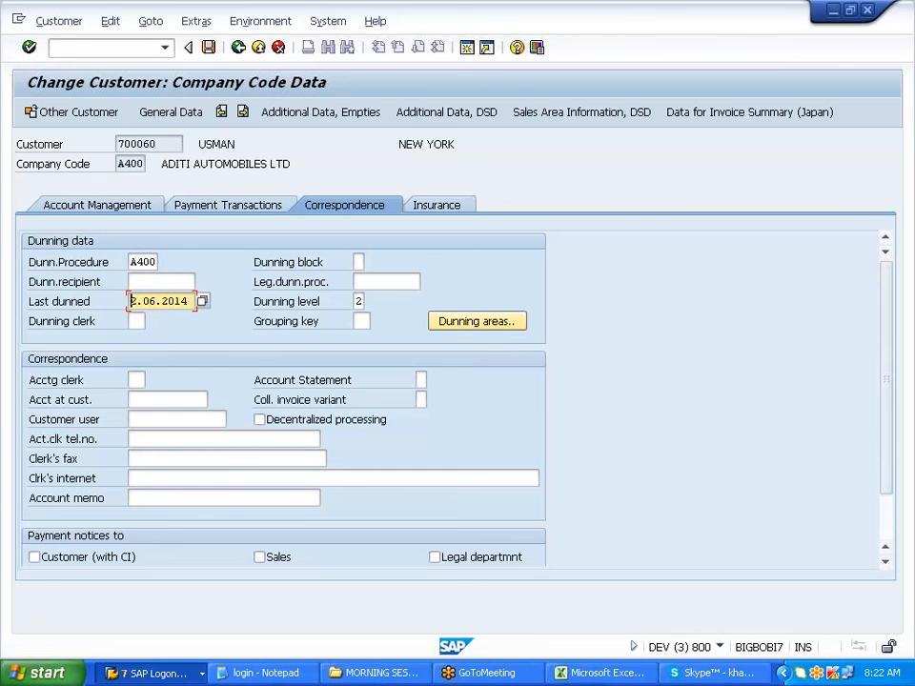
click(210, 47)
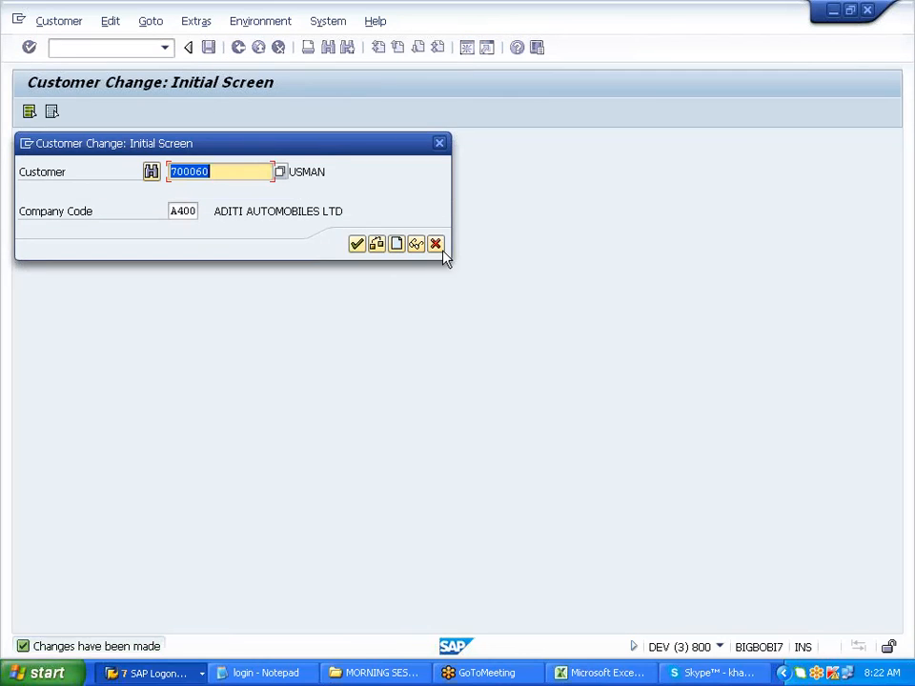
click(435, 245)
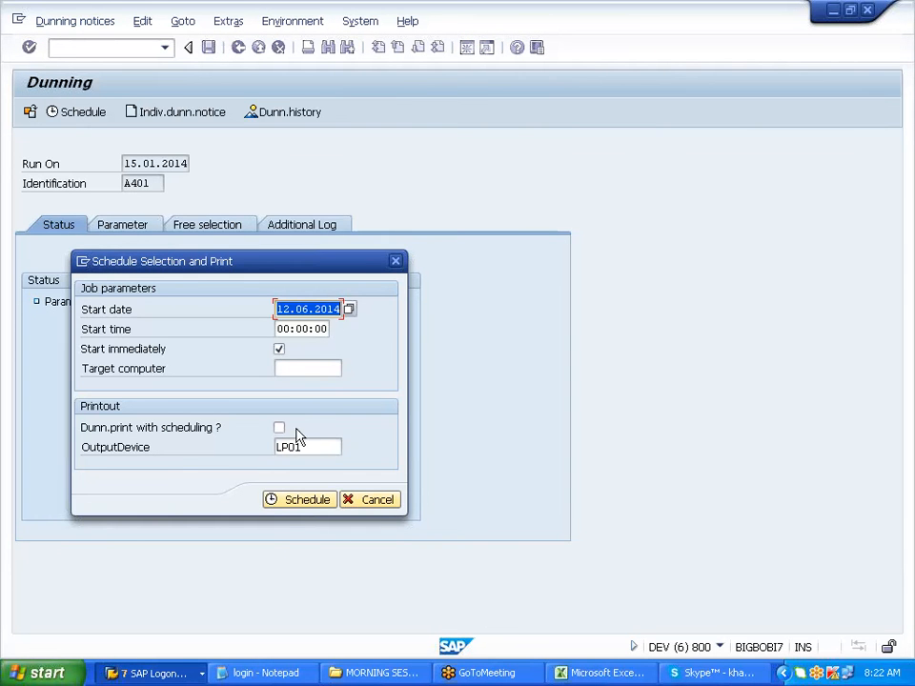
Schedule the dunning selection of run A401 to start immediately and call up its dunning list without a variant.
click(301, 502)
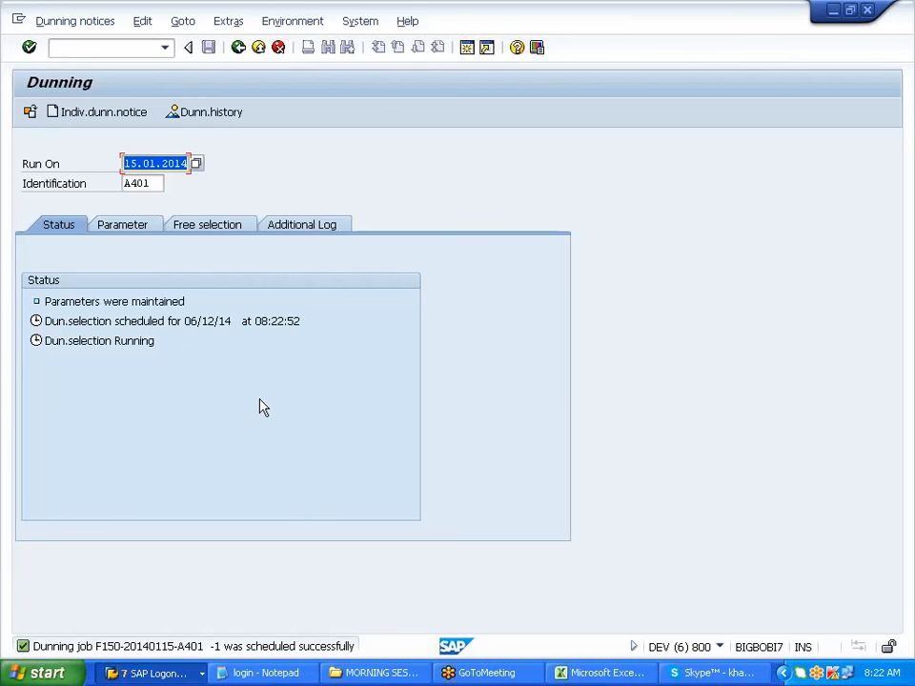
key(Return)
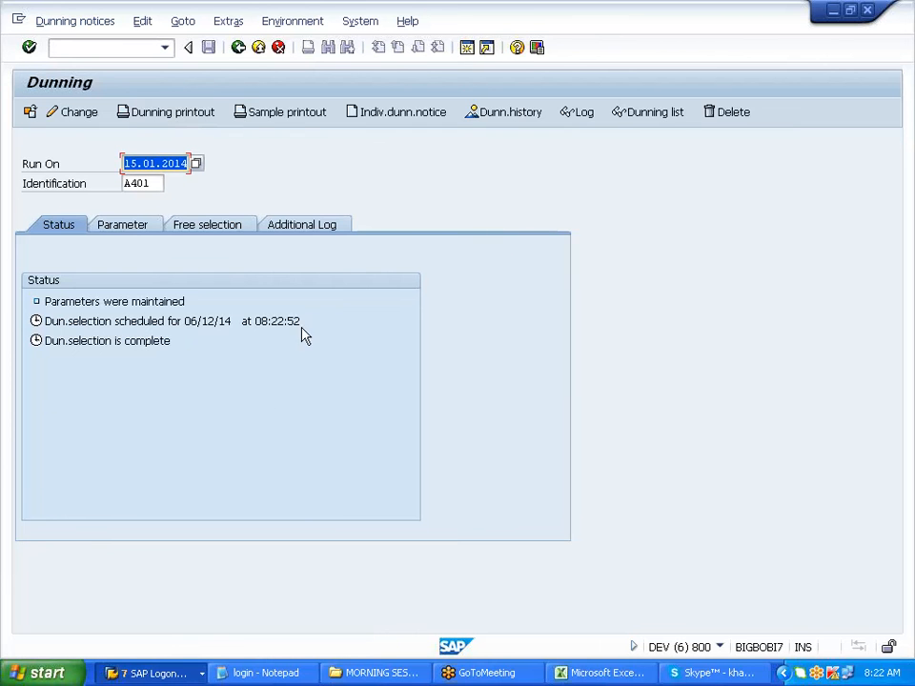
click(641, 112)
click(490, 421)
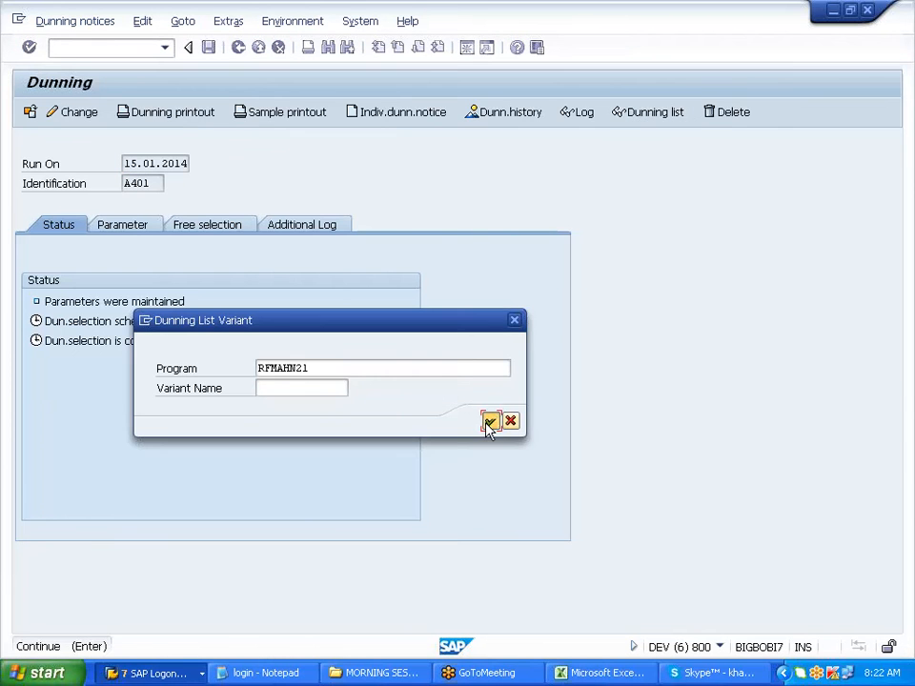
click(238, 47)
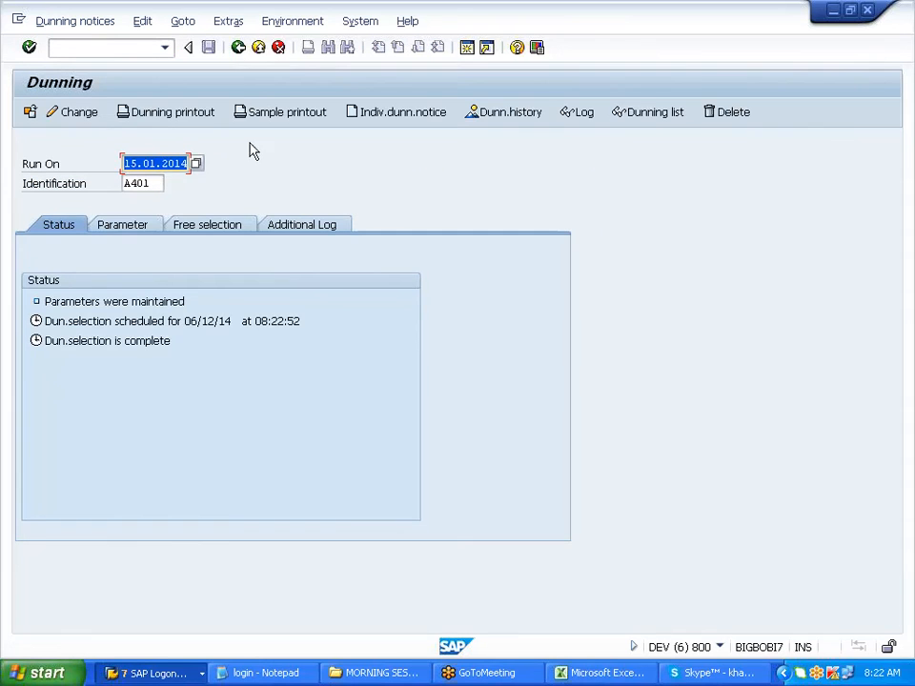
Check the run's parameters, then examine the dunning levels assigned to the documents in its job log.
click(140, 231)
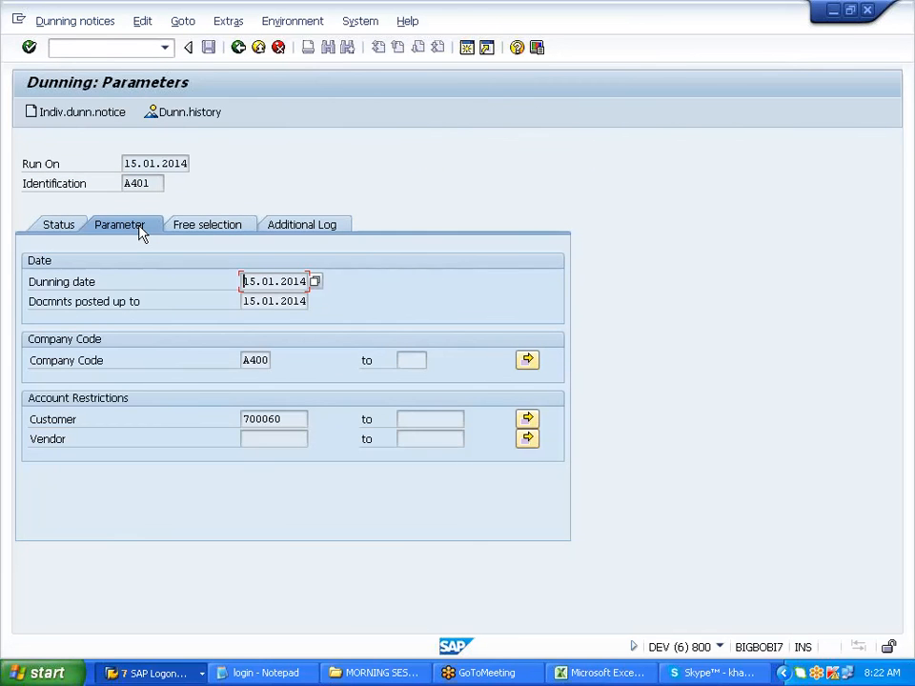
click(59, 226)
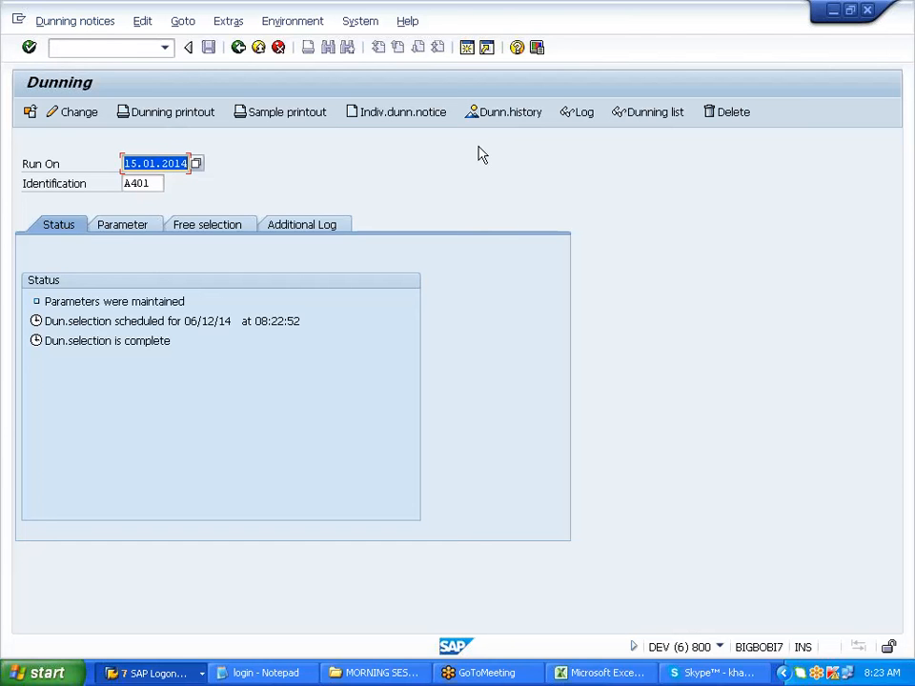
click(589, 112)
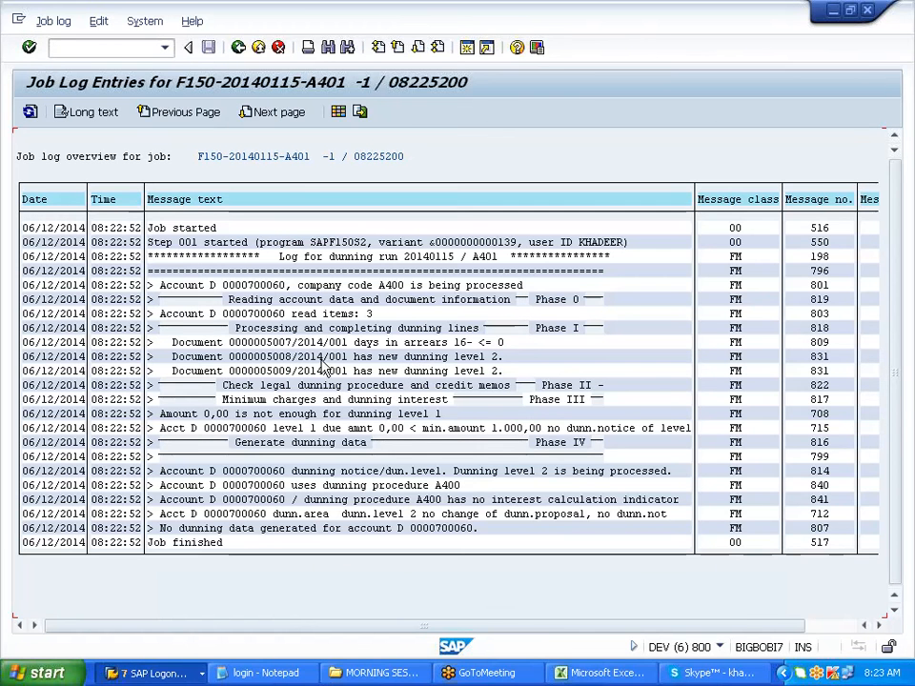
drag(325, 357, 506, 379)
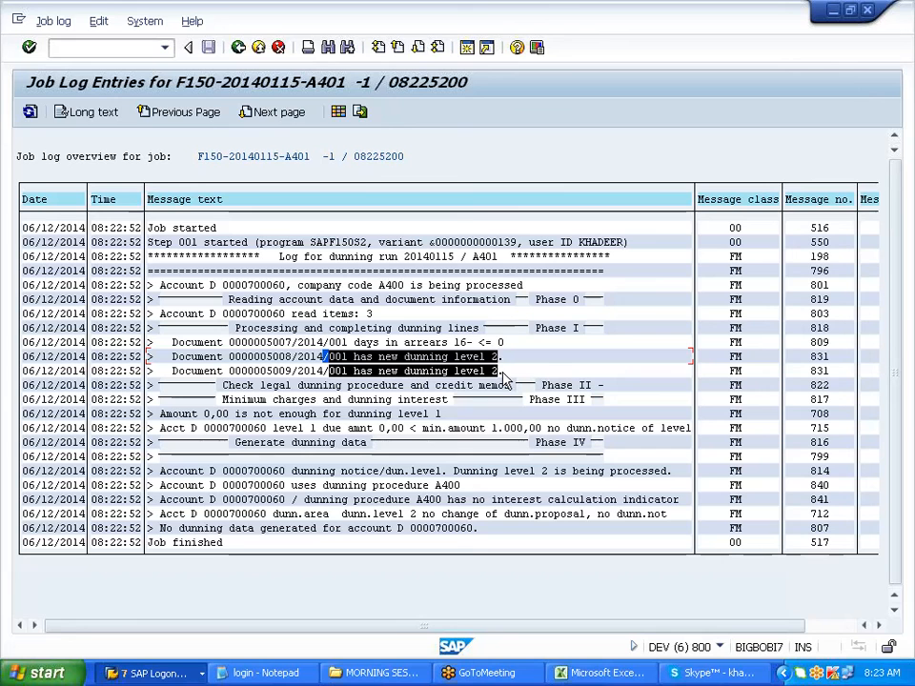
click(503, 373)
click(238, 47)
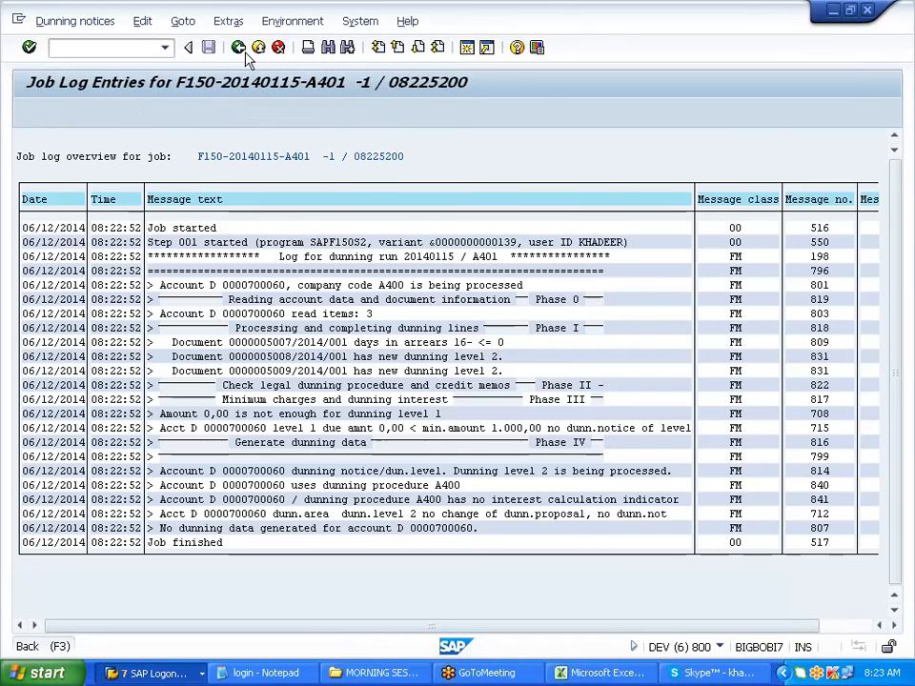
Check the day ranges of the dunning levels in the Excel notes and reread the document lines in the job log.
click(86, 23)
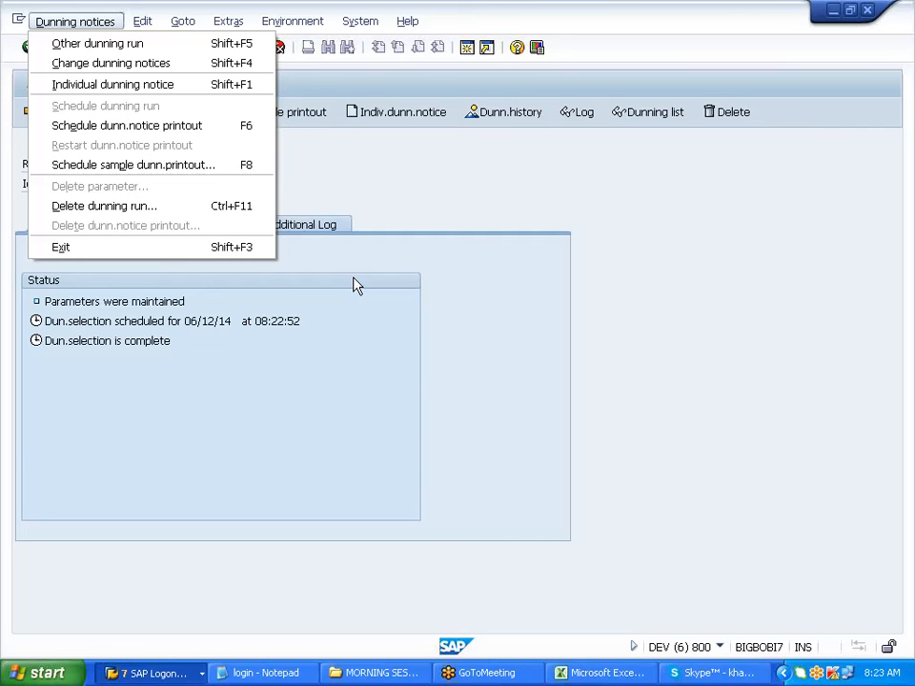
click(599, 673)
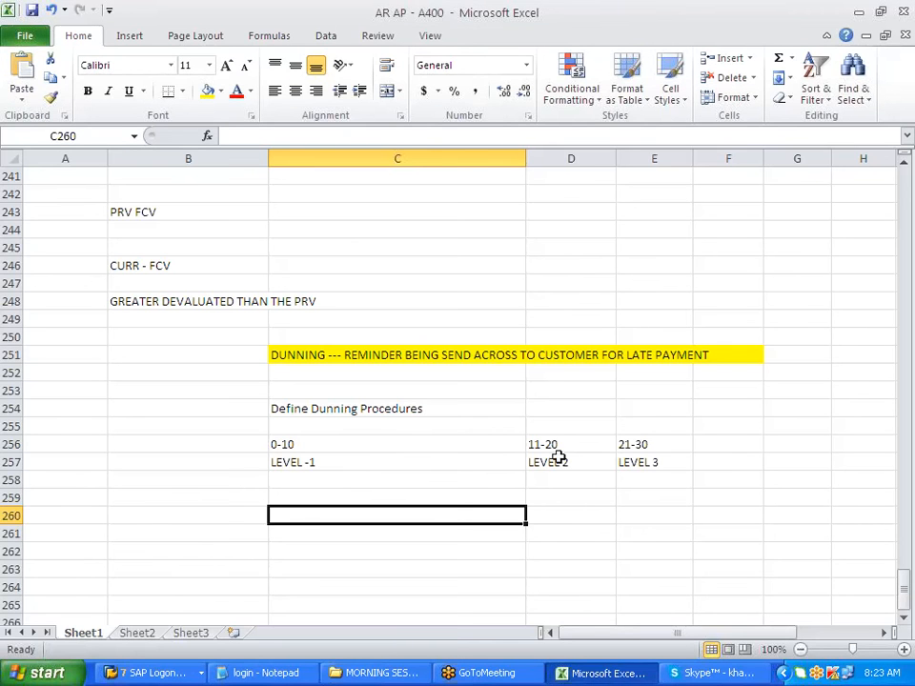
key(alt+Tab)
click(576, 112)
drag(301, 359, 527, 372)
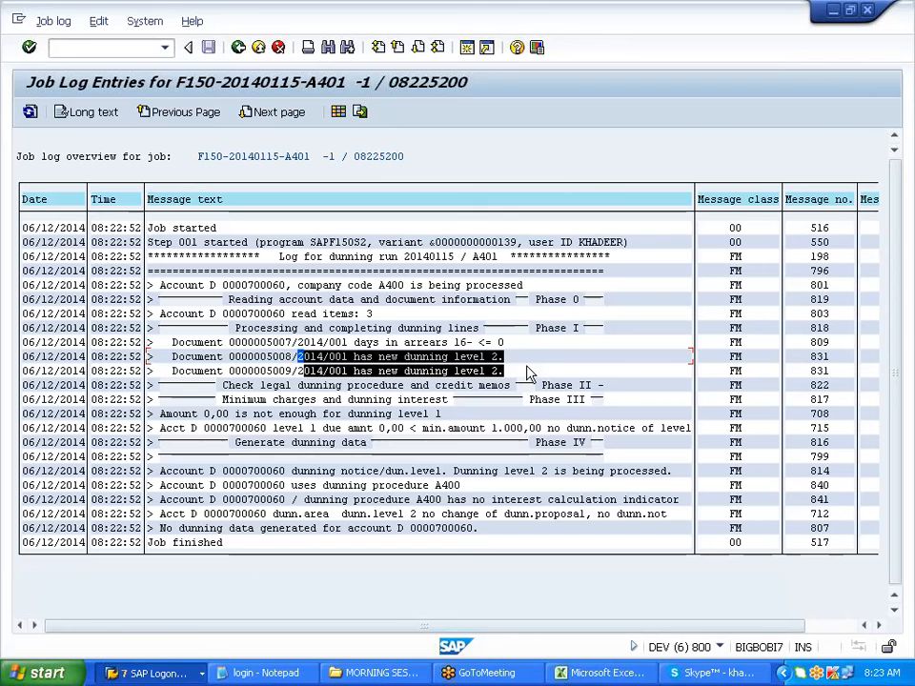
Compare the Excel dunning level ranges with the job log once more and return to the run's status.
key(ctrl+c)
key(alt+Tab)
key(alt+Tab)
key(alt+Tab)
key(alt)
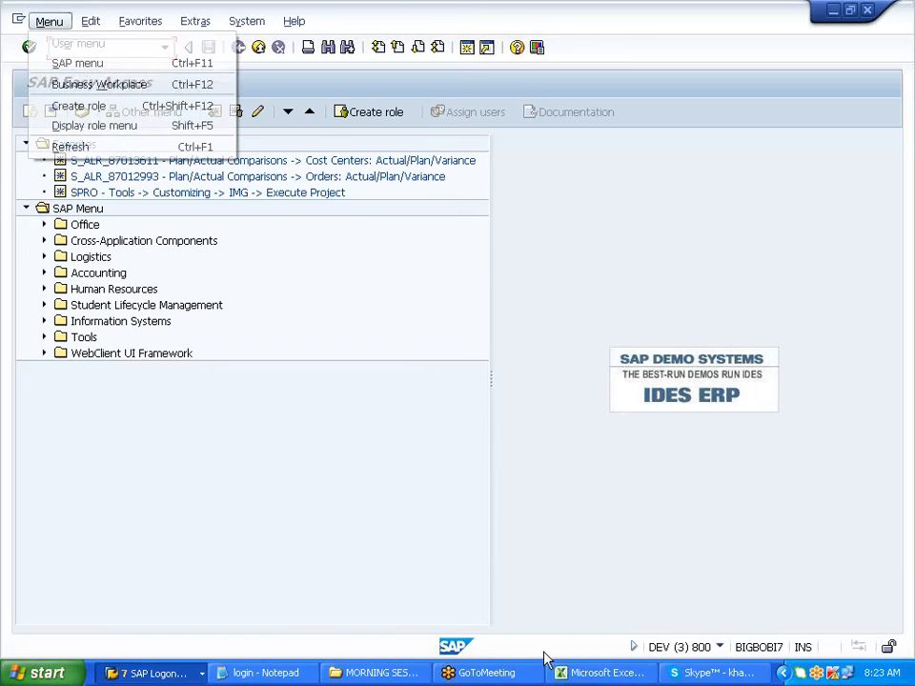
click(597, 675)
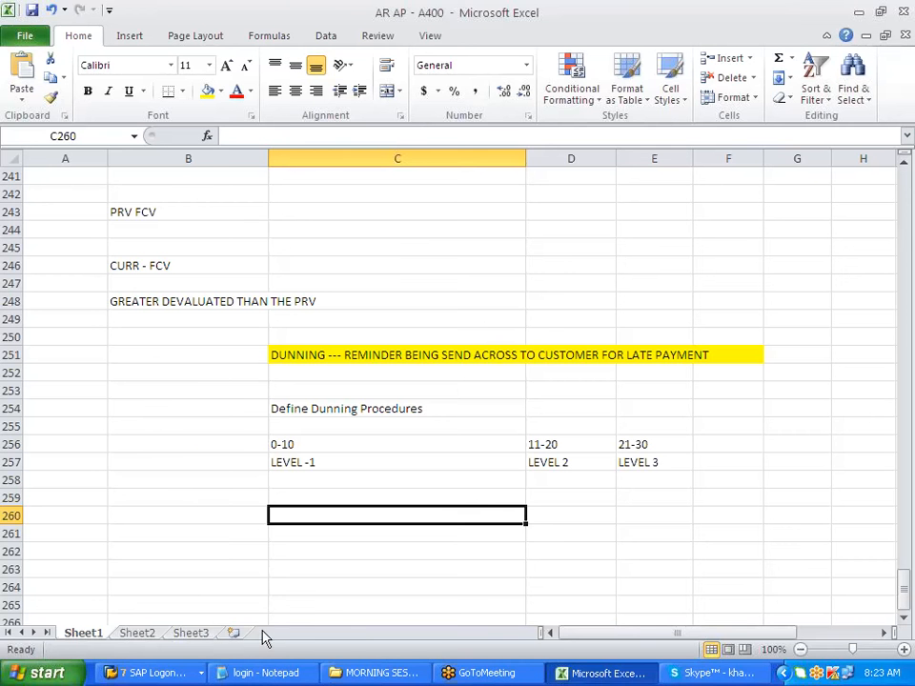
click(153, 673)
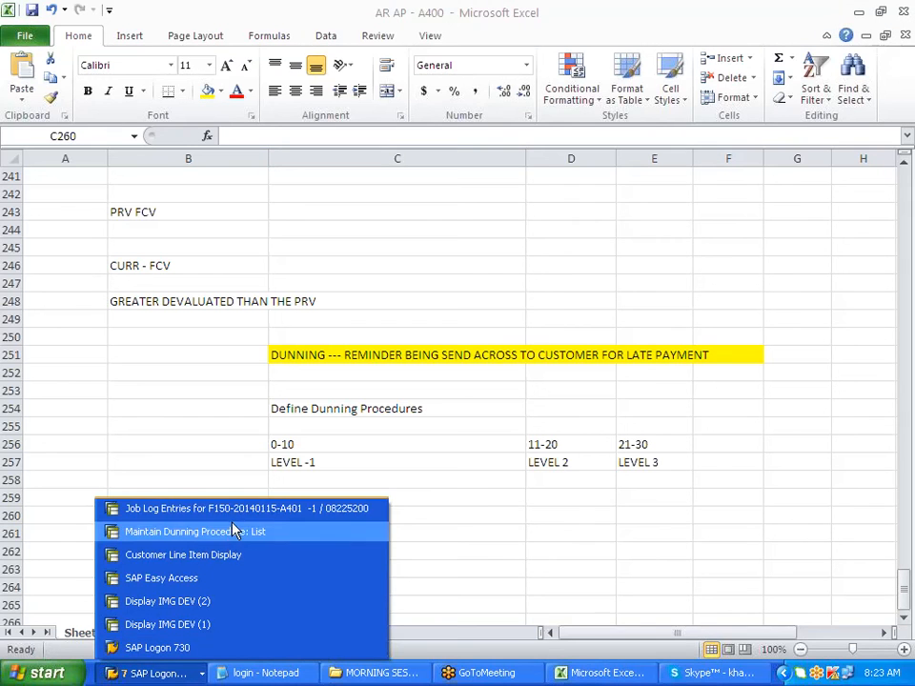
click(191, 508)
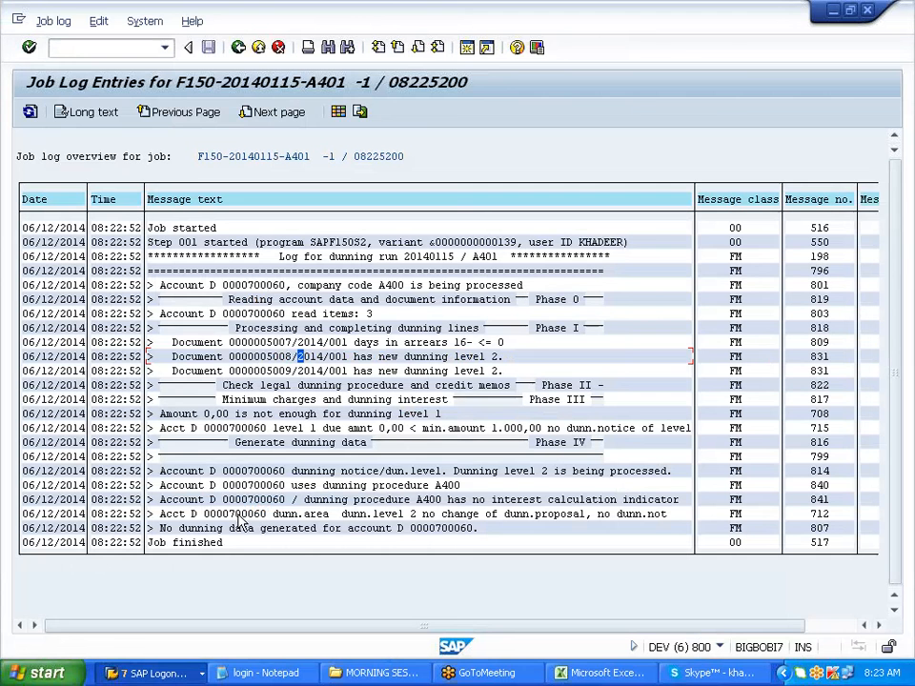
click(239, 49)
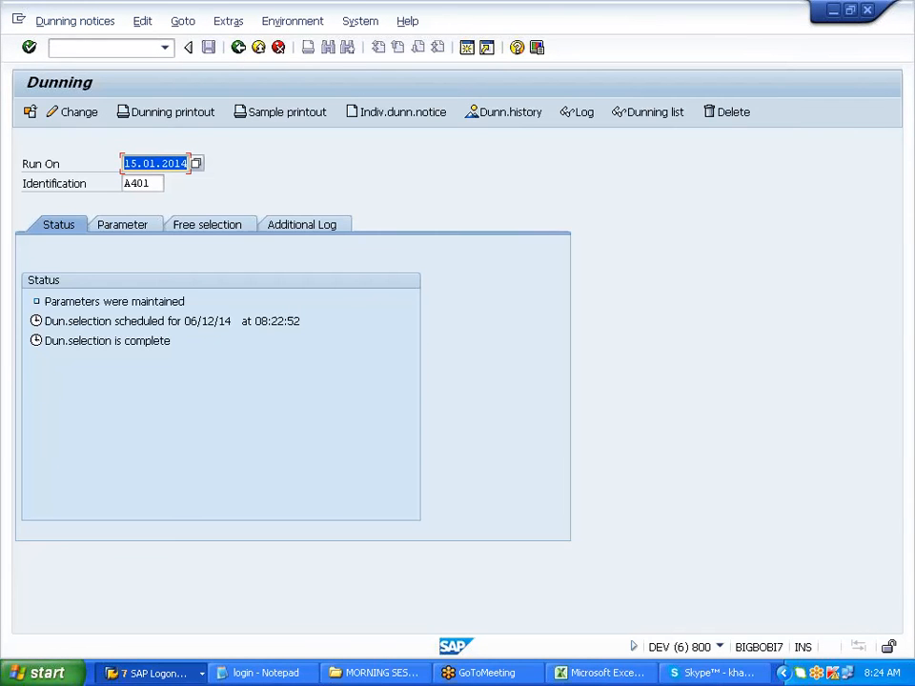
Delete the dunning data of run A401 dated 15.01.2014, keeping its parameters.
click(73, 23)
click(126, 206)
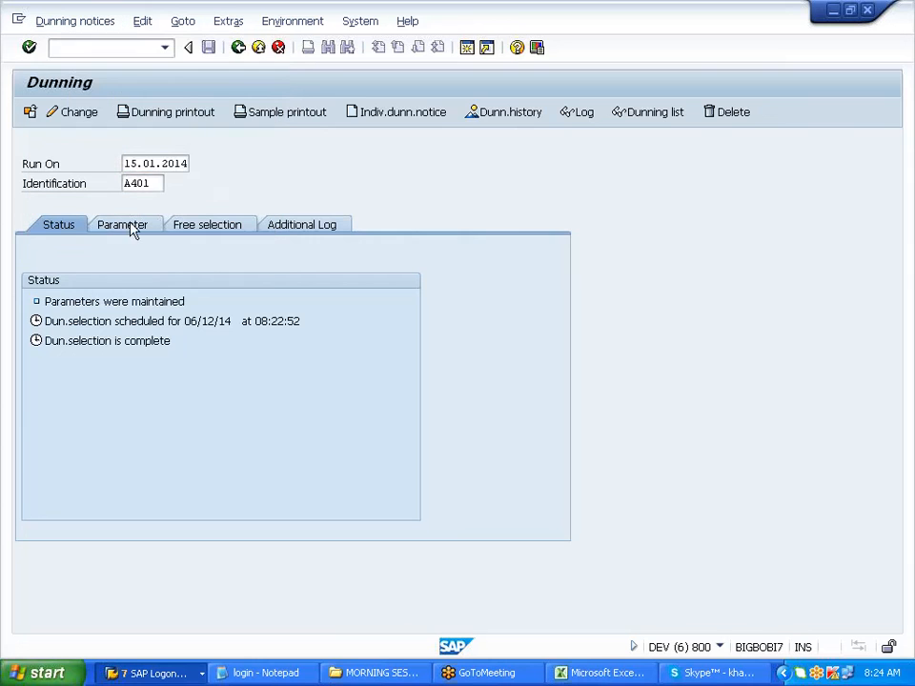
click(241, 329)
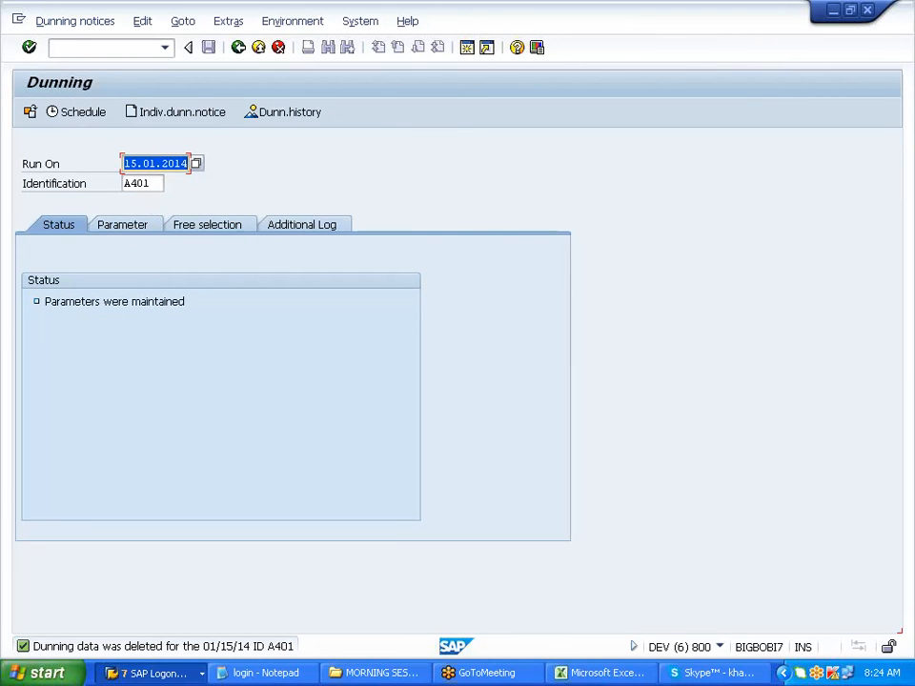
Delete all the parameters of dunning run A401 dated 15.01.2014.
click(86, 23)
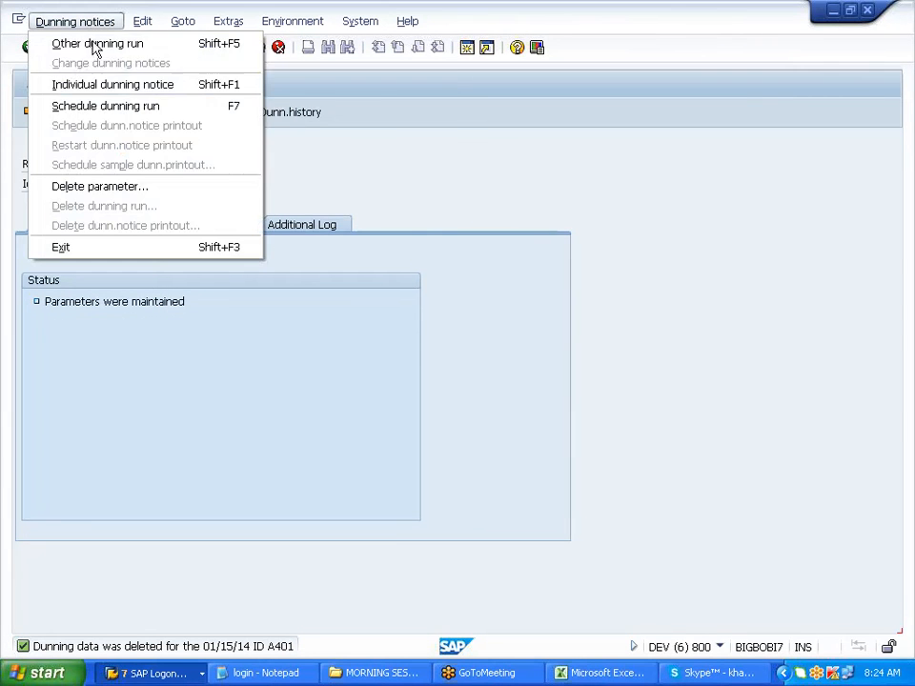
click(107, 189)
click(241, 334)
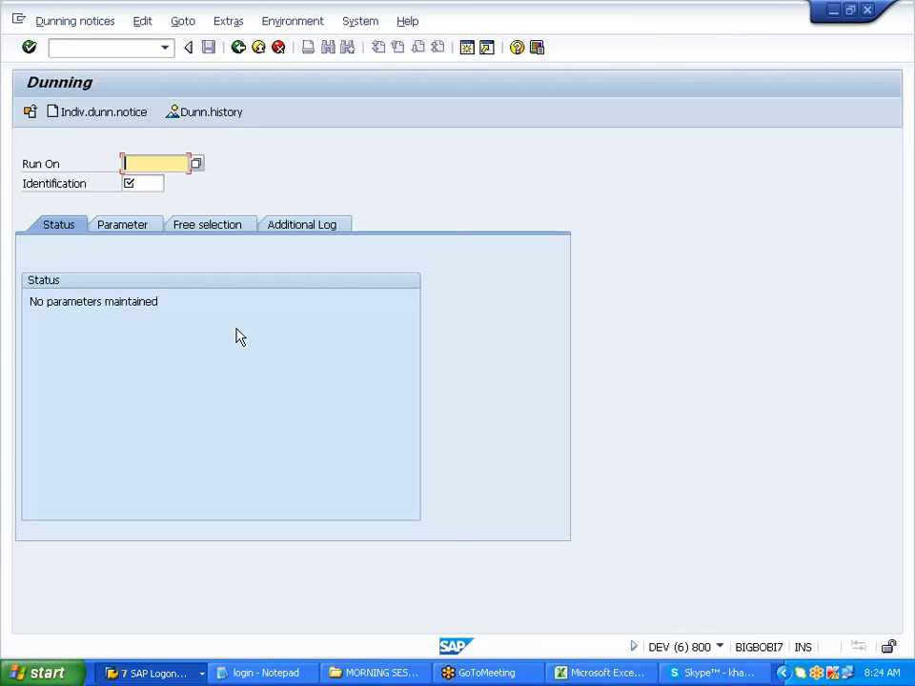
Enter a dunning run dated 05.01.2014 with identification A401 and open its parameters.
text(05)
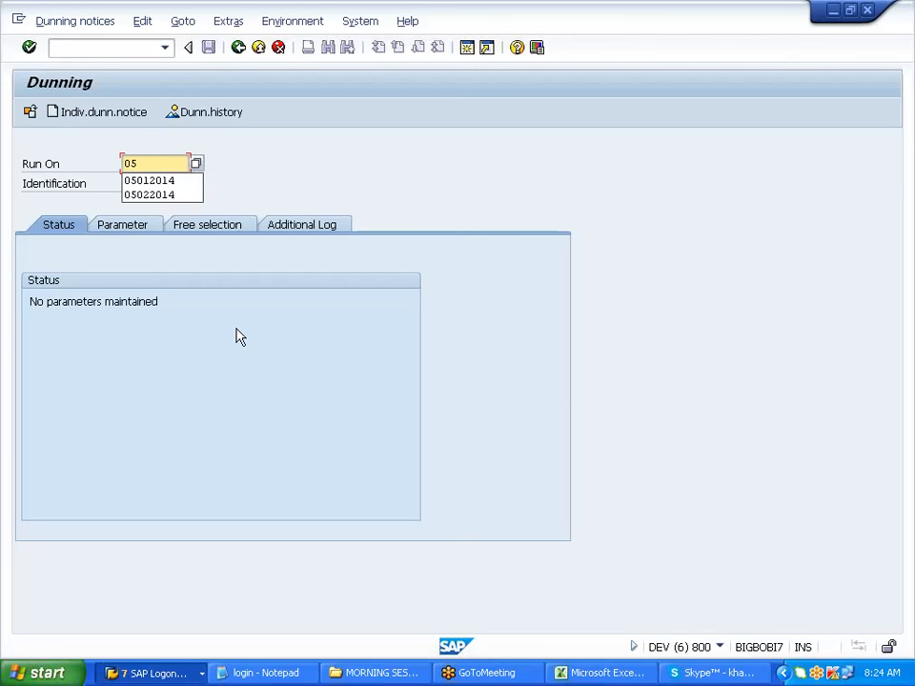
click(149, 180)
click(133, 183)
text(A)
click(157, 198)
click(139, 229)
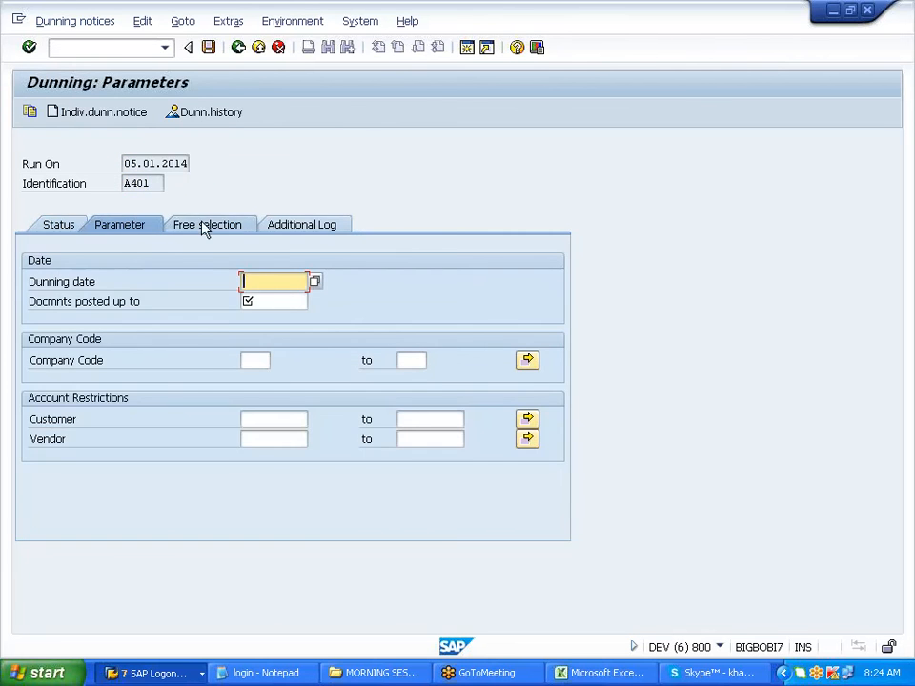
Set the dunning date and the documents posted up to date to 05.01.2014, and the company code to A400.
drag(188, 164, 124, 167)
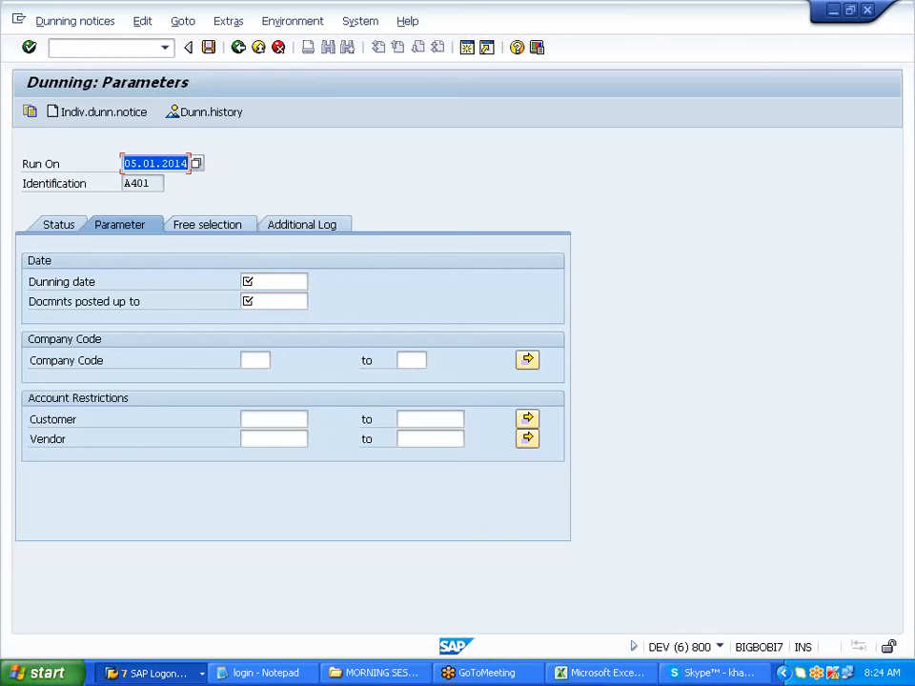
key(ctrl+c)
click(267, 283)
key(ctrl+v)
click(267, 301)
key(ctrl+v)
click(249, 360)
text(A)
click(253, 374)
Enter the customer's number in both the additional log and the account restrictions, and save the run's parameters.
click(306, 225)
click(284, 300)
click(140, 231)
click(269, 418)
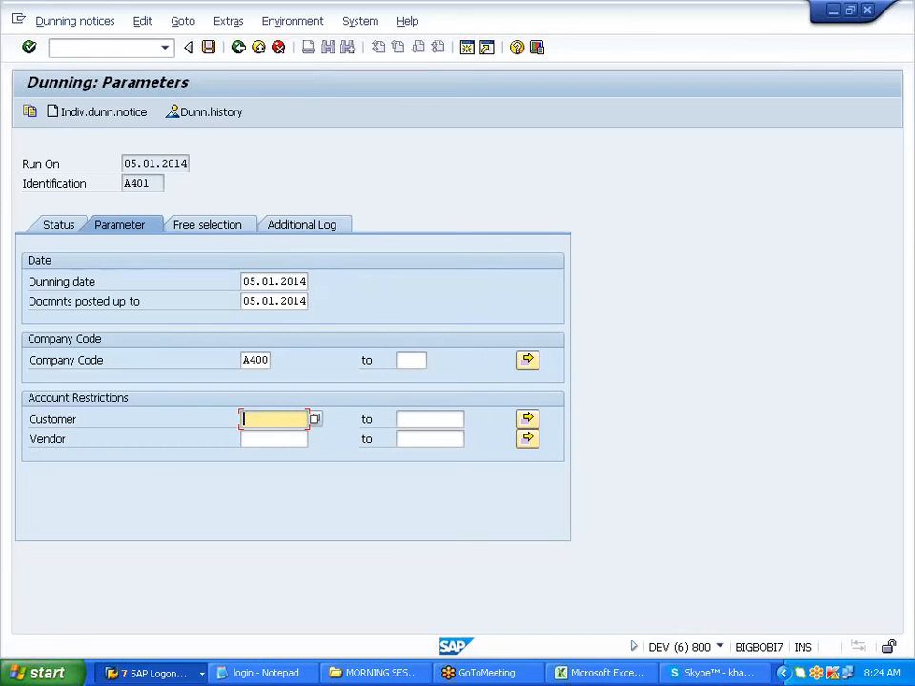
click(273, 435)
click(208, 48)
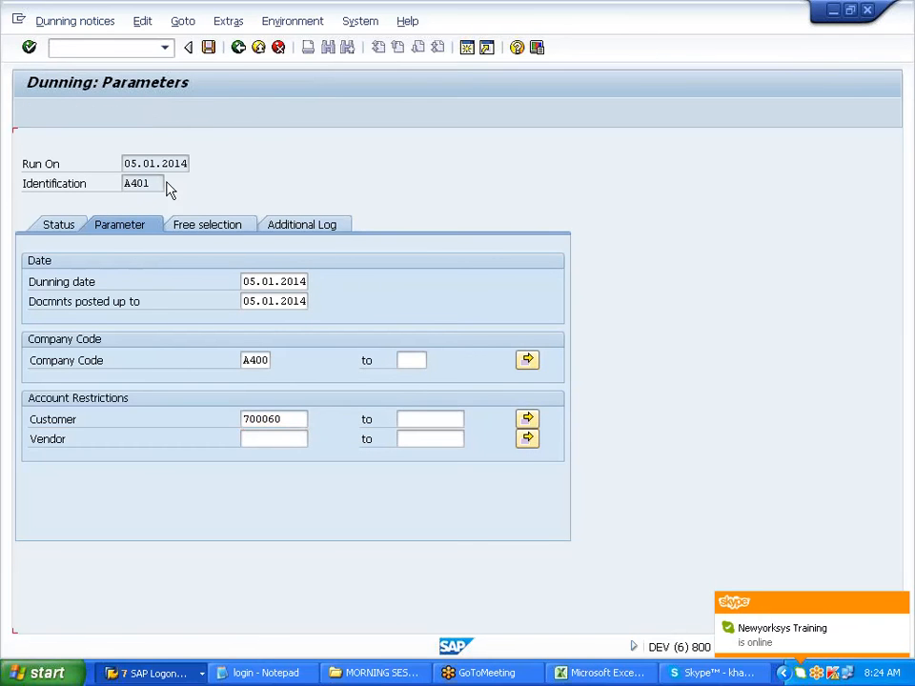
Schedule the dunning selection of run A401 dated 05.01.2014 to start immediately and refresh its status.
click(69, 226)
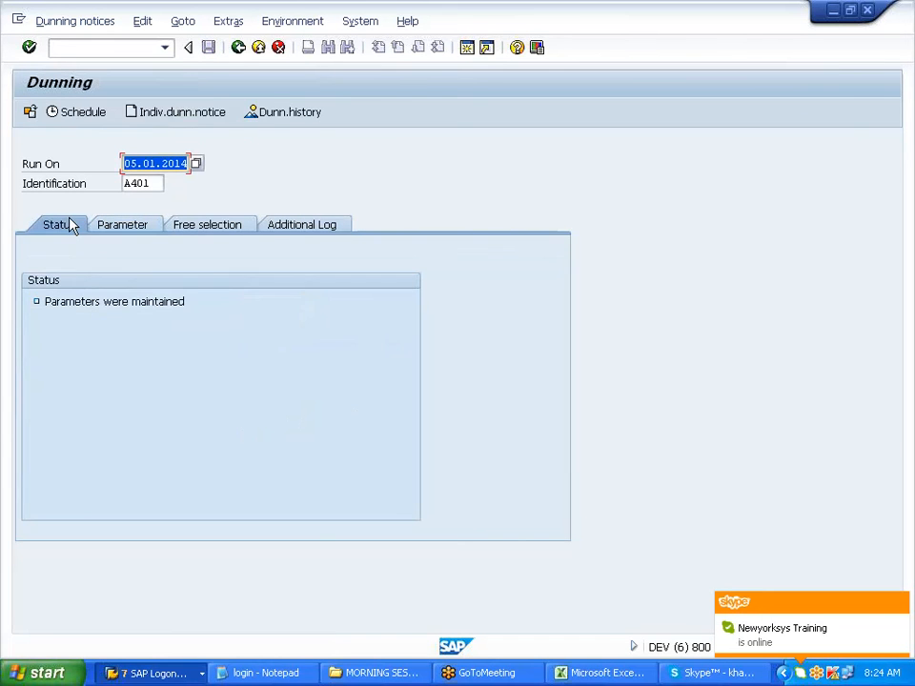
click(82, 114)
click(279, 349)
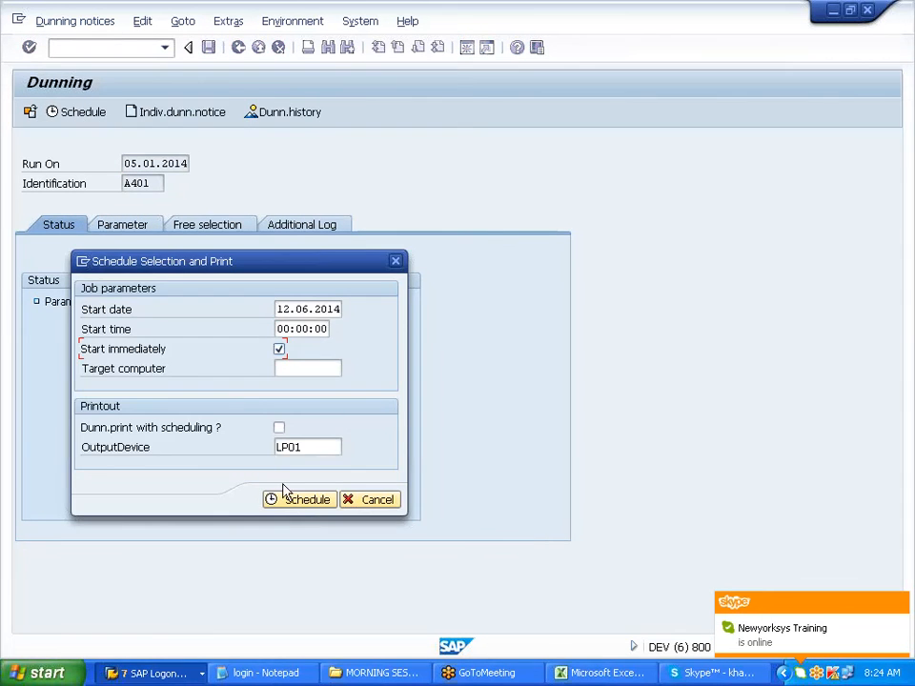
click(290, 501)
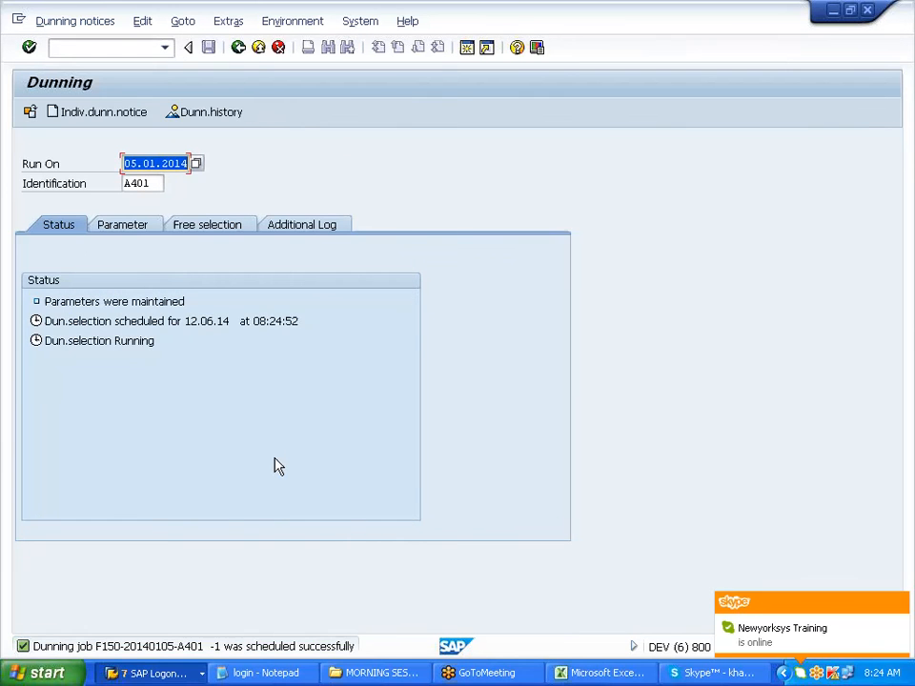
key(Return)
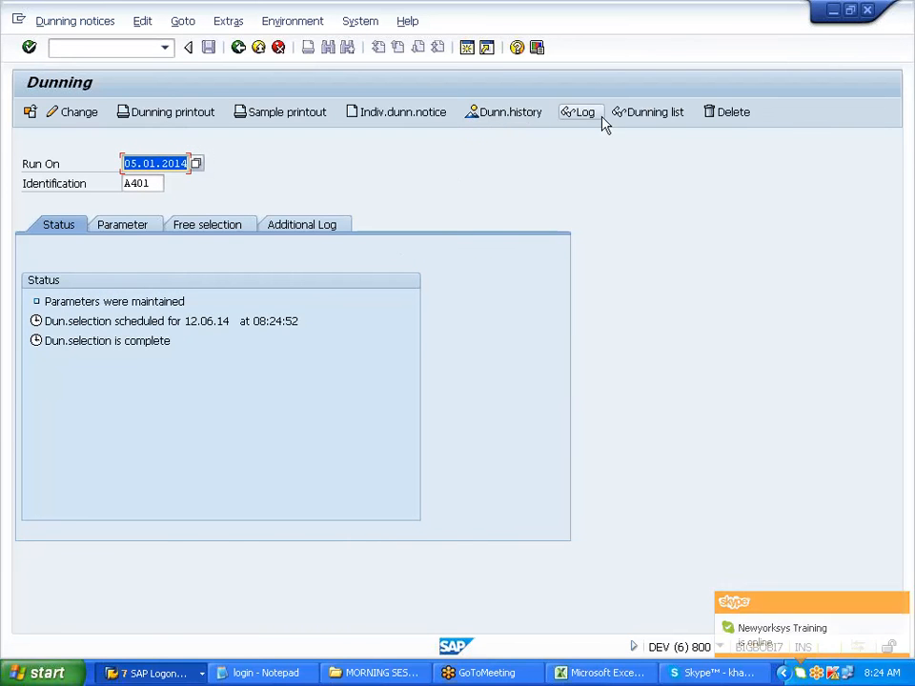
Check the minimum amount messages in the job log, then view the run's dunning list using program RFMAHN21.
click(583, 114)
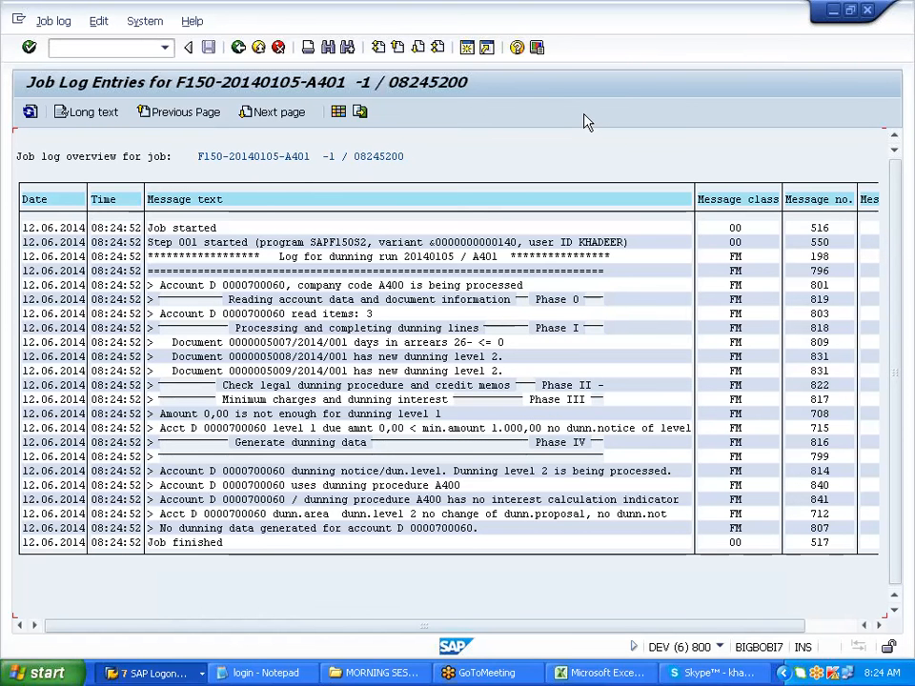
drag(166, 416, 487, 419)
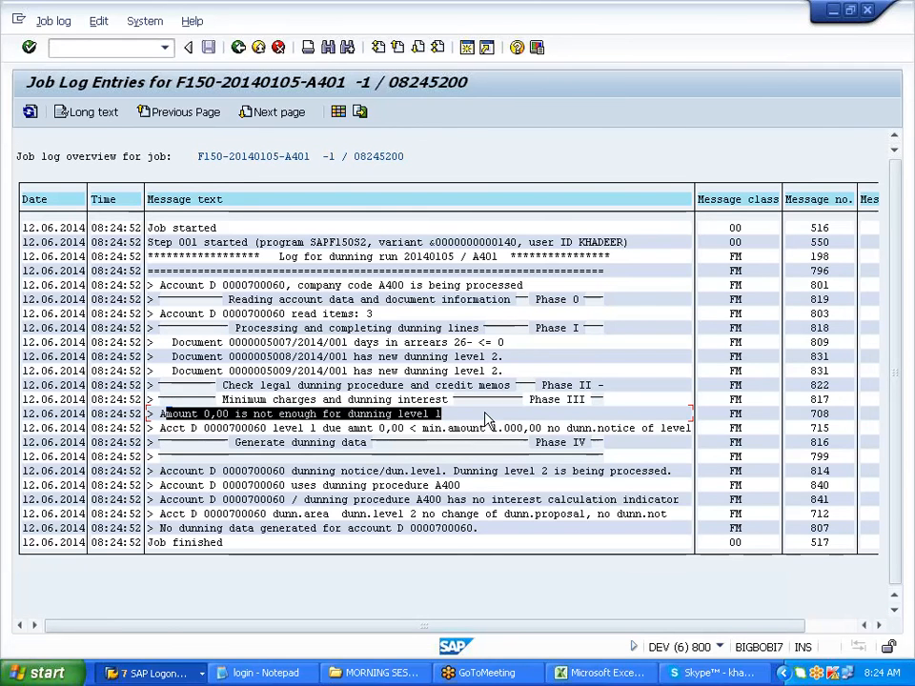
click(239, 46)
click(633, 115)
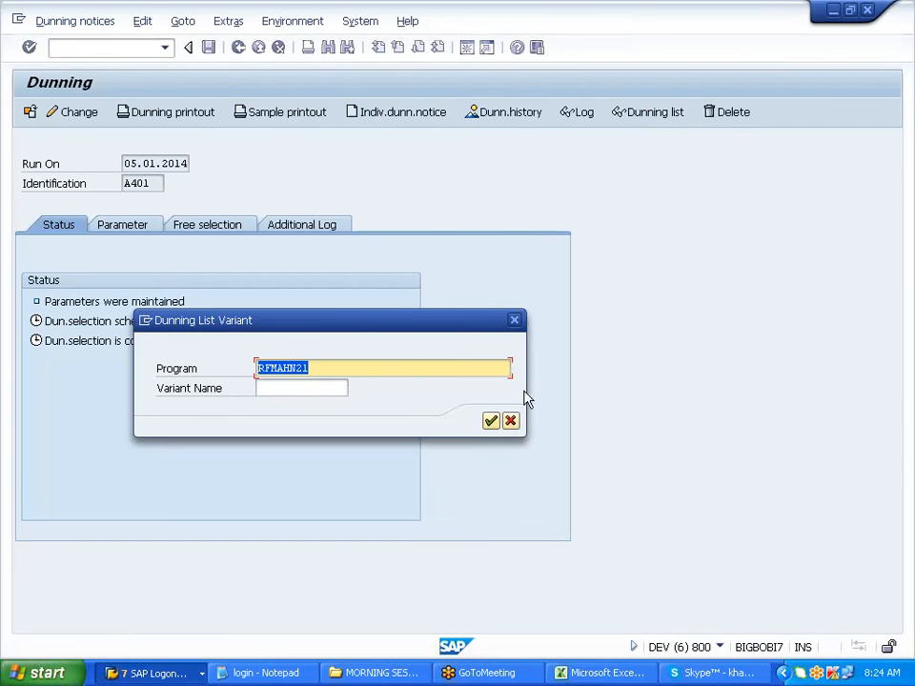
click(491, 420)
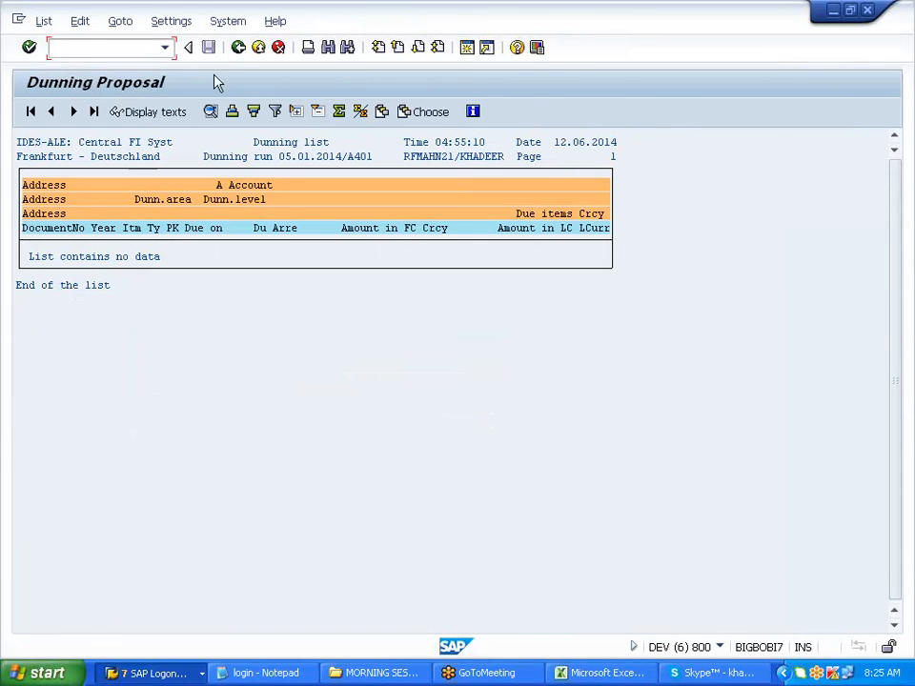
click(237, 49)
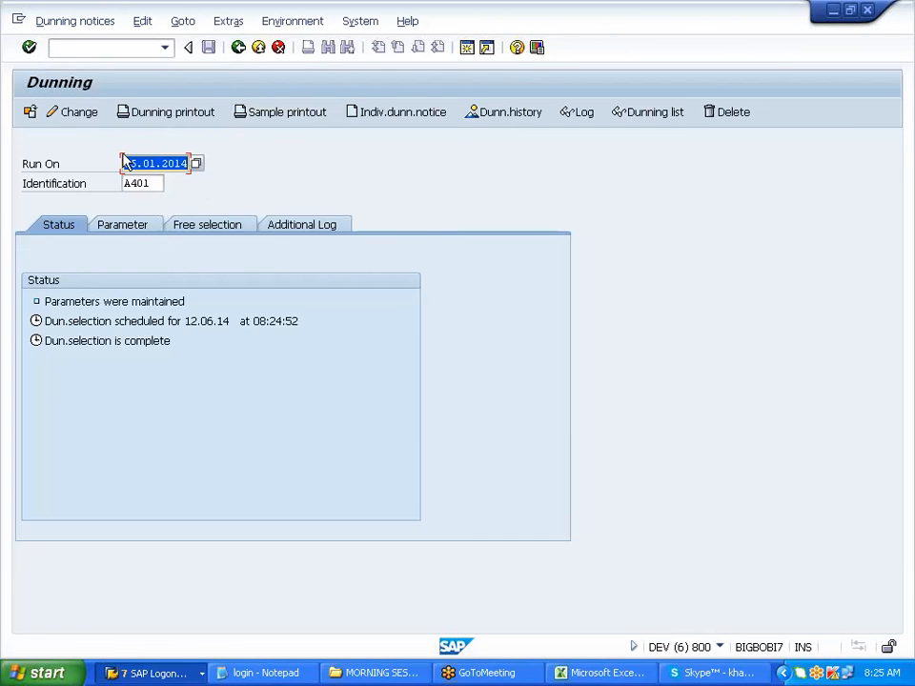
Delete the dunning data and all parameters of run A401 dated 05.01.2014.
click(96, 23)
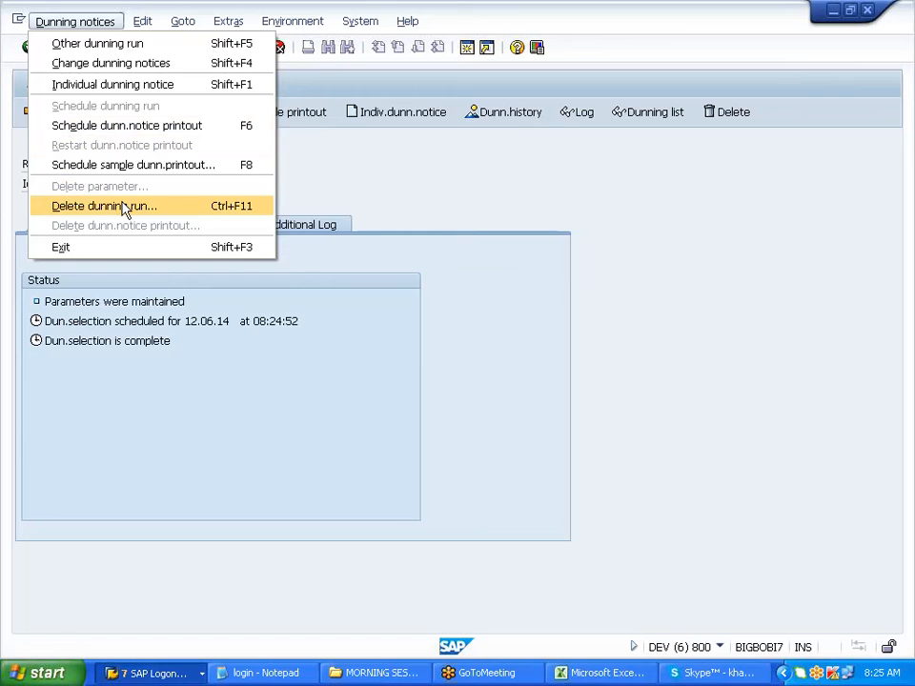
click(122, 205)
click(240, 330)
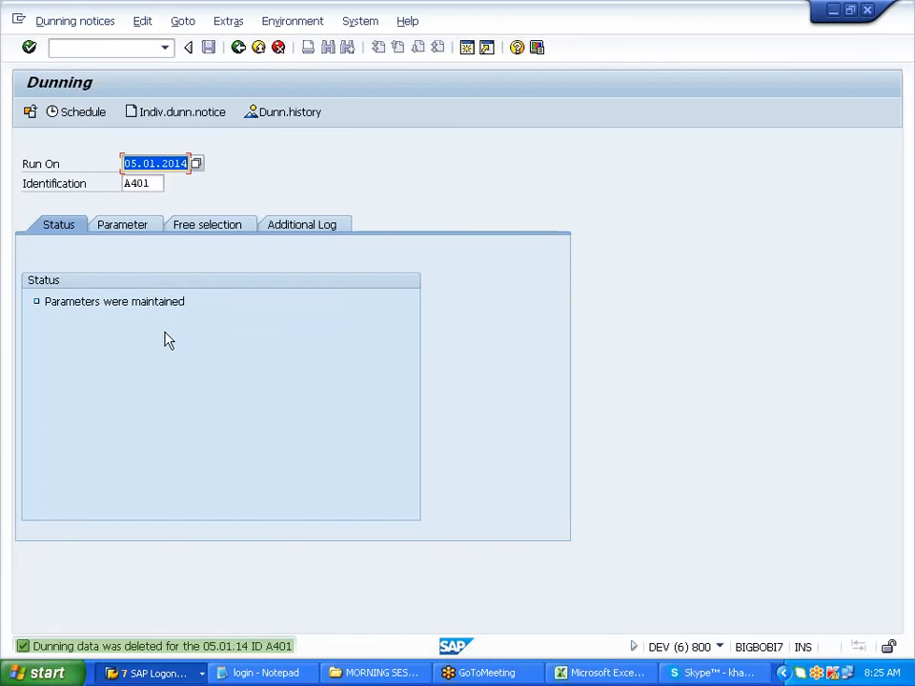
click(59, 23)
click(123, 187)
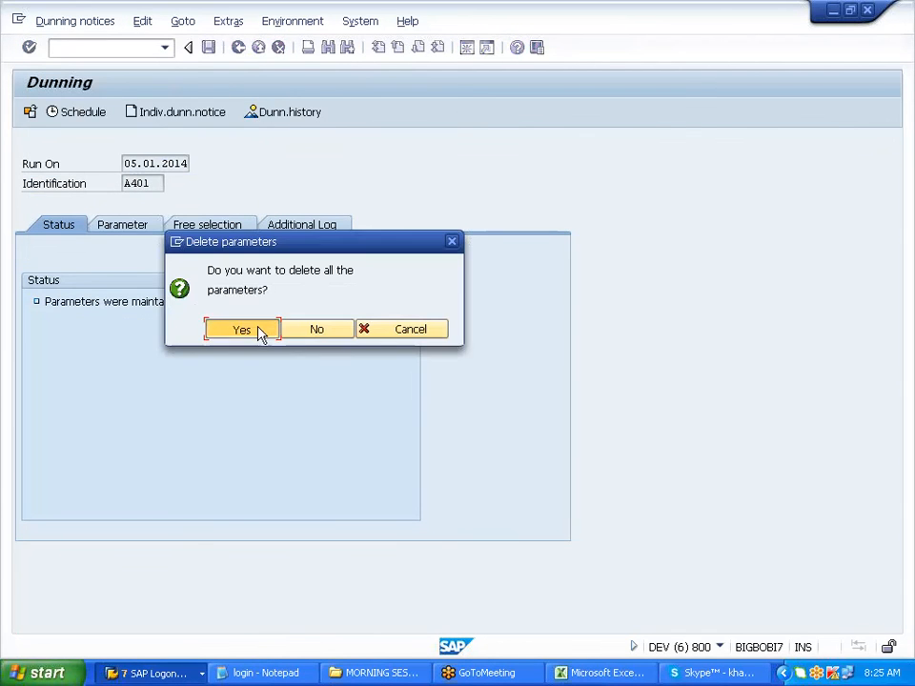
click(245, 328)
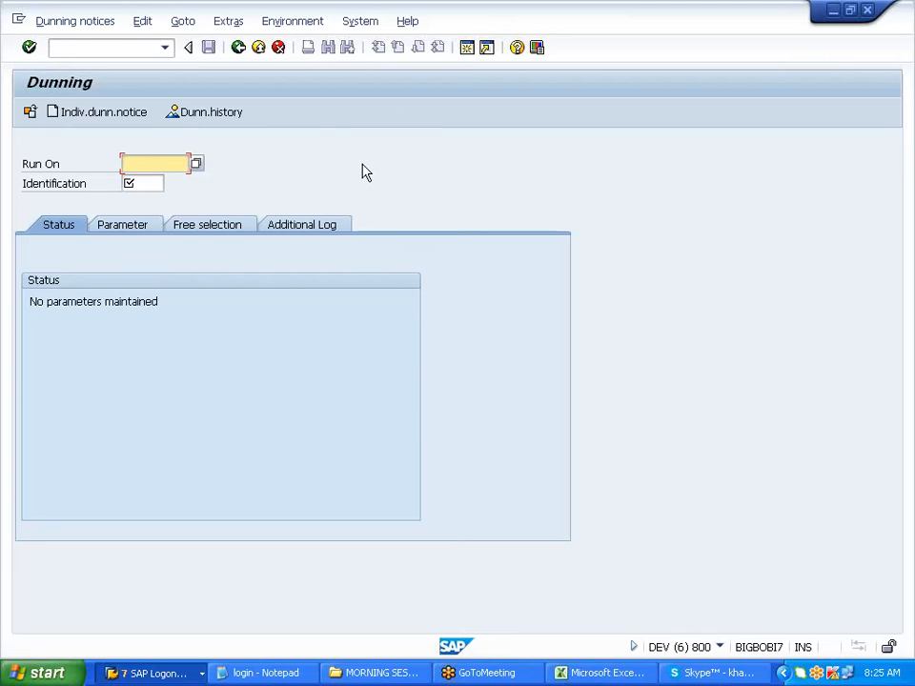
Enter a dunning run dated 10.02.2014 with identification A400 and open its parameters.
text(15)
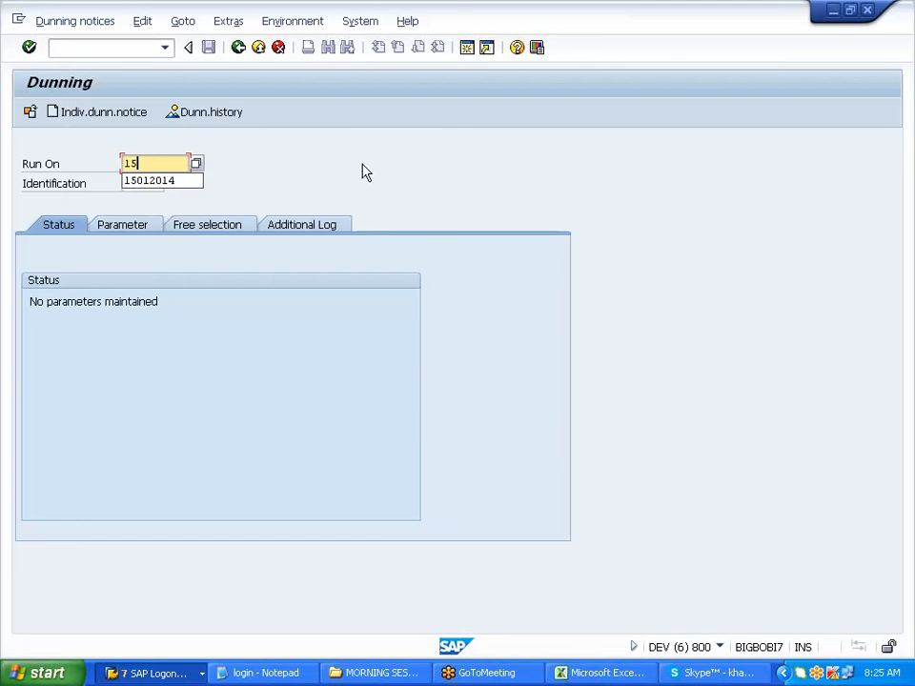
key(BackSpace)
key(BackSpace)
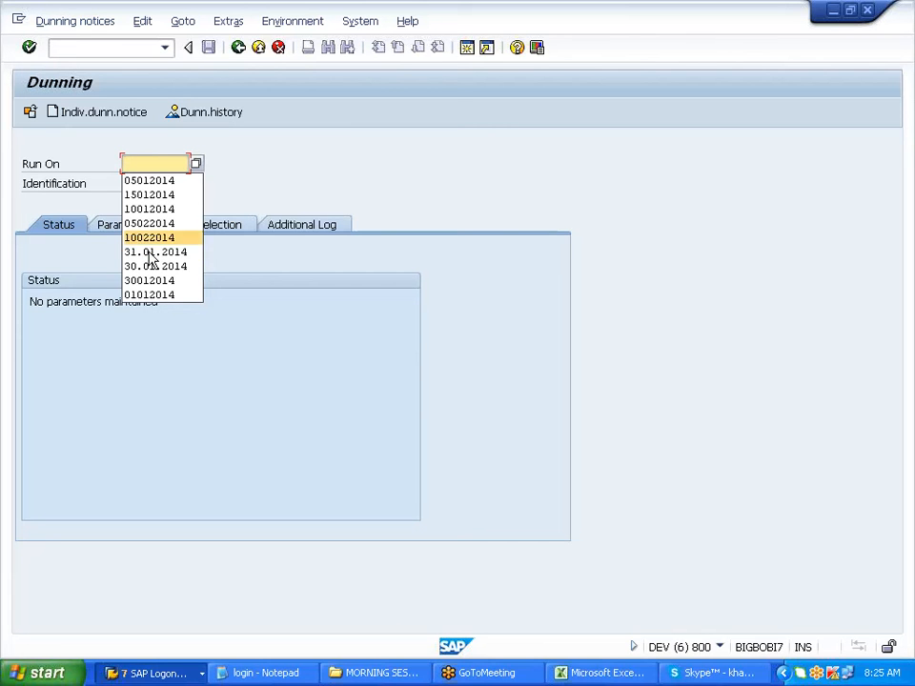
click(175, 238)
key(Return)
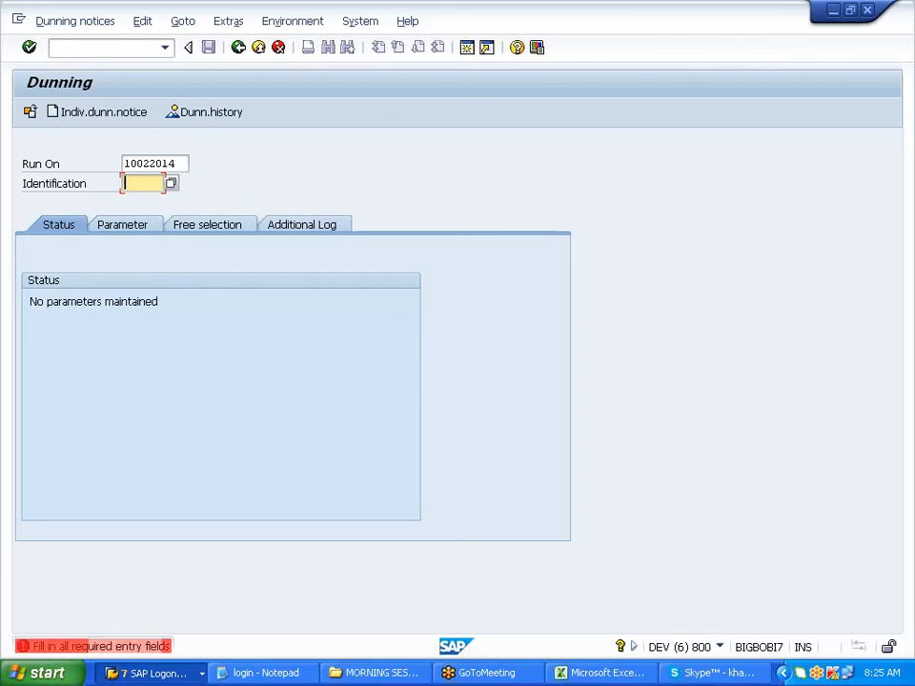
click(143, 215)
click(142, 229)
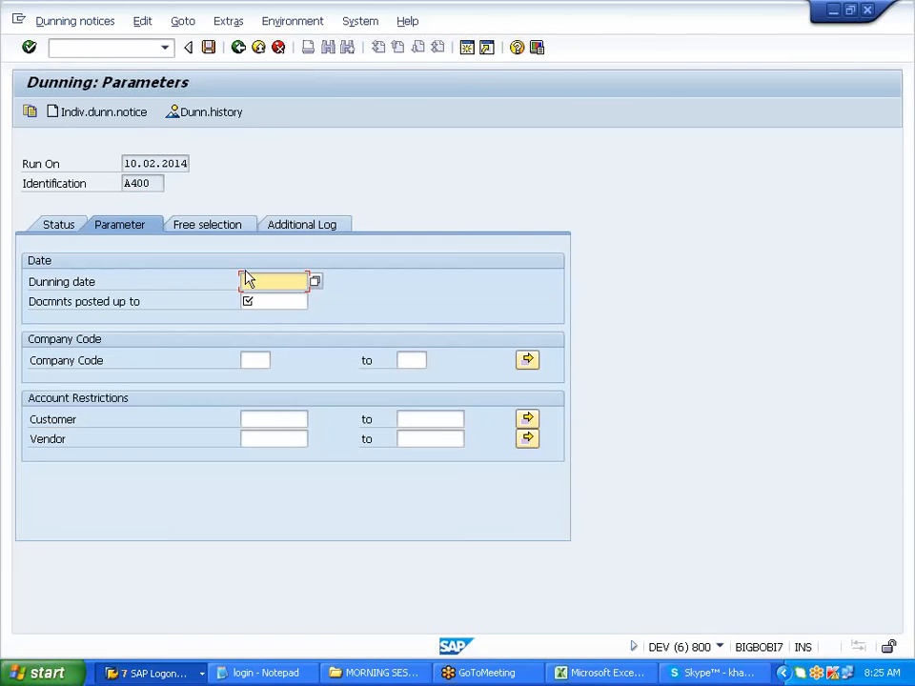
Set the dunning date and the documents posted up to date to 10.02.2014.
drag(124, 163, 189, 163)
key(ctrl+c)
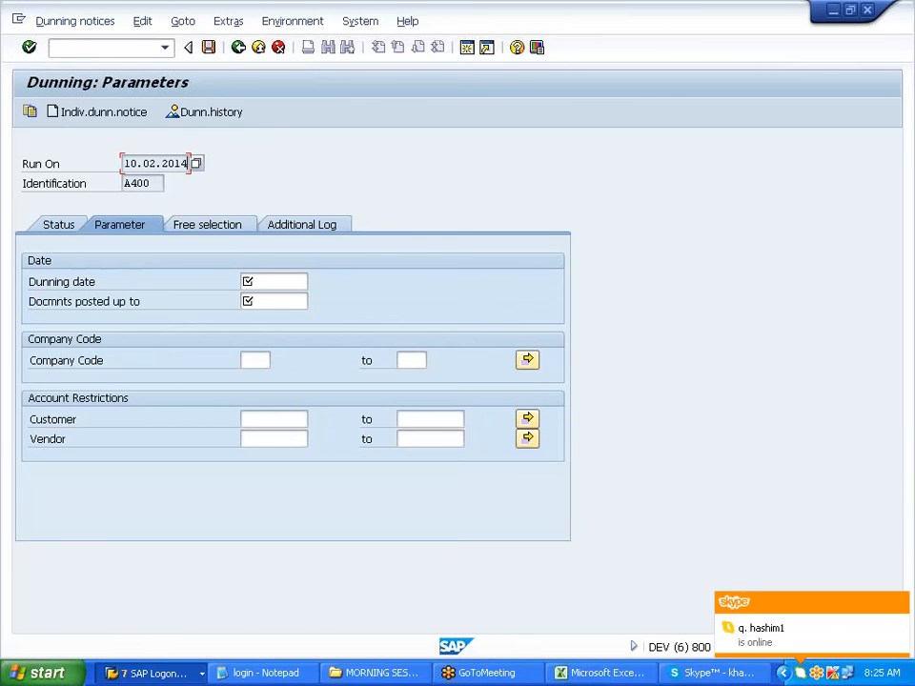
key(Tab)
key(ctrl+v)
key(Tab)
key(ctrl+v)
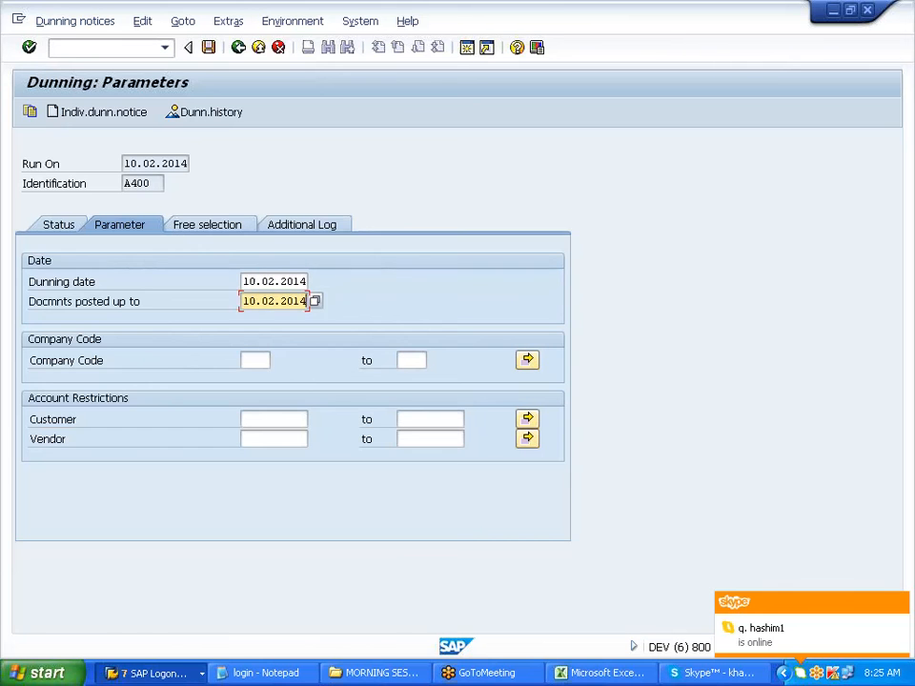
Restrict the run to company code A400 and the customer's number, add that customer to the additional log, and save the parameters.
key(Tab)
click(274, 419)
click(274, 436)
click(301, 227)
click(278, 303)
click(239, 47)
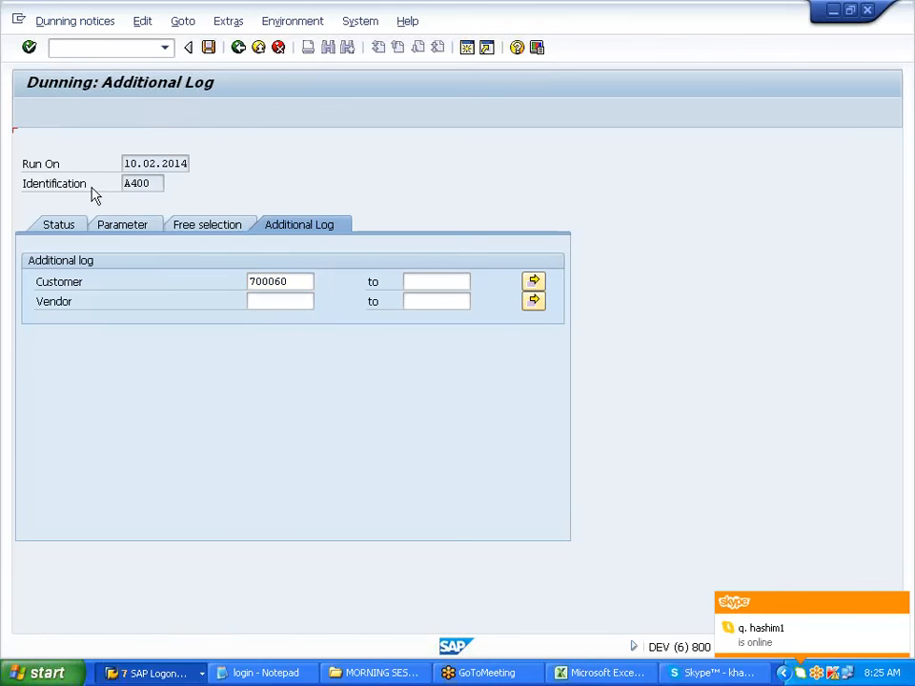
Schedule the dunning selection of run A400 dated 10.02.2014 to start immediately.
click(63, 231)
click(88, 114)
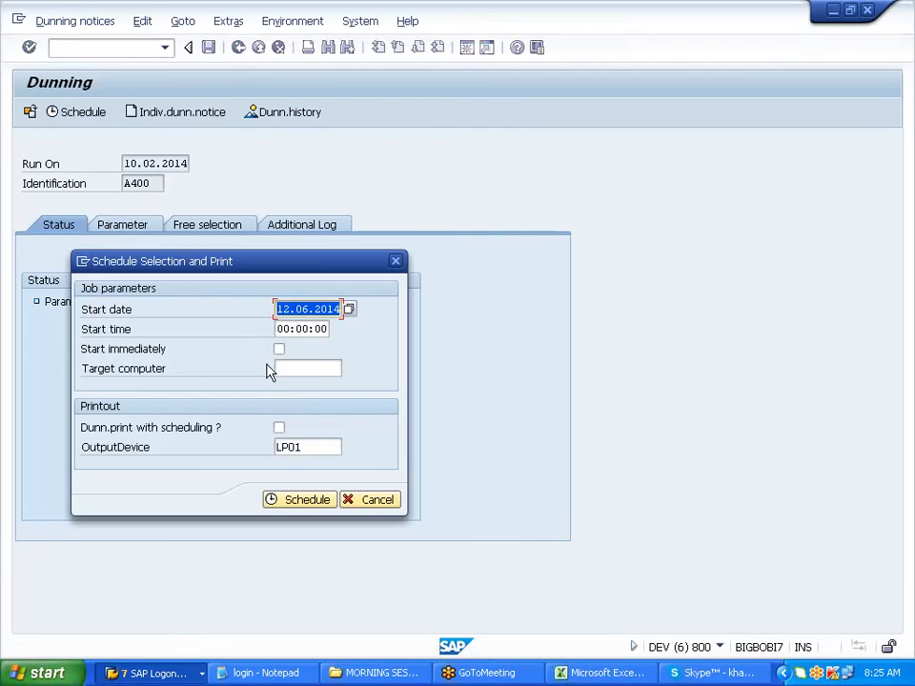
click(280, 349)
click(295, 501)
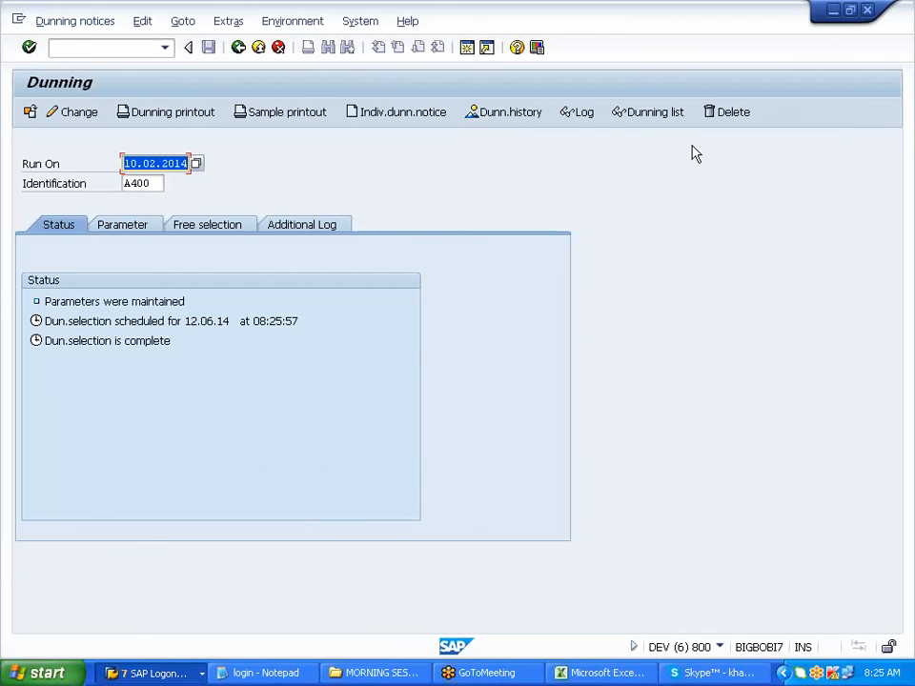
Examine the dunning levels and days in arrears in the dunning list, then check the document levels in the job log.
click(662, 116)
click(491, 420)
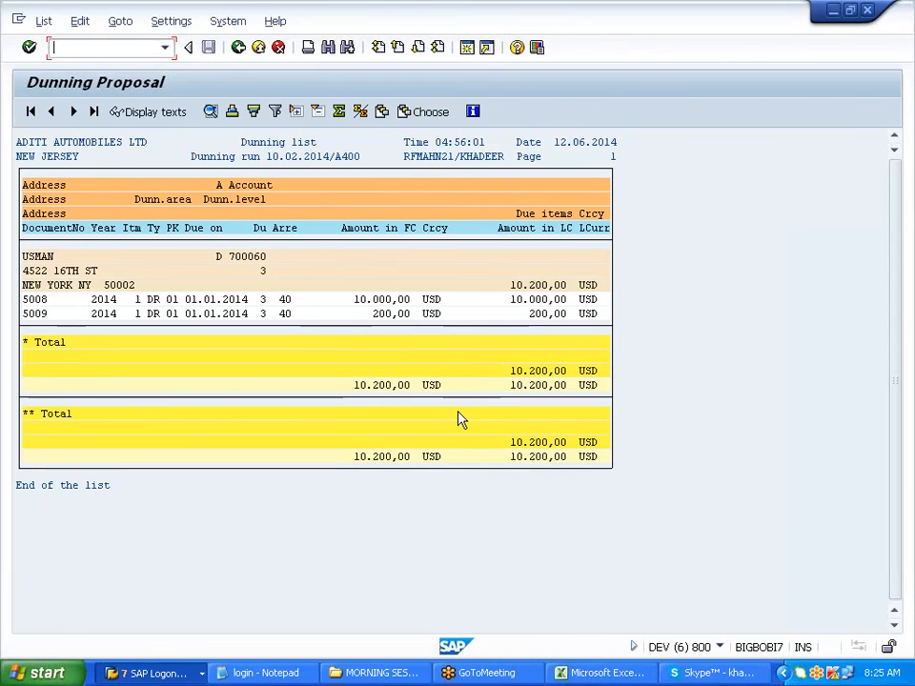
click(260, 300)
drag(268, 305, 271, 322)
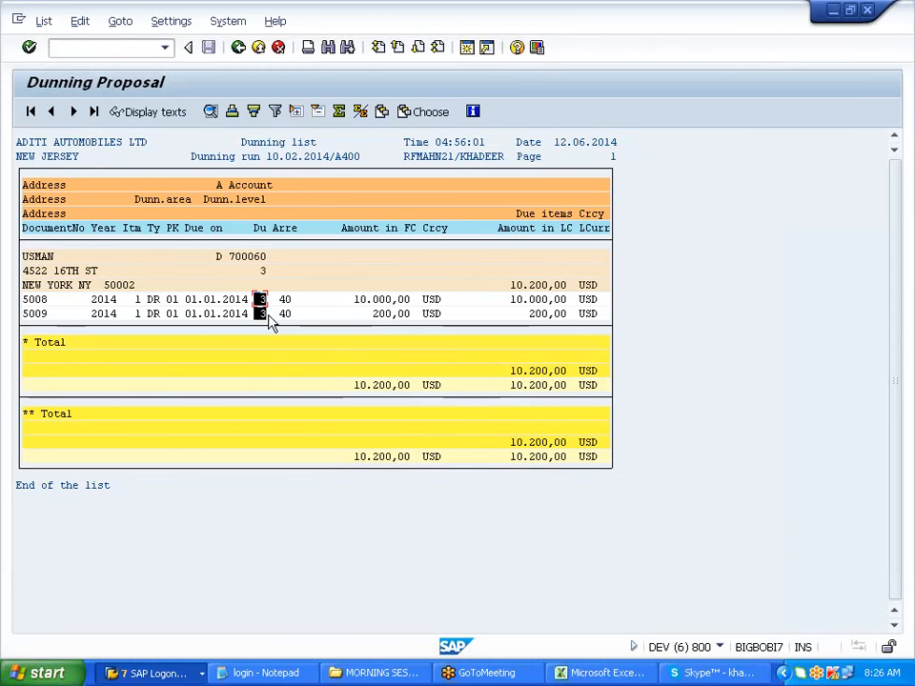
click(269, 317)
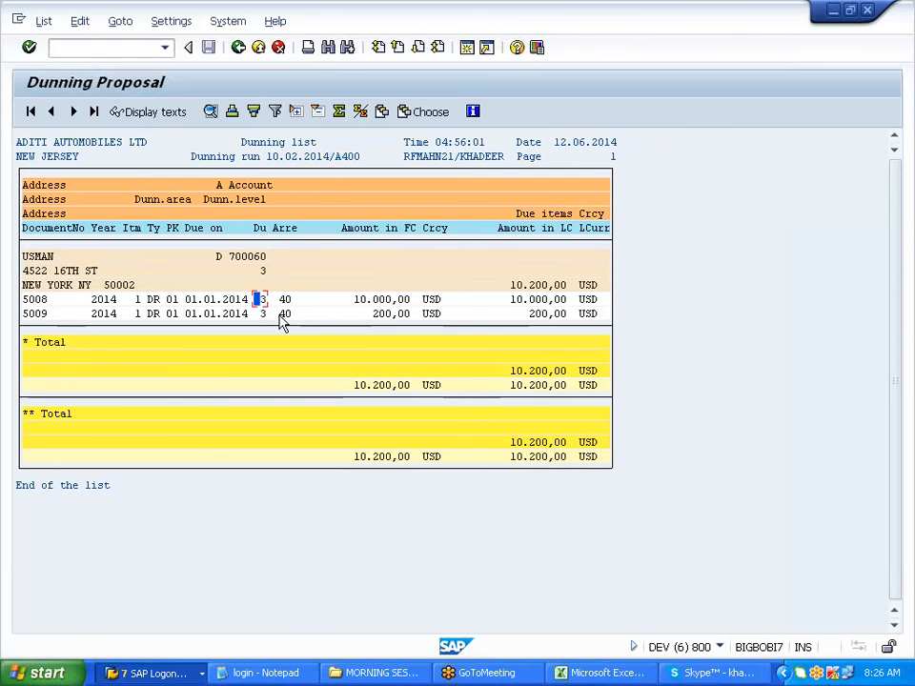
click(241, 49)
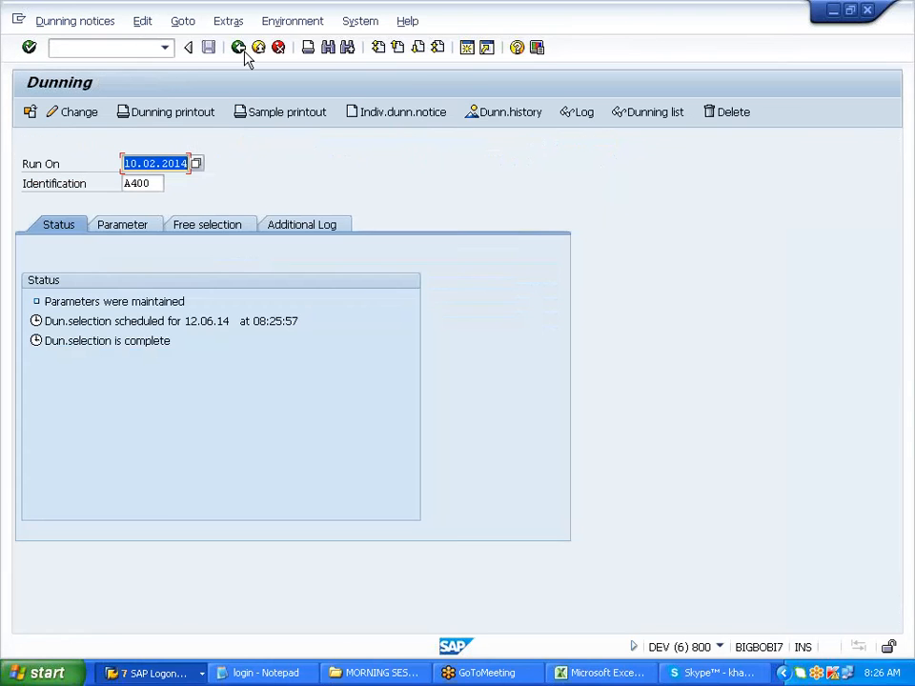
click(584, 112)
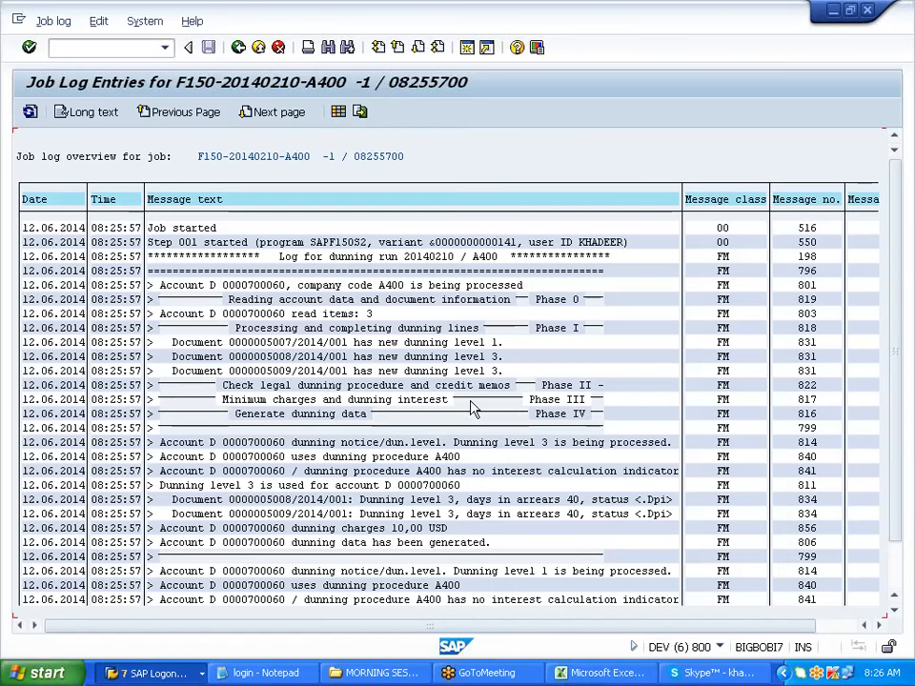
click(476, 357)
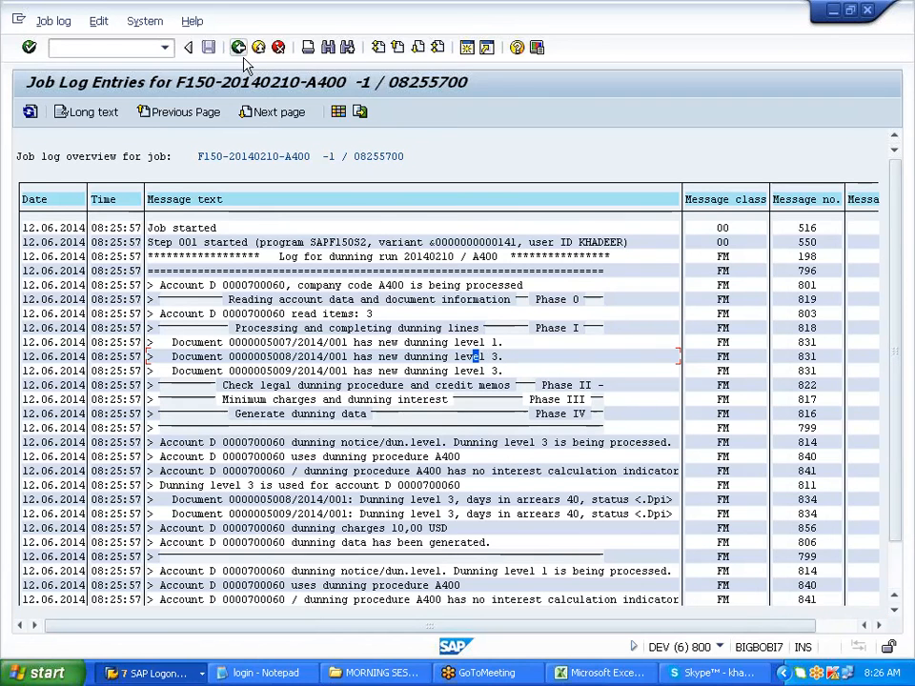
Leave the job log and delete dunning run A400 dated 10.02.2014 together with all its parameters.
click(240, 49)
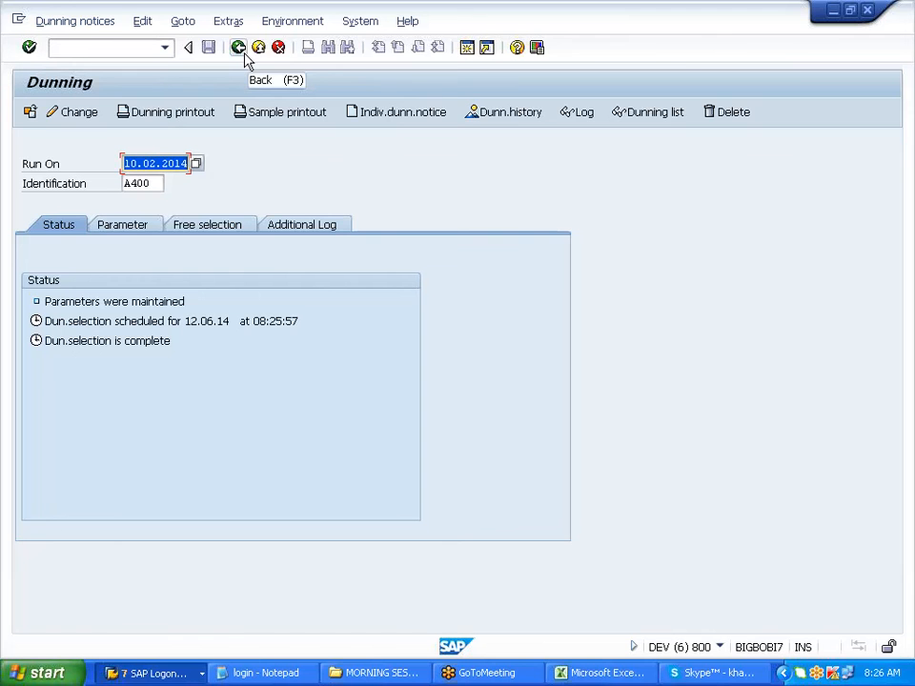
click(84, 23)
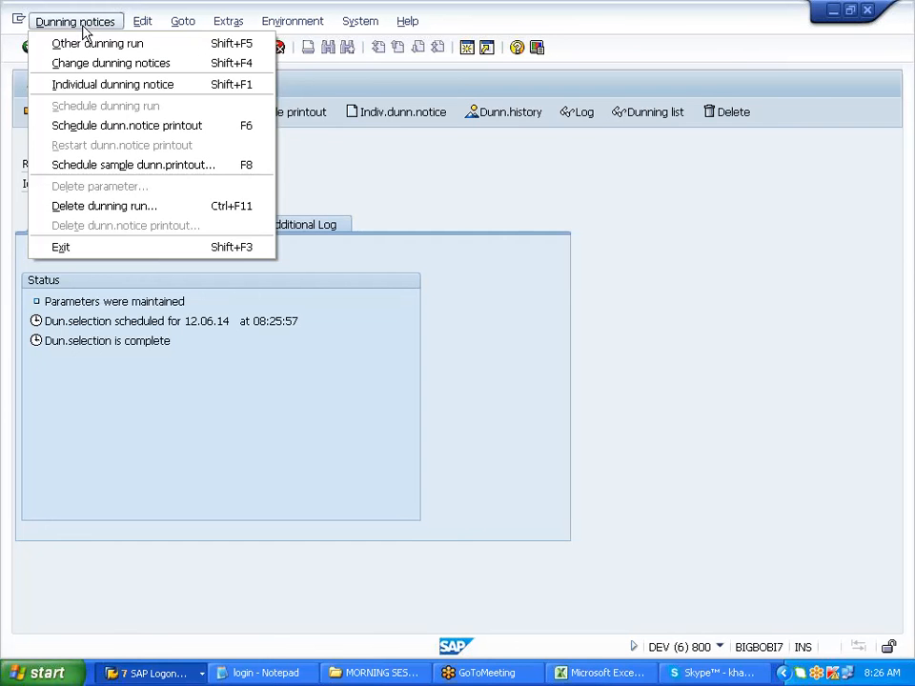
click(142, 208)
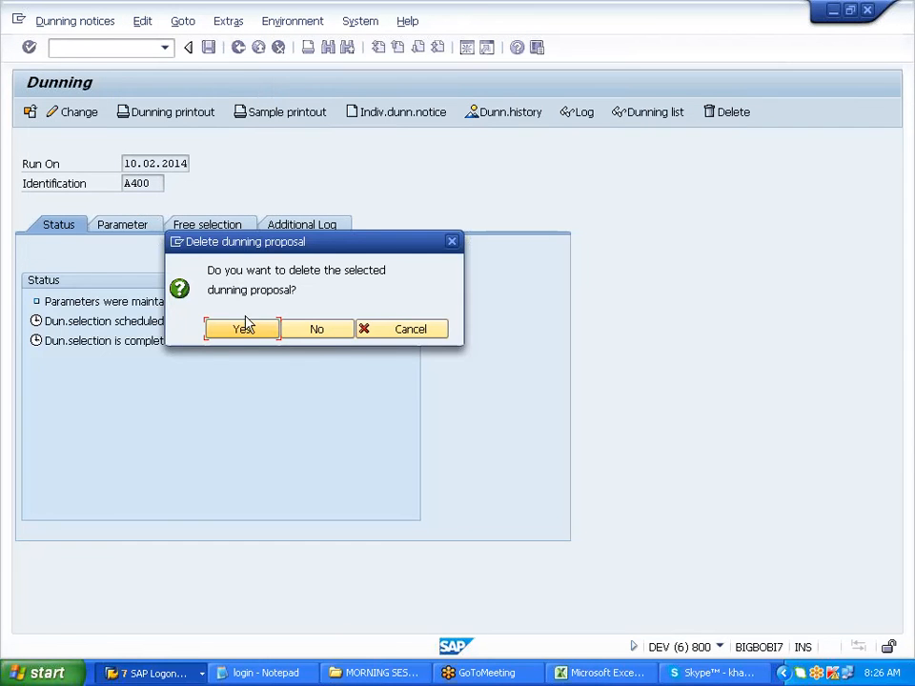
click(246, 334)
click(84, 21)
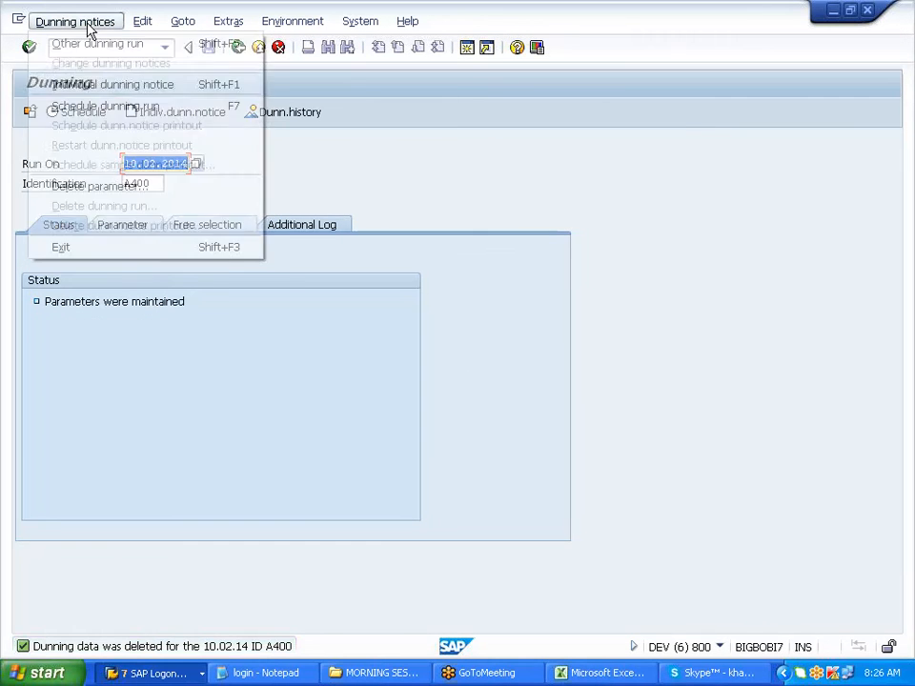
click(127, 184)
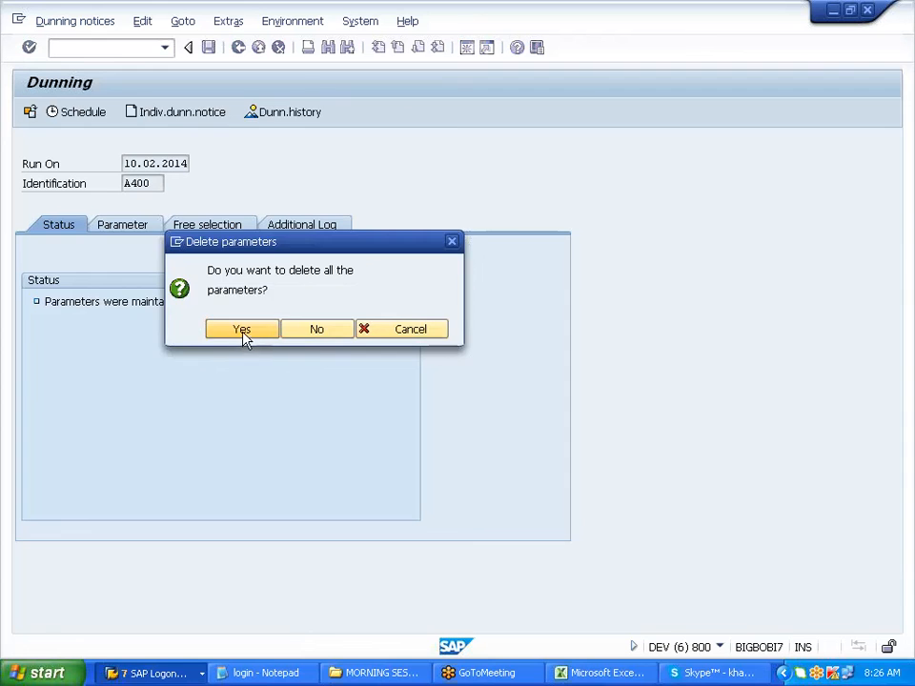
click(243, 331)
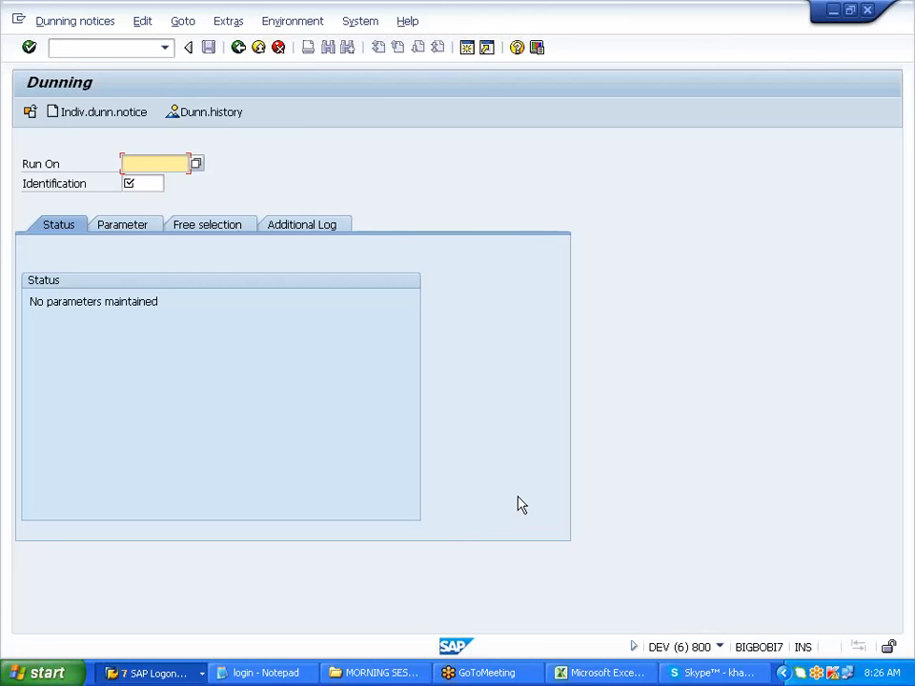
Exit the dunning transaction and collapse the Periodic Processing, Accounts Receivable, Financial Accounting and Accounting folders in the SAP menu tree.
click(259, 49)
click(97, 369)
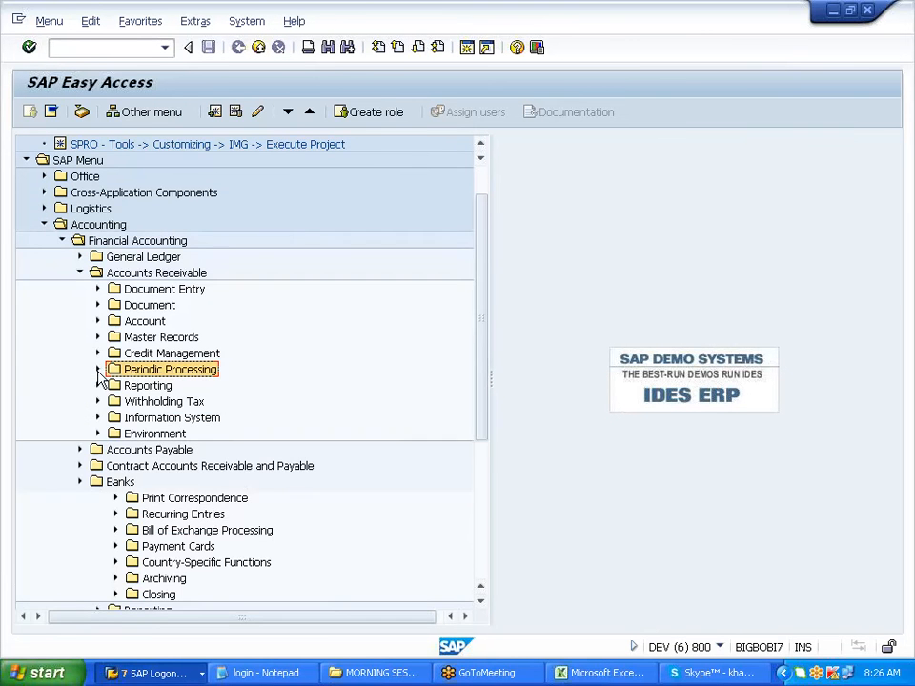
click(82, 274)
click(63, 242)
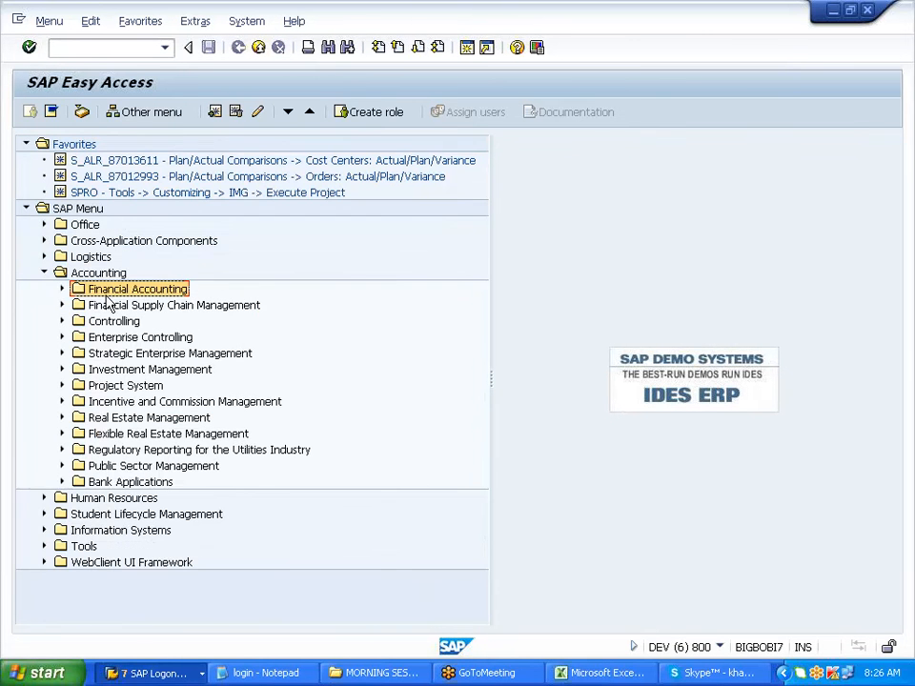
click(44, 273)
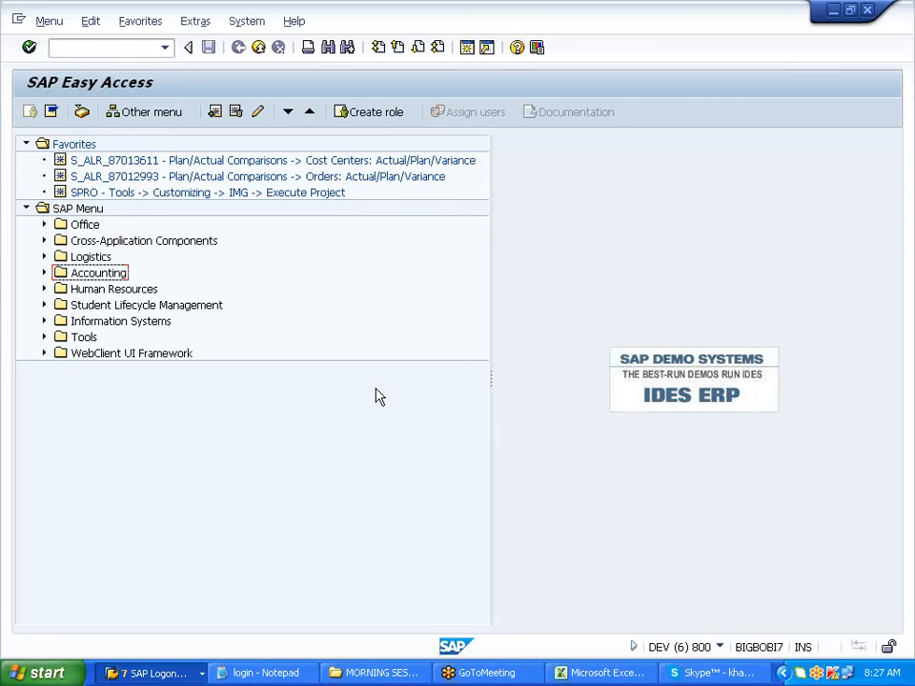
click(903, 42)
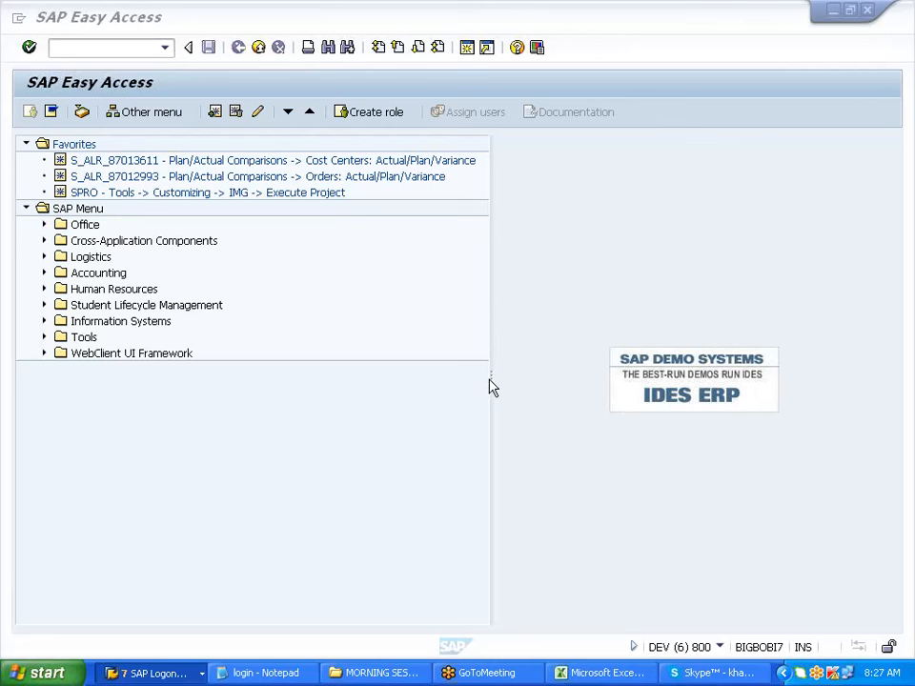
click(489, 388)
drag(490, 379, 486, 378)
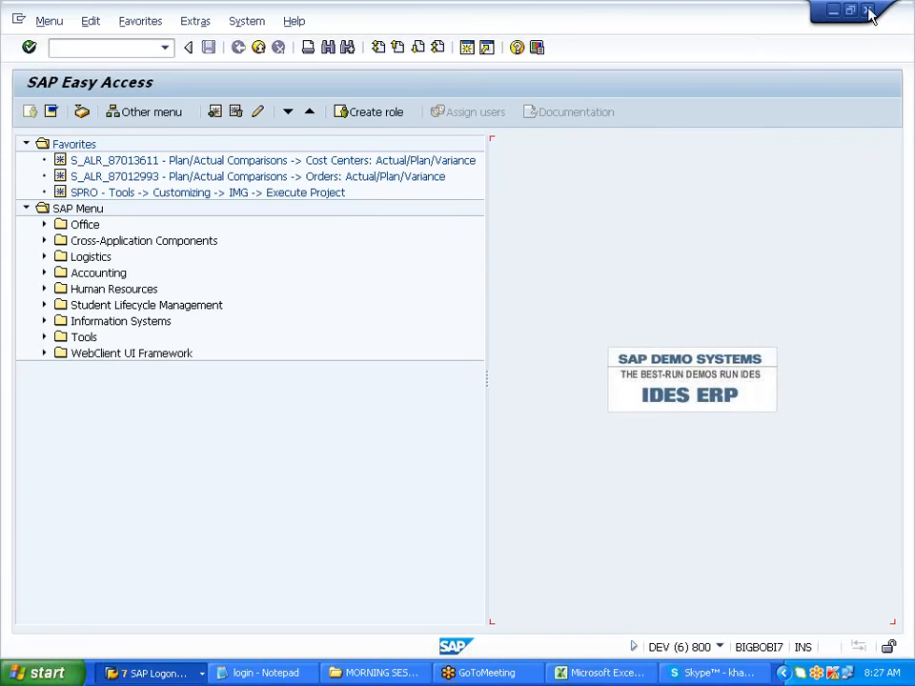